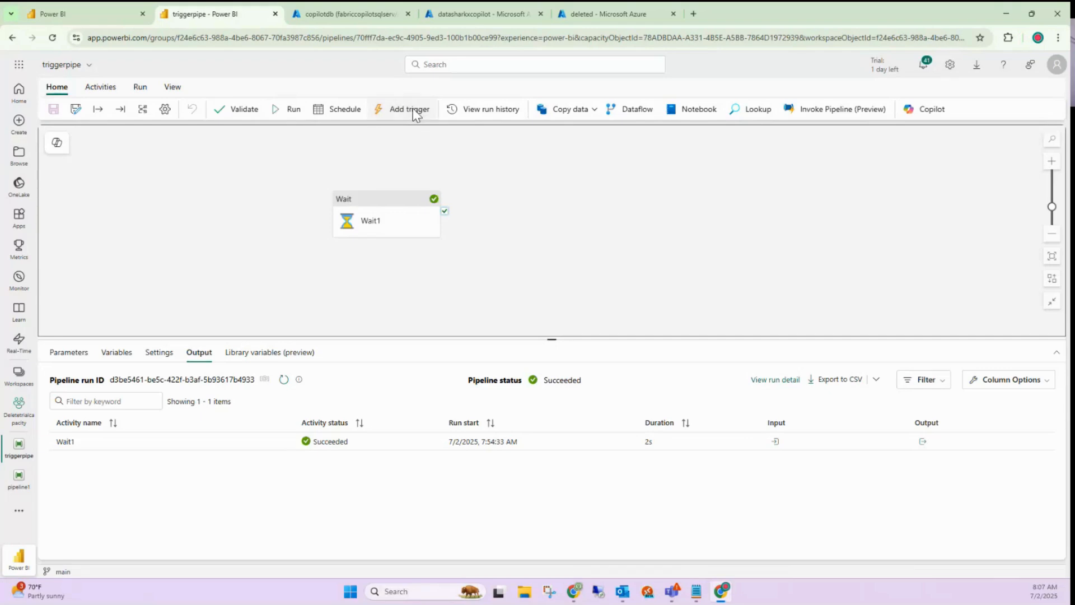
# Start adding a trigger to the triggerpipe pipeline and open the selection of source events for the alert
pyautogui.click(412, 109)
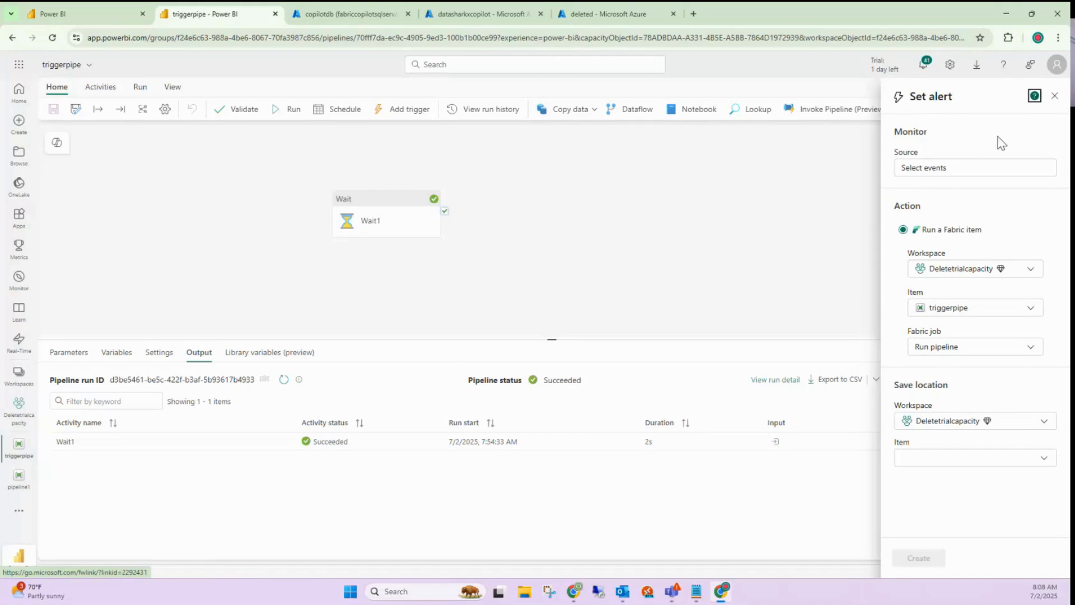
pyautogui.click(921, 174)
pyautogui.click(921, 169)
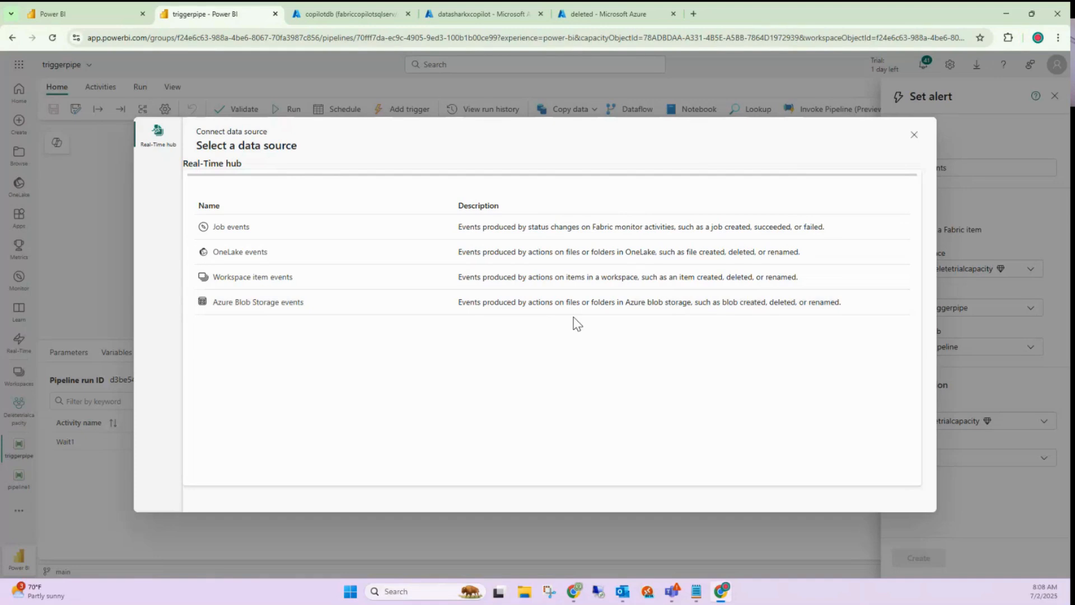
# Switch to the Azure portal, open the triggerstgaccountdemo storage account and check its hierarchical namespace setting
pyautogui.click(616, 17)
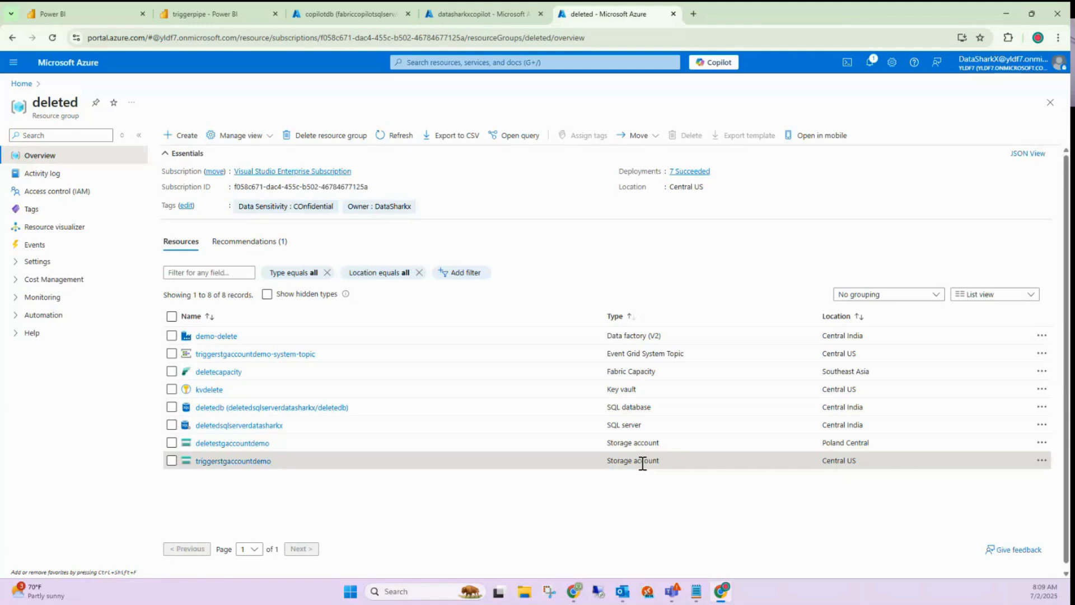
pyautogui.click(256, 462)
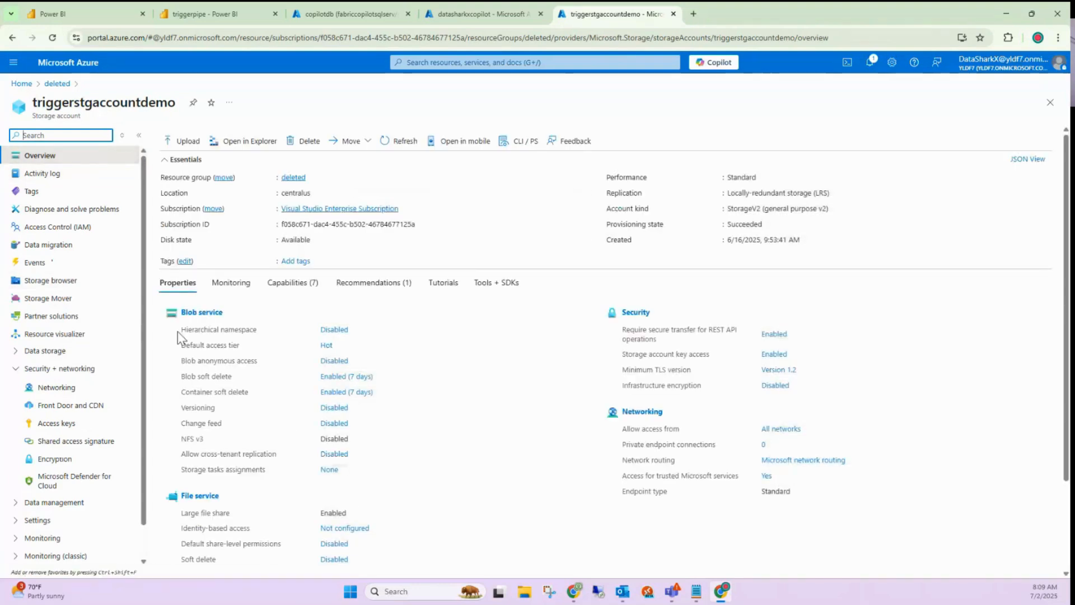
pyautogui.moveTo(178, 332); pyautogui.dragTo(287, 335)
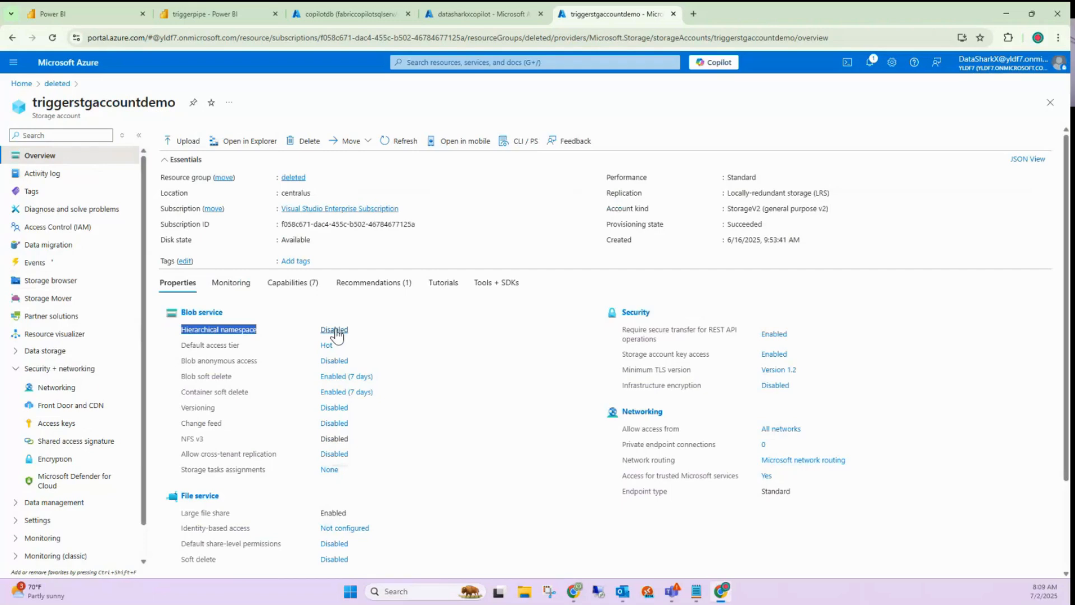
pyautogui.scroll(-1, 88, 350)
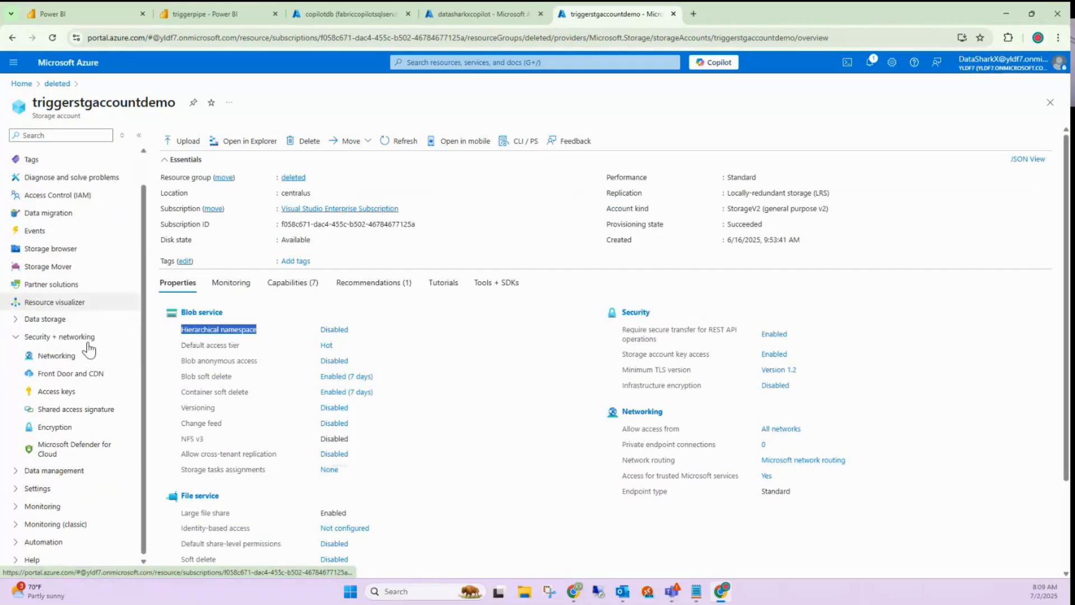
# View the containers of triggerstgaccountdemo and open the test container to examine its blobs
pyautogui.click(17, 318)
pyautogui.click(64, 338)
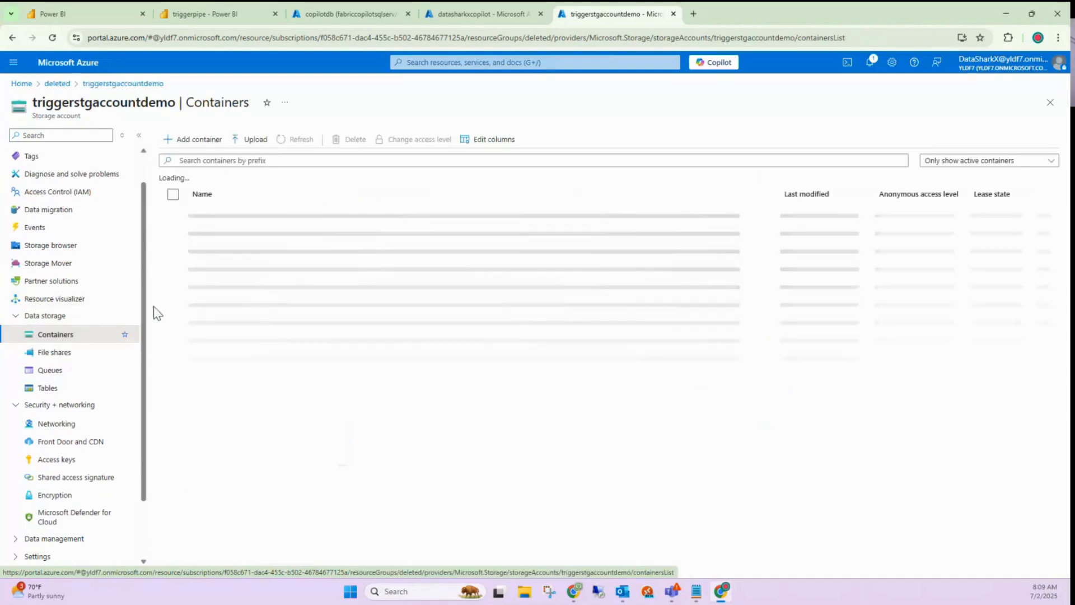
pyautogui.click(470, 16)
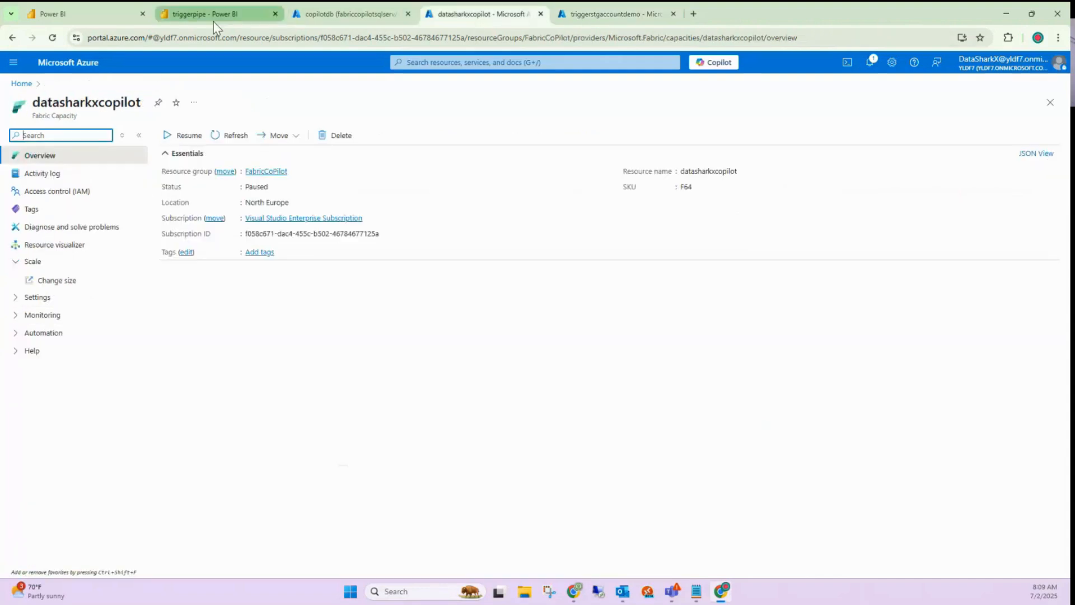
pyautogui.click(187, 8)
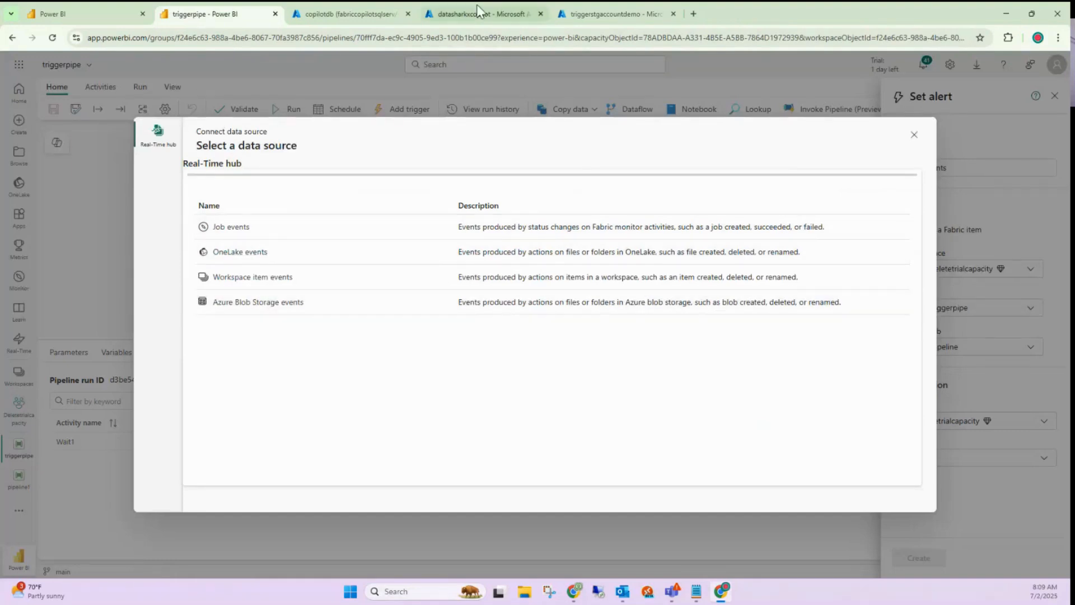
pyautogui.click(585, 9)
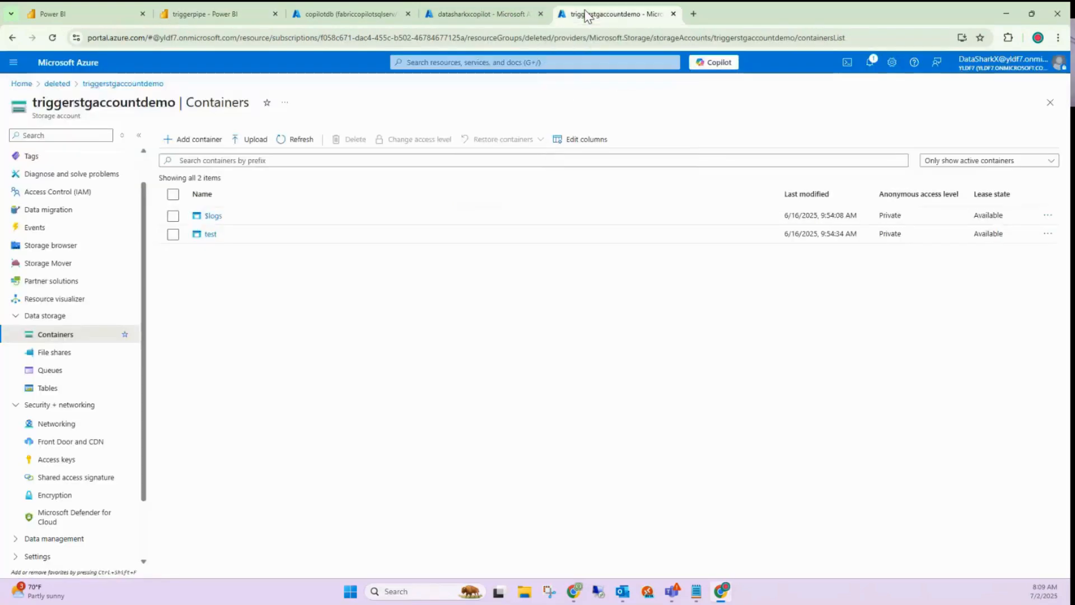
pyautogui.click(210, 235)
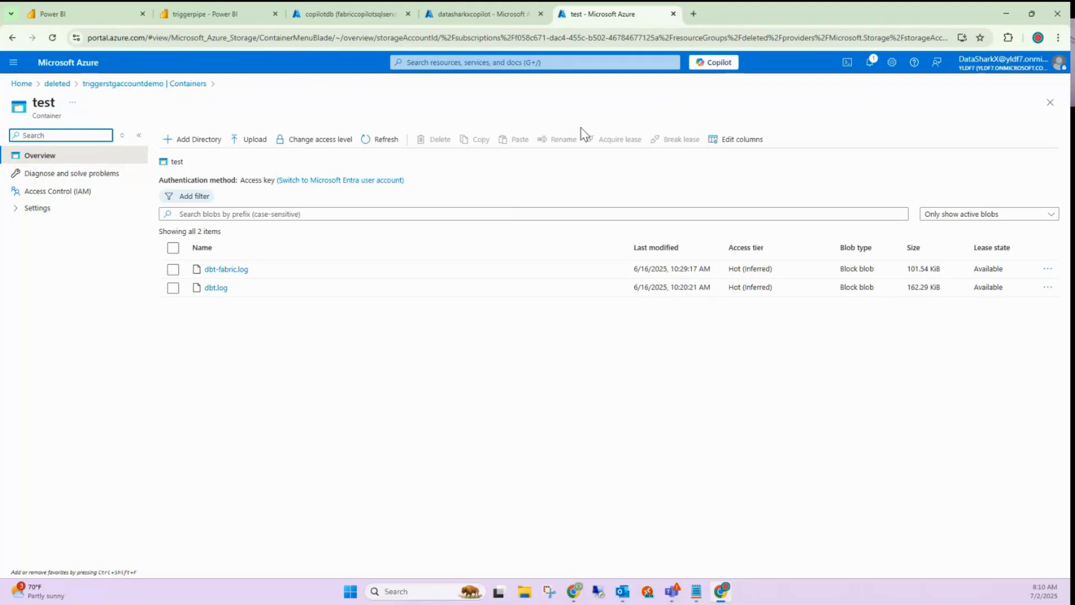
# Back in the Fabric alert setup, choose Azure Blob Storage events as the source and connect to an existing Azure Blob Storage account
pyautogui.click(280, 12)
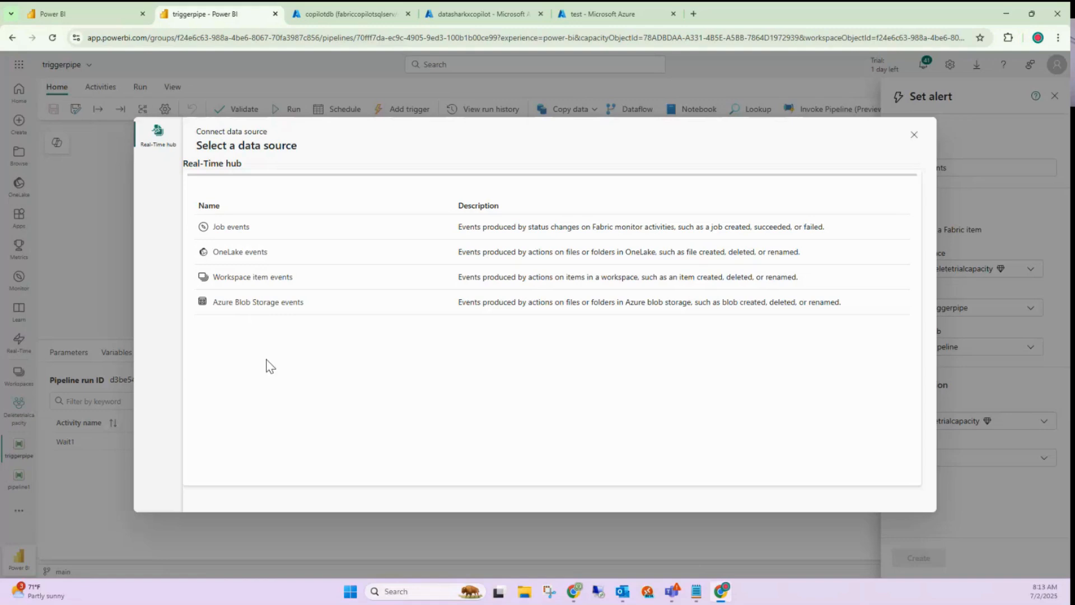
pyautogui.click(260, 306)
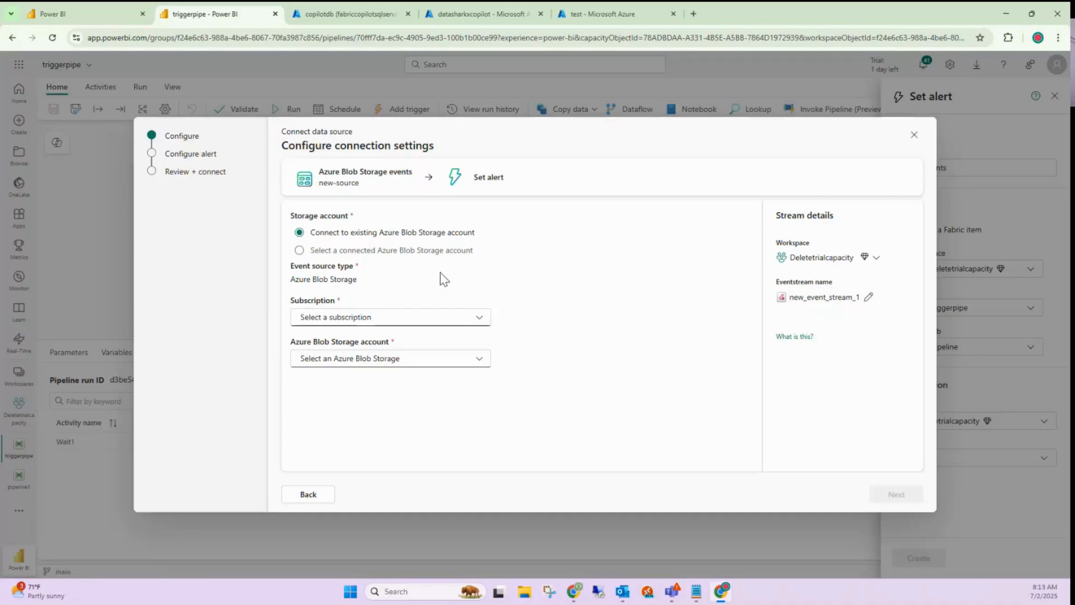
pyautogui.click(301, 251)
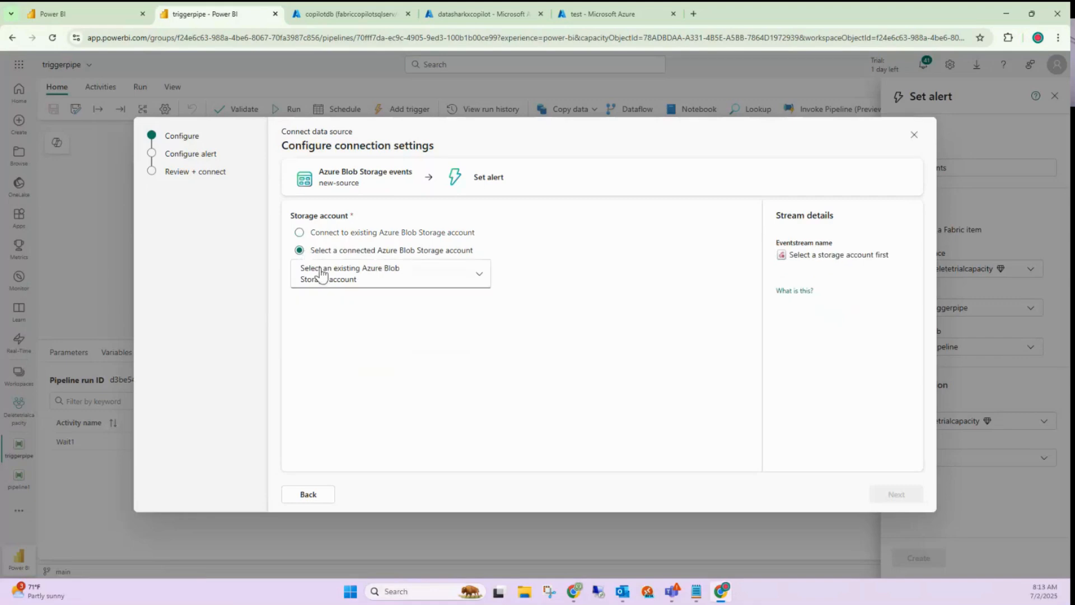
pyautogui.click(324, 280)
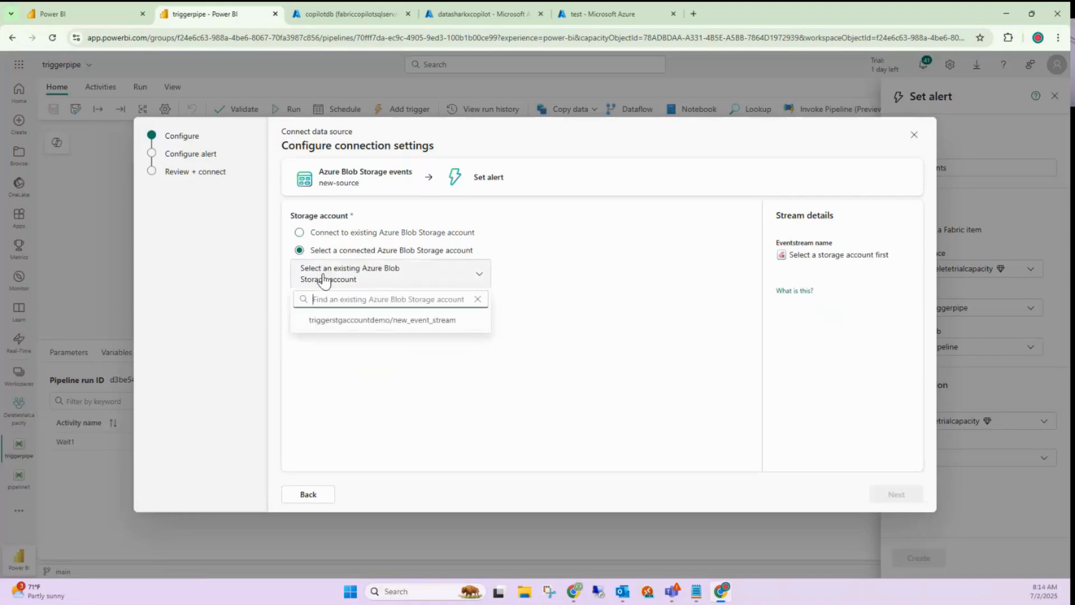
pyautogui.click(305, 233)
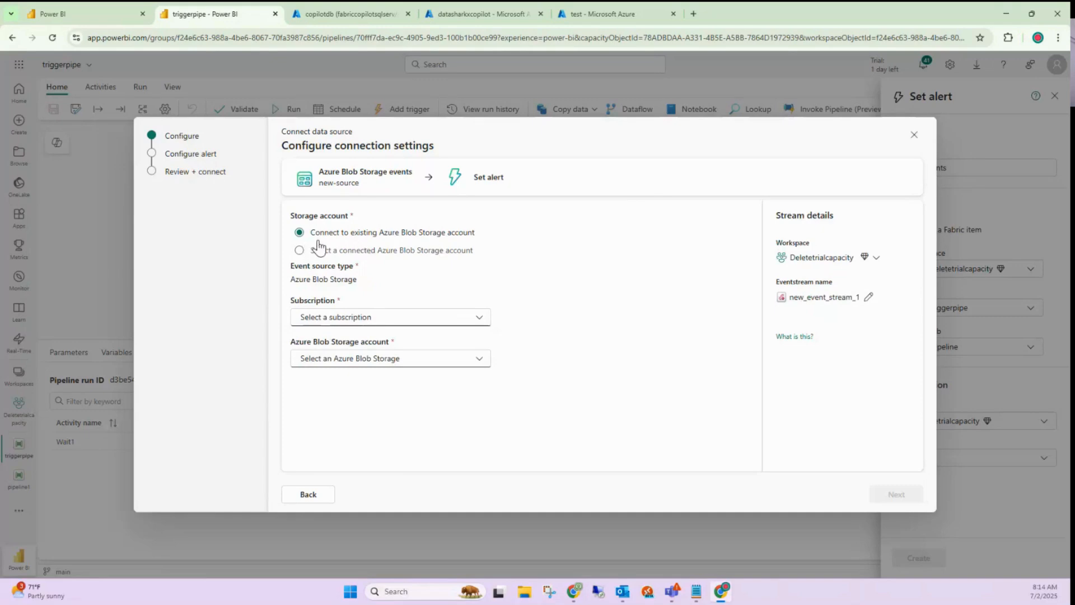
# View the available subscriptions and check in the Azure portal which one the triggerstgaccountdemo storage account belongs to
pyautogui.click(383, 319)
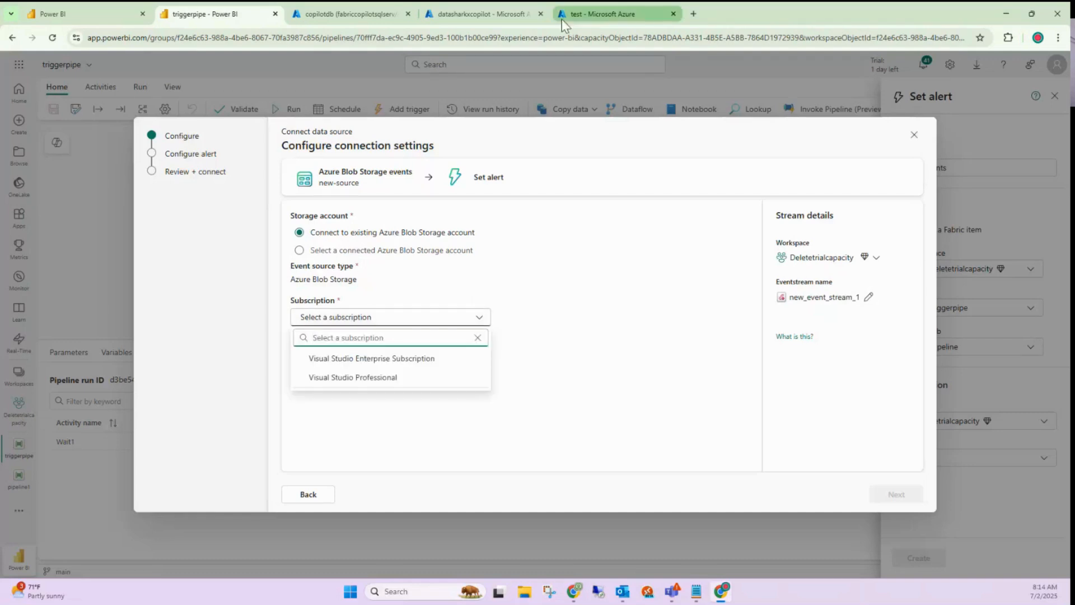
pyautogui.click(586, 17)
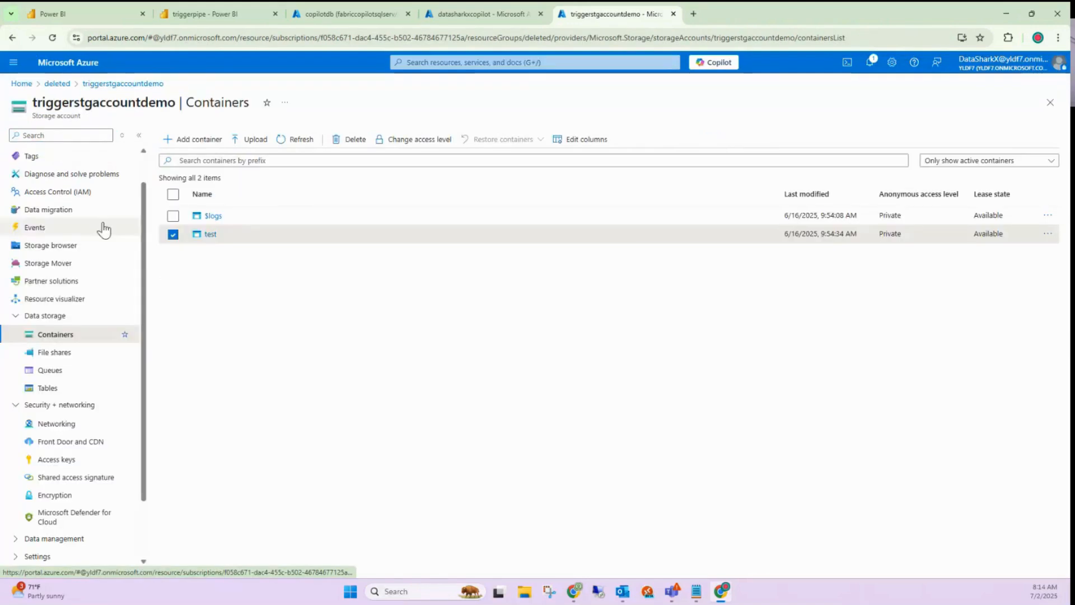
pyautogui.scroll(1, 67, 168)
pyautogui.click(69, 161)
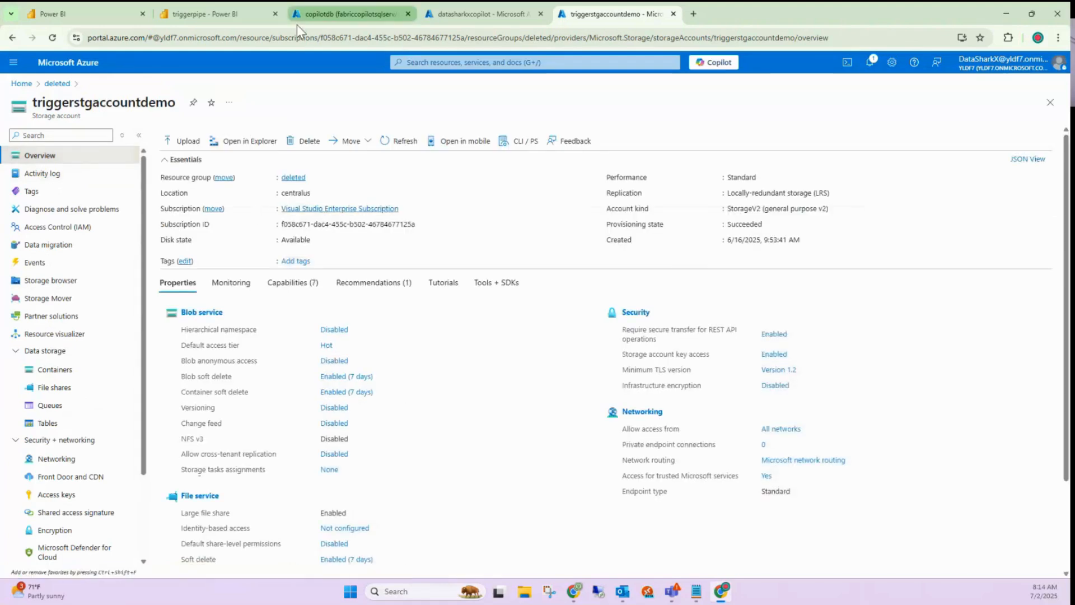
# In the alert's connection settings, select Visual Studio Enterprise Subscription and the triggerstgaccountdemo storage account
pyautogui.click(235, 13)
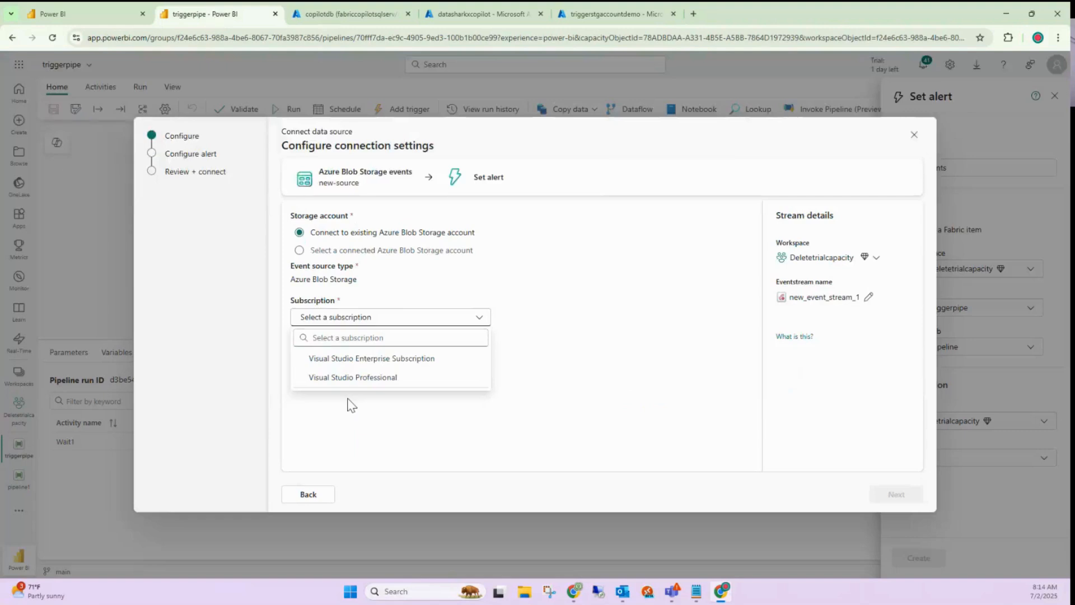
pyautogui.click(359, 359)
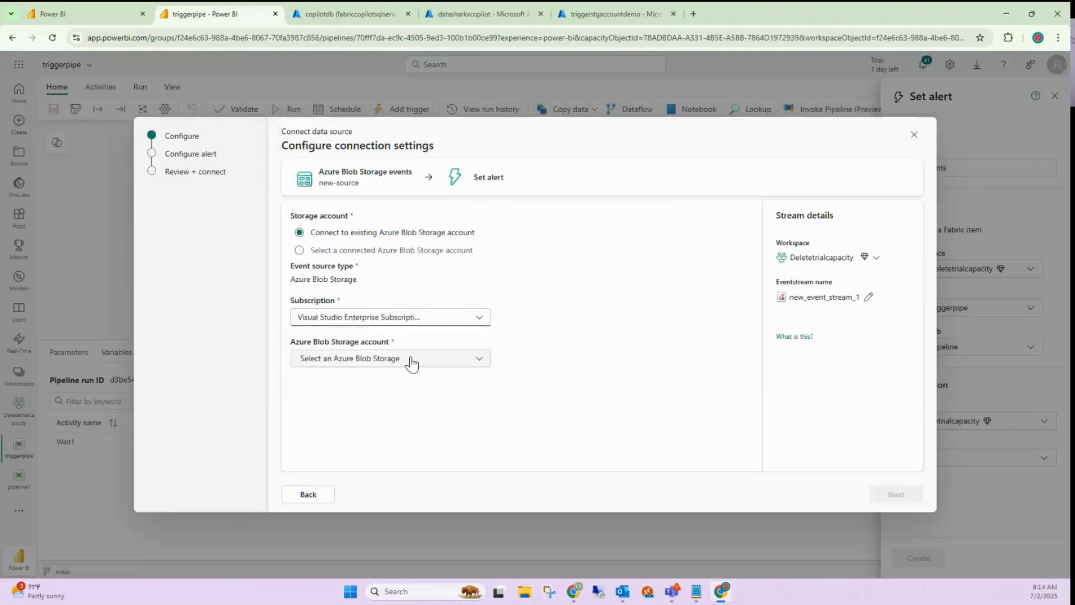
pyautogui.click(412, 361)
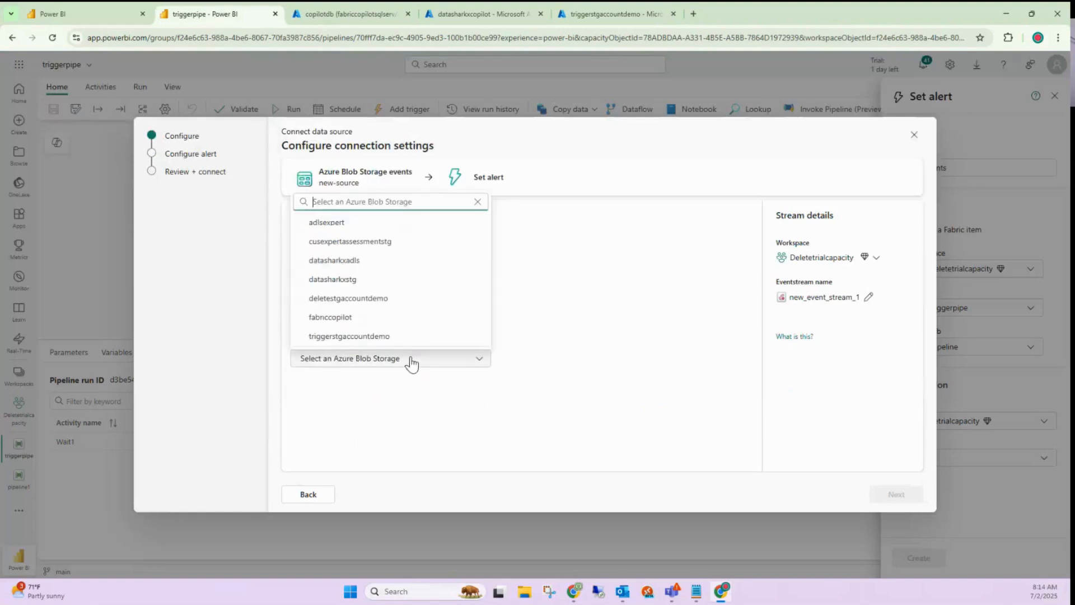
pyautogui.click(367, 338)
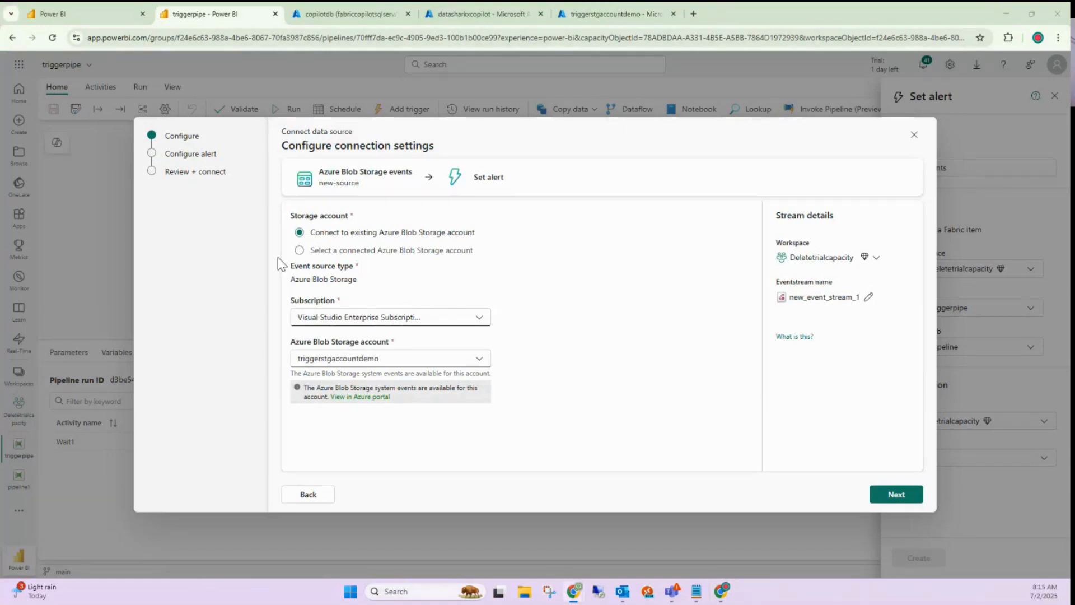
# In the Azure portal, examine the resource groups deleted and FabricCoPilot, including the fabriccopilot storage account
pyautogui.click(609, 16)
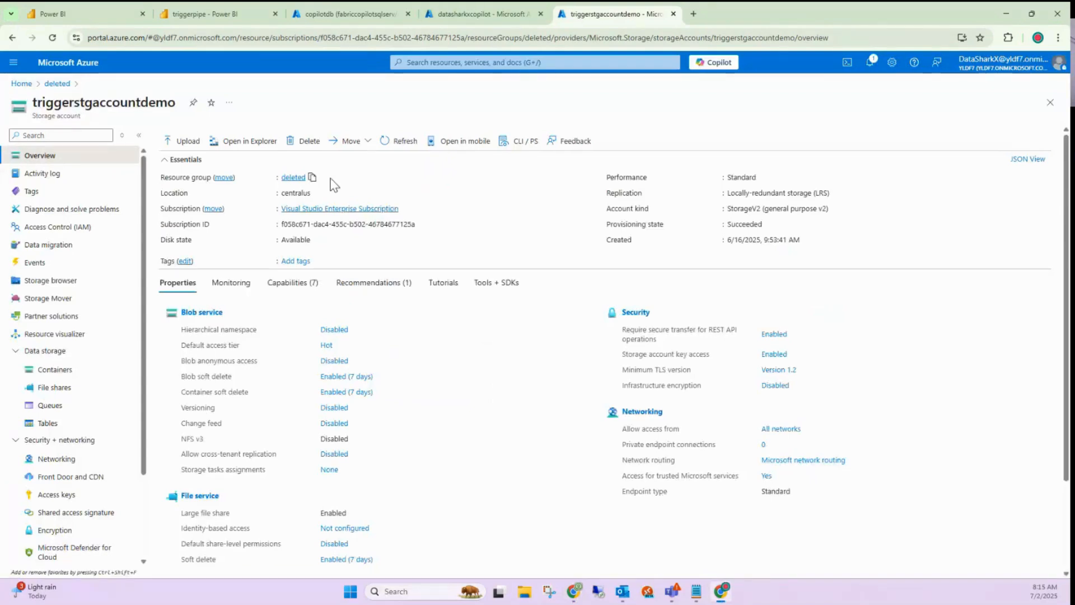
pyautogui.middleClick(290, 178)
pyautogui.click(739, 12)
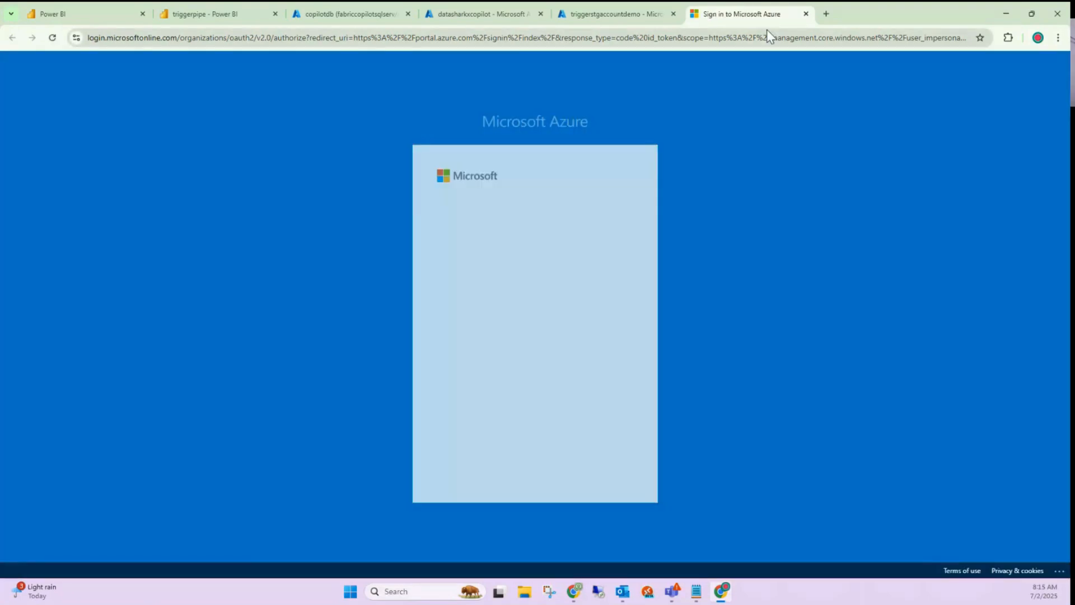
pyautogui.click(557, 252)
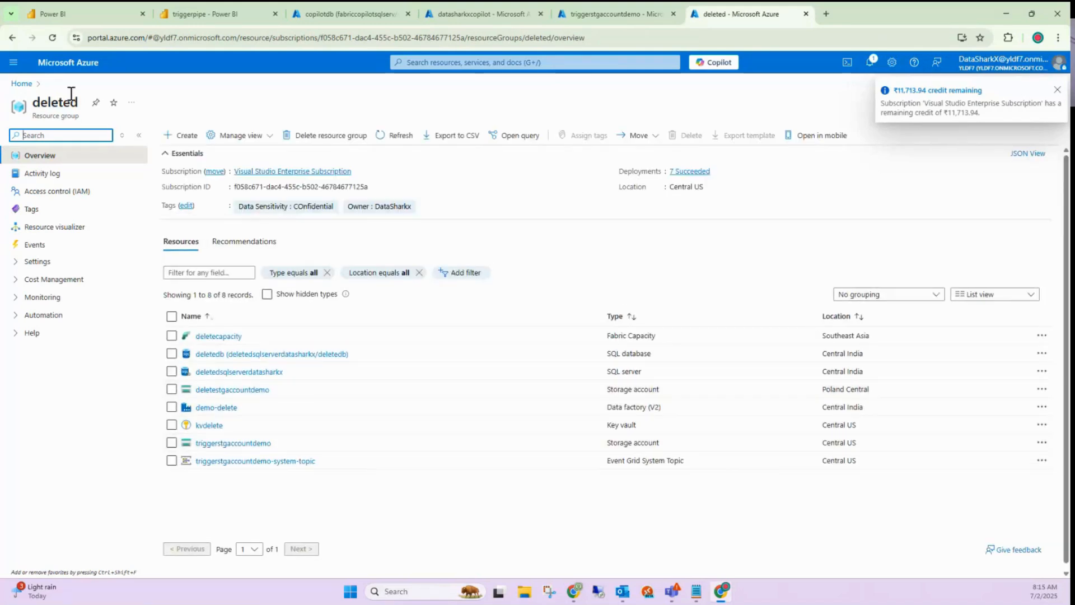
pyautogui.click(21, 85)
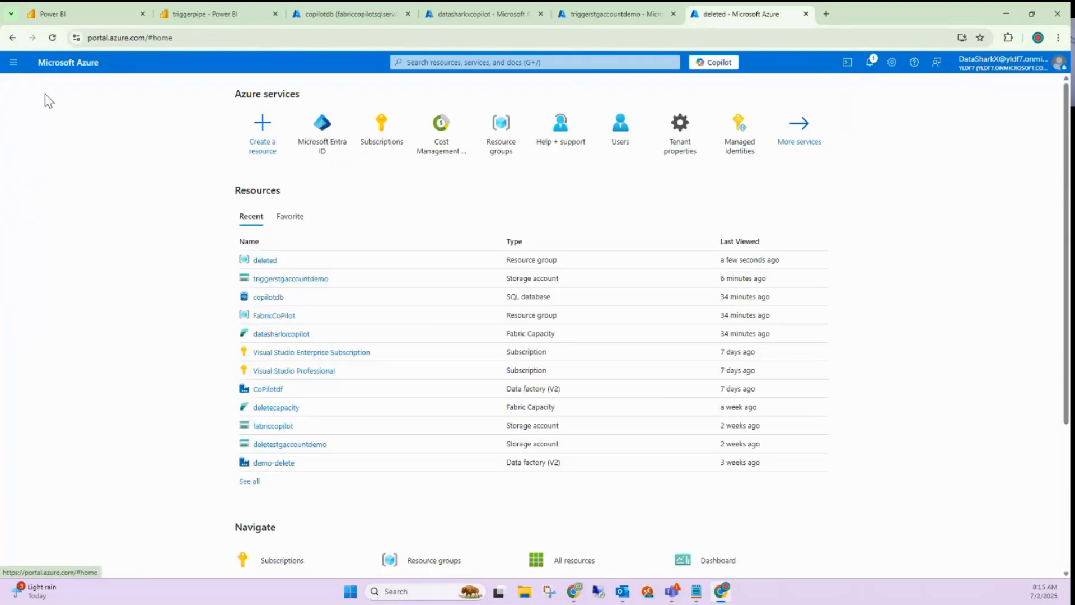
pyautogui.click(269, 297)
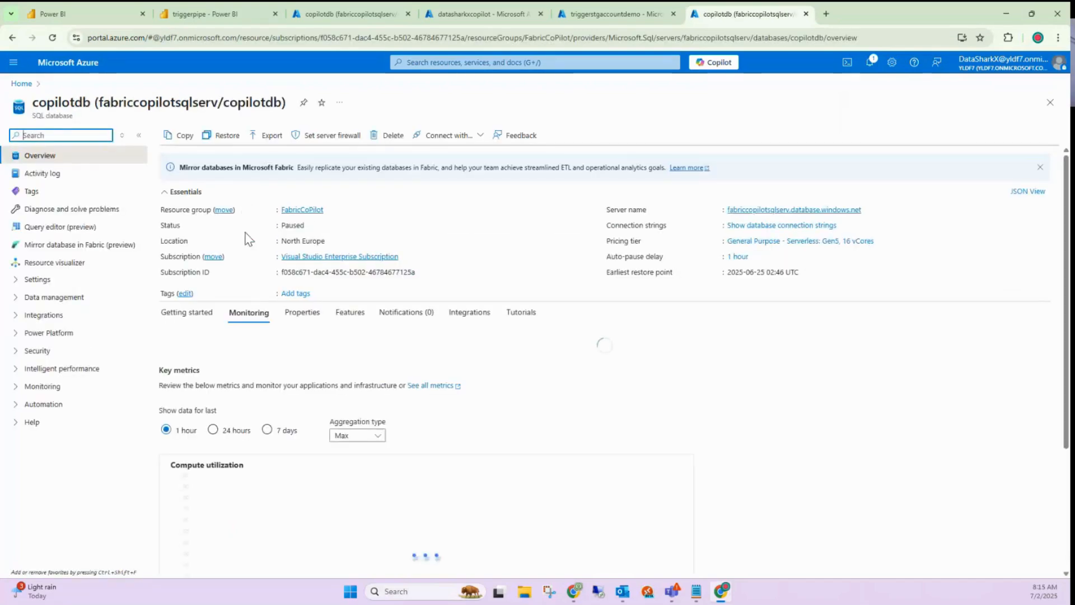
pyautogui.click(297, 210)
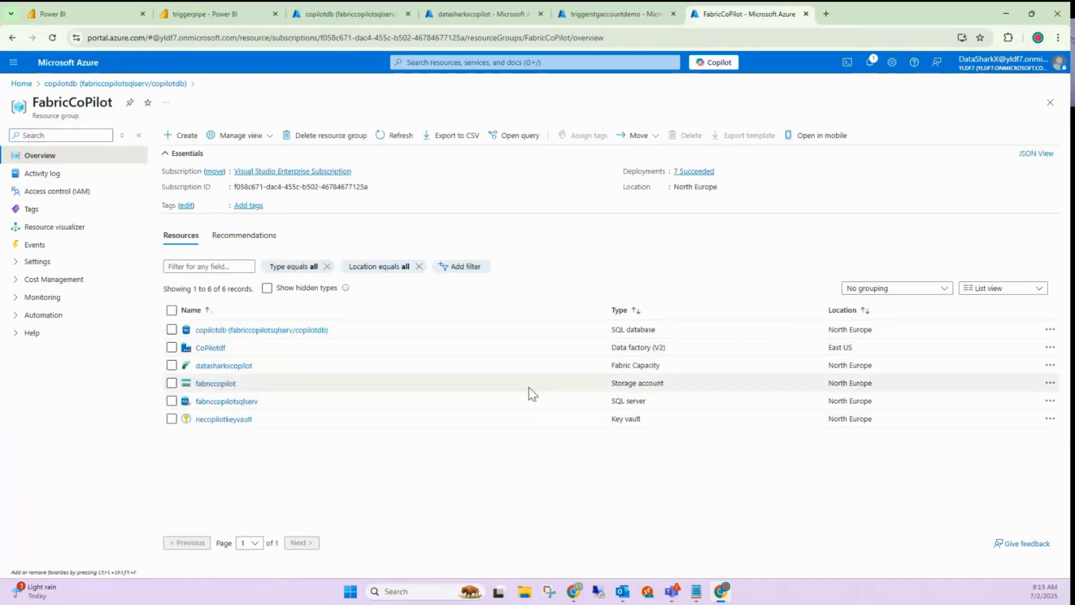
pyautogui.click(214, 384)
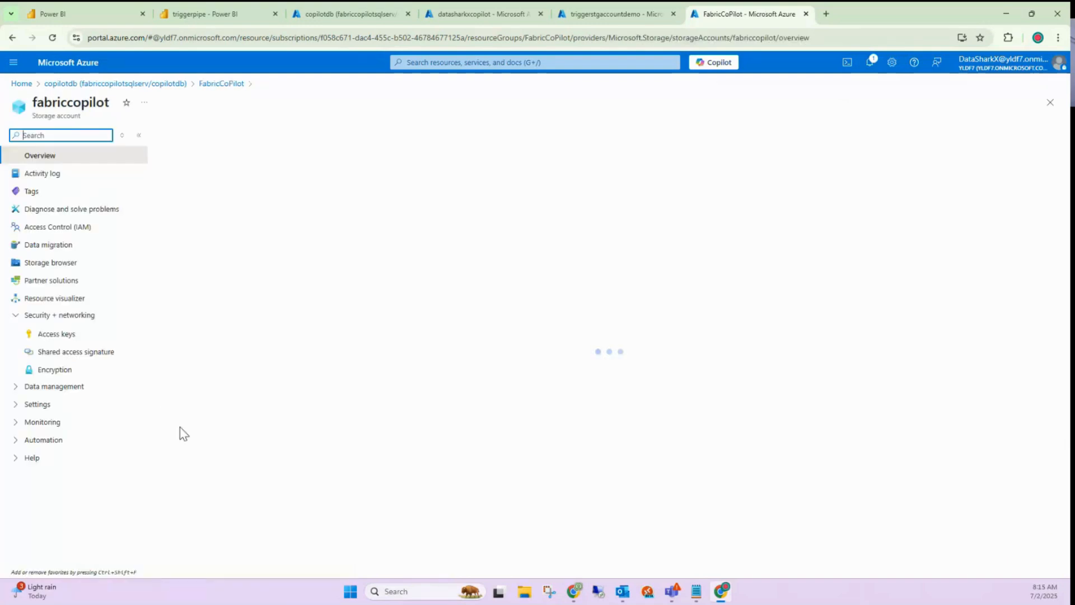
pyautogui.click(226, 83)
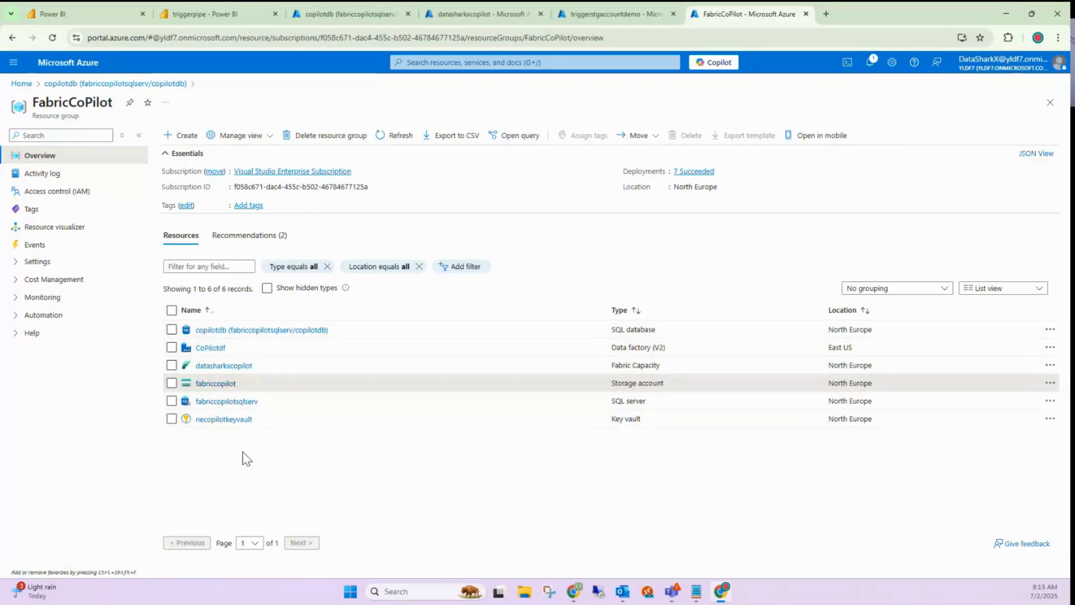
# Close the triggerstgaccountdemo portal page, return to the Fabric alert's connection settings, and change the Azure Blob Storage account to fabriccopilot
pyautogui.click(593, 17)
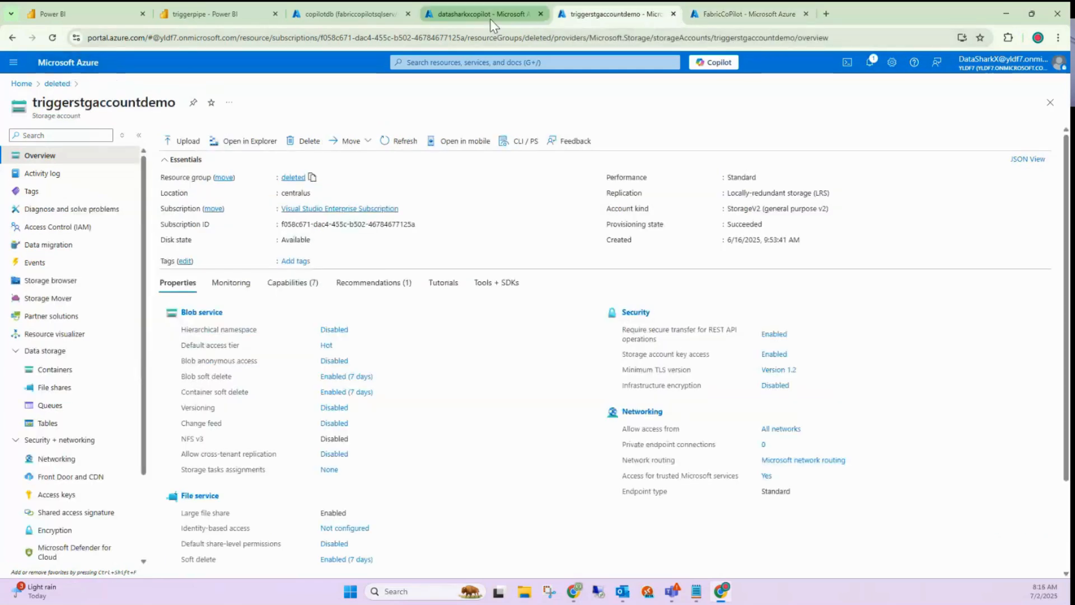
pyautogui.click(673, 14)
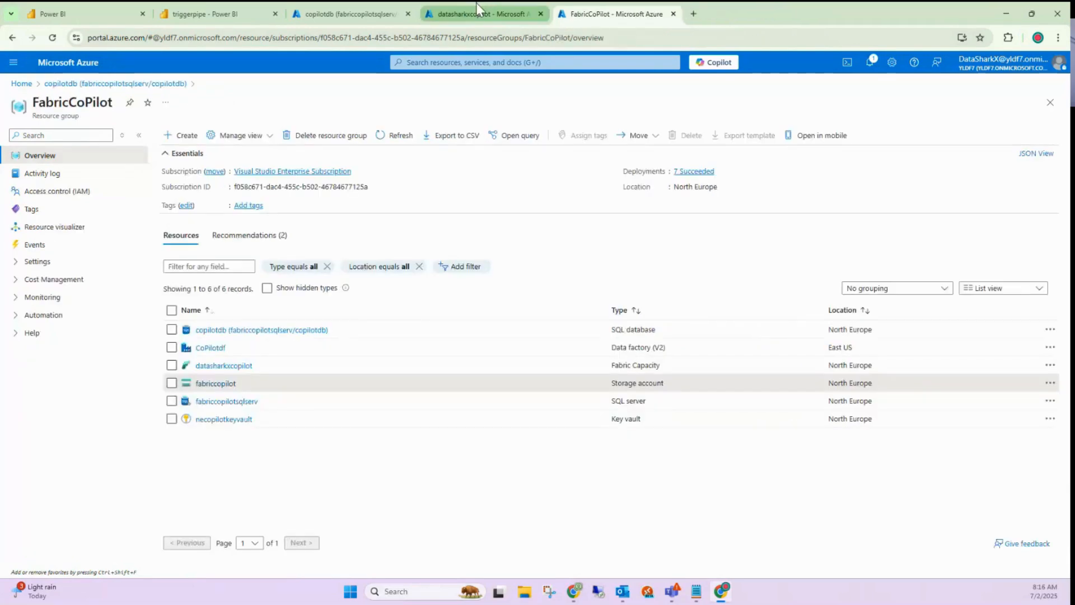
pyautogui.click(476, 4)
pyautogui.click(202, 14)
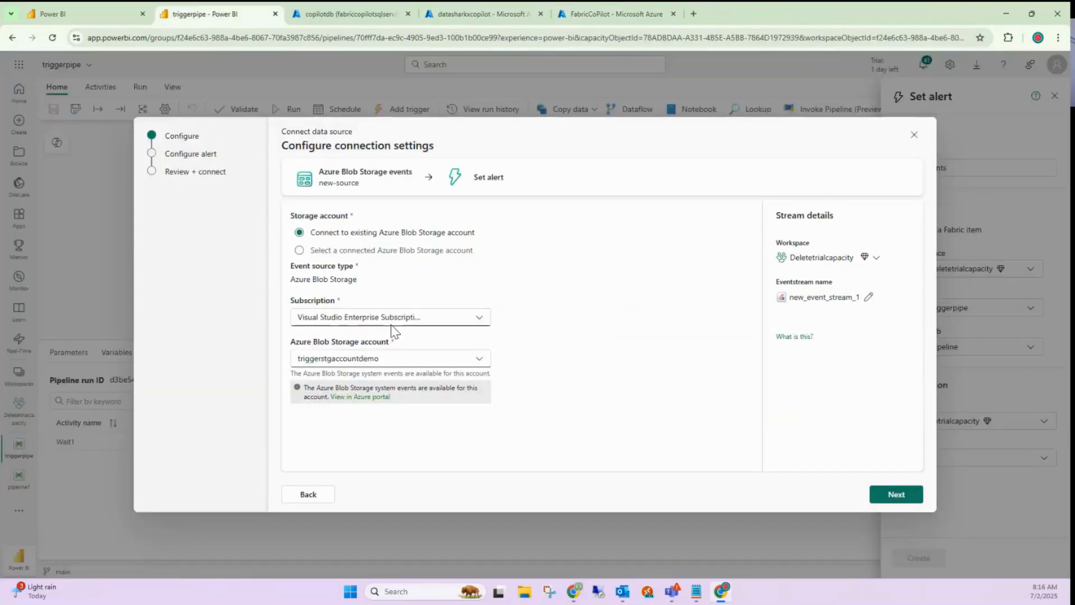
pyautogui.click(387, 358)
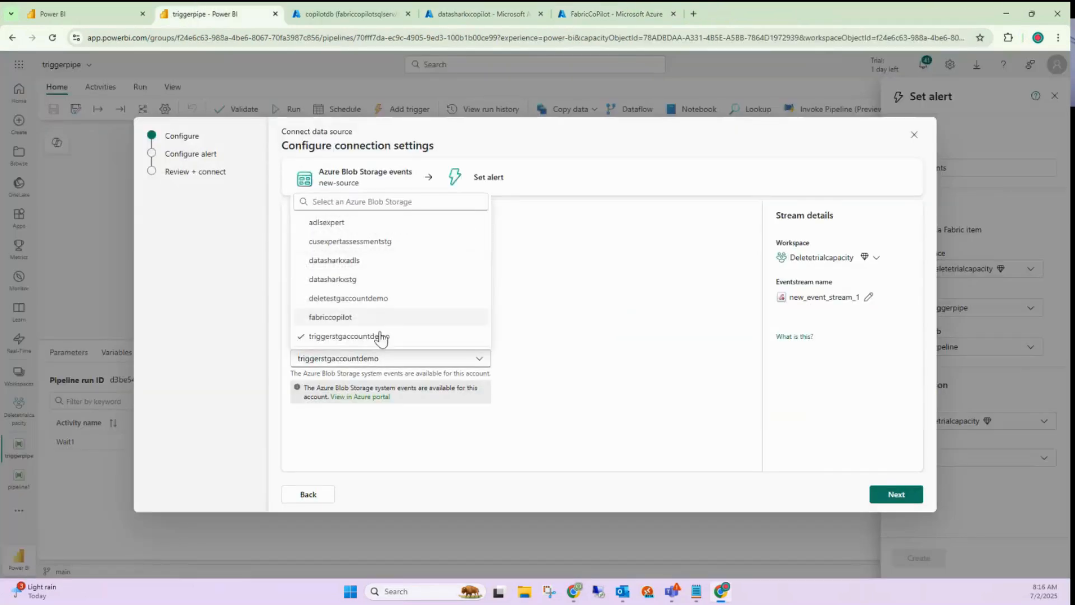
pyautogui.click(358, 319)
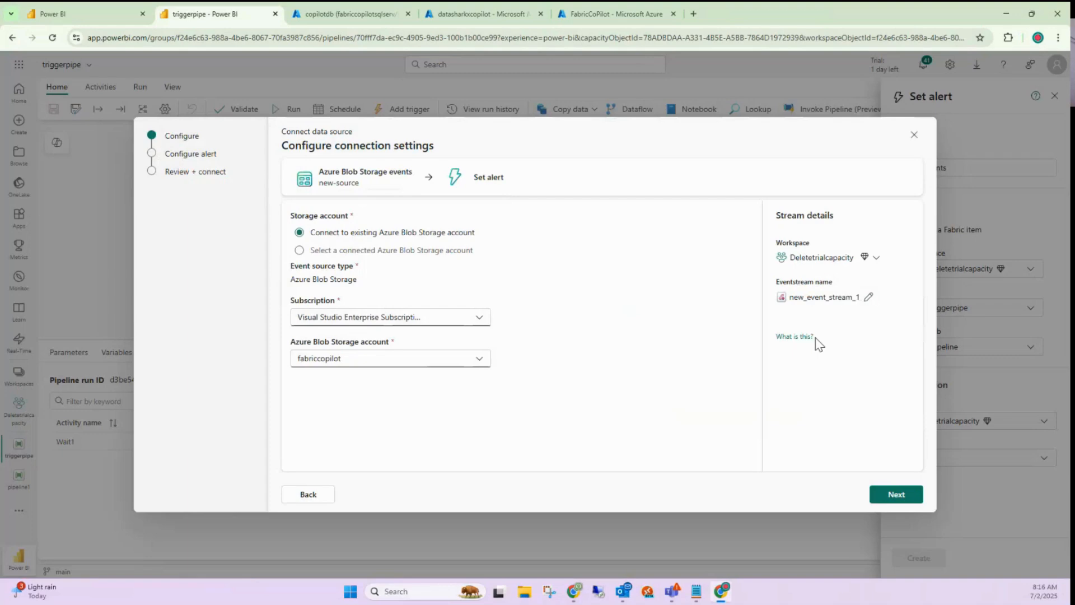
# Rename the eventstream as copilotstgeventstream and proceed to the event type configuration
pyautogui.click(869, 297)
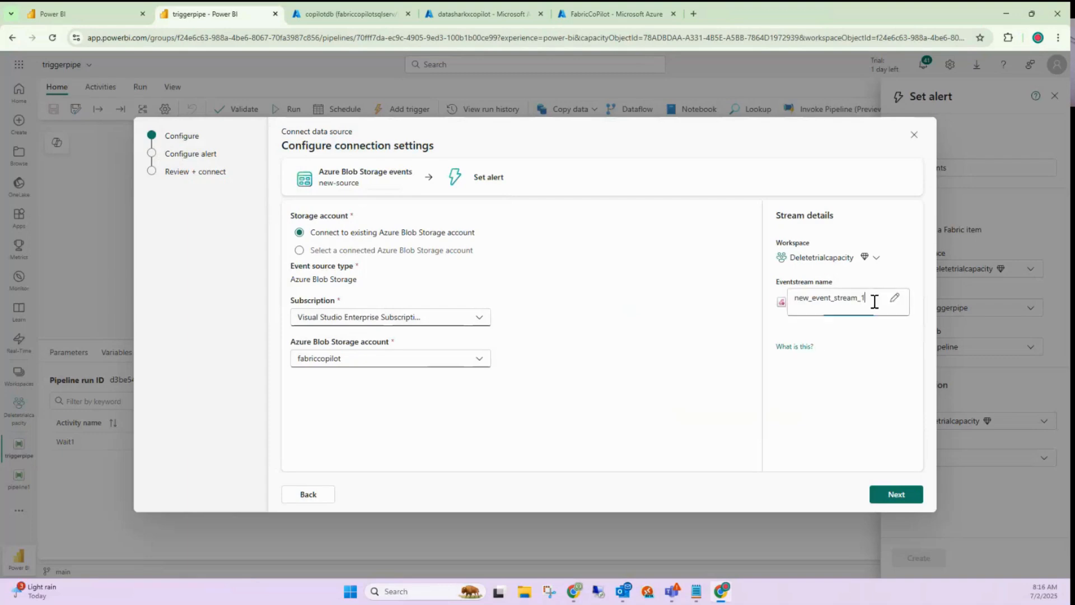
pyautogui.moveTo(872, 299); pyautogui.dragTo(785, 300)
pyautogui.write('copiloteventstreamstg')
pyautogui.press('BackSpace')
pyautogui.press('BackSpace')
pyautogui.press('BackSpace')
pyautogui.click(819, 299)
pyautogui.write('stg')
pyautogui.press('Return')
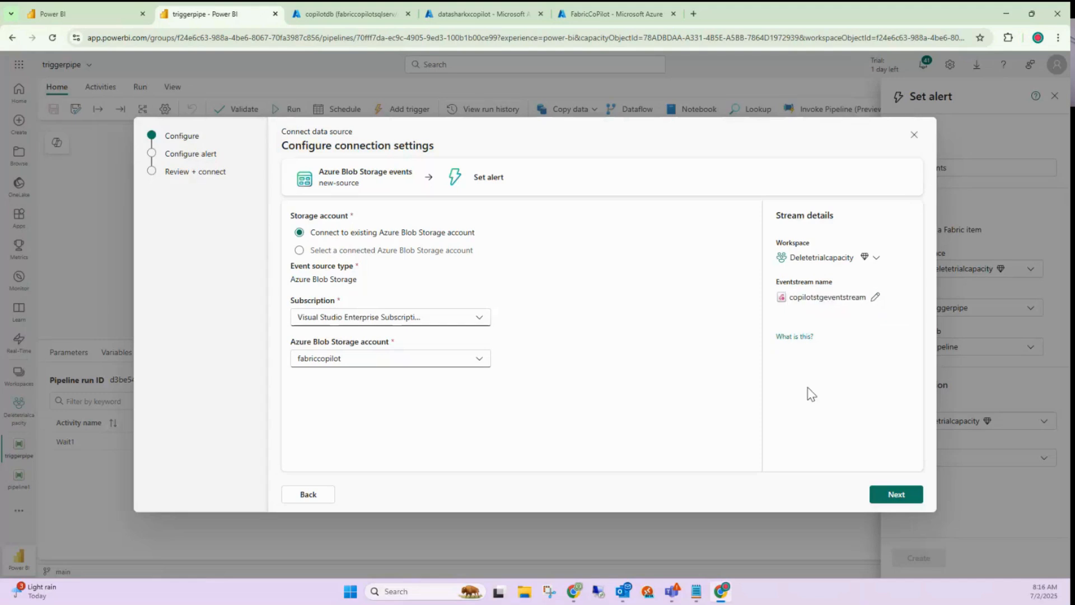
pyautogui.click(895, 496)
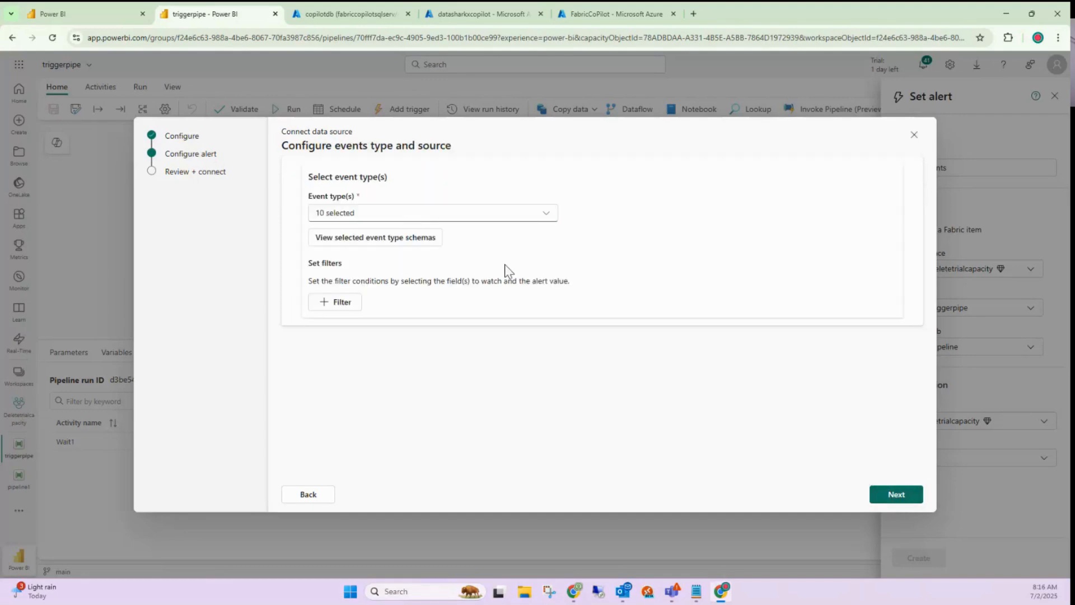
# Deselect all event types except Microsoft.Storage.BlobCreated
pyautogui.click(551, 220)
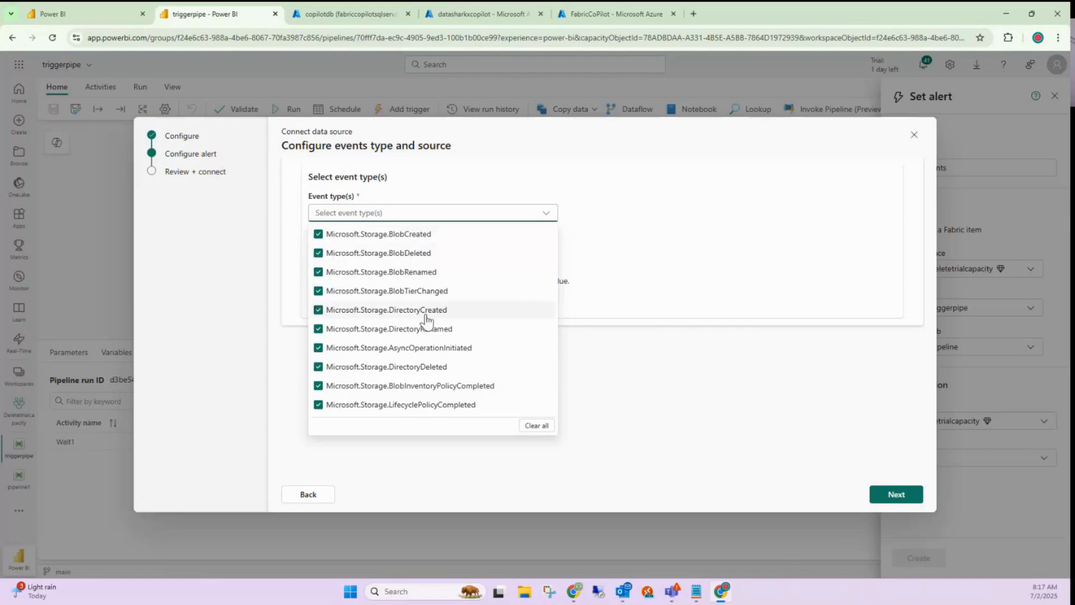
pyautogui.rightClick(425, 386)
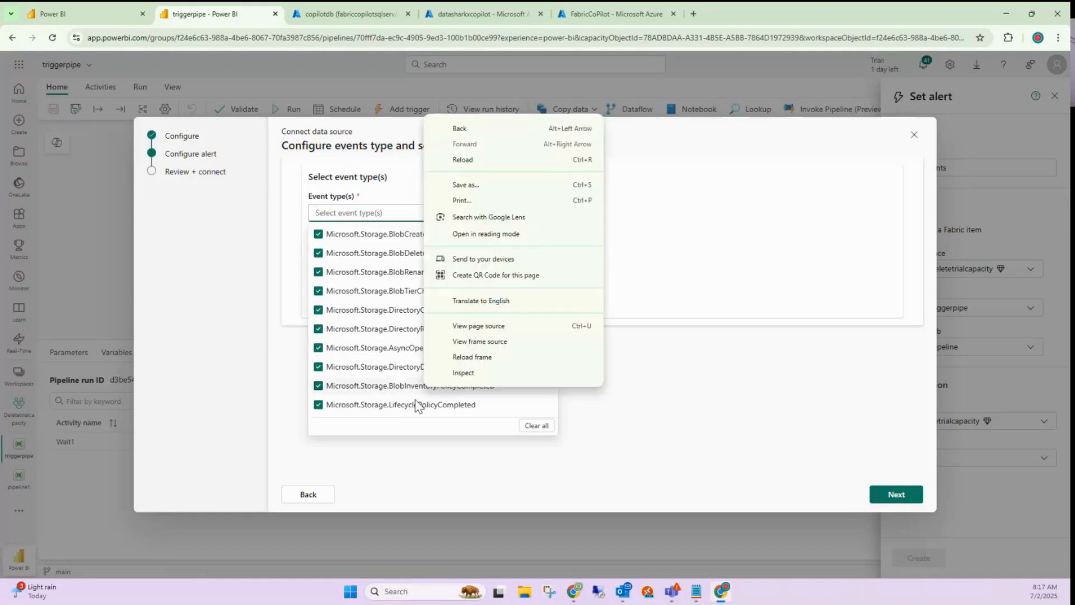
pyautogui.click(348, 199)
pyautogui.click(378, 218)
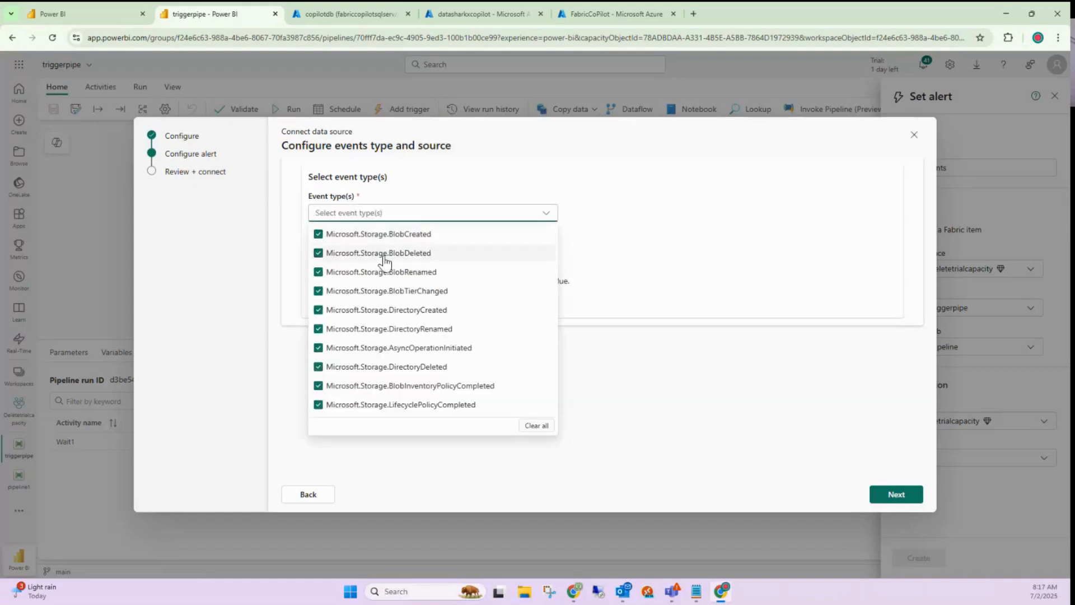
pyautogui.click(340, 255)
pyautogui.click(343, 274)
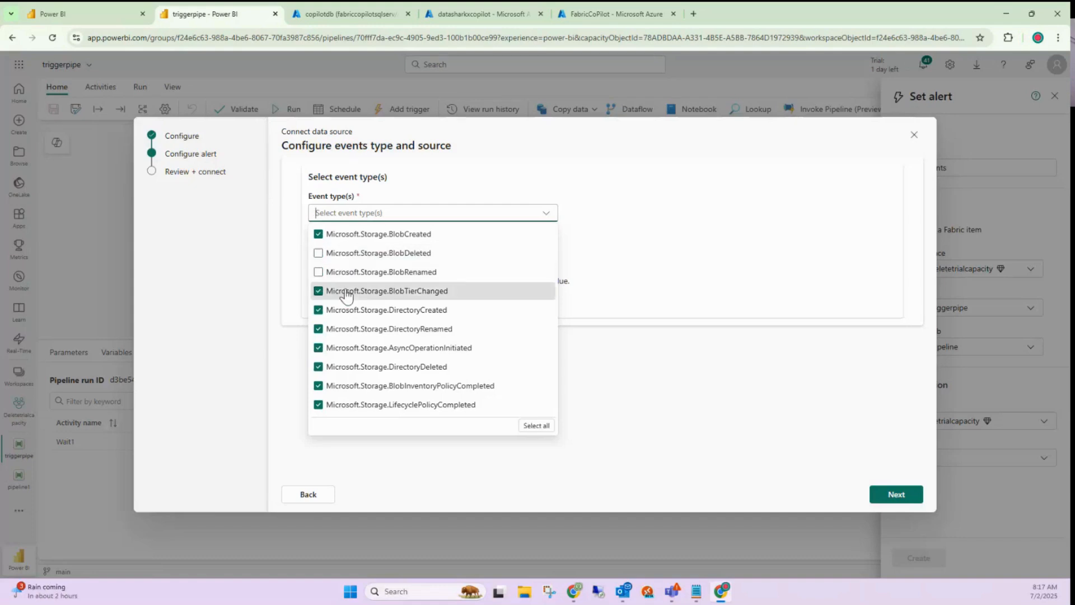
pyautogui.click(346, 292)
pyautogui.click(351, 311)
pyautogui.click(356, 330)
pyautogui.click(361, 348)
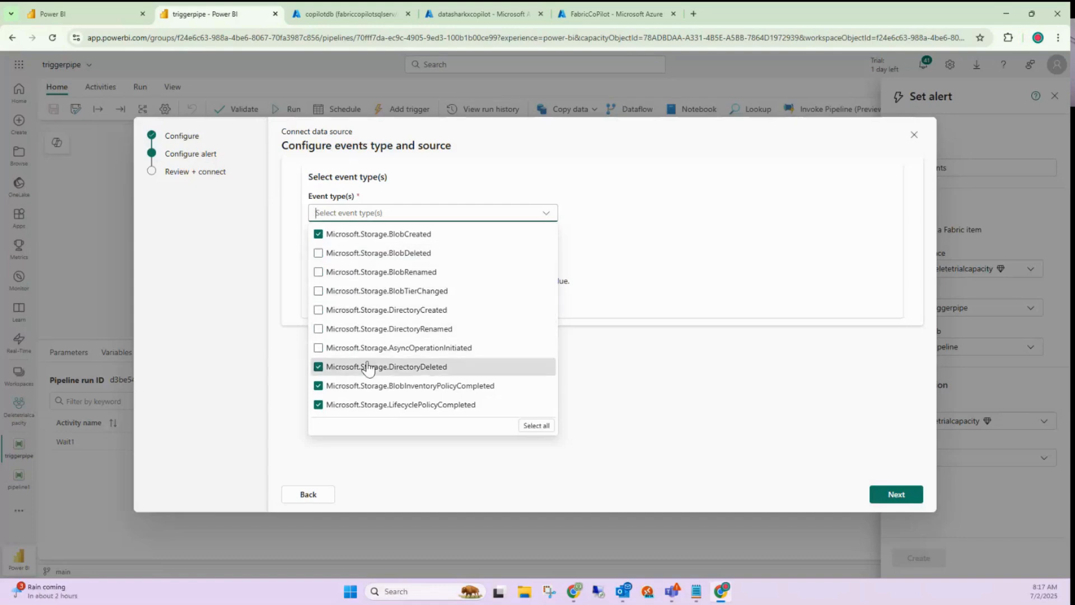
pyautogui.click(367, 368)
pyautogui.click(376, 388)
pyautogui.click(363, 405)
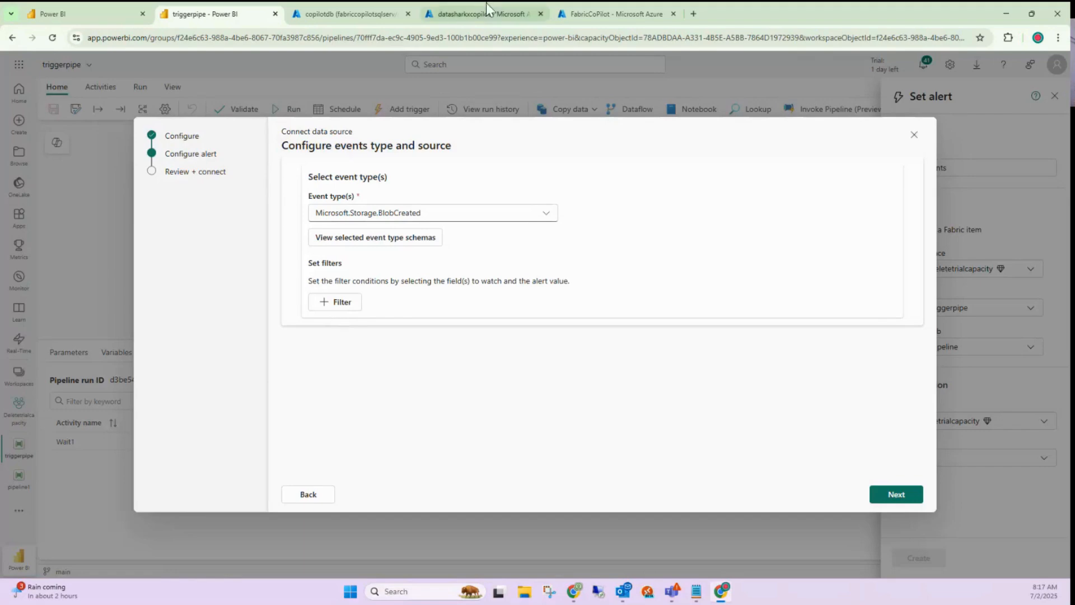
# In a duplicate of the FabricCoPilot resource group page in the Azure portal, view the copilot container of the fabriccopilot storage account
pyautogui.click(618, 3)
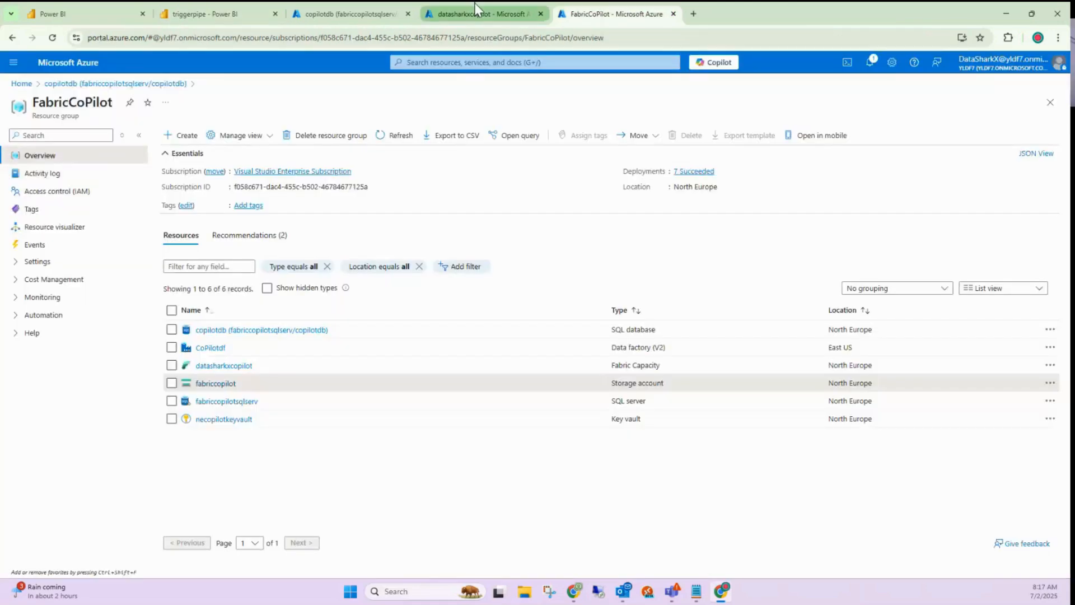
pyautogui.rightClick(593, 13)
pyautogui.click(640, 107)
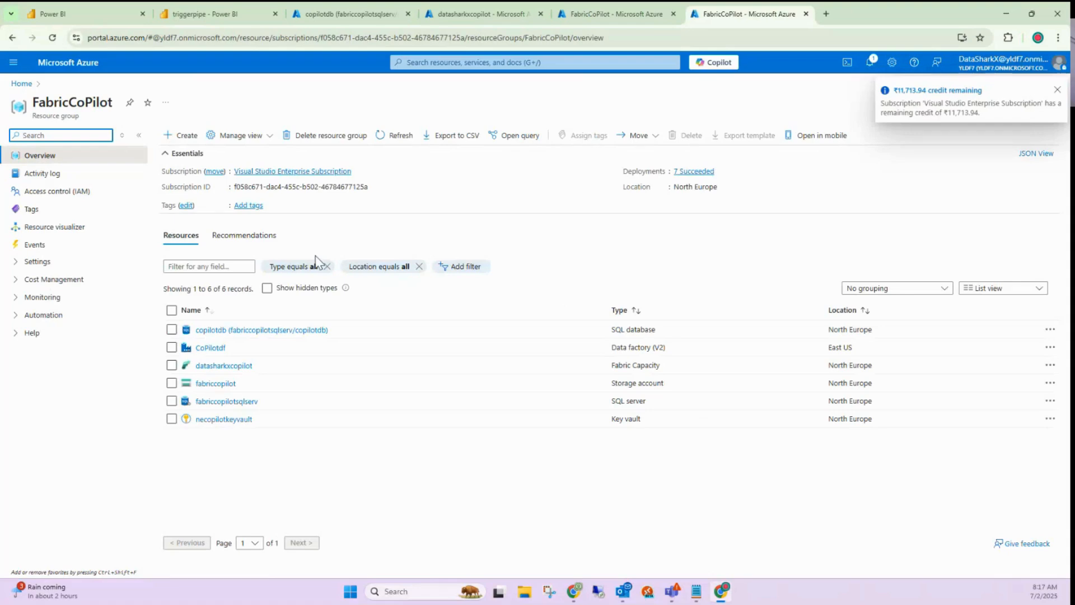
pyautogui.click(213, 384)
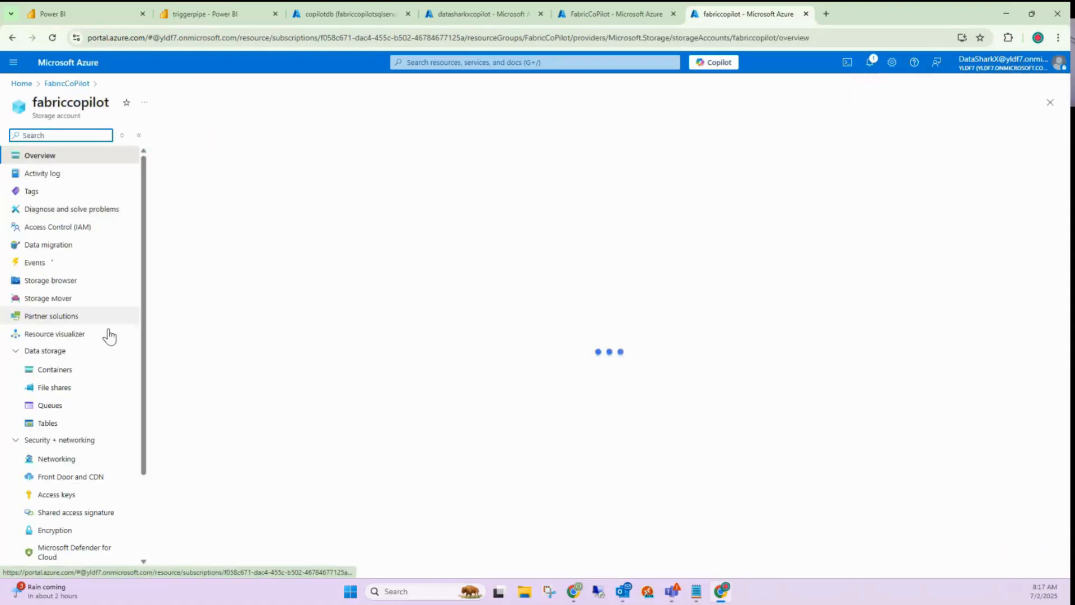
pyautogui.click(50, 371)
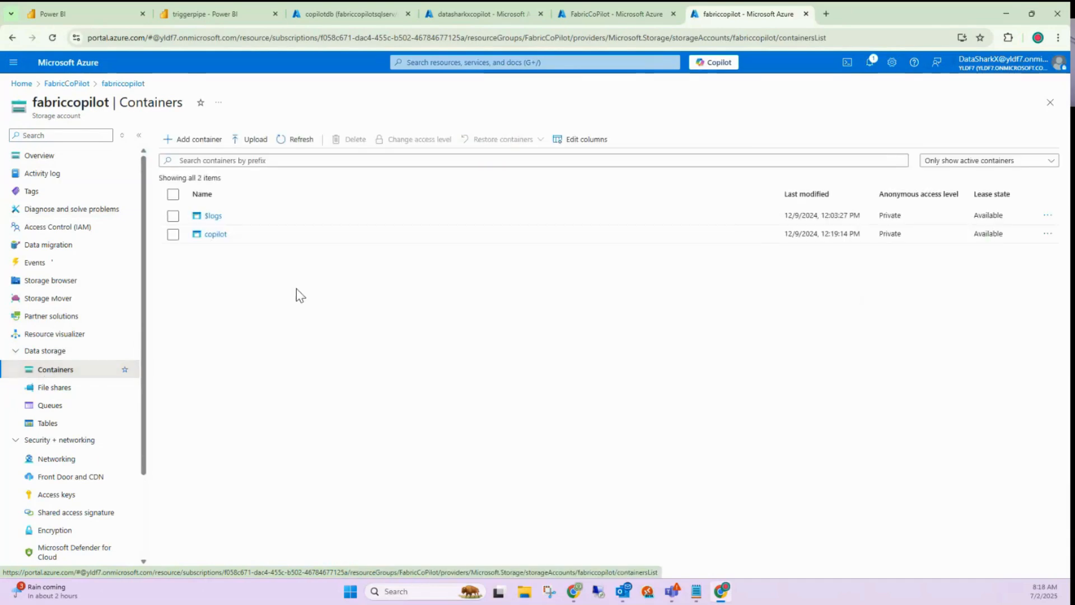
pyautogui.click(217, 235)
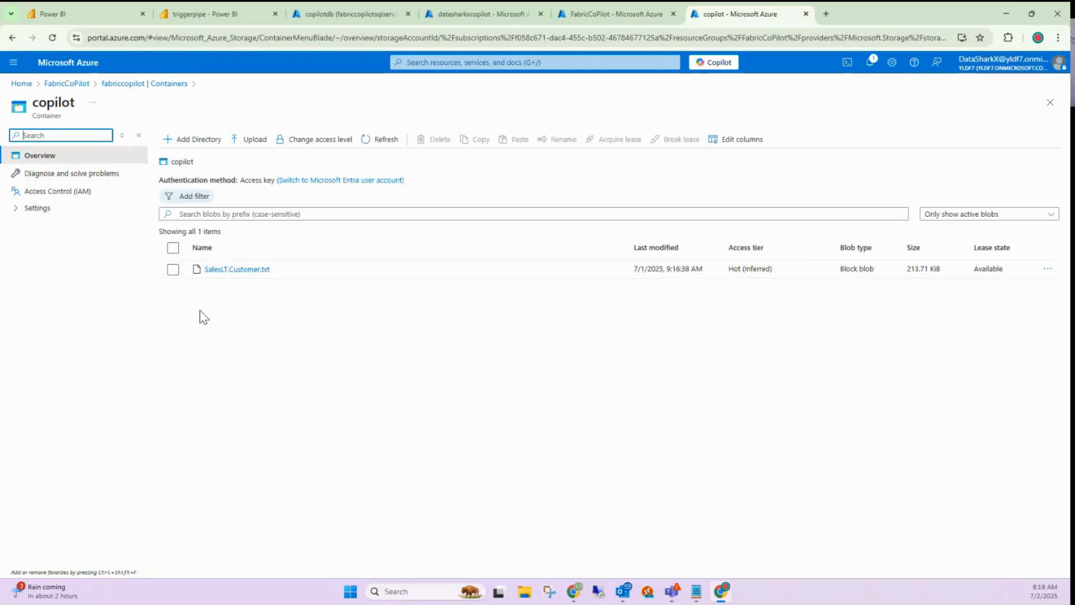
# Compare the Fabric alert's event type and filter settings with the files in the copilot container in the Azure portal
pyautogui.click(472, 7)
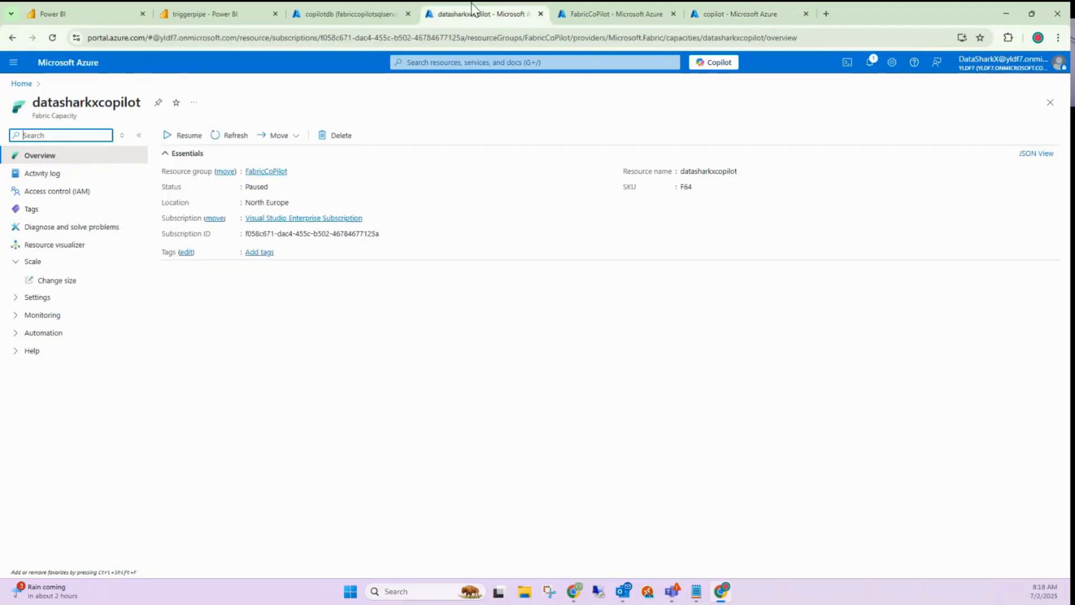
pyautogui.click(318, 15)
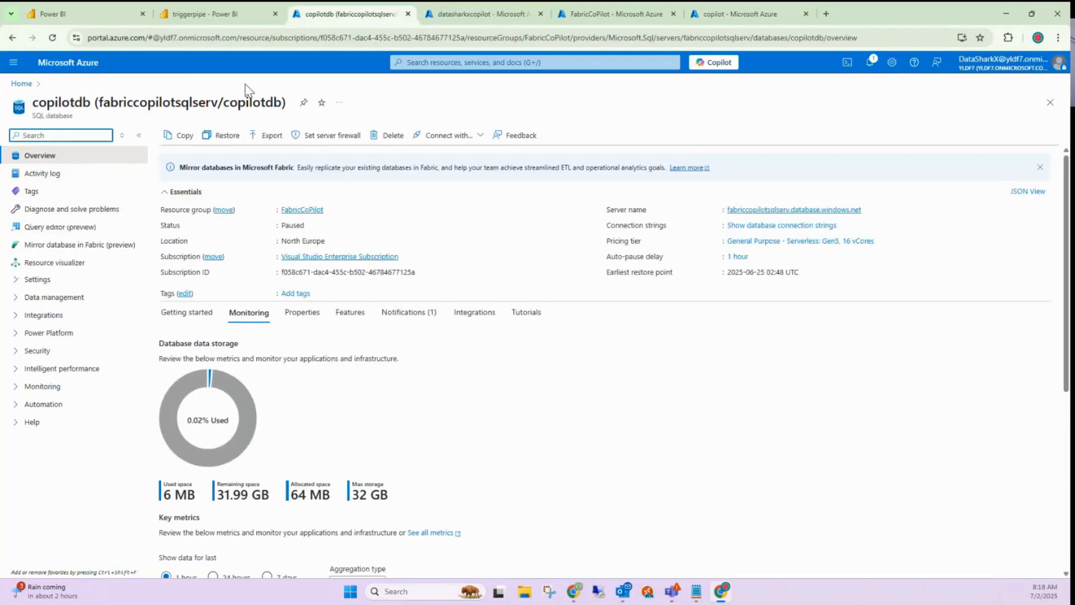
pyautogui.click(230, 17)
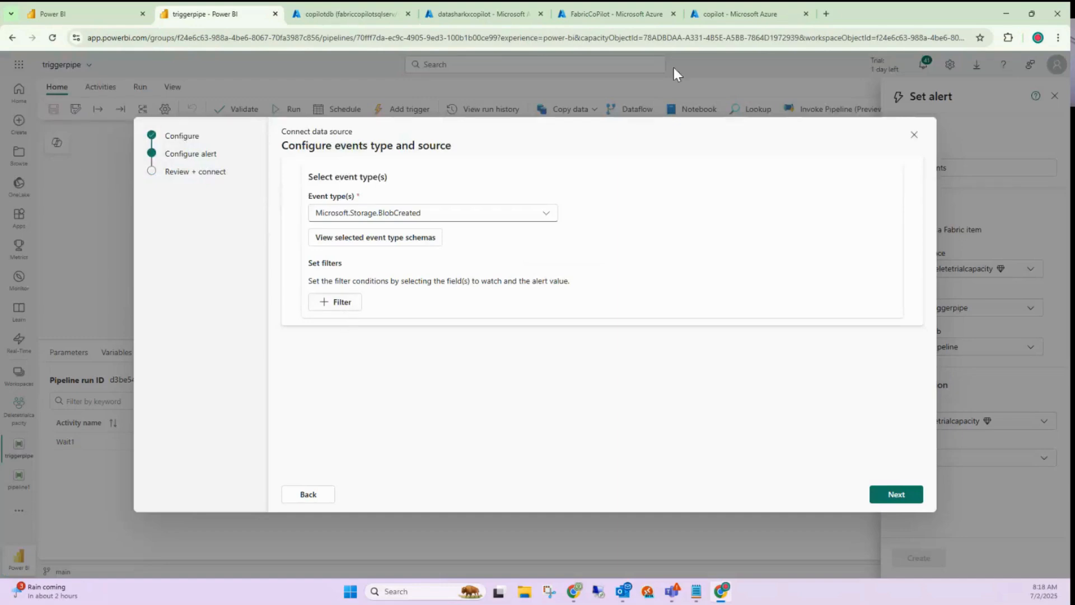
pyautogui.click(738, 21)
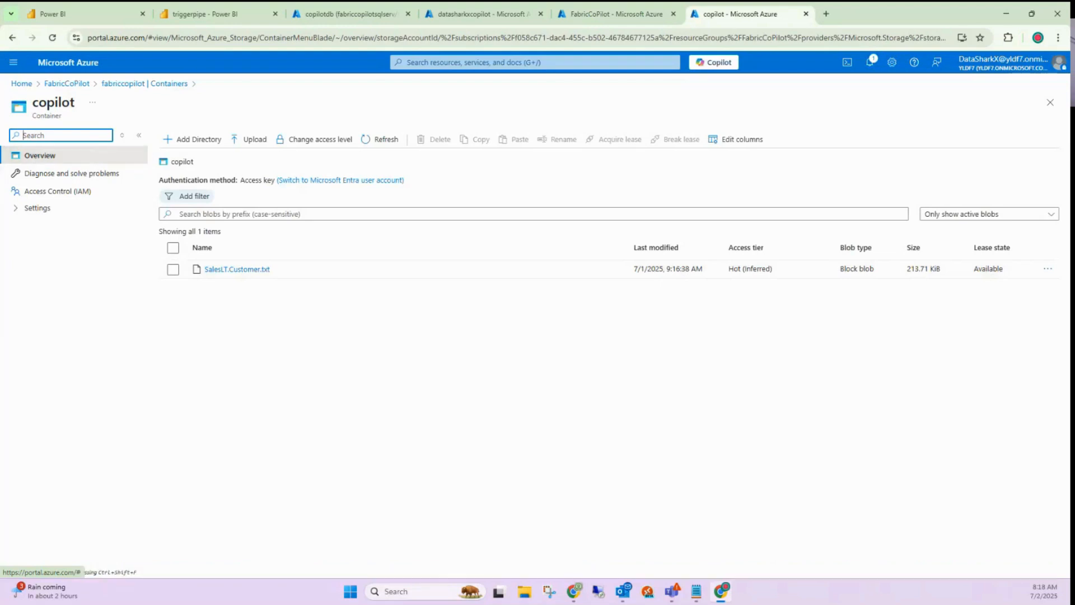
pyautogui.click(229, 16)
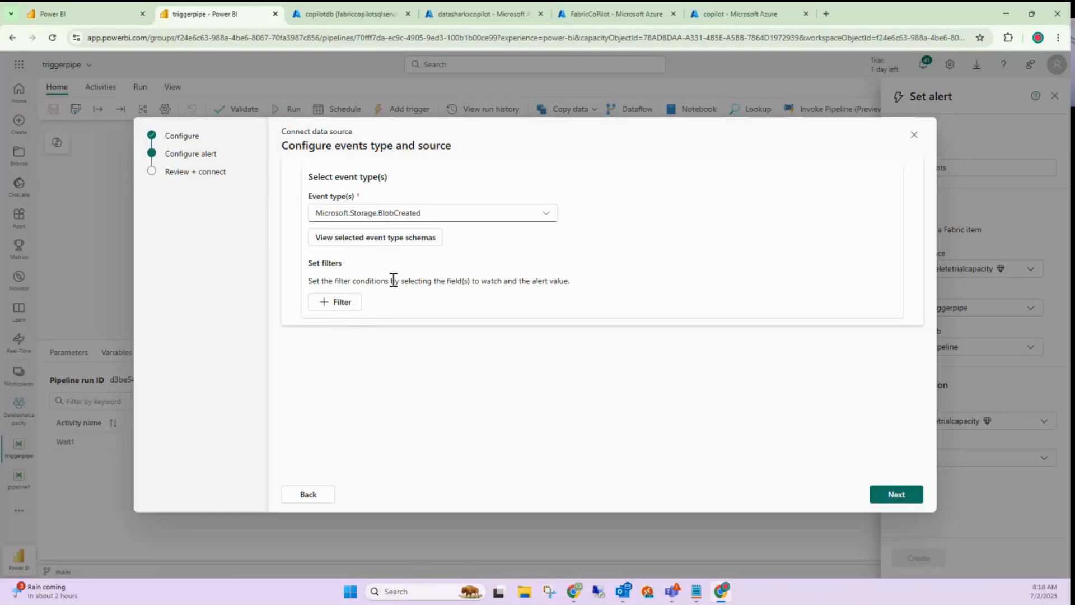
# Proceed to the alert source review, check the event type, eventstream name and workspace, and connect the source
pyautogui.click(897, 496)
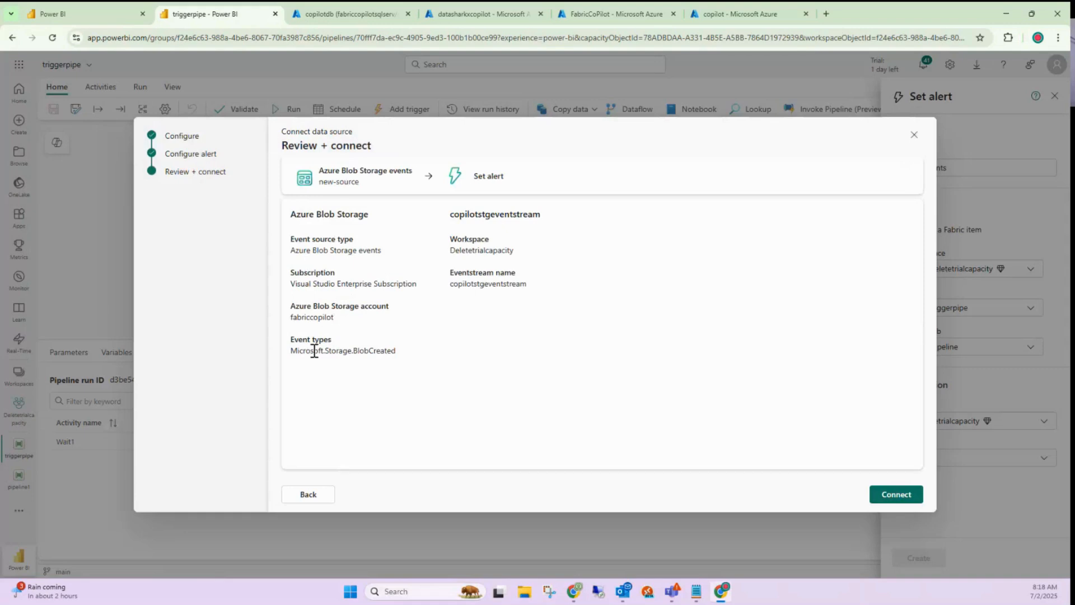
pyautogui.moveTo(293, 352); pyautogui.dragTo(397, 356)
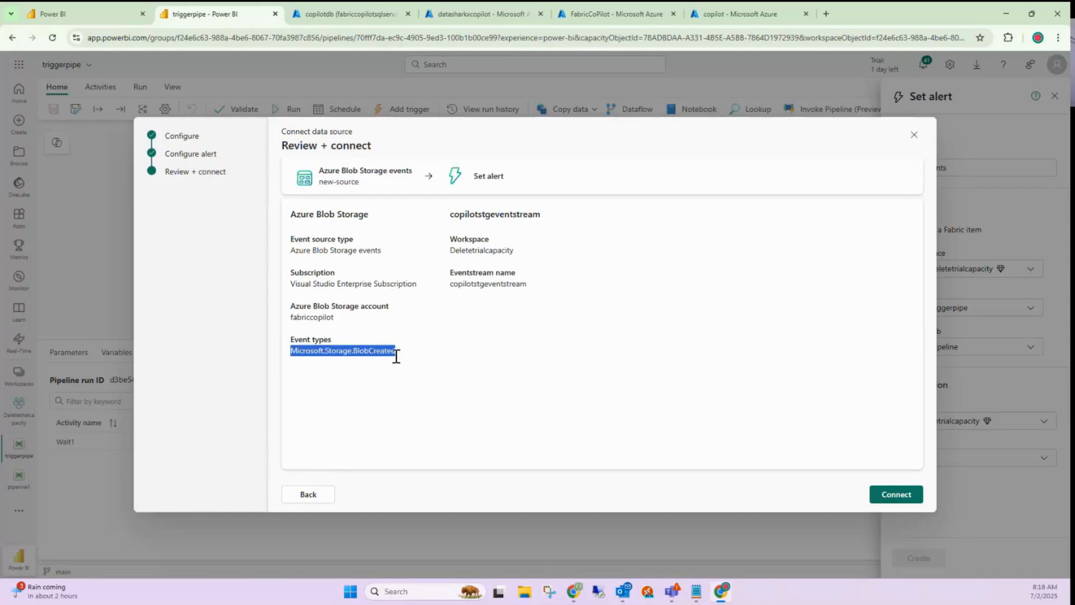
pyautogui.click(476, 283)
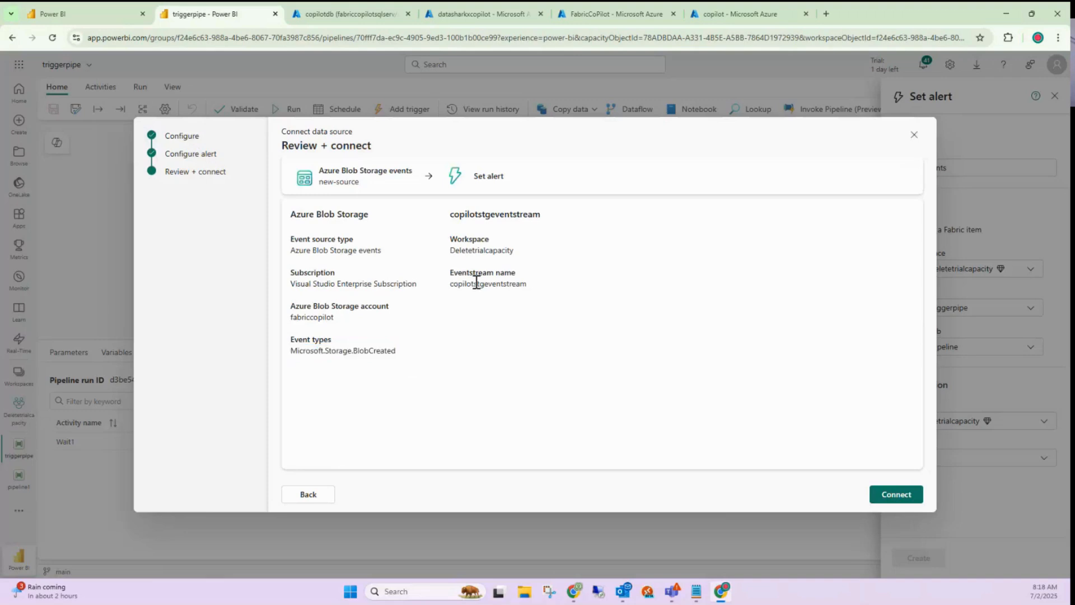
pyautogui.doubleClick(477, 283)
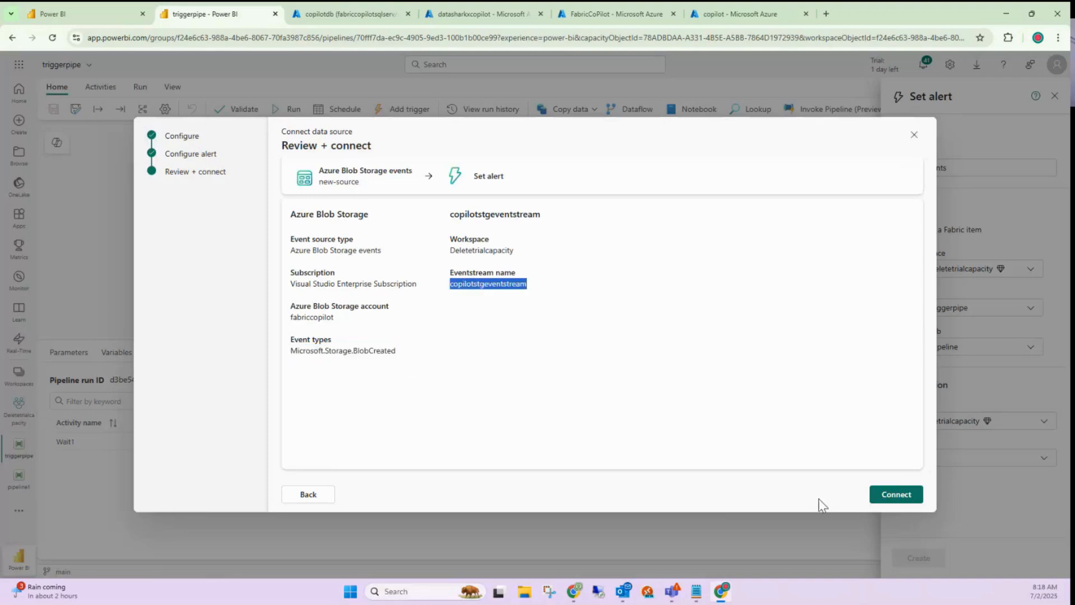
pyautogui.doubleClick(462, 249)
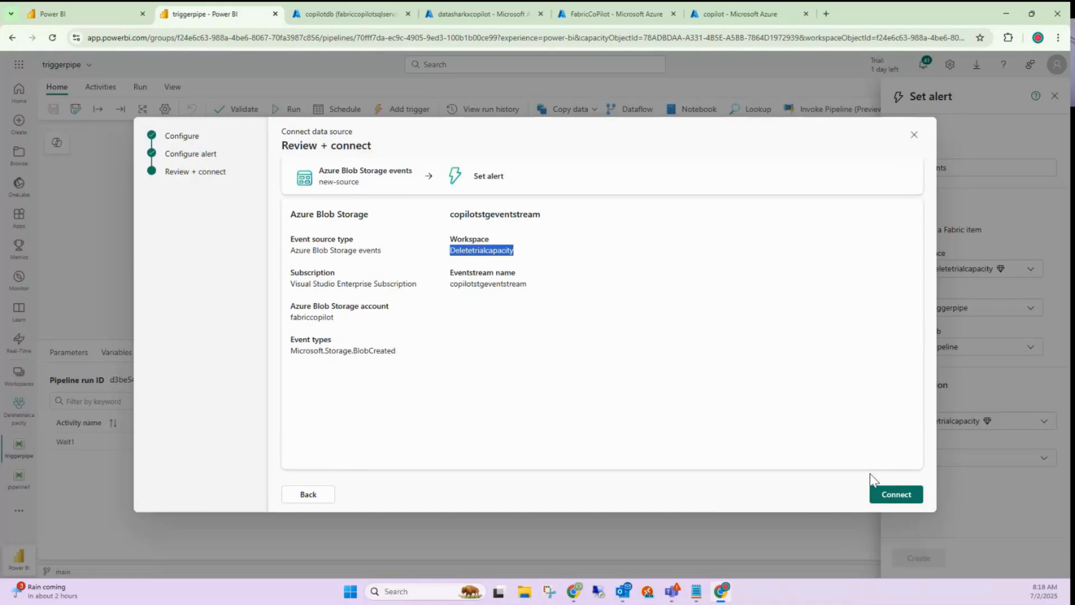
pyautogui.click(894, 495)
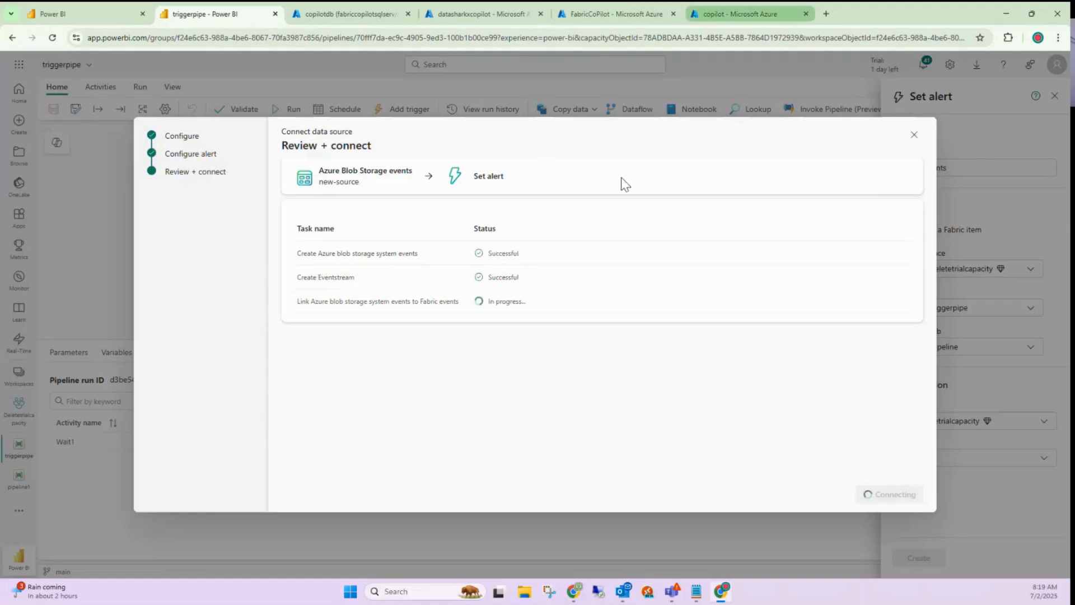
# Refresh the FabricCoPilot resource group in the Azure portal to check for newly created resources, and return to the Fabric connection status
pyautogui.click(735, 18)
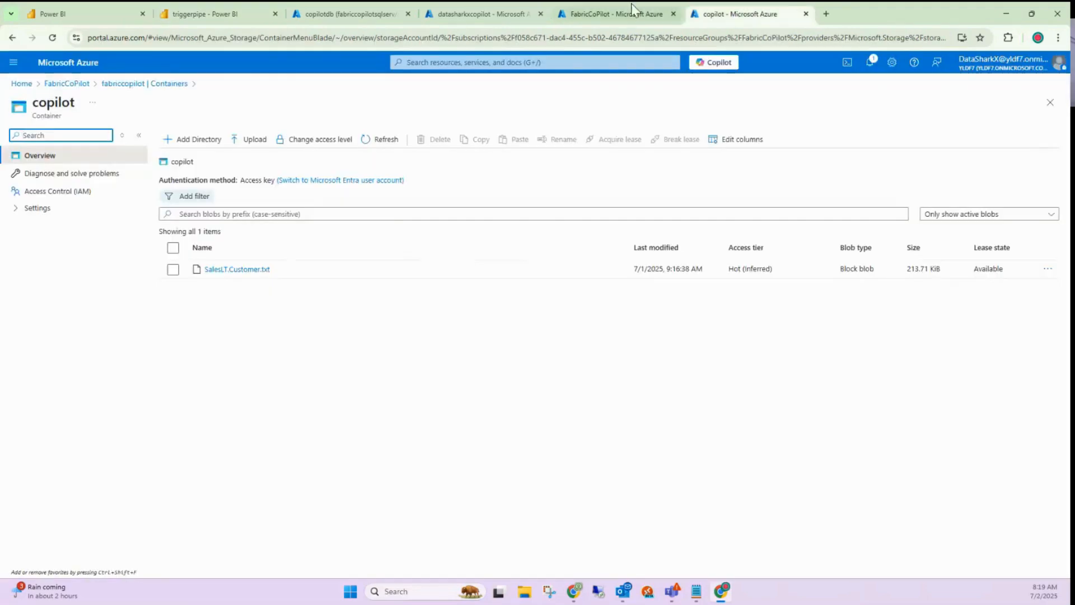
pyautogui.click(633, 10)
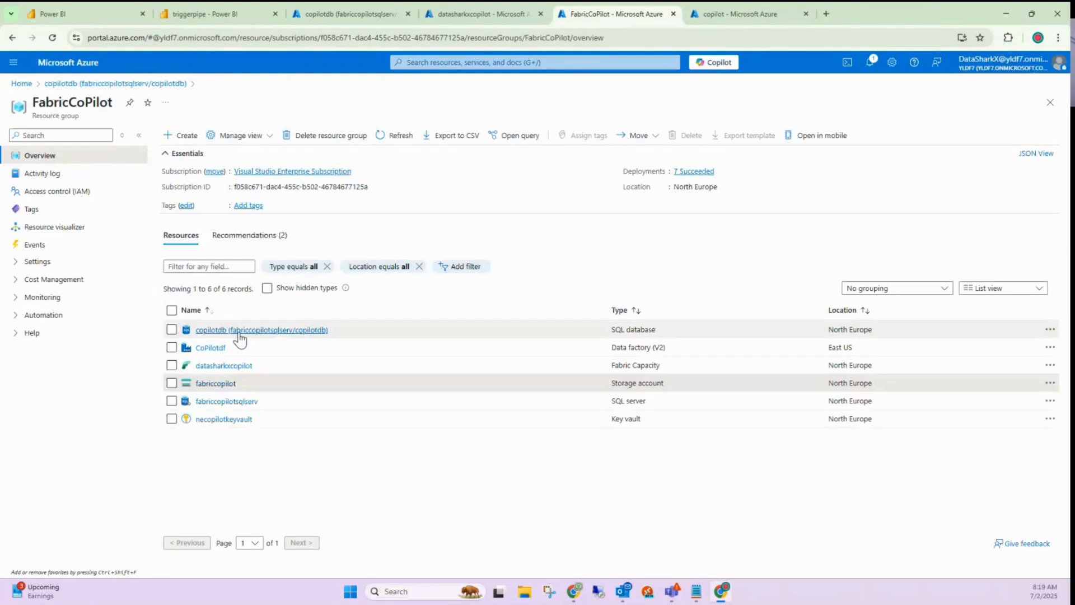
pyautogui.click(399, 137)
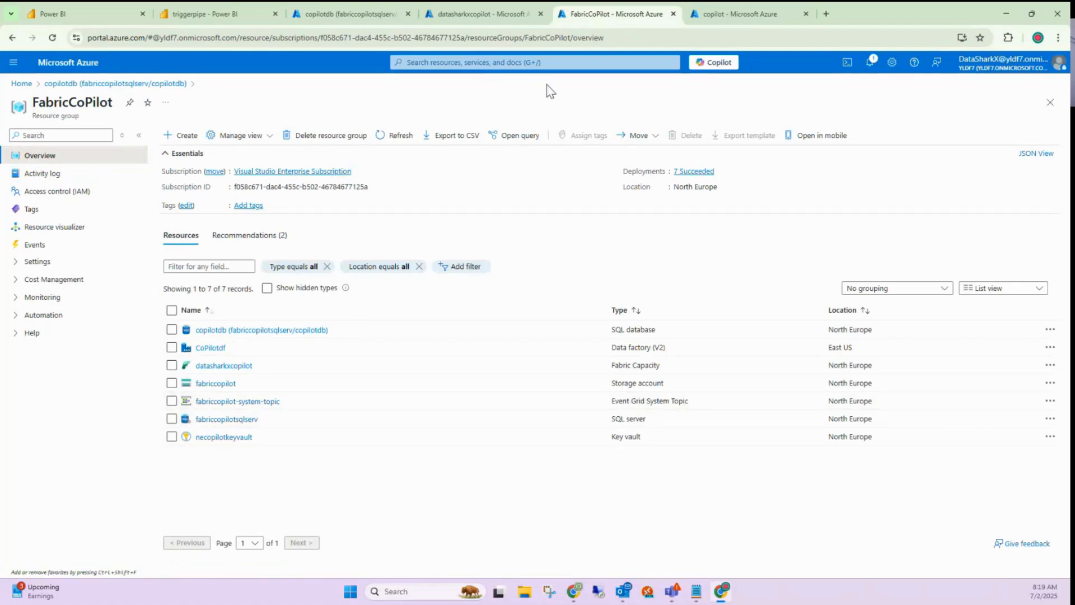
pyautogui.click(474, 14)
pyautogui.click(338, 21)
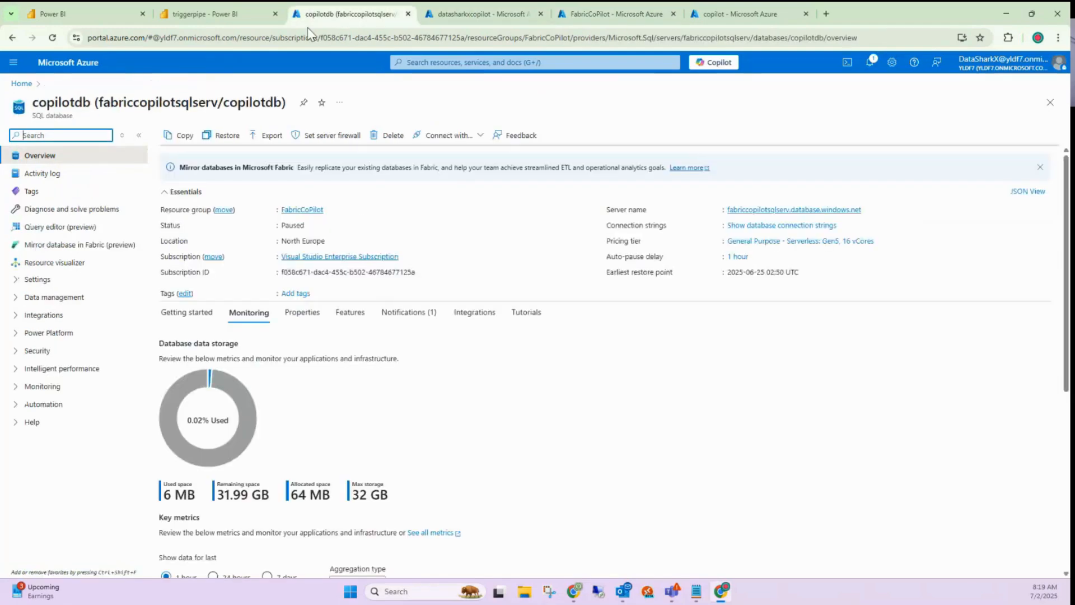
pyautogui.click(230, 16)
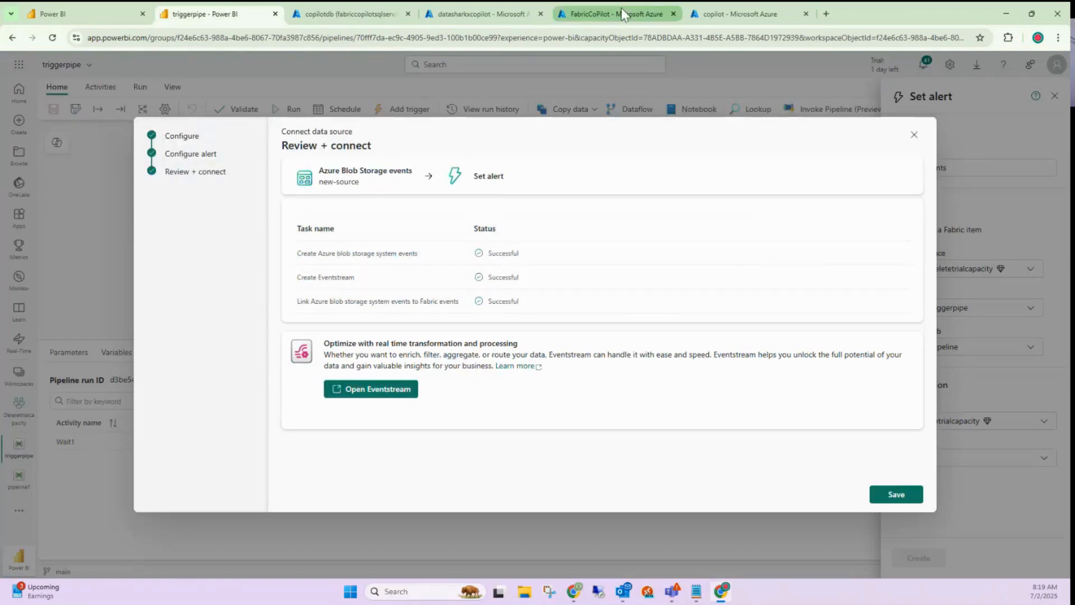
# Check the resources in the FabricCoPilot resource group in the Azure portal, and open the Deletetrialcapacity workspace in Power BI
pyautogui.click(639, 11)
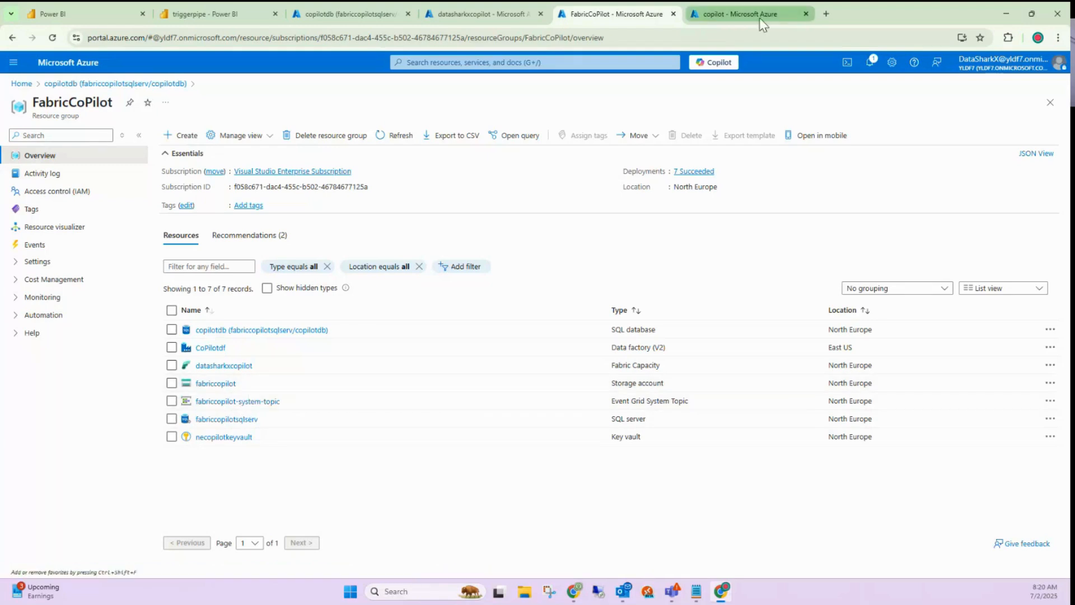
pyautogui.click(116, 15)
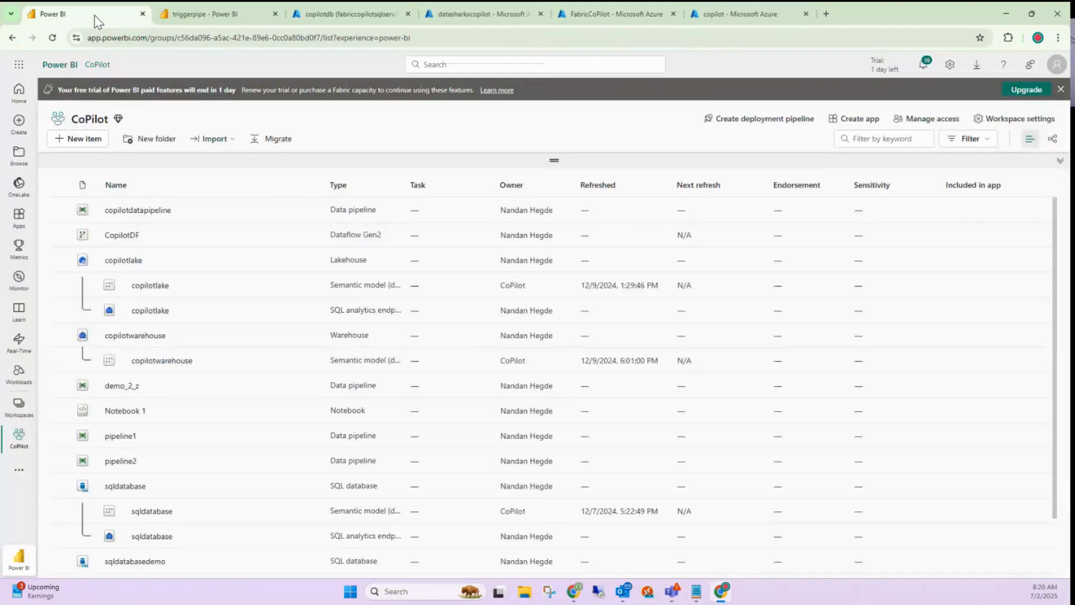
pyautogui.click(20, 412)
pyautogui.write('del')
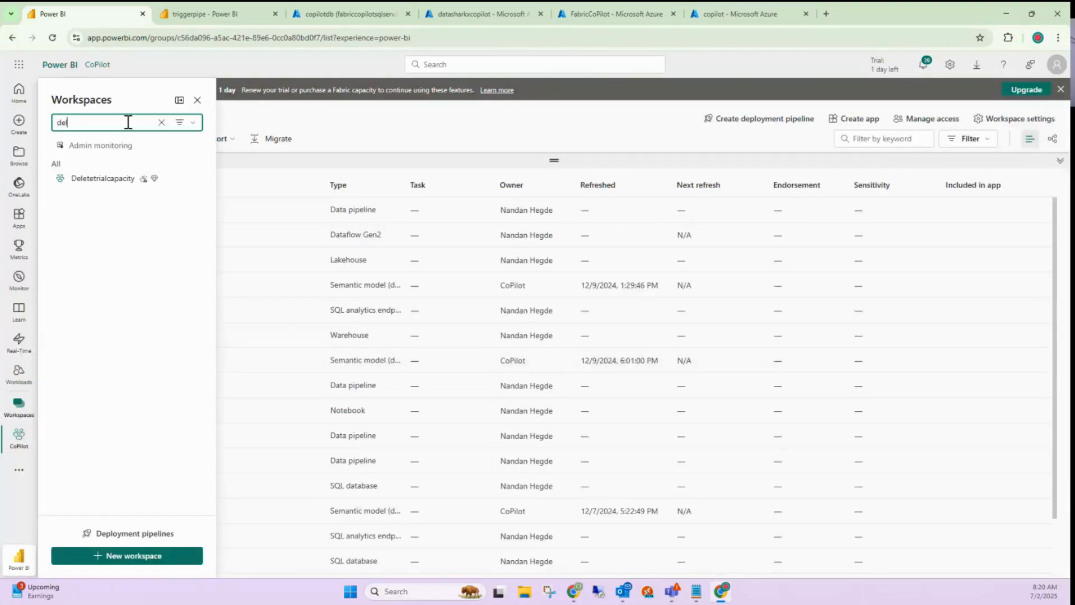
pyautogui.write('et')
pyautogui.click(105, 180)
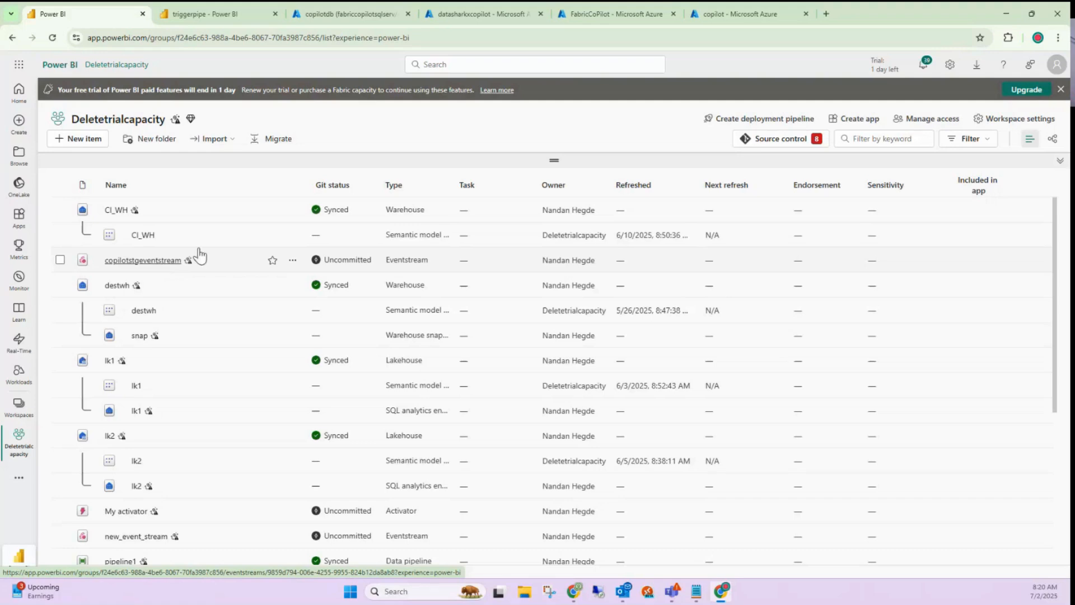
# Save the connected Azure Blob Storage events source to the triggerpipe alert and show its event types
pyautogui.click(233, 9)
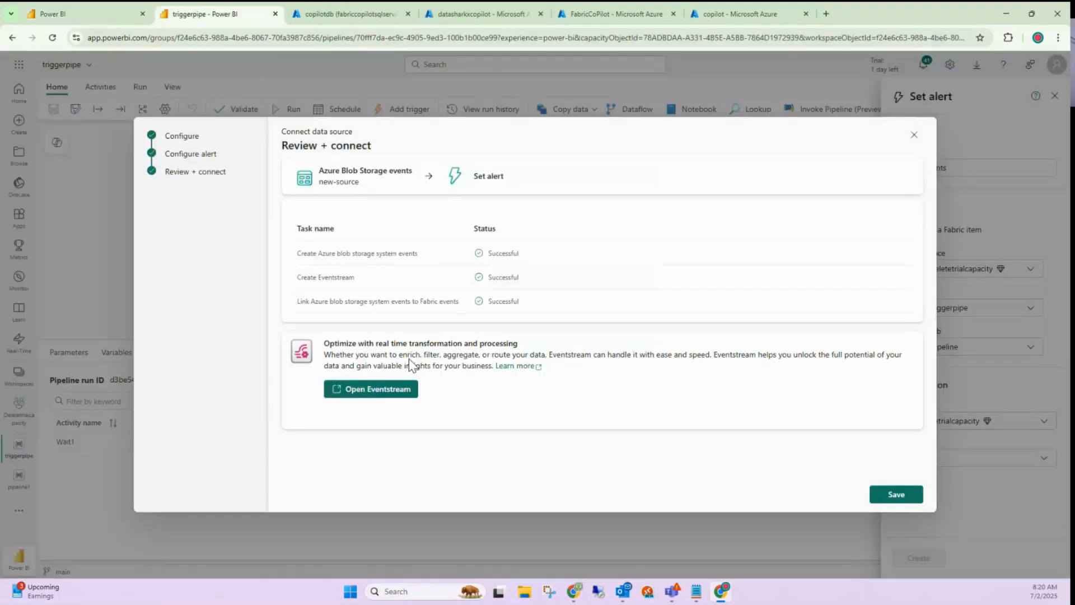
pyautogui.click(896, 495)
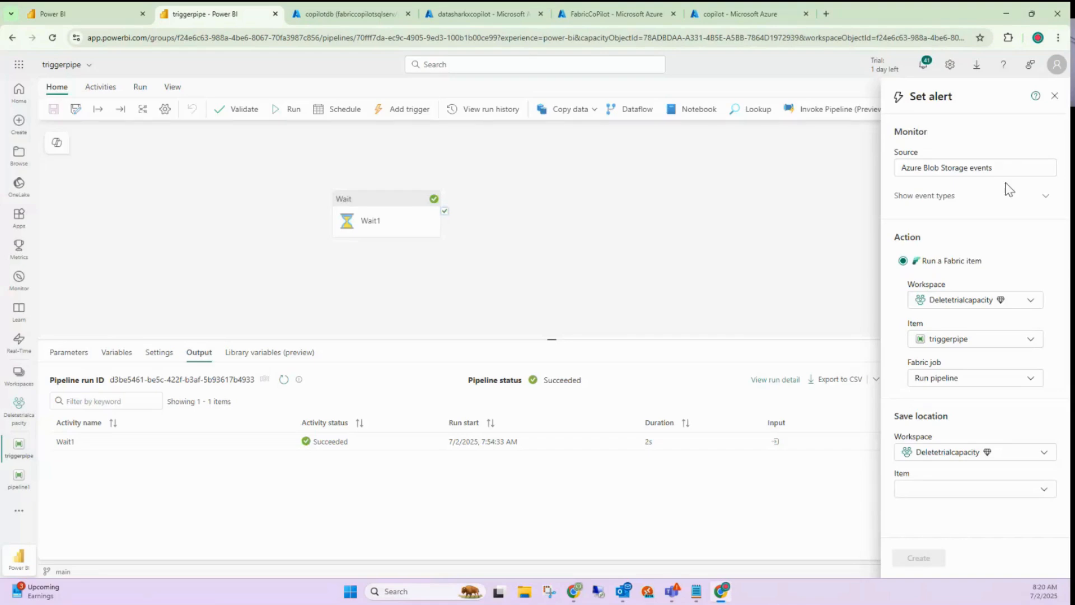
pyautogui.click(938, 196)
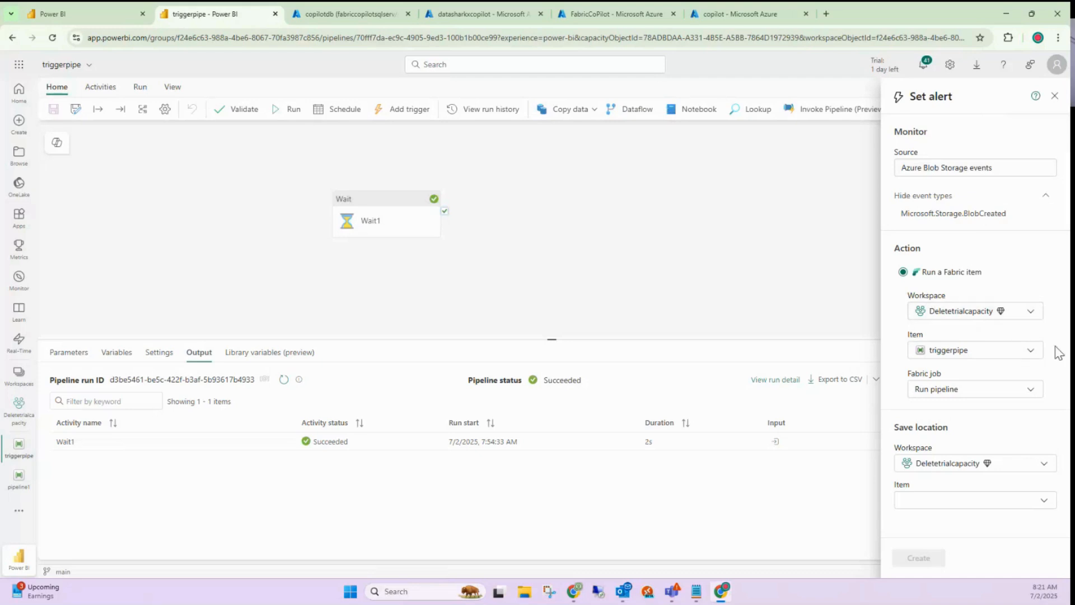
# Review the triggerpipe alert's Fabric item, job and save location options, including the available activators
pyautogui.click(1005, 351)
pyautogui.click(1007, 353)
pyautogui.click(989, 386)
pyautogui.click(985, 413)
pyautogui.rightClick(893, 522)
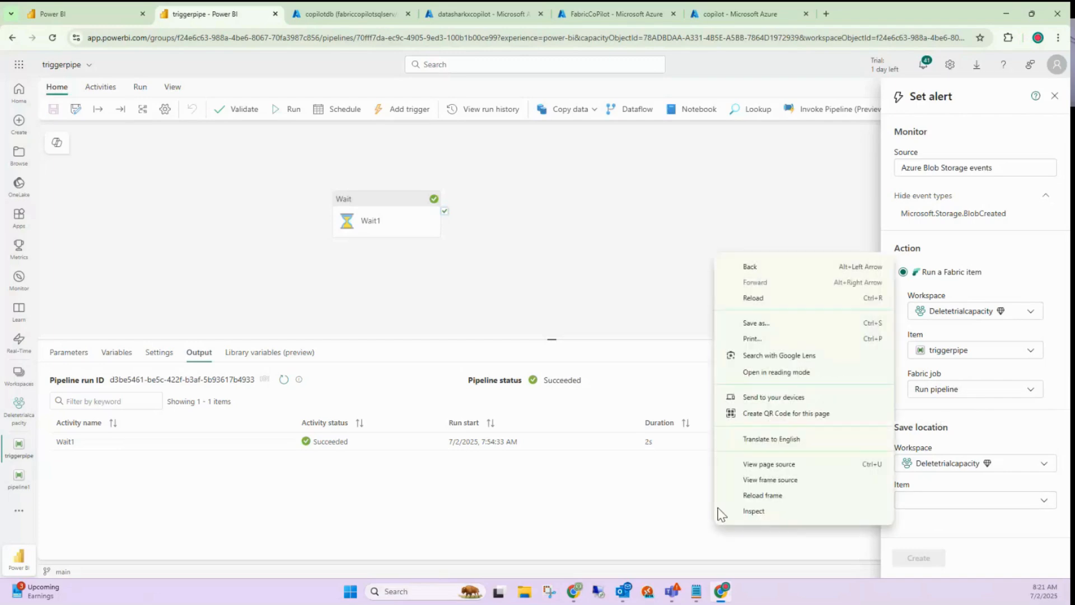
pyautogui.click(948, 507)
pyautogui.click(948, 504)
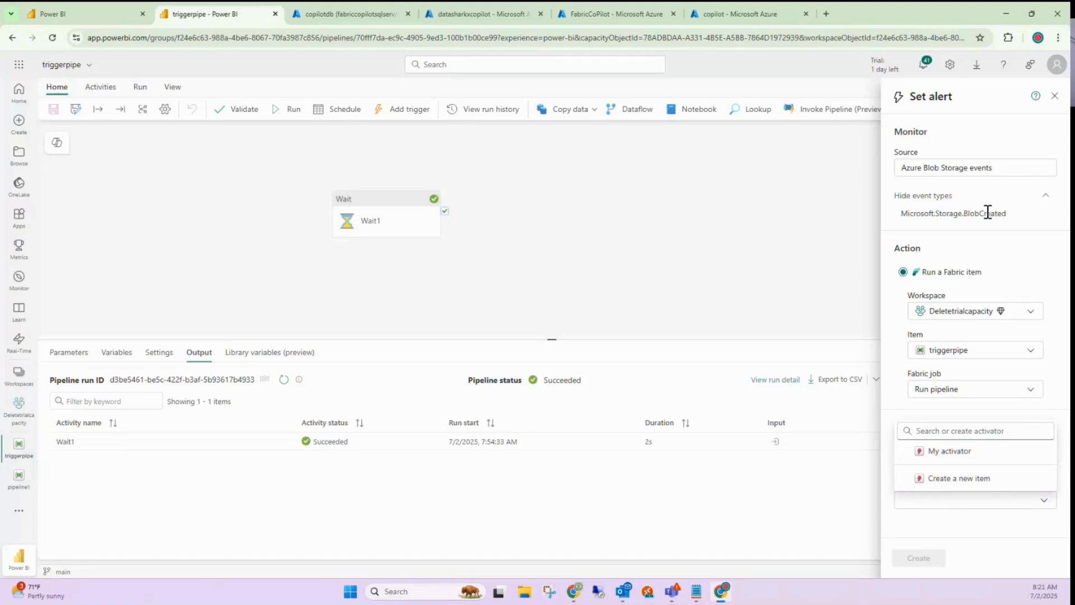
pyautogui.click(936, 277)
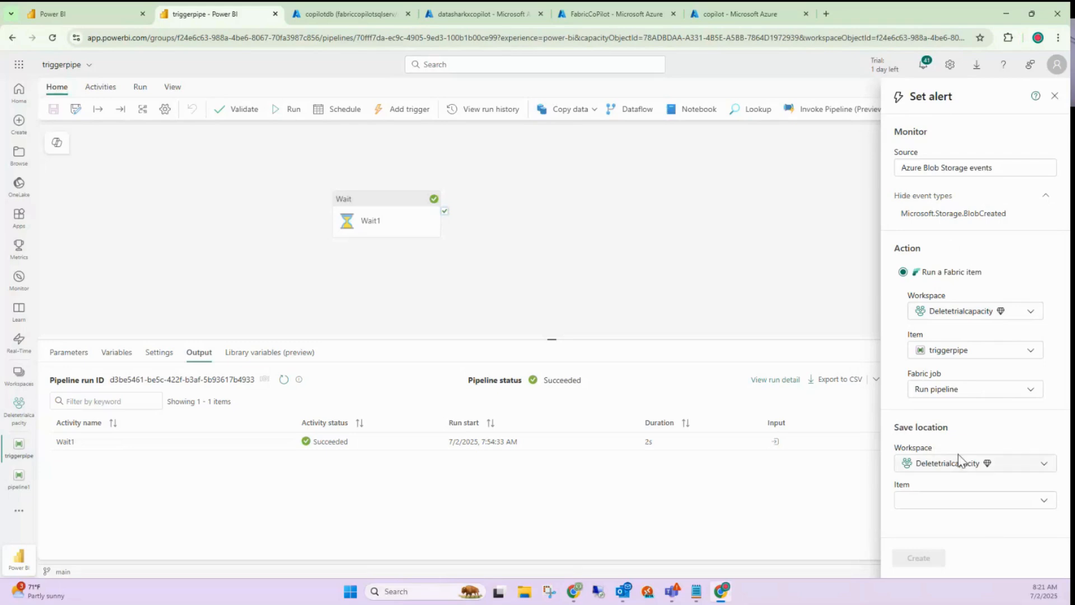
# Create the alert in a new activator item named StgcopilotAct in the Deletetrialcapacity workspace, and close the alert summary
pyautogui.click(967, 505)
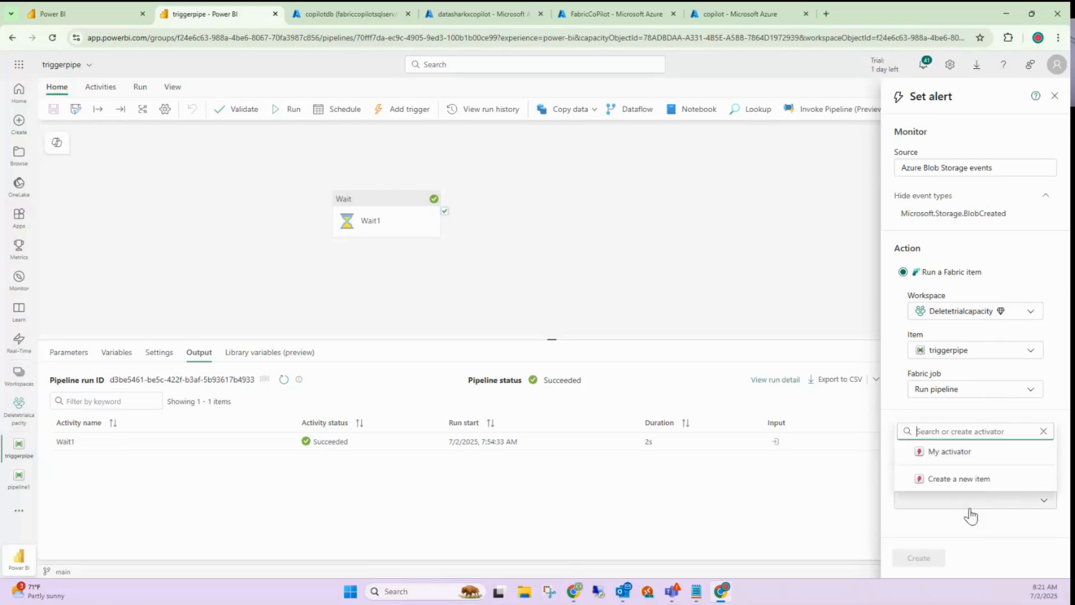
pyautogui.click(964, 481)
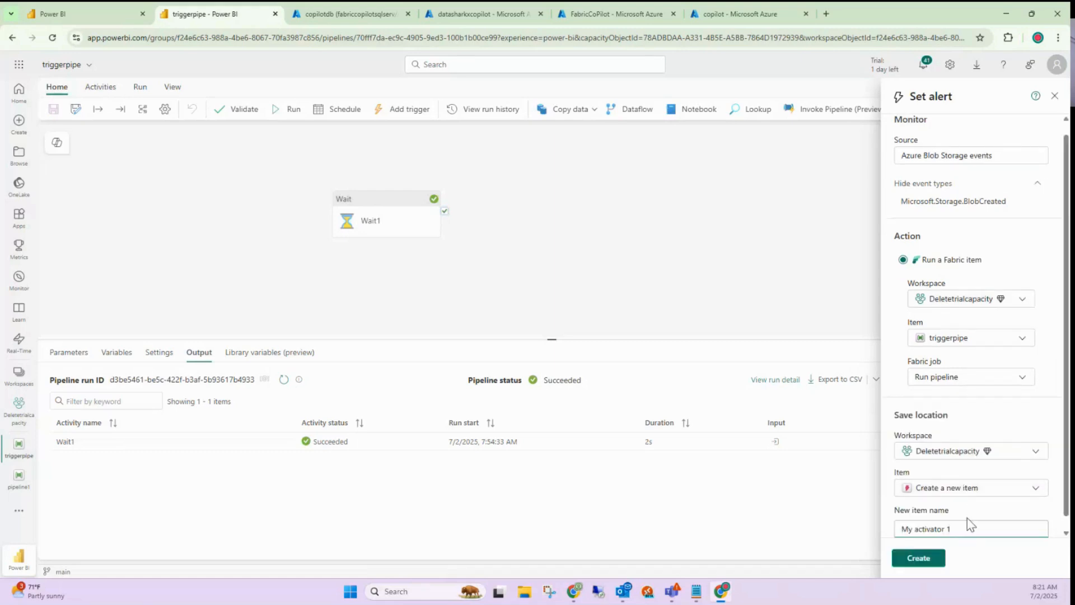
pyautogui.moveTo(962, 527); pyautogui.dragTo(900, 528)
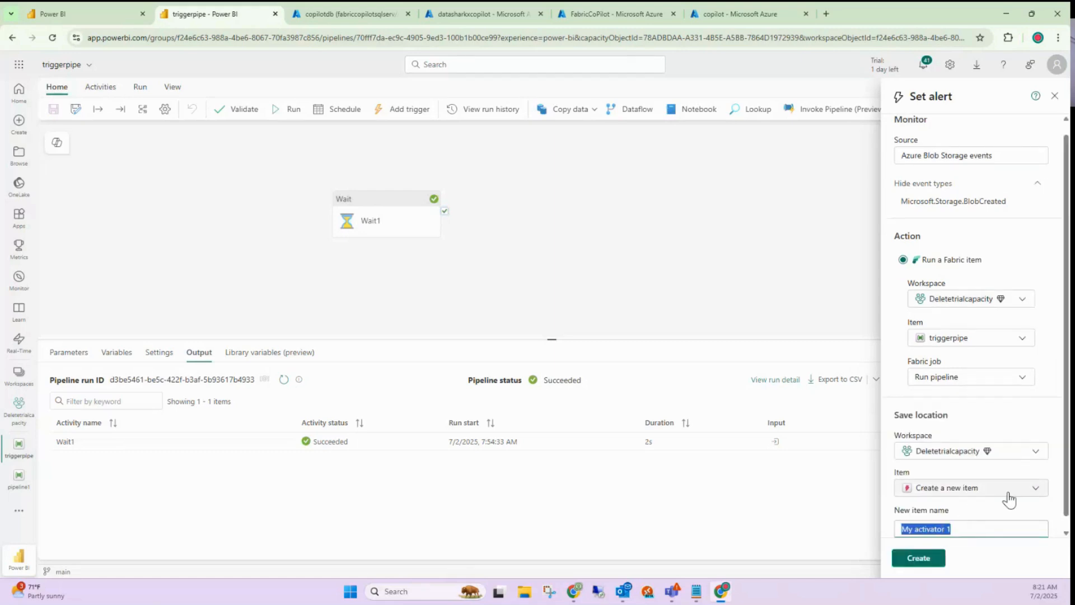
pyautogui.write('St')
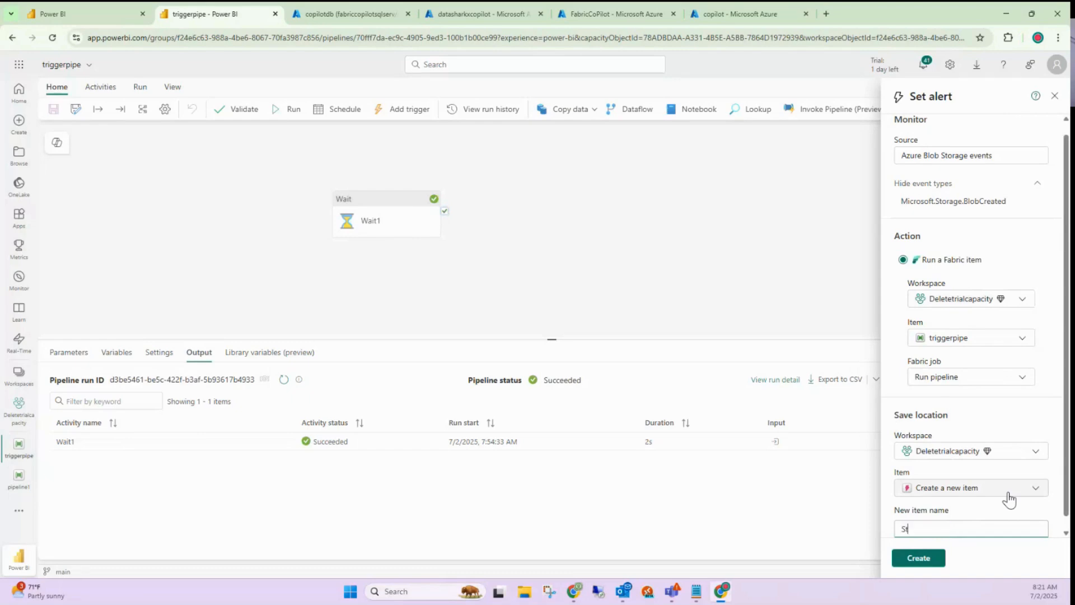
pyautogui.write('gcopilotAct')
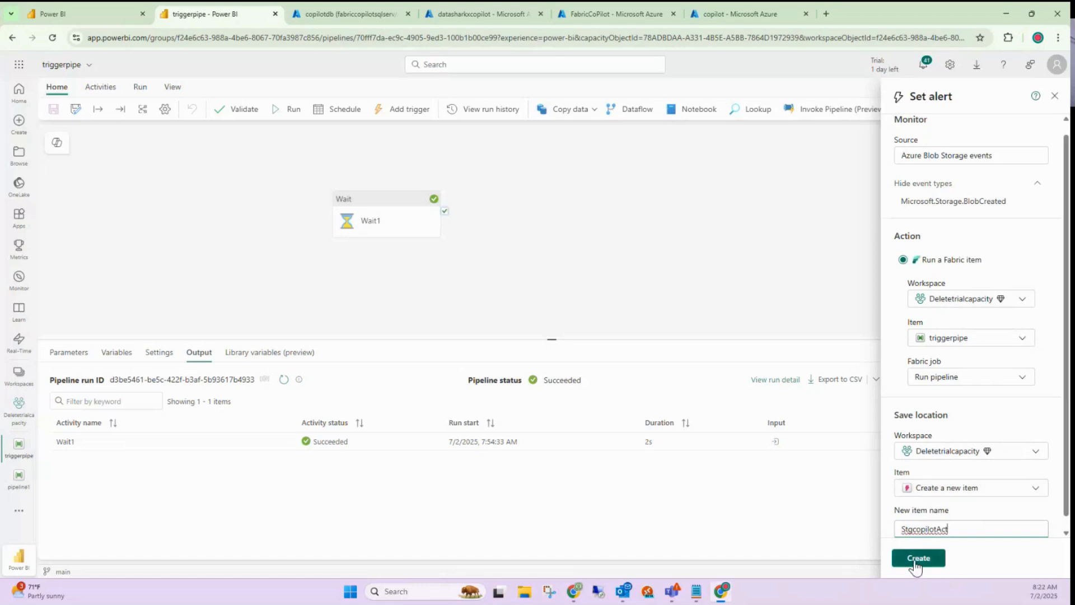
pyautogui.scroll(-1, 1013, 504)
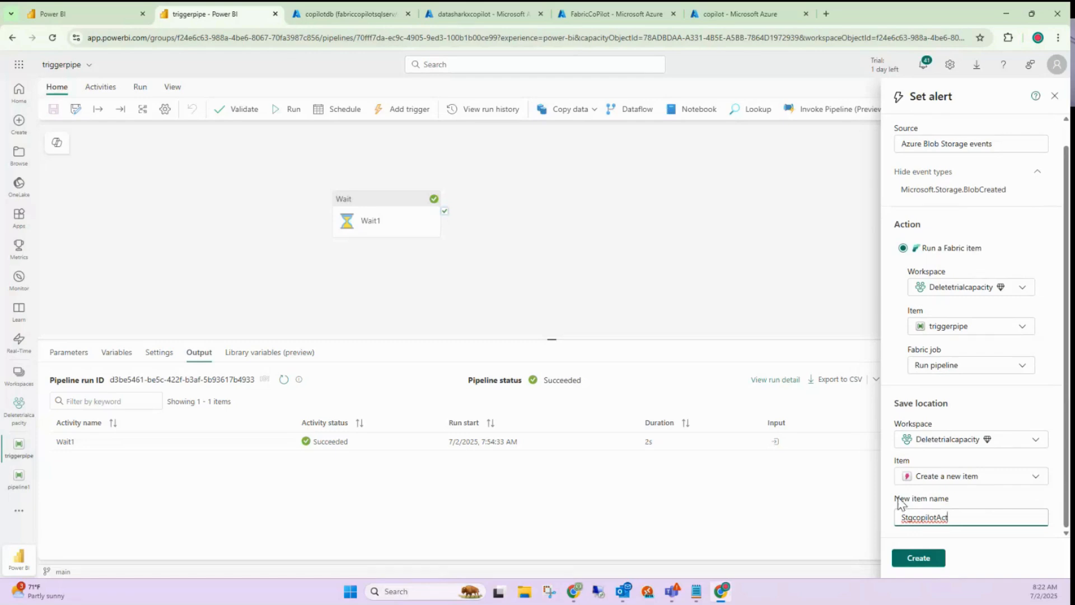
pyautogui.click(916, 560)
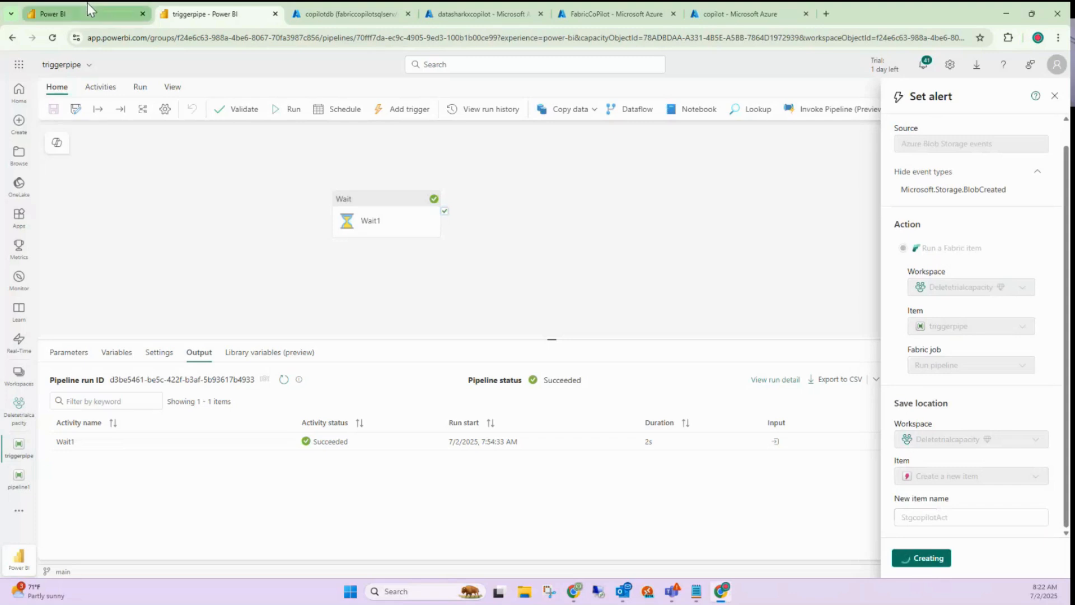
pyautogui.moveTo(87, 2)
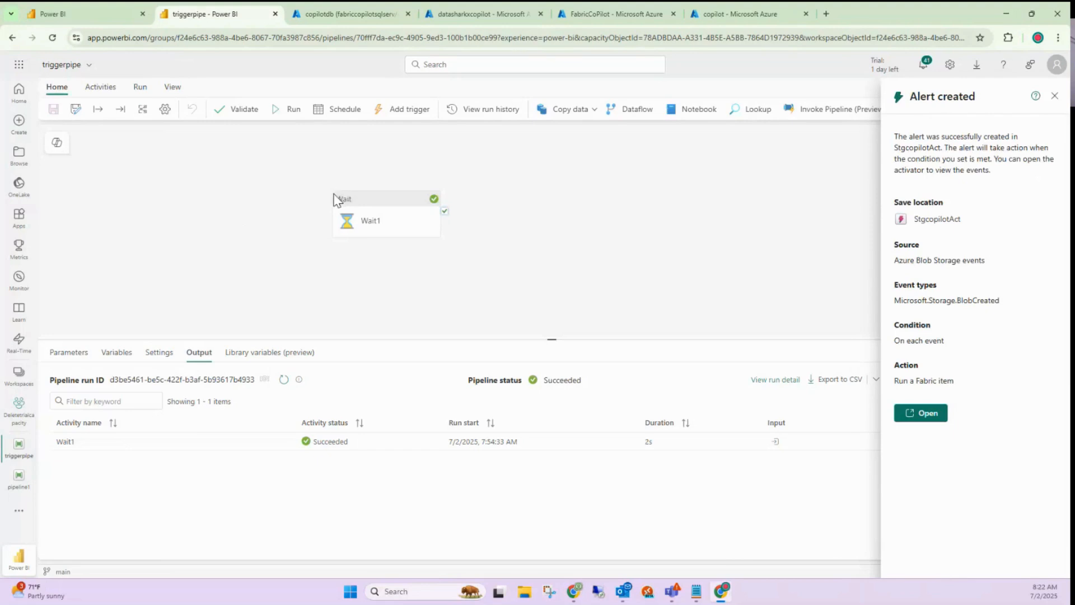
pyautogui.click(1056, 97)
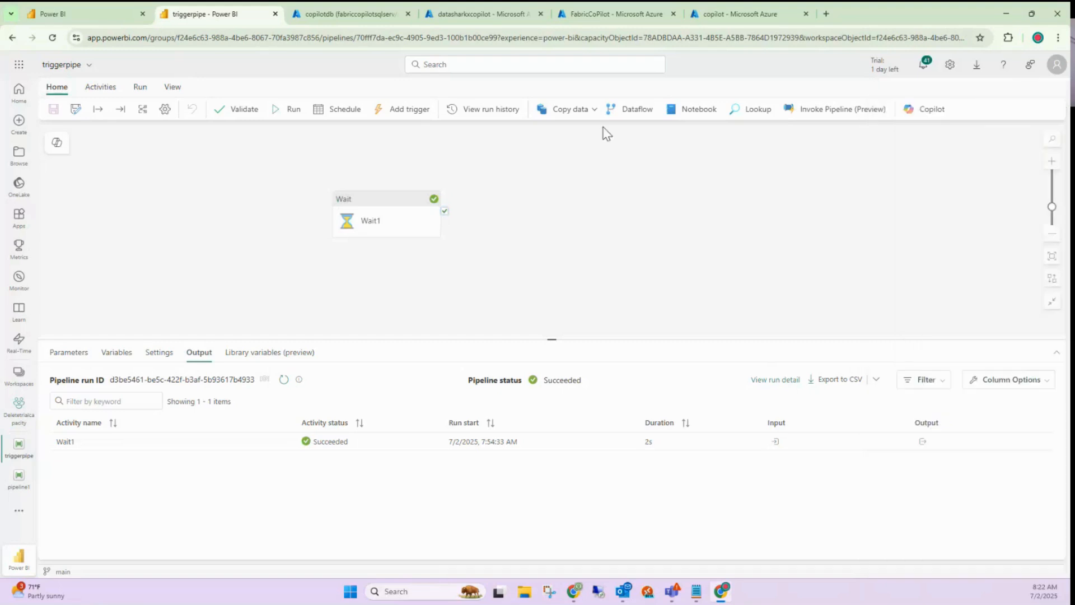
# Reload the Deletetrialcapacity workspace in the other Power BI page and sort its items by type in ascending order
pyautogui.click(100, 11)
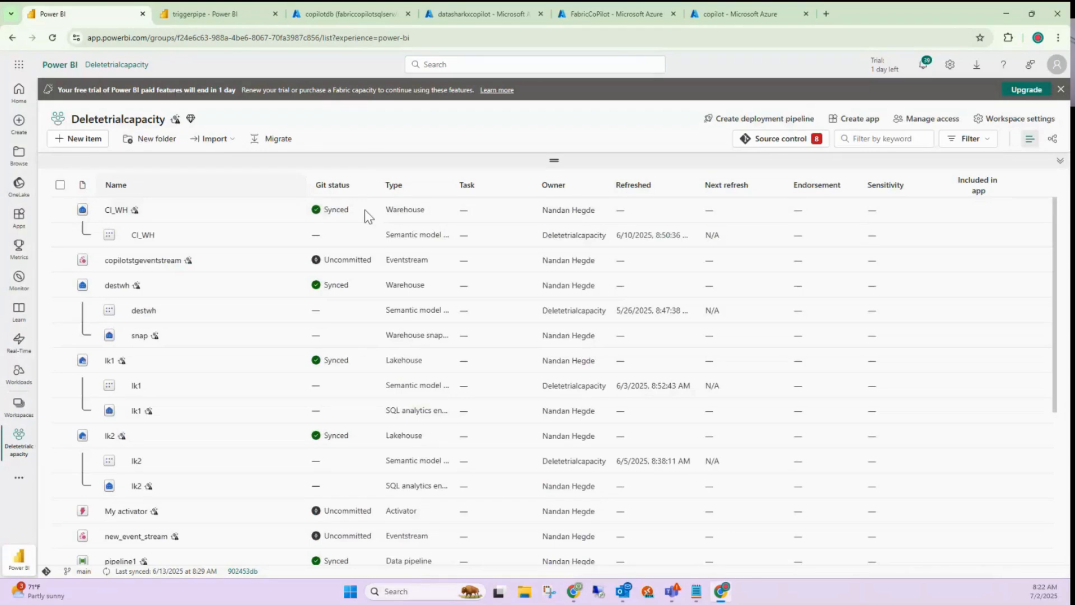
pyautogui.click(401, 188)
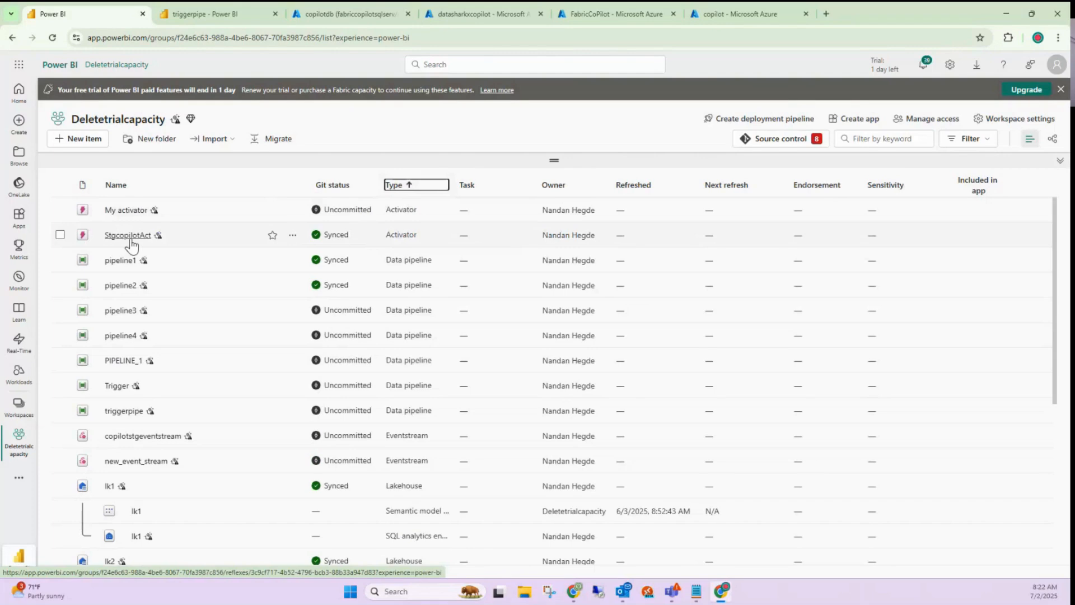
pyautogui.click(56, 43)
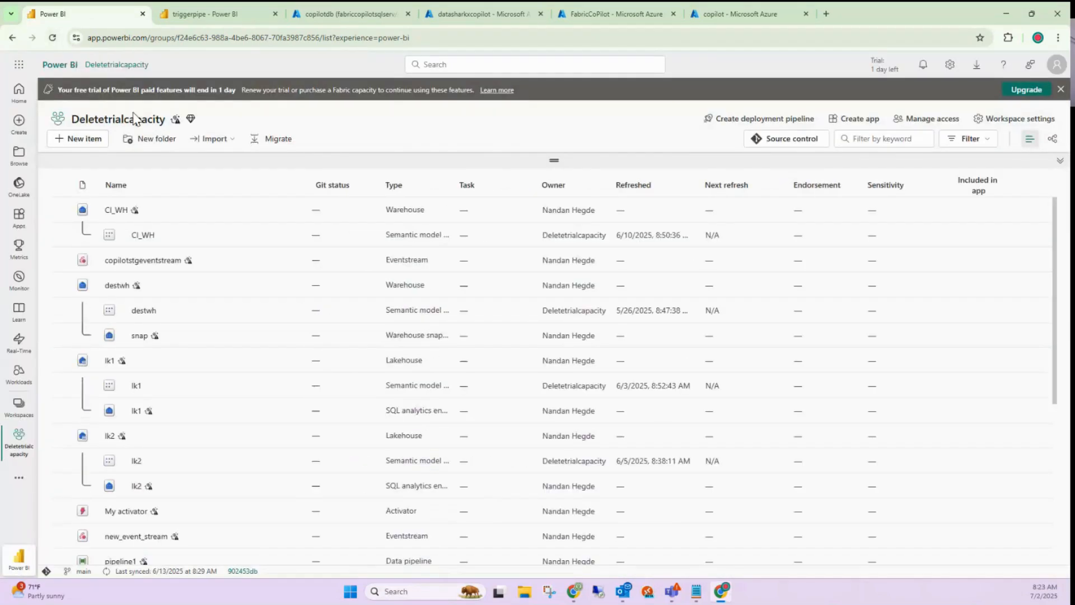
pyautogui.click(394, 186)
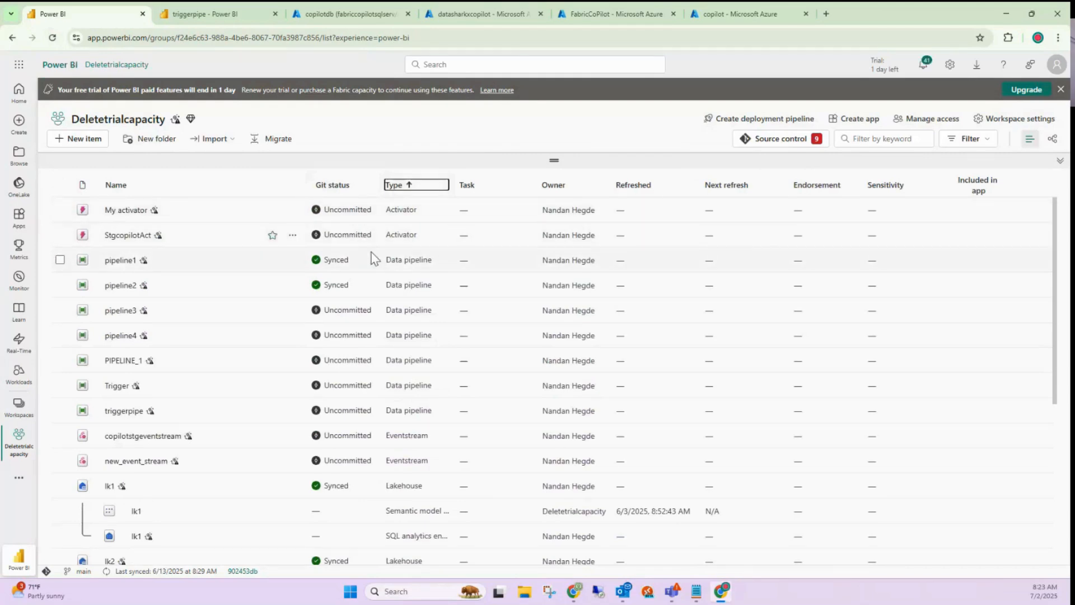
# Open the fabriccopilot alert rule in the StgcopilotAct activator and dismiss the real-time monitoring introduction
pyautogui.click(132, 240)
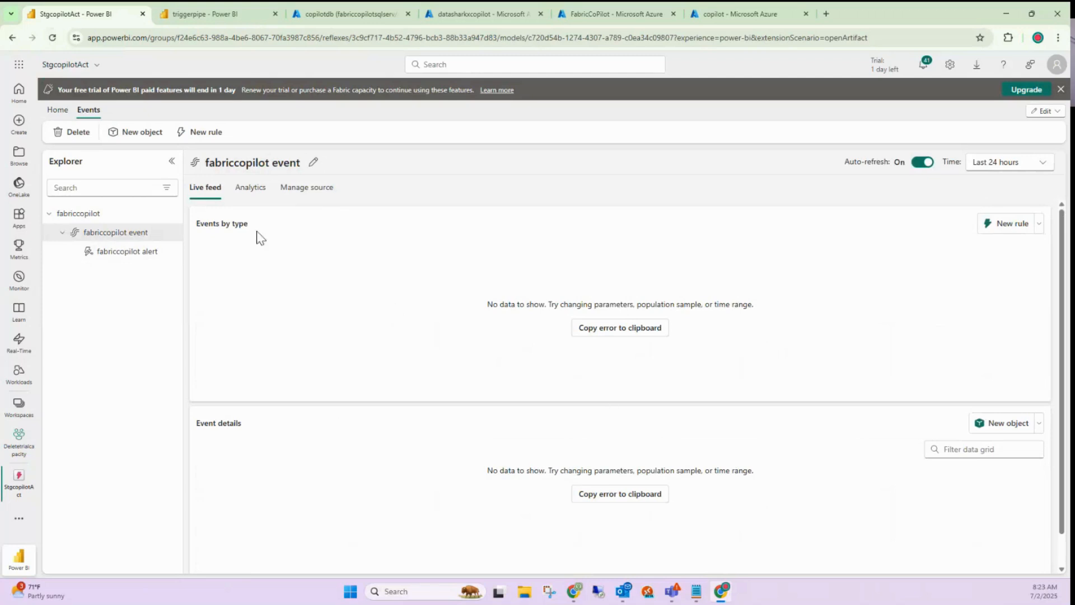
pyautogui.click(131, 251)
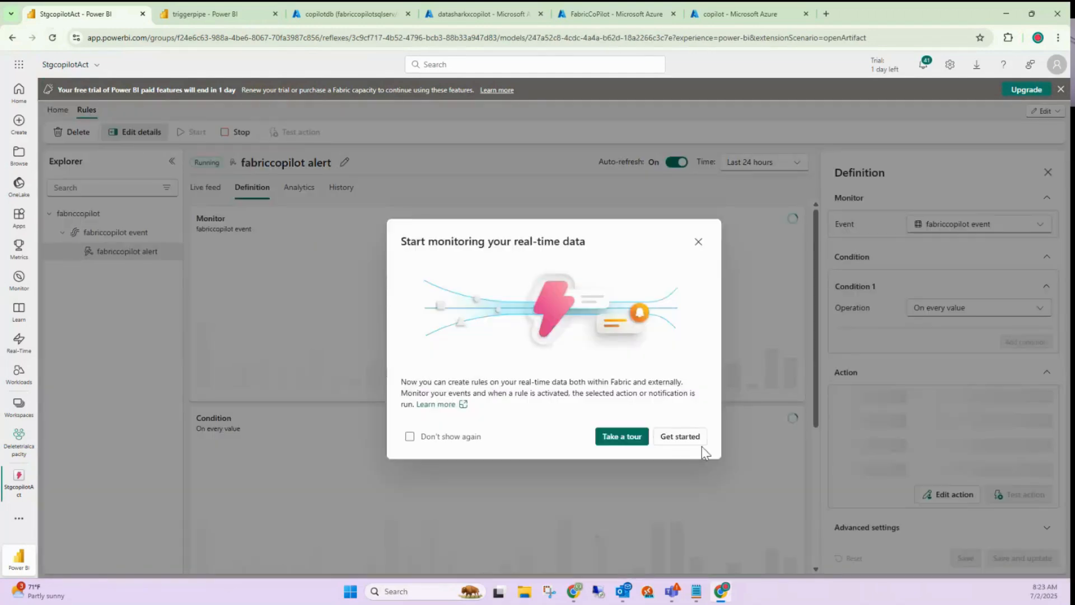
pyautogui.click(694, 242)
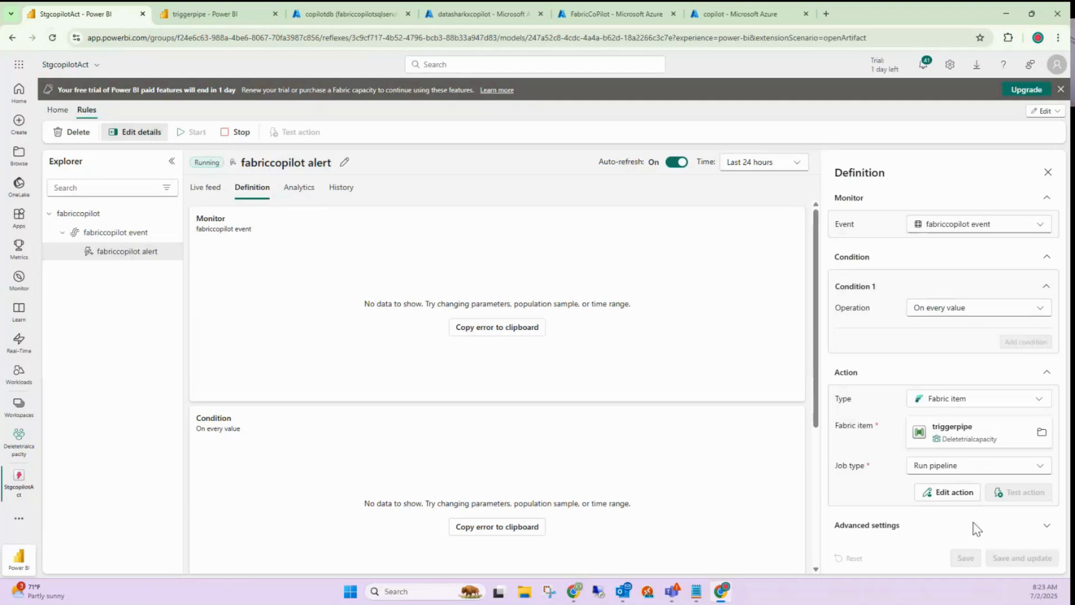
# Examine the fabriccopilot alert's wait time for late-arriving events, condition operation and monitored event options
pyautogui.click(1047, 525)
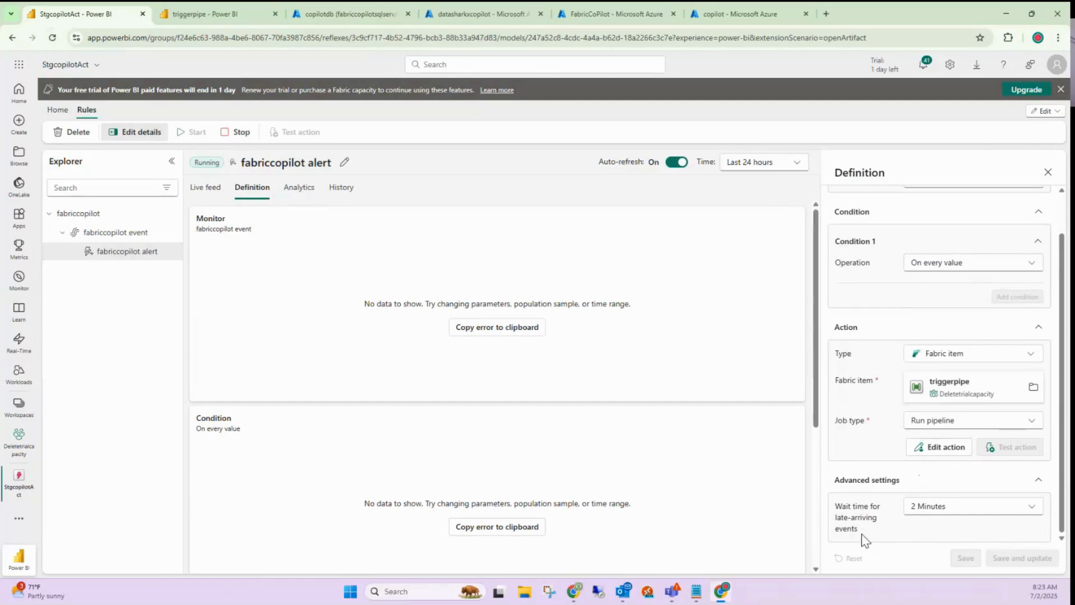
pyautogui.click(947, 510)
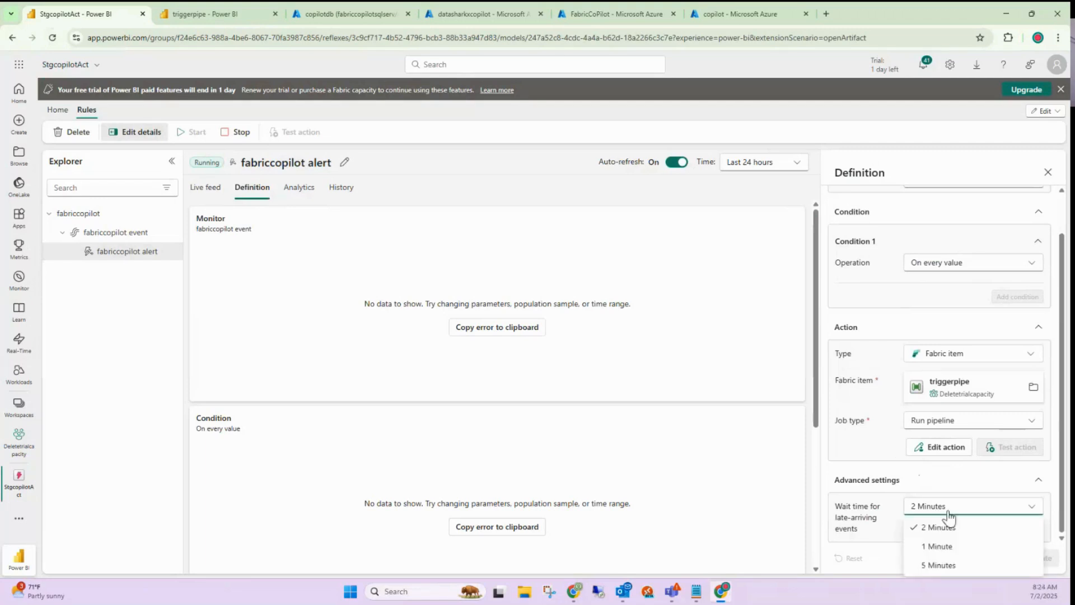
pyautogui.click(941, 504)
pyautogui.scroll(1, 896, 436)
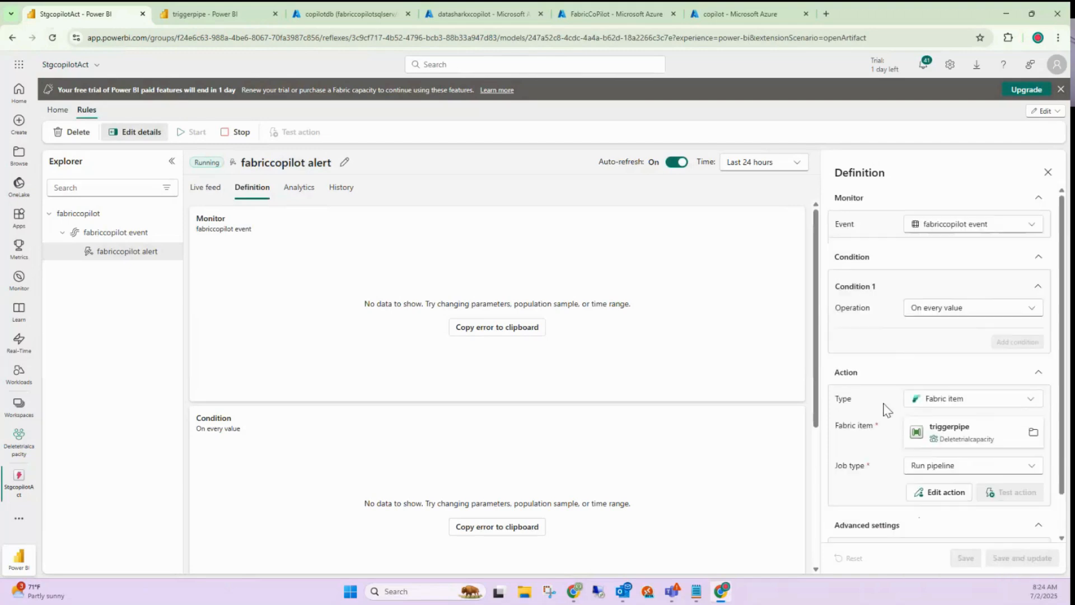
pyautogui.click(960, 318)
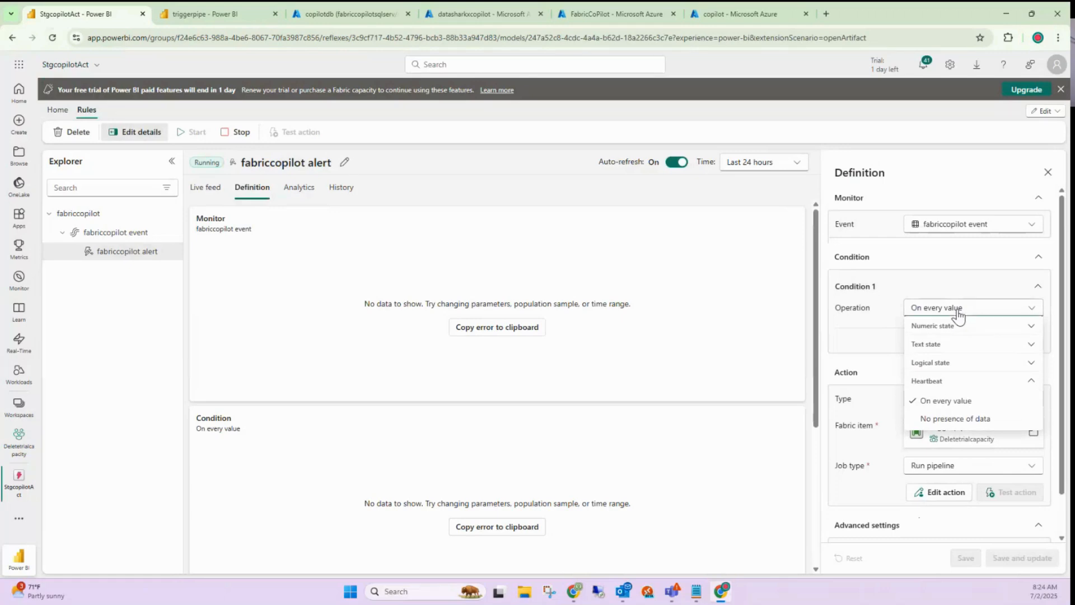
pyautogui.click(957, 316)
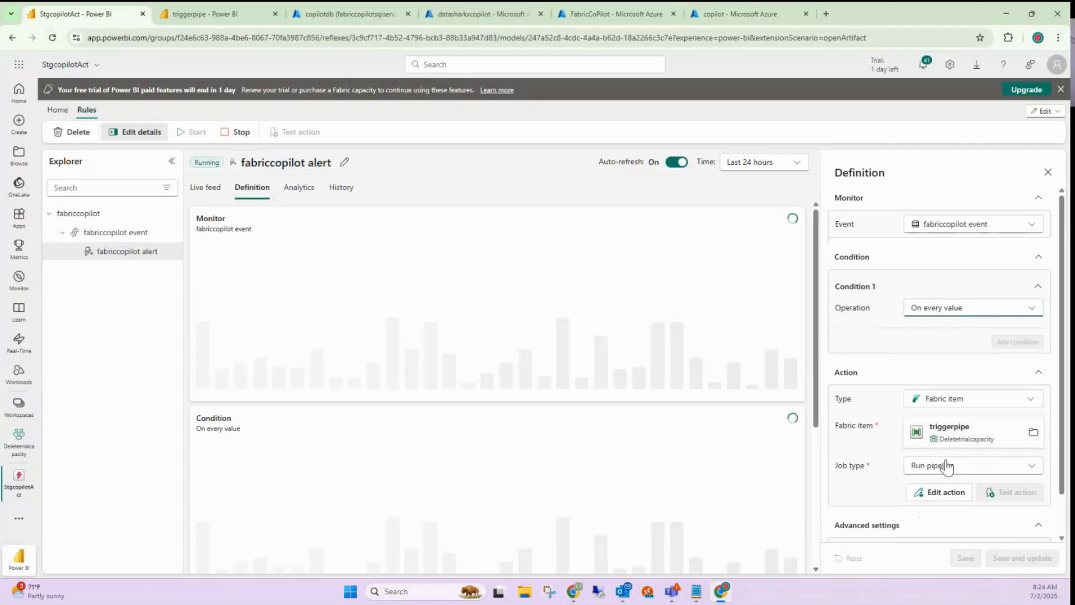
pyautogui.click(1032, 227)
pyautogui.click(1018, 243)
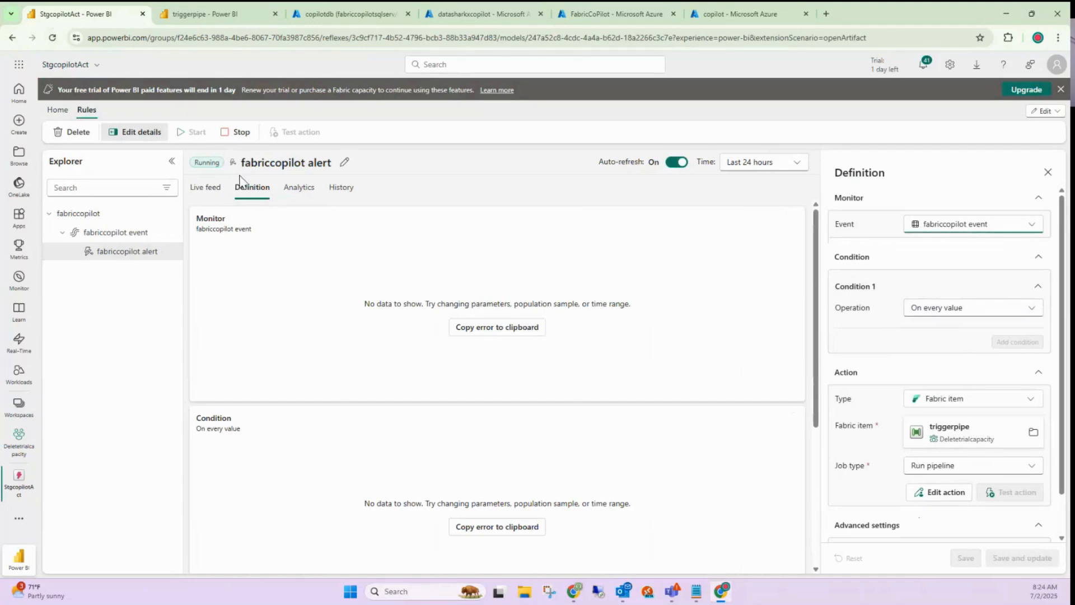
# Check the fabriccopilot event's live feed in the activator and return to the fabriccopilot alert definition
pyautogui.click(127, 241)
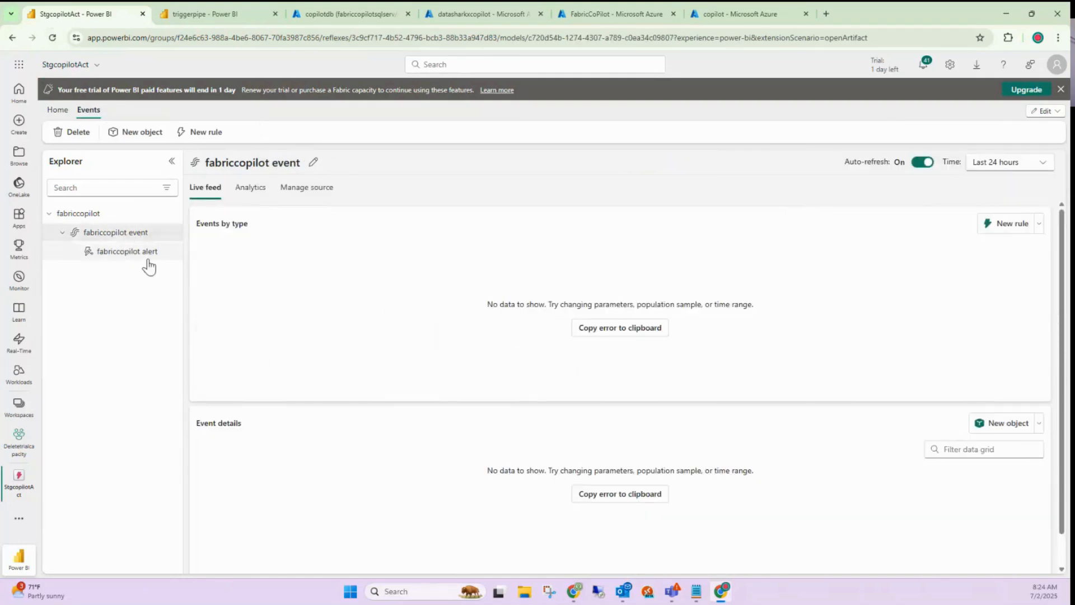
pyautogui.click(127, 255)
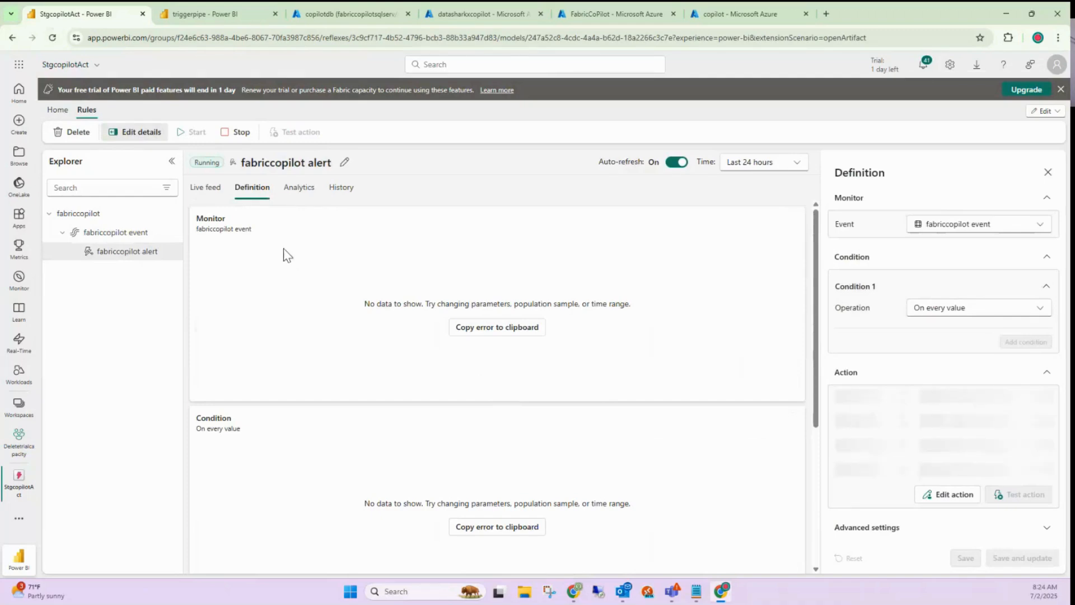
# Duplicate the StgcopilotAct page and, in the copy, open copilotstgeventstream from the Deletetrialcapacity workspace
pyautogui.rightClick(95, 12)
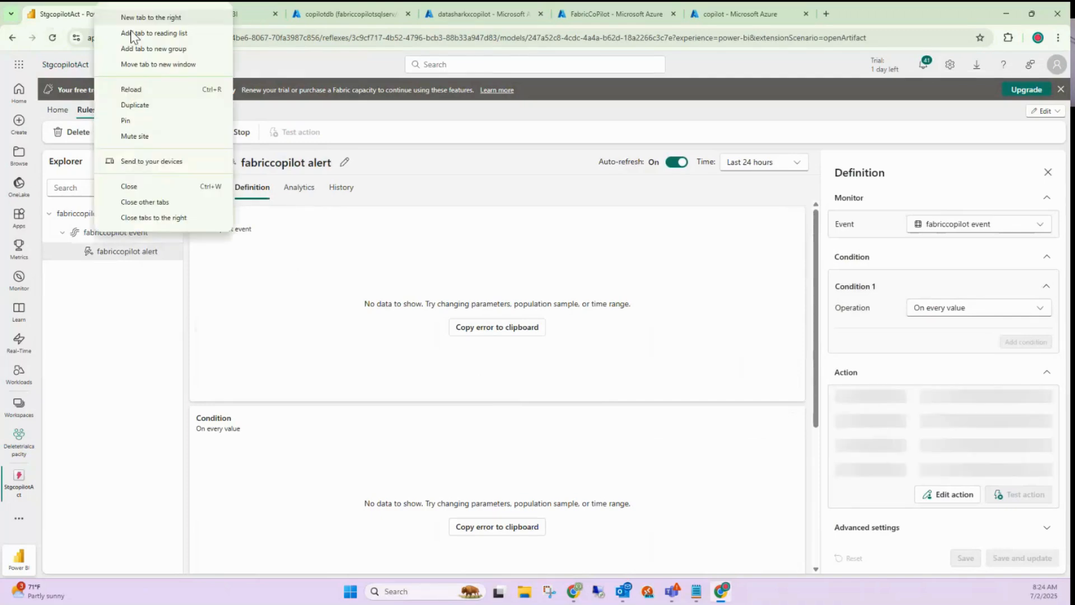
pyautogui.click(135, 105)
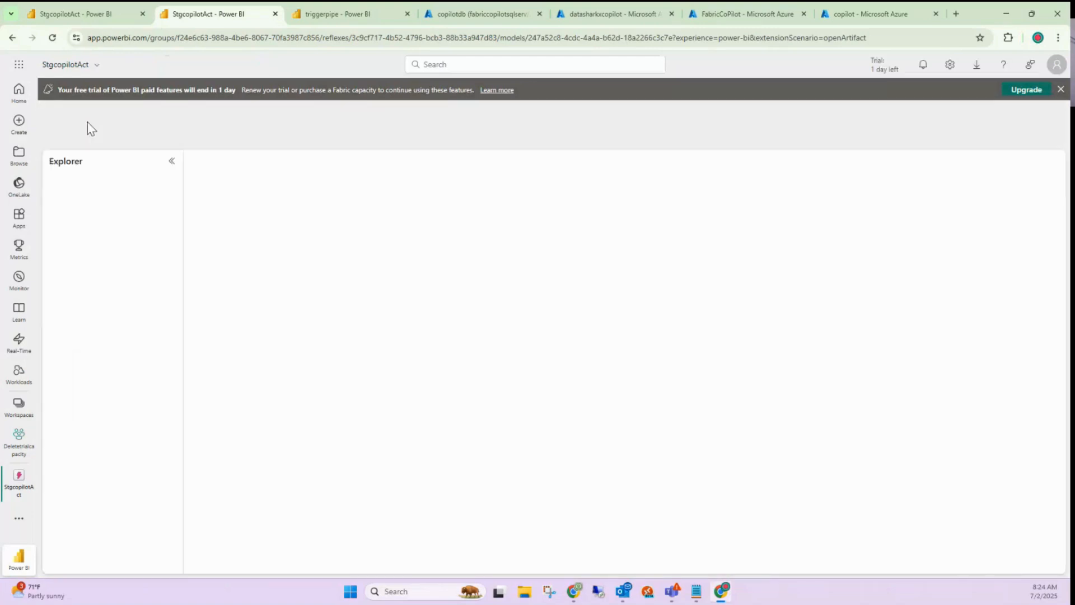
pyautogui.click(20, 446)
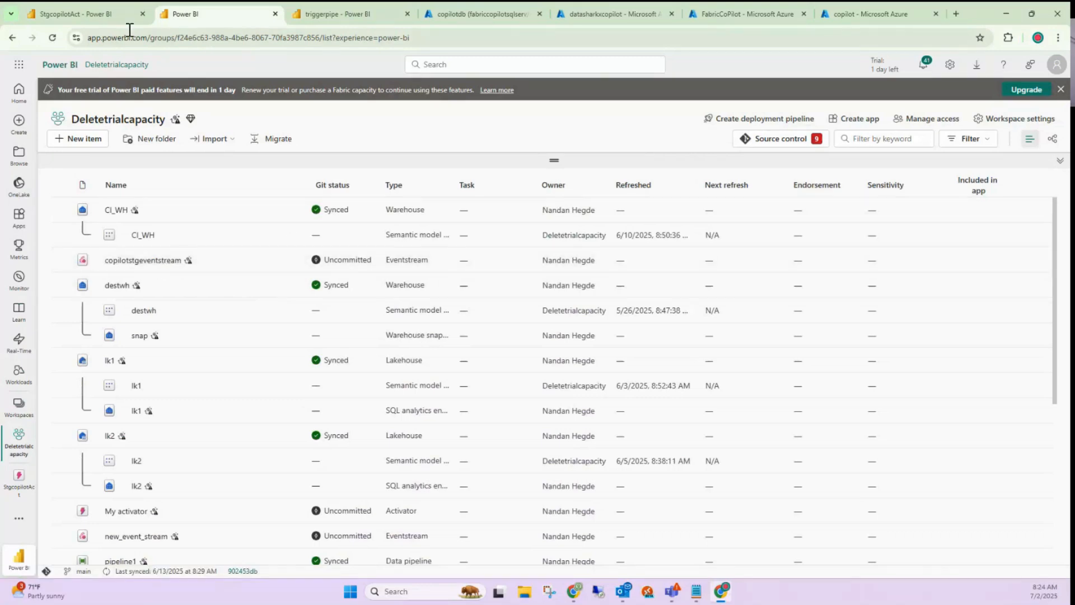
pyautogui.click(152, 261)
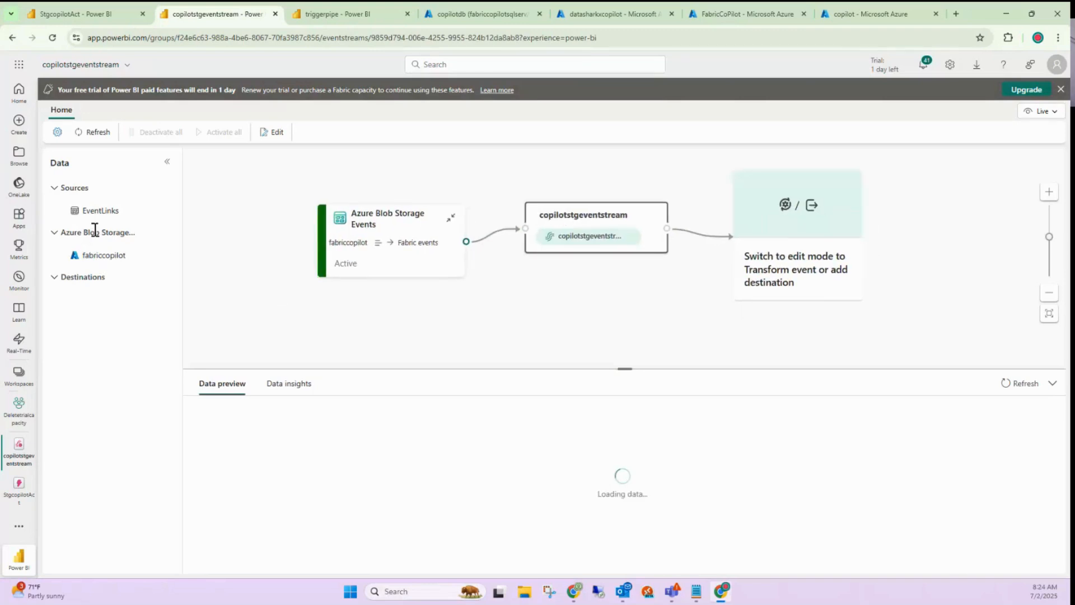
# Inspect the Azure Blob Storage Events source details and the stream's data preview and data insights in copilotstgeventstream
pyautogui.click(378, 238)
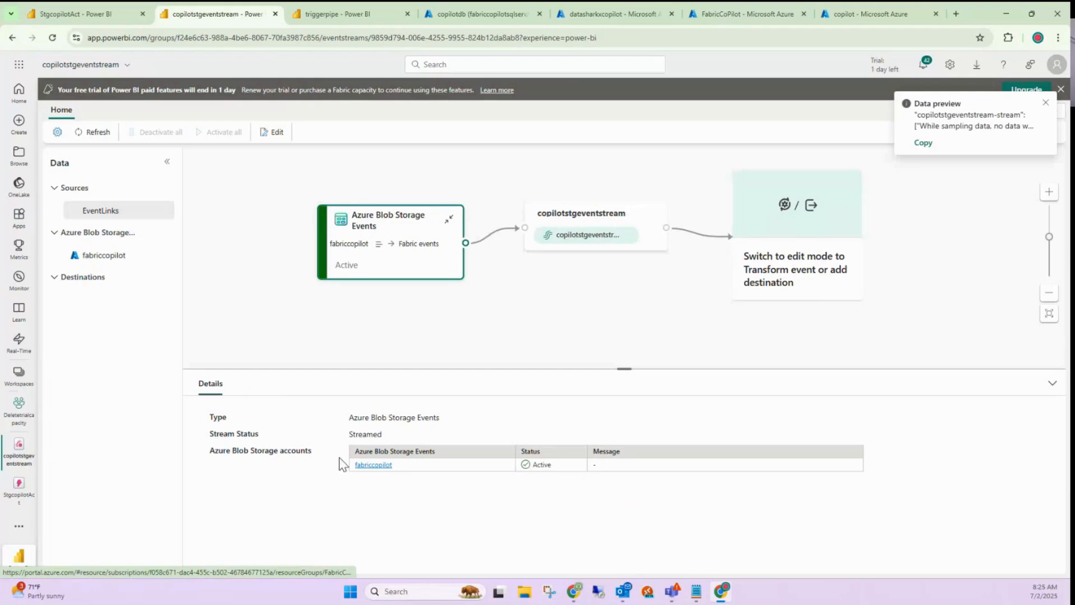
pyautogui.click(106, 256)
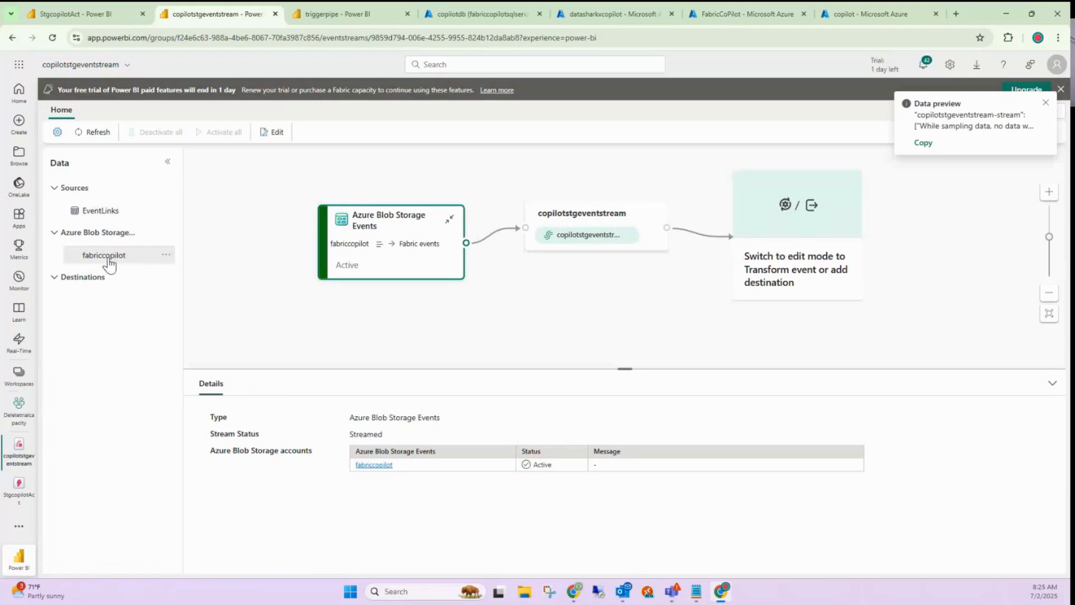
pyautogui.click(585, 229)
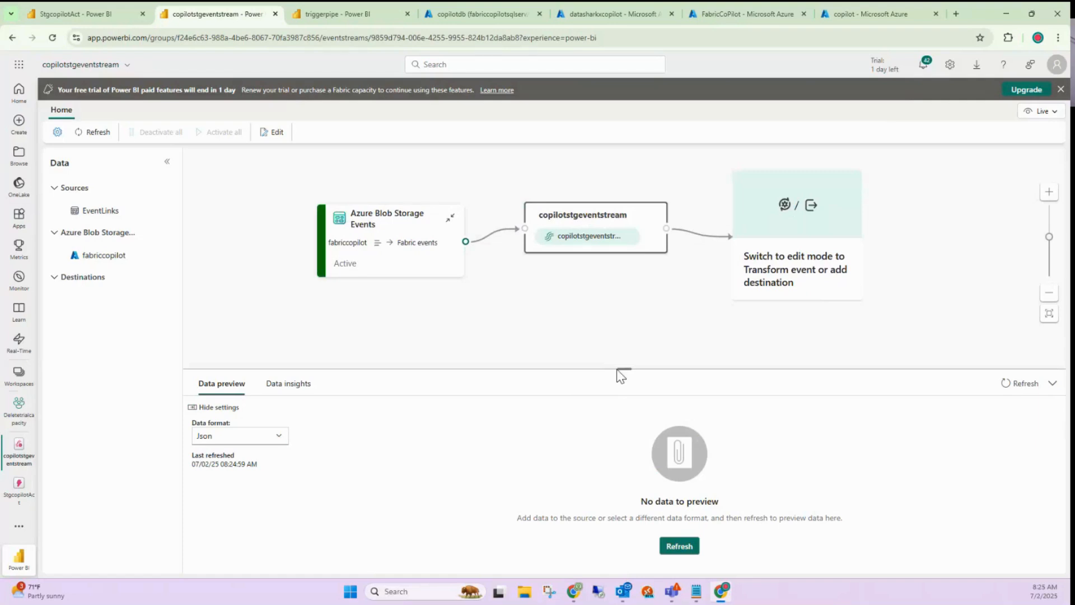
pyautogui.click(286, 386)
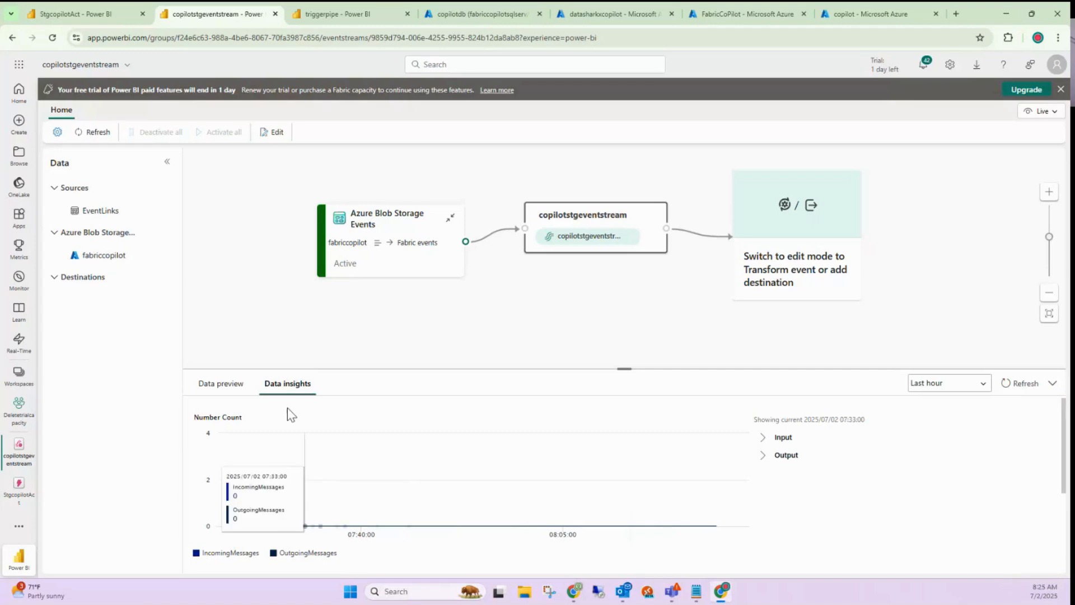
pyautogui.click(61, 278)
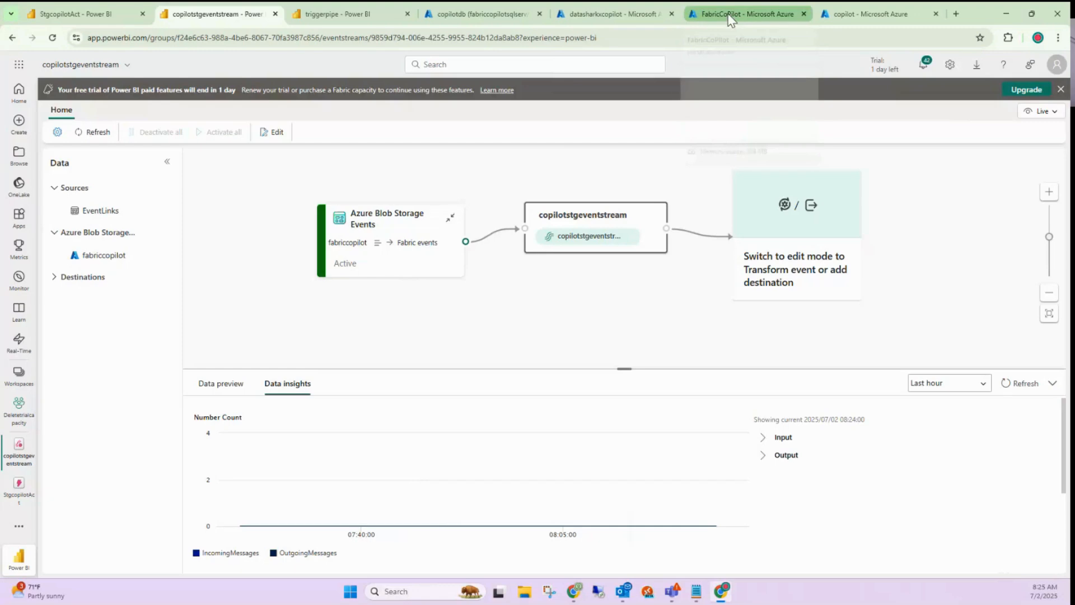
# Check the run history of the triggerpipe pipeline for its most recent run's start time
pyautogui.click(365, 8)
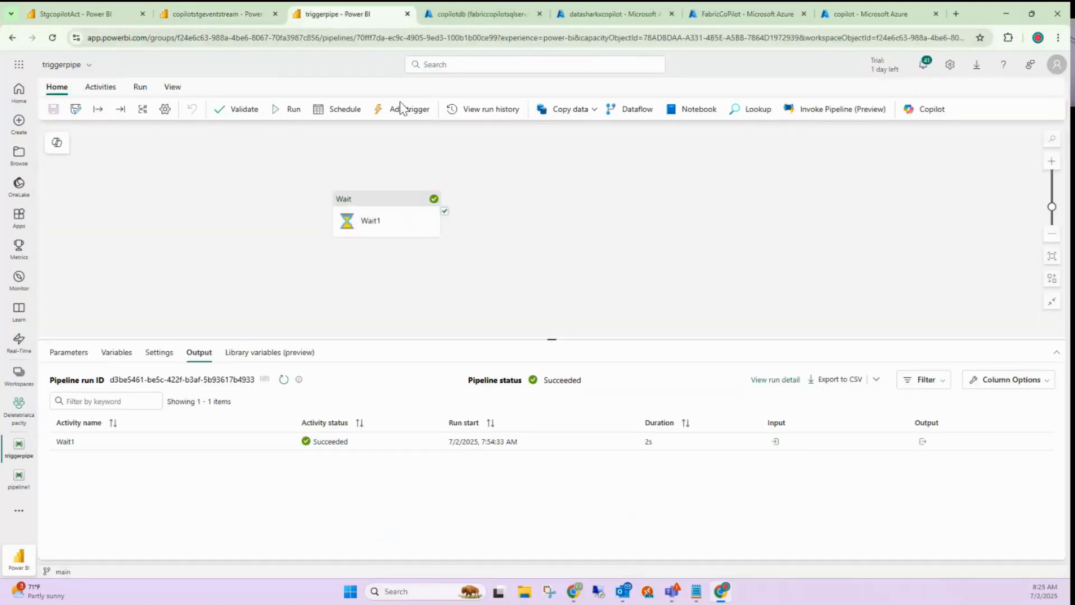
pyautogui.click(181, 89)
pyautogui.click(130, 88)
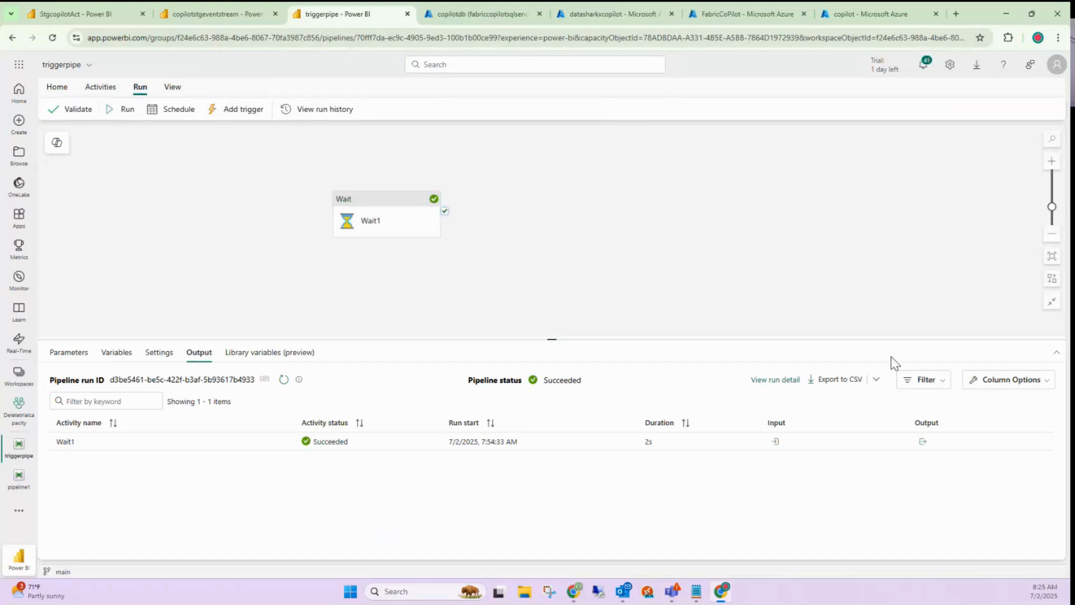
pyautogui.click(320, 112)
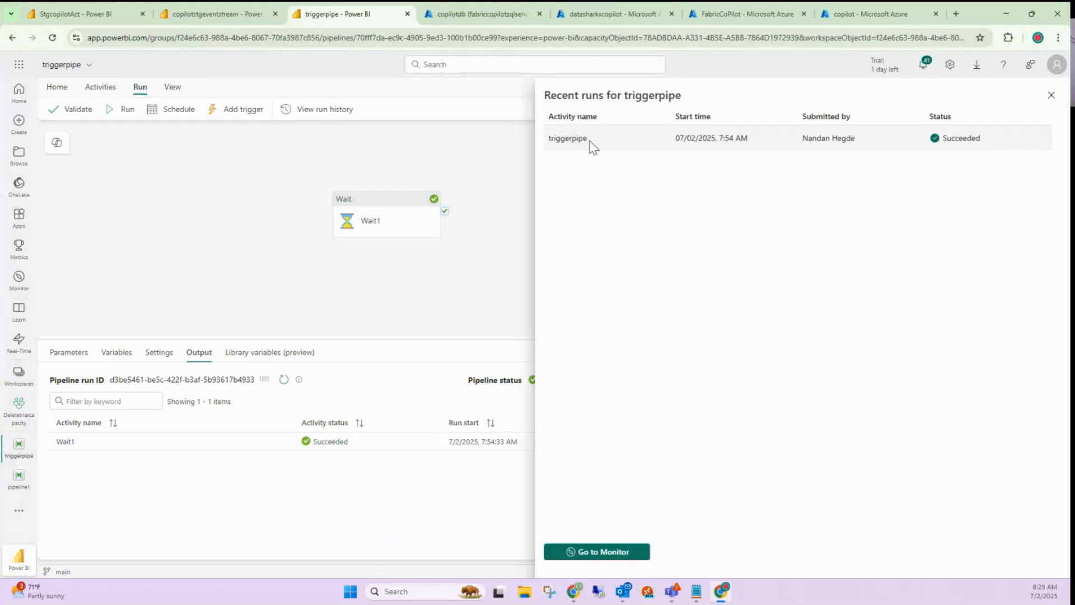
pyautogui.moveTo(720, 140); pyautogui.dragTo(746, 139)
# In the Azure portal, upload the file dbt.log to the copilot container of the fabriccopilot storage account
pyautogui.click(620, 8)
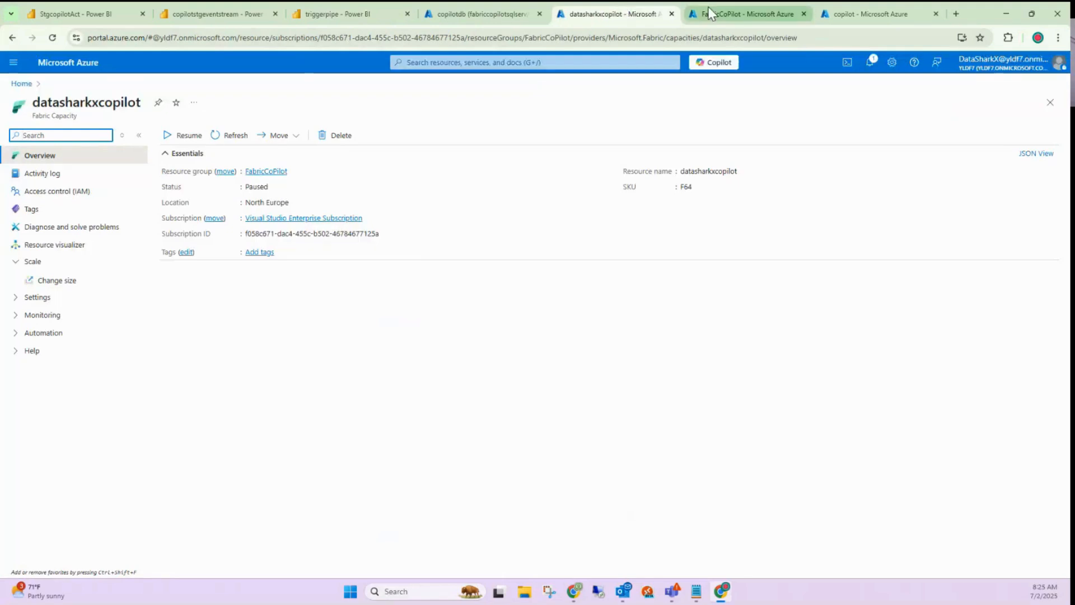
pyautogui.click(710, 12)
pyautogui.click(841, 14)
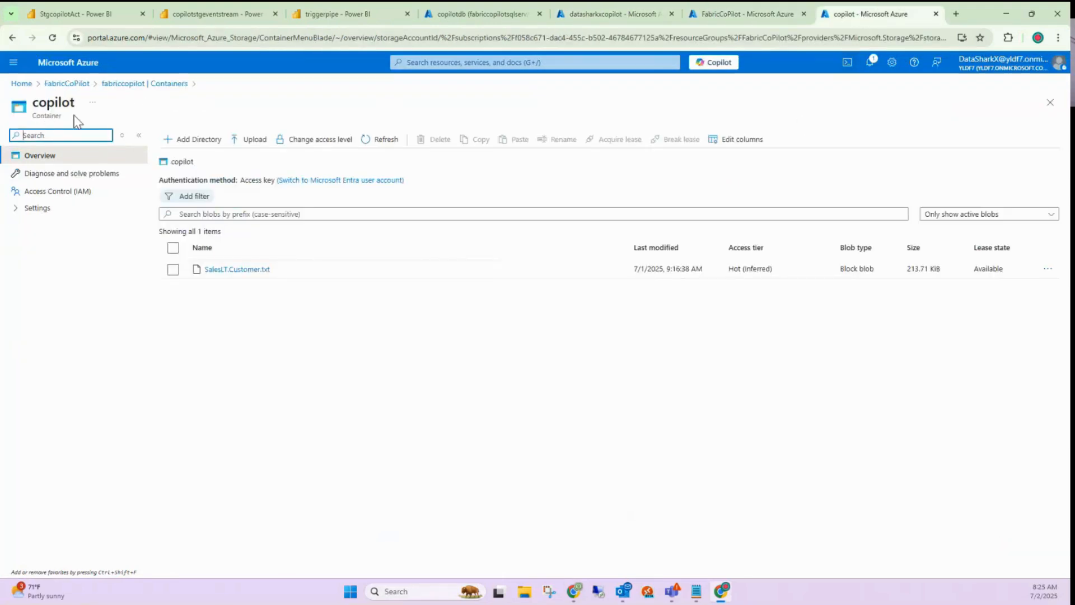
pyautogui.click(254, 140)
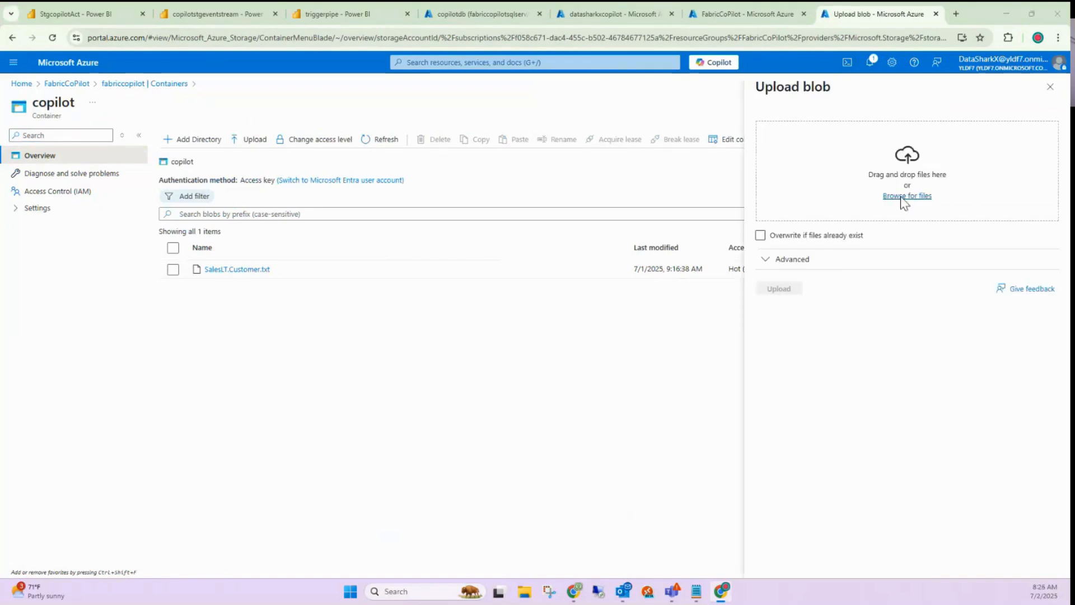
pyautogui.click(906, 196)
pyautogui.moveTo(422, 22); pyautogui.dragTo(1, 300)
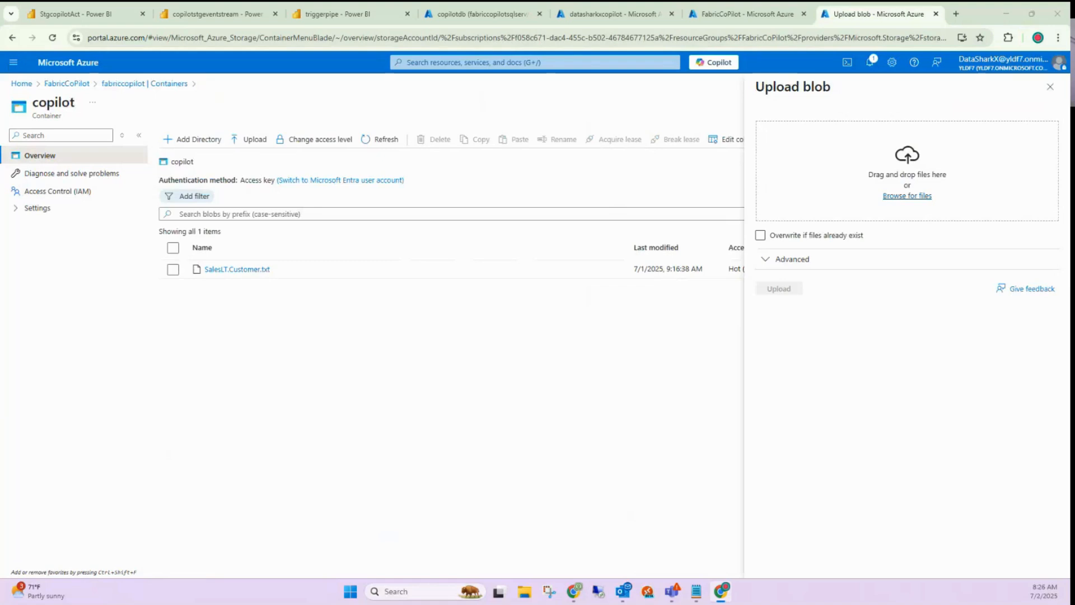
pyautogui.press('Return')
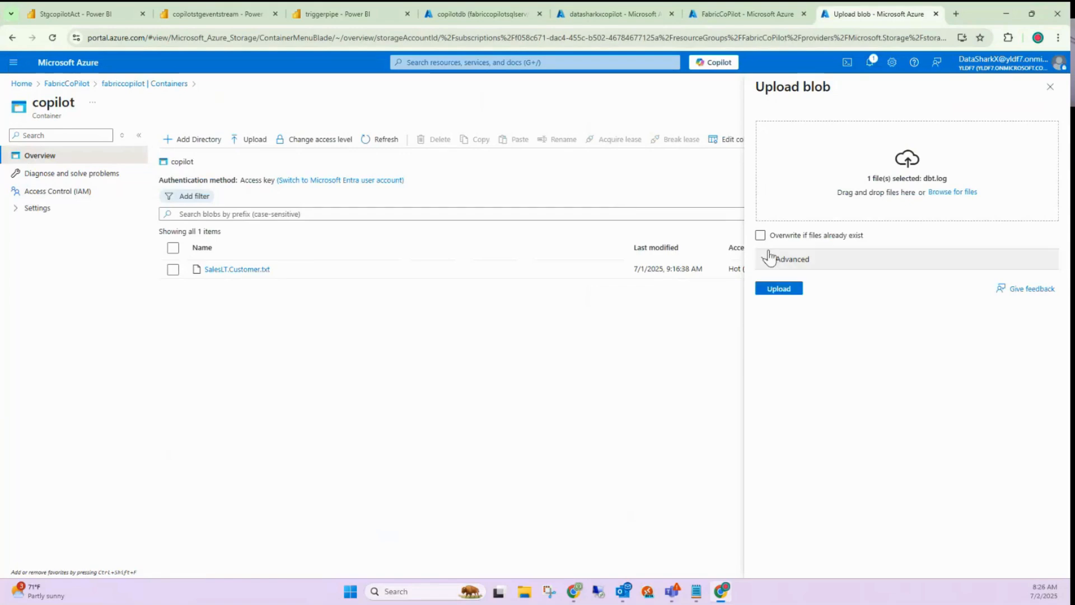
pyautogui.click(772, 297)
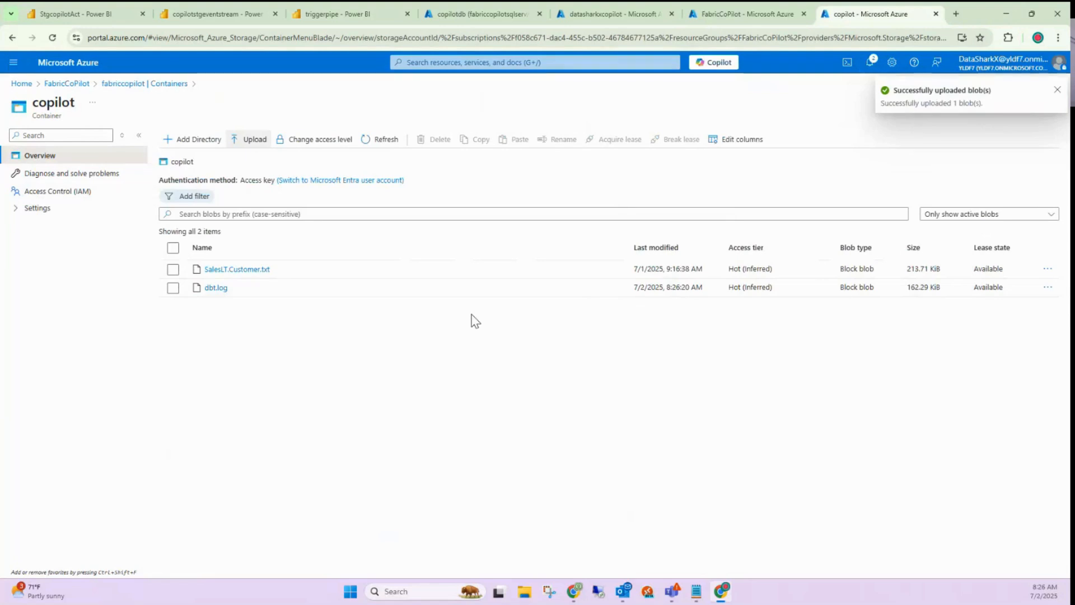
# Refresh copilotstgeventstream and open the fabriccopilot event's live feed in the StgcopilotAct activator
pyautogui.click(227, 13)
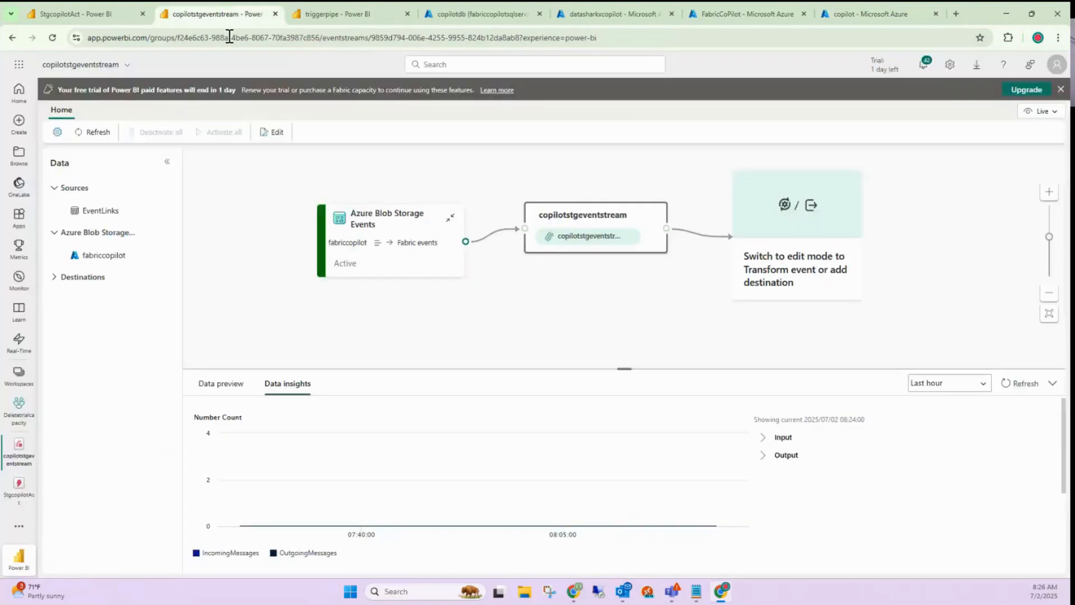
pyautogui.click(95, 132)
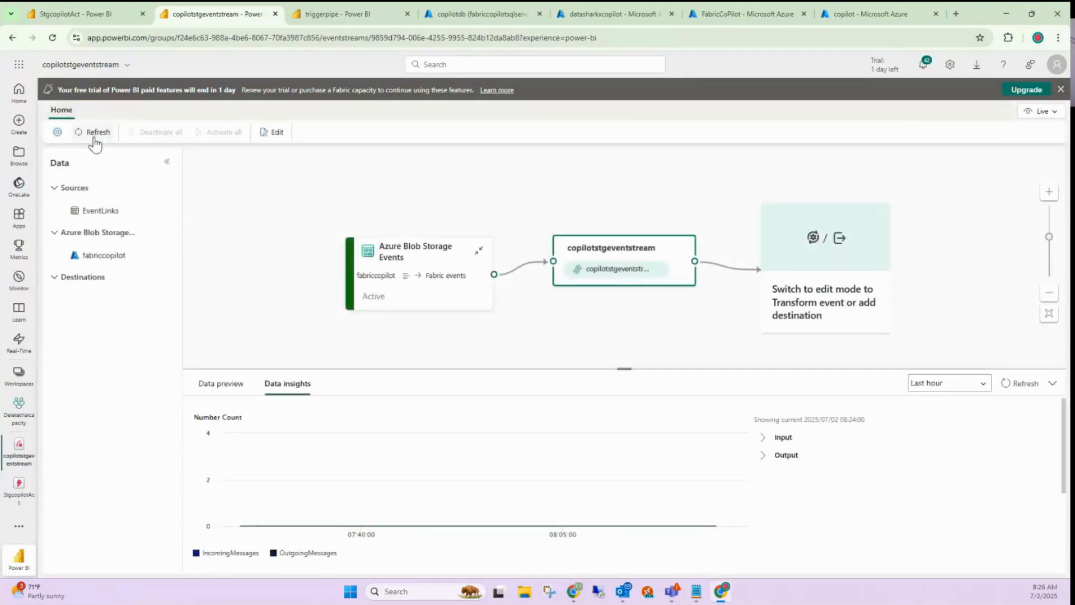
pyautogui.click(76, 13)
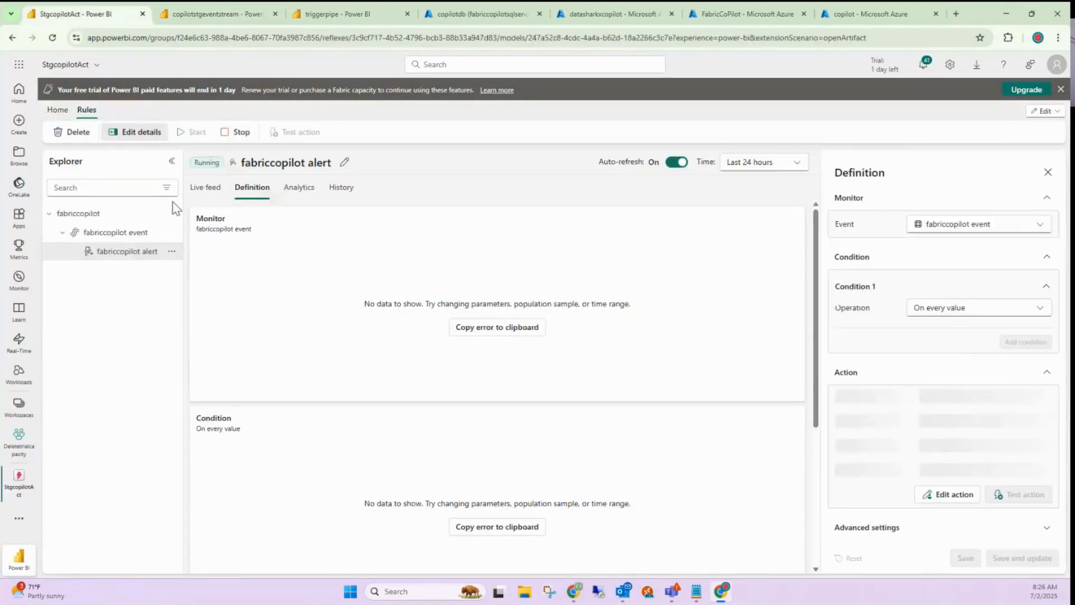
pyautogui.click(122, 235)
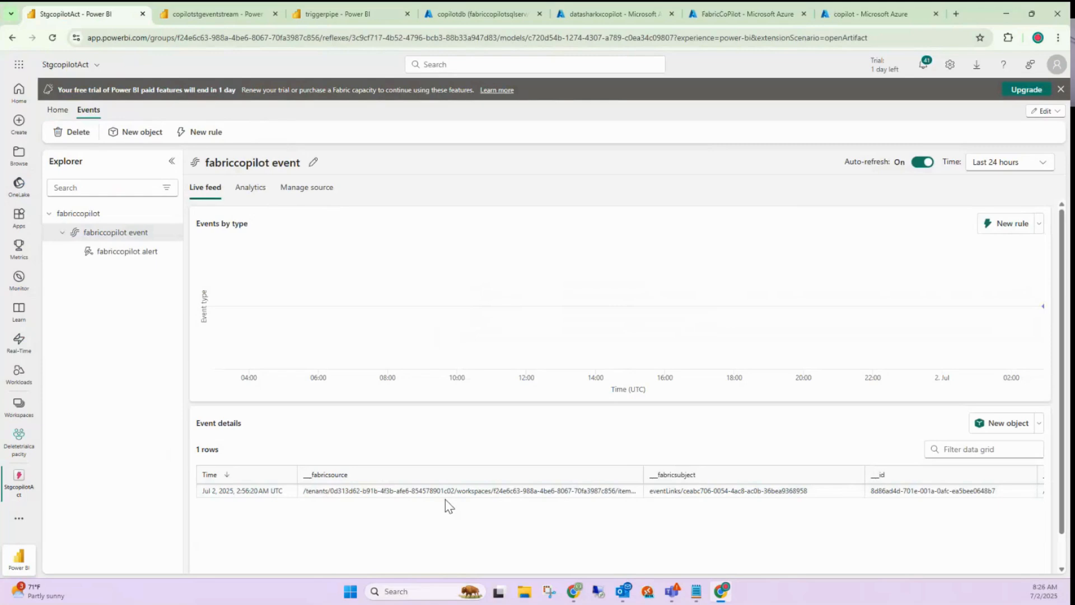
# Collapse the explorer and narrow the columns from __fabricsource to __subject in the event details to examine the logged blob event
pyautogui.click(172, 162)
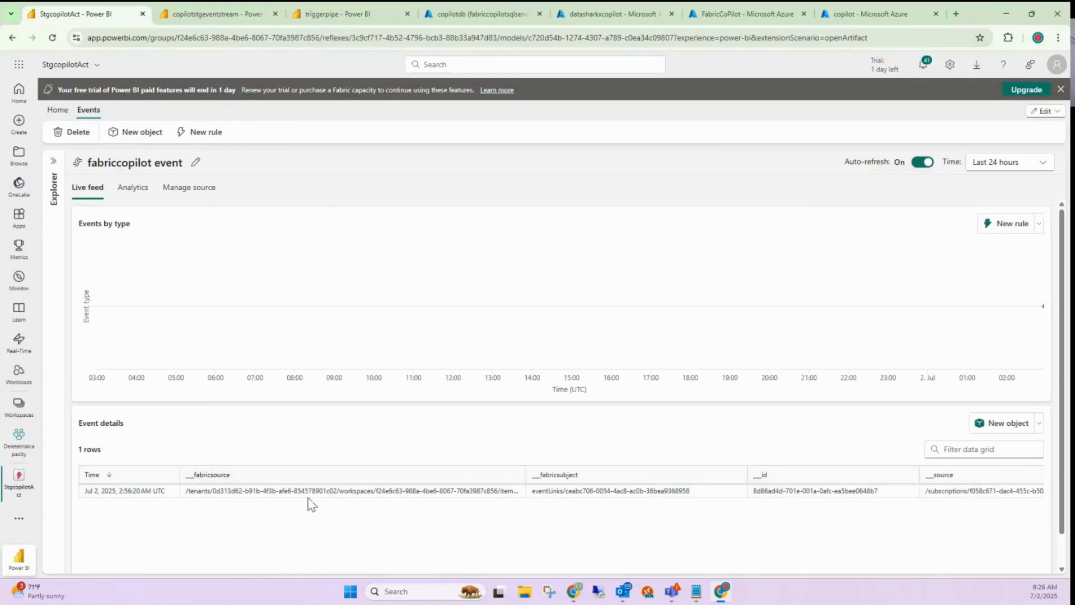
pyautogui.moveTo(526, 474); pyautogui.dragTo(266, 475)
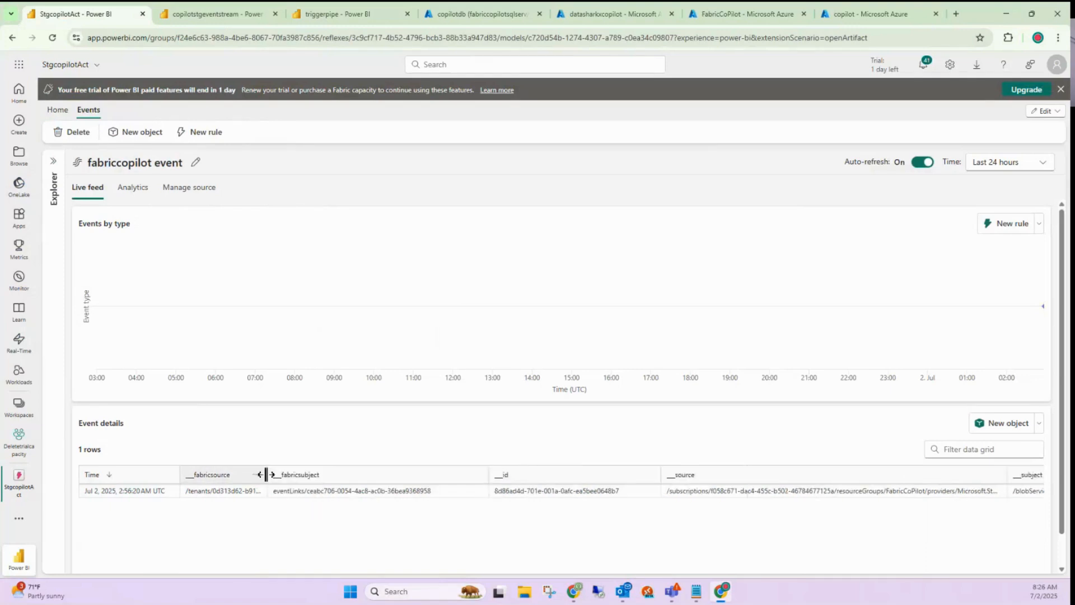
pyautogui.moveTo(487, 474); pyautogui.dragTo(348, 475)
pyautogui.moveTo(519, 474); pyautogui.dragTo(410, 476)
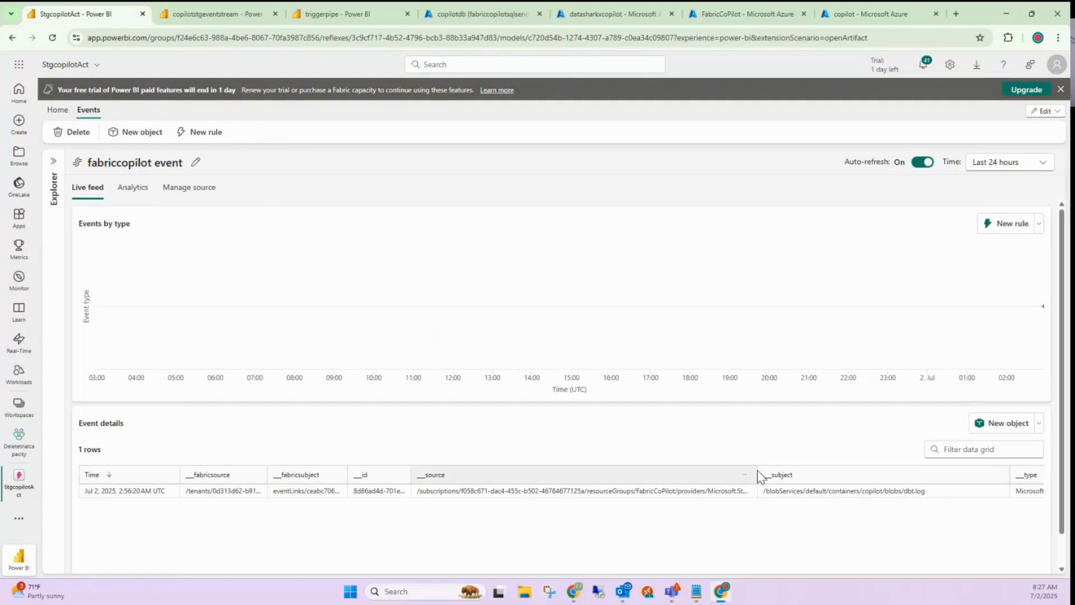
pyautogui.moveTo(757, 471); pyautogui.dragTo(509, 495)
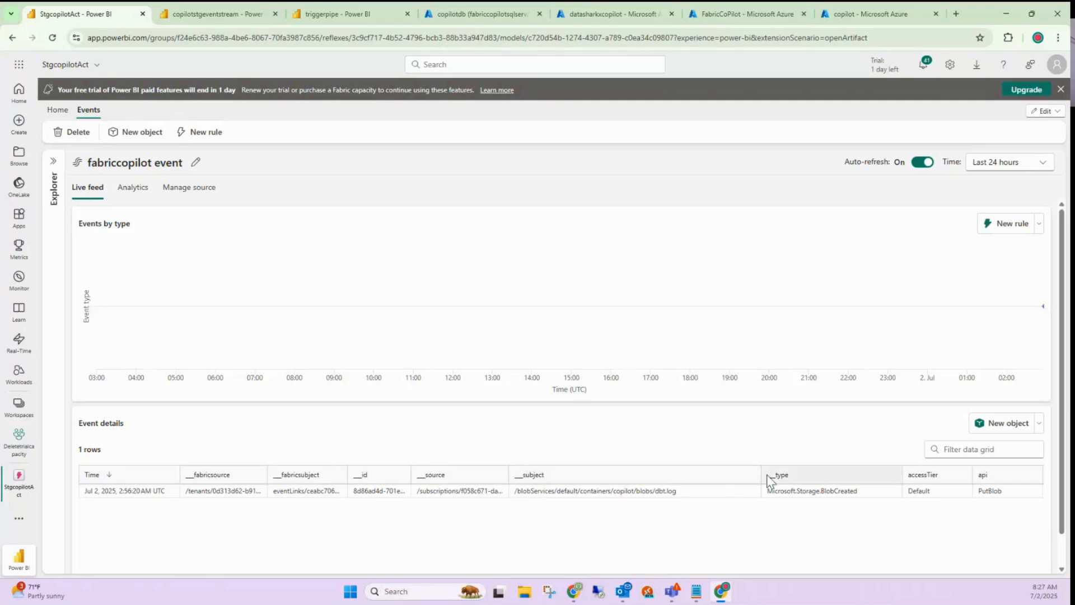
pyautogui.moveTo(758, 473); pyautogui.dragTo(707, 474)
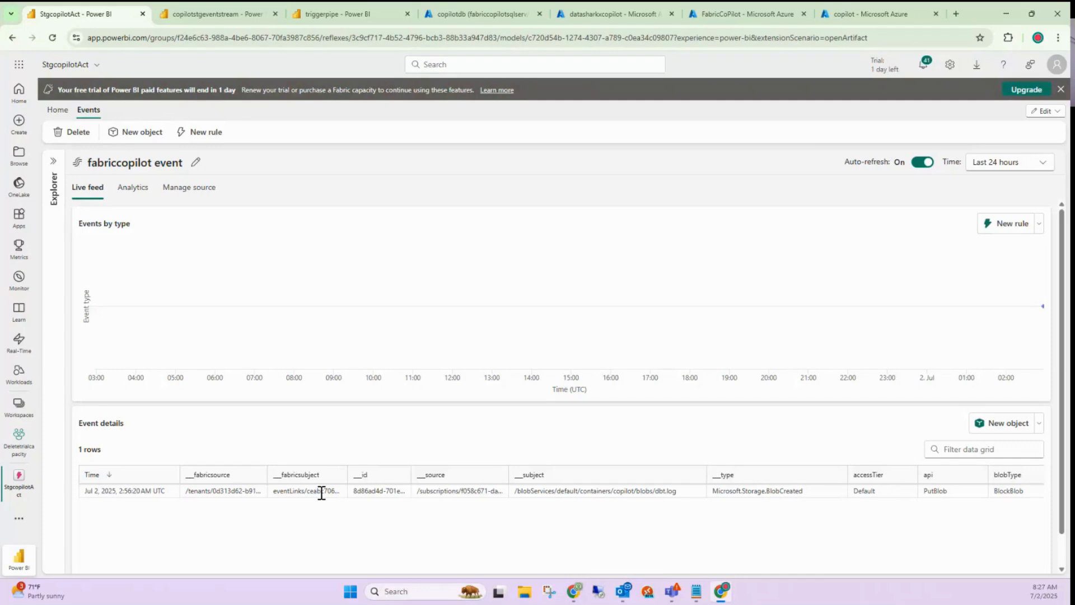
# Expand the explorer again and examine the fabriccopilot alert's monitor and condition charts for the logged event
pyautogui.click(53, 164)
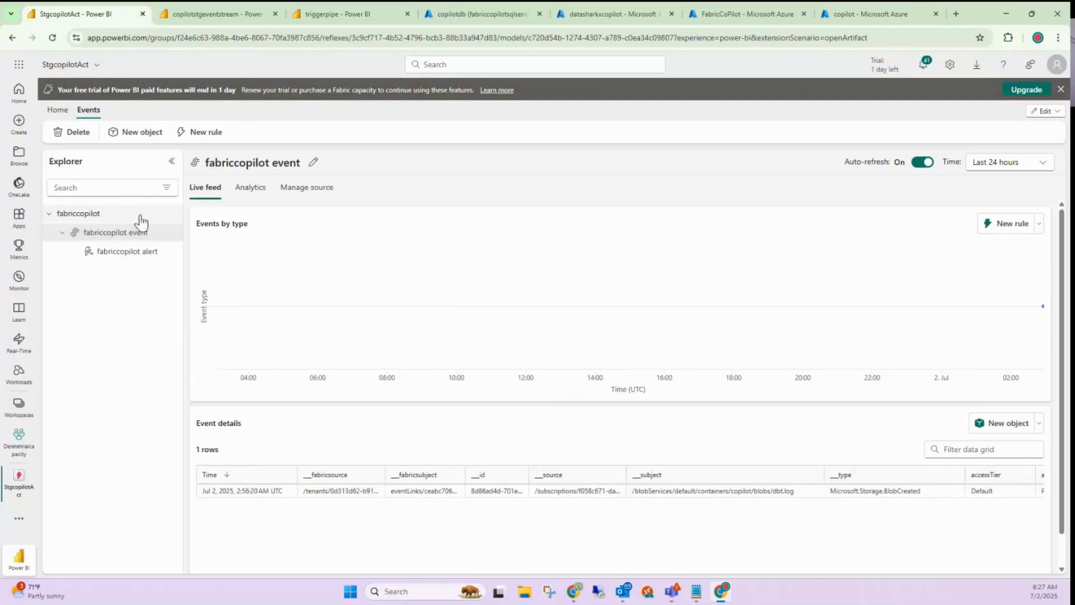
pyautogui.click(121, 255)
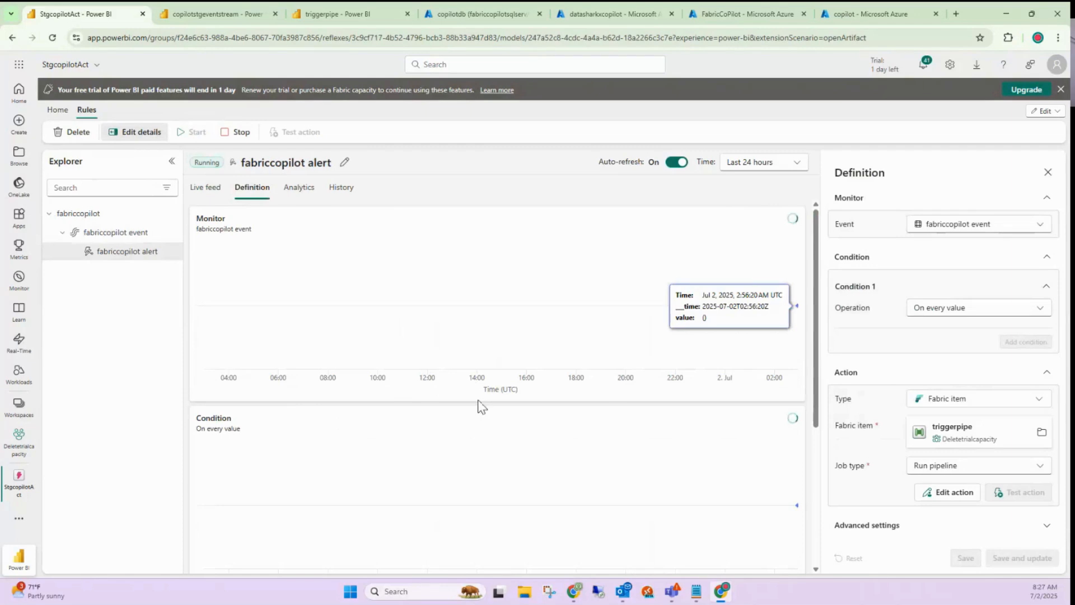
pyautogui.moveTo(619, 330)
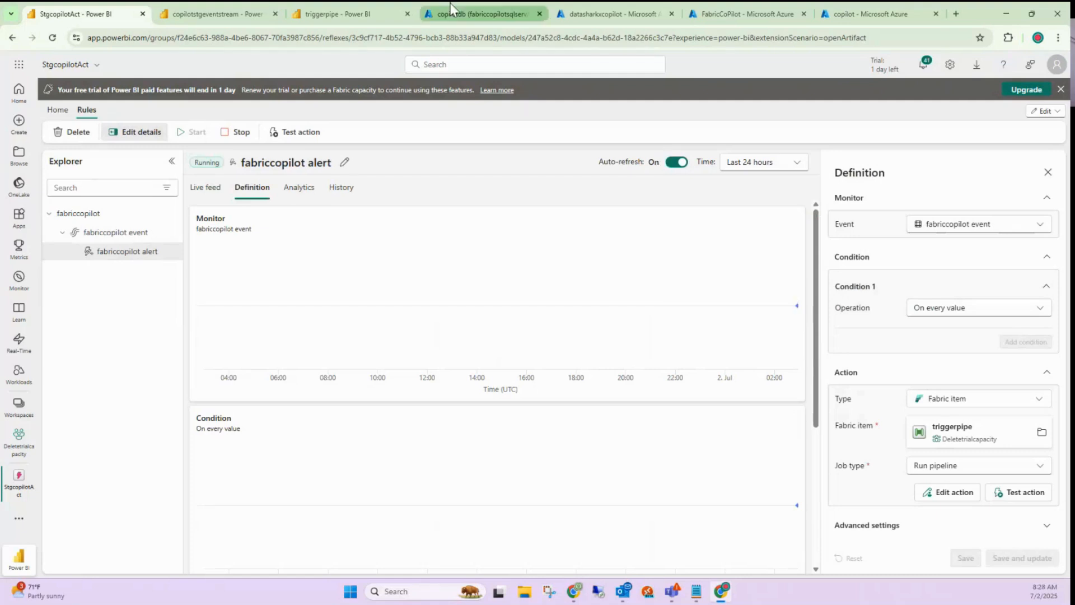
# Close triggerpipe's recent runs, reload the pipeline page, and reopen the fabriccopilot event's live feed in StgcopilotAct
pyautogui.click(340, 4)
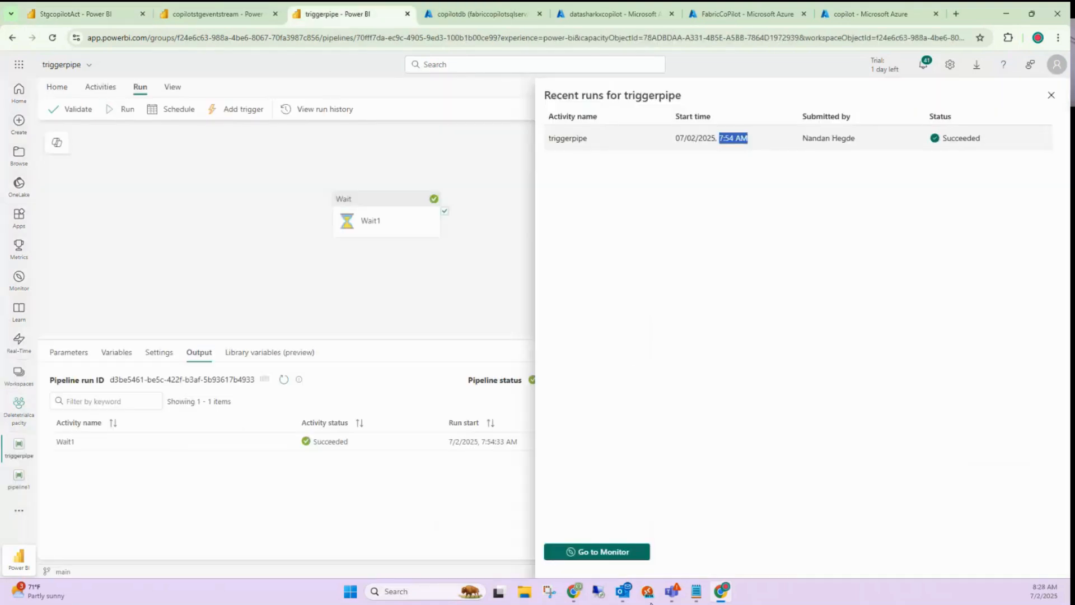
pyautogui.click(1051, 96)
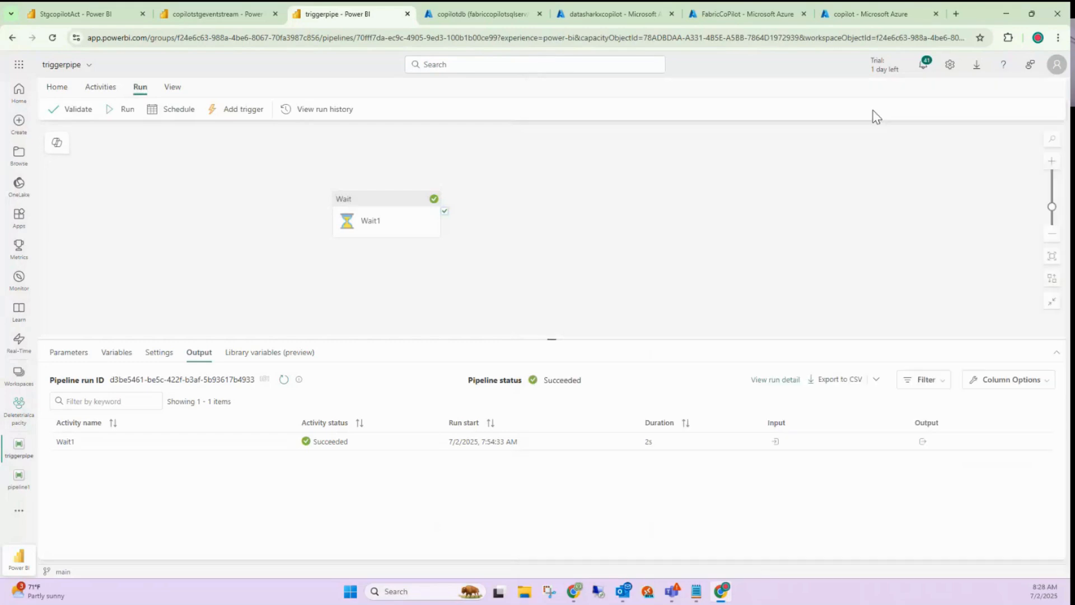
pyautogui.click(52, 37)
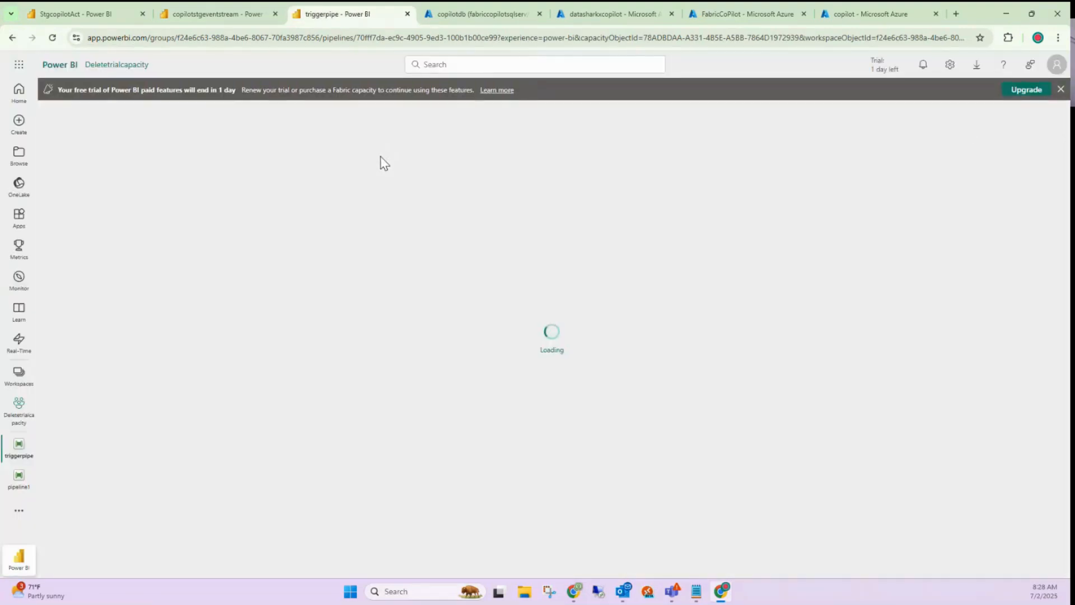
pyautogui.click(1062, 91)
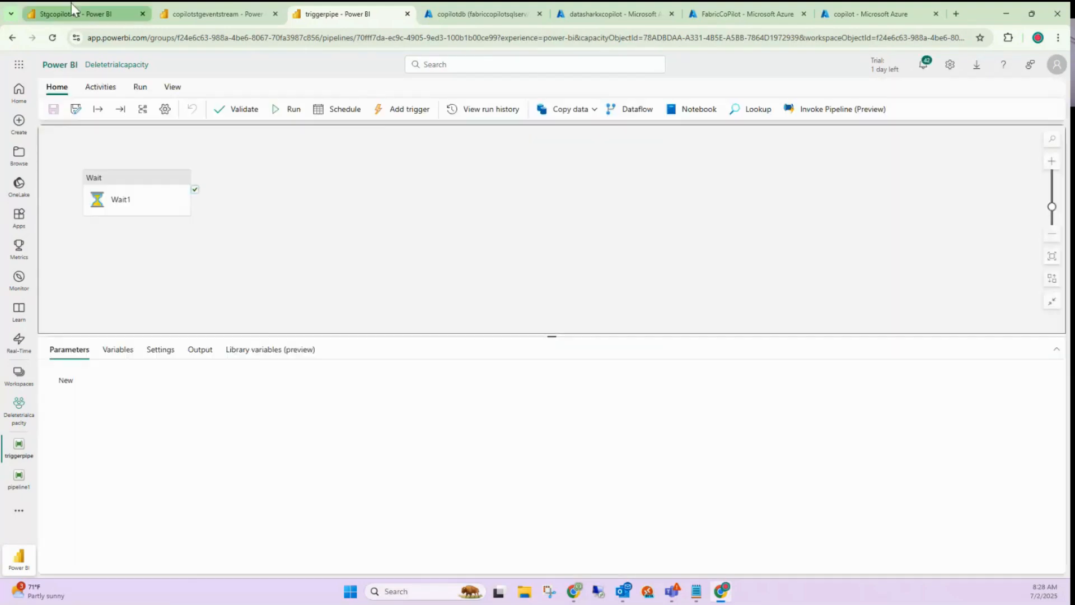
pyautogui.click(72, 11)
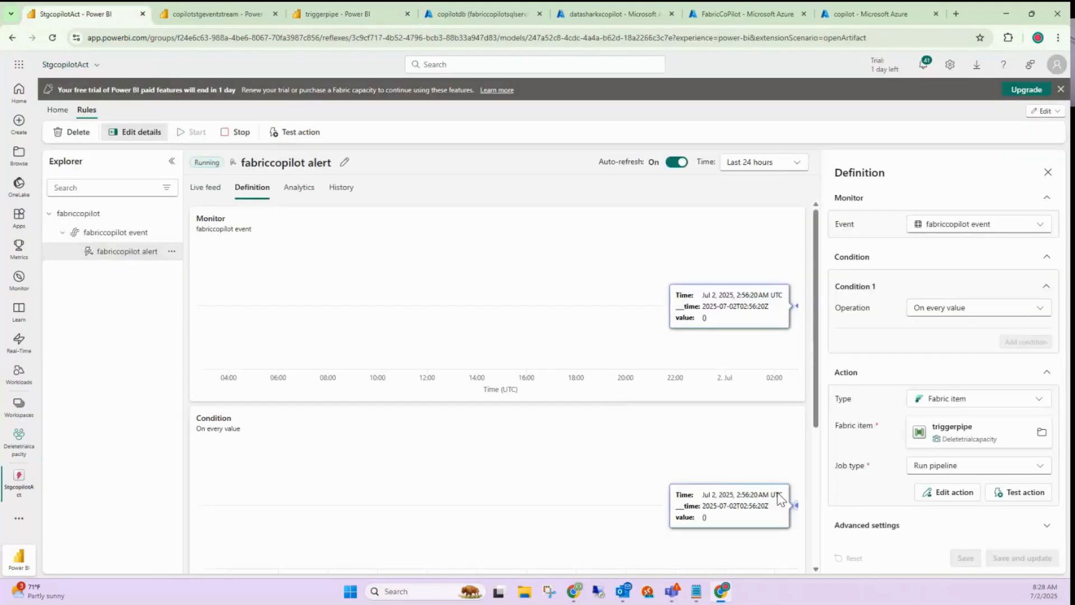
pyautogui.click(140, 235)
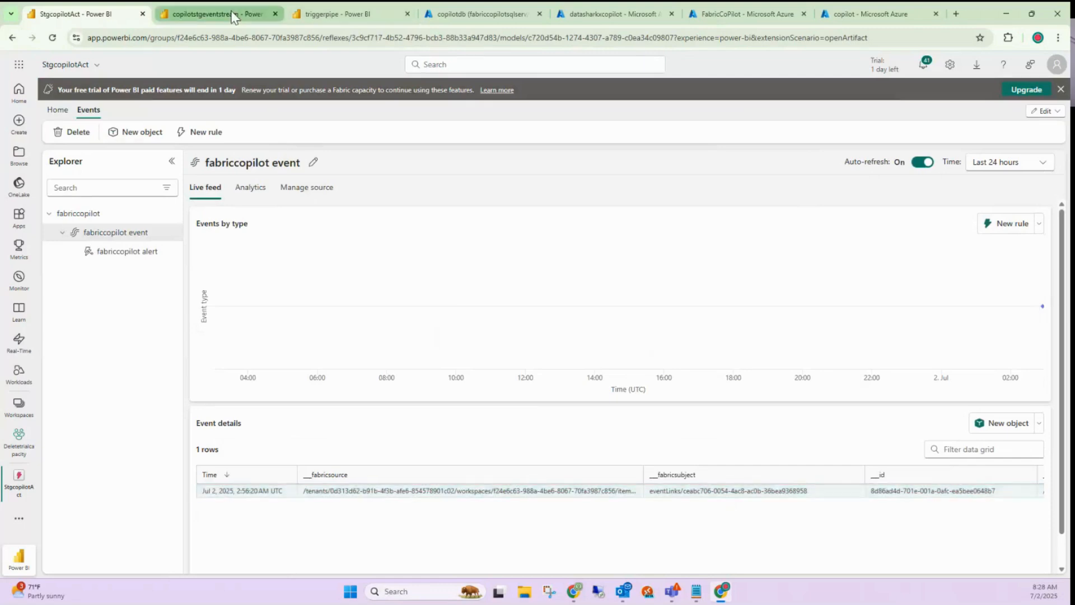
# Run the triggerpipe pipeline manually and check its run history
pyautogui.click(342, 14)
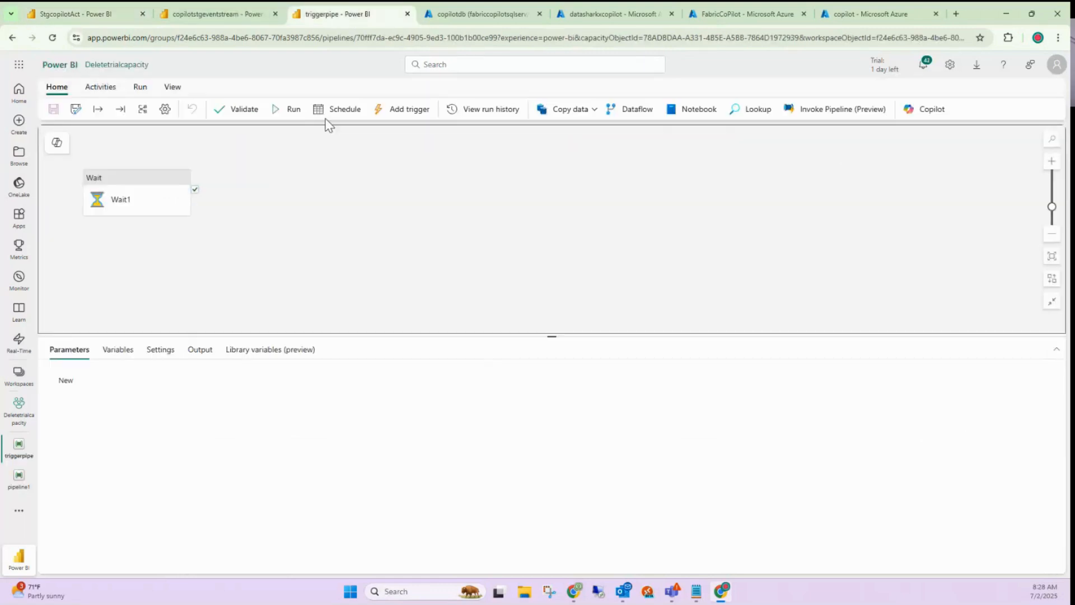
pyautogui.click(286, 110)
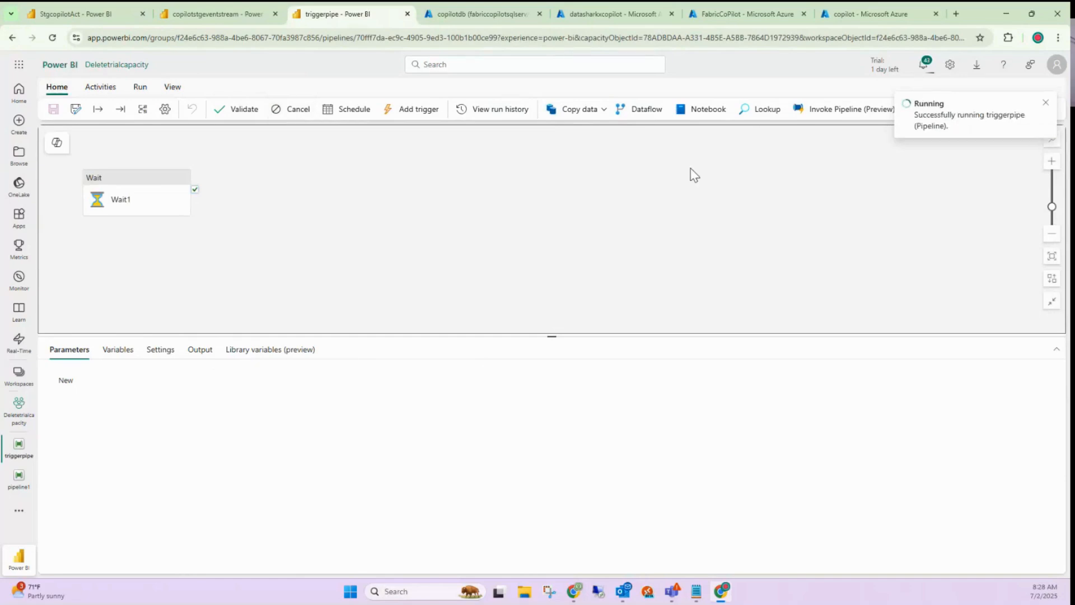
pyautogui.click(147, 89)
pyautogui.click(320, 110)
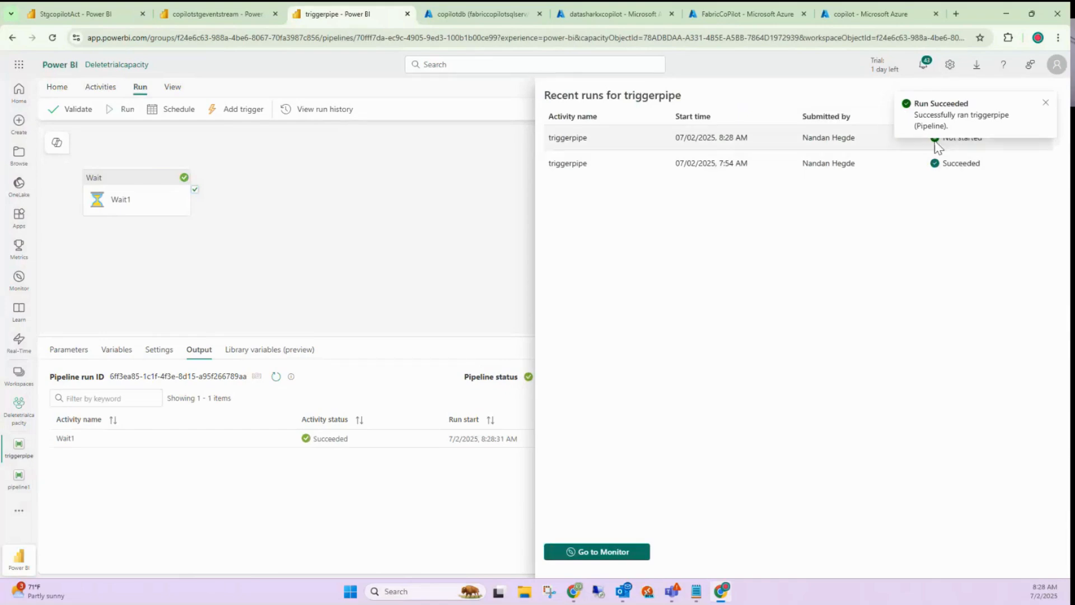
pyautogui.click(1045, 103)
pyautogui.click(1051, 96)
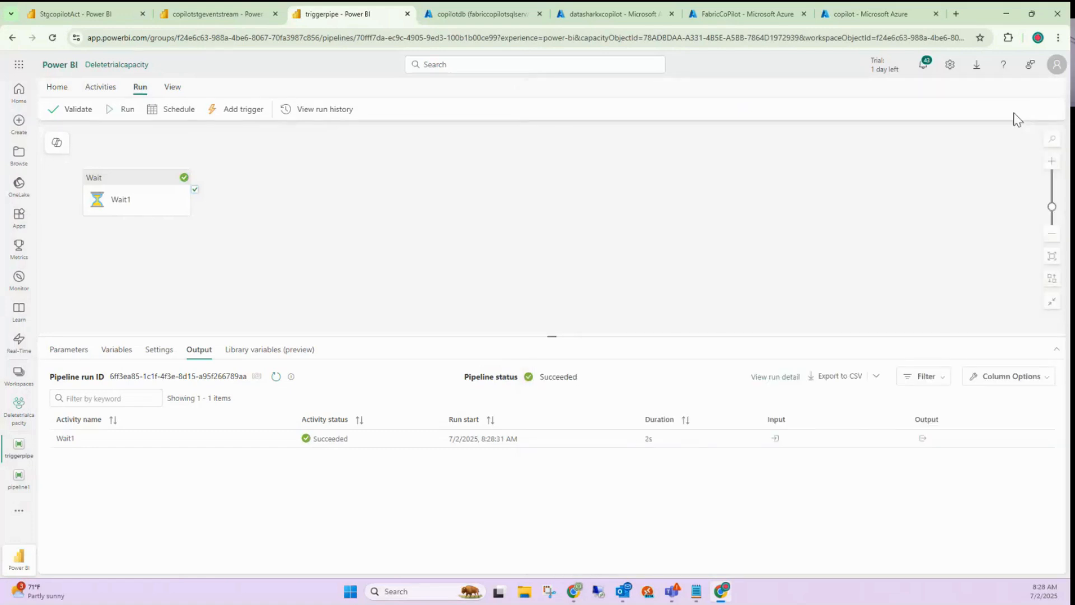
pyautogui.click(318, 112)
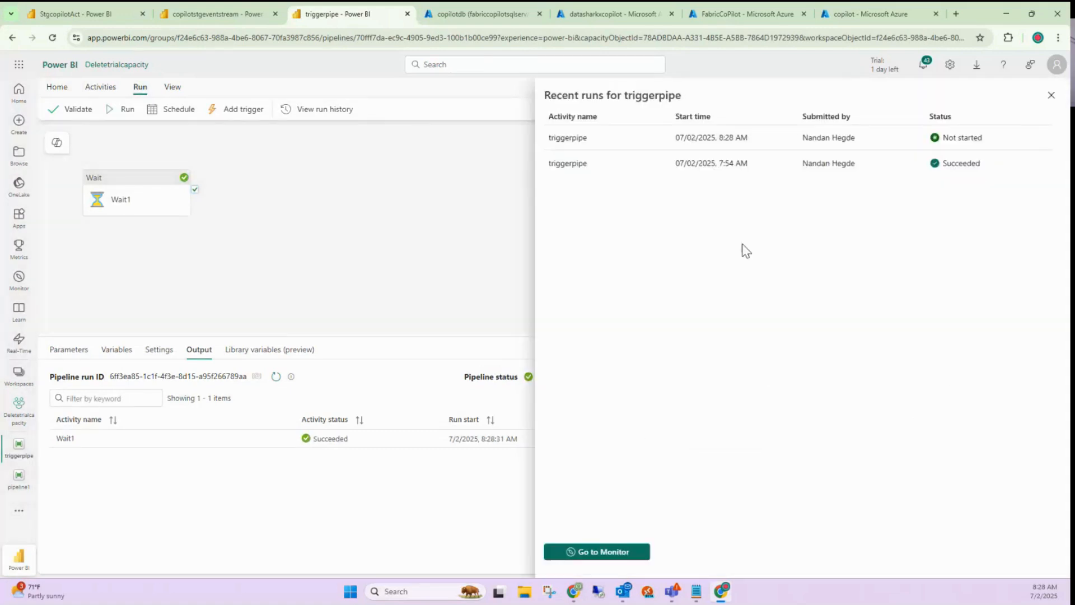
pyautogui.click(1051, 95)
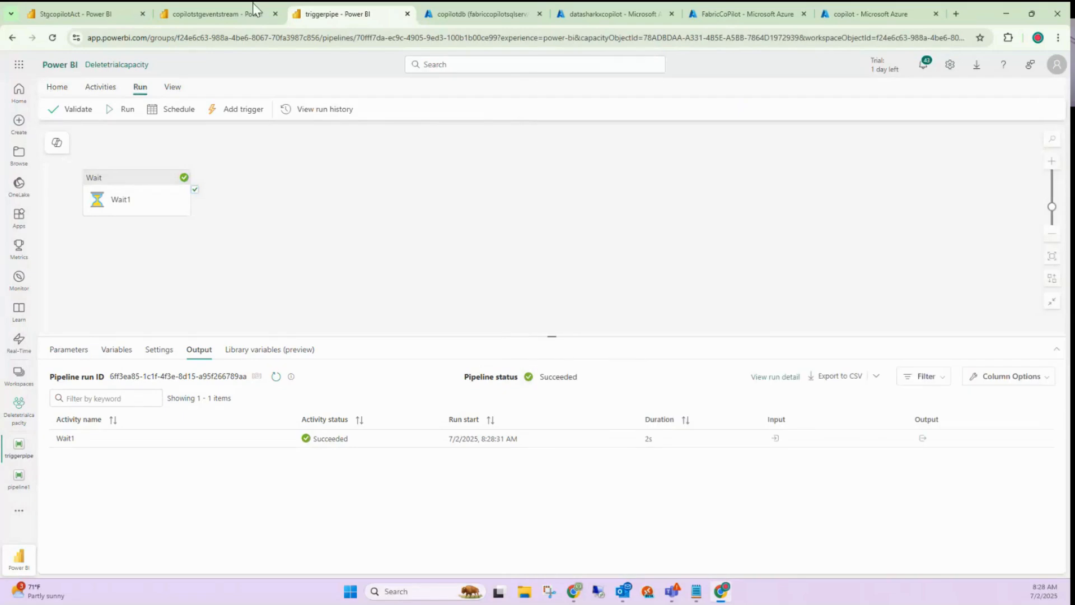
# In StgcopilotAct, examine the fabriccopilot alert's condition chart and all columns of its Fabric item invocations
pyautogui.click(230, 12)
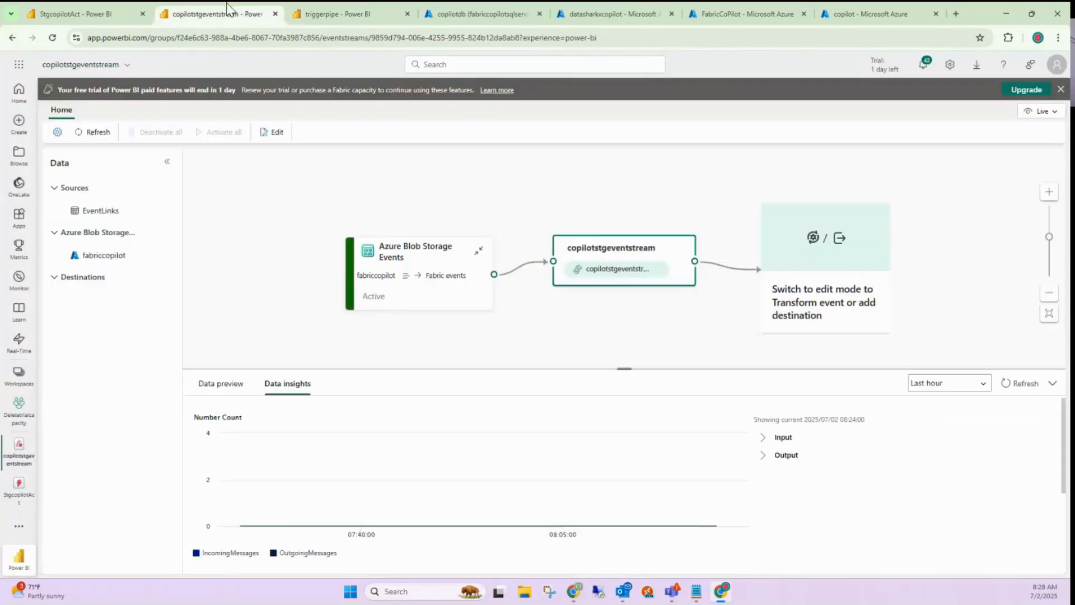
pyautogui.click(94, 10)
pyautogui.click(130, 255)
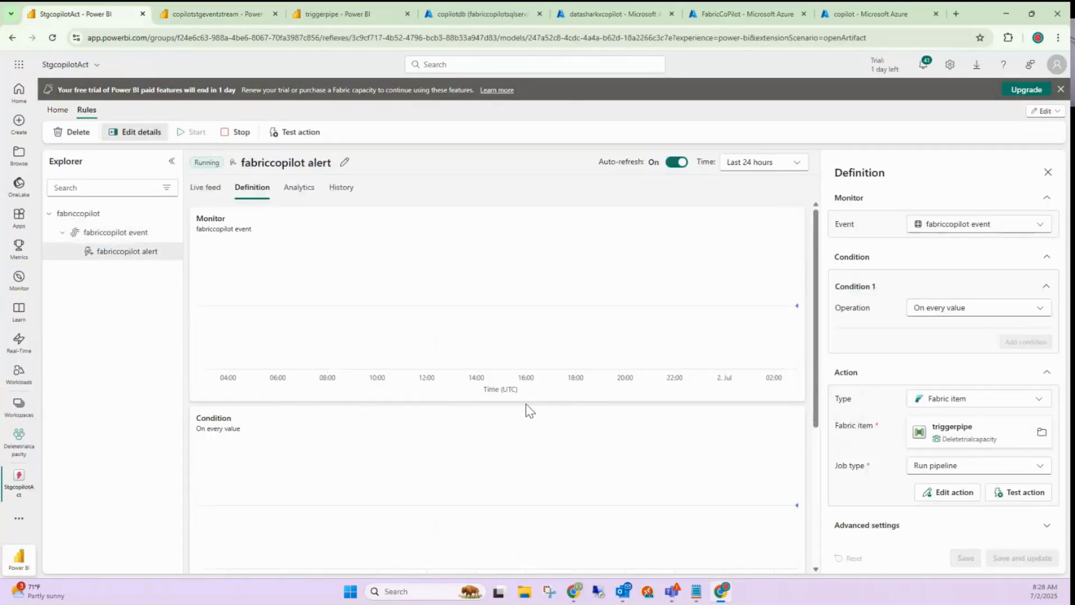
pyautogui.scroll(-4, 701, 422)
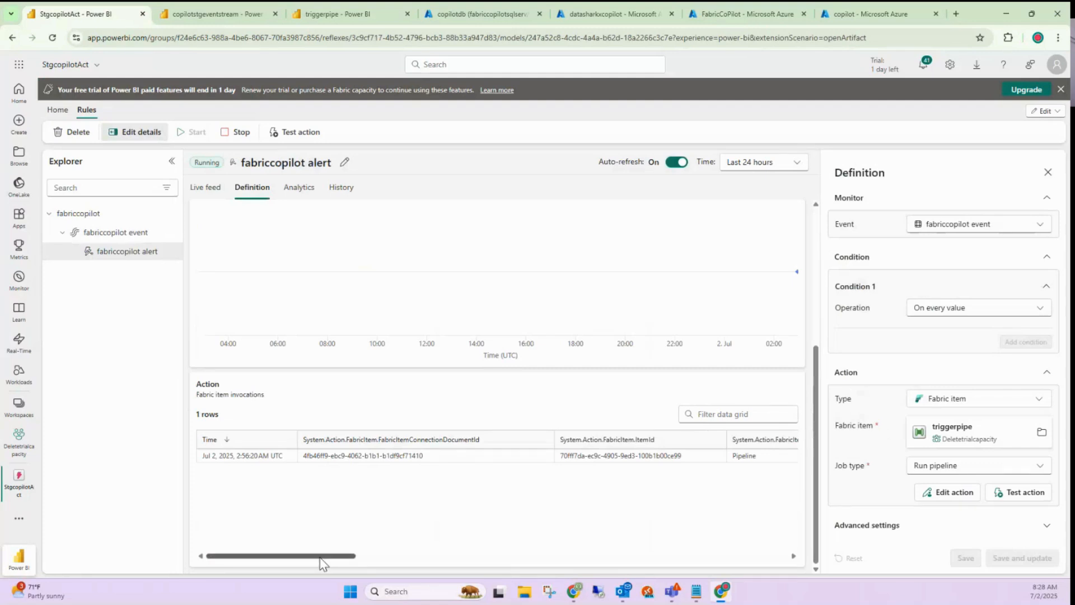
pyautogui.moveTo(323, 564); pyautogui.dragTo(725, 555)
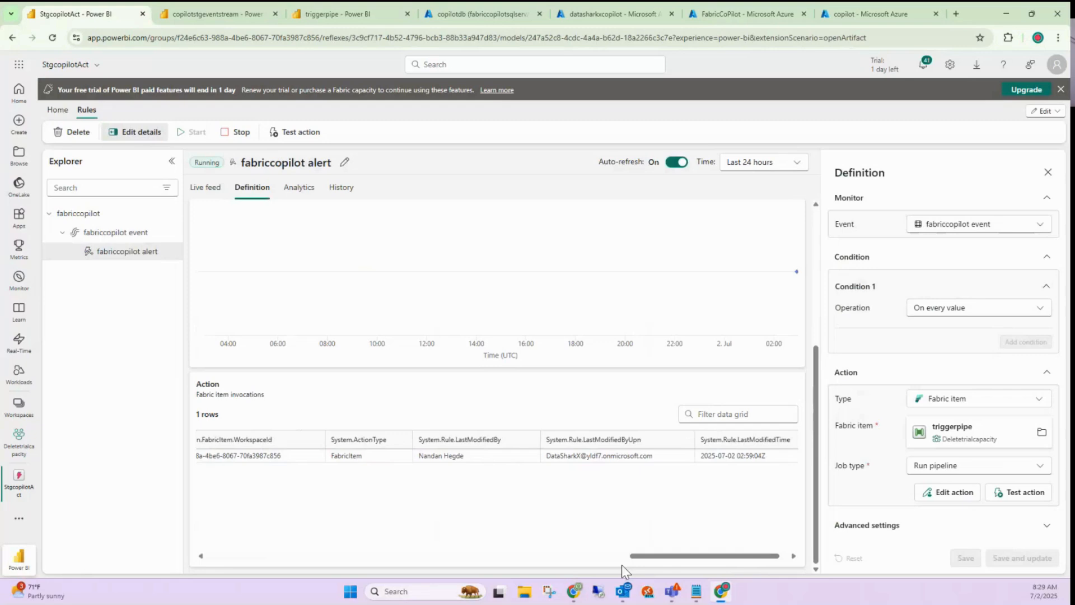
pyautogui.moveTo(664, 556); pyautogui.dragTo(217, 562)
pyautogui.moveTo(797, 271)
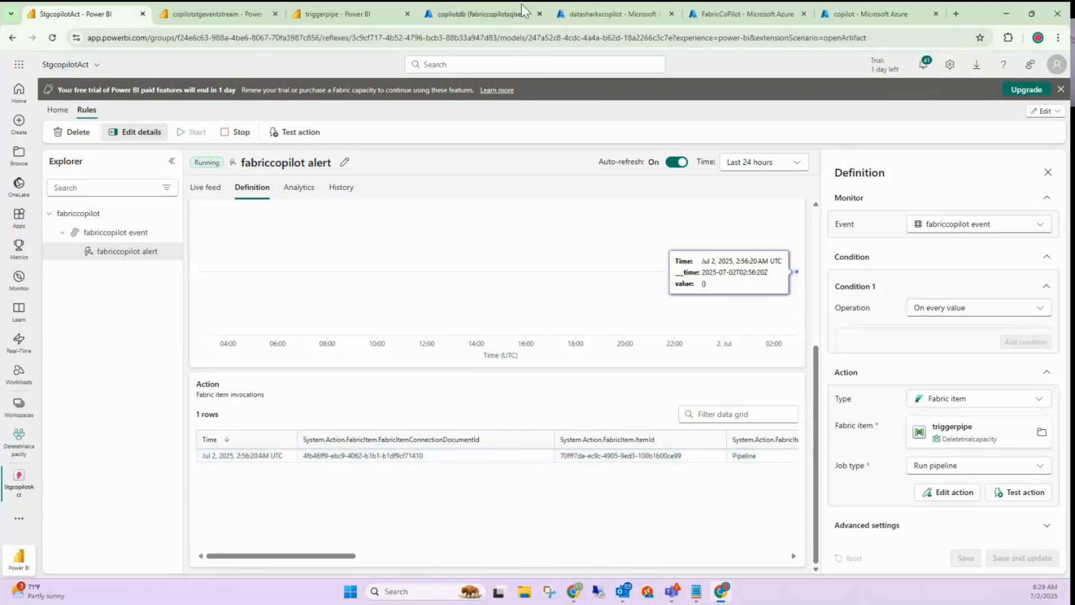
# Recheck the recent runs of triggerpipe, close the list, and reload the pipeline page
pyautogui.click(499, 11)
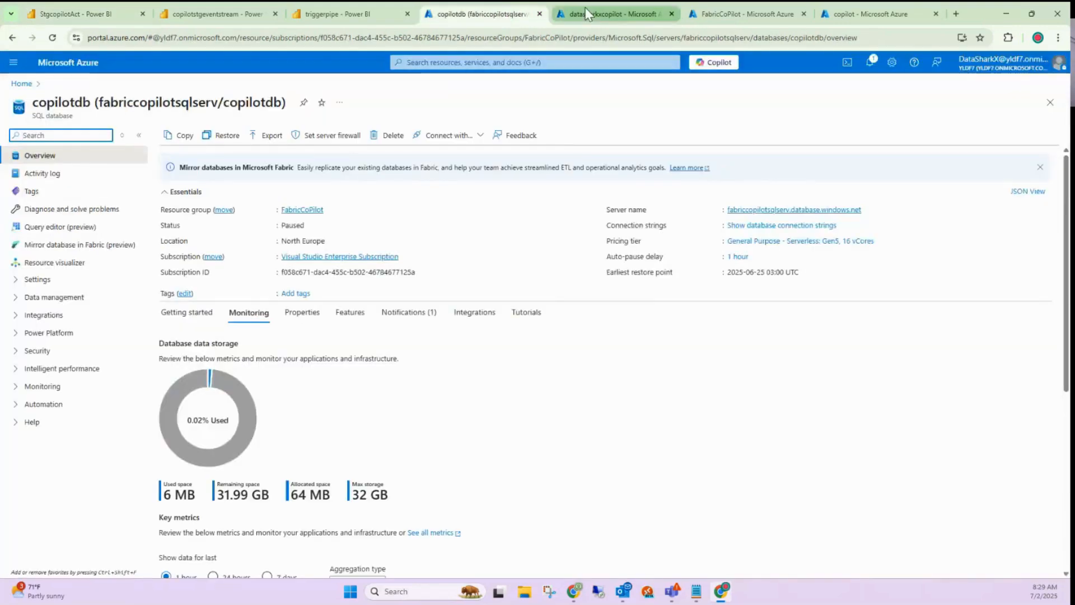
pyautogui.click(343, 15)
pyautogui.click(313, 112)
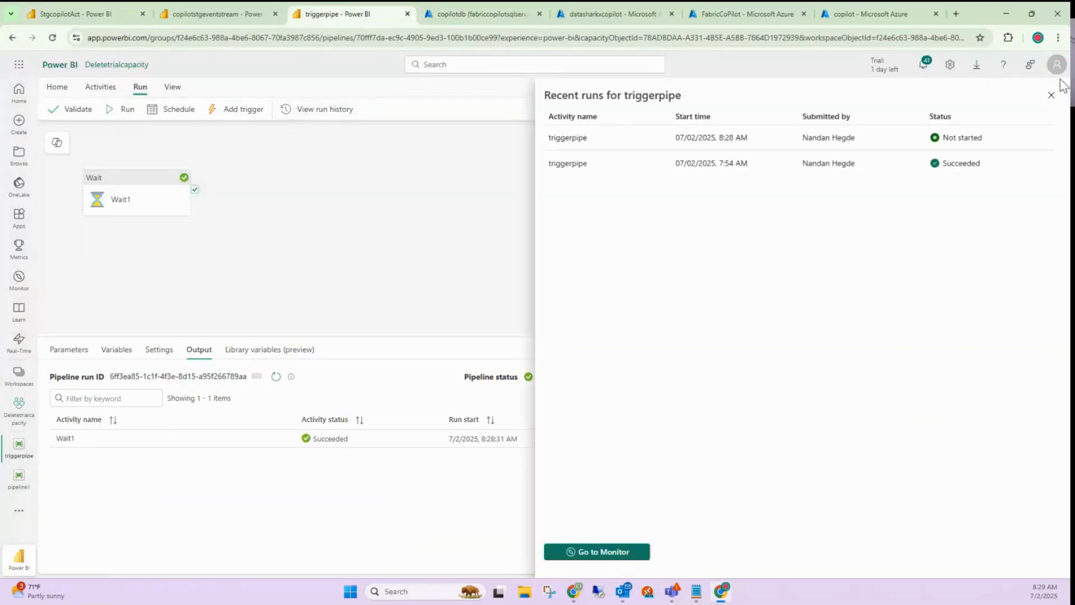
pyautogui.click(1052, 95)
pyautogui.click(52, 37)
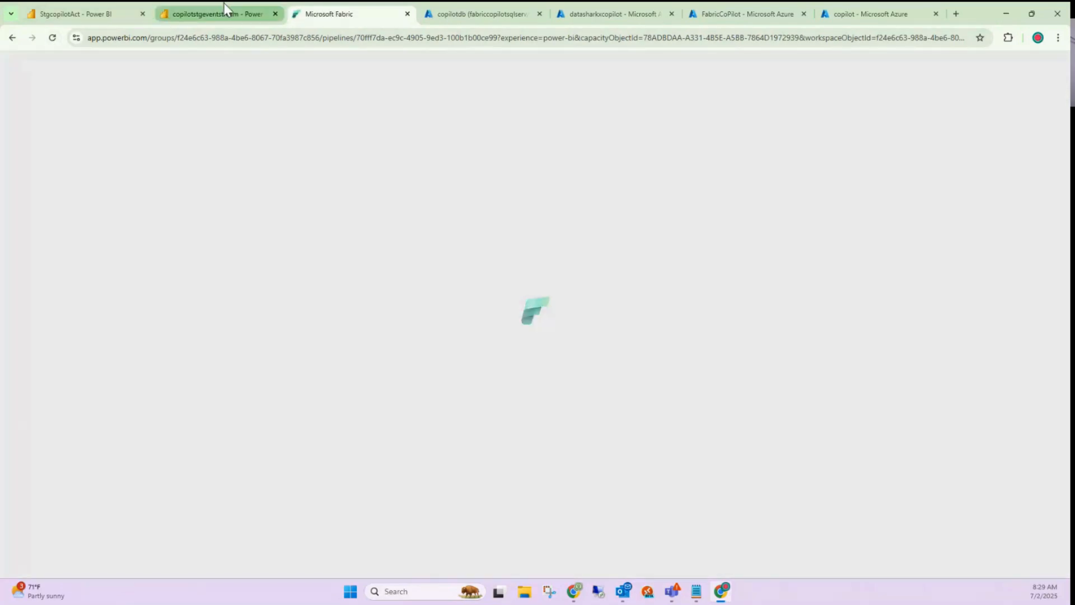
# Return to StgcopilotAct and run a test of the fabriccopilot alert's pipeline action
pyautogui.click(224, 6)
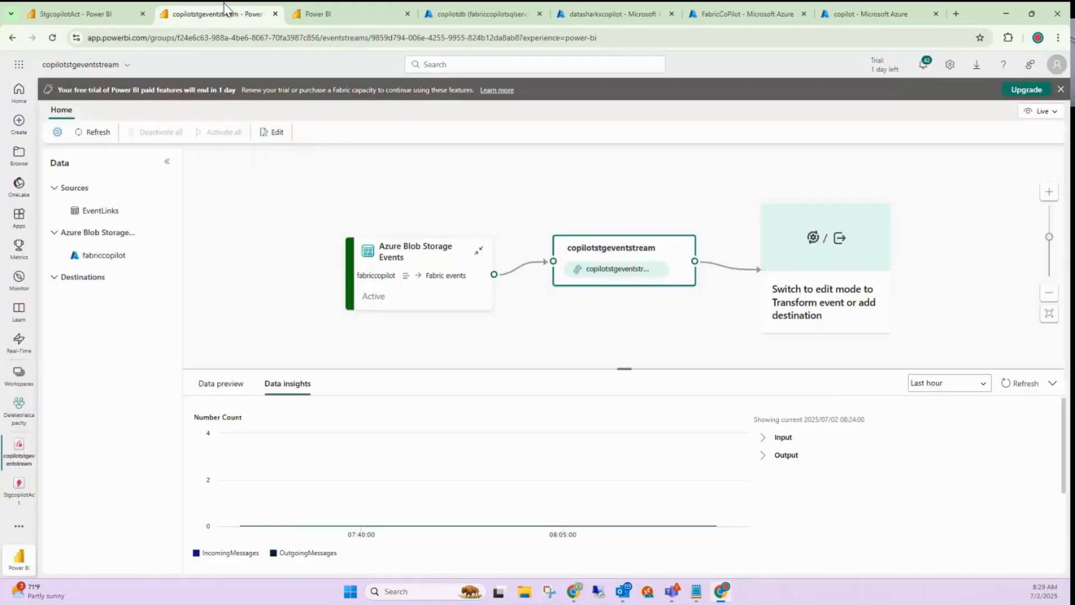
pyautogui.click(98, 7)
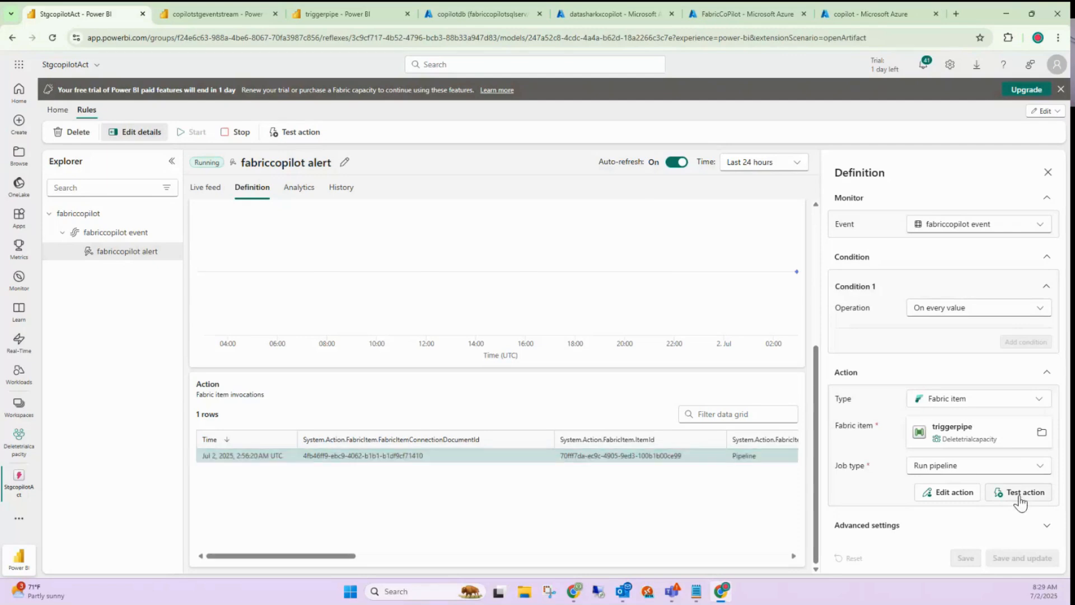
pyautogui.click(293, 130)
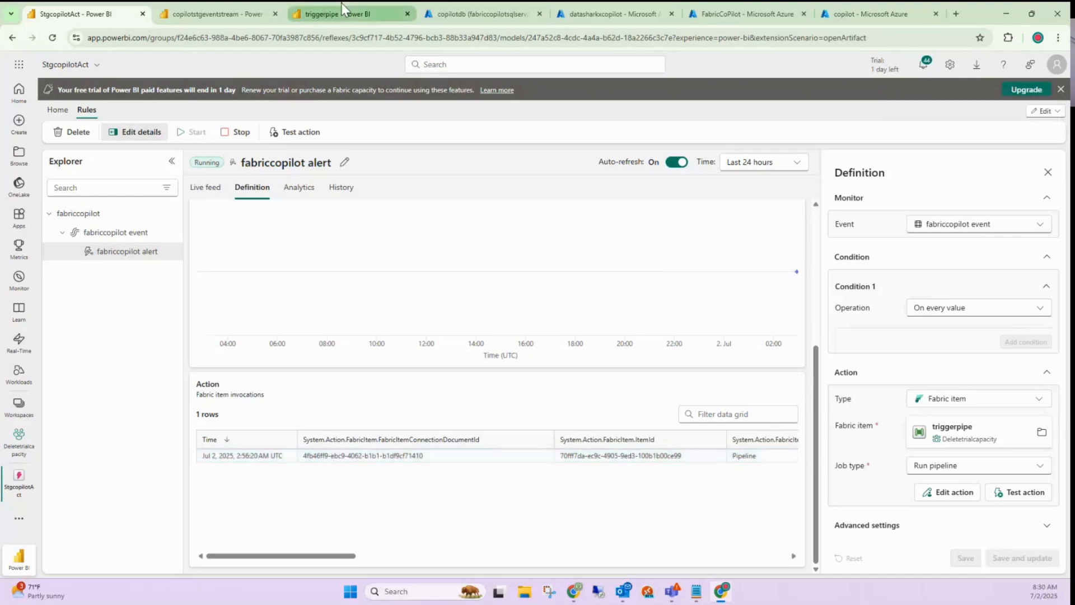
# Reload triggerpipe, dismiss the trial banner, and review the run history for a run started by the test action
pyautogui.click(348, 16)
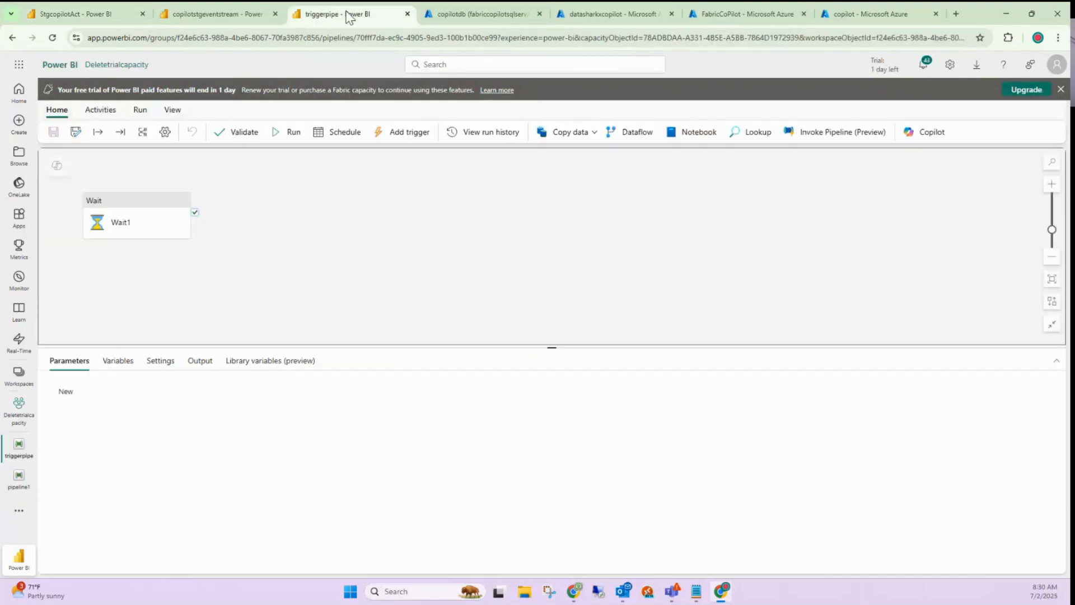
pyautogui.click(51, 38)
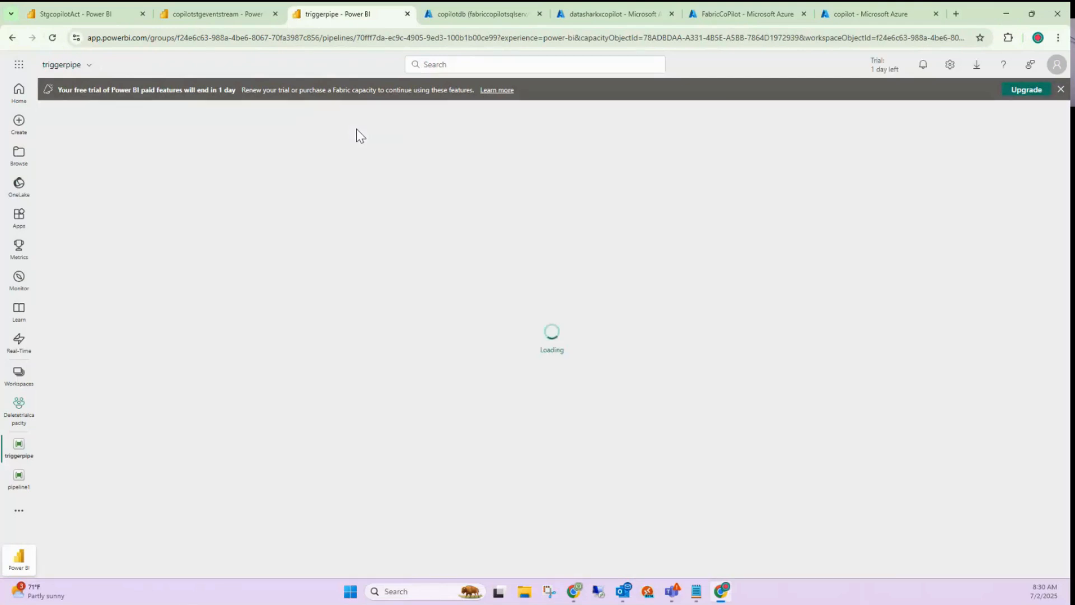
pyautogui.click(1061, 89)
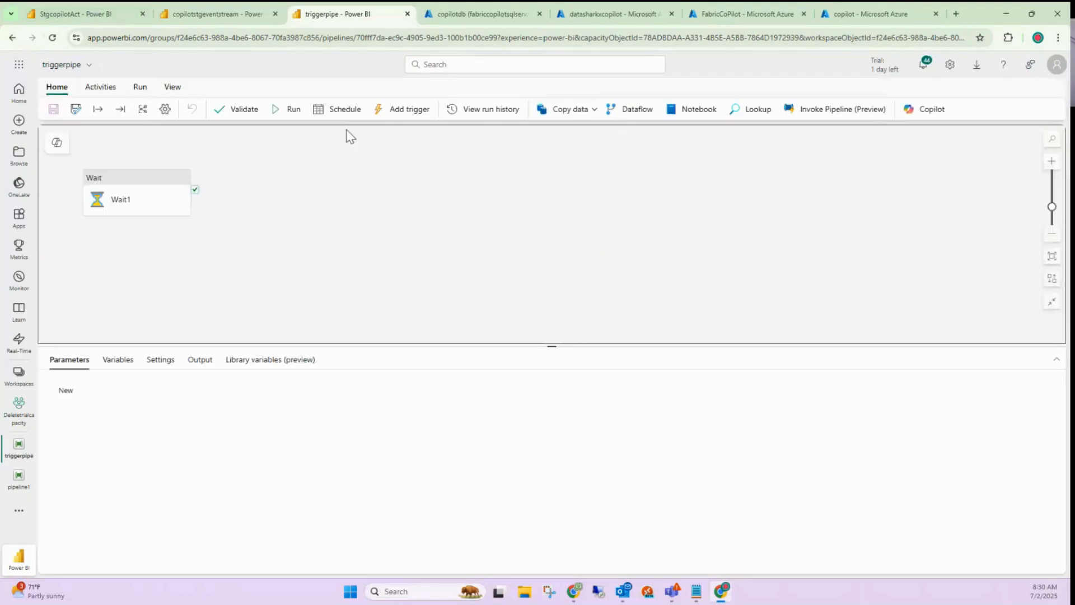
pyautogui.click(483, 112)
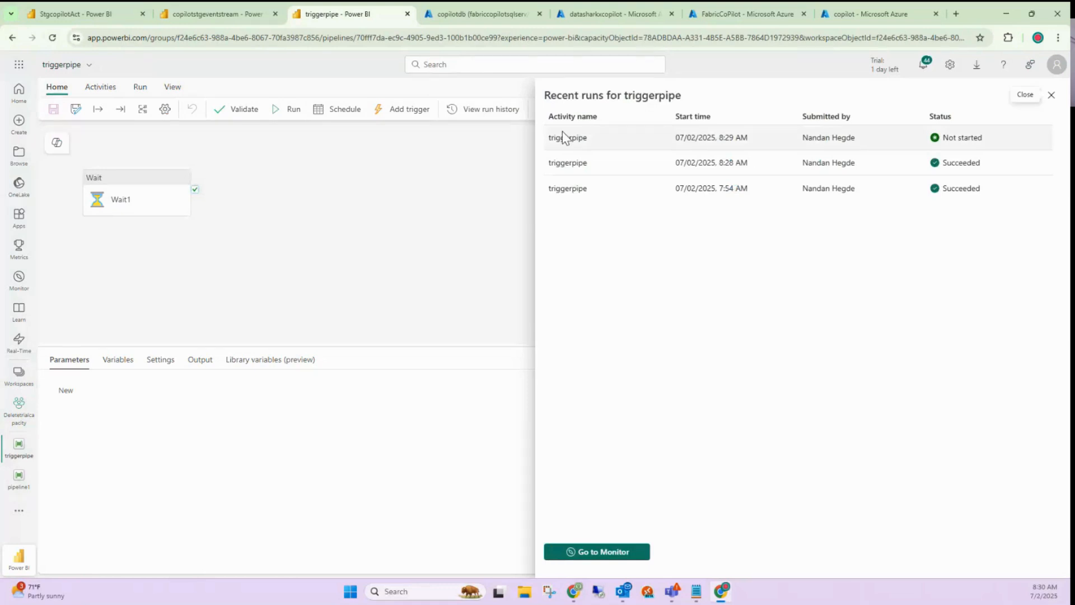
pyautogui.click(1051, 96)
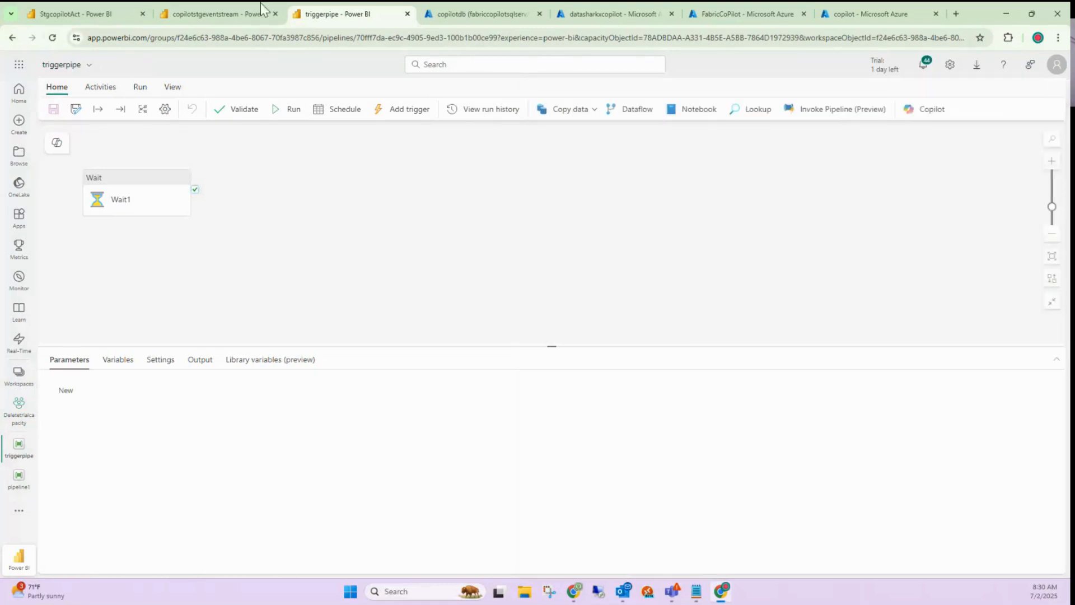
# In the Azure portal, upload the file dbt-fabric.log to the copilot container of the fabriccopilot storage account
pyautogui.click(92, 7)
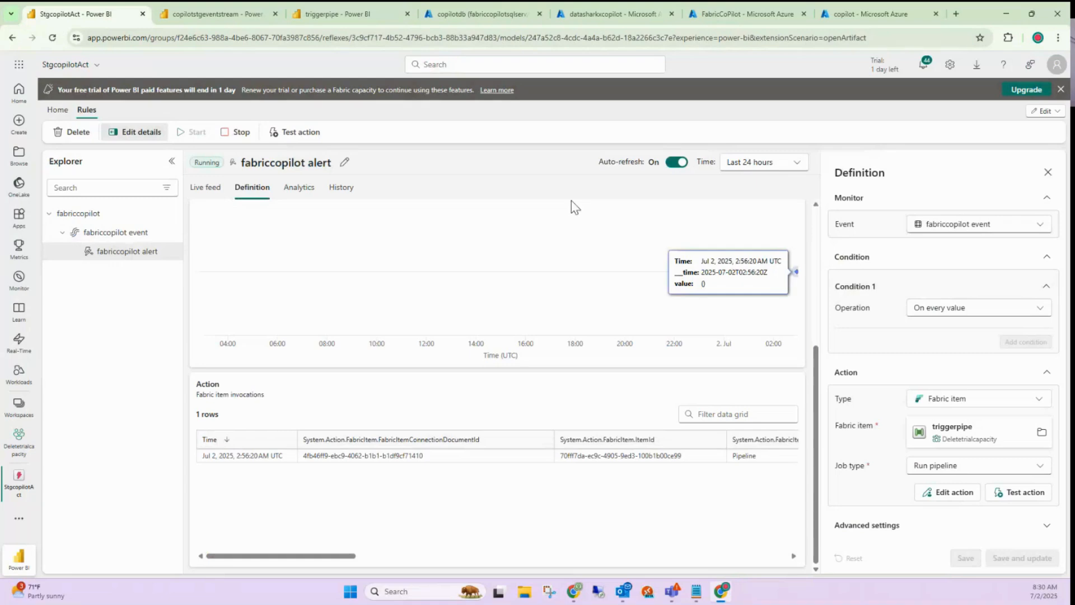
pyautogui.click(868, 11)
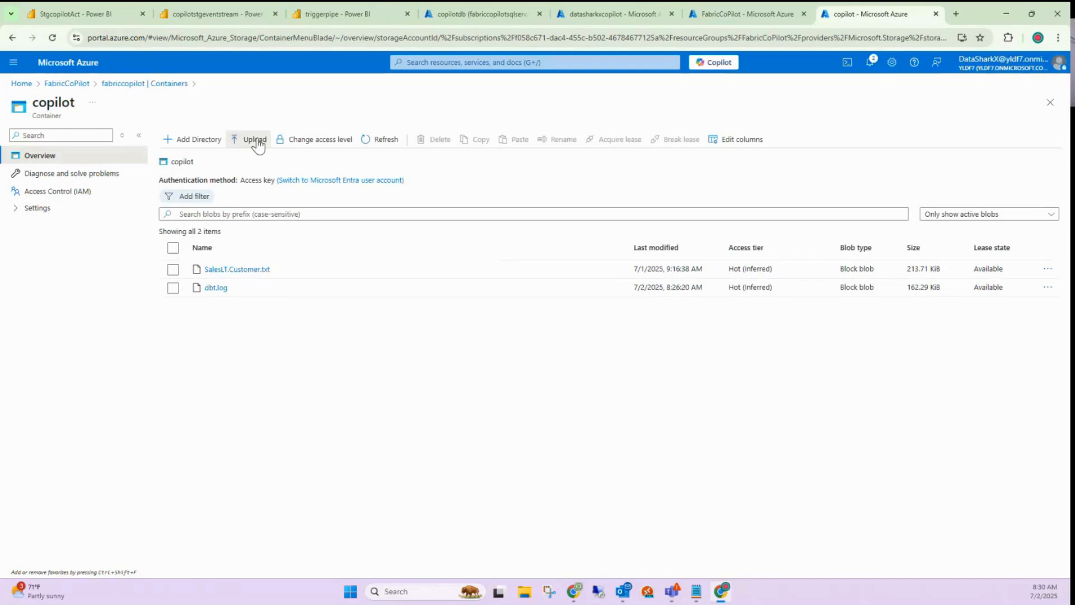
pyautogui.click(258, 141)
pyautogui.click(895, 197)
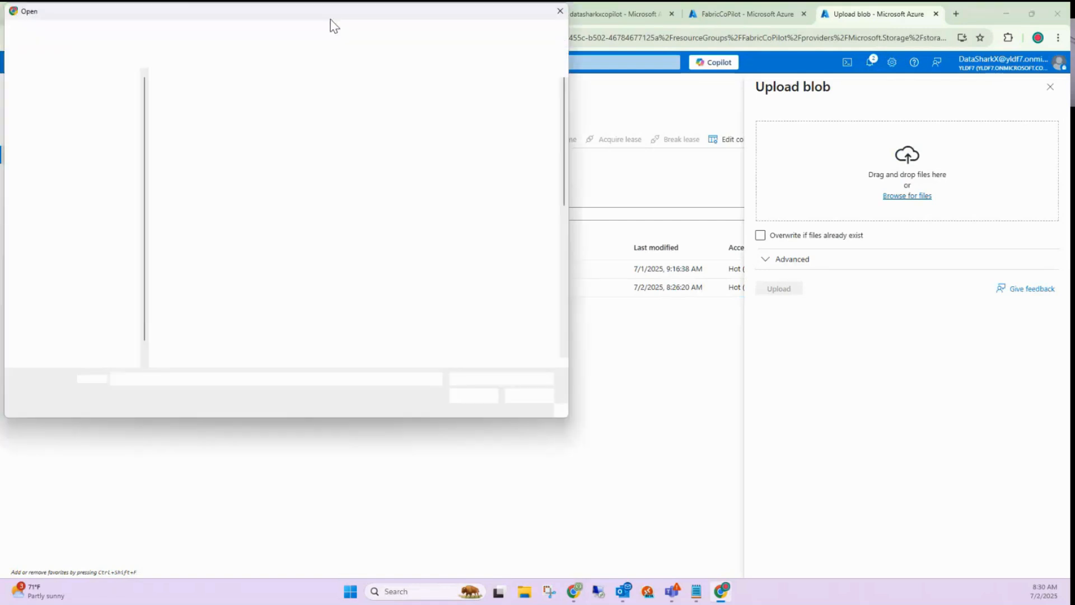
pyautogui.moveTo(331, 20); pyautogui.dragTo(1, 254)
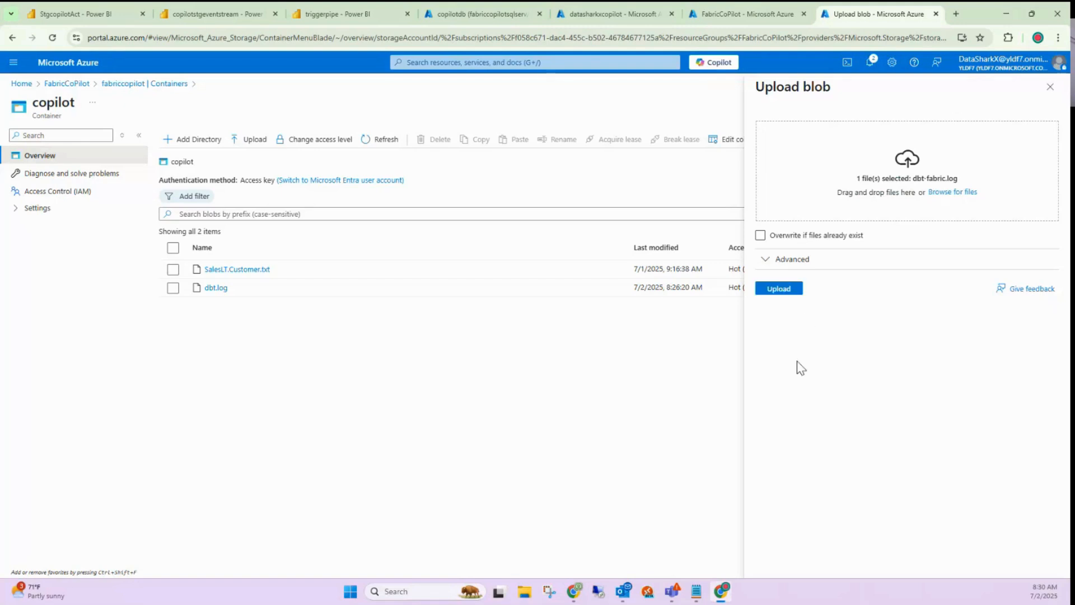
pyautogui.click(783, 294)
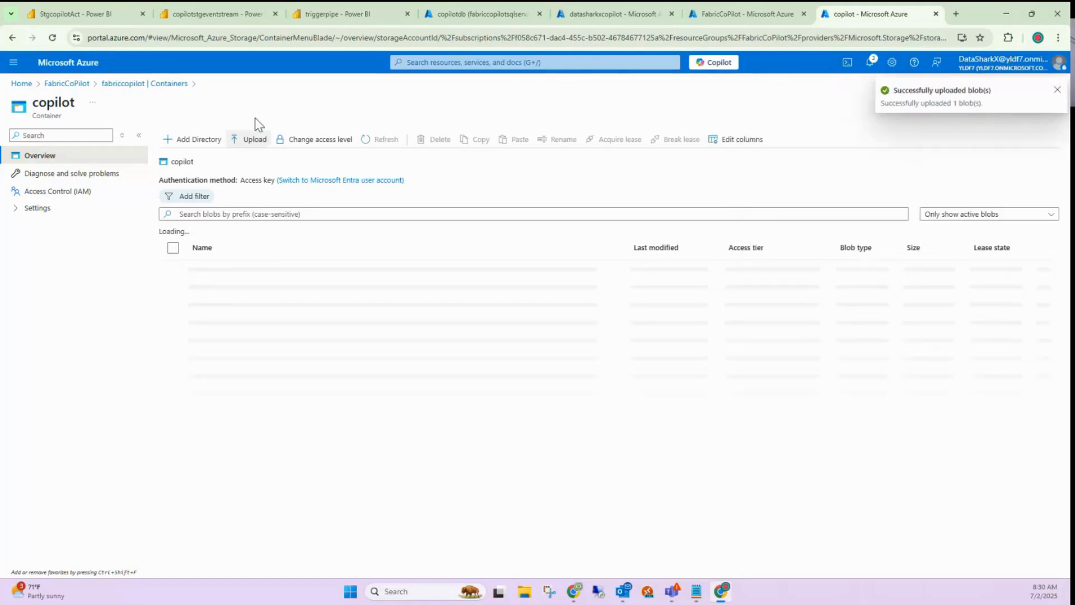
# Reload the copilotstgeventstream and StgcopilotAct pages, then check the eventstream's data preview for the uploaded blob's event
pyautogui.click(93, 18)
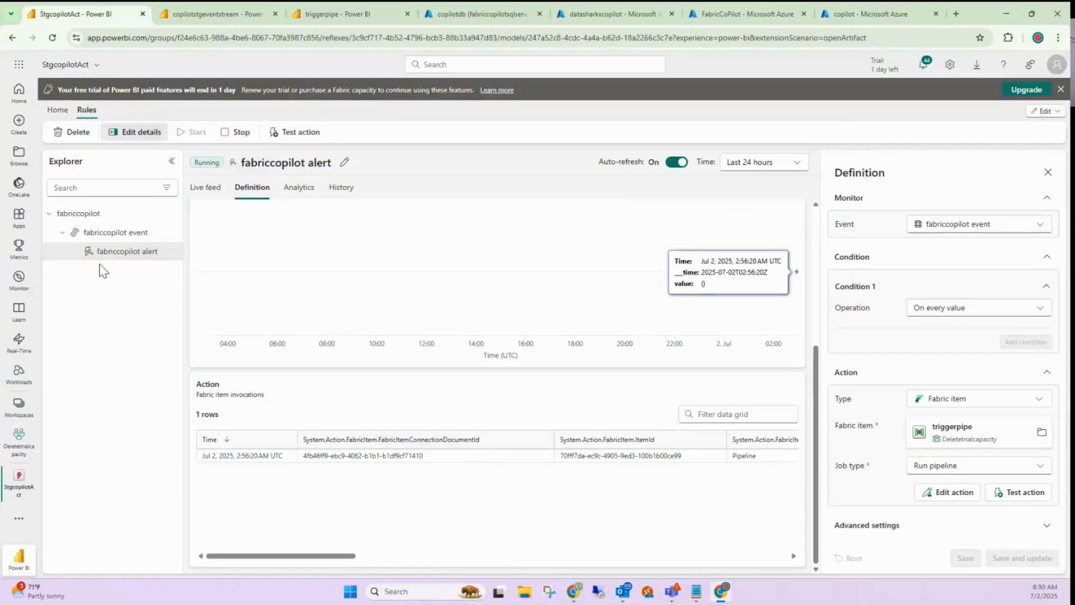
pyautogui.click(220, 3)
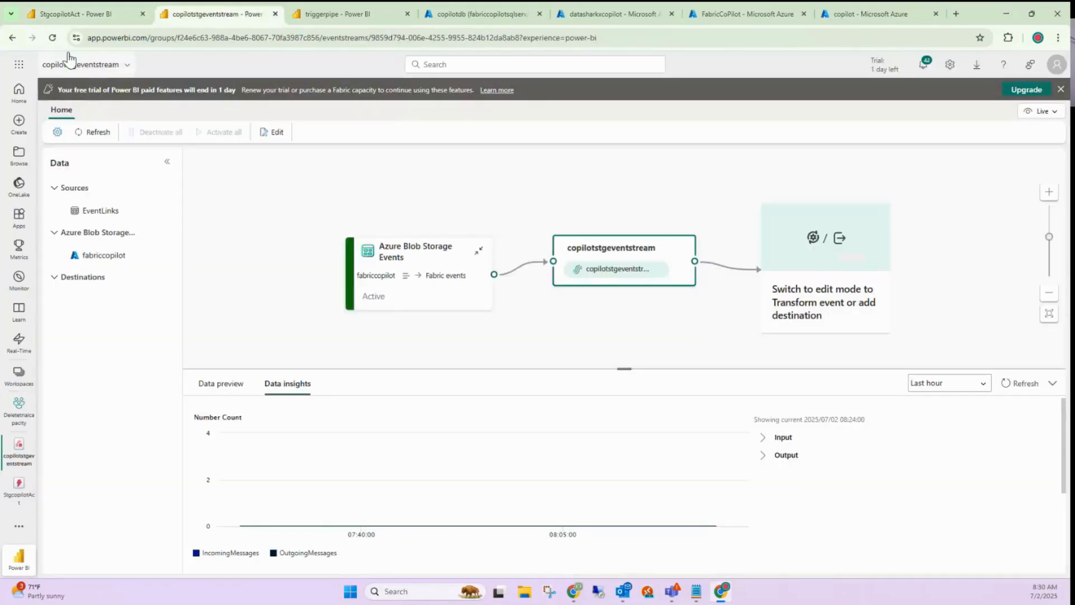
pyautogui.click(52, 40)
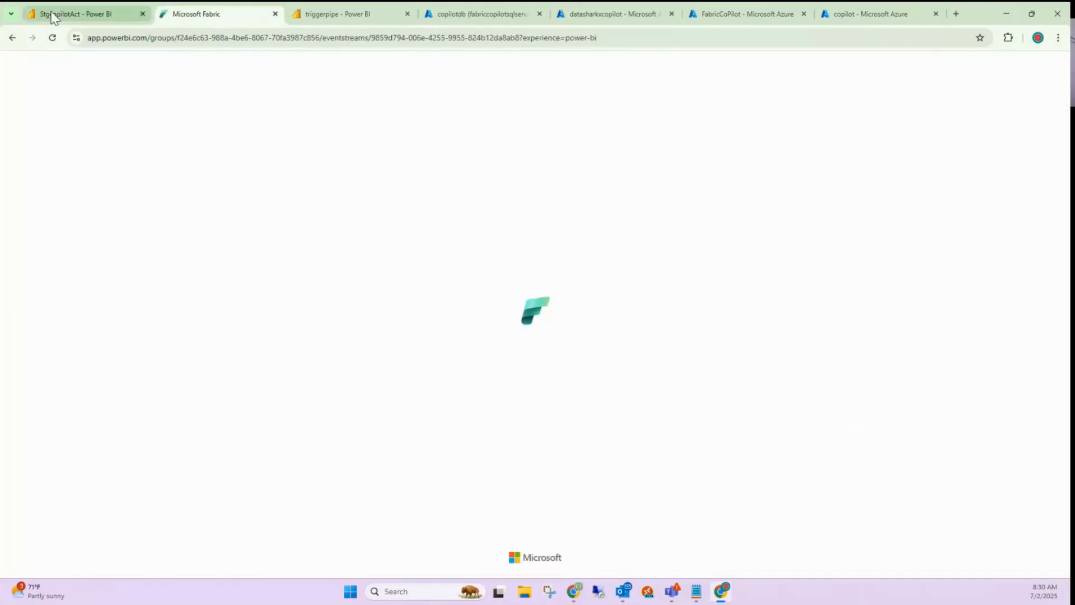
pyautogui.click(52, 16)
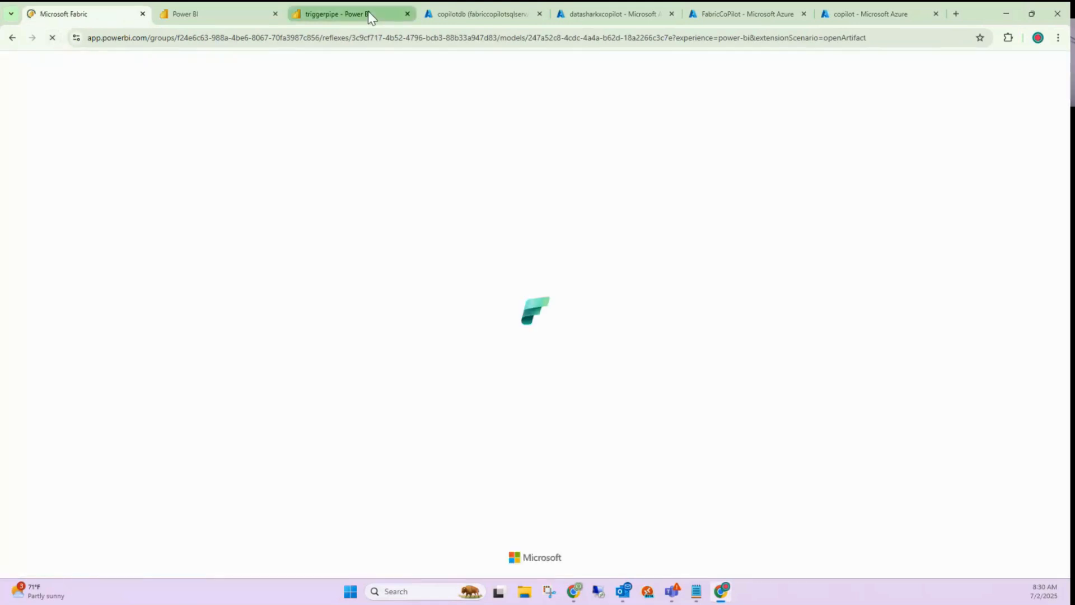
pyautogui.click(370, 17)
pyautogui.click(219, 13)
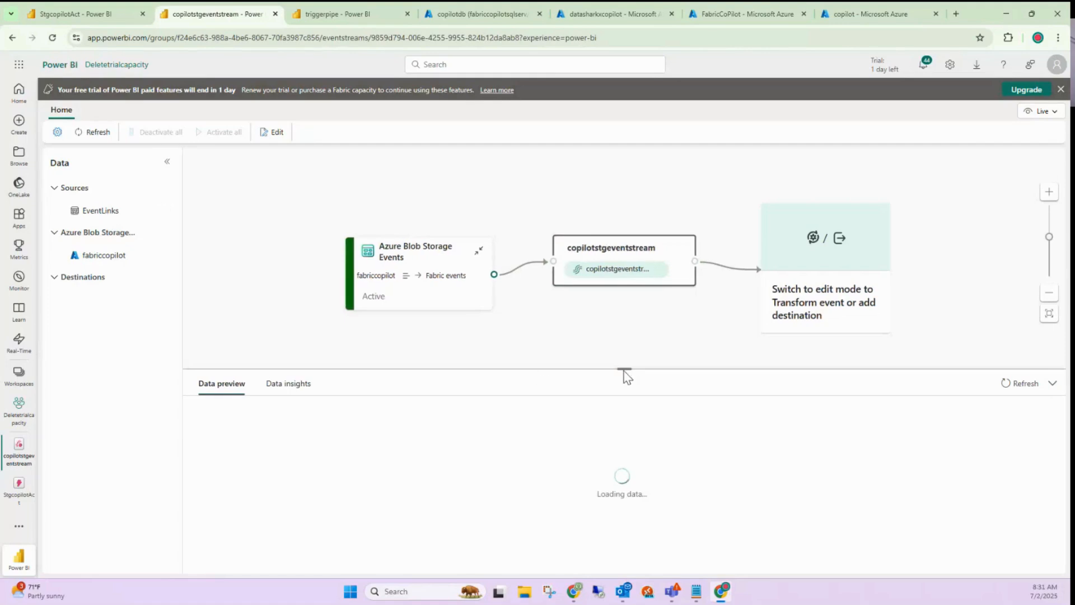
# Inspect the fabriccopilot event's live feed in StgcopilotAct, narrowing the __fabricsource, __id and __source columns to read the __subject paths
pyautogui.click(89, 7)
pyautogui.click(106, 236)
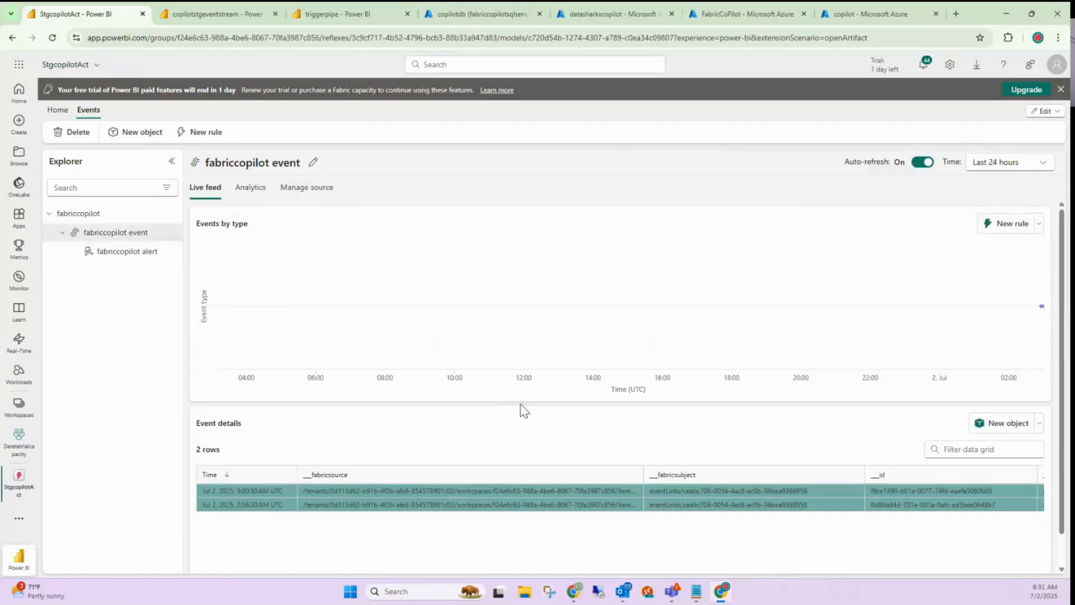
pyautogui.click(174, 164)
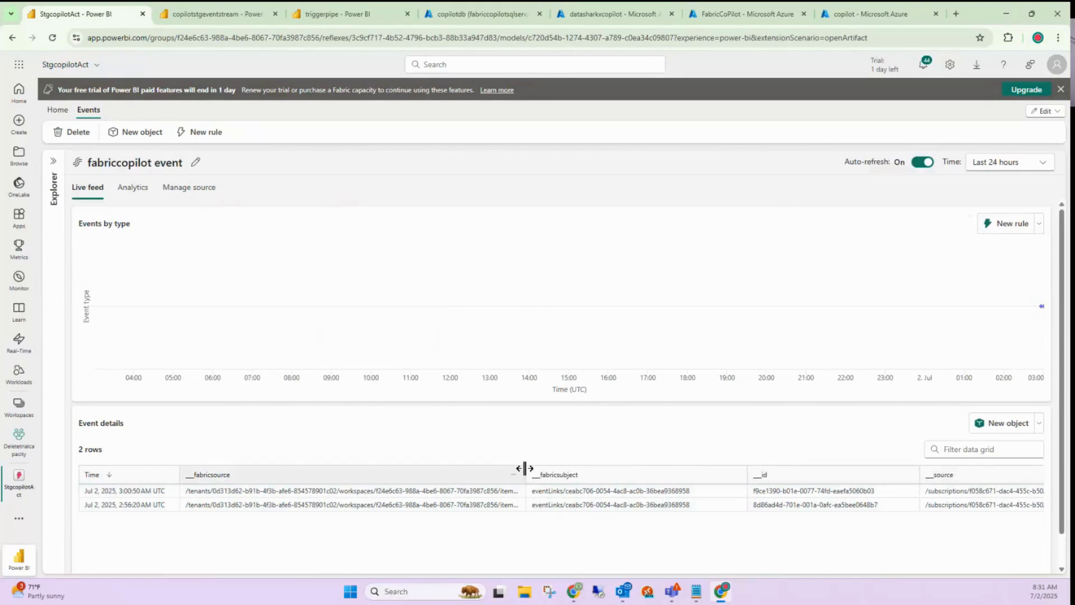
pyautogui.moveTo(525, 474); pyautogui.dragTo(283, 480)
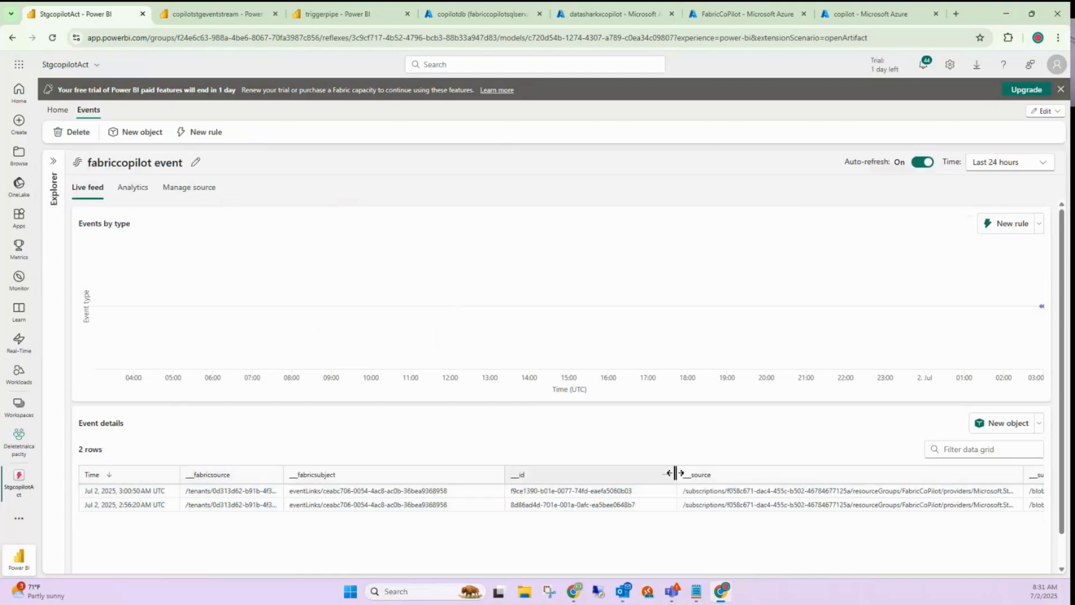
pyautogui.moveTo(676, 474); pyautogui.dragTo(459, 492)
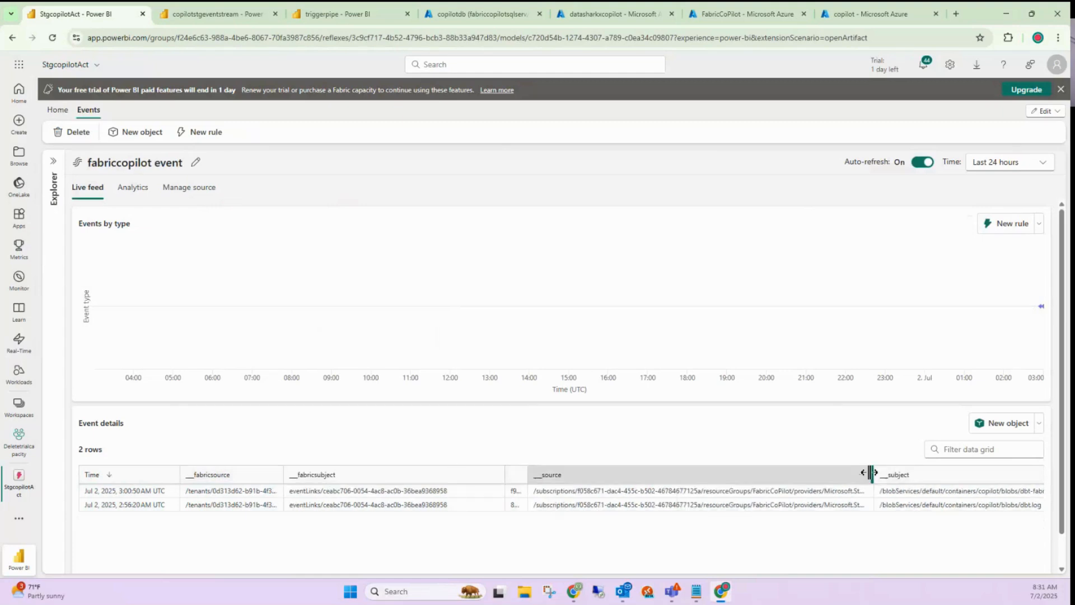
pyautogui.moveTo(870, 474); pyautogui.dragTo(702, 500)
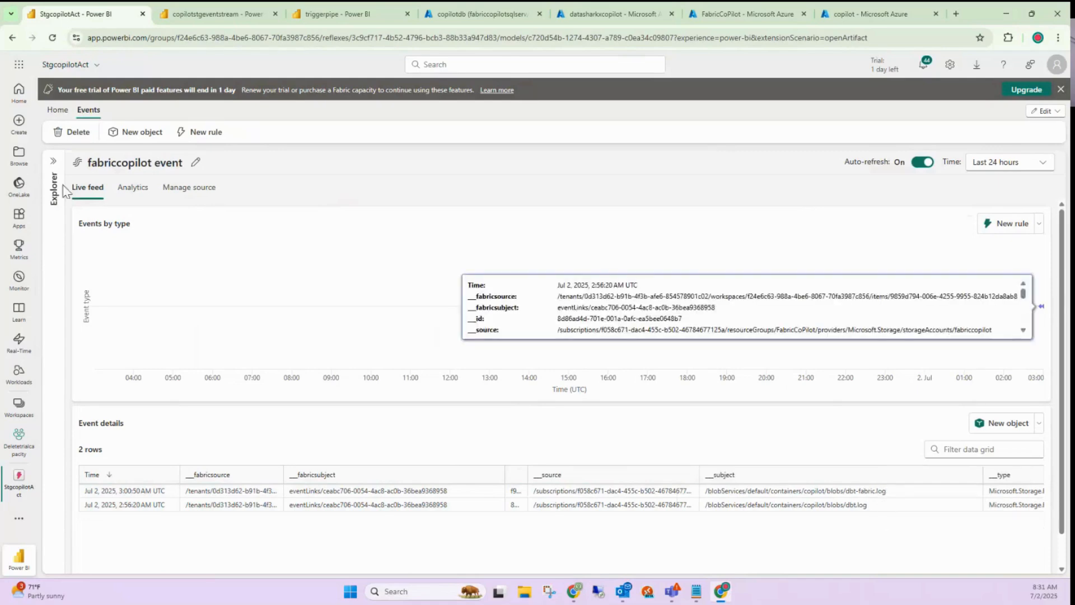
# Review the activation history and projected activations of the fabriccopilot alert
pyautogui.click(53, 162)
pyautogui.click(115, 251)
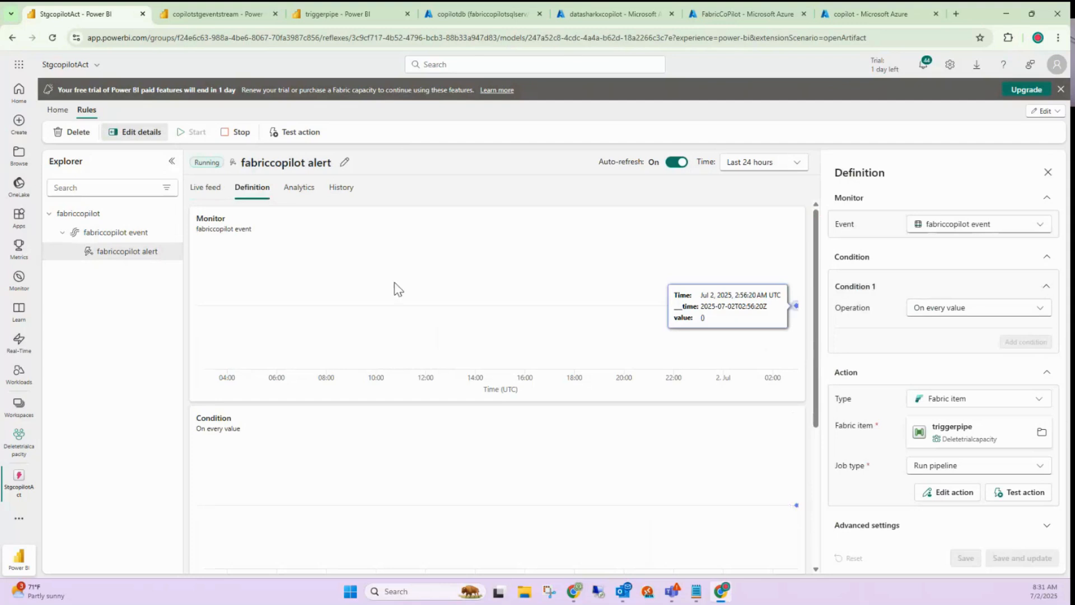
pyautogui.click(342, 190)
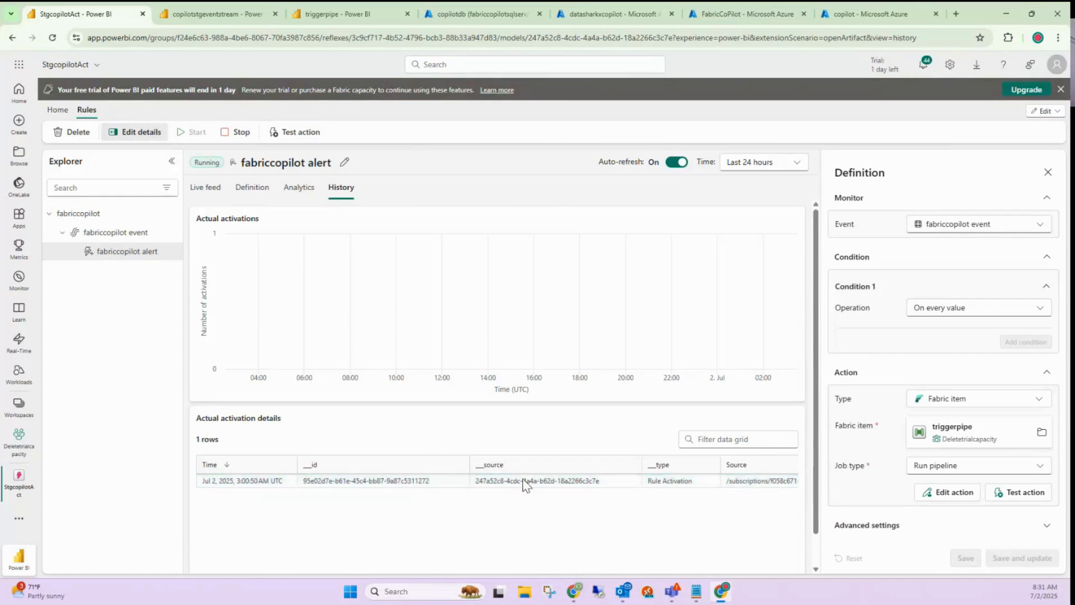
pyautogui.click(290, 192)
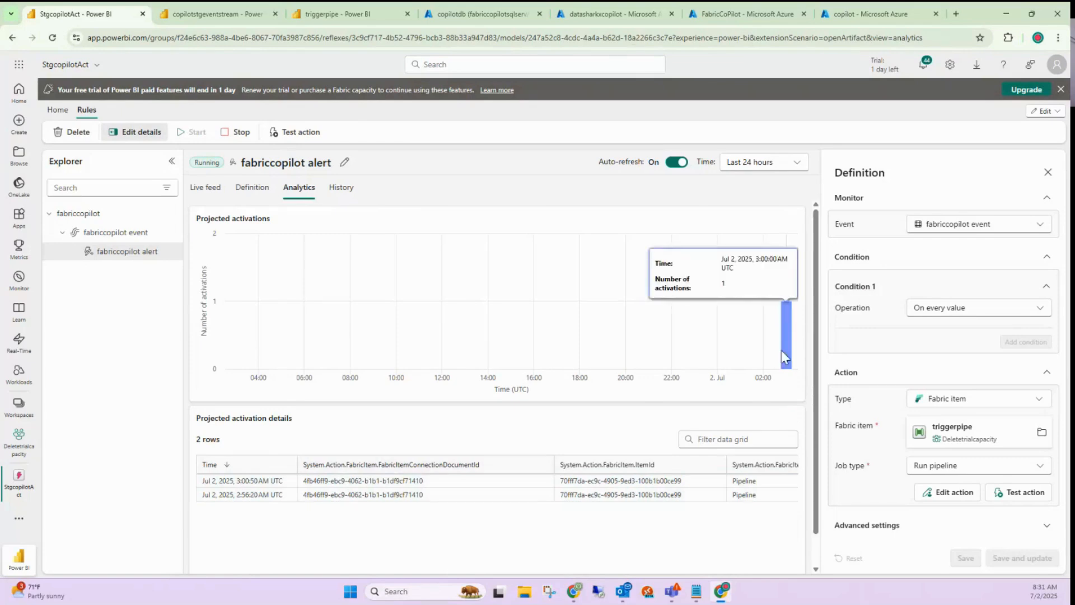
# Check the recent runs of triggerpipe for a run started by the blob upload and close the list
pyautogui.click(347, 14)
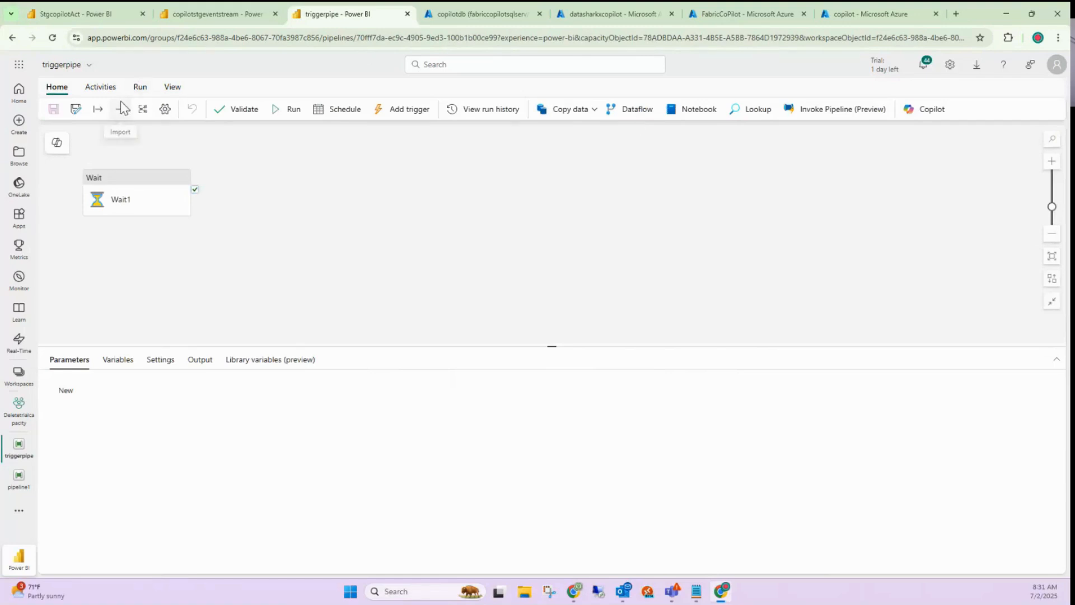
pyautogui.click(473, 111)
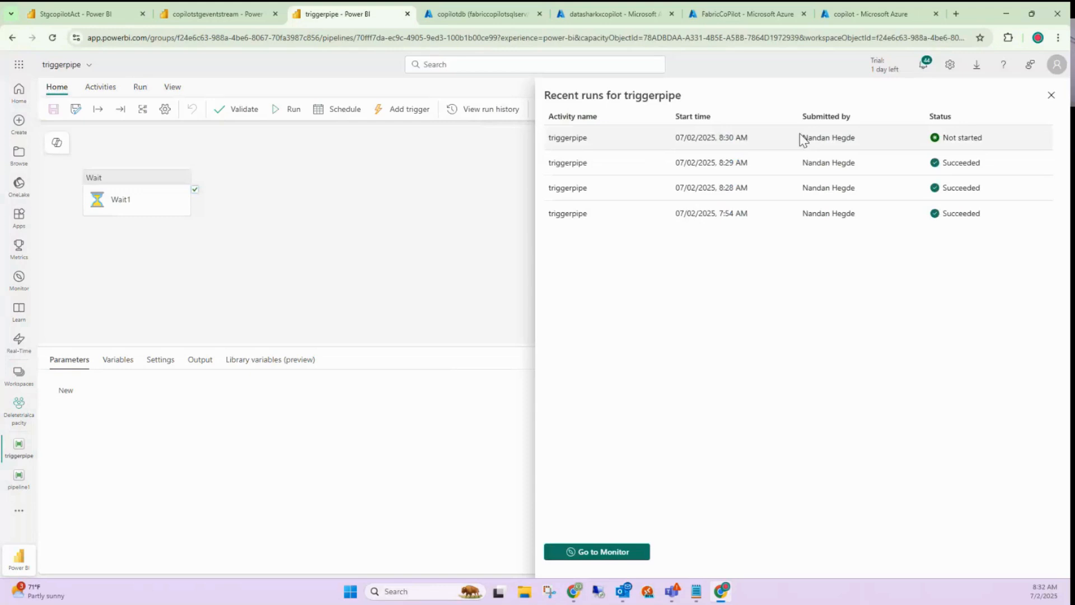
pyautogui.click(1053, 97)
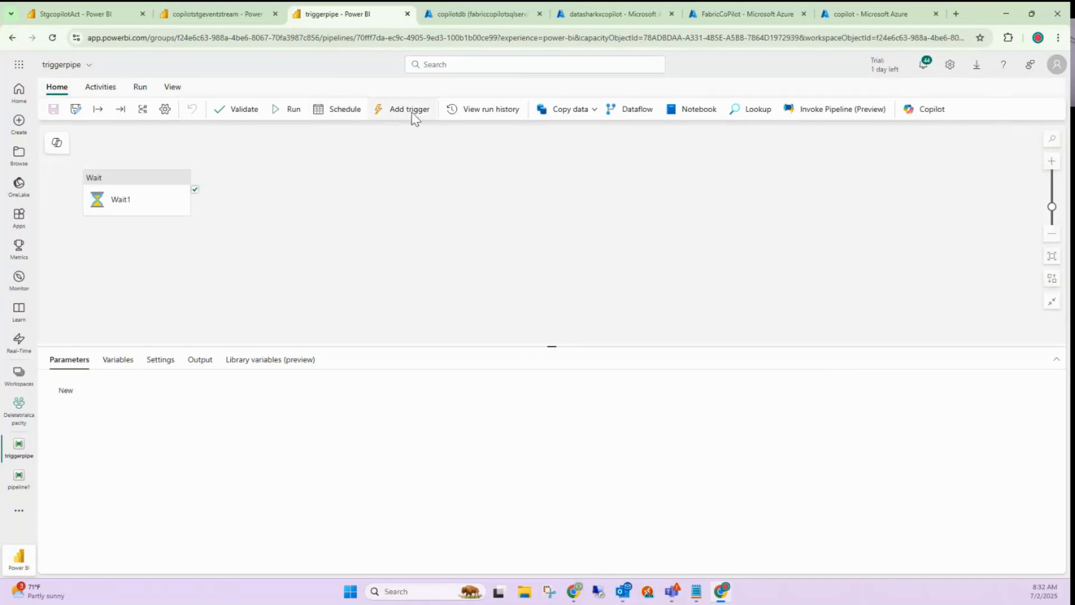
# Begin another triggerpipe trigger on Azure Blob Storage events from the connected fabriccopilot/copilotstgeventstream account, adding an empty filter condition
pyautogui.click(427, 112)
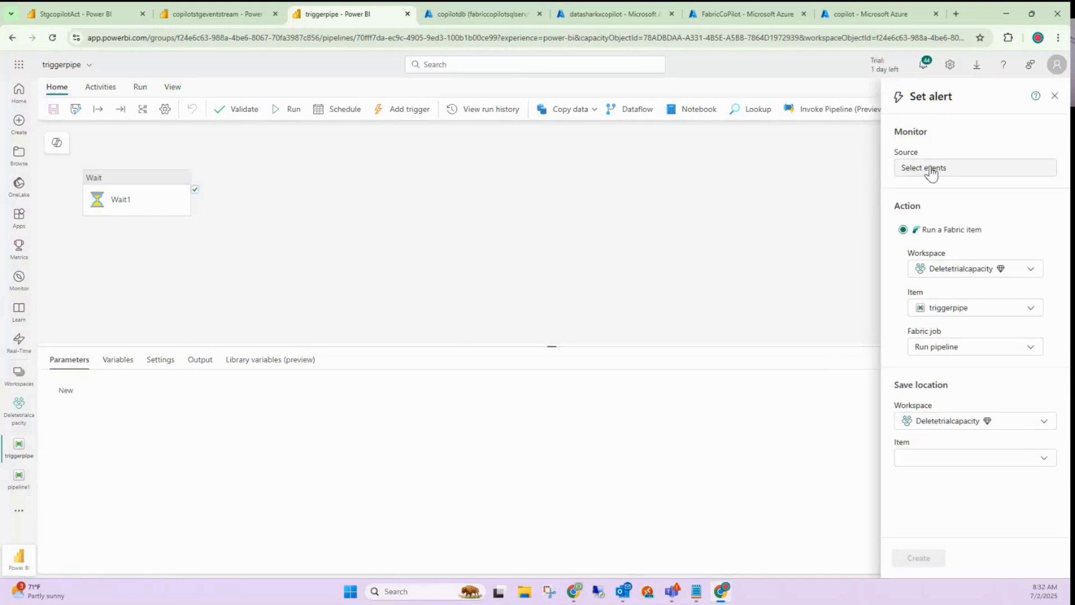
pyautogui.click(932, 170)
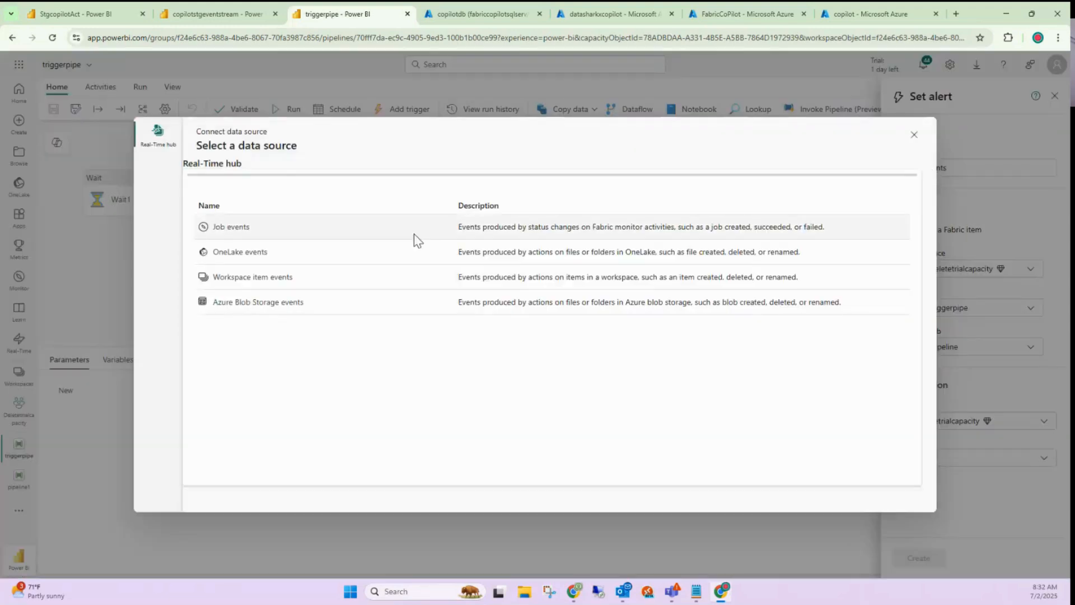
pyautogui.click(240, 302)
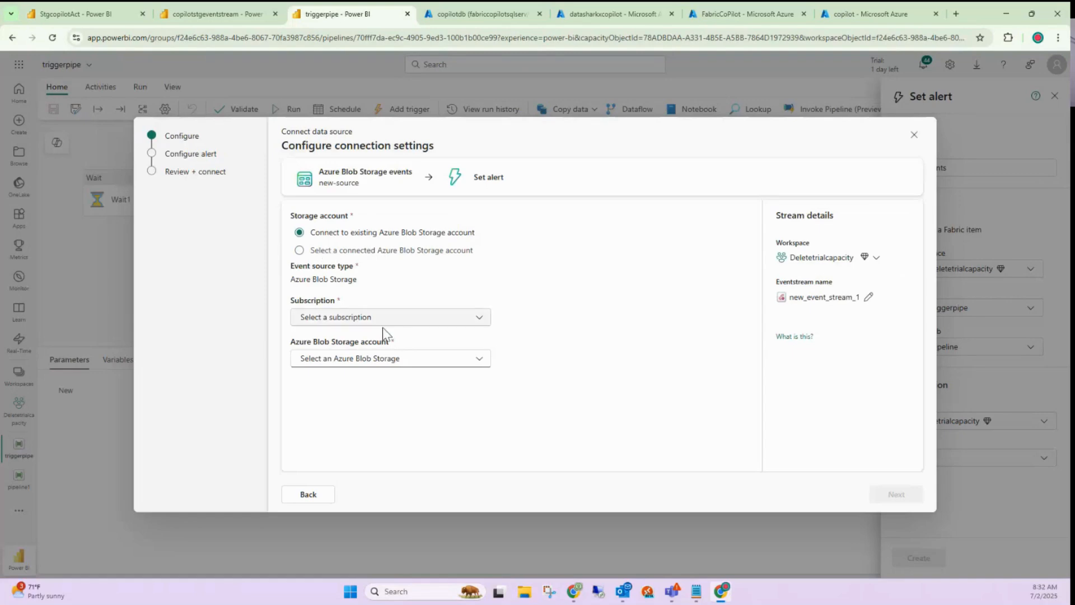
pyautogui.click(311, 251)
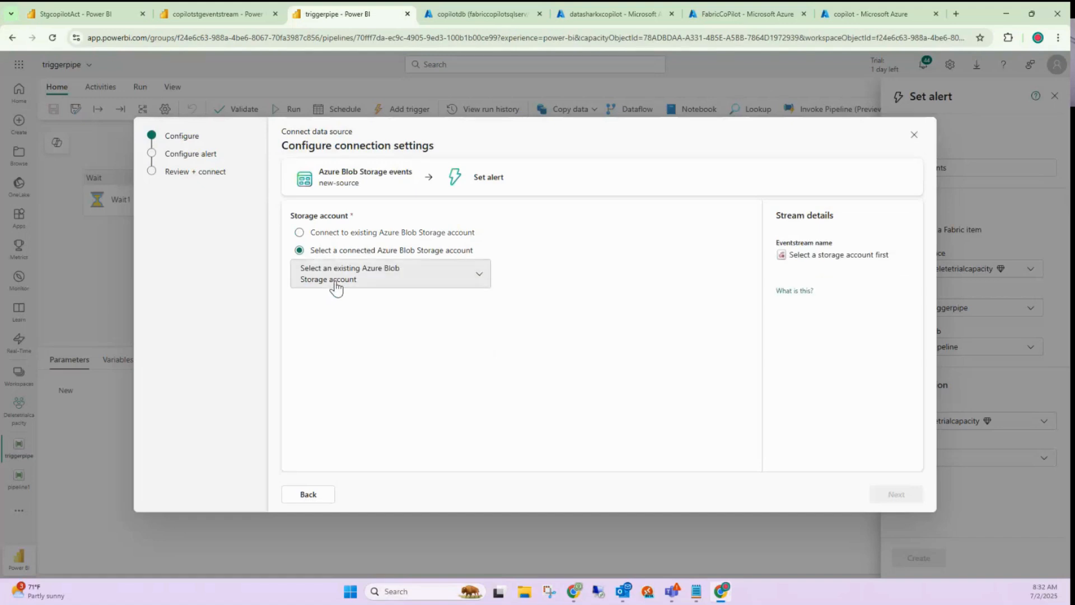
pyautogui.click(335, 286)
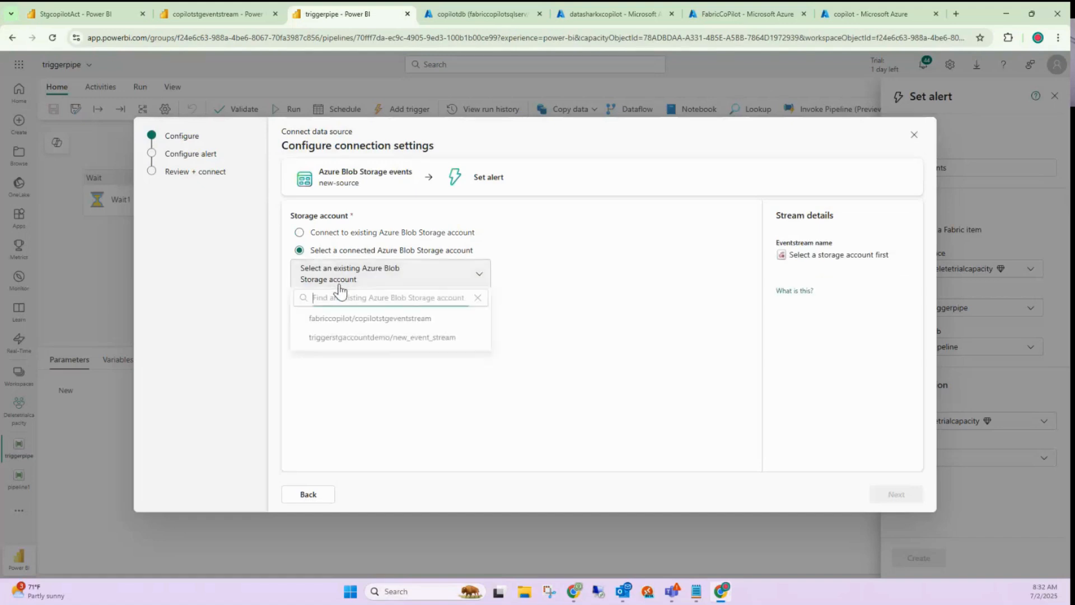
pyautogui.click(358, 322)
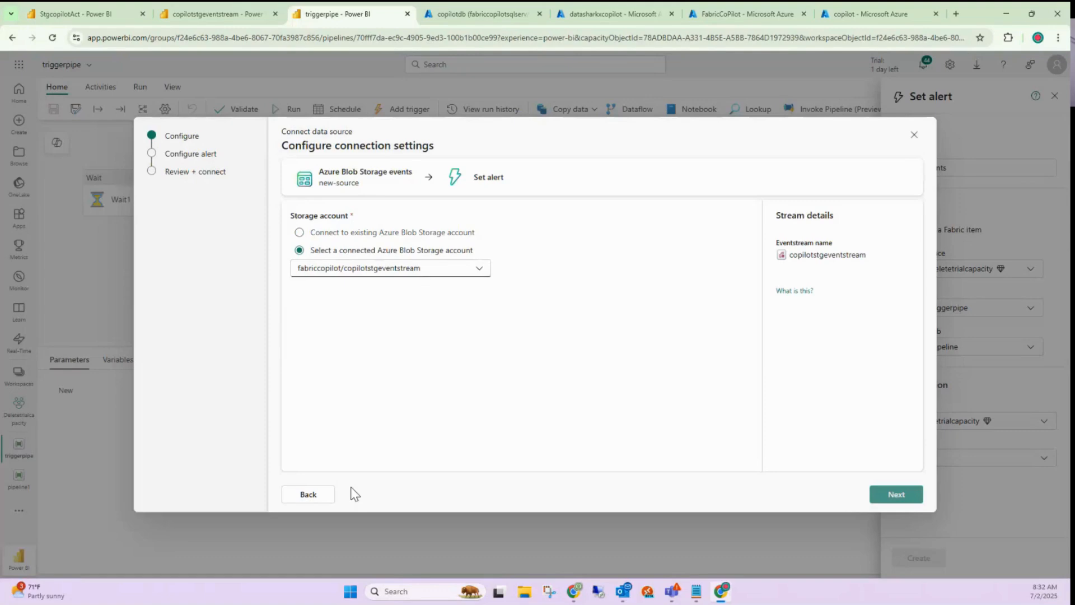
pyautogui.click(897, 496)
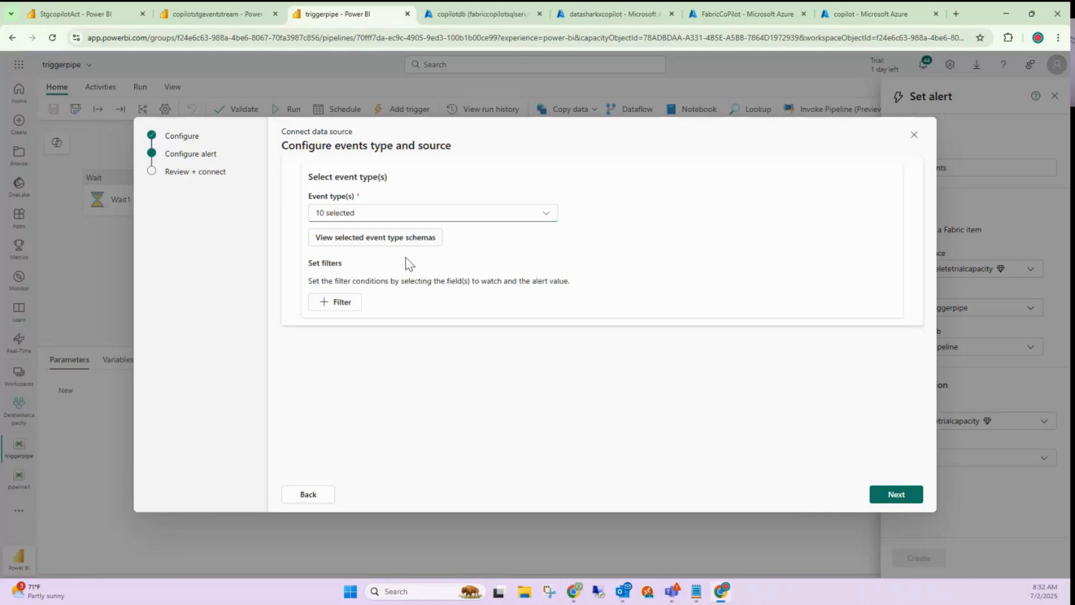
pyautogui.click(340, 304)
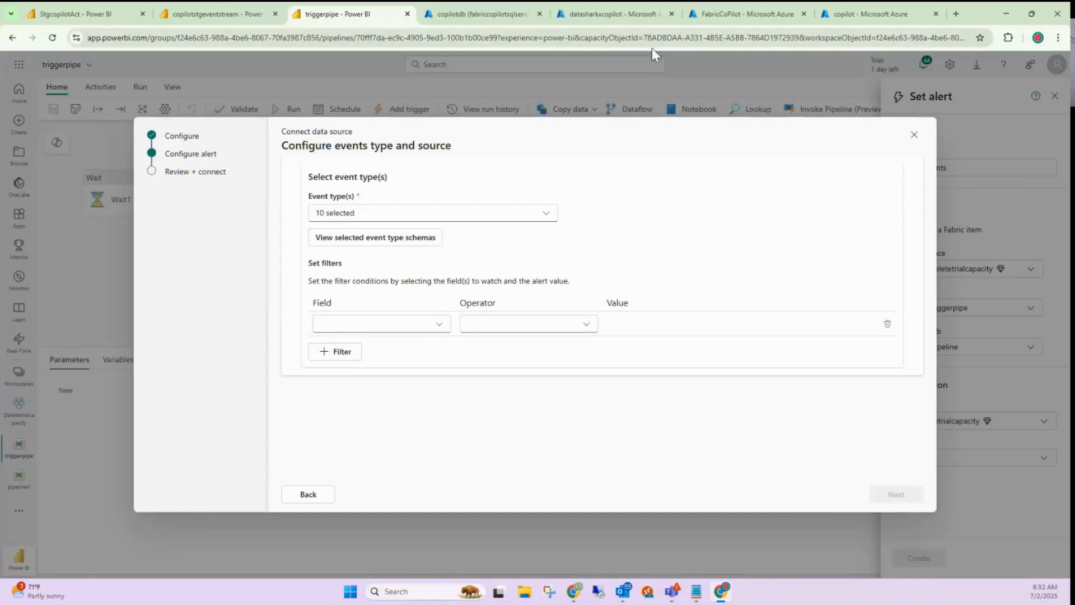
# Compare the files in the copilot container with the event rows previewed in copilotstgeventstream
pyautogui.moveTo(731, 18)
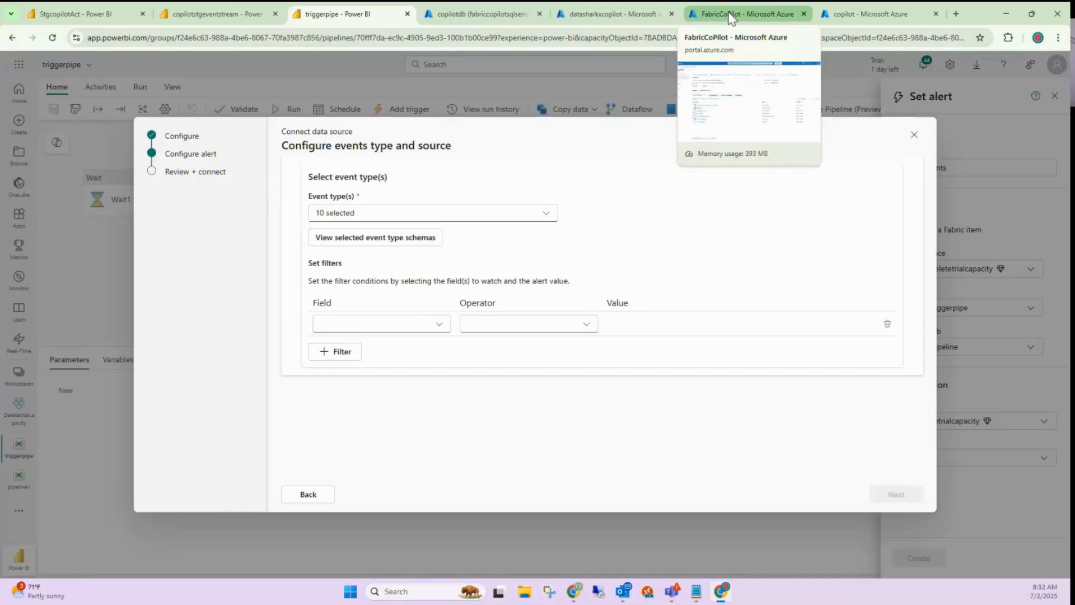
pyautogui.click(905, 16)
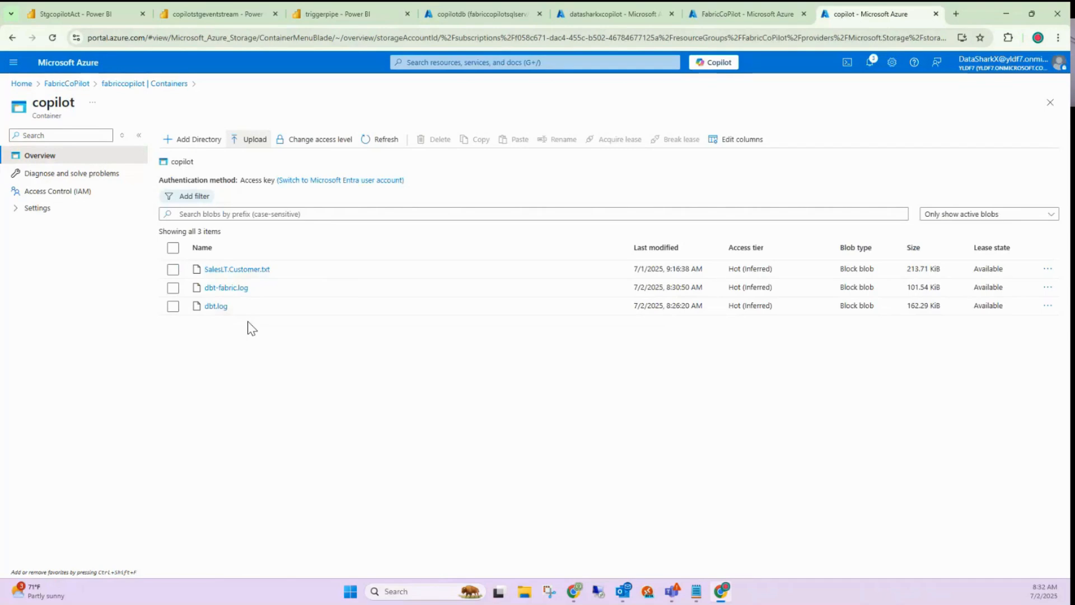
pyautogui.click(232, 16)
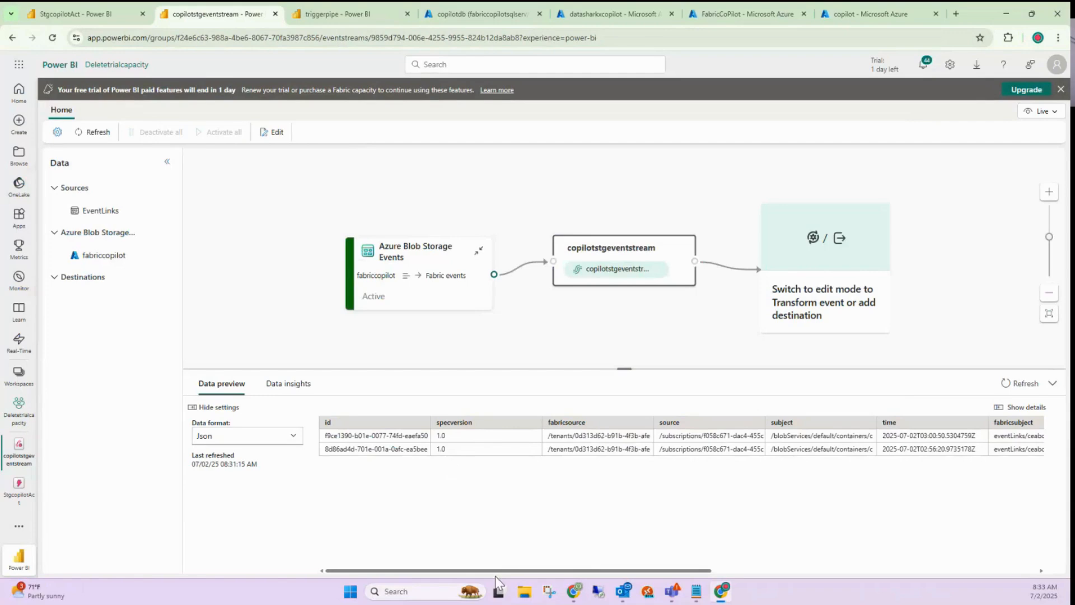
pyautogui.click(95, 217)
# Review the analytics of the fabriccopilot event and of its fabriccopilot alert in StgcopilotAct
pyautogui.click(110, 12)
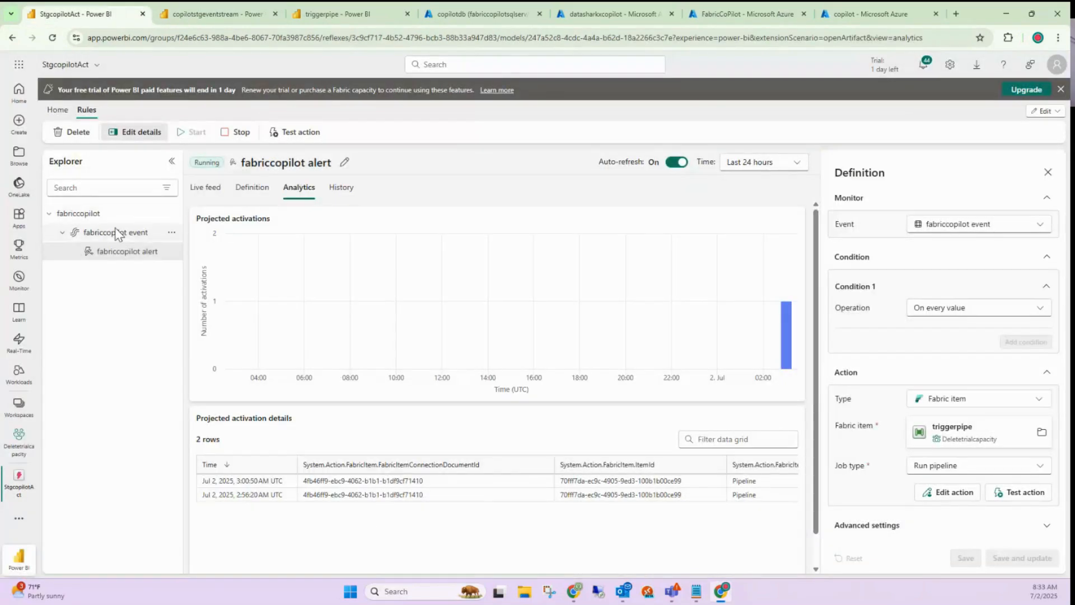
pyautogui.click(117, 233)
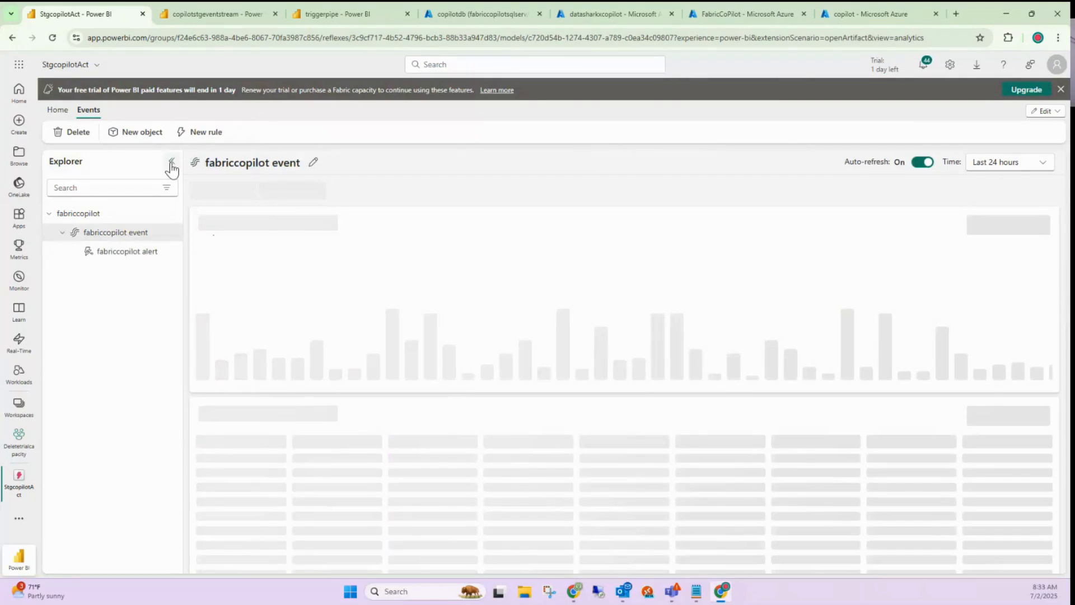
pyautogui.click(171, 163)
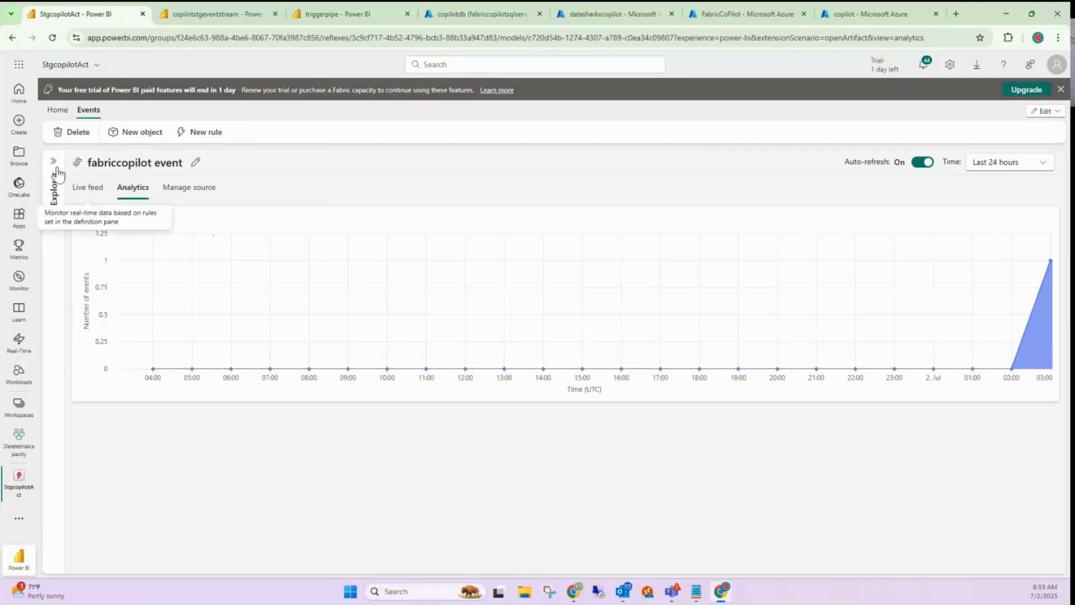
pyautogui.click(58, 174)
pyautogui.click(115, 253)
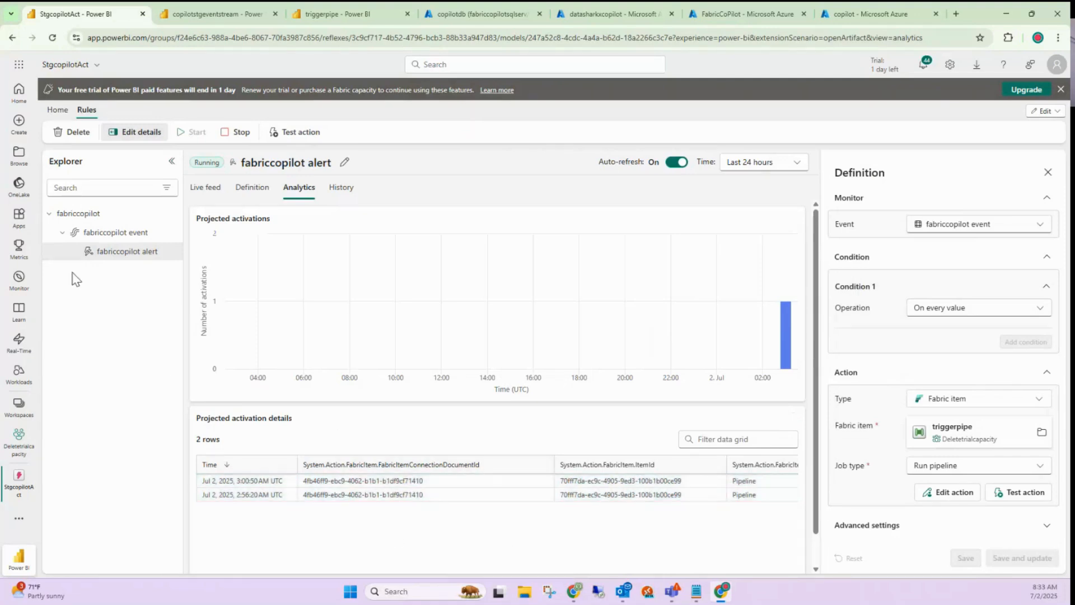
pyautogui.click(103, 217)
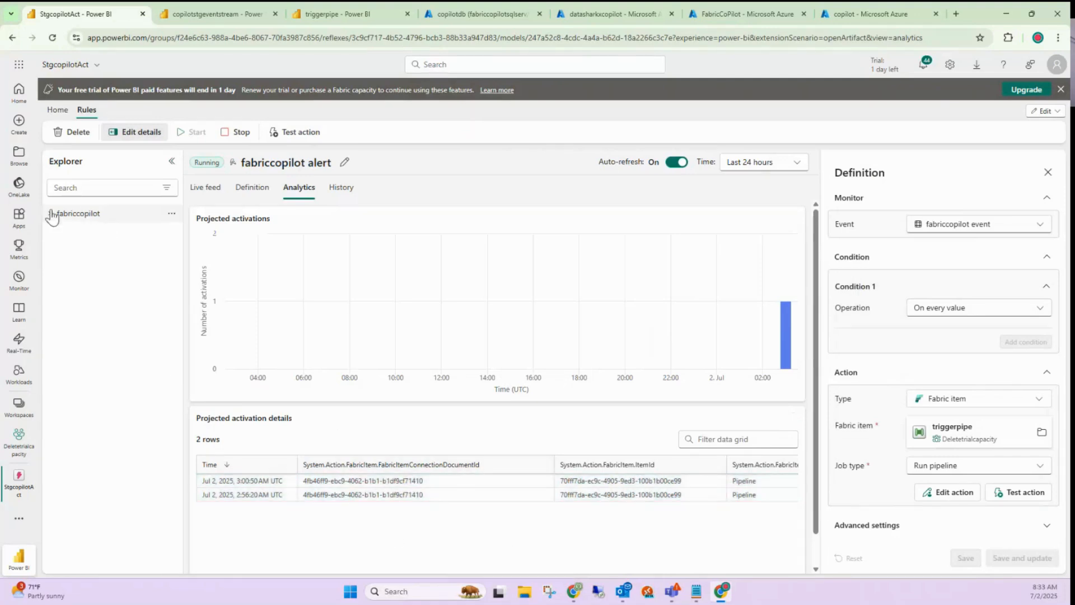
pyautogui.click(50, 213)
# Examine the fabriccopilot event's live feed, narrowing the columns before the subject column to read the blob paths of both events
pyautogui.click(107, 232)
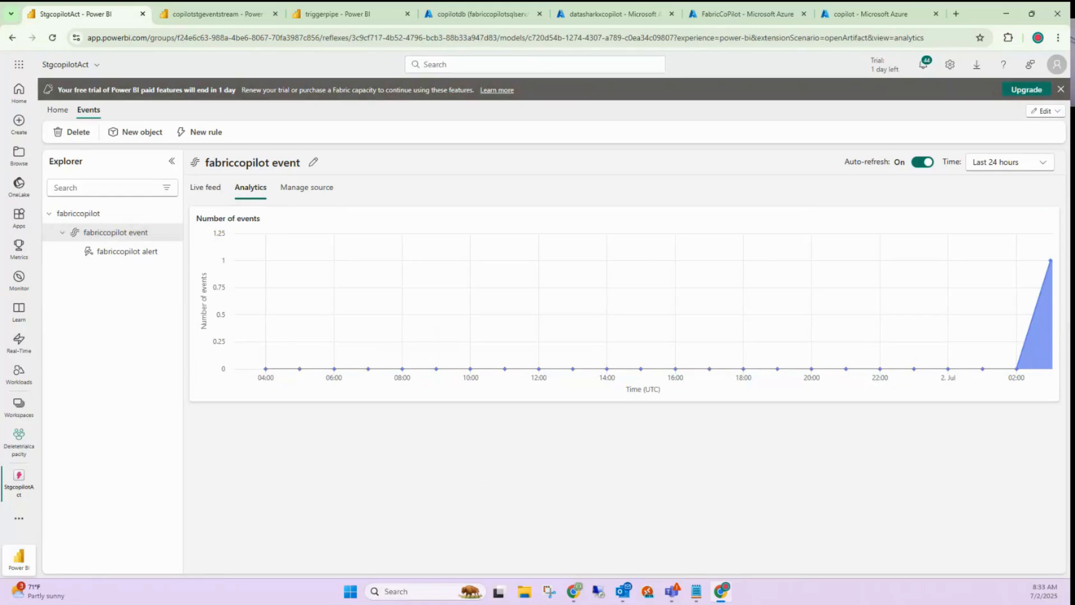
pyautogui.click(207, 190)
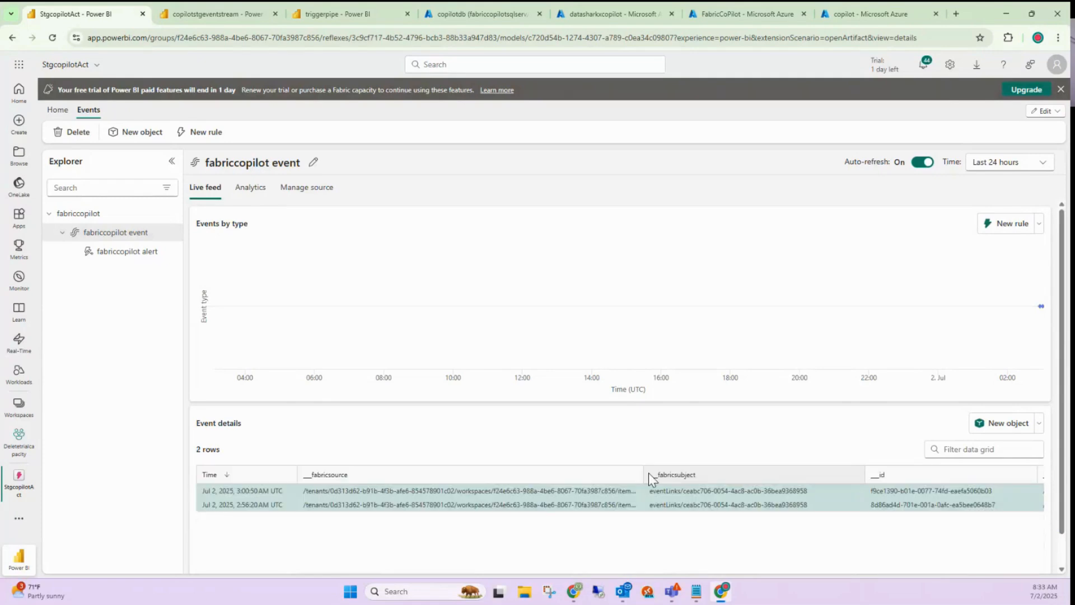
pyautogui.moveTo(643, 469); pyautogui.dragTo(375, 473)
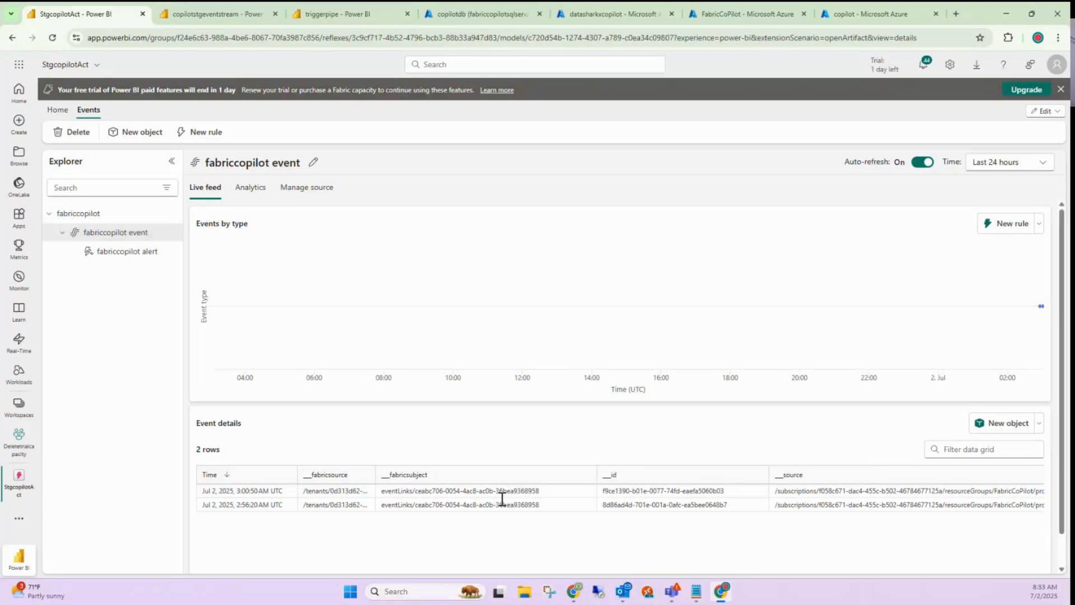
pyautogui.moveTo(769, 476); pyautogui.dragTo(398, 476)
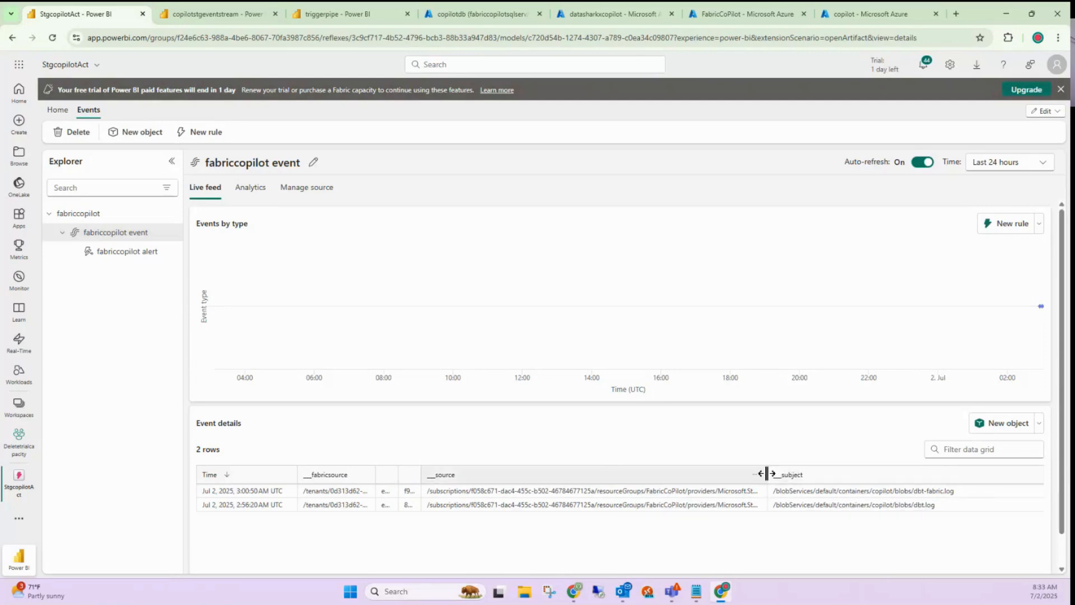
pyautogui.moveTo(766, 474); pyautogui.dragTo(597, 475)
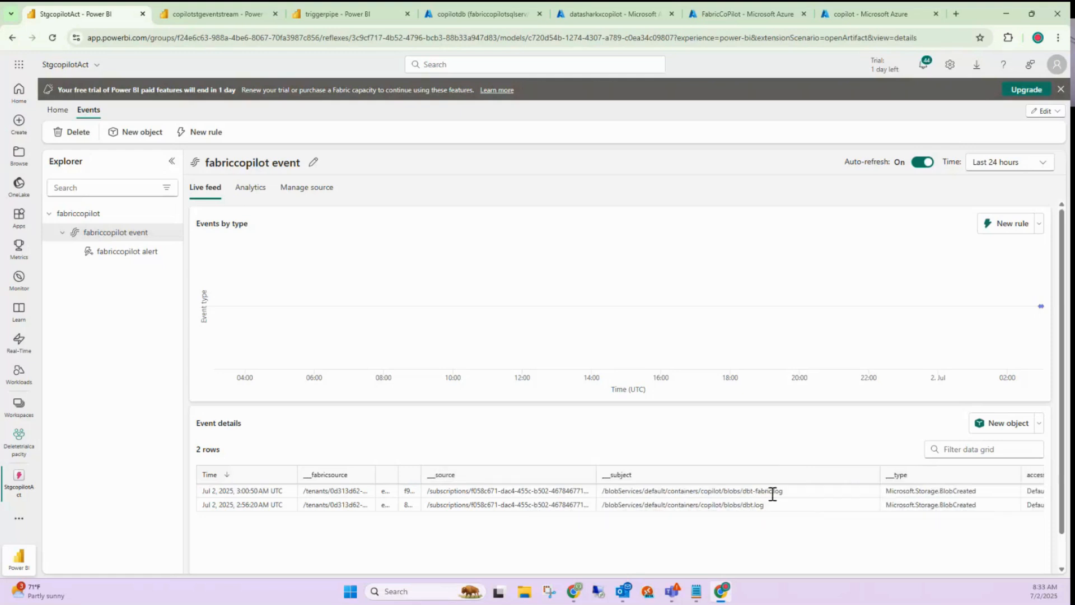
pyautogui.moveTo(793, 496); pyautogui.dragTo(601, 496)
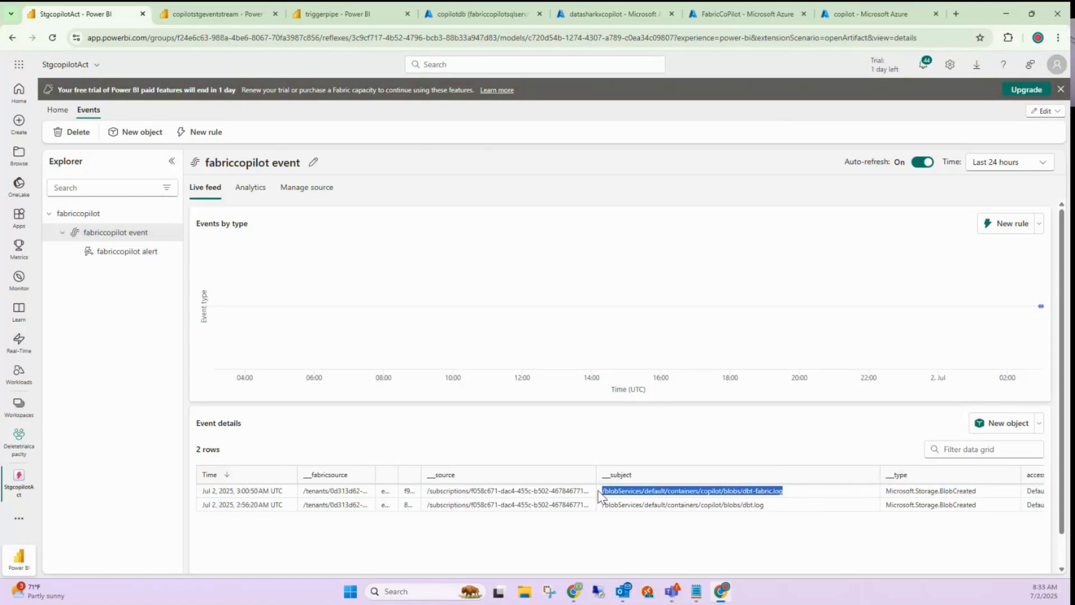
pyautogui.doubleClick(753, 505)
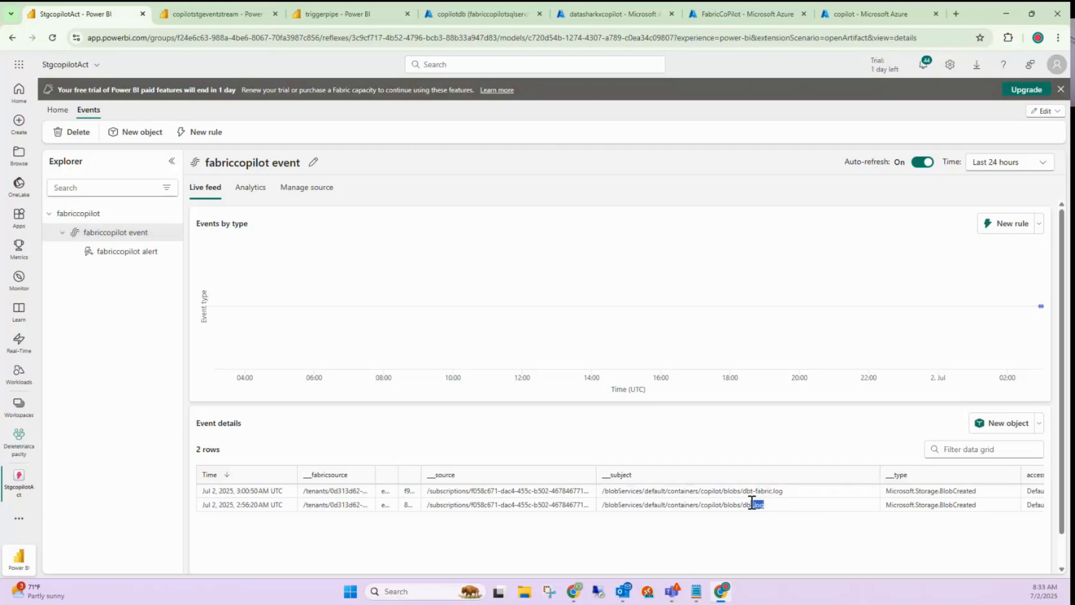
pyautogui.moveTo(752, 504); pyautogui.dragTo(628, 505)
pyautogui.moveTo(791, 492); pyautogui.dragTo(740, 483)
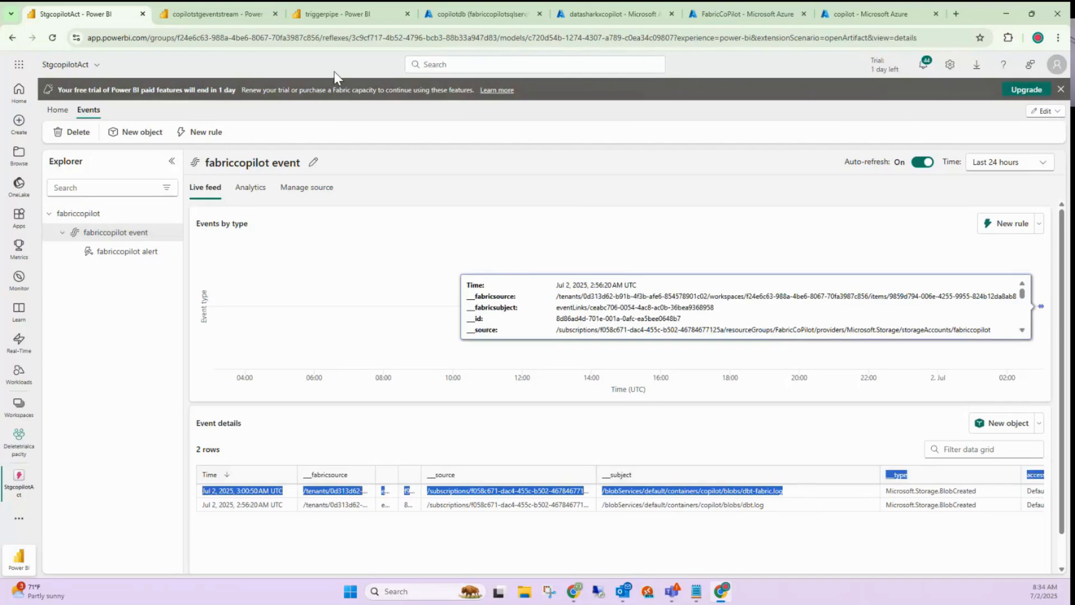
# Compare the filter fields offered in the triggerpipe trigger setup with the subject column of the fabriccopilot event details
pyautogui.click(342, 14)
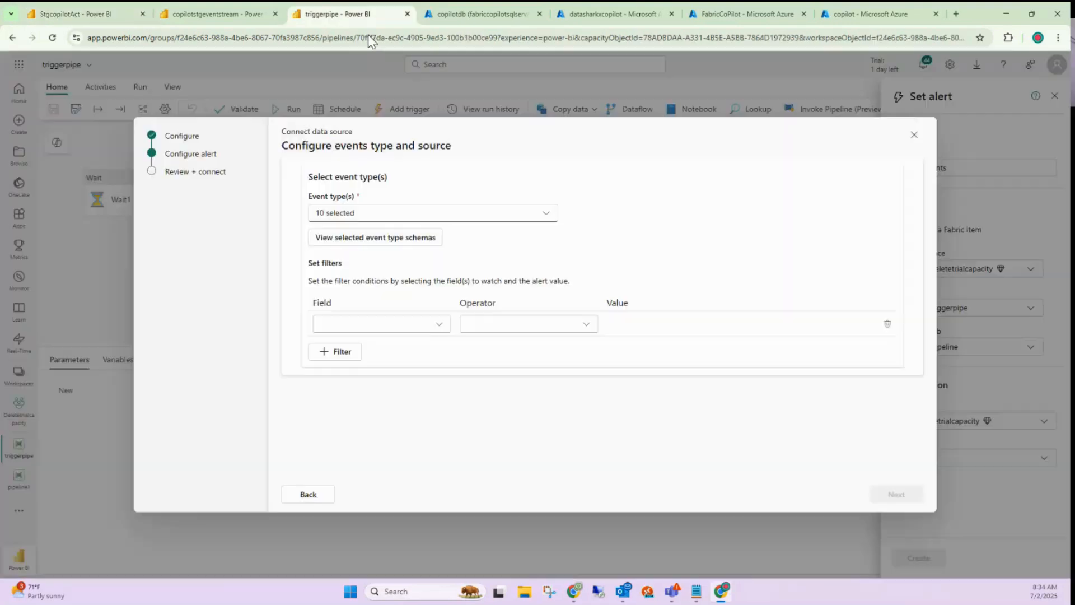
pyautogui.click(434, 326)
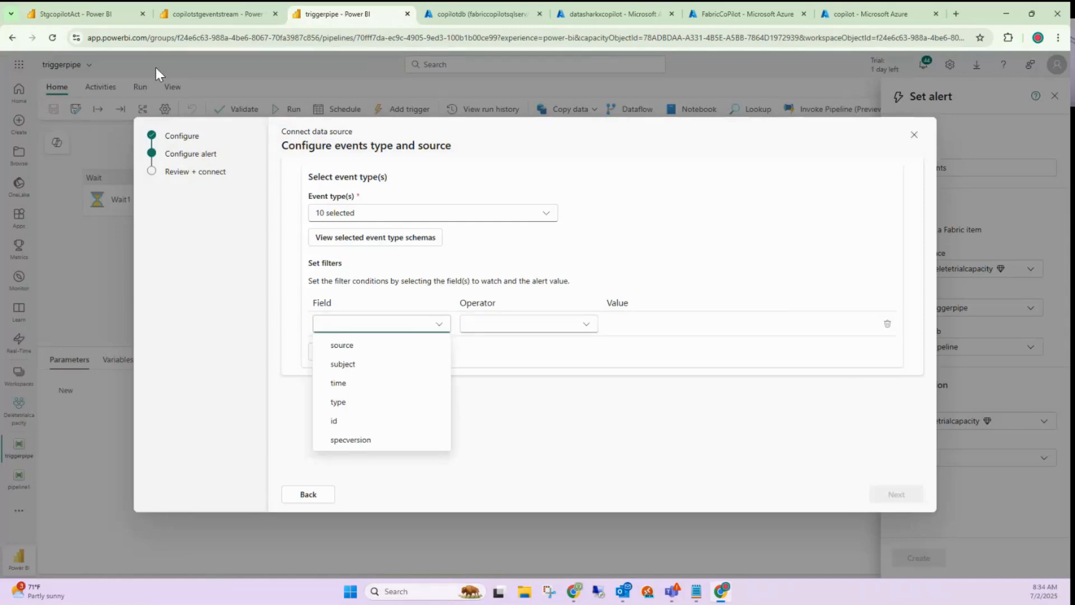
pyautogui.click(216, 14)
pyautogui.click(75, 14)
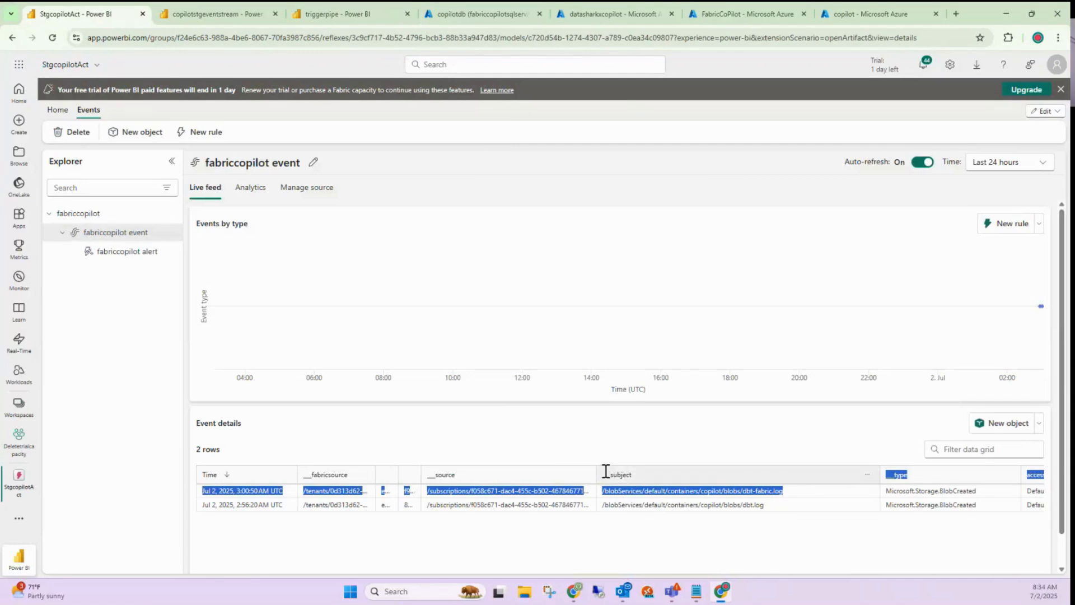
pyautogui.moveTo(611, 475); pyautogui.dragTo(646, 474)
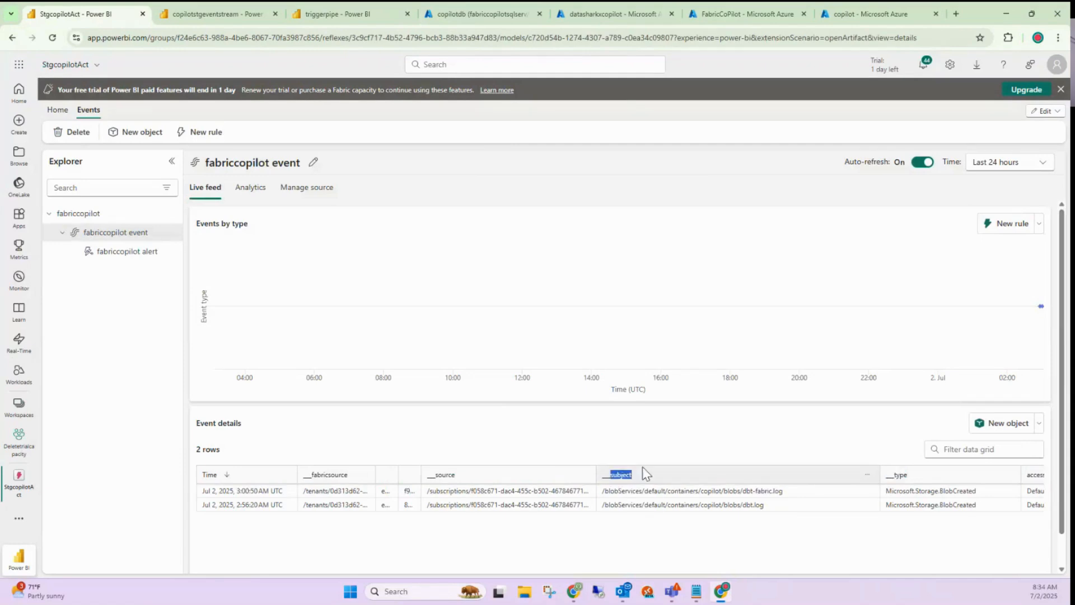
# Try a filter condition in the triggerpipe trigger setup for a subject whose string ends with .xlsx
pyautogui.click(382, 15)
pyautogui.click(397, 325)
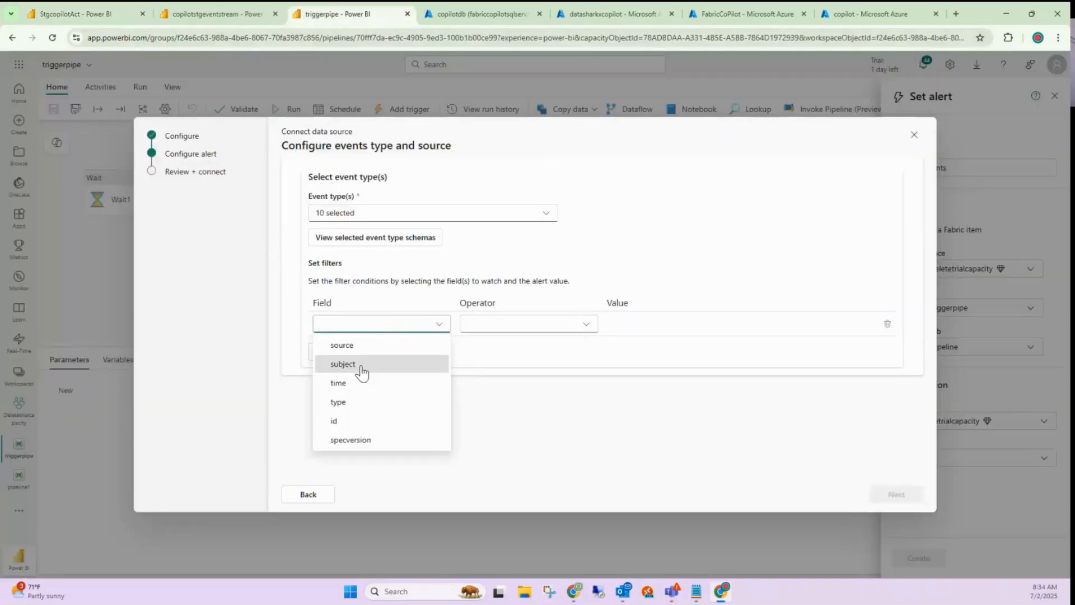
pyautogui.click(362, 364)
pyautogui.click(499, 335)
pyautogui.click(499, 331)
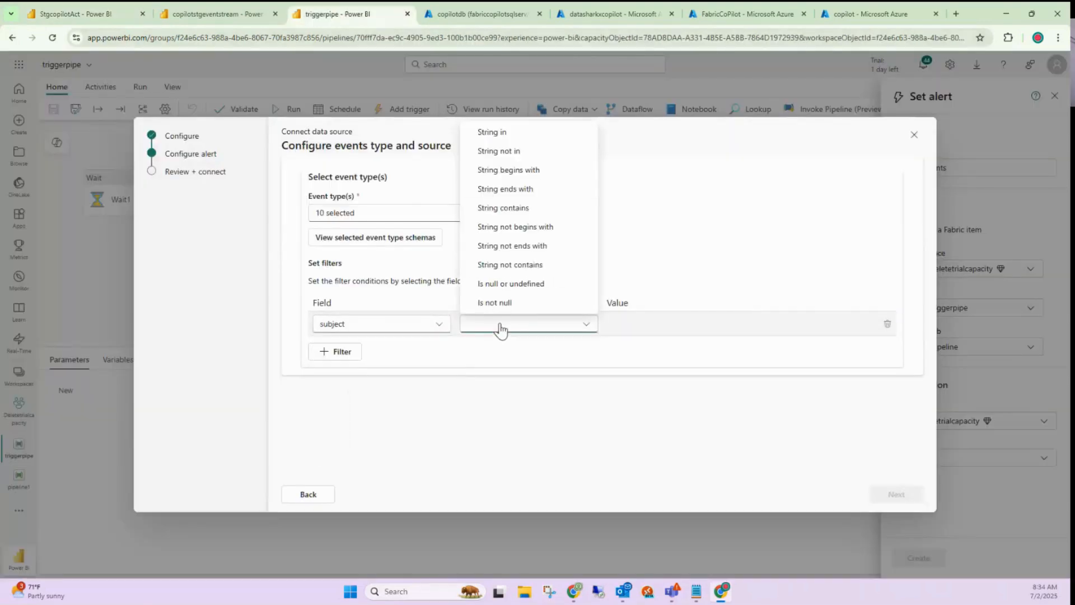
pyautogui.click(528, 190)
pyautogui.click(623, 321)
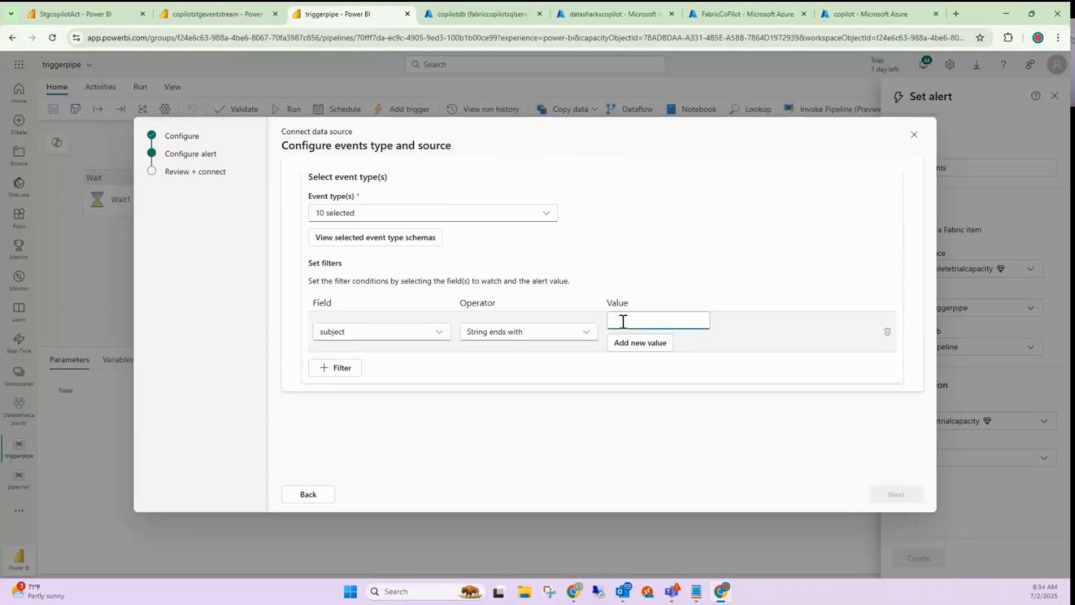
pyautogui.write('.xlsx')
# Recheck the event subjects in StgcopilotAct, and discard the Azure Blob Storage event configuration for triggerpipe
pyautogui.click(79, 8)
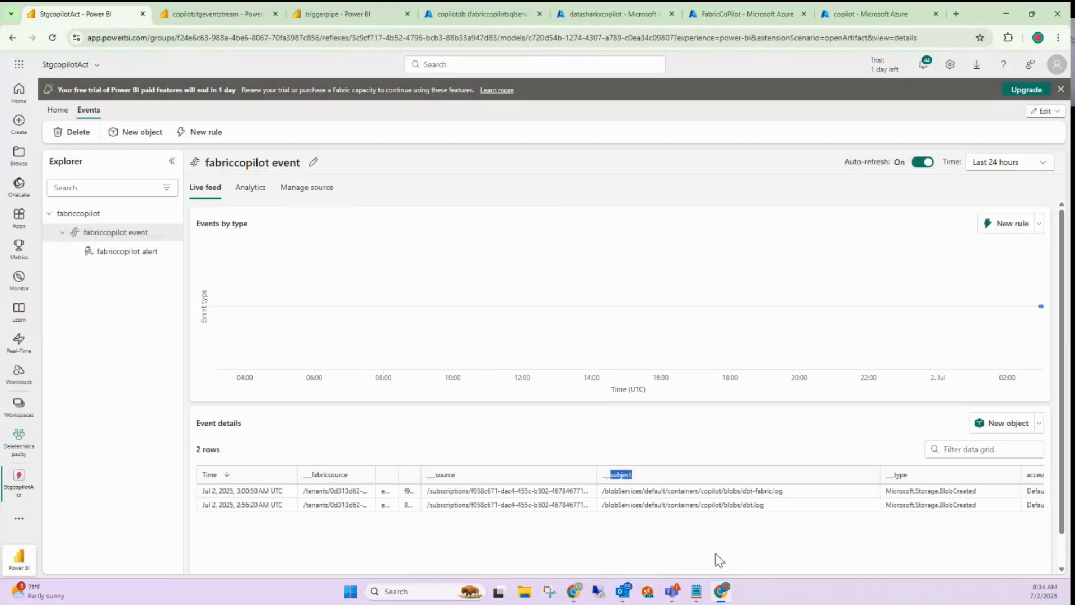
pyautogui.click(336, 13)
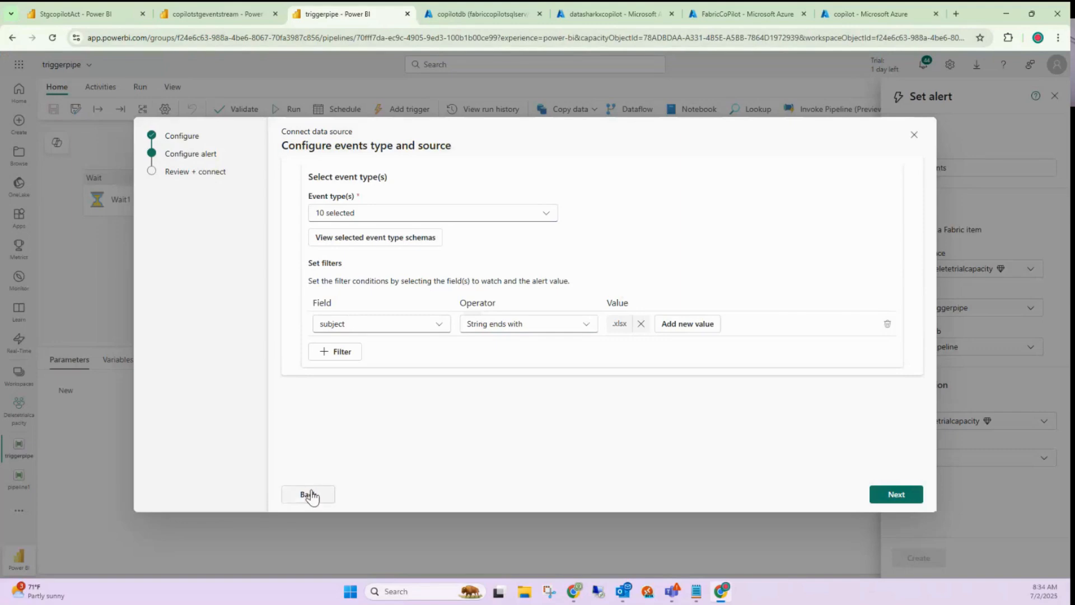
pyautogui.click(914, 137)
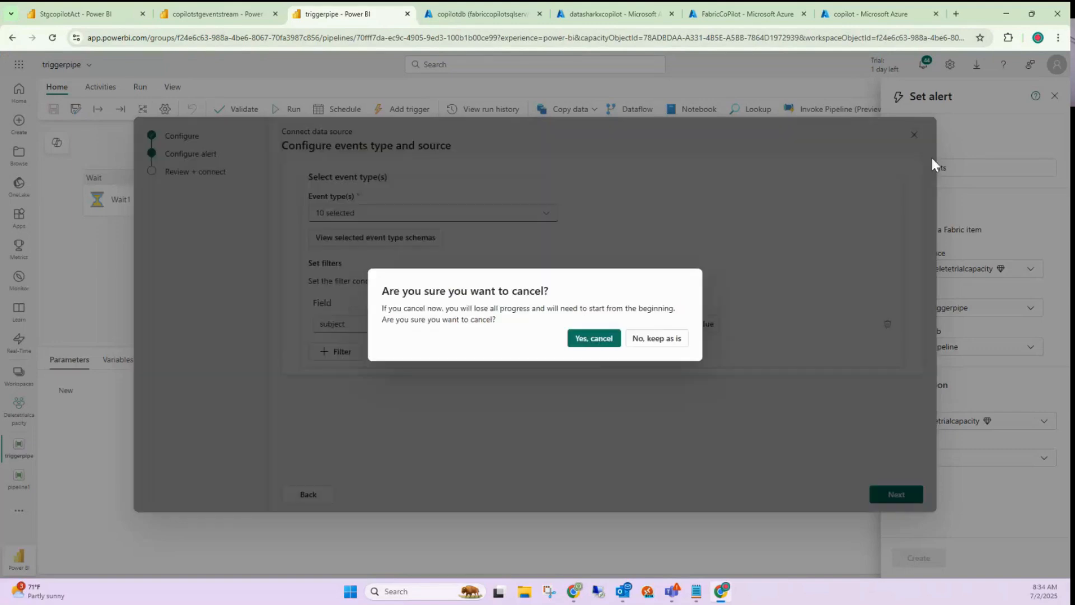
pyautogui.click(596, 340)
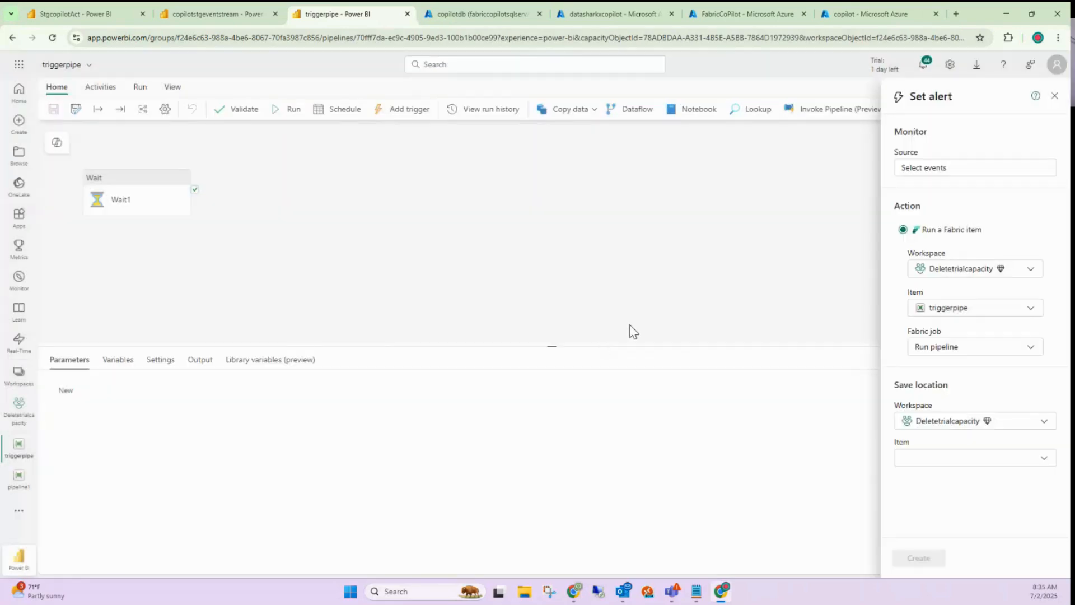
# Start a OneLake events source for the triggerpipe alert, keeping only the Microsoft.Fabric.OneLake.FileCreated event type
pyautogui.click(934, 170)
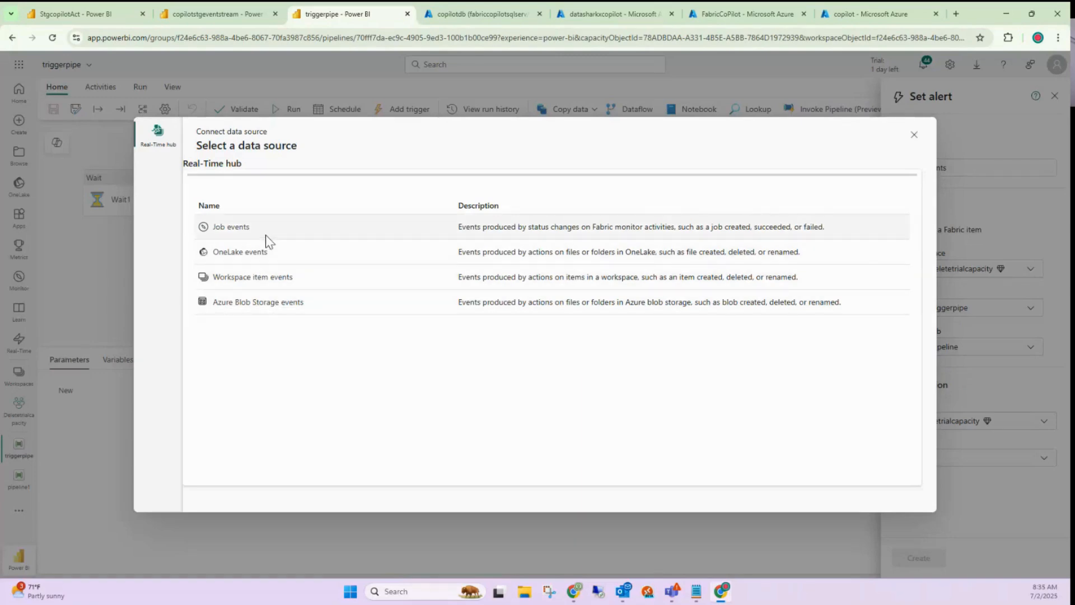
pyautogui.click(239, 251)
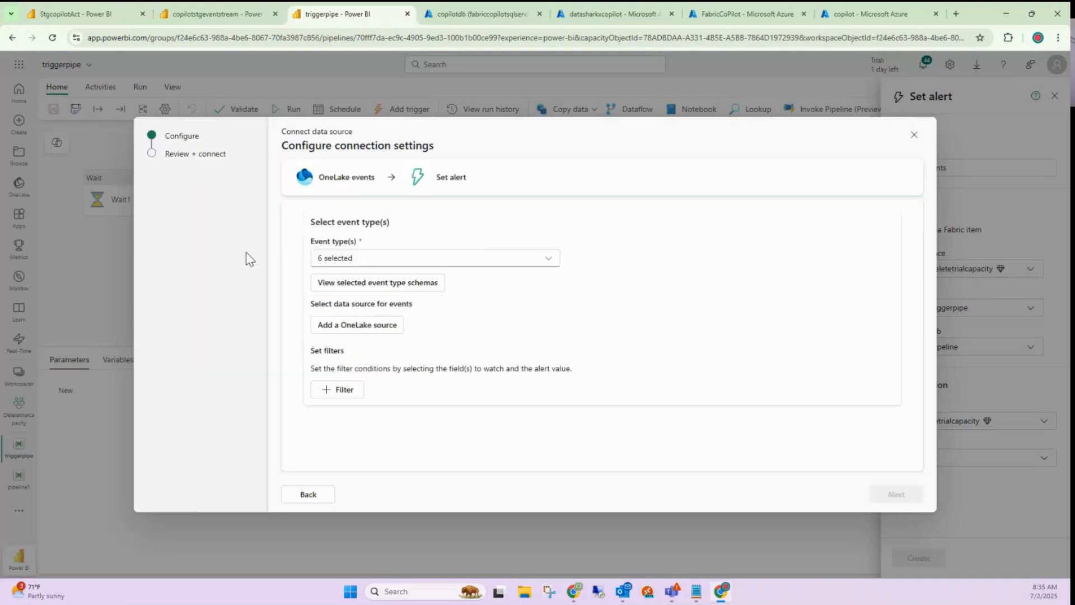
pyautogui.click(445, 258)
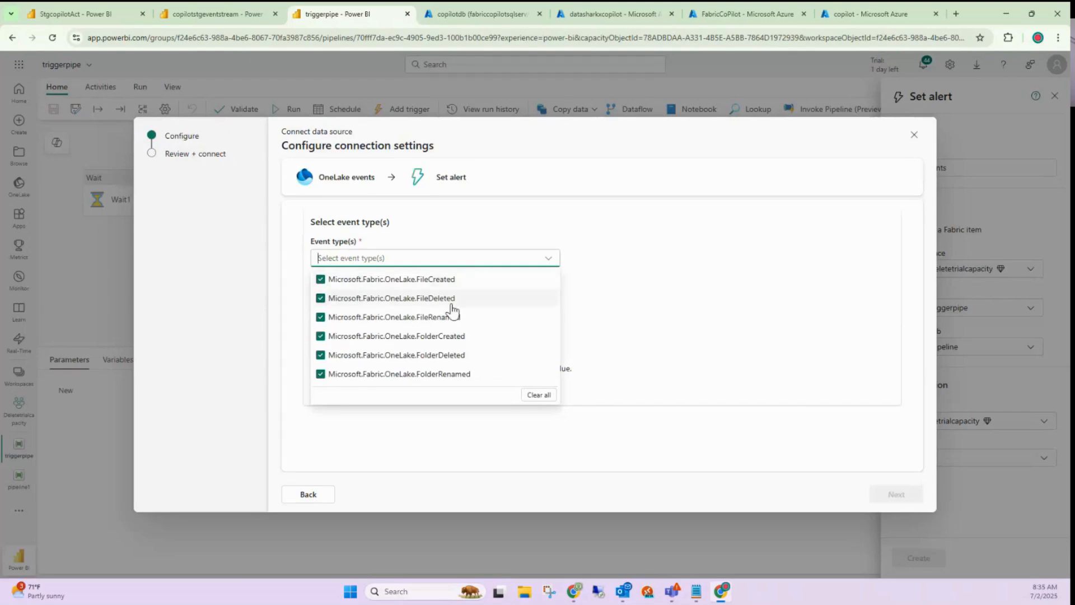
pyautogui.click(330, 298)
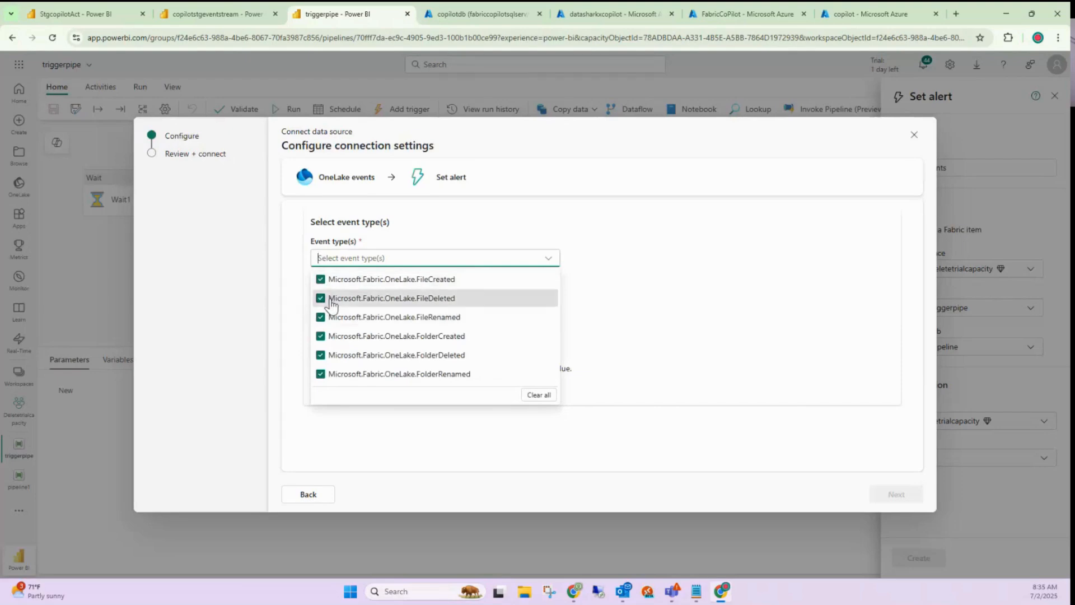
pyautogui.click(330, 317)
pyautogui.click(331, 336)
pyautogui.click(323, 355)
pyautogui.click(324, 374)
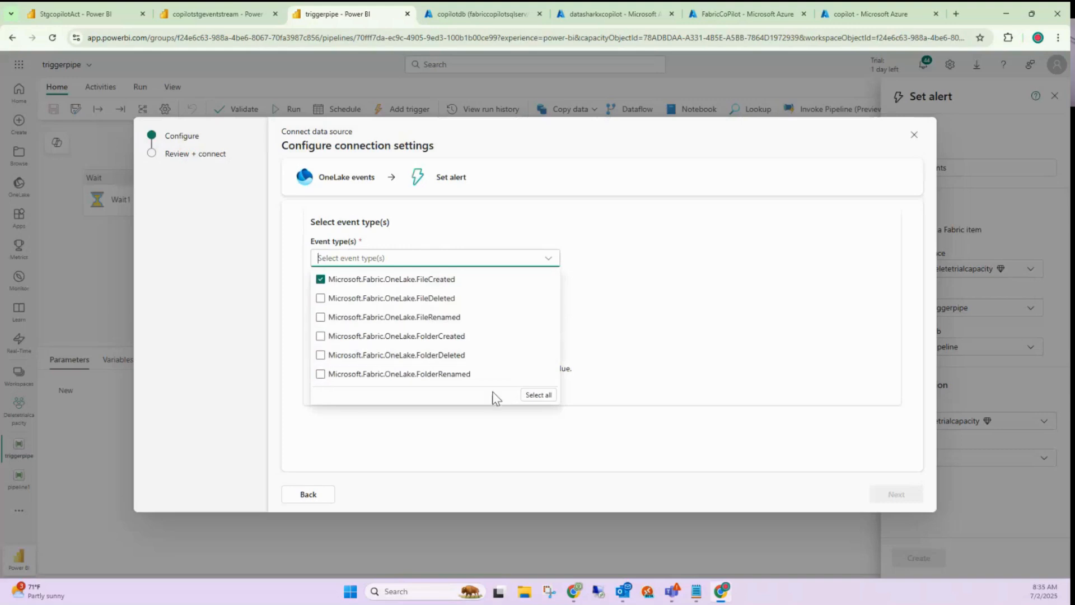
pyautogui.click(689, 337)
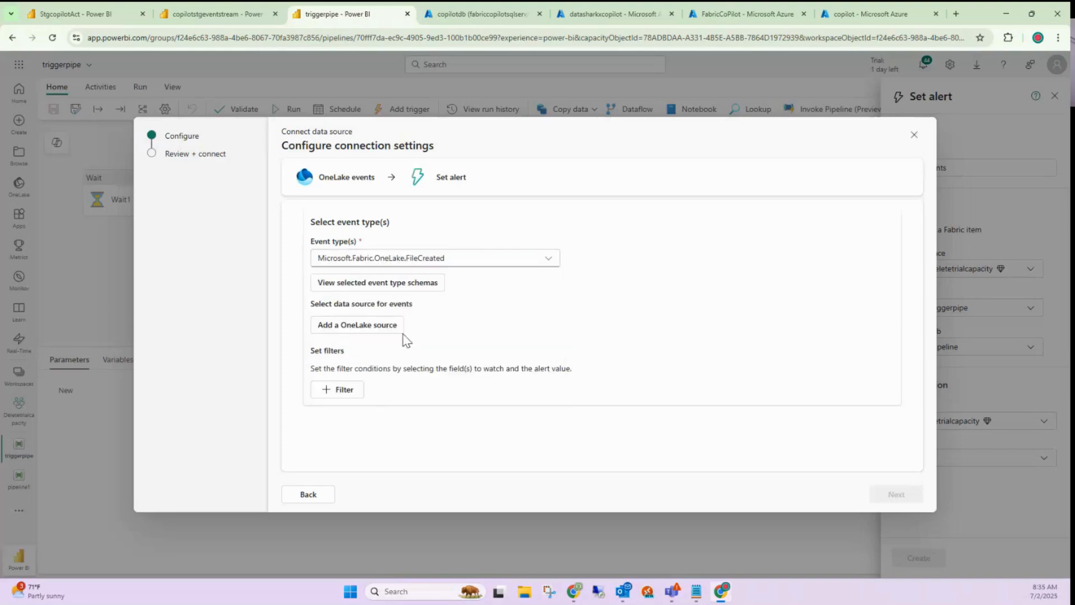
# Try to add the poclake lakehouse from the OneLake catalog as the event source, and cancel the selection
pyautogui.click(367, 329)
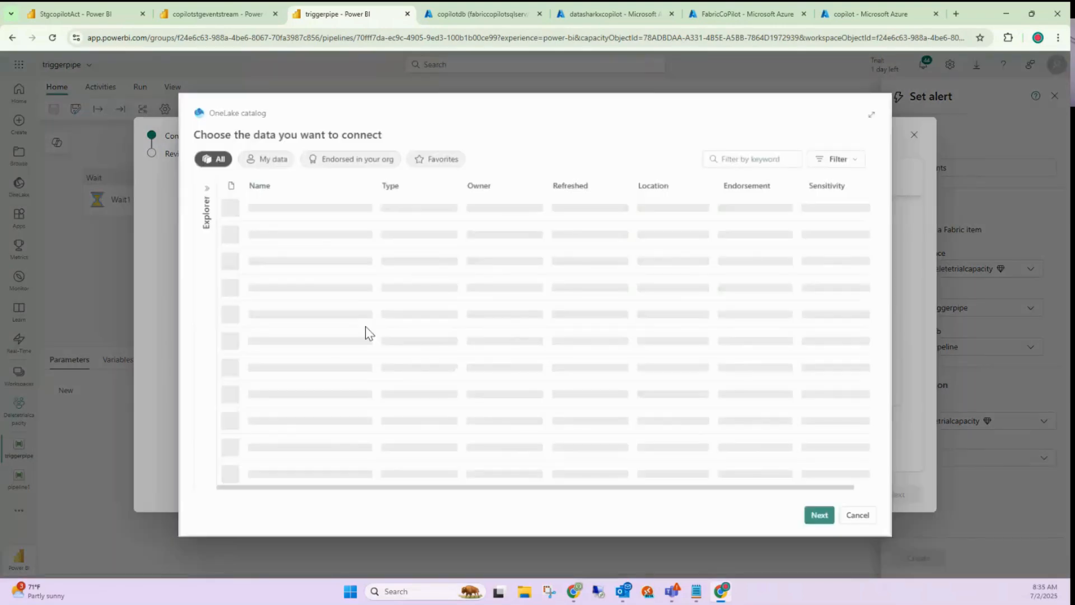
pyautogui.scroll(-10, 373, 336)
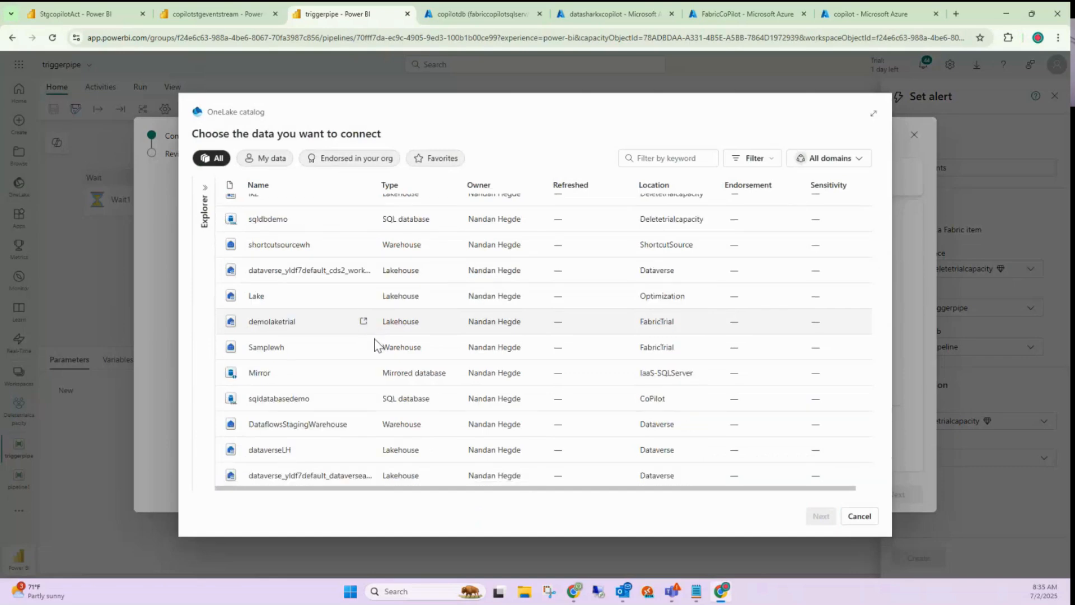
pyautogui.scroll(2, 375, 343)
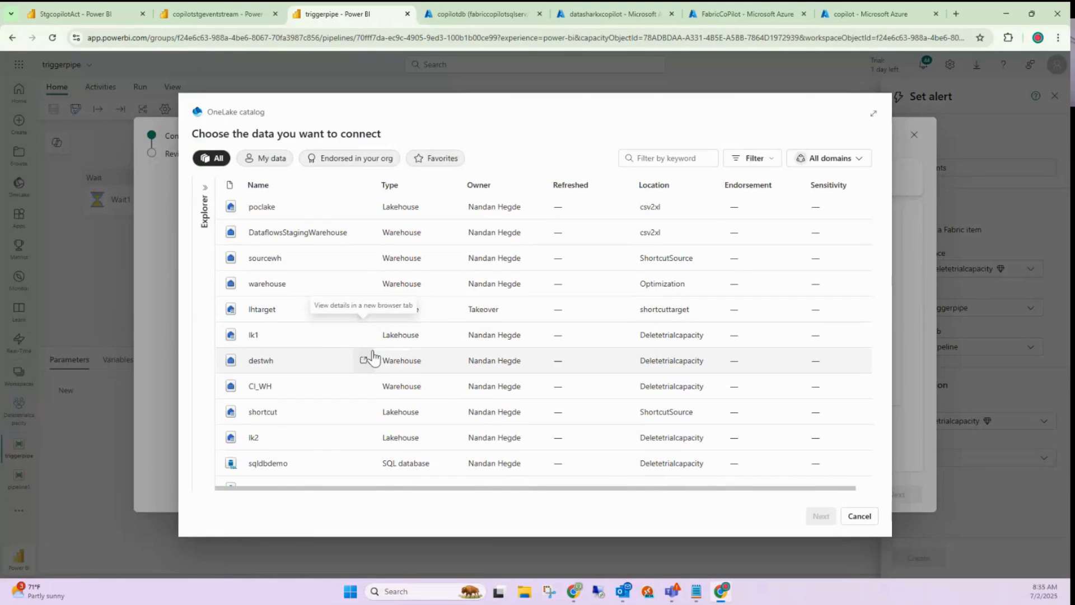
pyautogui.rightClick(314, 240)
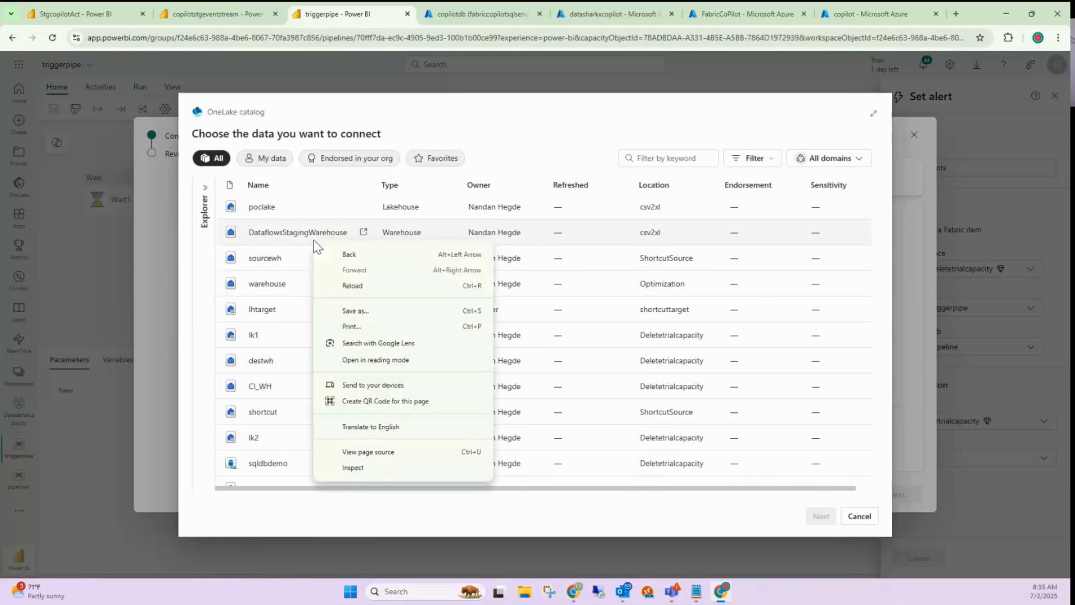
pyautogui.click(278, 205)
pyautogui.click(278, 205)
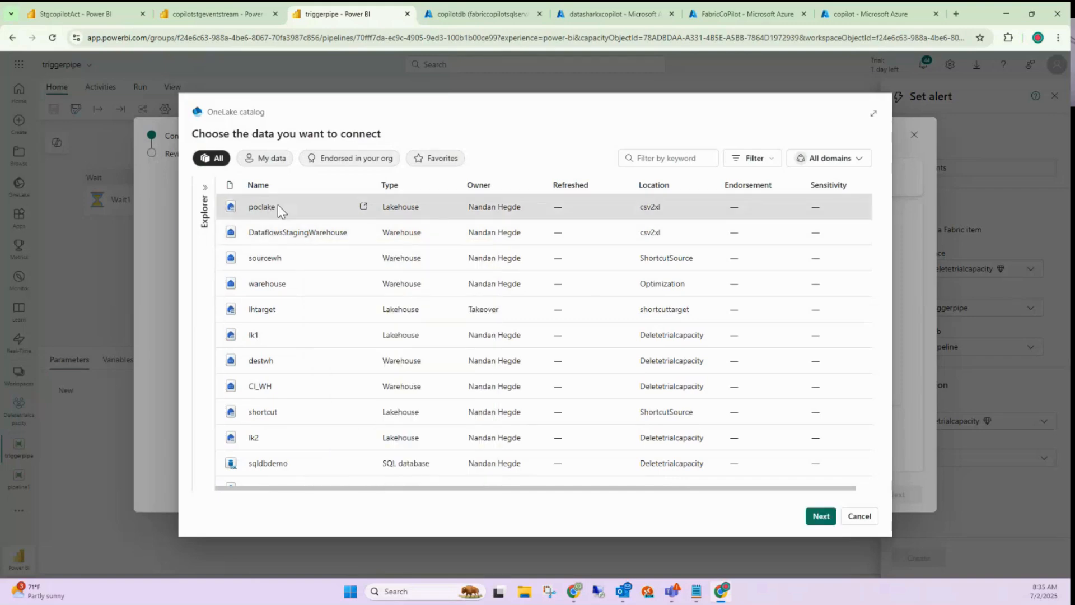
pyautogui.click(818, 525)
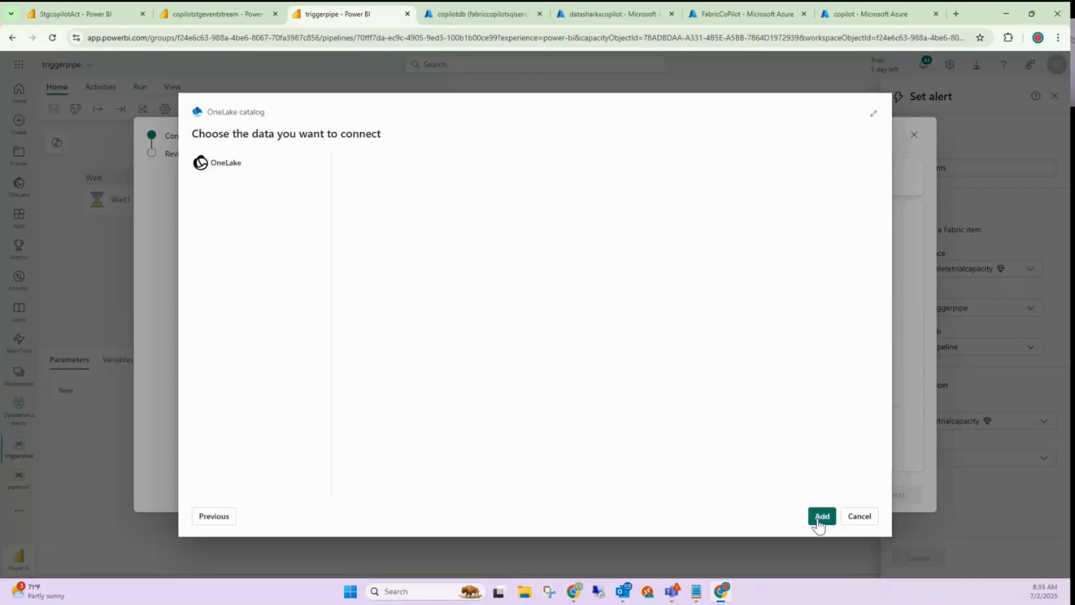
pyautogui.click(860, 517)
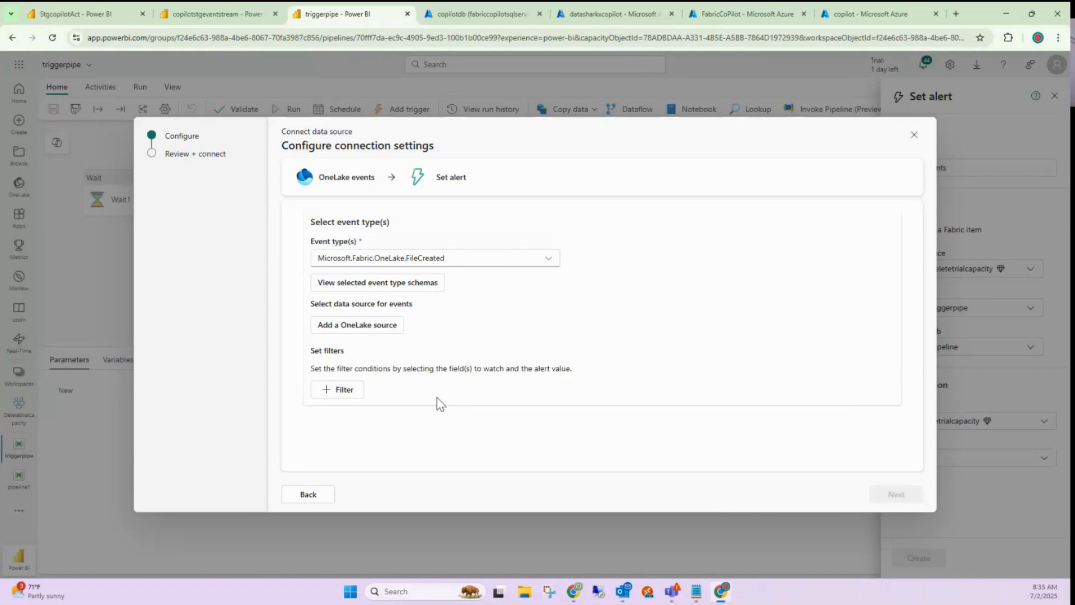
# Keep the OneLake event configuration instead of cancelling it, and review the available event types
pyautogui.click(914, 135)
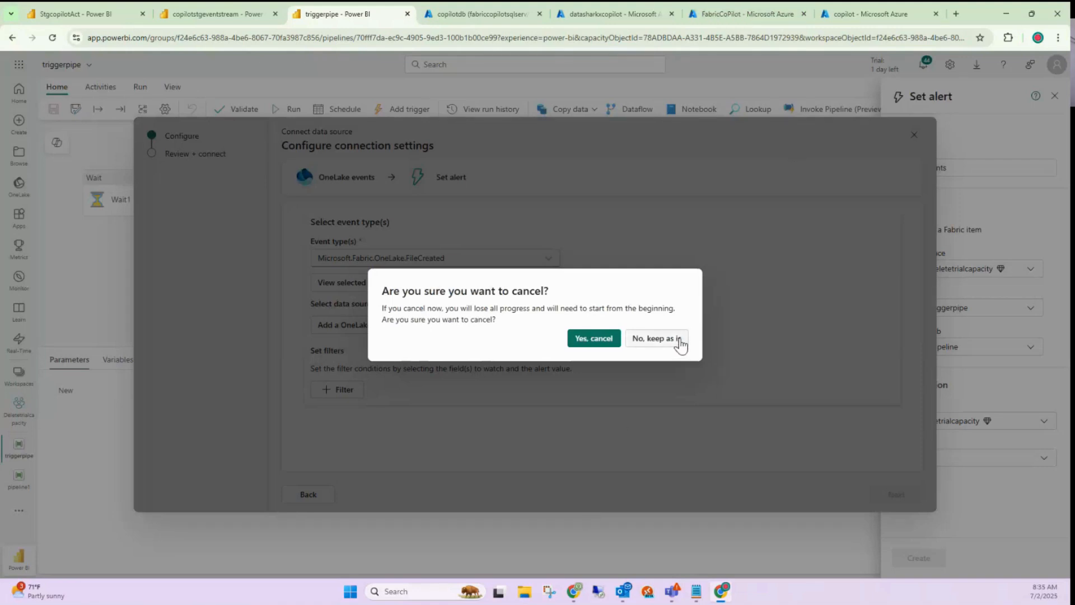
pyautogui.click(653, 346)
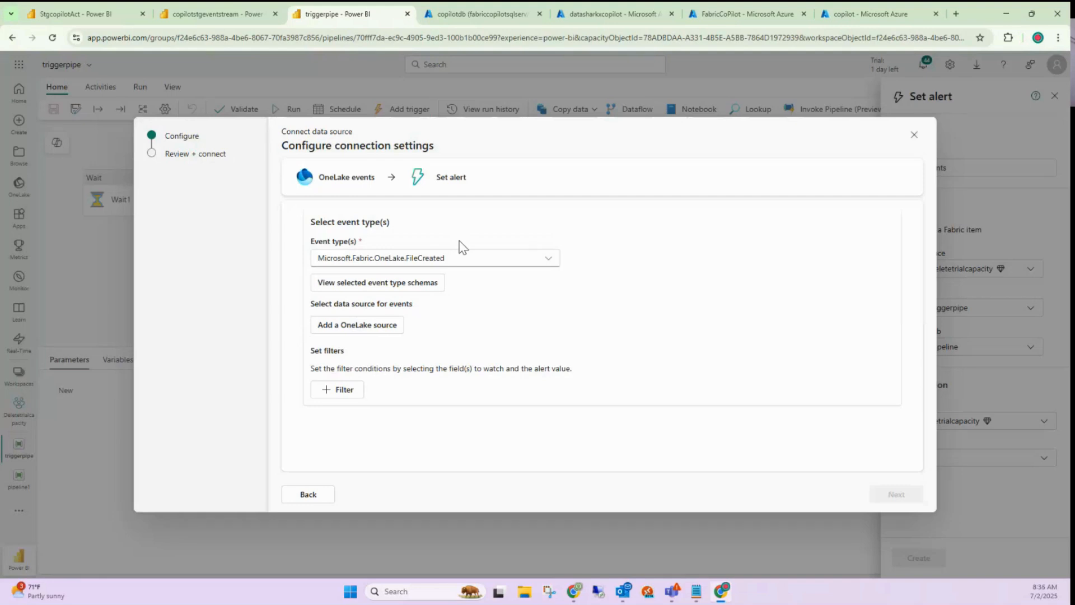
pyautogui.click(448, 257)
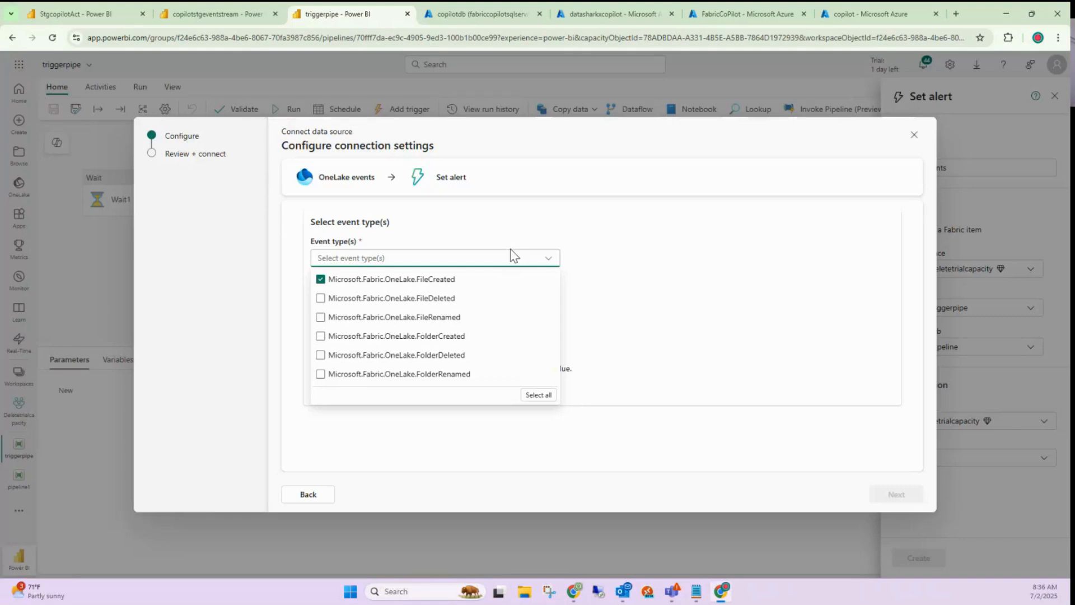
# Try adding a filter condition to the OneLake FileCreated events, remove it, and discard the OneLake event configuration
pyautogui.click(539, 253)
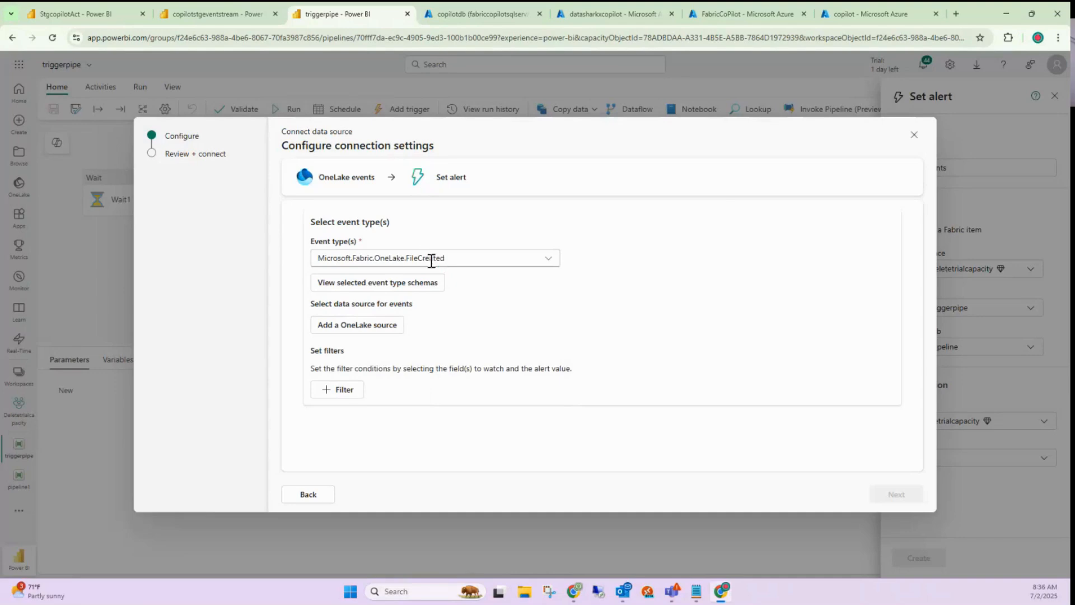
pyautogui.click(345, 389)
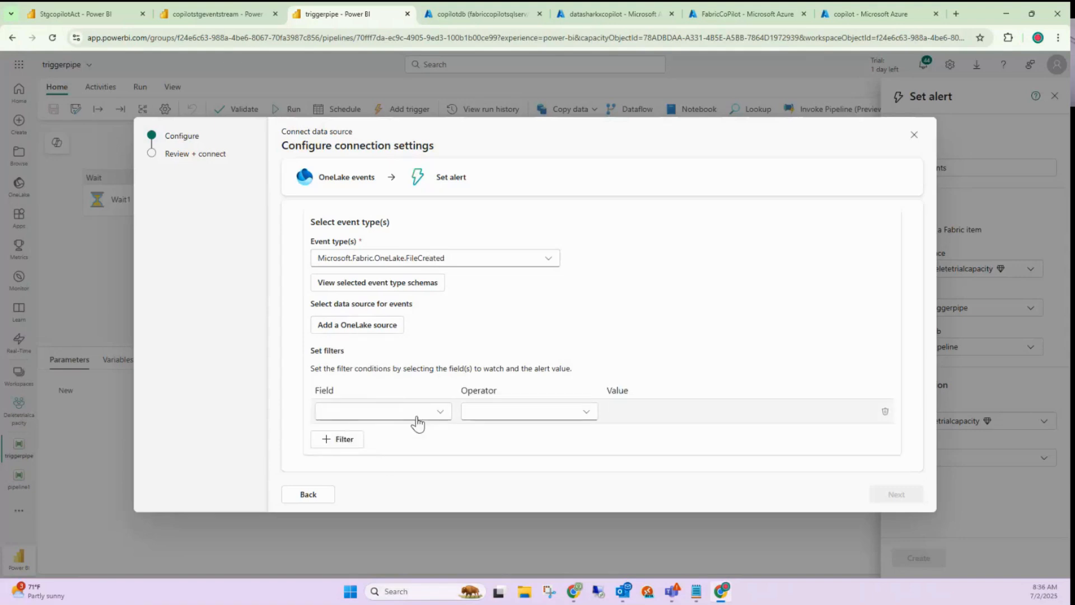
pyautogui.click(886, 413)
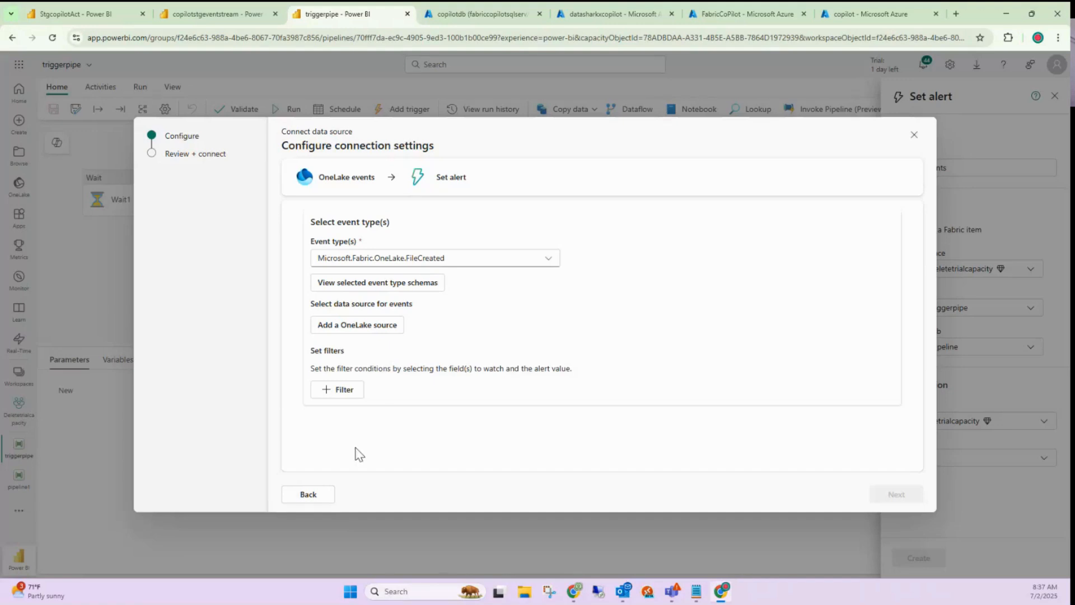
pyautogui.click(914, 136)
pyautogui.click(592, 337)
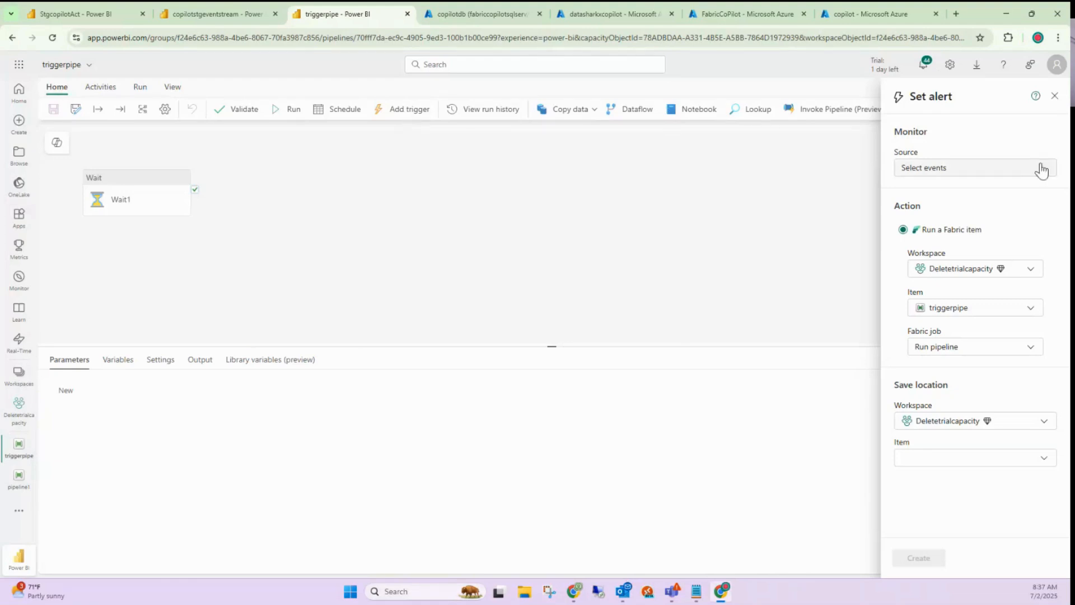
# Review the Workspace item events source by workspace for Deletetrialcapacity with its event types, and discard the configuration
pyautogui.click(997, 169)
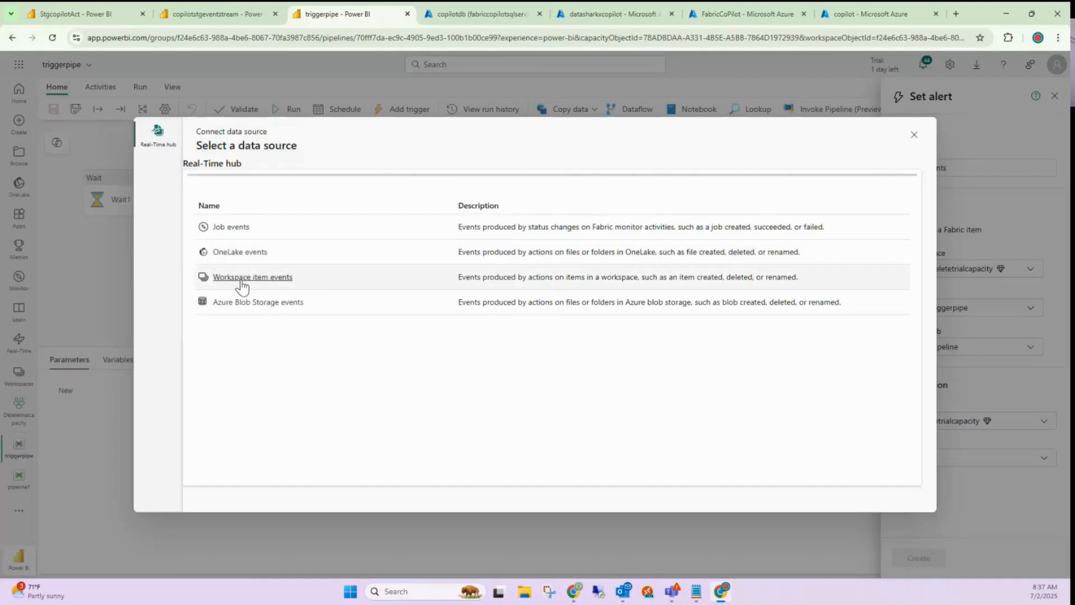
pyautogui.click(241, 278)
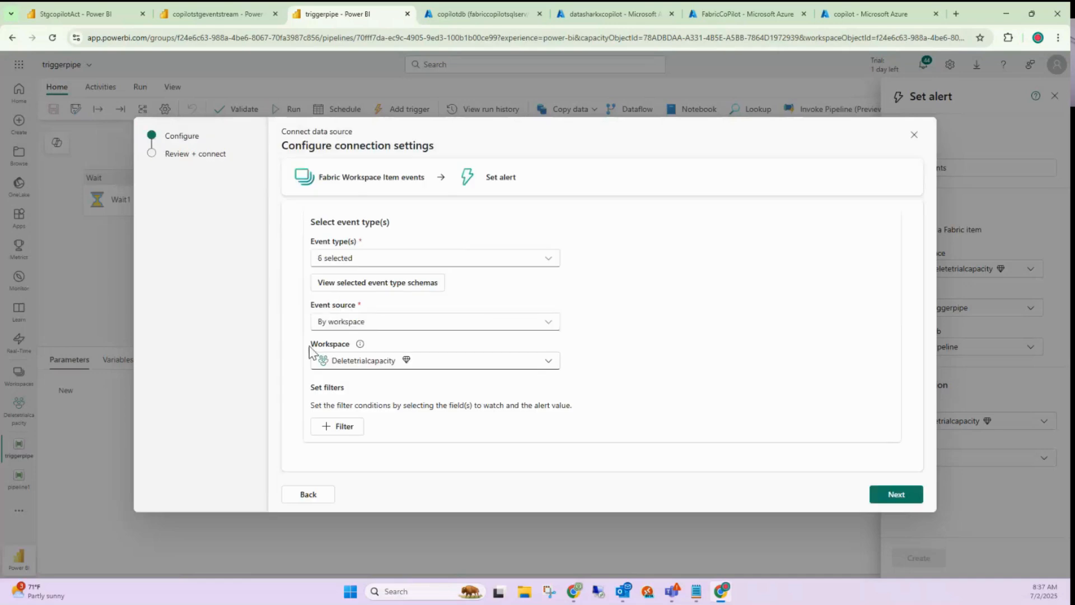
pyautogui.click(393, 258)
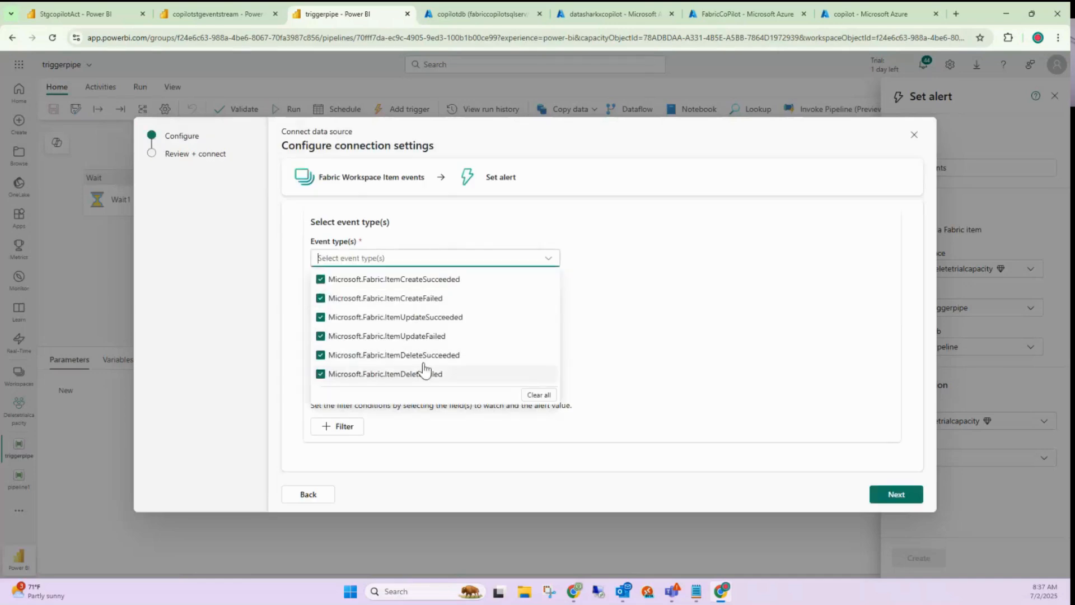
pyautogui.click(583, 337)
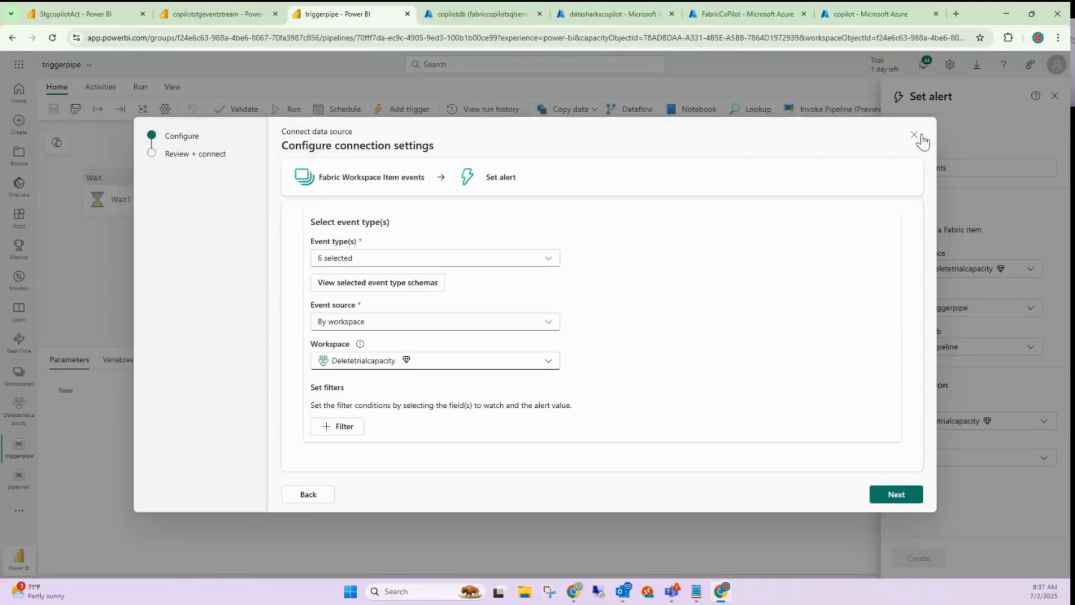
pyautogui.click(899, 496)
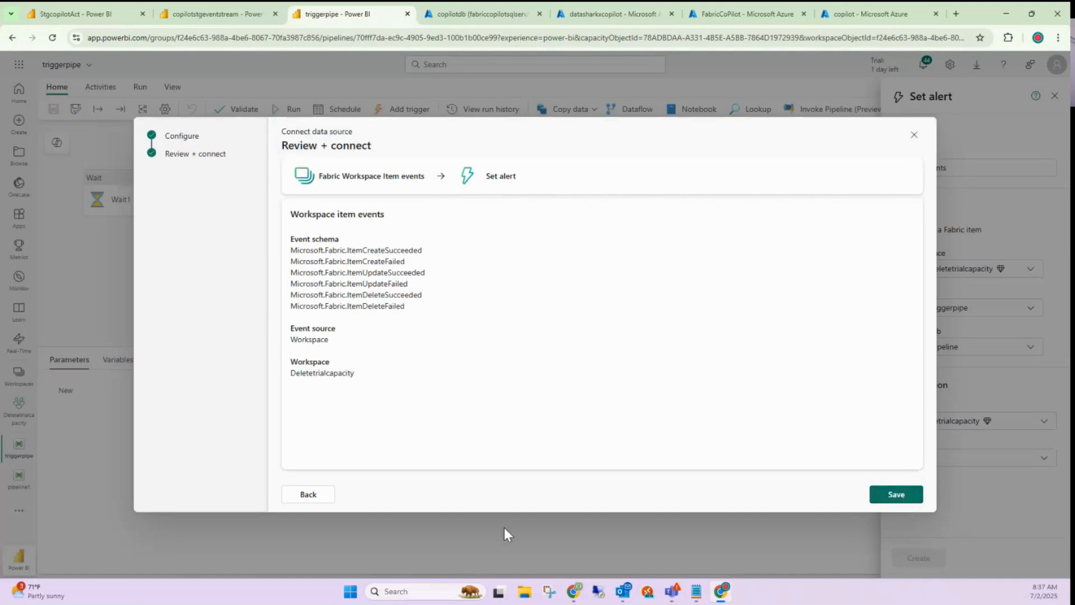
pyautogui.click(915, 135)
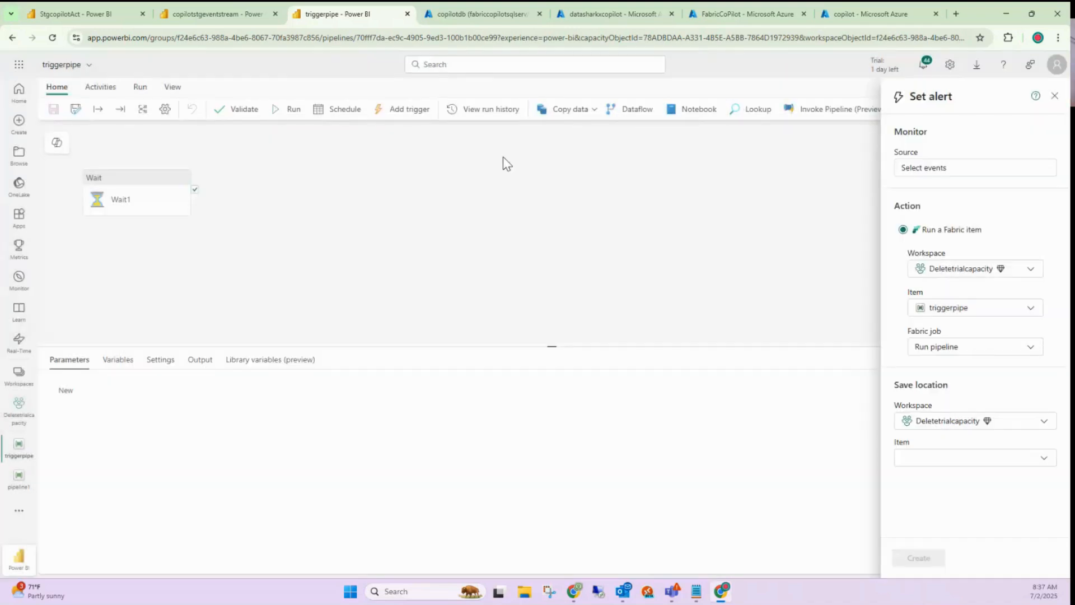
# Check the item choices for the alert's save location, and close the triggerpipe alert setup without creating it
pyautogui.click(1037, 461)
pyautogui.click(1035, 463)
pyautogui.click(1054, 96)
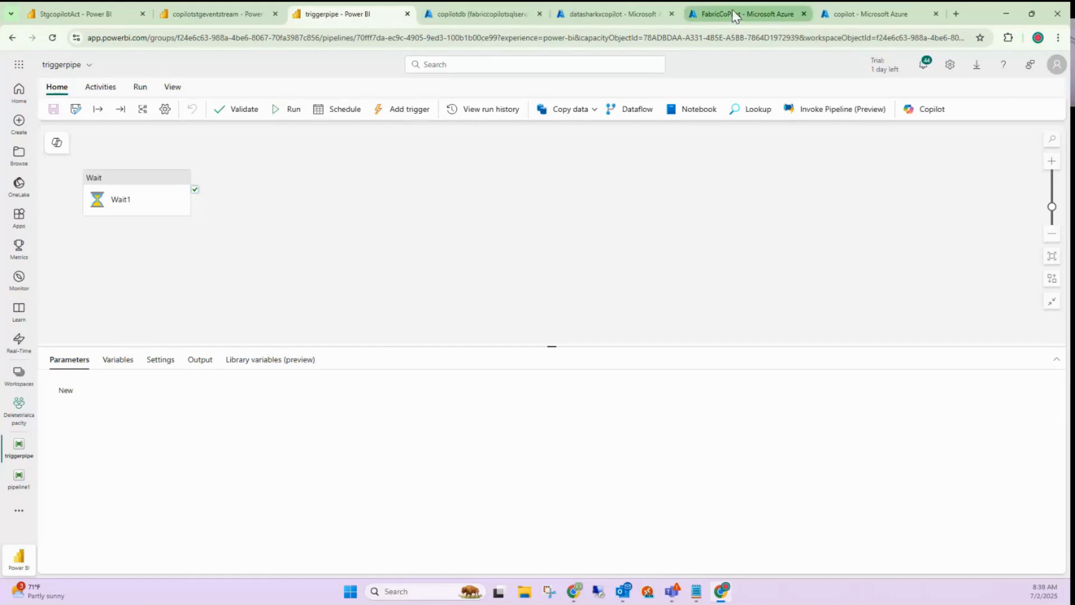
# Switch to the Azure portal and resume the datasharkxcopilot Fabric capacity from the FabricCoPilot resource group
pyautogui.click(715, 6)
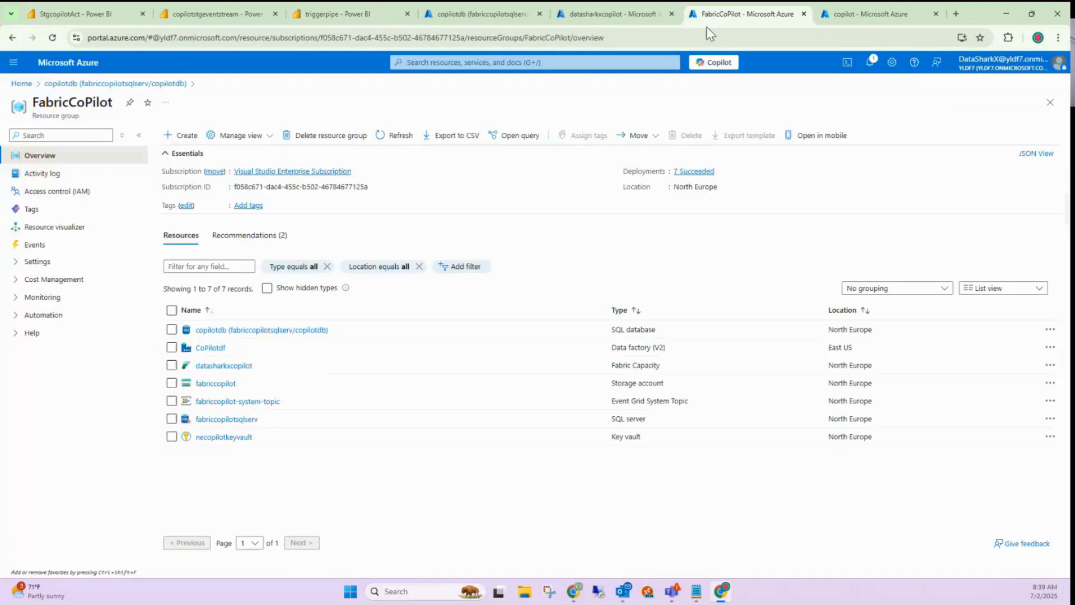
pyautogui.click(237, 372)
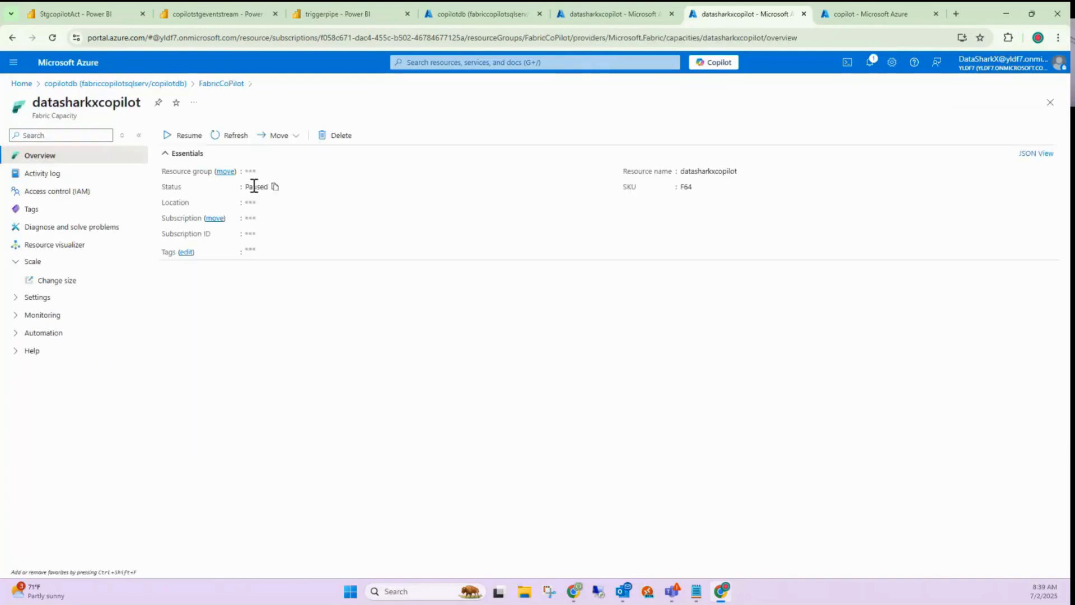
pyautogui.click(185, 136)
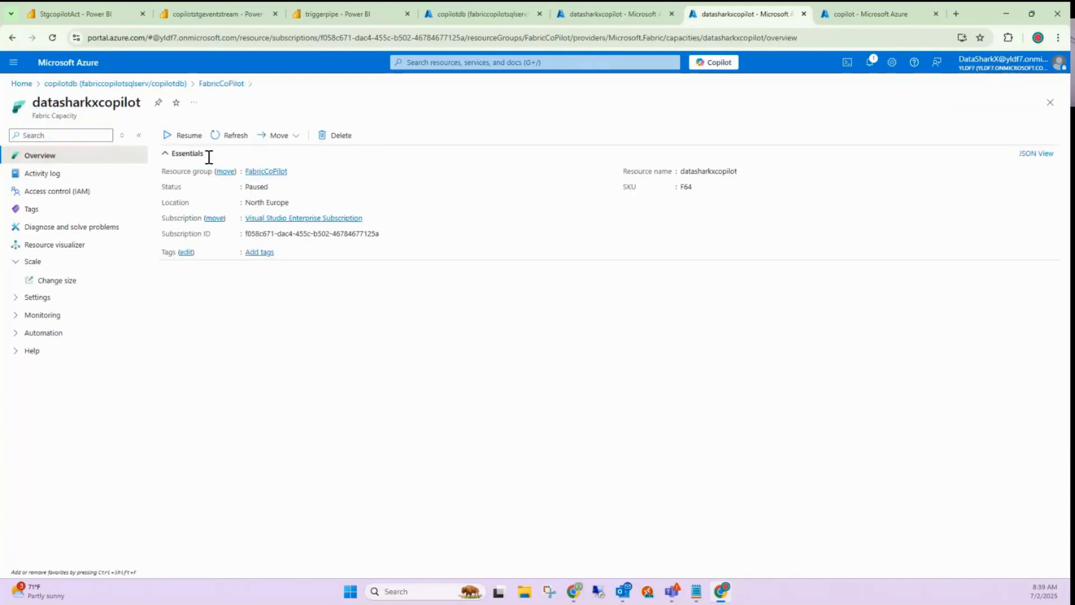
pyautogui.click(208, 196)
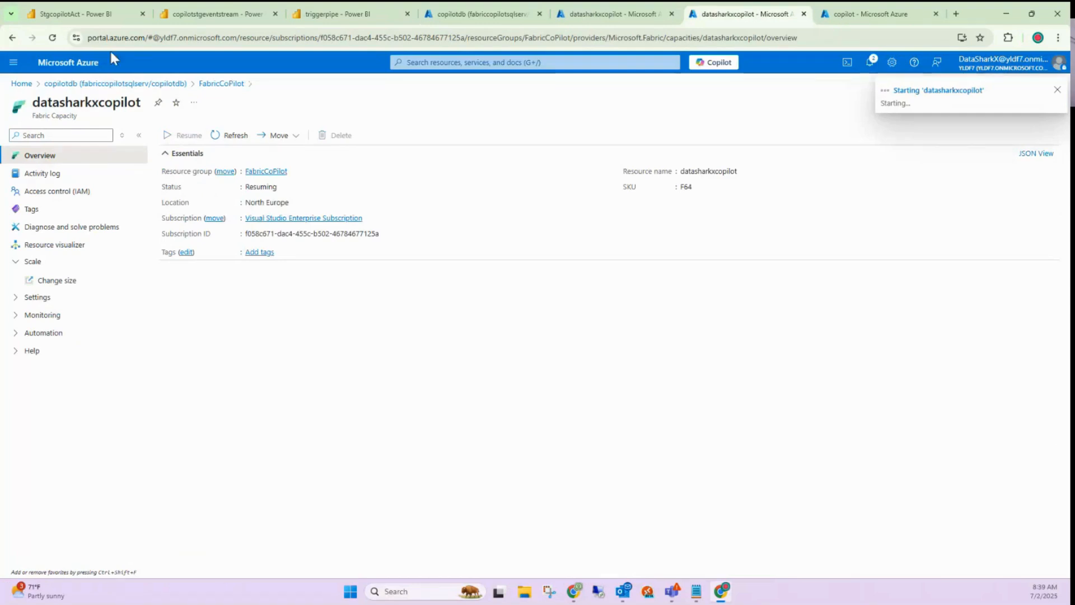
# Return to Power BI, open the CoPilot workspace and dismiss the trial notice
pyautogui.click(72, 14)
pyautogui.moveTo(280, 288)
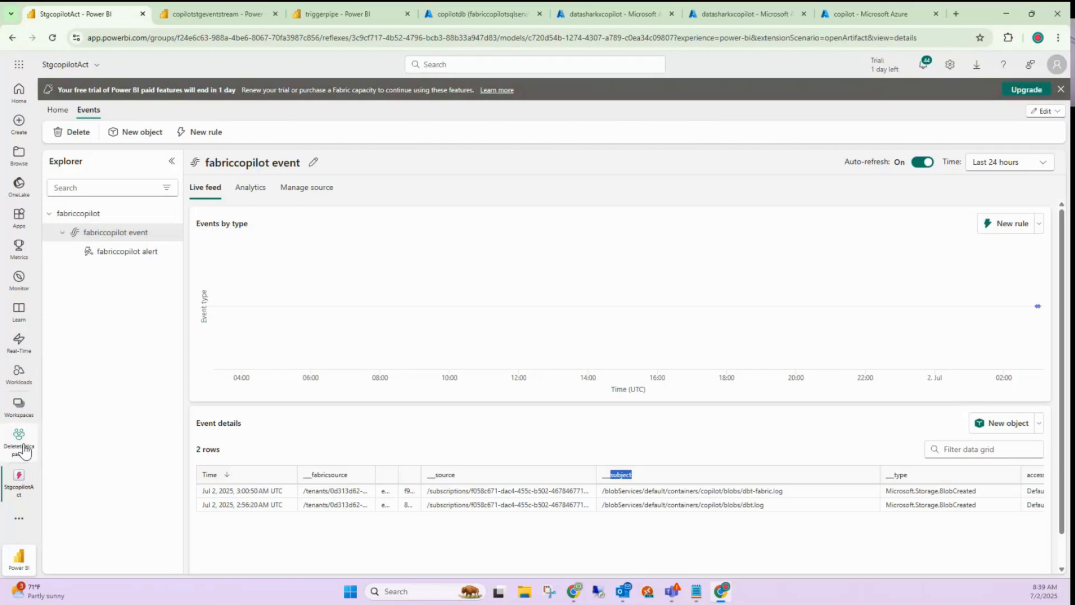
pyautogui.click(19, 440)
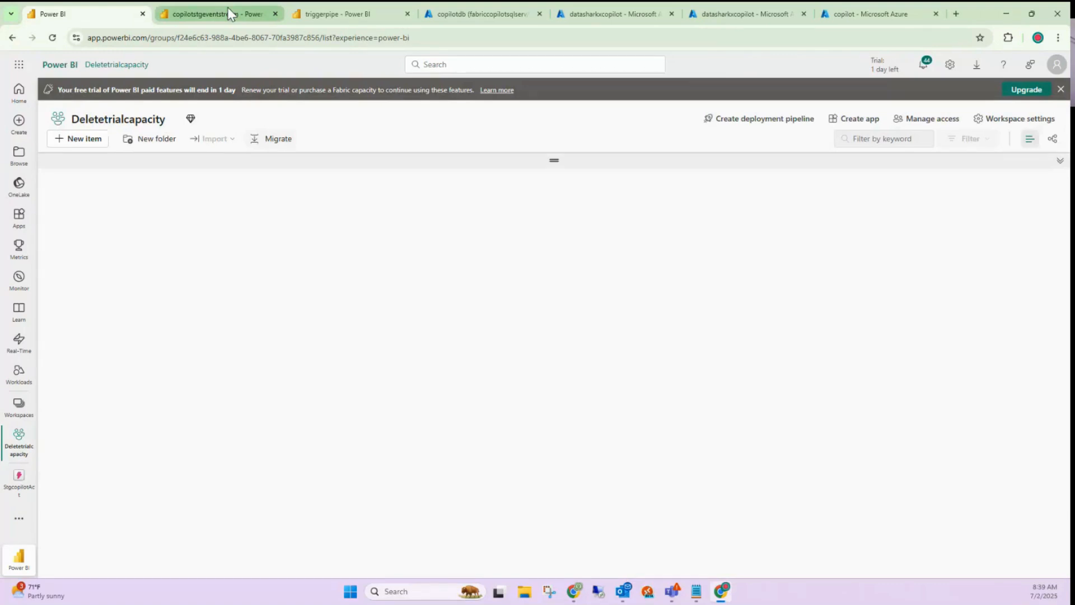
pyautogui.click(19, 406)
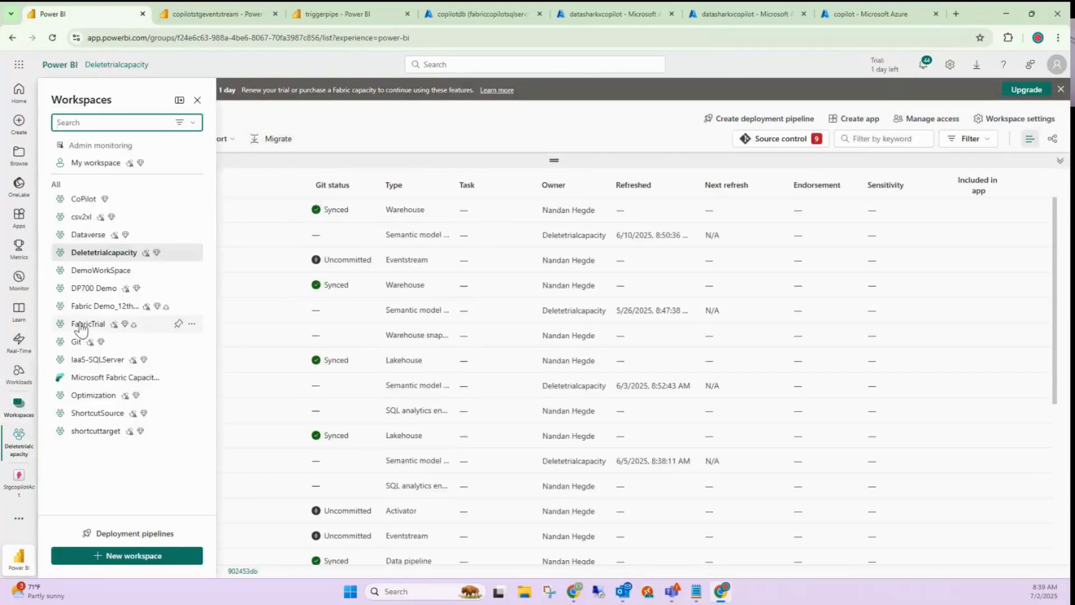
pyautogui.click(89, 200)
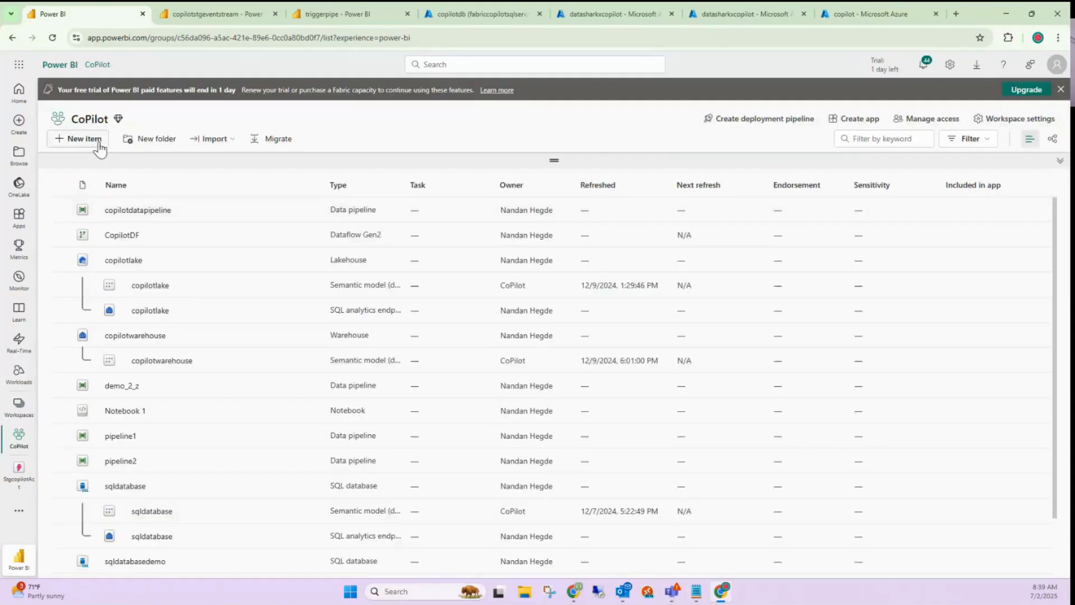
pyautogui.click(1060, 91)
# Create a Dataflow Gen2 named DFGitSync in the CoPilot workspace with Git integration enabled
pyautogui.click(82, 115)
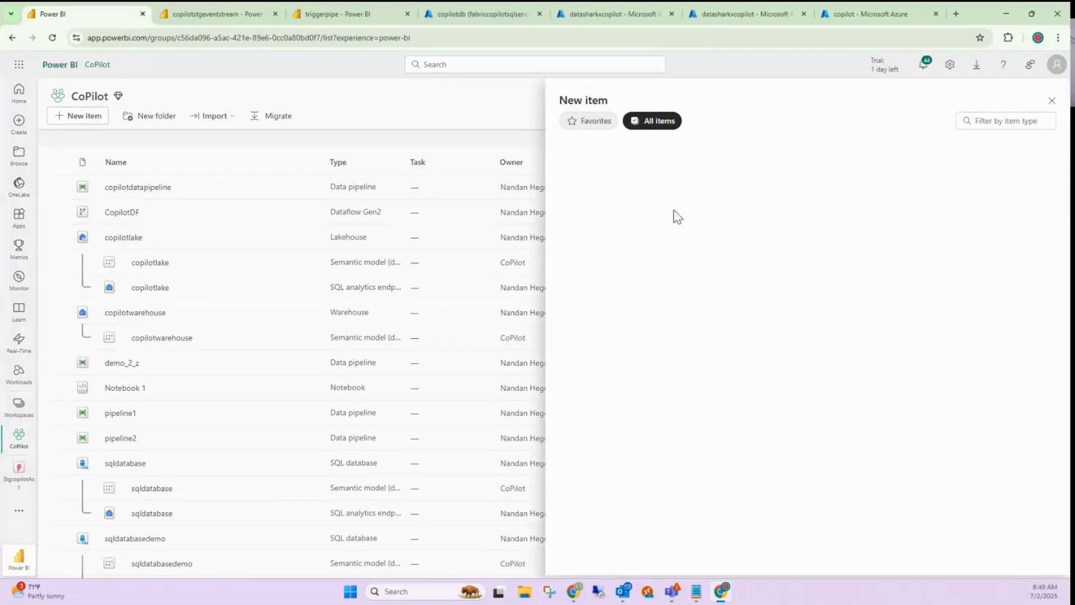
pyautogui.click(992, 122)
pyautogui.write('da')
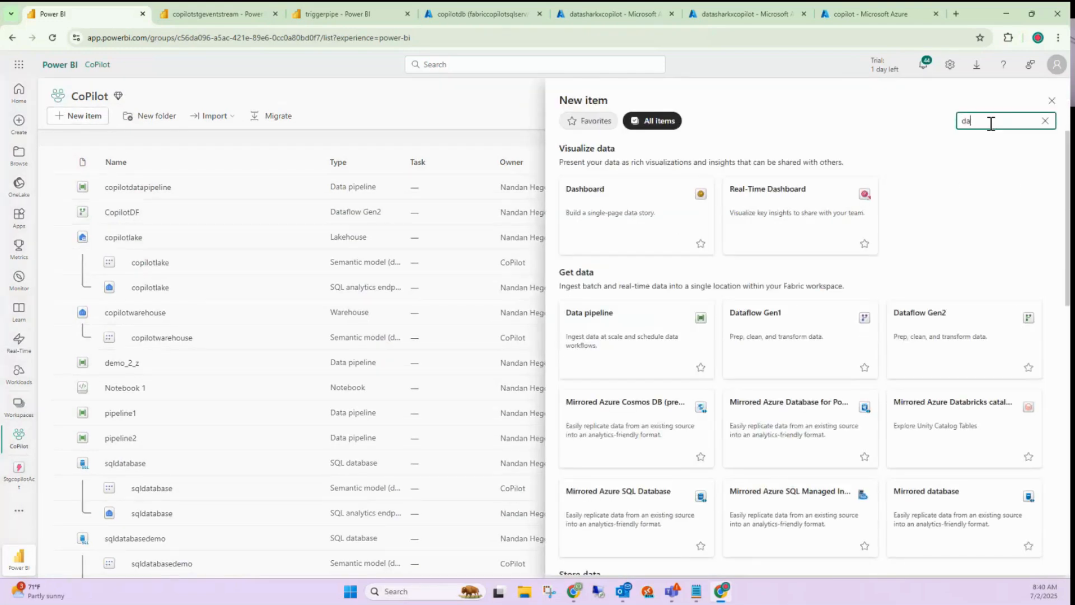
pyautogui.write('taf')
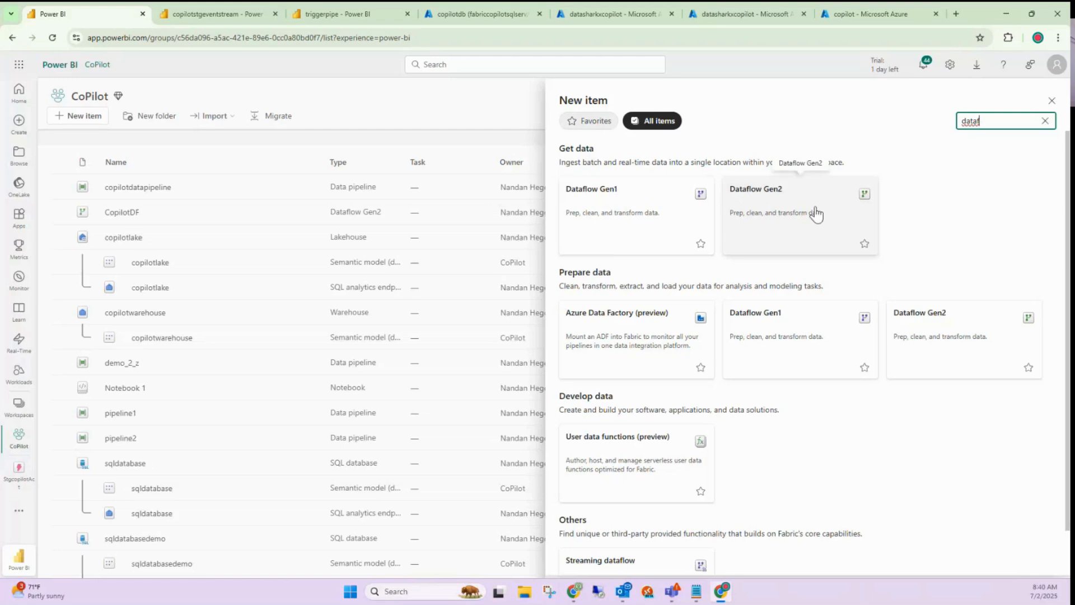
pyautogui.click(786, 225)
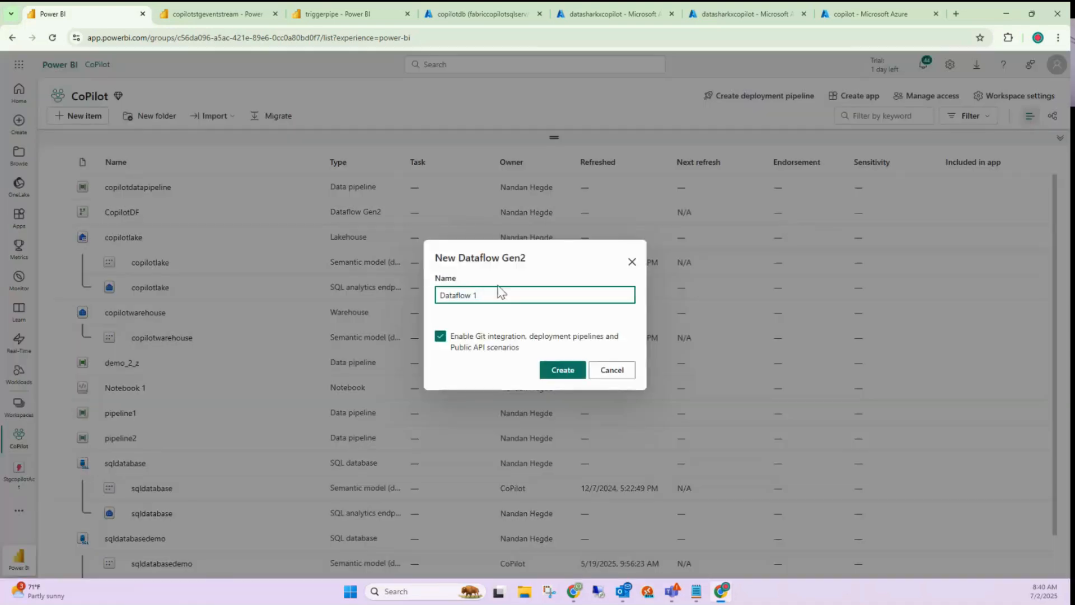
pyautogui.moveTo(483, 294); pyautogui.dragTo(438, 297)
pyautogui.click(485, 295)
pyautogui.moveTo(485, 295); pyautogui.dragTo(429, 311)
pyautogui.write('DFGitSync')
pyautogui.click(555, 371)
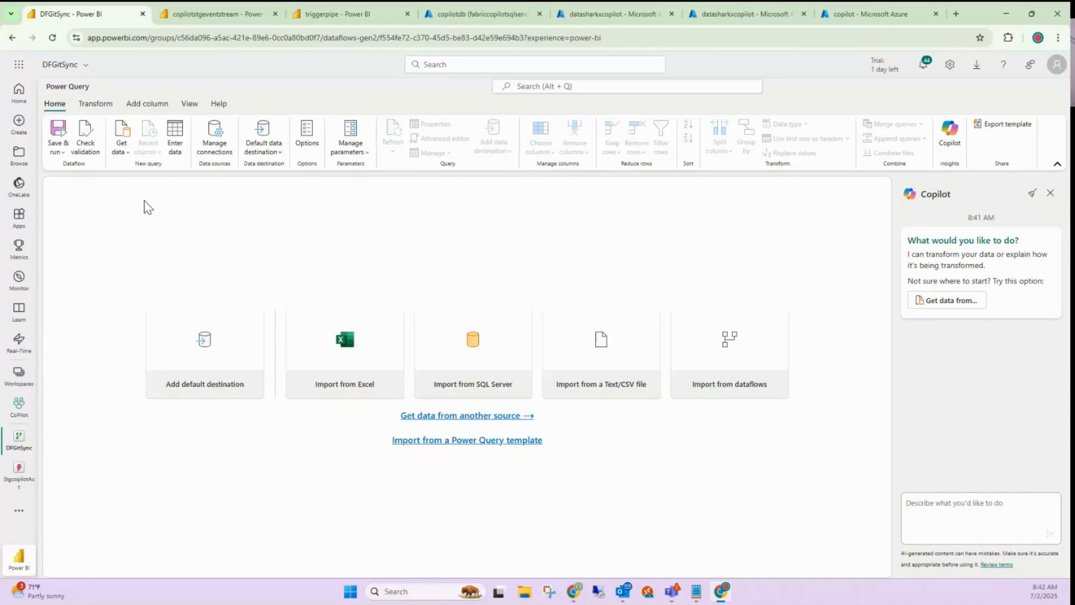
# Start a new data source connection in DFGitSync using the Azure SQL database connector
pyautogui.click(128, 152)
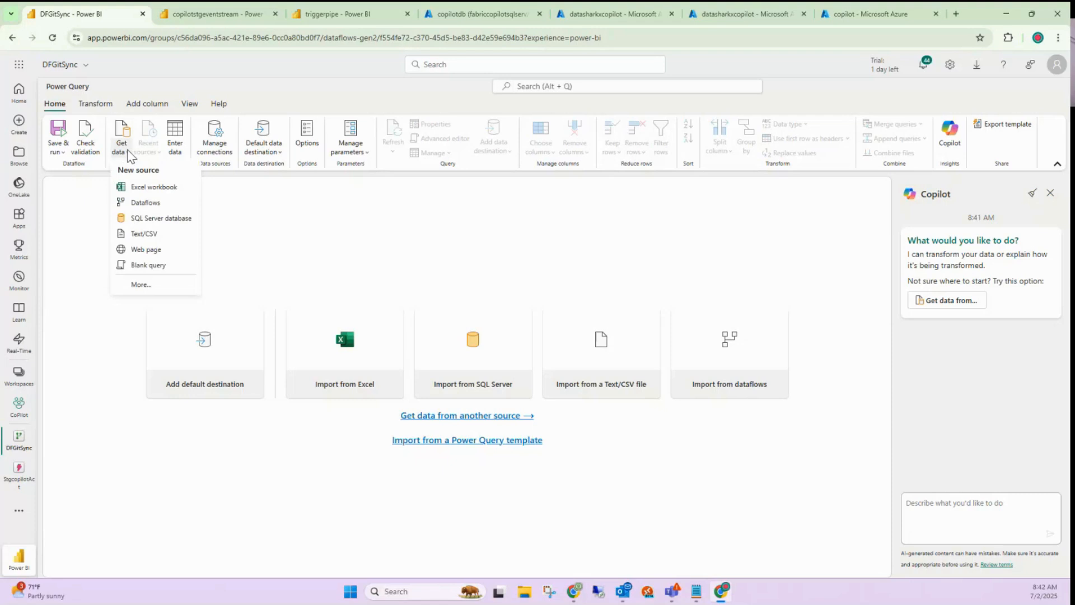
pyautogui.click(147, 291)
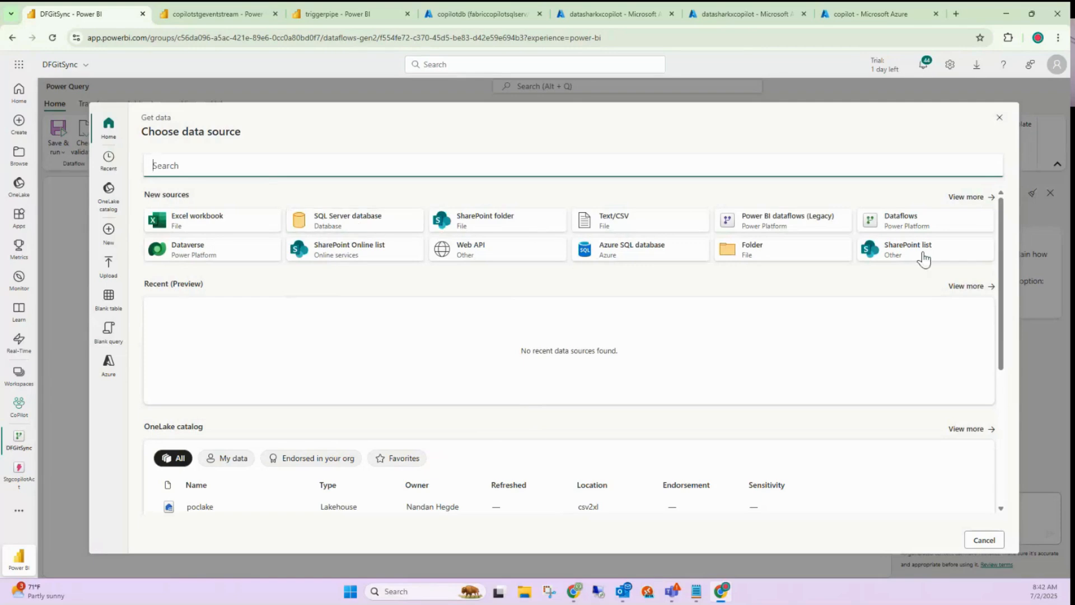
pyautogui.click(954, 198)
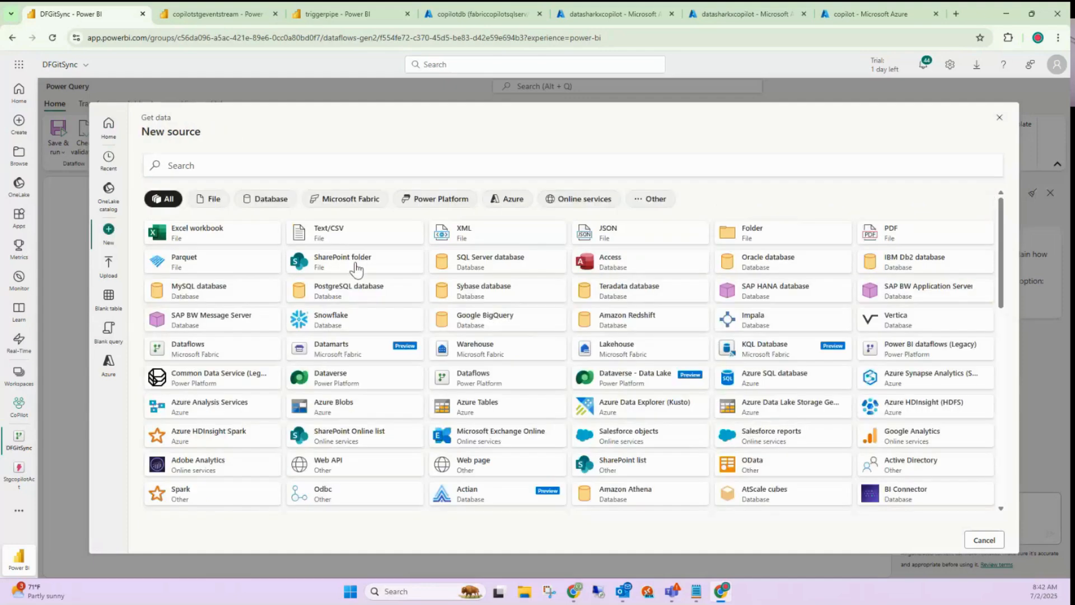
pyautogui.click(508, 199)
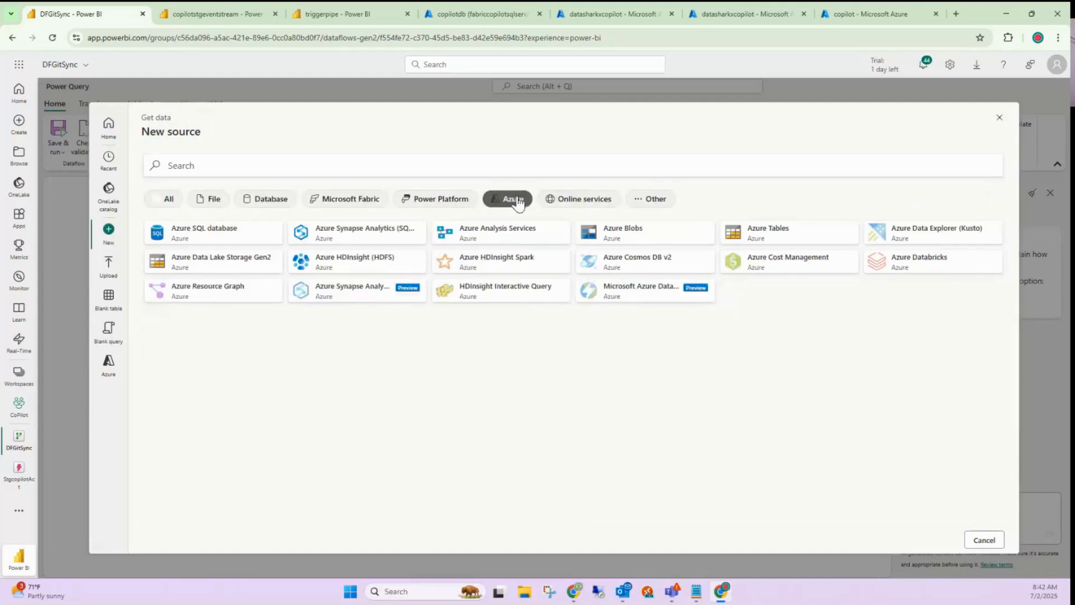
pyautogui.click(253, 258)
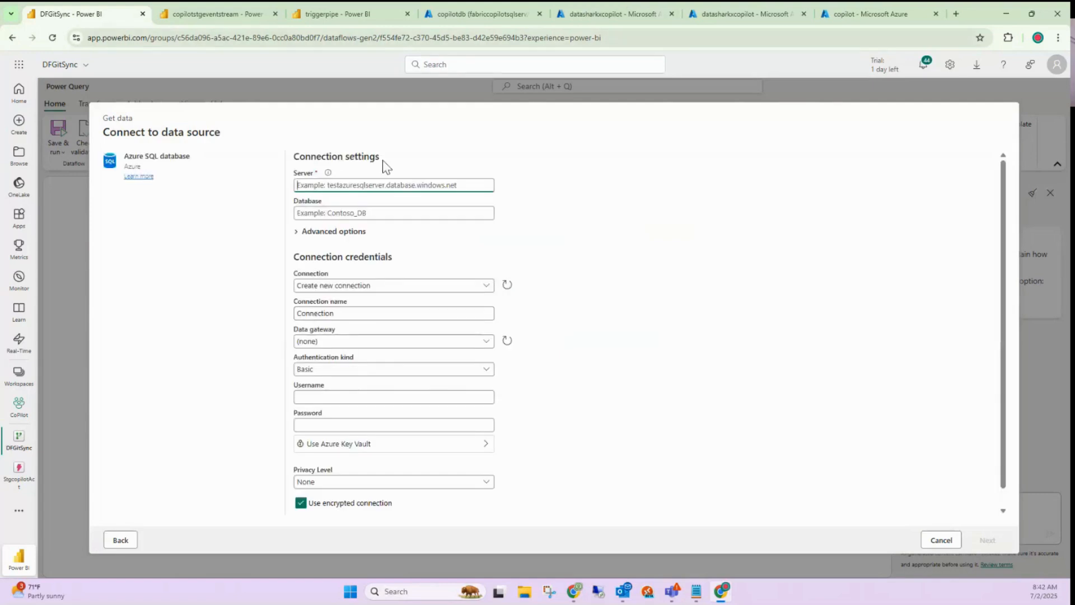
# Copy copilotdb's server name from the Azure portal and set it as the connection's server, fabriccopilotsqlserv.database.windows.net
pyautogui.click(466, 10)
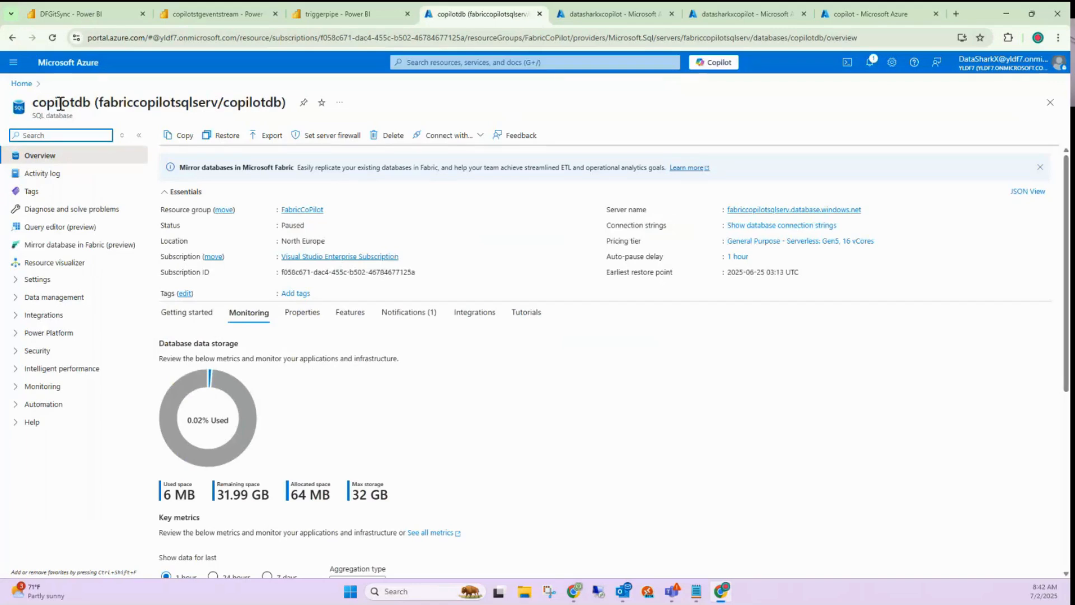
pyautogui.click(868, 210)
pyautogui.click(205, 23)
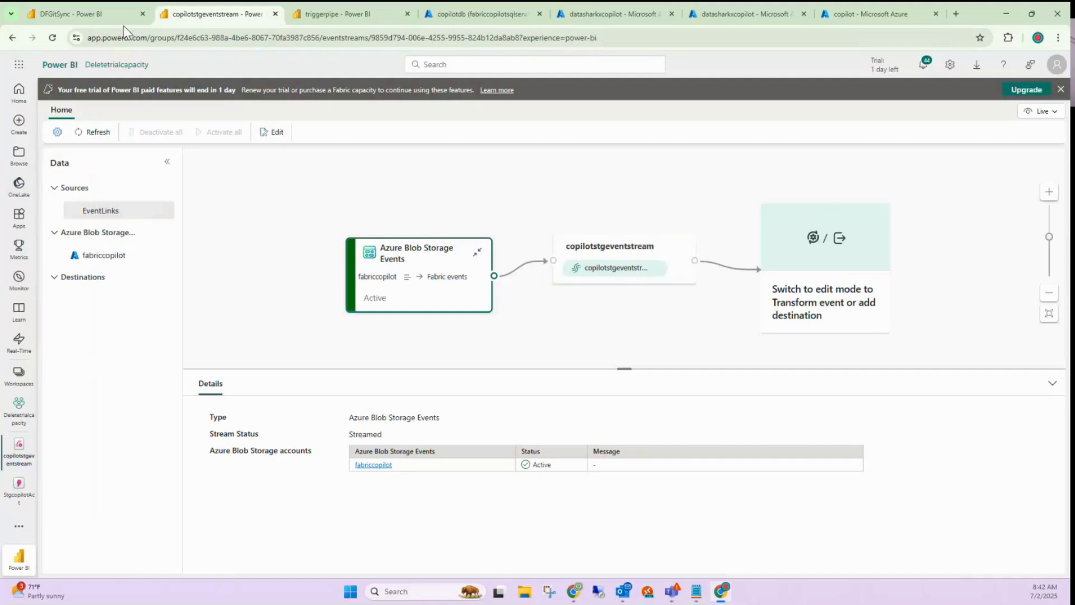
pyautogui.moveTo(68, 13); pyautogui.dragTo(307, 8)
pyautogui.click(347, 185)
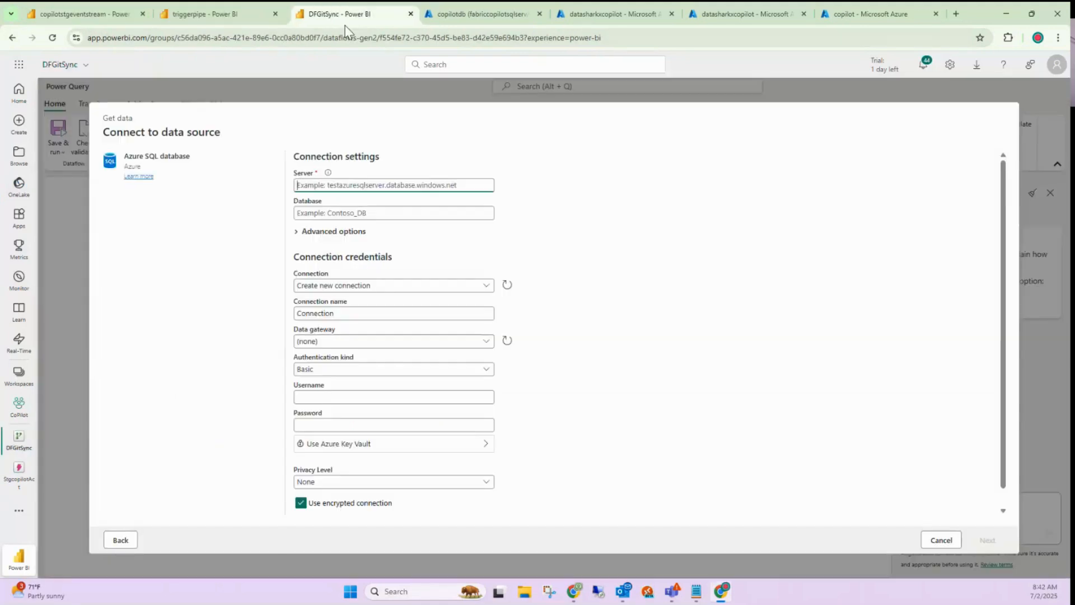
pyautogui.hotkey('ctrl', 'v')
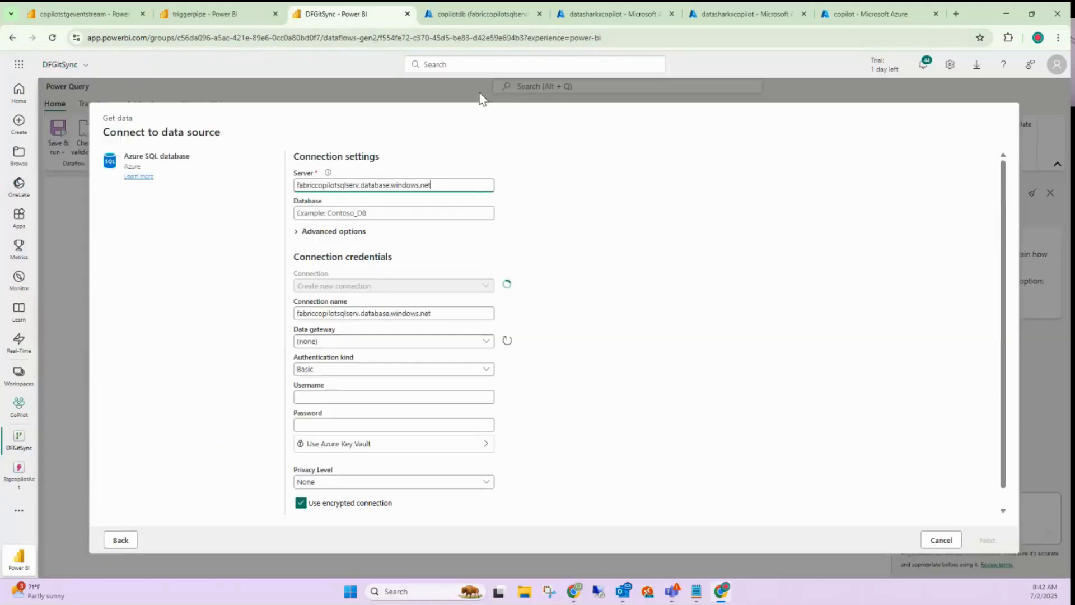
# Copy the database name from the Azure portal, set the Power BI connection's database to copilotdb and submit the connection settings
pyautogui.click(482, 13)
pyautogui.doubleClick(81, 103)
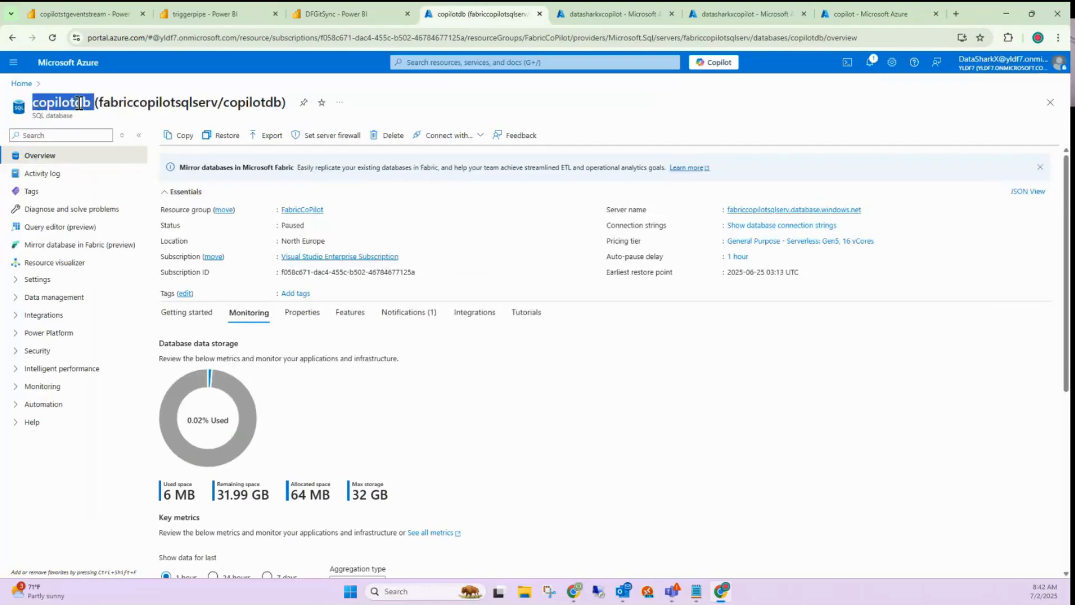
pyautogui.click(384, 17)
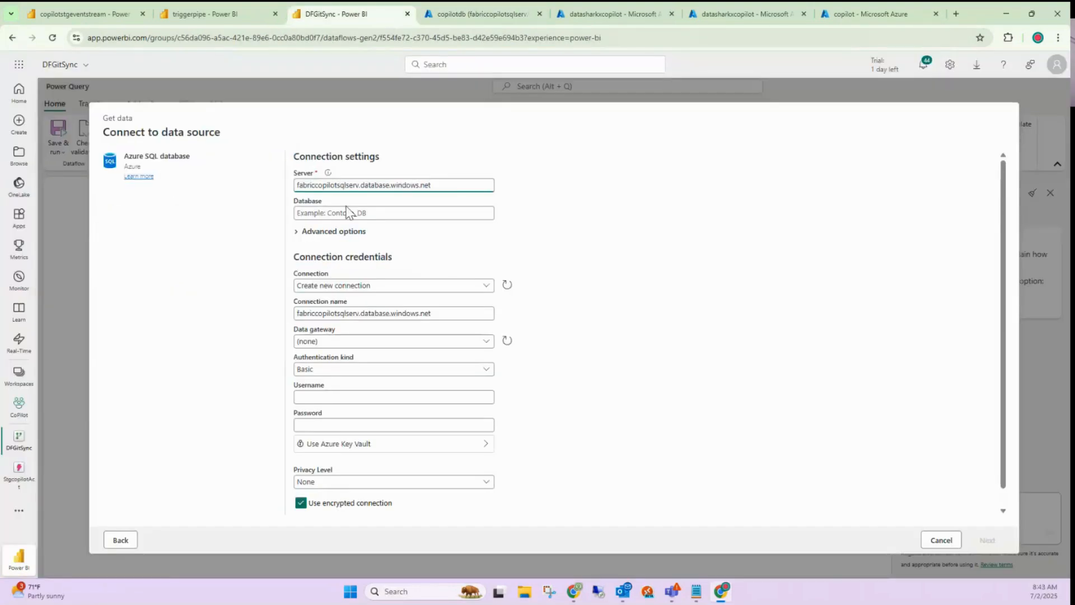
pyautogui.click(346, 208)
pyautogui.hotkey('ctrl', 'v')
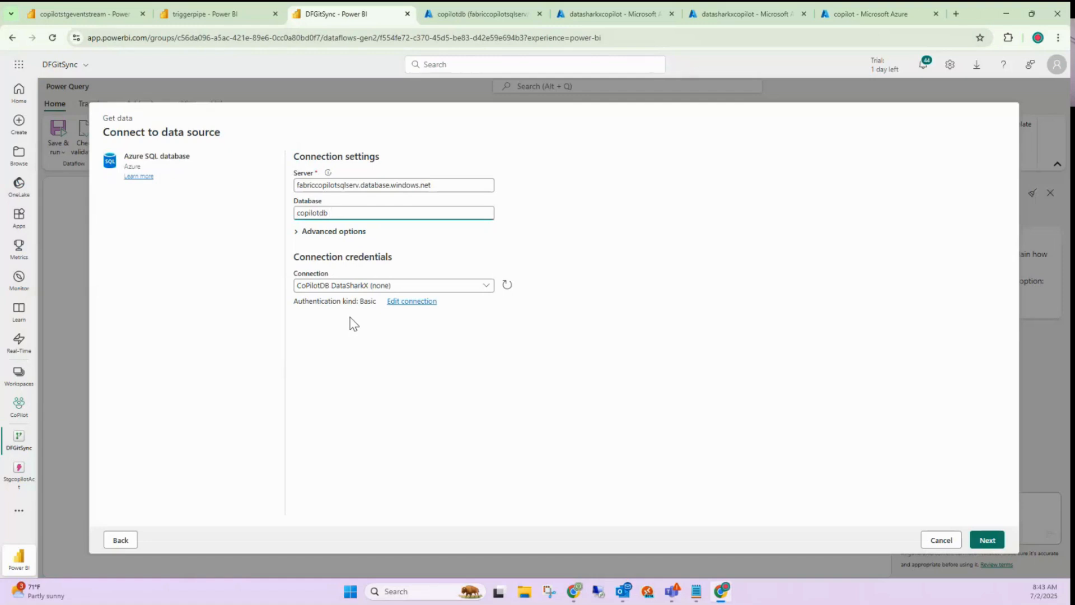
pyautogui.click(988, 541)
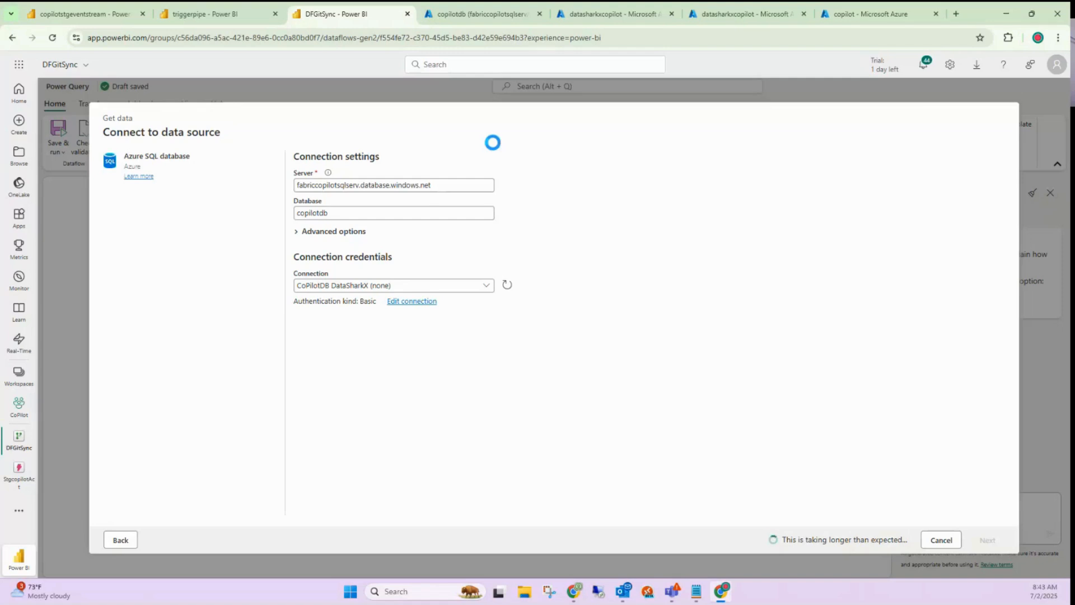
# In the Azure portal, open copilotdb's query editor, allowlist the client IP on server fabriccopilotsqlserv and sign in with Microsoft Entra authentication
pyautogui.click(463, 16)
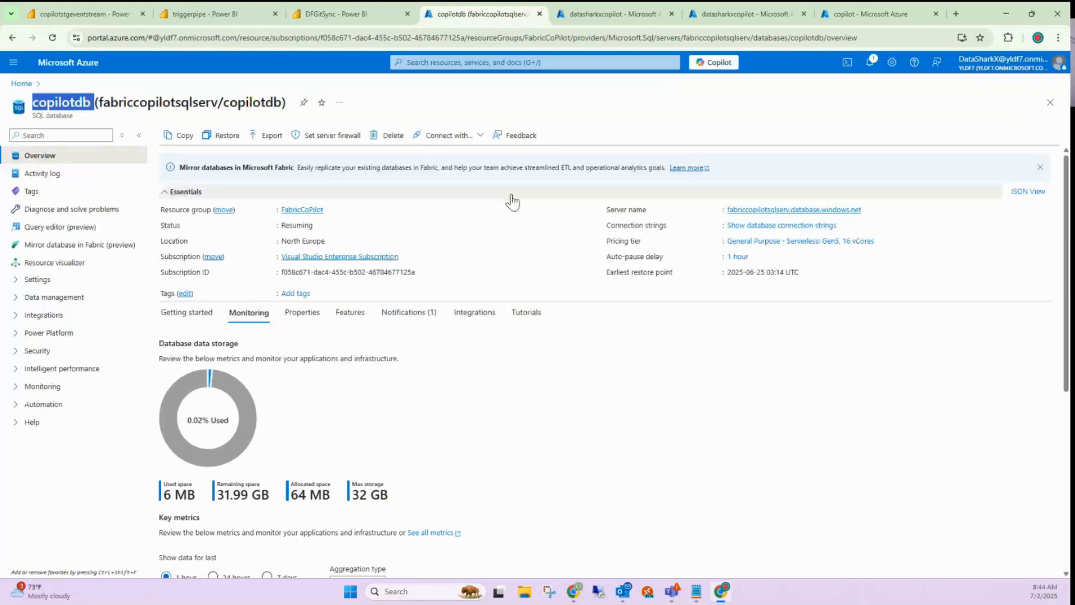
pyautogui.click(59, 227)
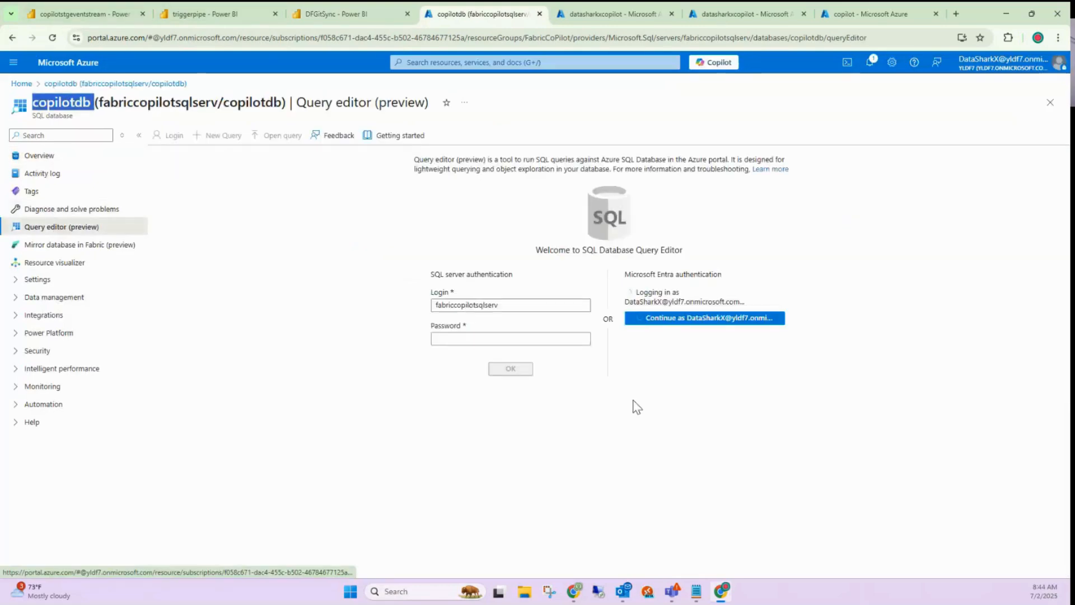
pyautogui.click(666, 325)
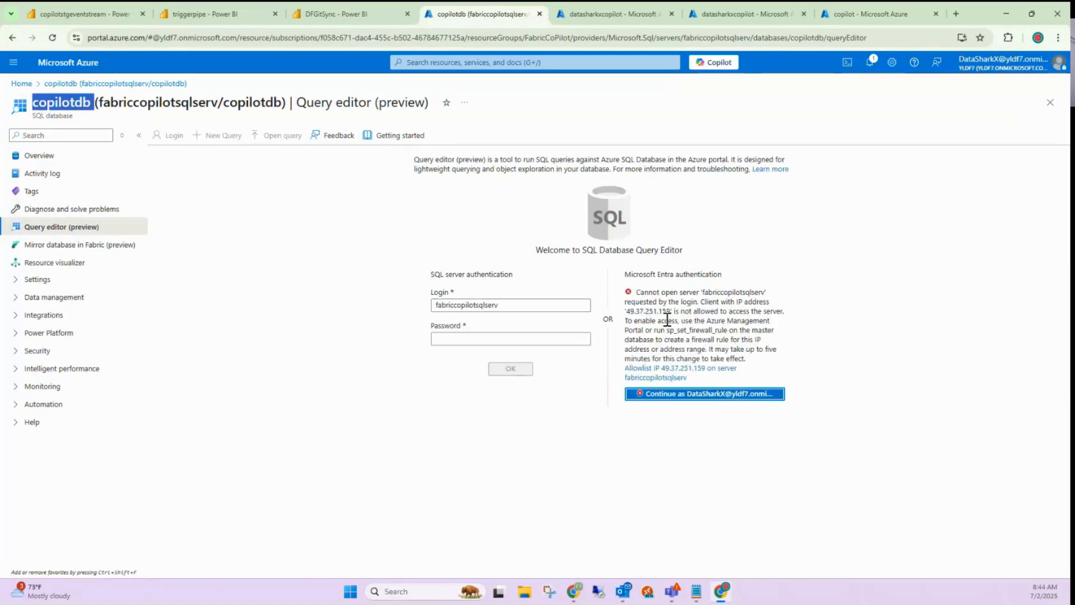
pyautogui.click(666, 378)
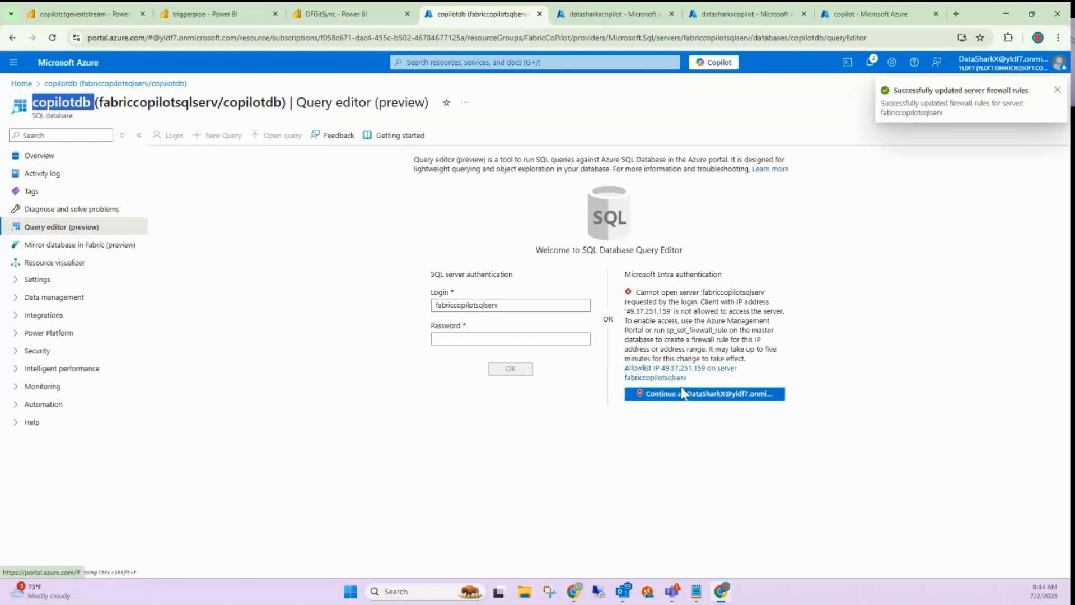
pyautogui.click(681, 392)
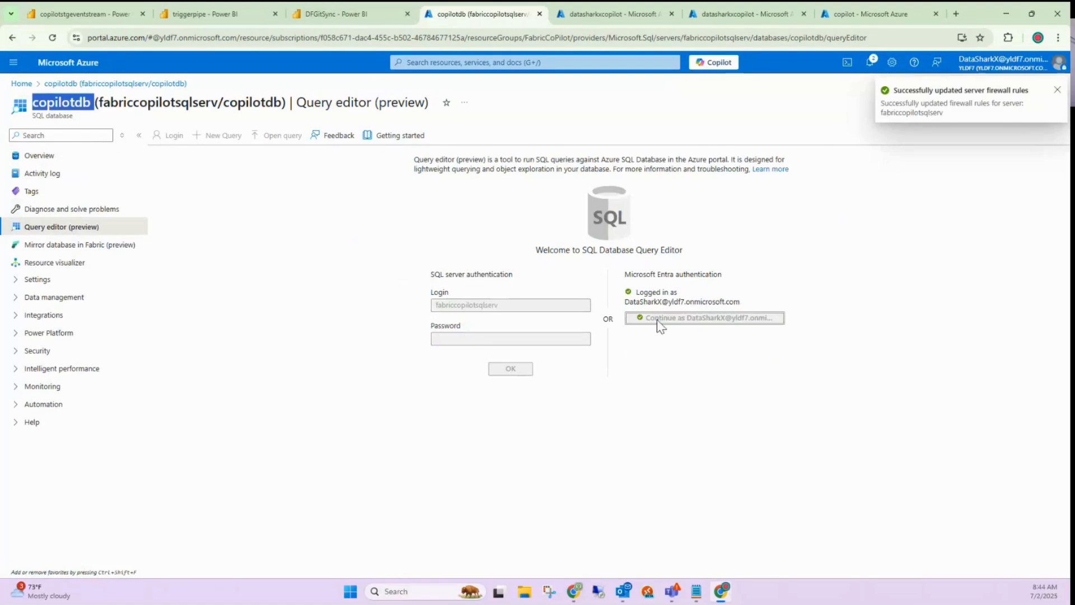
# Return to DFGitSync in Power BI and load SalesLT tables Address, Customer, CustomerAddress, Product, ProductCategory, ProductDescription, ProductModel and ProductModelProductDescription
pyautogui.click(327, 12)
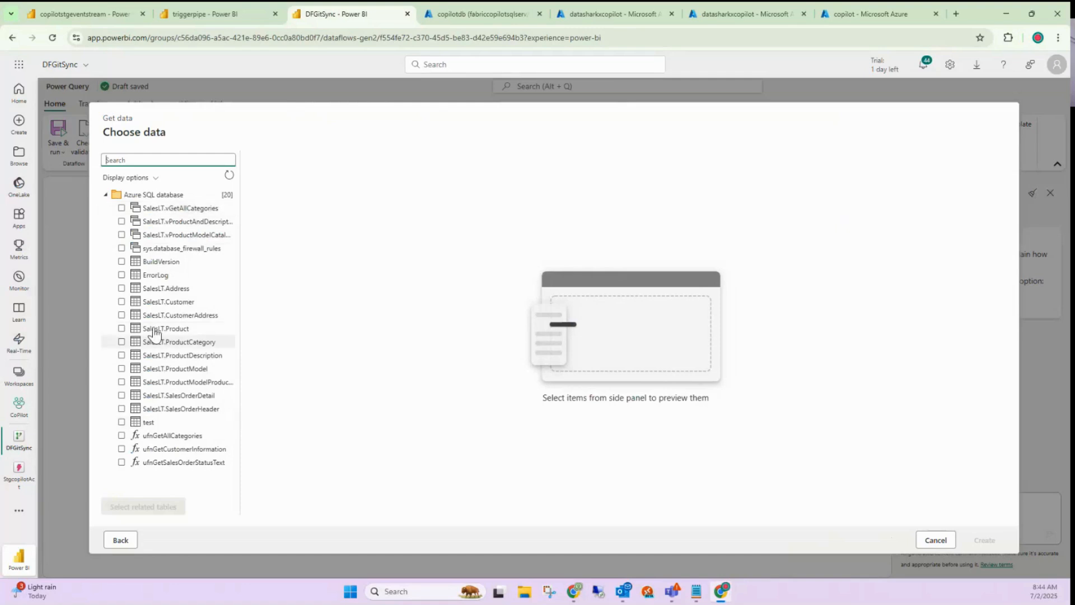
pyautogui.click(122, 288)
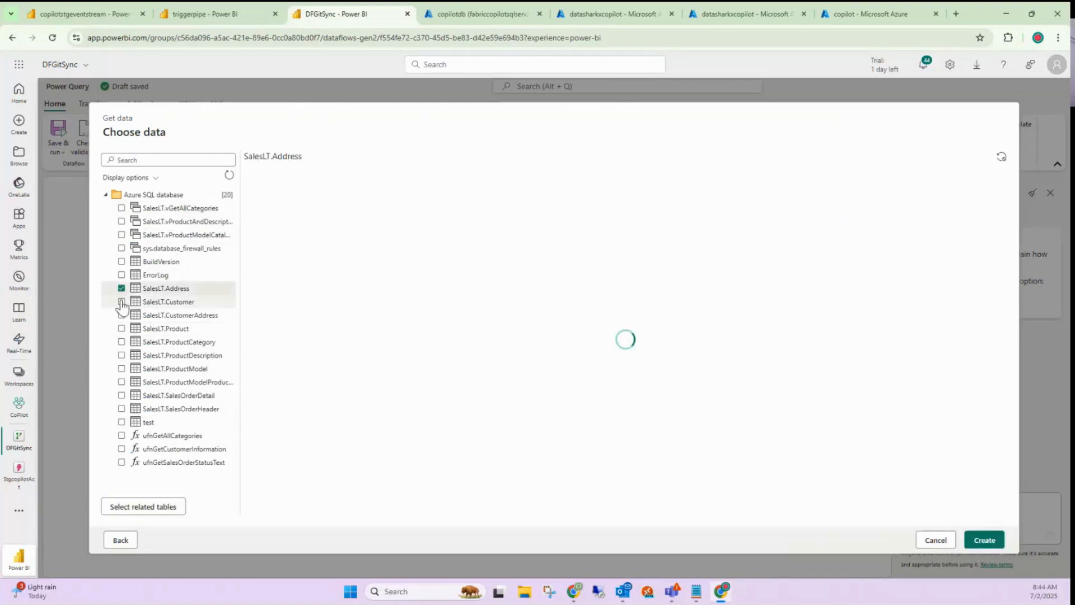
pyautogui.click(123, 307)
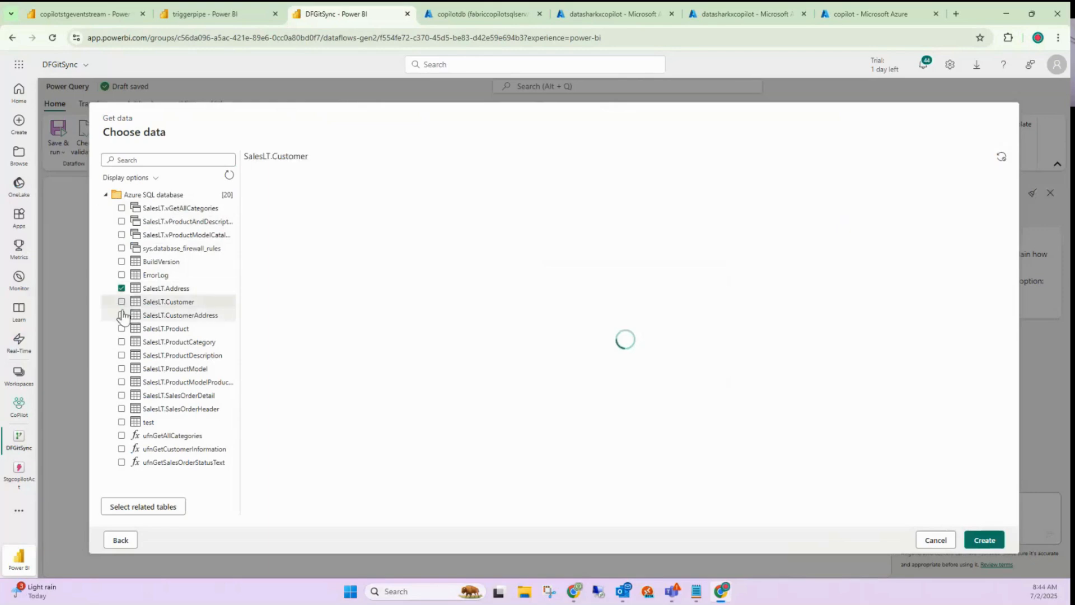
pyautogui.click(122, 314)
pyautogui.click(122, 328)
pyautogui.click(121, 342)
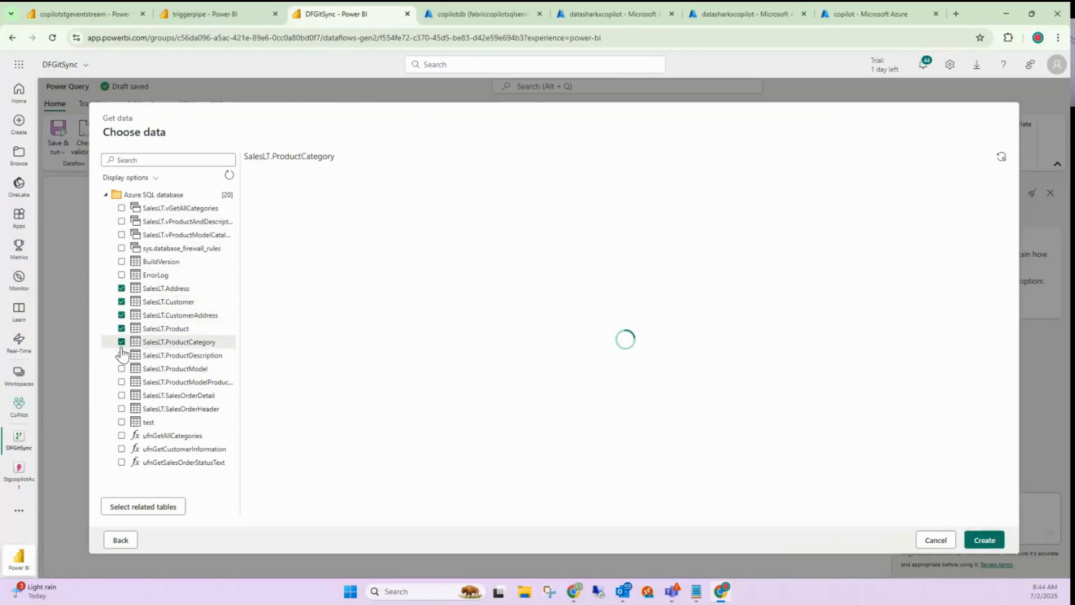
pyautogui.click(121, 355)
pyautogui.click(121, 369)
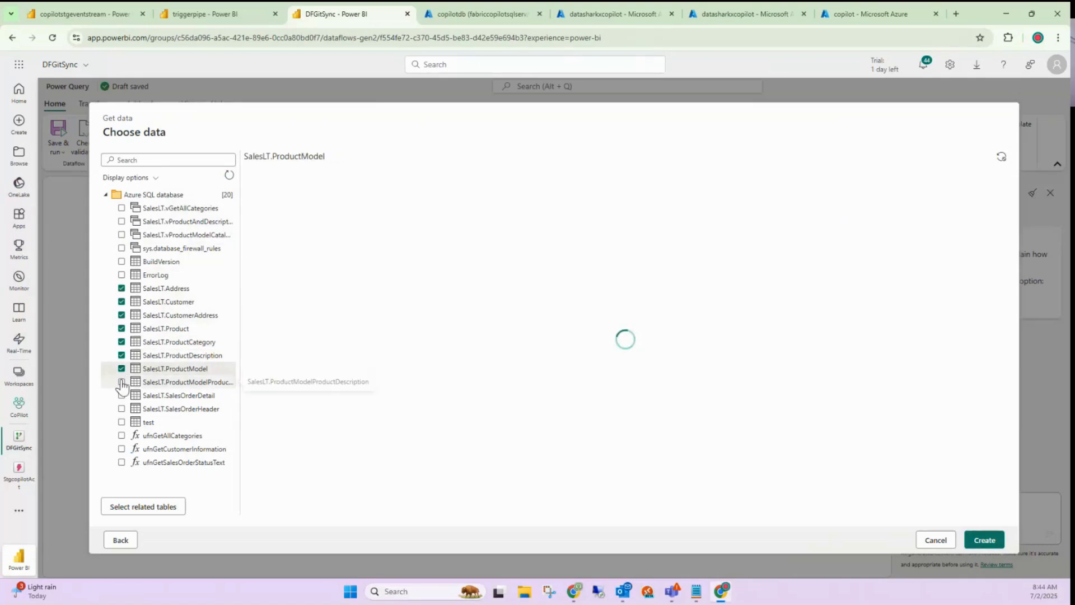
pyautogui.click(122, 382)
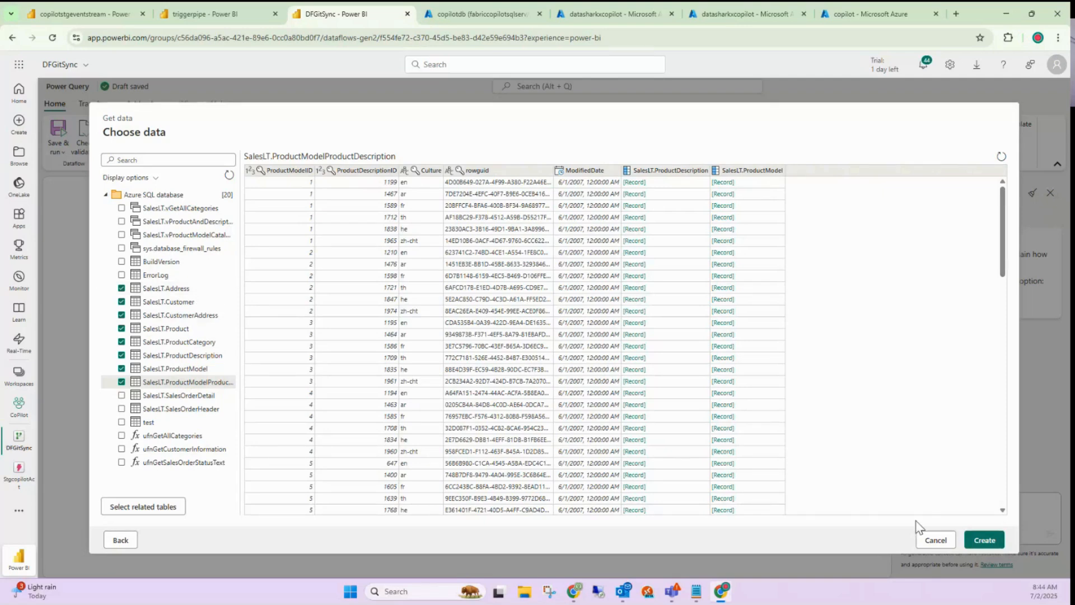
pyautogui.click(971, 532)
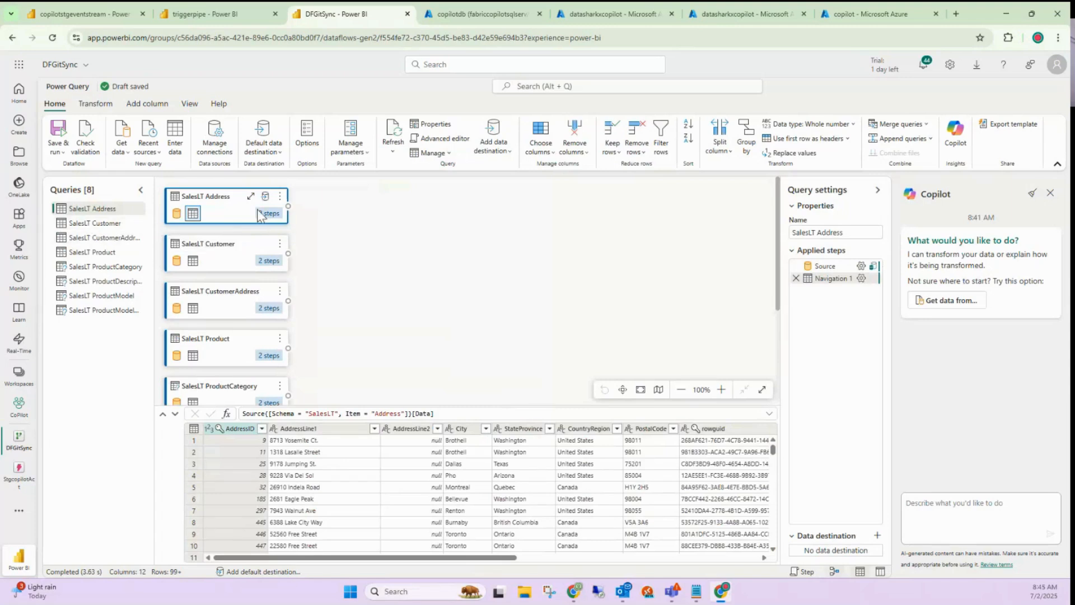
# Preview the SalesLT Customer, CustomerAddress and Product queries and enlarge the data preview area
pyautogui.click(93, 222)
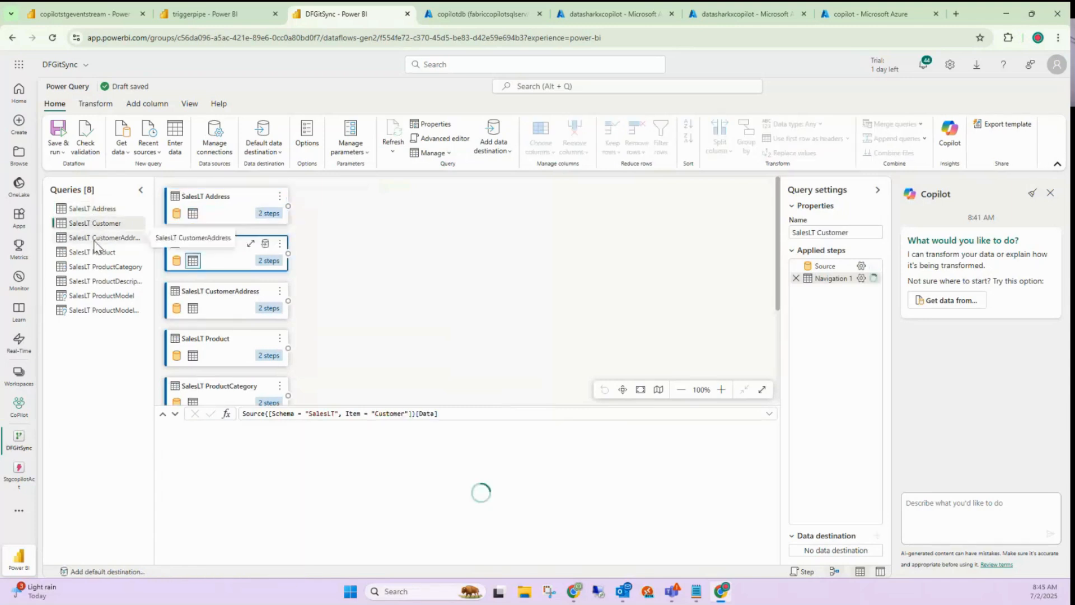
pyautogui.click(96, 238)
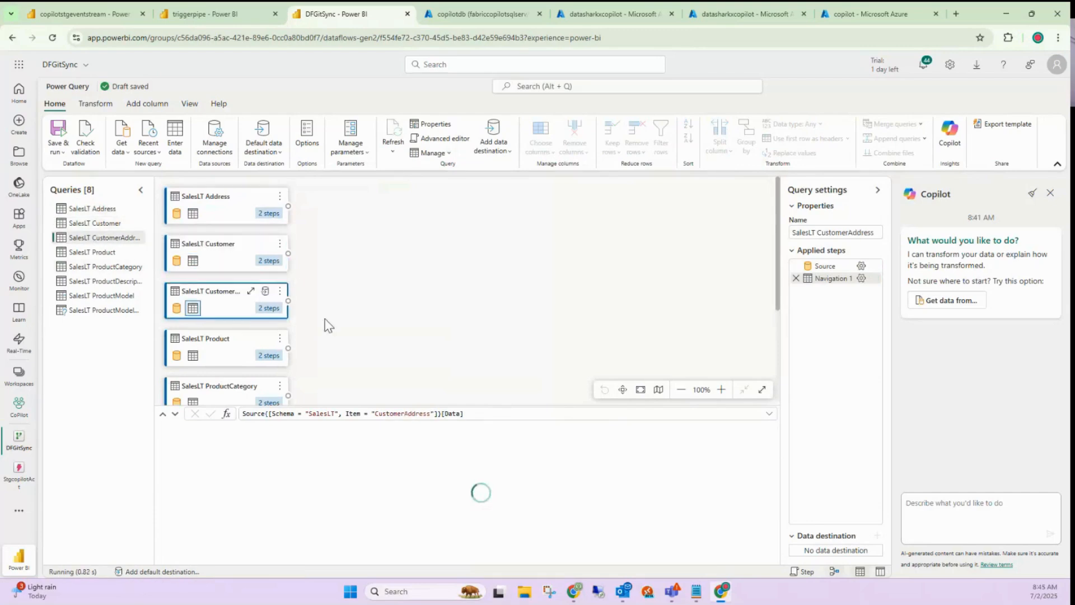
pyautogui.click(104, 253)
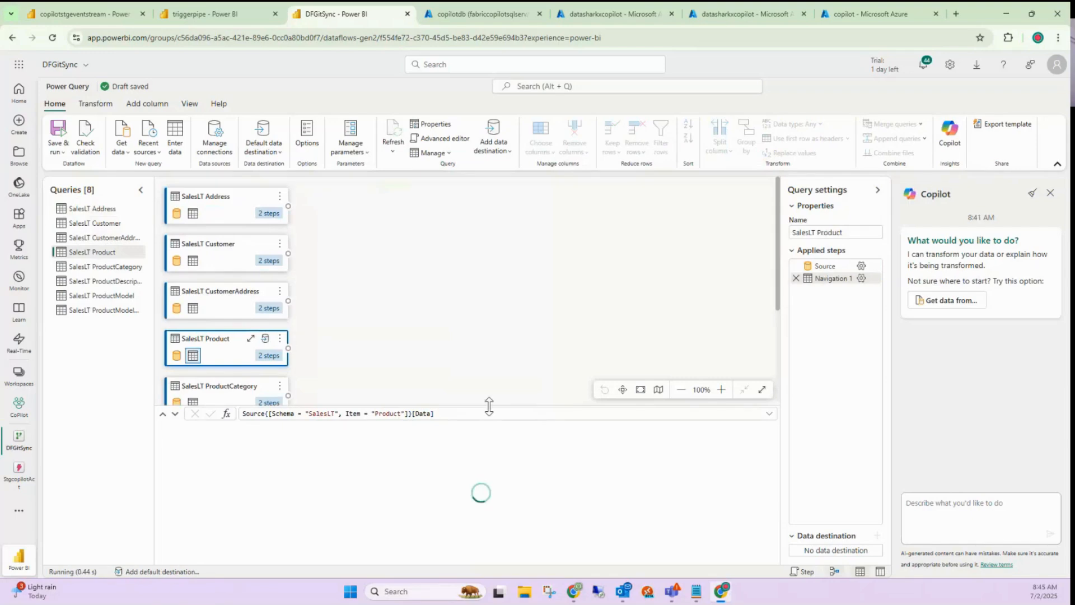
pyautogui.moveTo(489, 405); pyautogui.dragTo(489, 293)
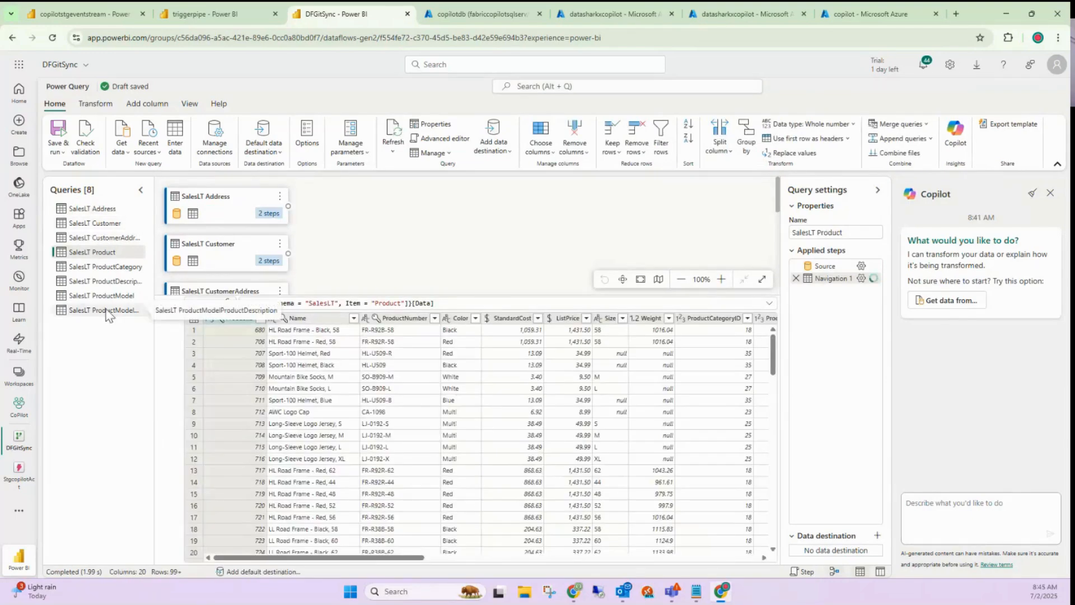
# Connect DFGitSync to the poclake lakehouse from the OneLake catalog, using the existing Lakehouse connection with organizational account authentication
pyautogui.click(125, 149)
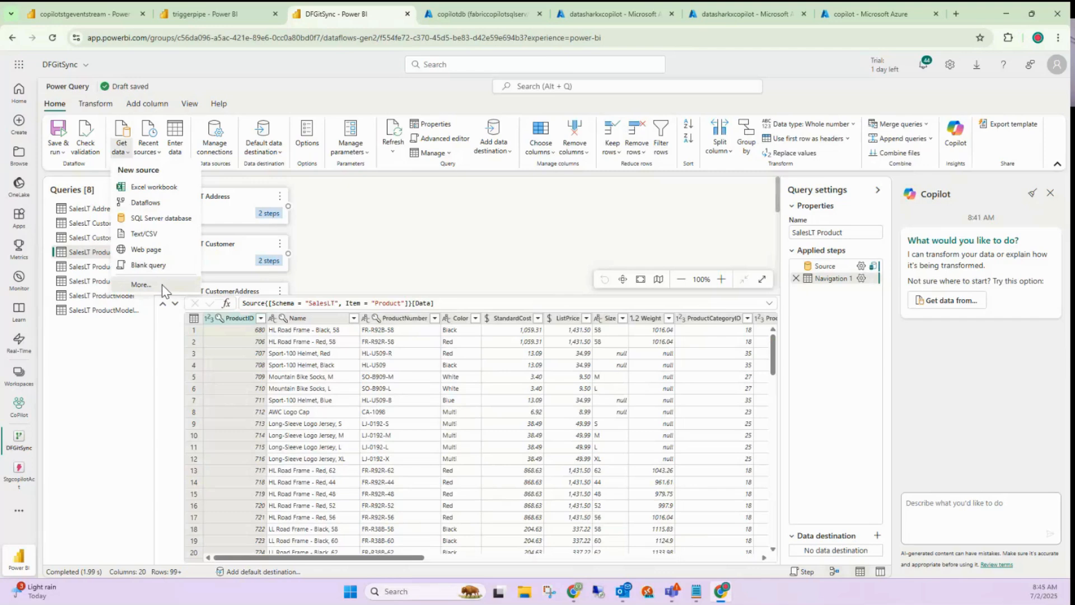
pyautogui.click(162, 285)
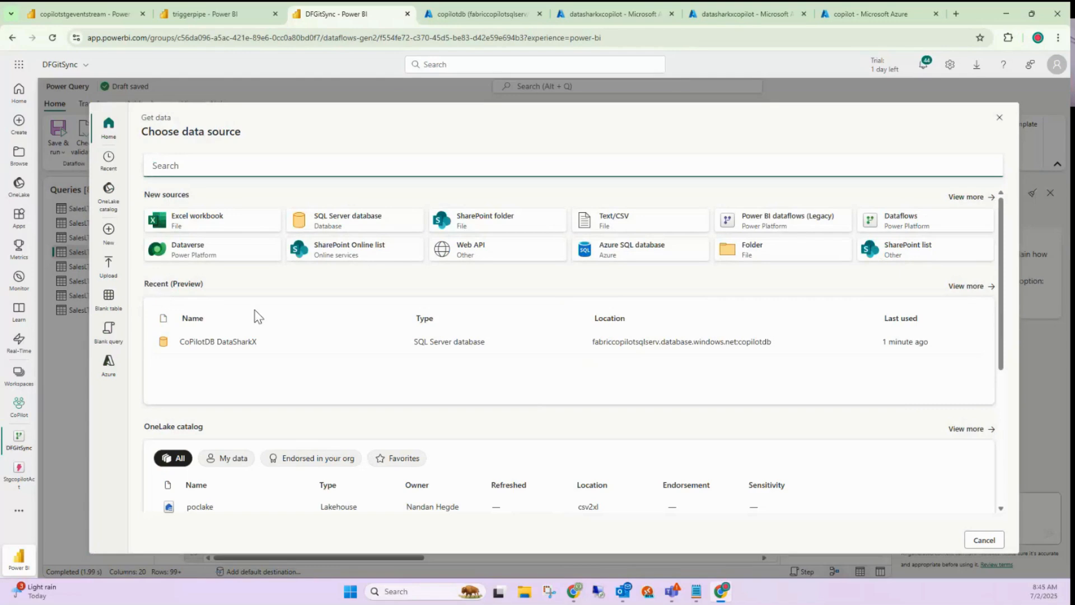
pyautogui.scroll(-4, 328, 476)
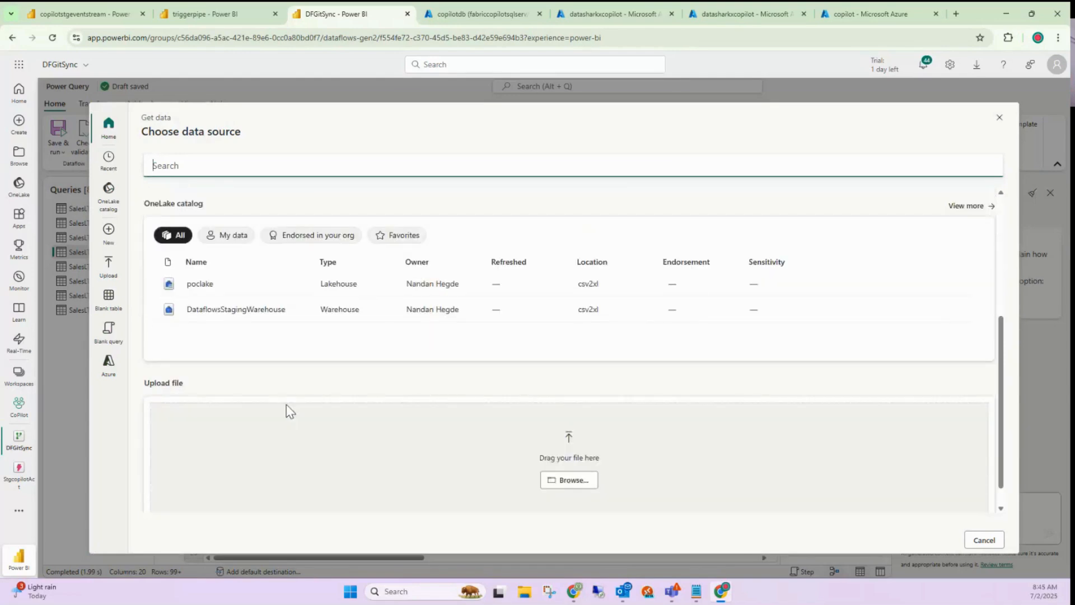
pyautogui.click(201, 285)
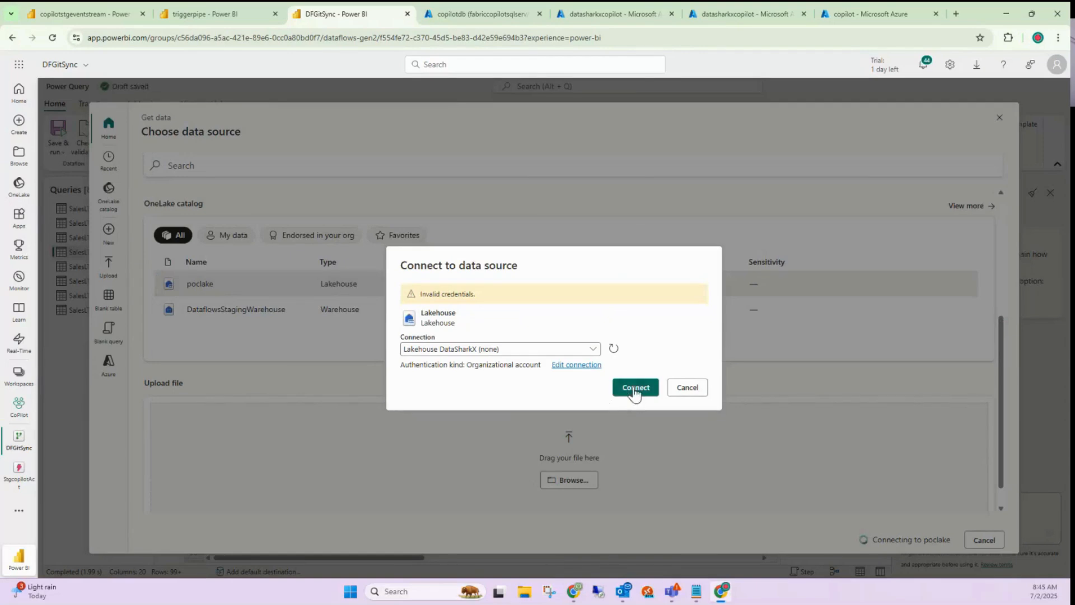
pyautogui.click(635, 390)
pyautogui.click(575, 365)
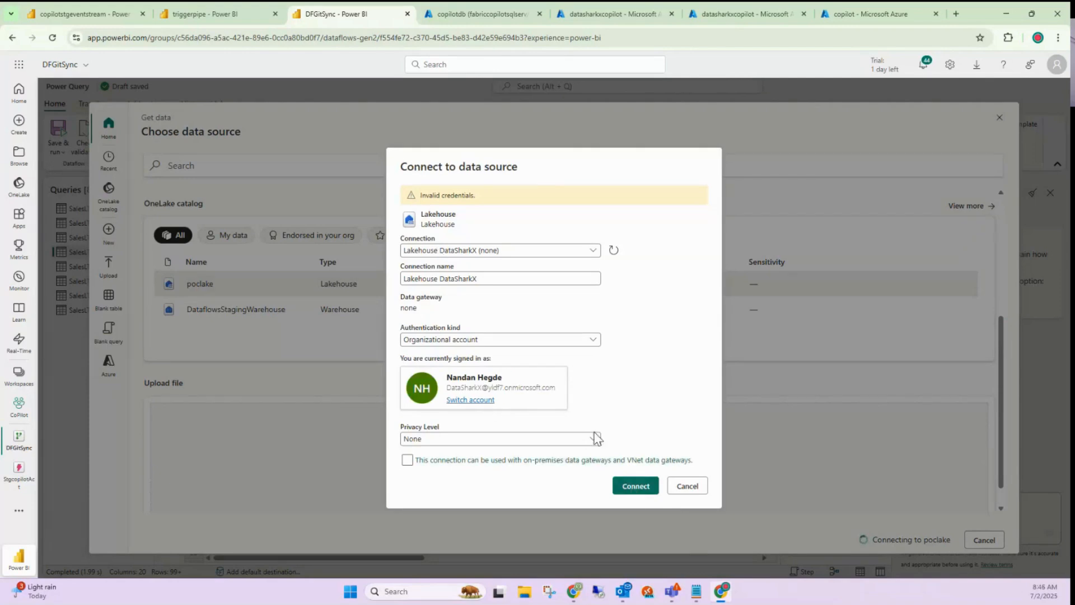
pyautogui.click(630, 487)
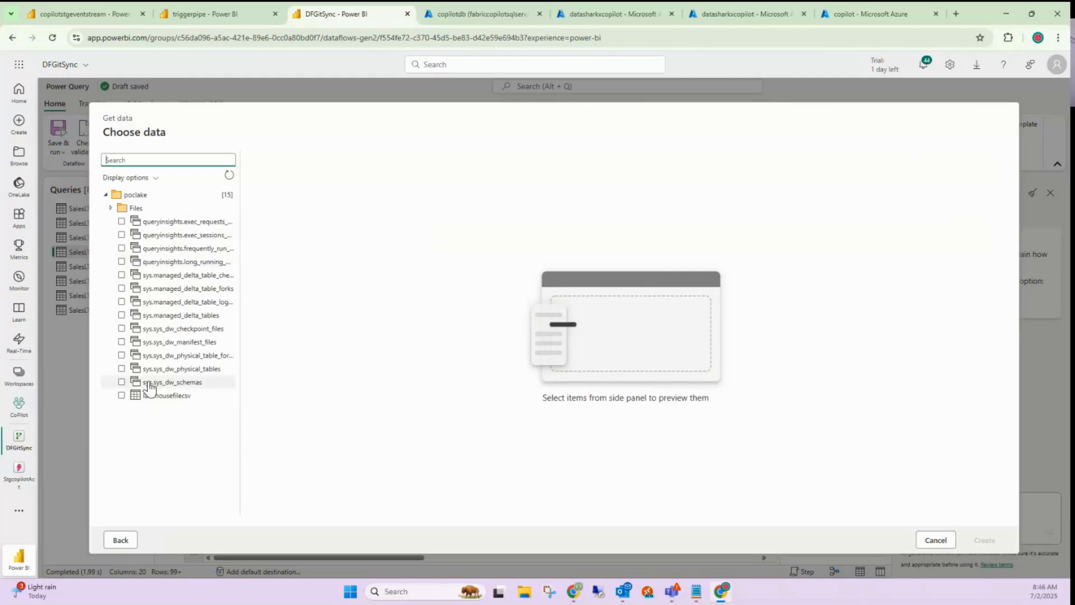
# Add the lakehousefilecsv table and the queryinsights.exec_sessions_history view from poclake as queries
pyautogui.click(122, 396)
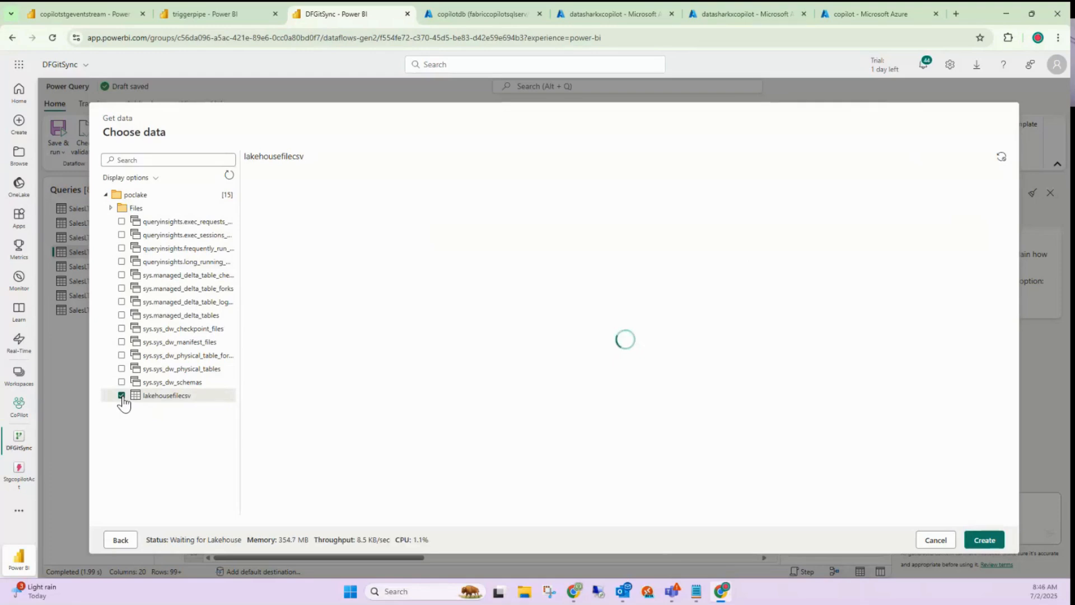
pyautogui.click(121, 235)
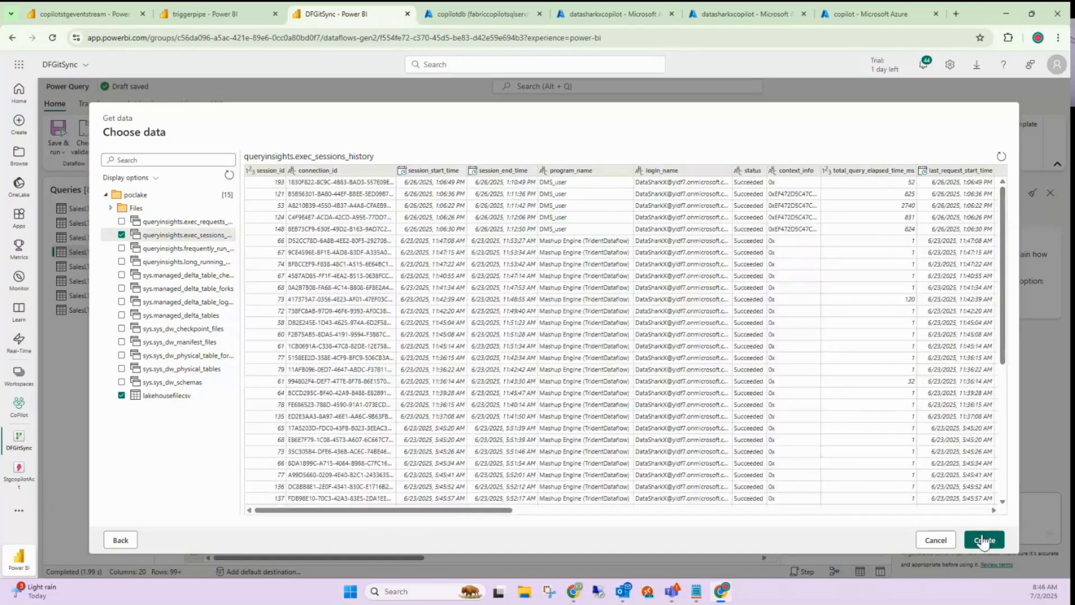
pyautogui.click(983, 541)
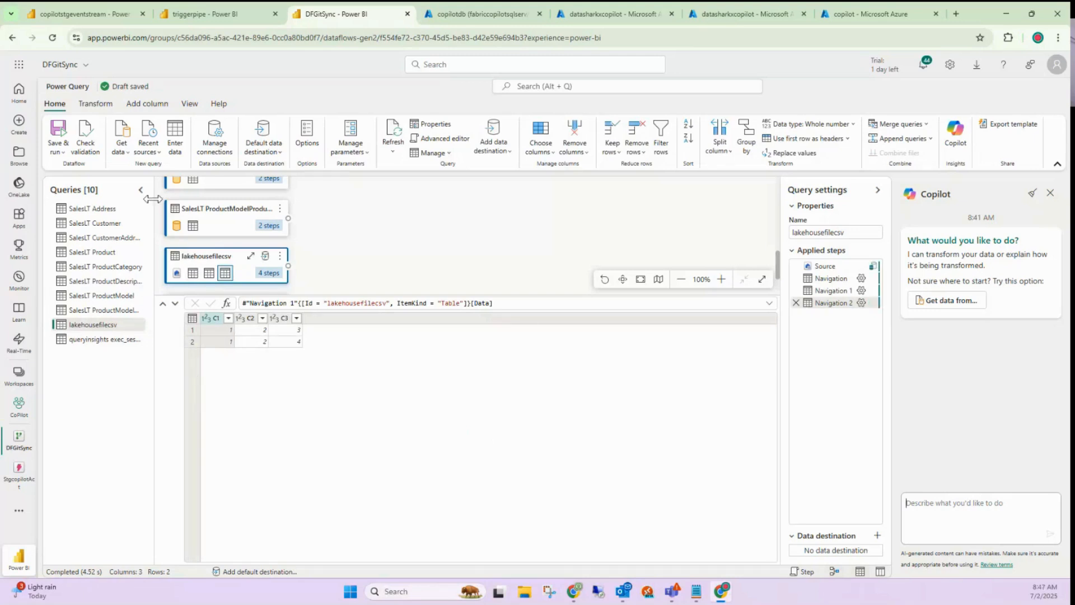
# Widen the query list to show more of the names and duplicate the SalesLT Address query
pyautogui.moveTo(153, 199); pyautogui.dragTo(168, 202)
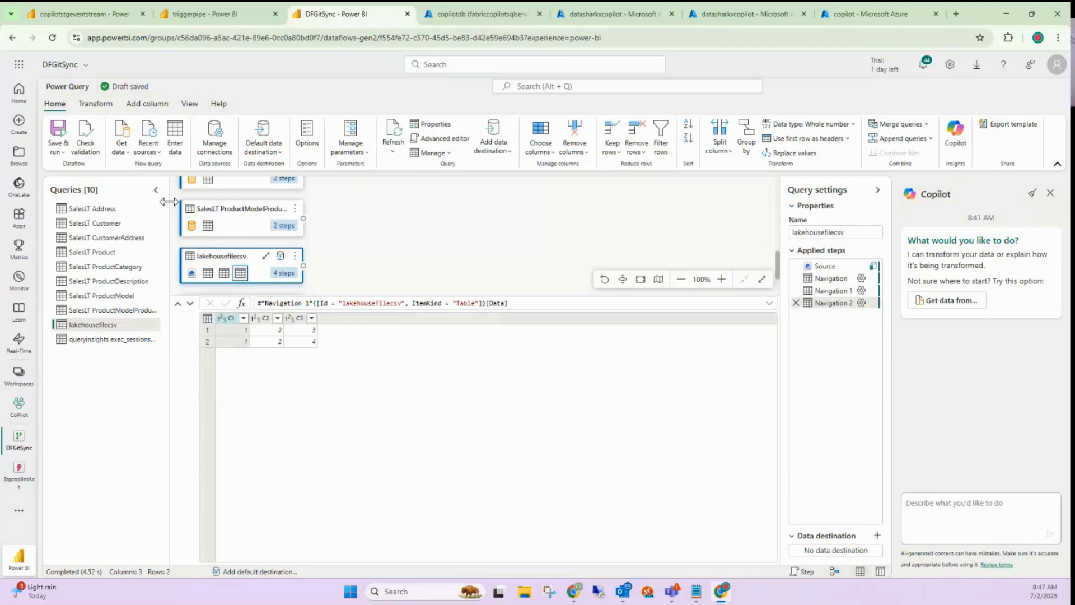
pyautogui.click(120, 209)
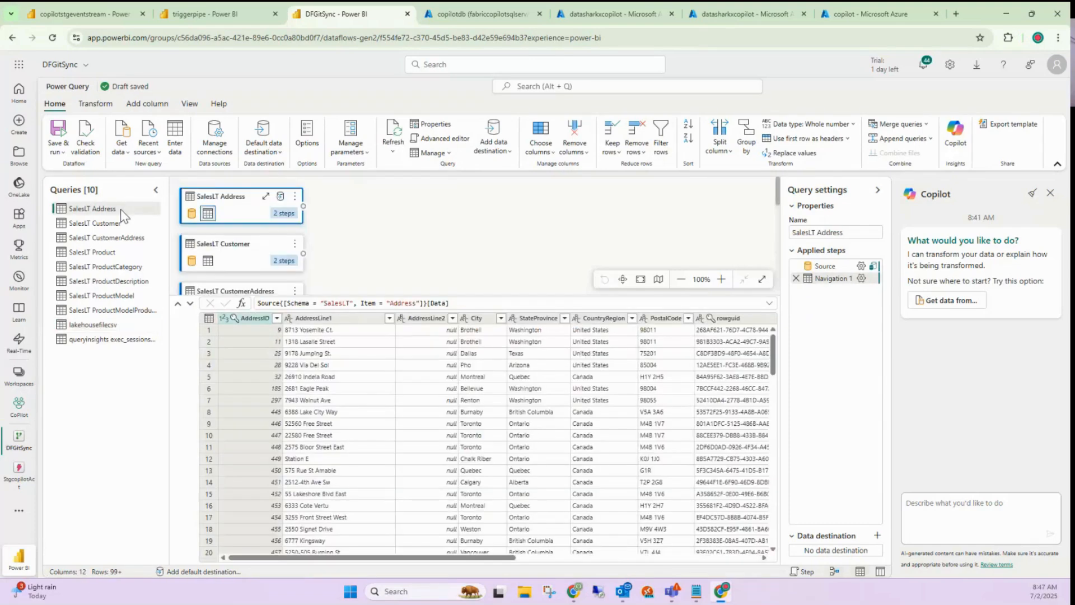
pyautogui.rightClick(120, 209)
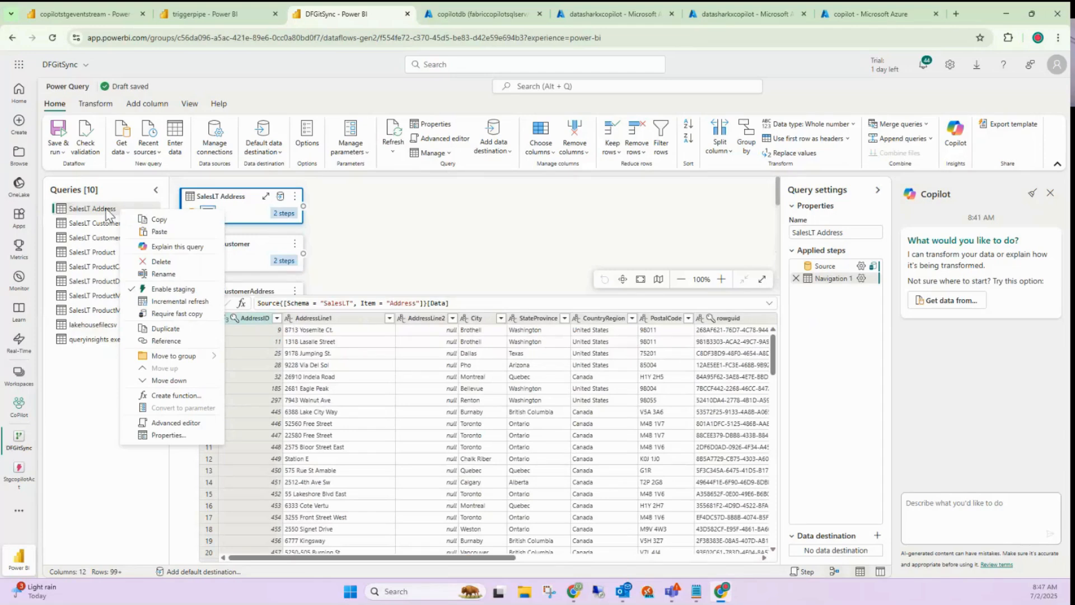
pyautogui.click(108, 213)
pyautogui.rightClick(108, 213)
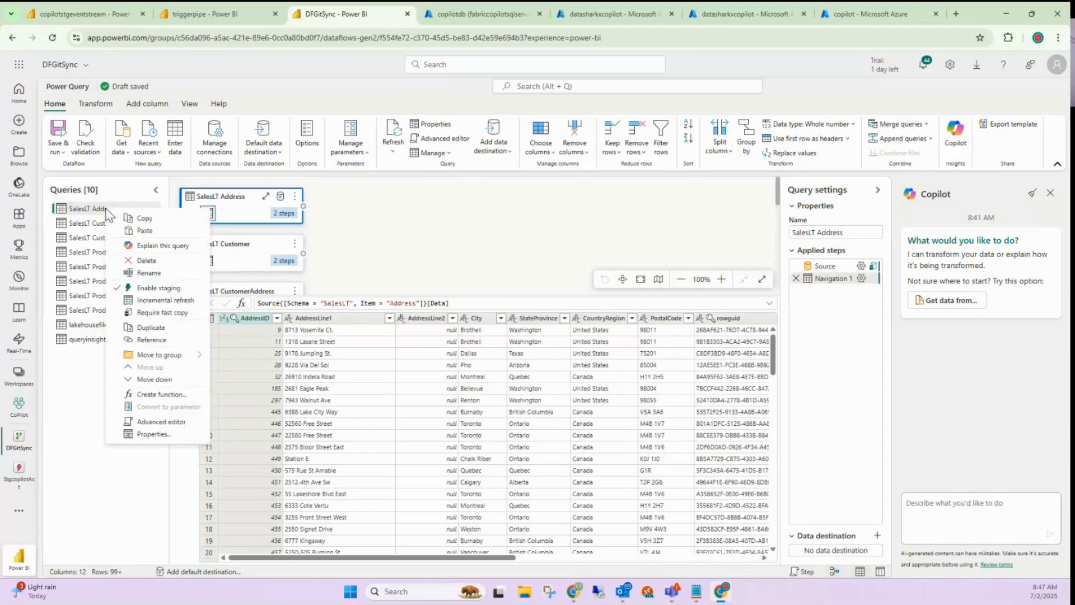
pyautogui.click(150, 328)
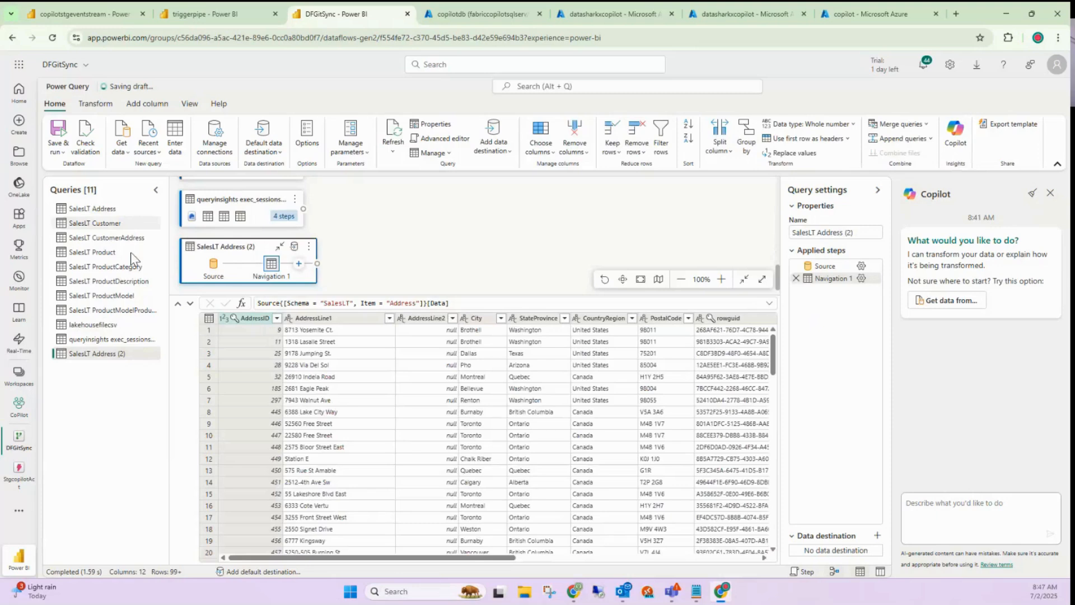
# Rename the copied SalesLT Address (2) query as Duplicate Address
pyautogui.rightClick(132, 357)
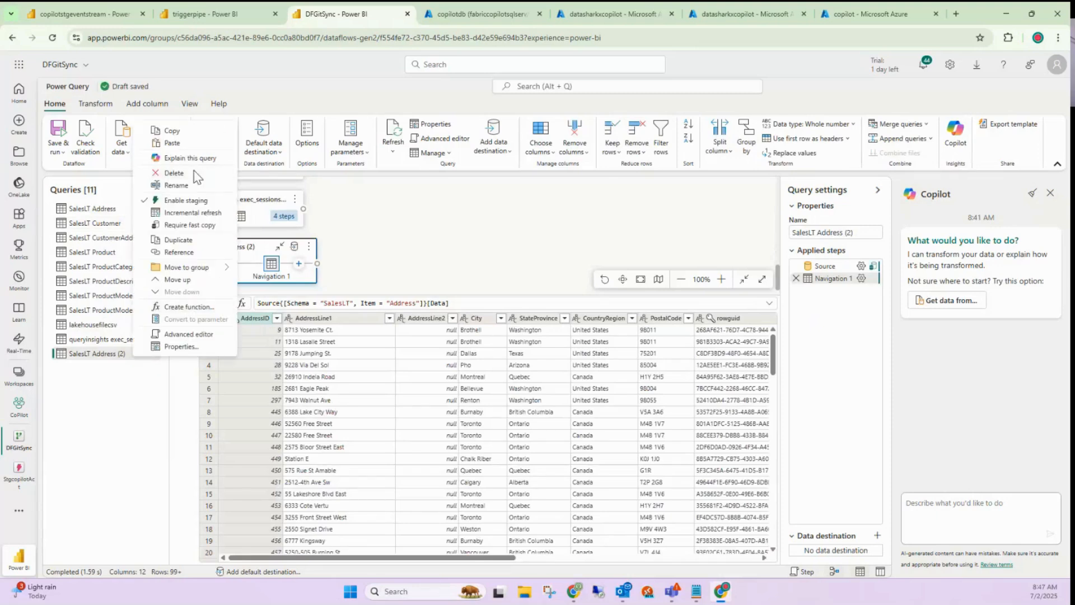
pyautogui.click(176, 185)
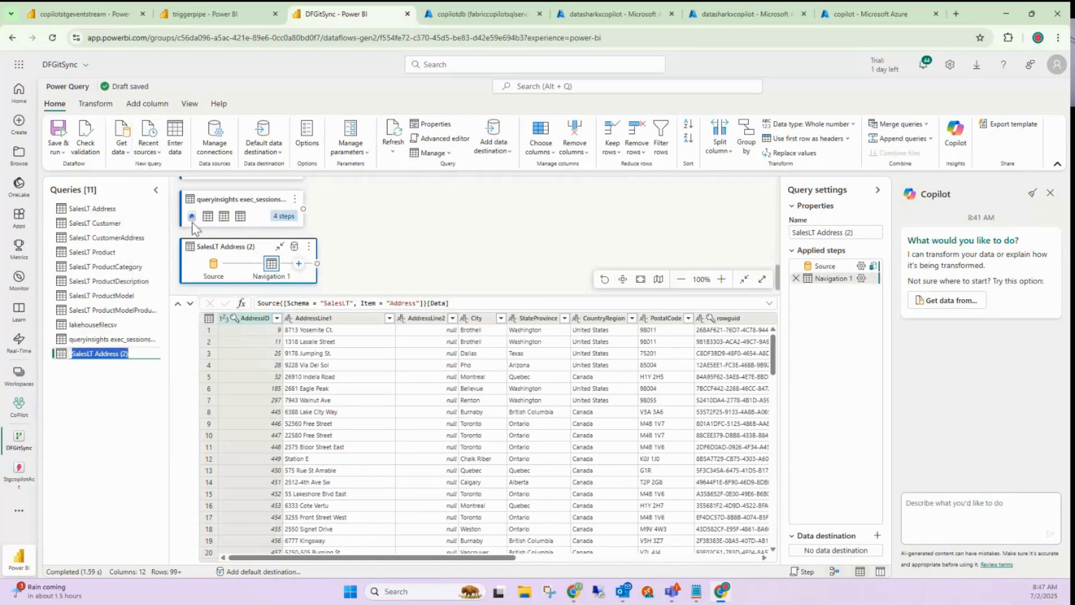
pyautogui.click(128, 354)
pyautogui.hotkey('shift', 'Home')
pyautogui.write('D')
pyautogui.write('uplica')
pyautogui.write('te AD')
pyautogui.write('ress')
pyautogui.press('Return')
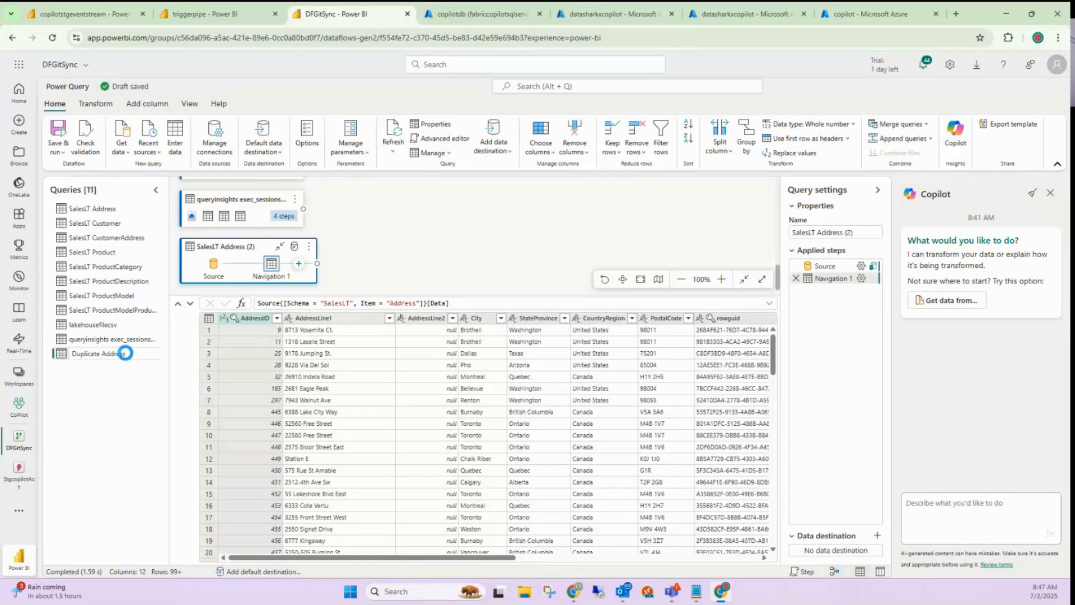
pyautogui.rightClick(128, 354)
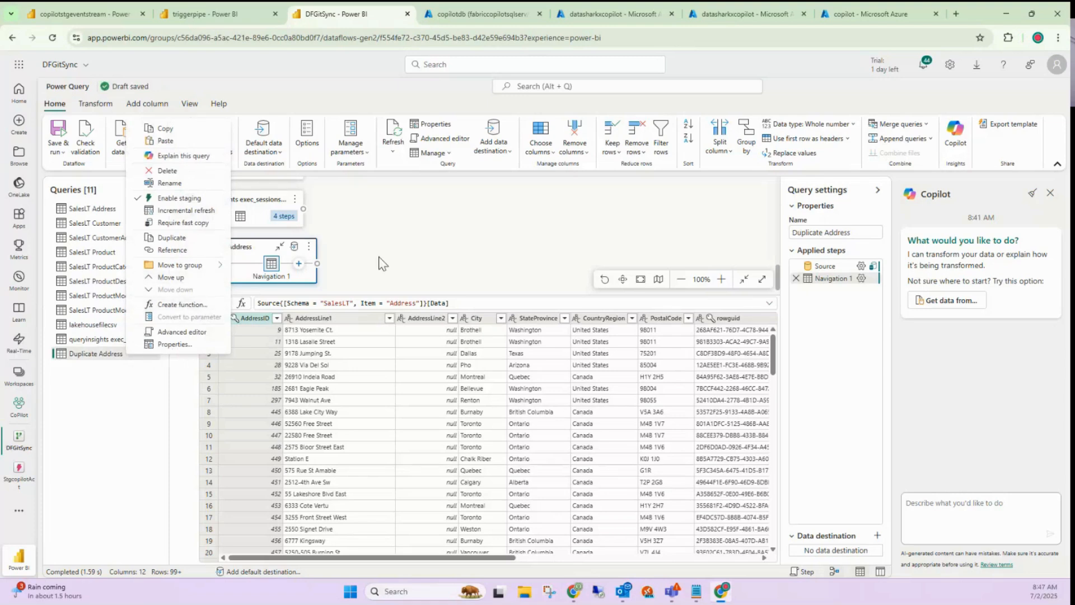
pyautogui.click(404, 257)
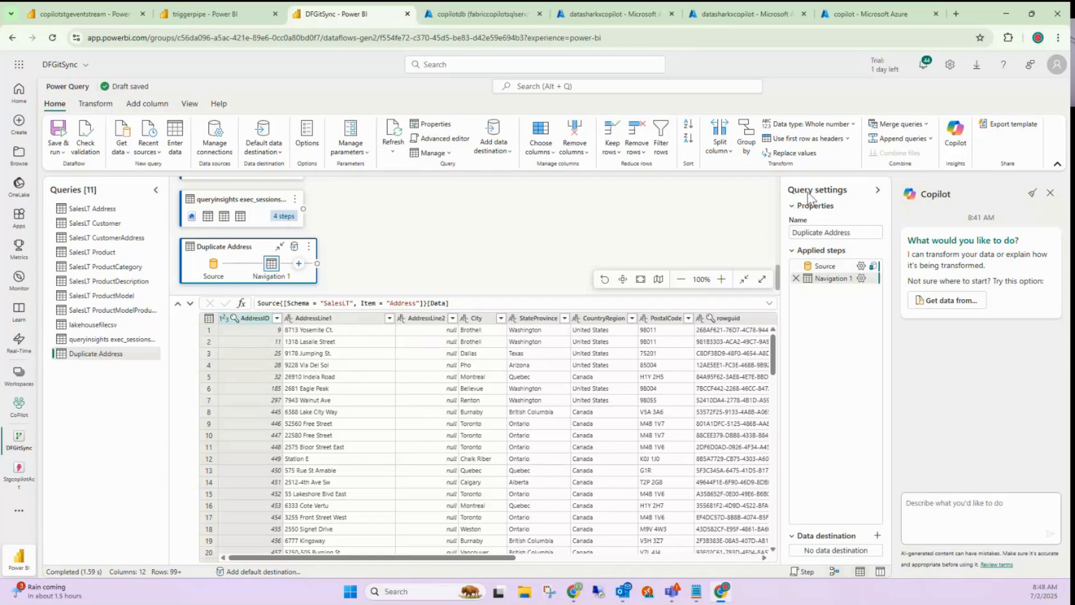
# Filter the AddressID column of Duplicate Address to keep only the values 9, 11, 25 and 28
pyautogui.moveTo(808, 273)
pyautogui.click(257, 317)
pyautogui.click(277, 318)
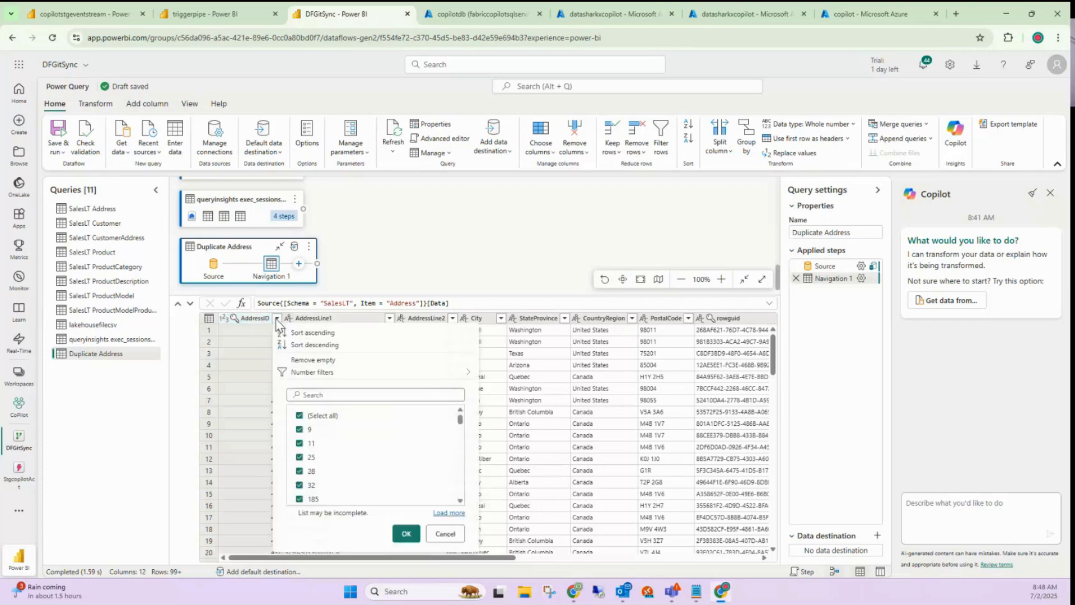
pyautogui.click(299, 417)
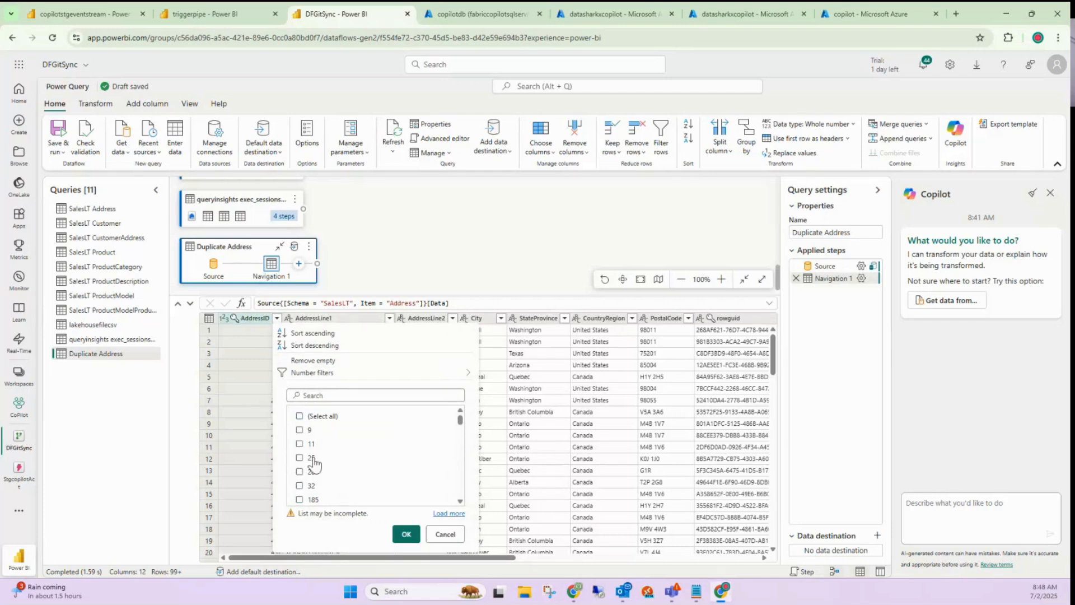
pyautogui.click(299, 430)
pyautogui.click(299, 444)
pyautogui.click(299, 457)
pyautogui.click(299, 472)
pyautogui.click(405, 533)
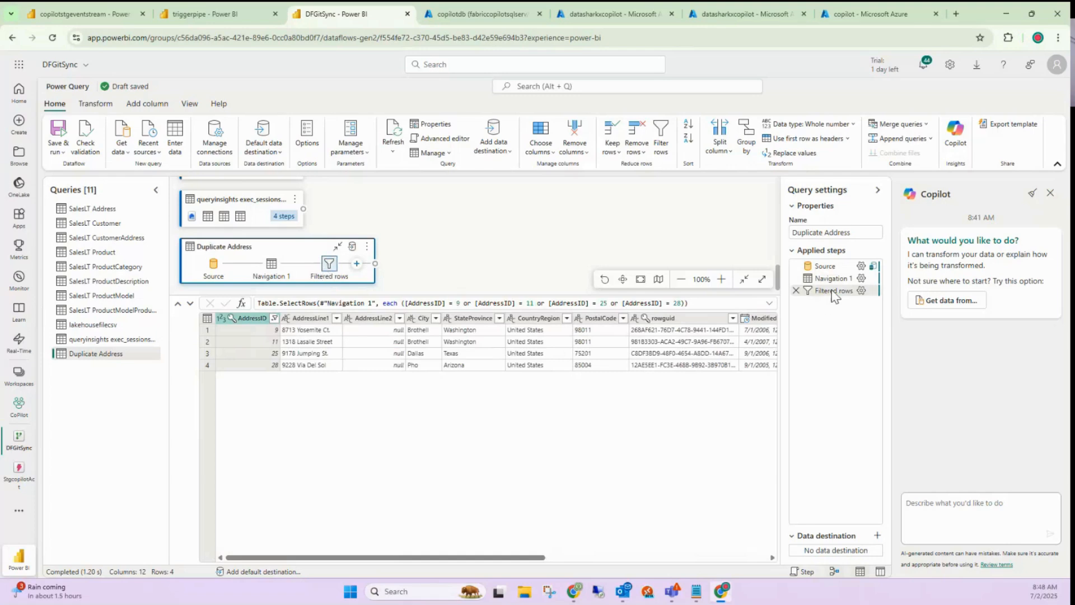
pyautogui.moveTo(835, 291)
# Remove the AddressLine2 and StateProvince columns together from the Duplicate Address query
pyautogui.rightClick(368, 323)
pyautogui.click(323, 414)
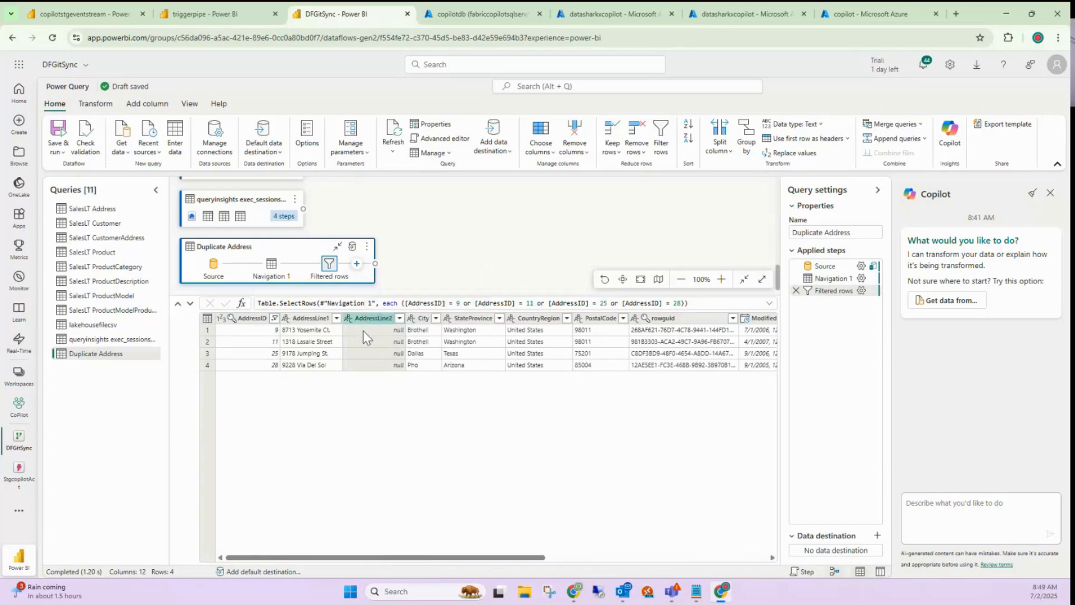
pyautogui.rightClick(363, 319)
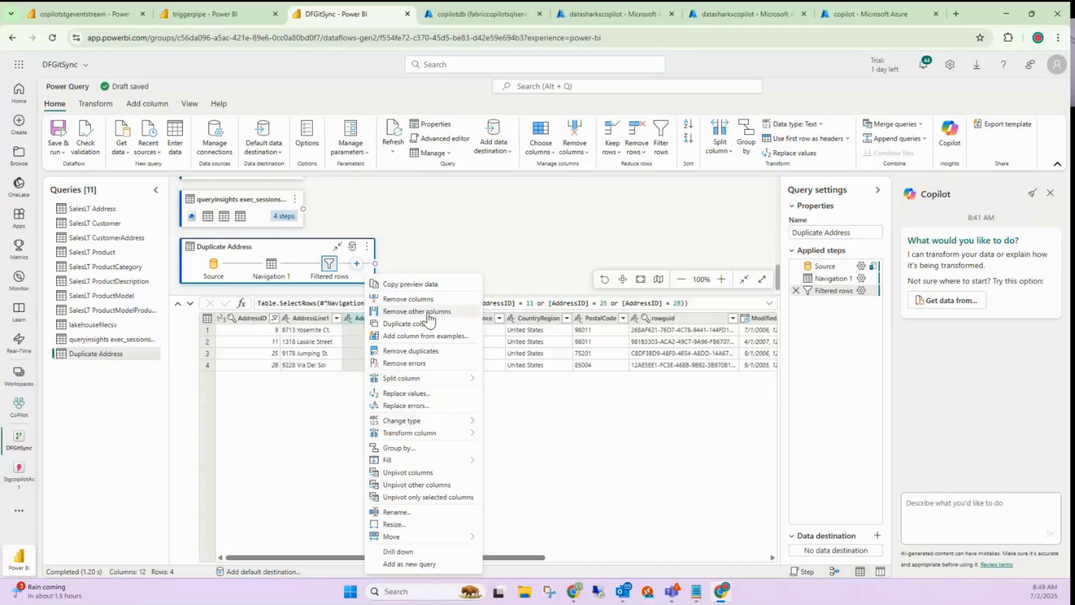
pyautogui.click(316, 447)
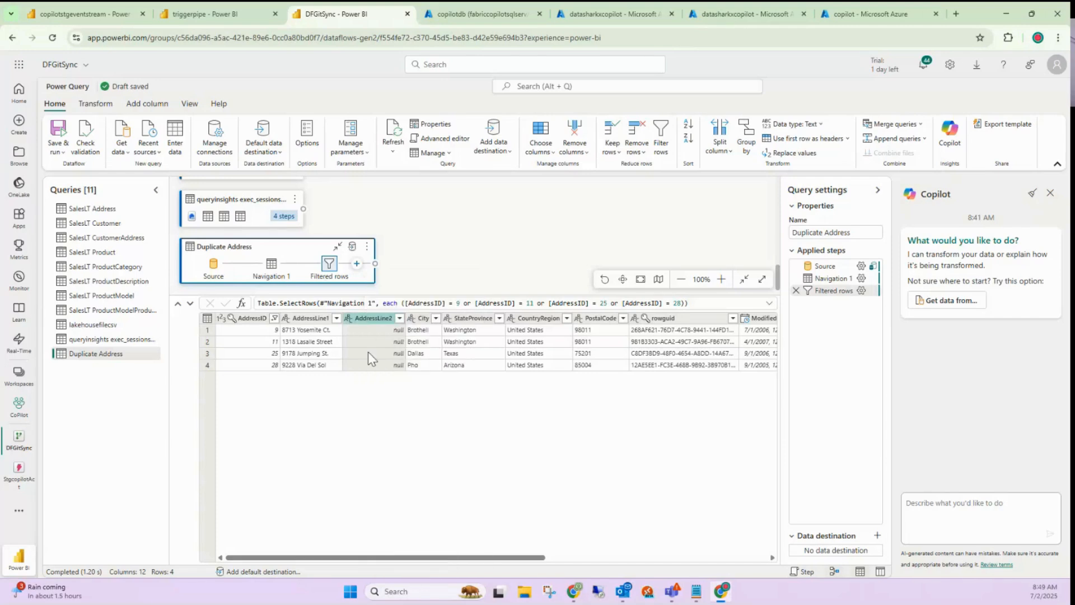
pyautogui.rightClick(372, 324)
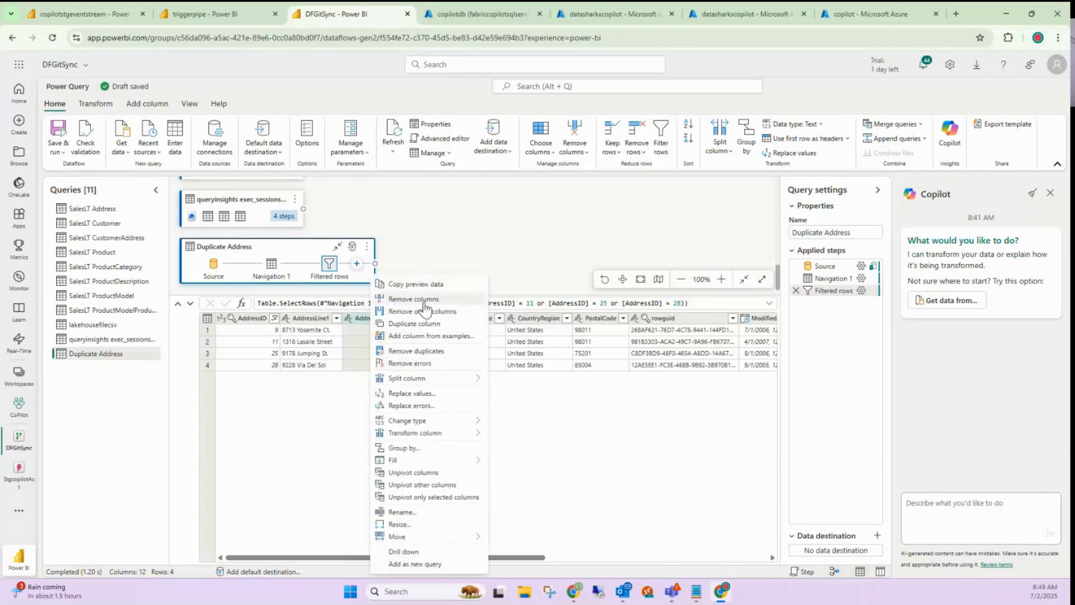
pyautogui.click(361, 321)
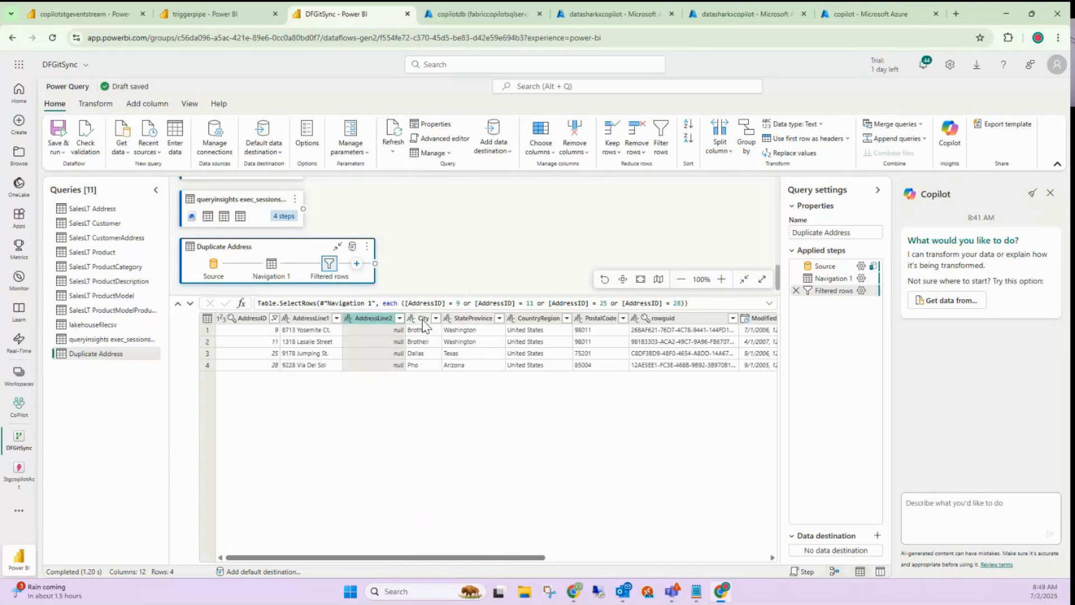
pyautogui.keyDown('ctrl'); pyautogui.click(478, 320); pyautogui.keyUp('ctrl')
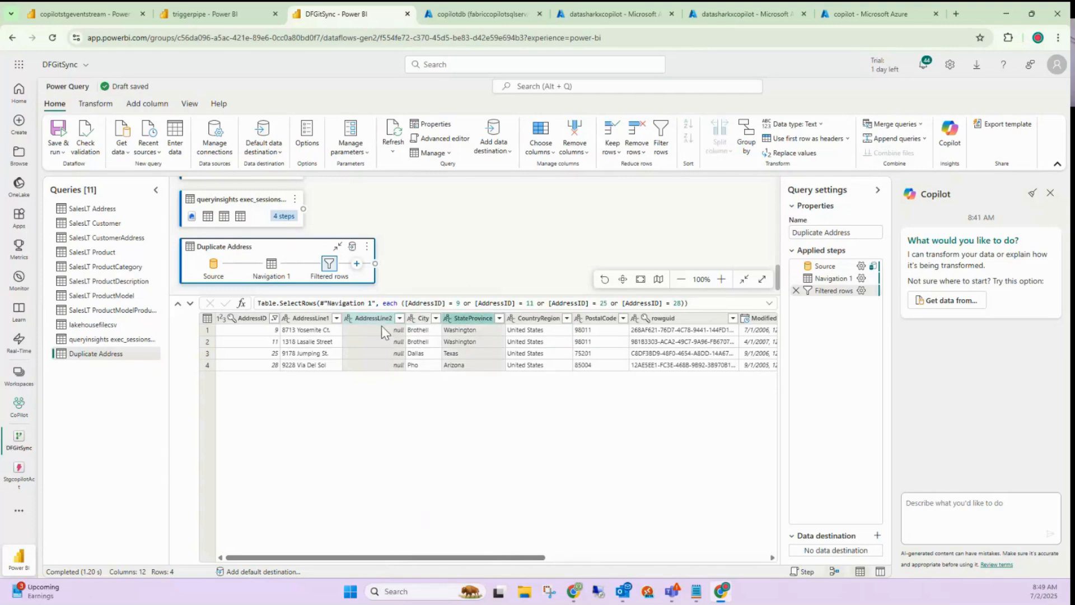
pyautogui.rightClick(472, 320)
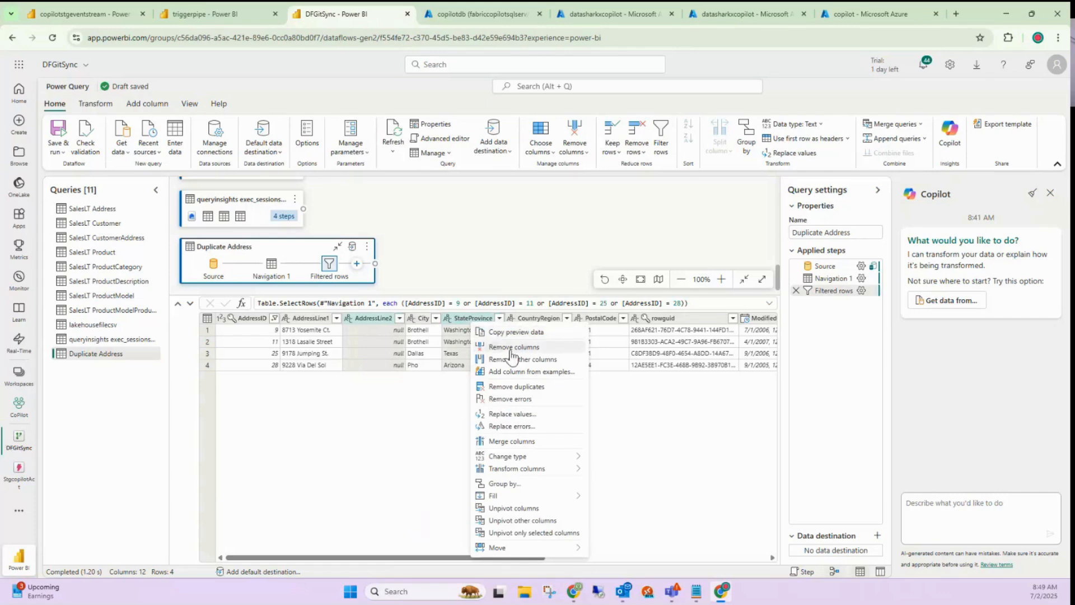
pyautogui.click(508, 345)
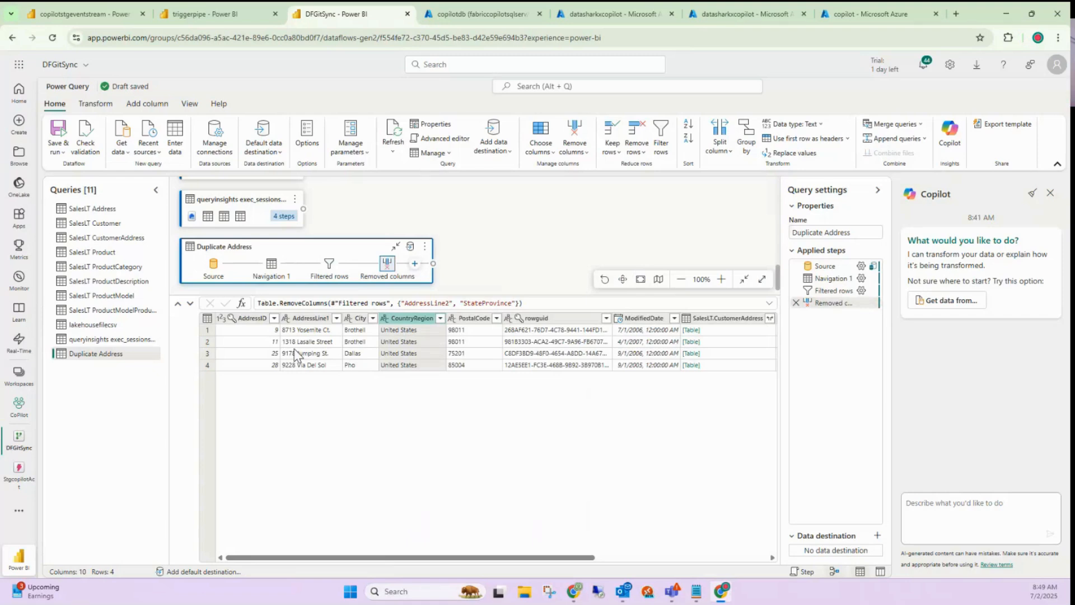
pyautogui.moveTo(796, 297)
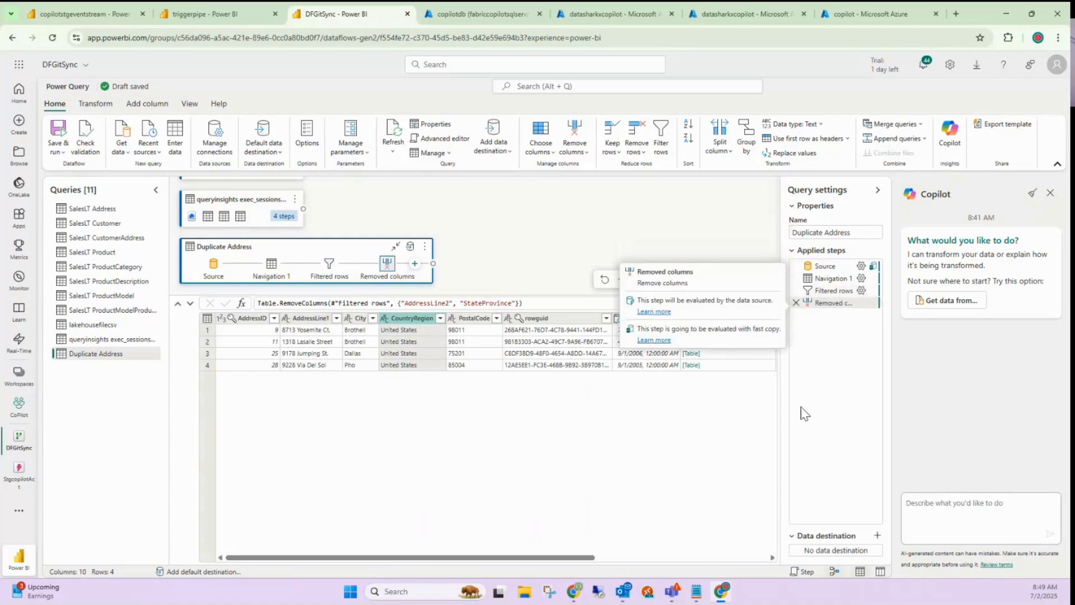
# Delete the Filtered rows step from the Duplicate Address query
pyautogui.click(797, 291)
pyautogui.click(643, 361)
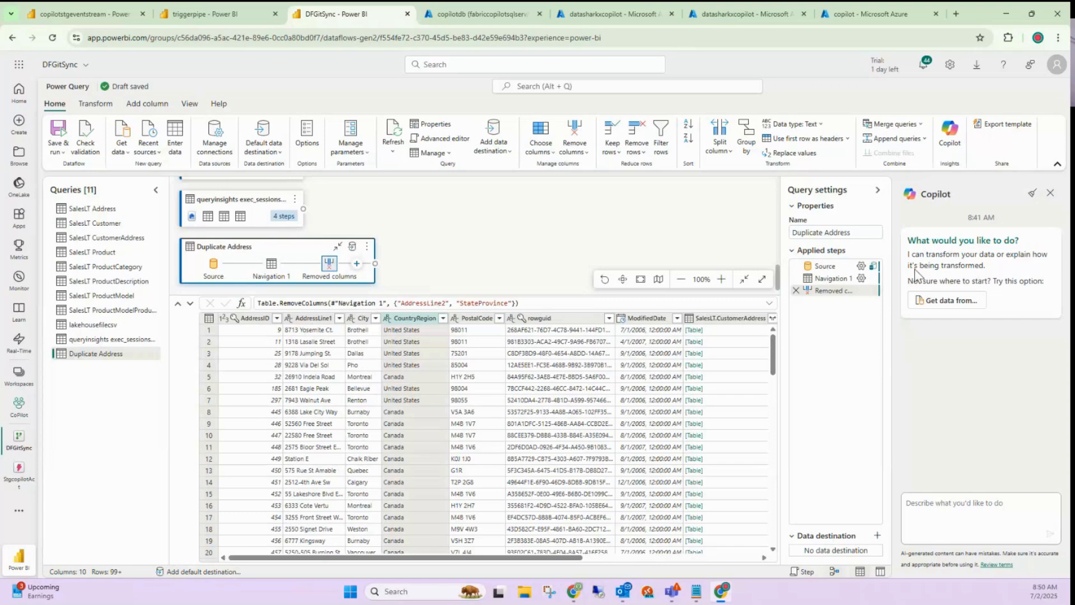
pyautogui.moveTo(828, 299)
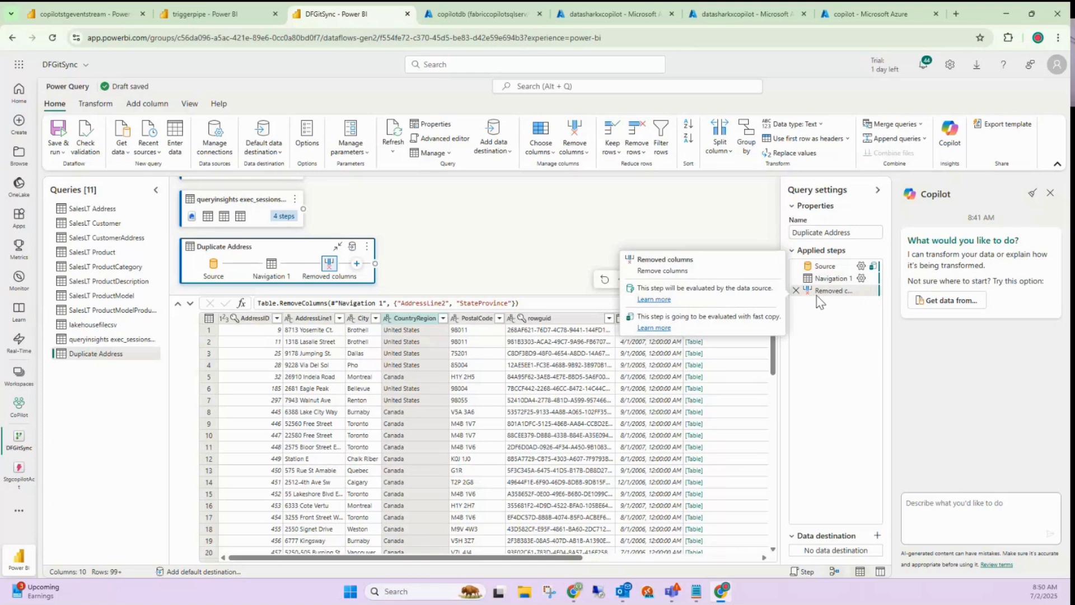
# Filter the AddressID column to keep only the rows with IDs 9, 11 and 25
pyautogui.click(280, 317)
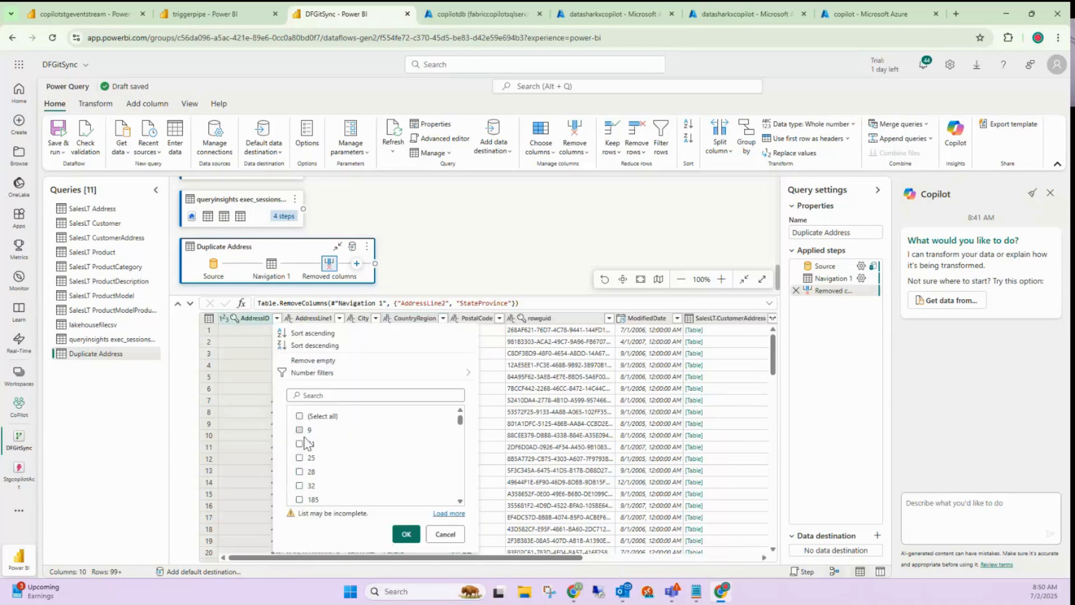
pyautogui.click(300, 430)
pyautogui.click(300, 443)
pyautogui.click(299, 458)
pyautogui.click(406, 534)
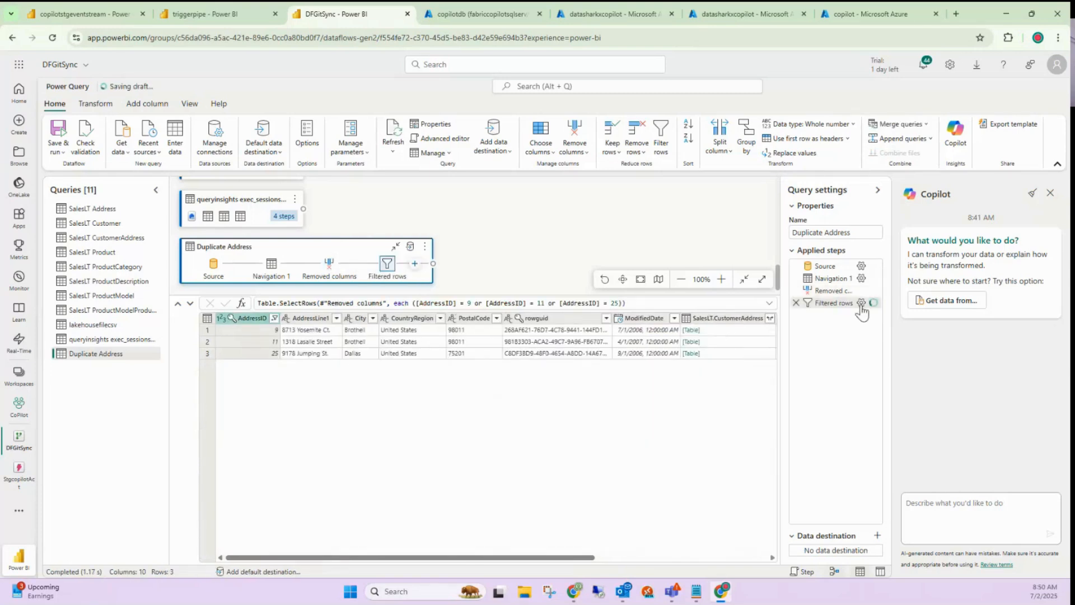
pyautogui.moveTo(863, 305)
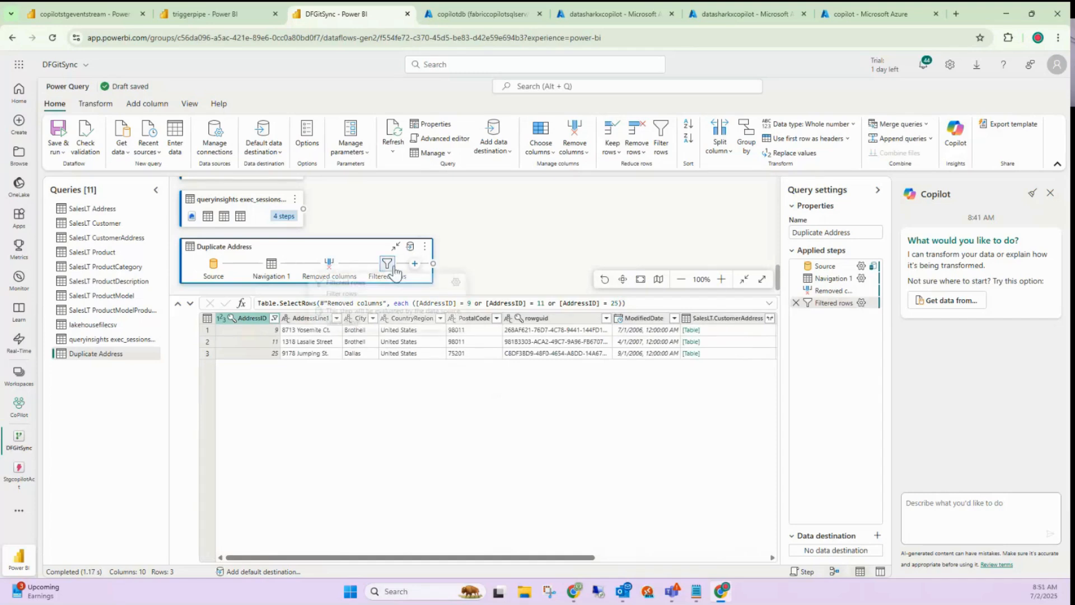
pyautogui.rightClick(480, 324)
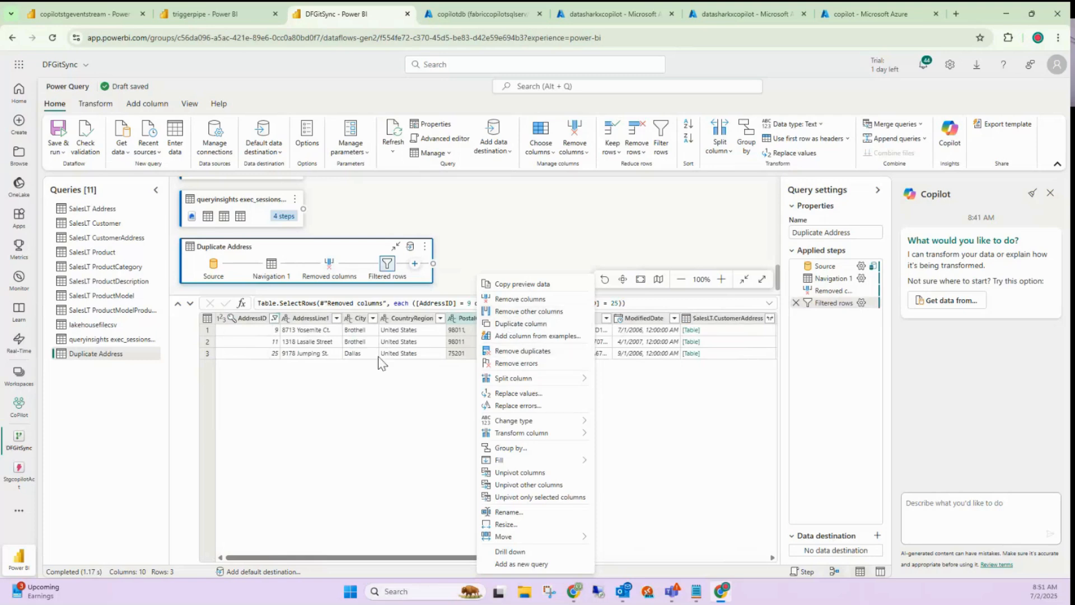
pyautogui.click(407, 320)
pyautogui.rightClick(408, 320)
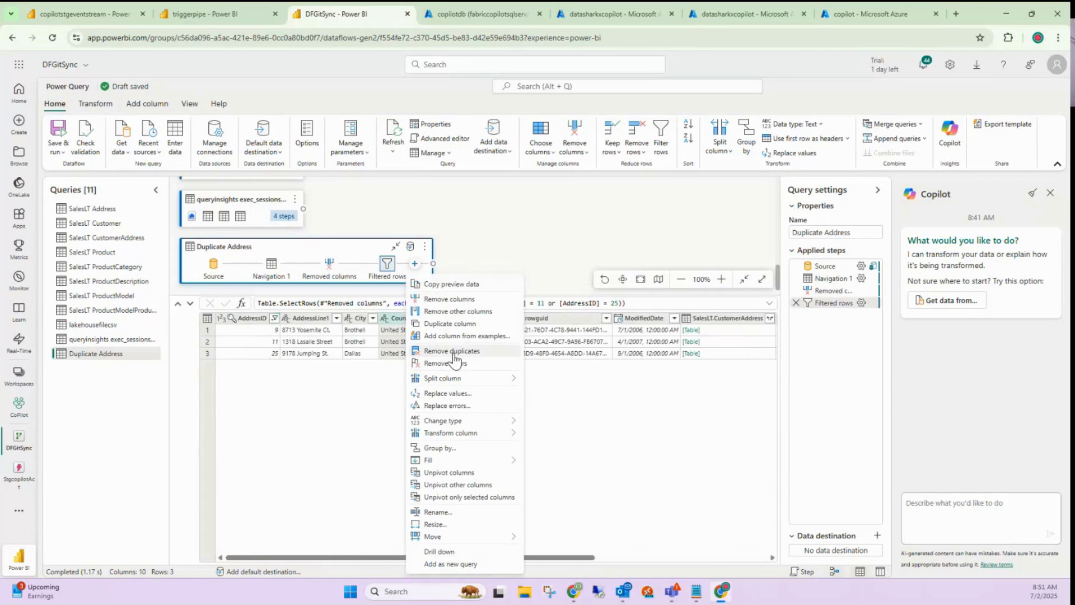
pyautogui.click(351, 437)
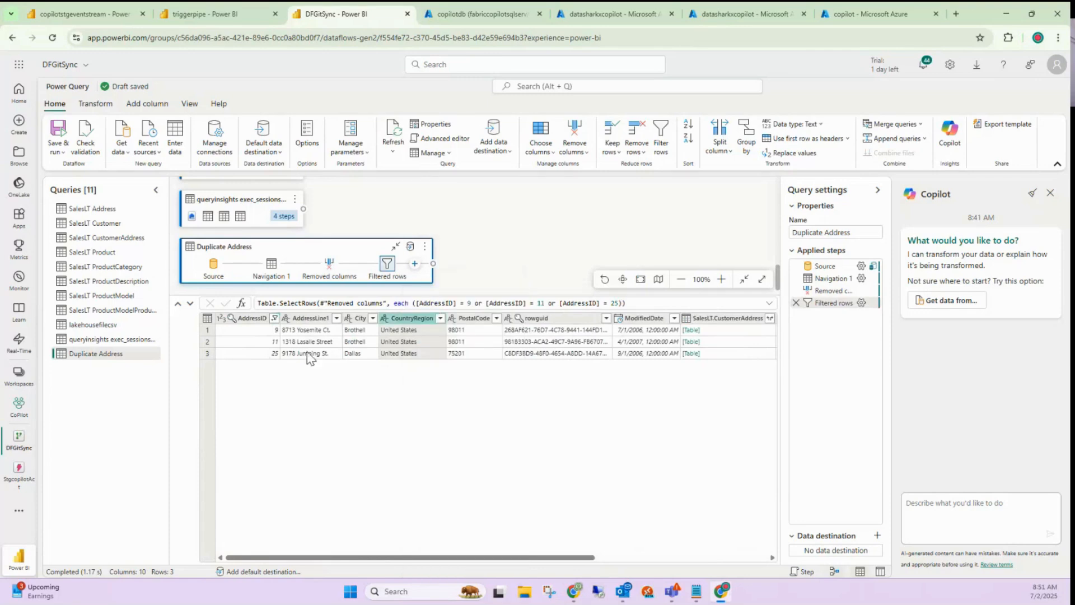
pyautogui.rightClick(396, 324)
pyautogui.moveTo(448, 385)
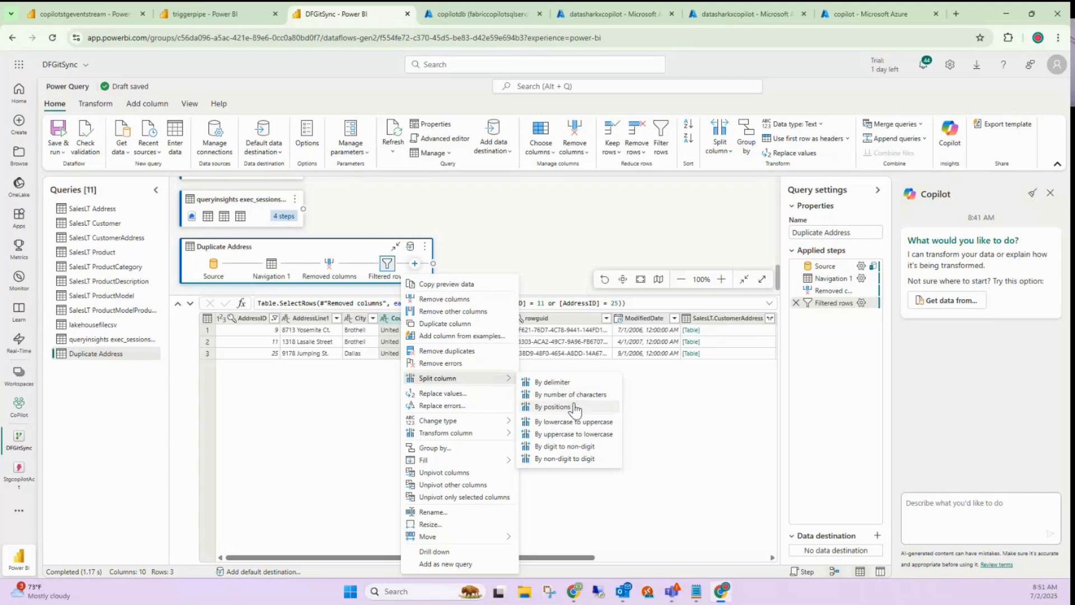
pyautogui.click(368, 437)
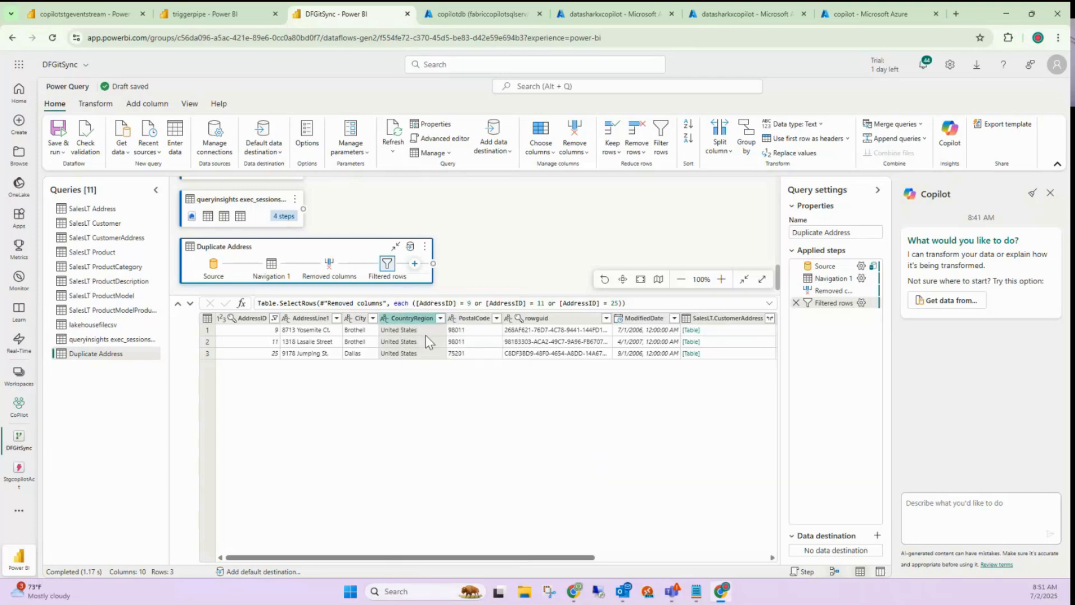
pyautogui.rightClick(414, 318)
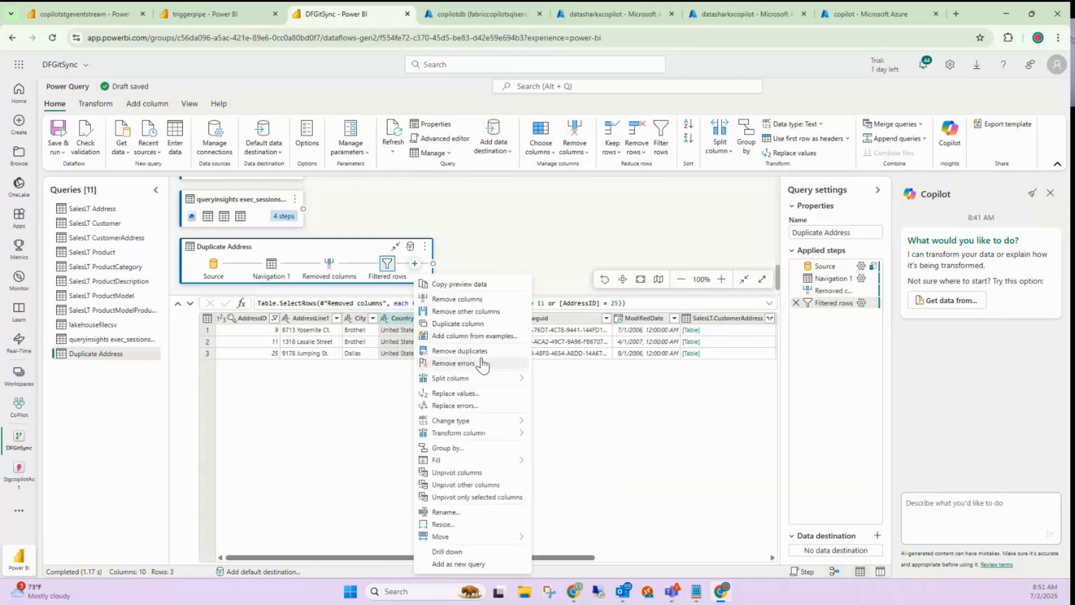
pyautogui.moveTo(493, 378)
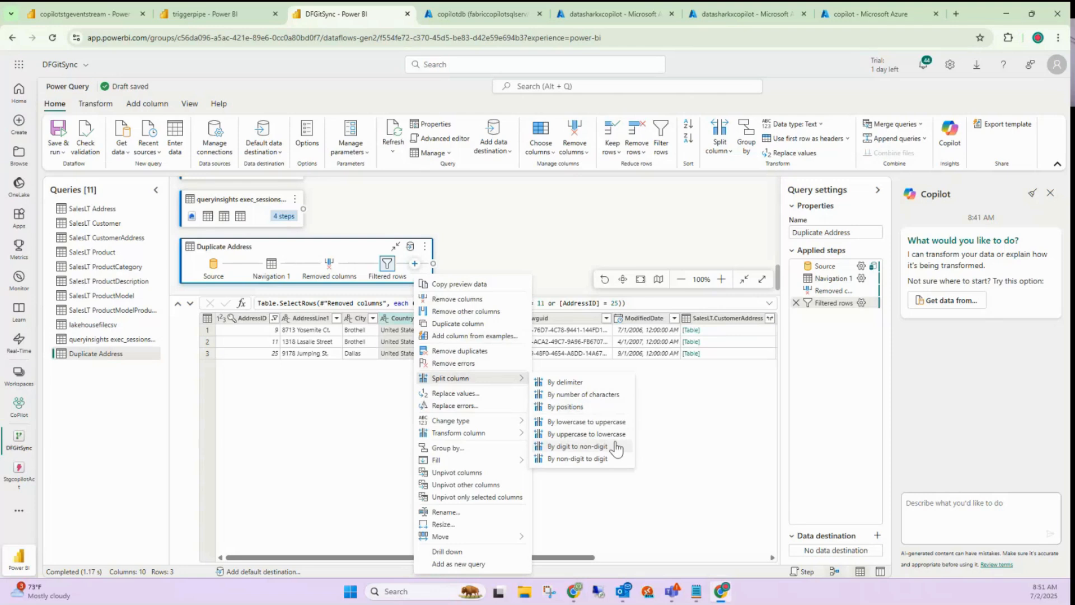
pyautogui.click(579, 408)
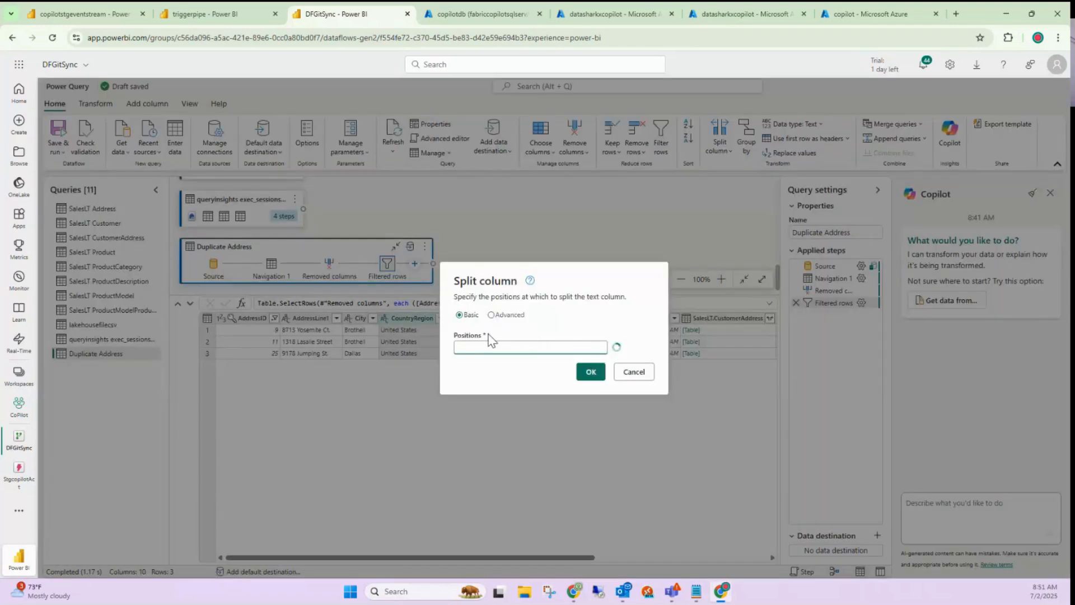
pyautogui.click(492, 316)
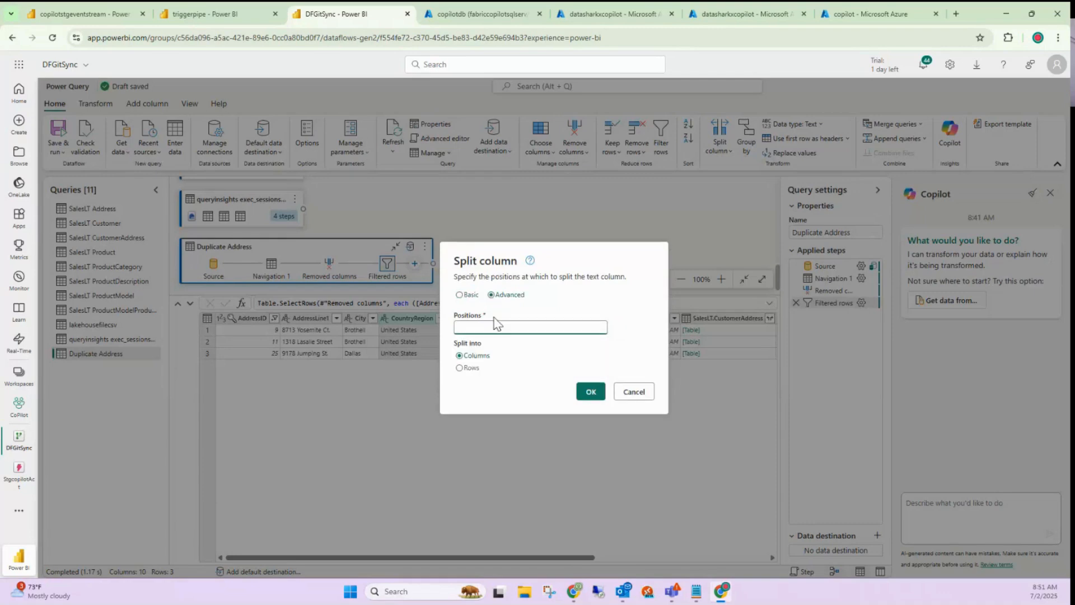
pyautogui.click(633, 392)
# Split the CountryRegion column by number of characters, using 6 characters
pyautogui.rightClick(414, 316)
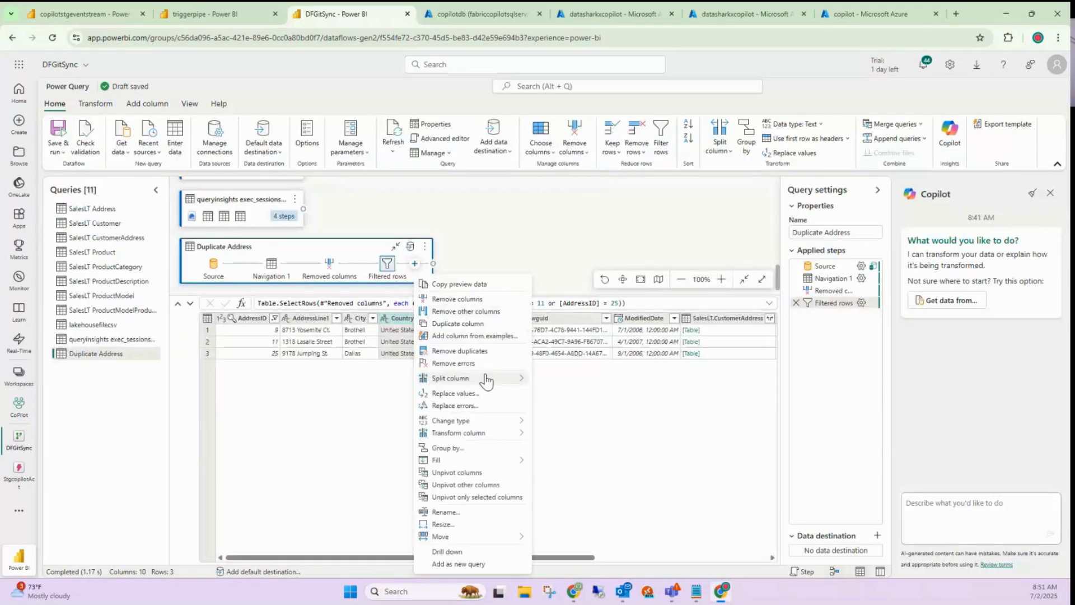
pyautogui.moveTo(483, 378)
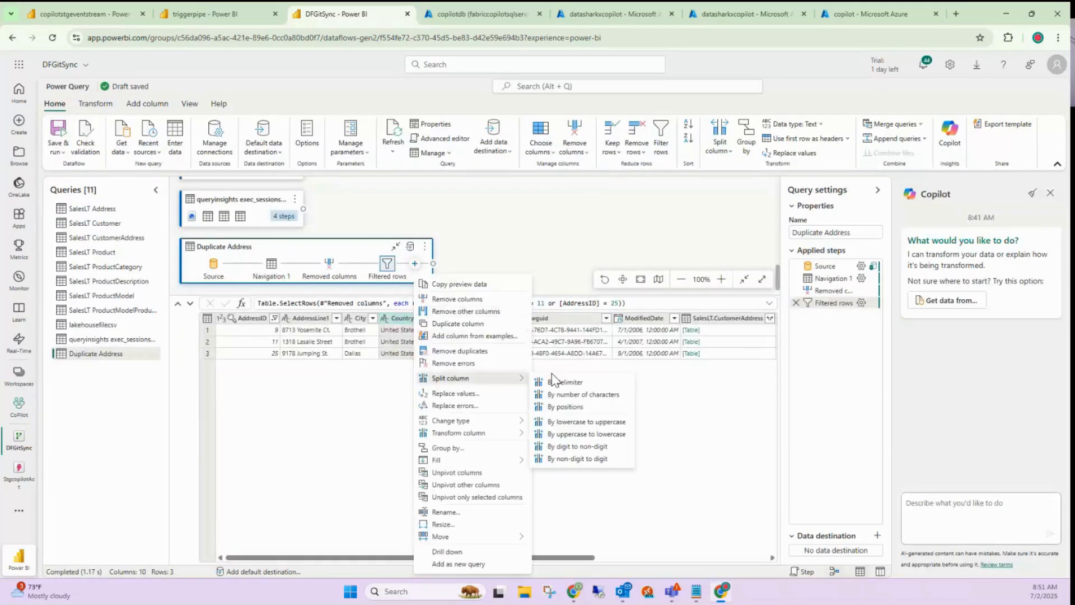
pyautogui.click(580, 396)
pyautogui.doubleClick(479, 347)
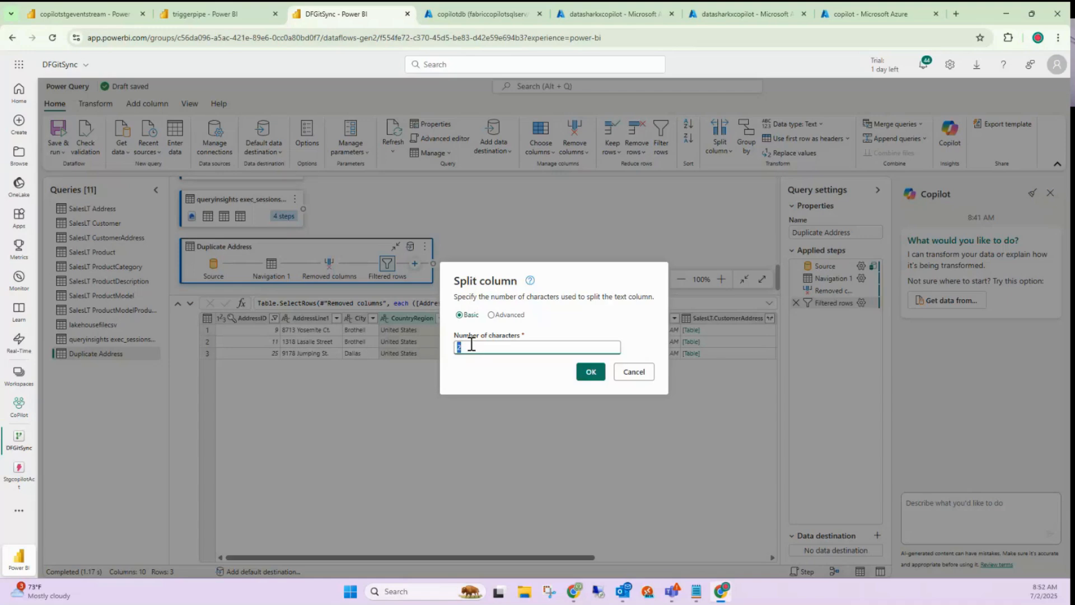
pyautogui.click(471, 346)
pyautogui.press('BackSpace')
pyautogui.write('6')
pyautogui.click(589, 373)
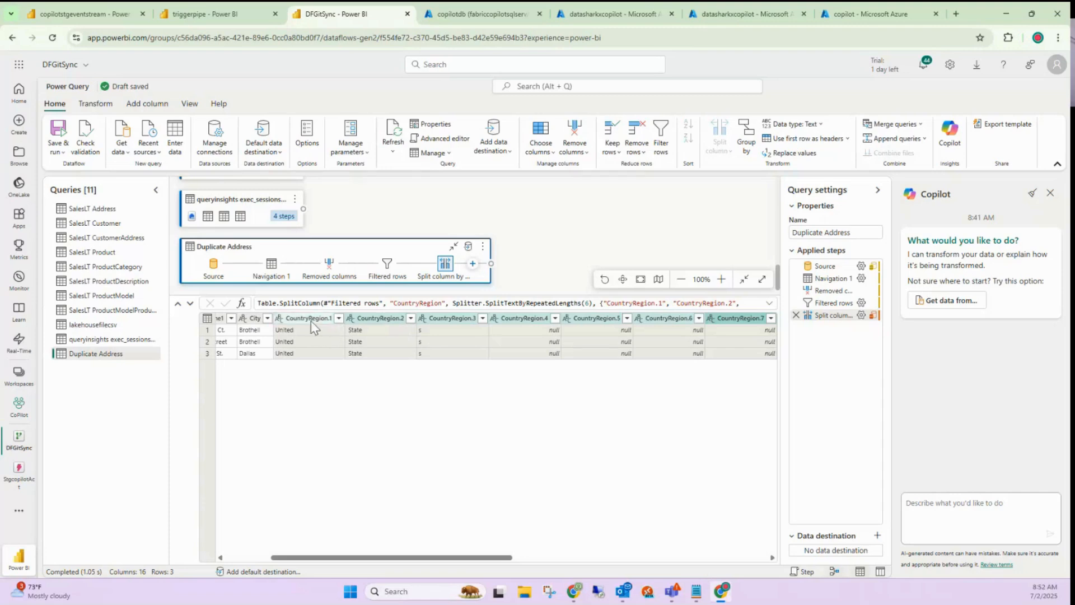
# Rename the CountryRegion.1 column to Split1 and the CountryRegion.2 column to Split2
pyautogui.doubleClick(311, 319)
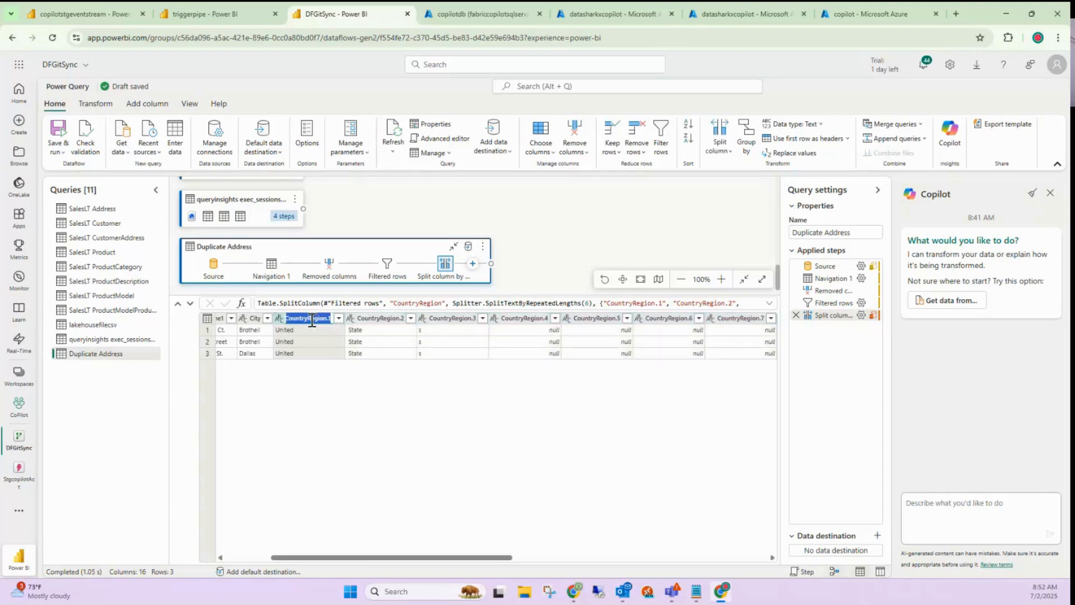
pyautogui.write('Split1')
pyautogui.press('Return')
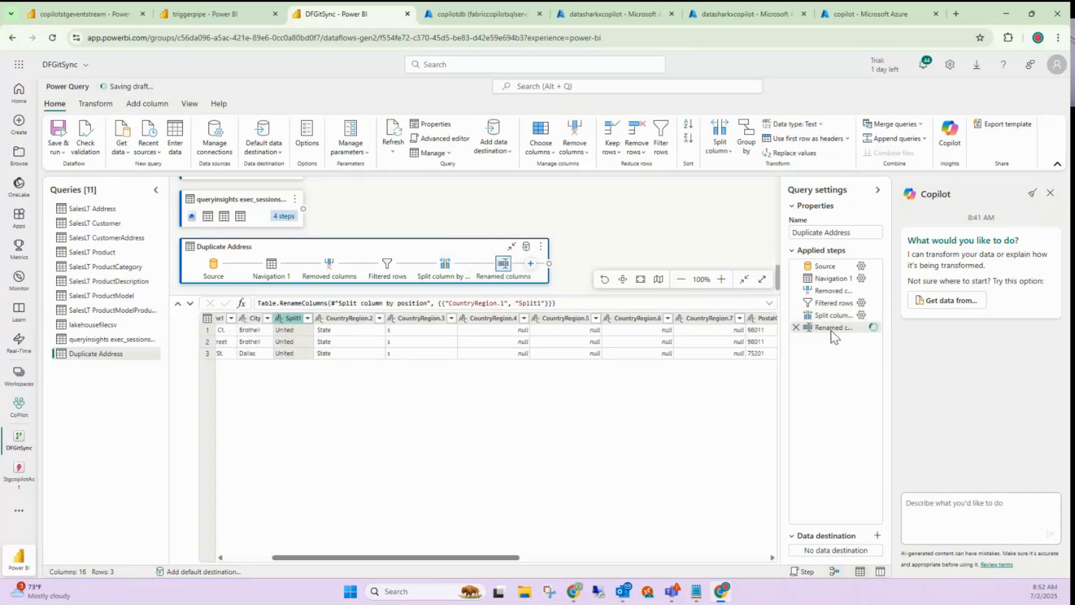
pyautogui.doubleClick(340, 318)
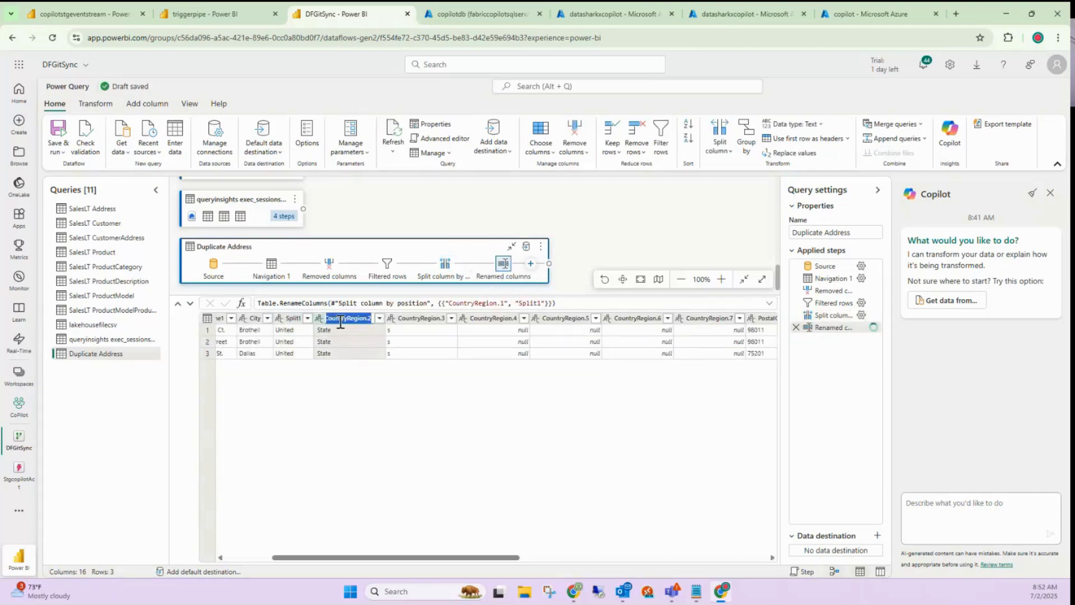
pyautogui.write('Split2')
pyautogui.press('Return')
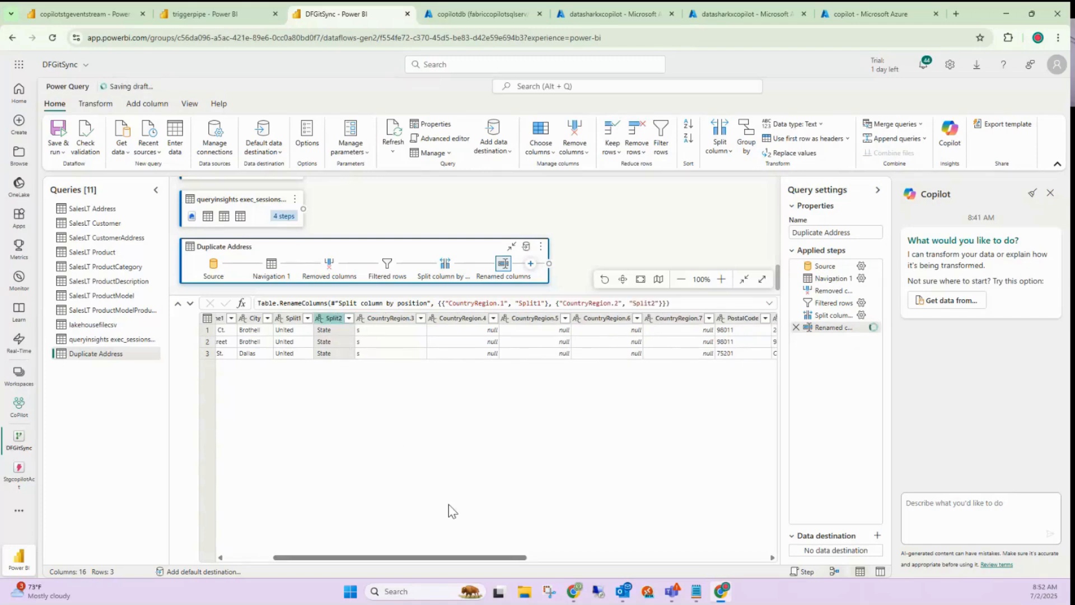
# Filter the City column to keep only the Brothell rows
pyautogui.moveTo(348, 558); pyautogui.dragTo(301, 558)
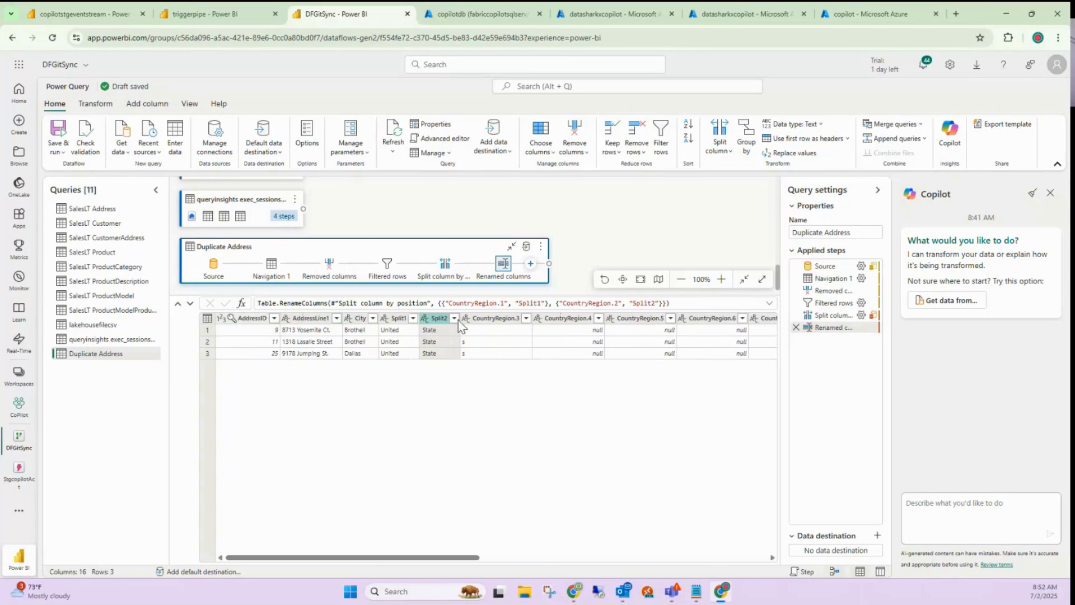
pyautogui.click(372, 318)
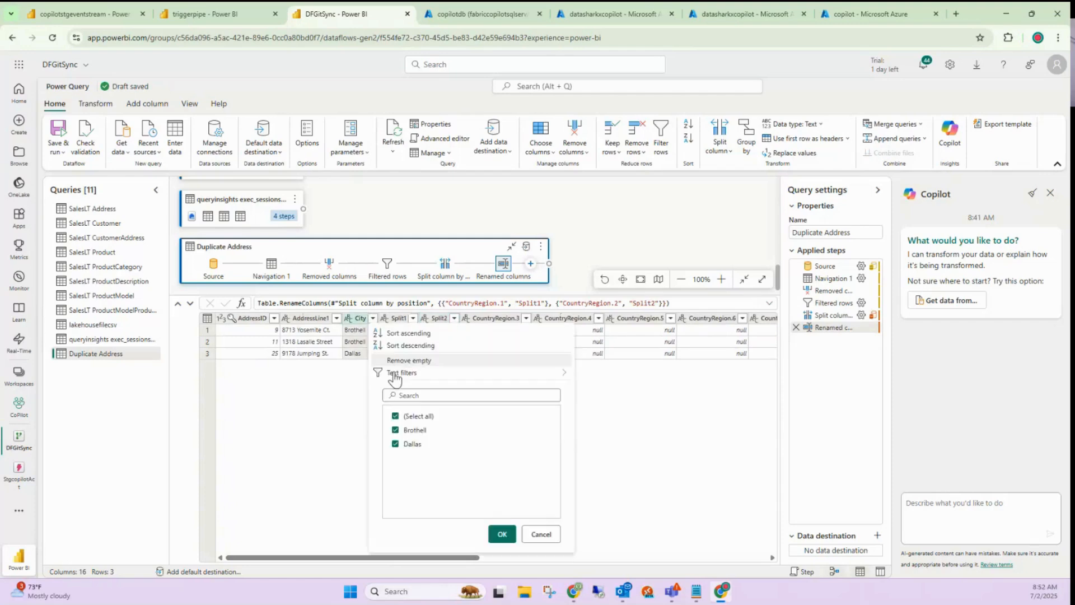
pyautogui.click(412, 417)
pyautogui.click(409, 430)
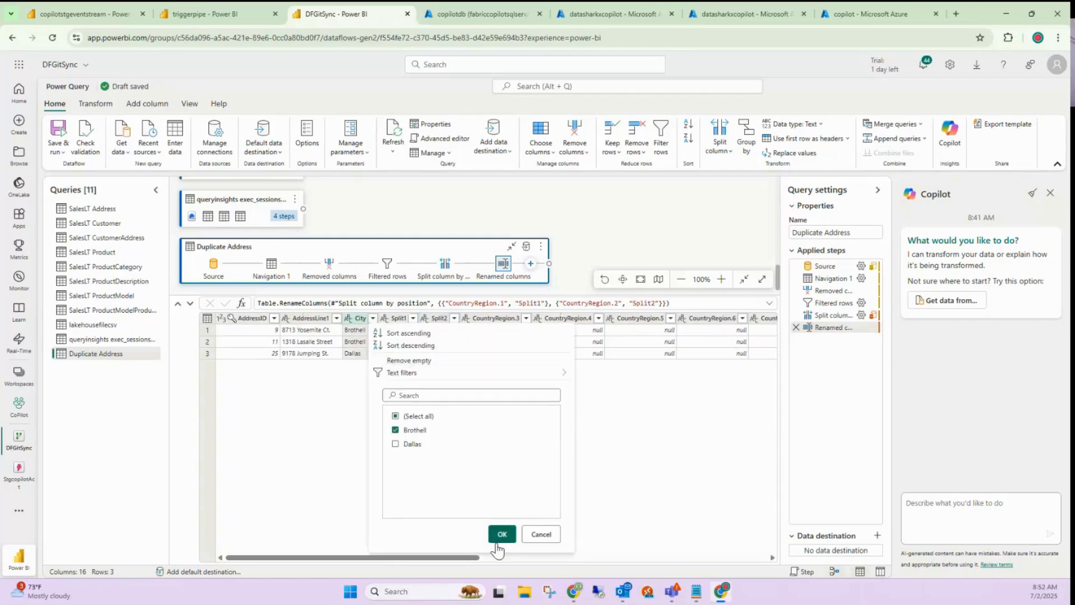
pyautogui.click(502, 534)
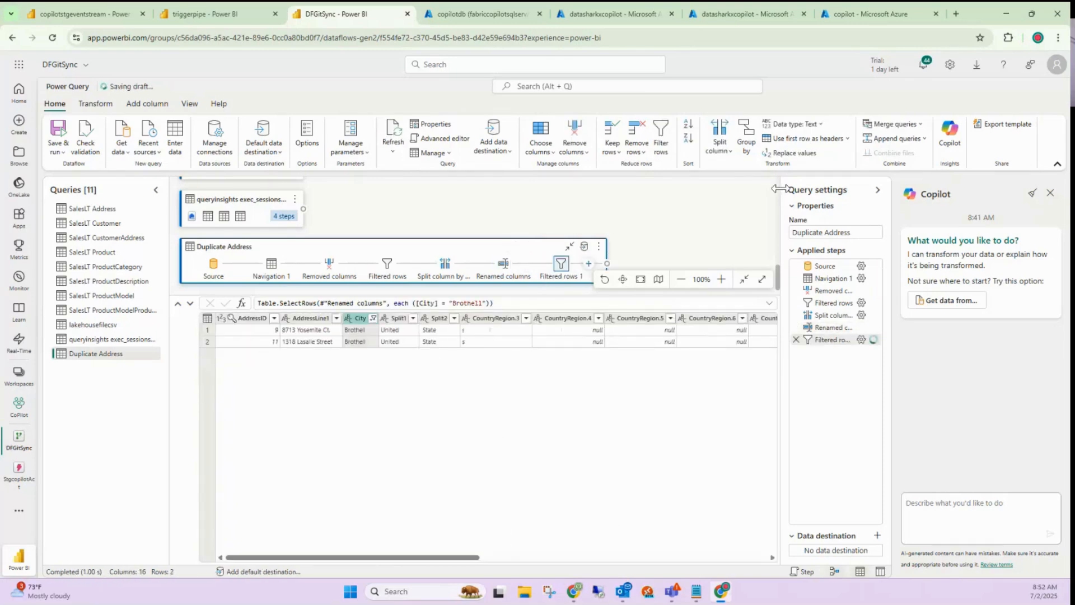
# Widen the query settings pane and review the conditions of the AddressID and City filter steps without changing them
pyautogui.moveTo(778, 189); pyautogui.dragTo(654, 202)
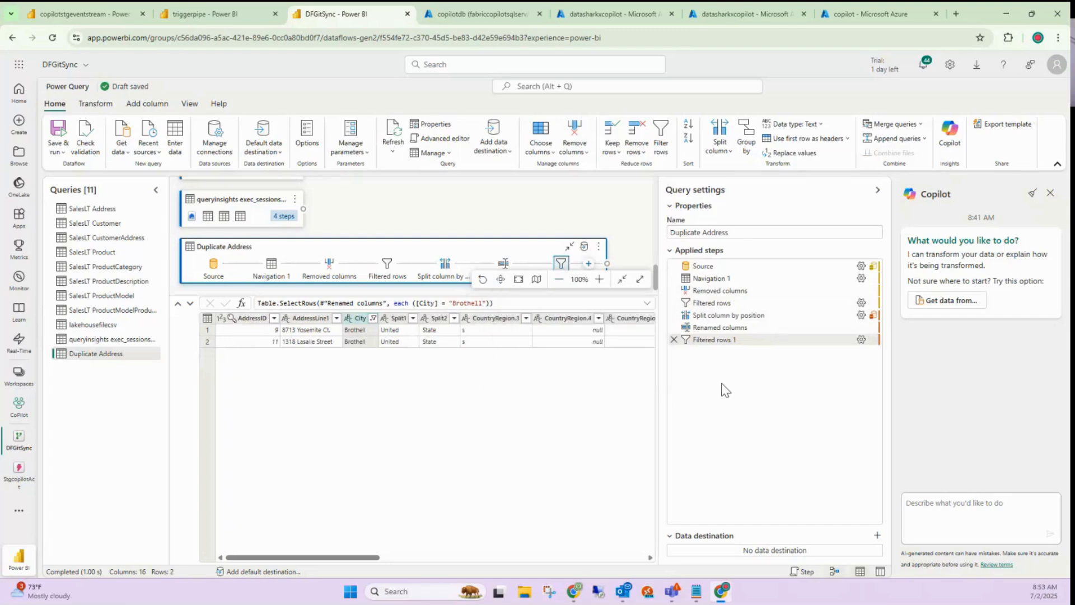
pyautogui.moveTo(656, 220); pyautogui.dragTo(695, 220)
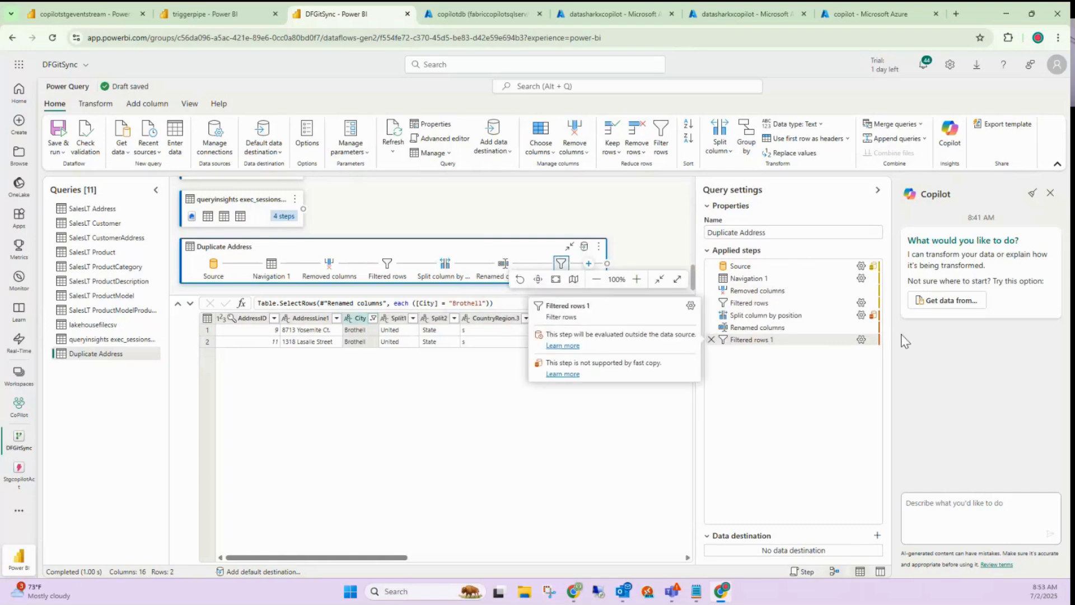
pyautogui.click(862, 340)
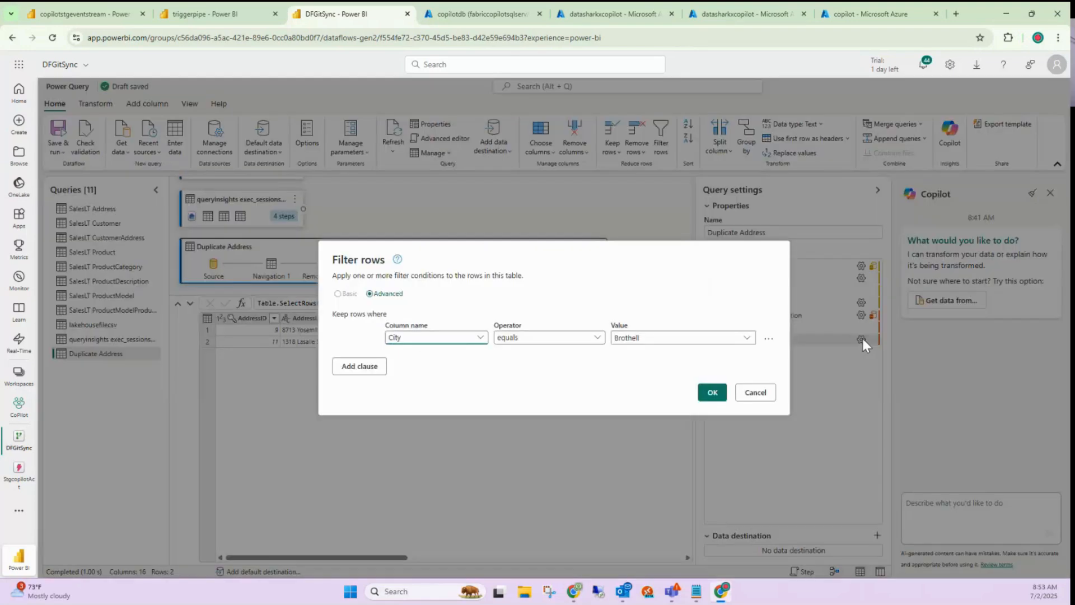
pyautogui.click(775, 399)
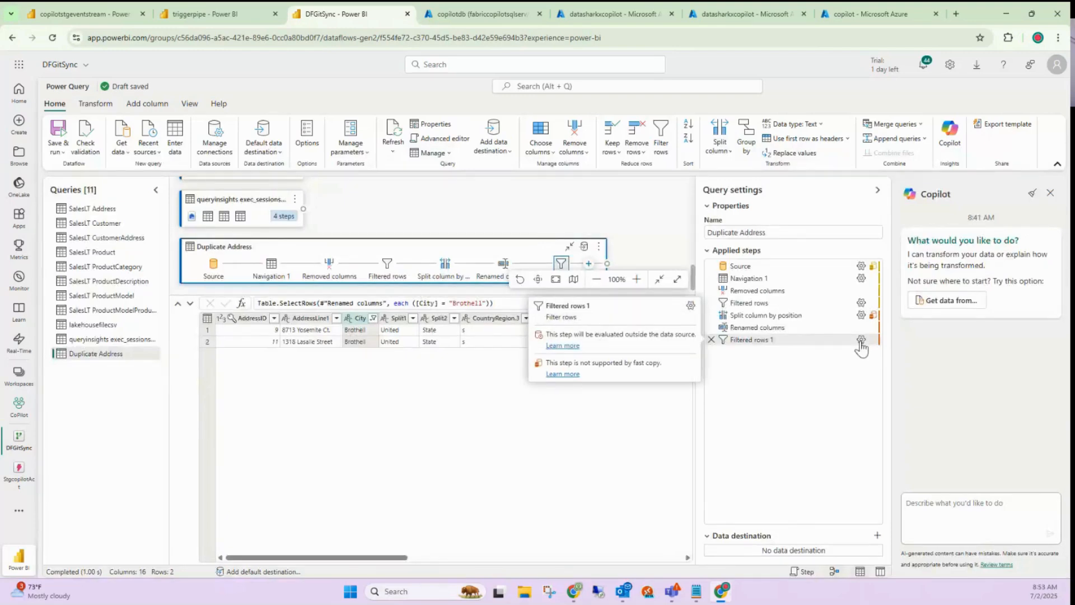
pyautogui.click(861, 304)
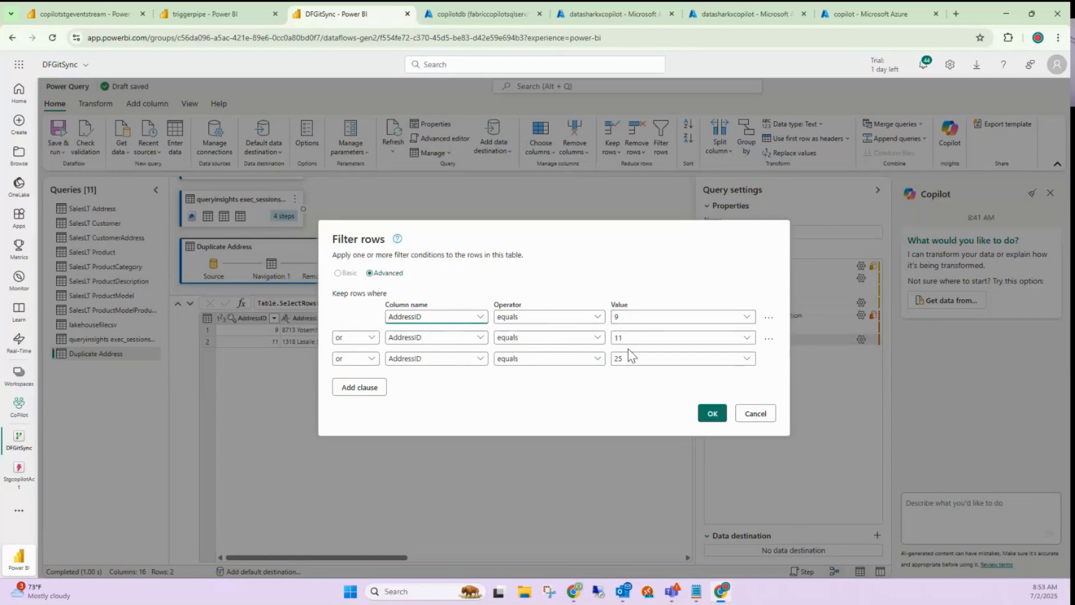
pyautogui.click(752, 418)
pyautogui.click(862, 340)
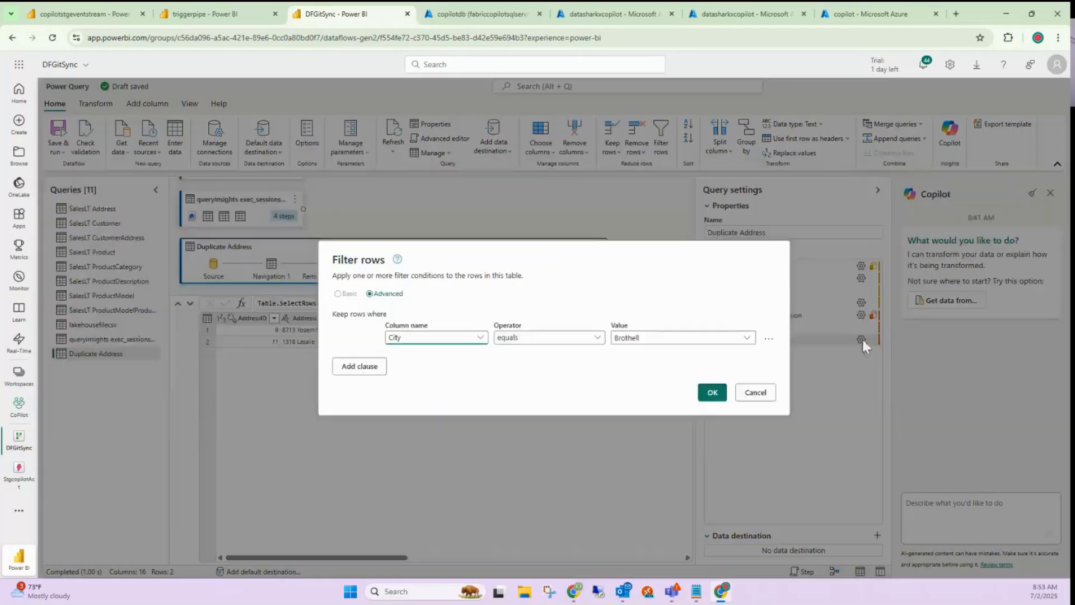
pyautogui.click(755, 392)
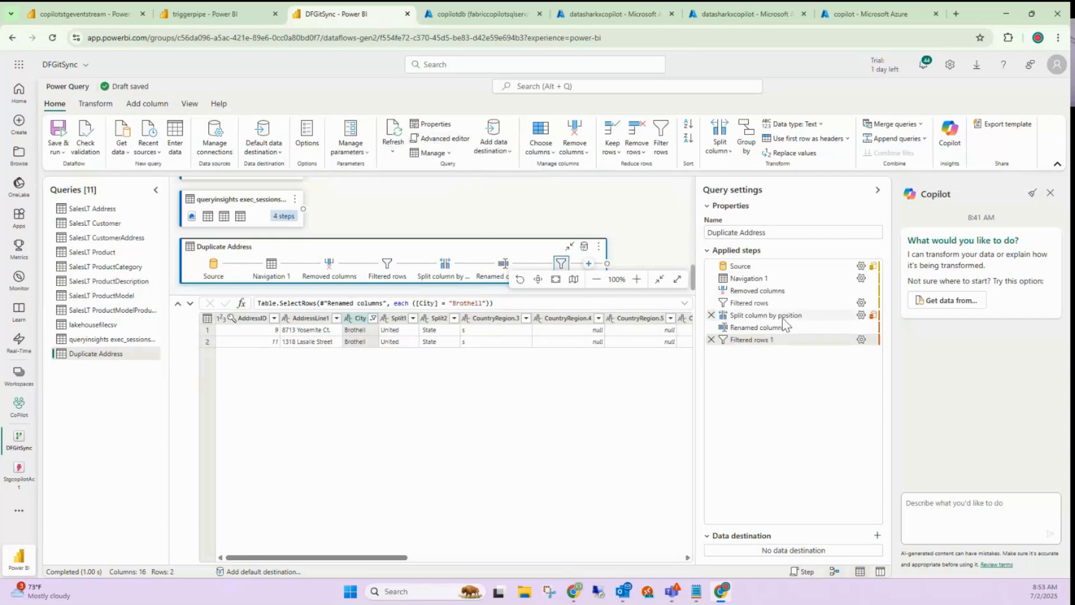
pyautogui.moveTo(779, 320)
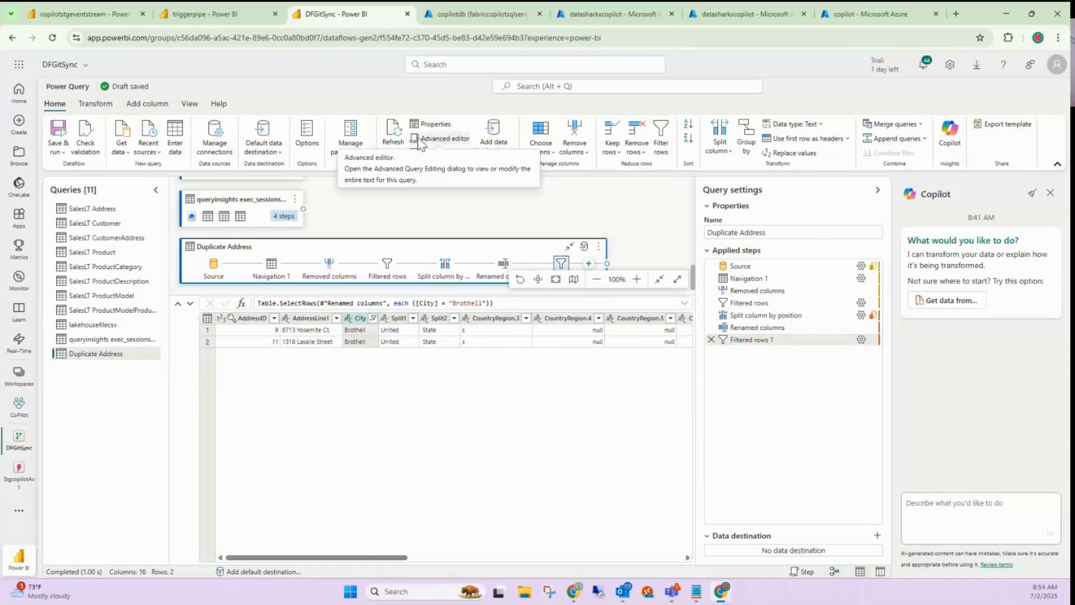
# Open the M code of the Duplicate Address query and examine the Source and Navigation 1 lines
pyautogui.click(442, 146)
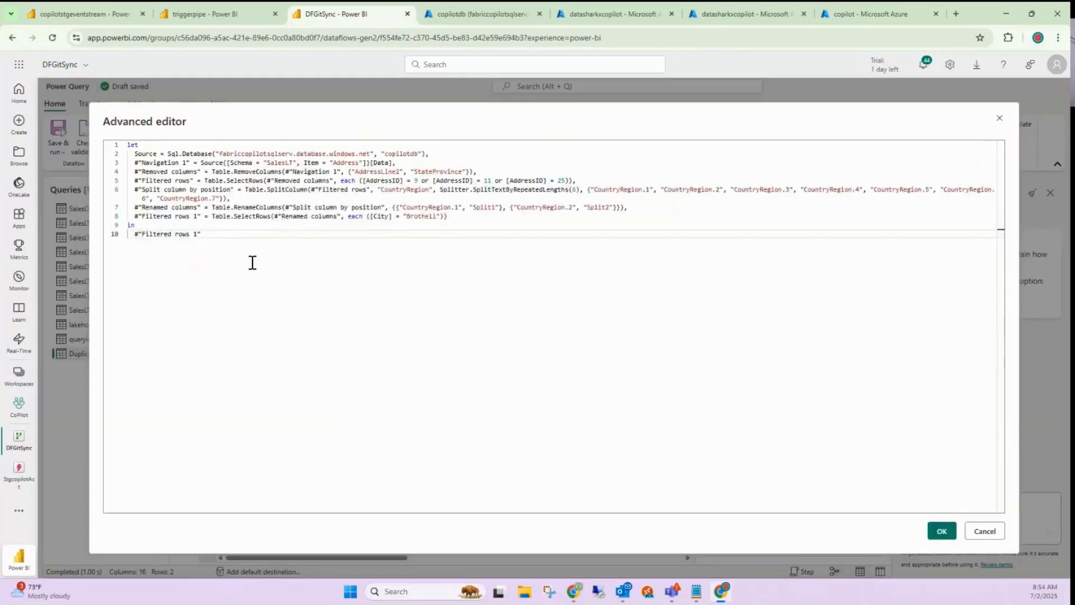
pyautogui.moveTo(250, 262); pyautogui.dragTo(105, 147)
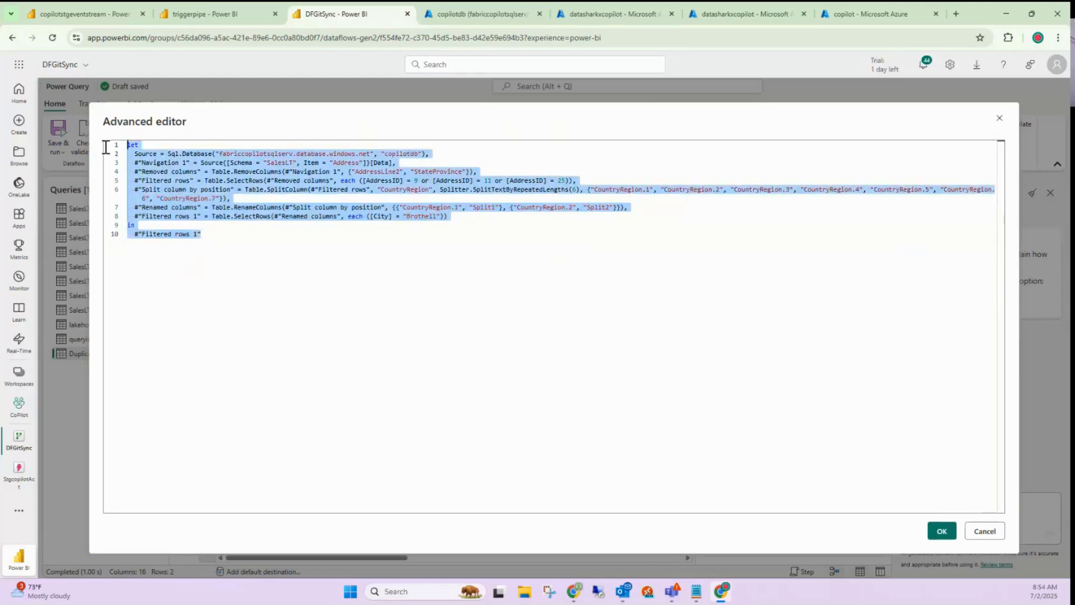
pyautogui.click(194, 198)
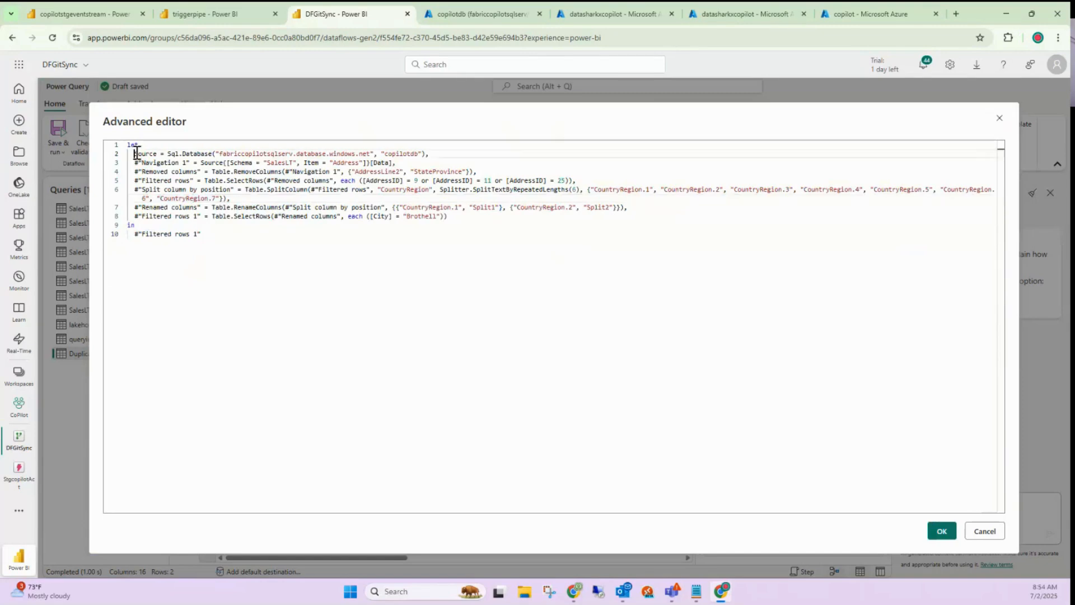
pyautogui.moveTo(135, 153); pyautogui.dragTo(399, 154)
pyautogui.doubleClick(399, 154)
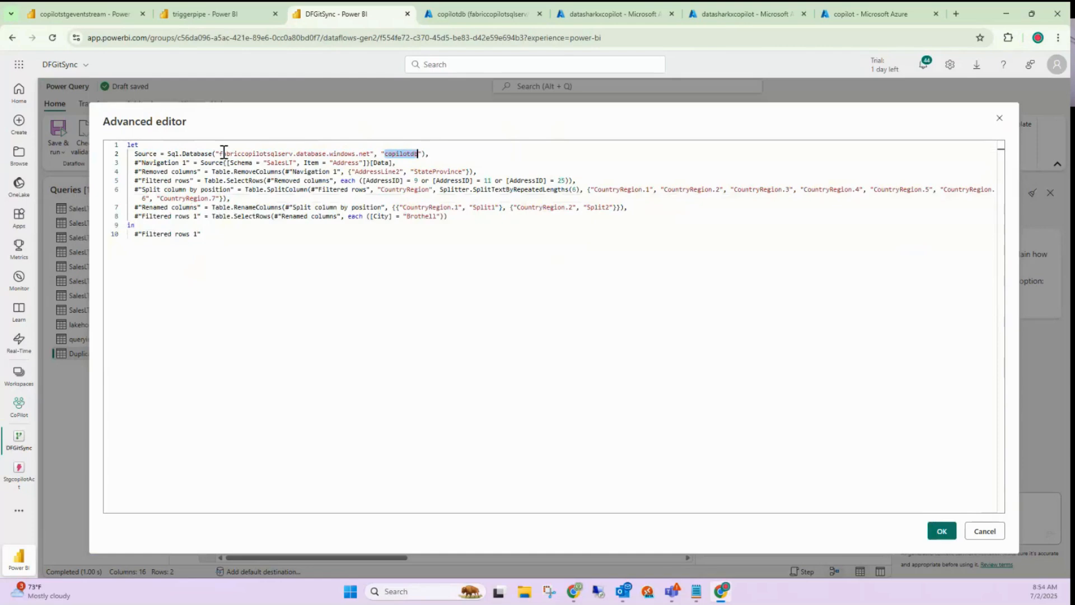
pyautogui.moveTo(222, 153); pyautogui.dragTo(374, 153)
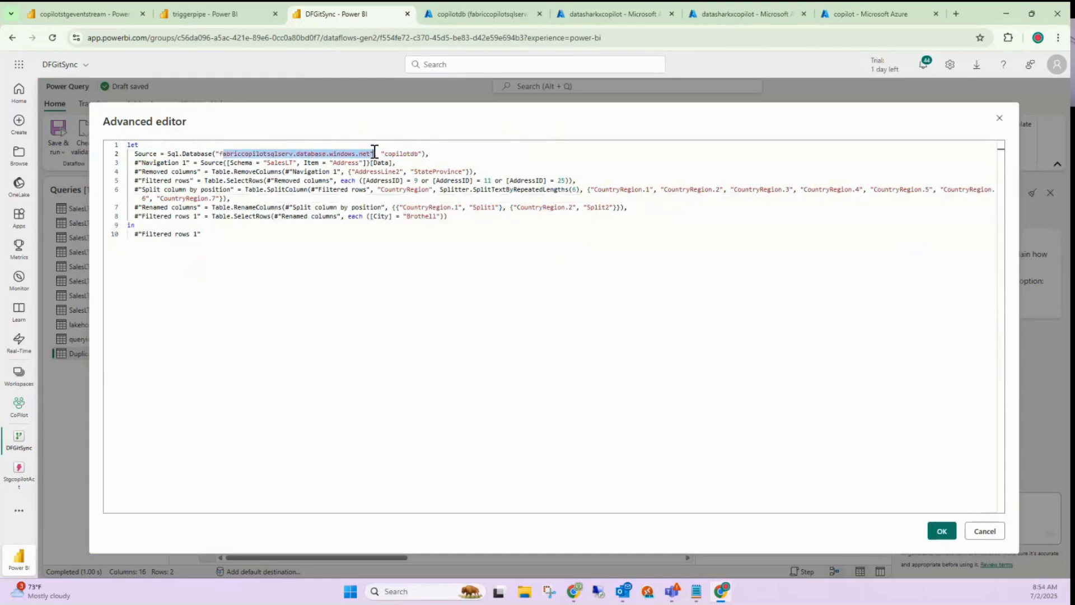
pyautogui.doubleClick(280, 162)
pyautogui.doubleClick(346, 162)
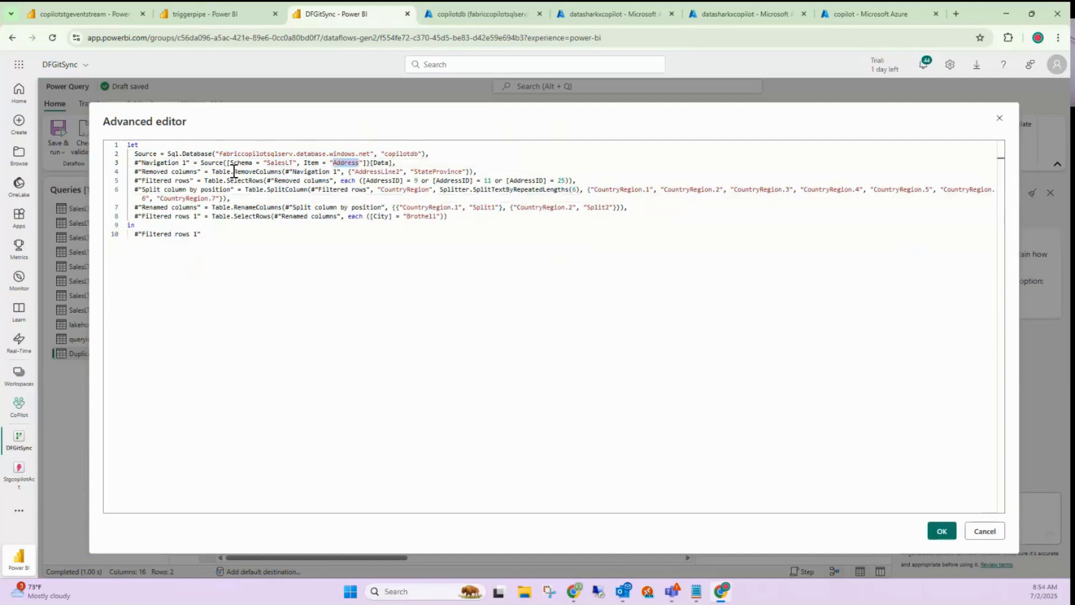
# Examine the Removed columns, Filtered rows and Split column by position lines, including their column names and conditions
pyautogui.moveTo(235, 172); pyautogui.dragTo(335, 174)
pyautogui.click(370, 172)
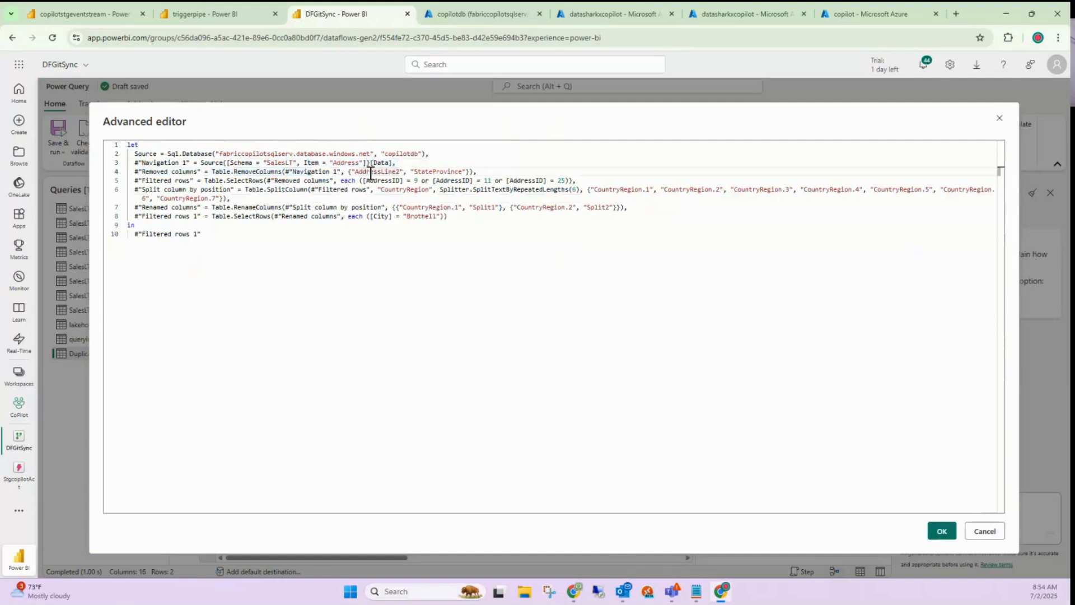
pyautogui.doubleClick(433, 169)
pyautogui.moveTo(478, 170); pyautogui.dragTo(108, 169)
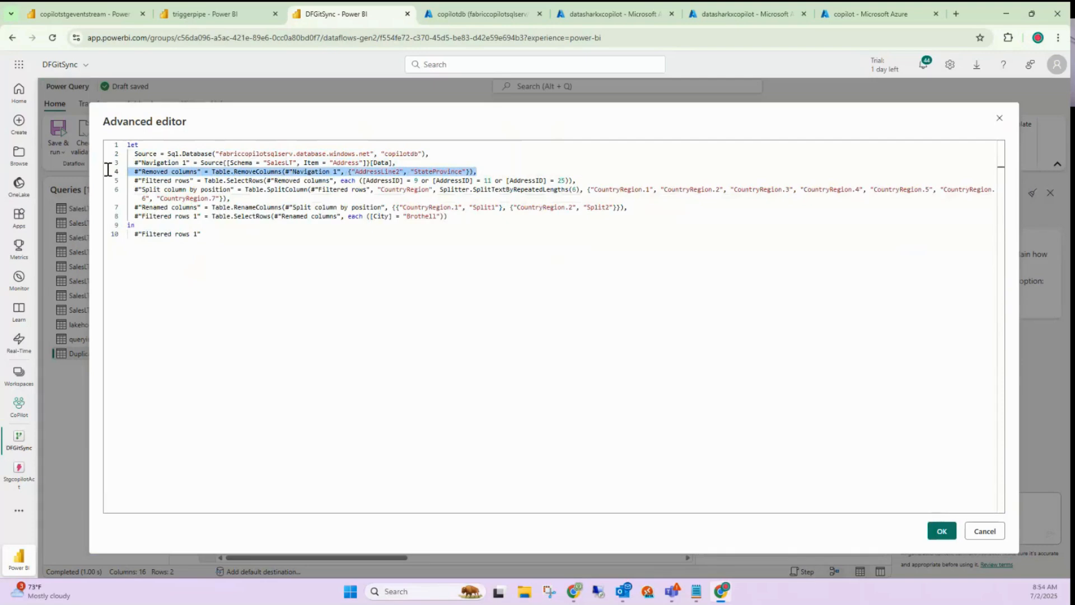
pyautogui.click(194, 187)
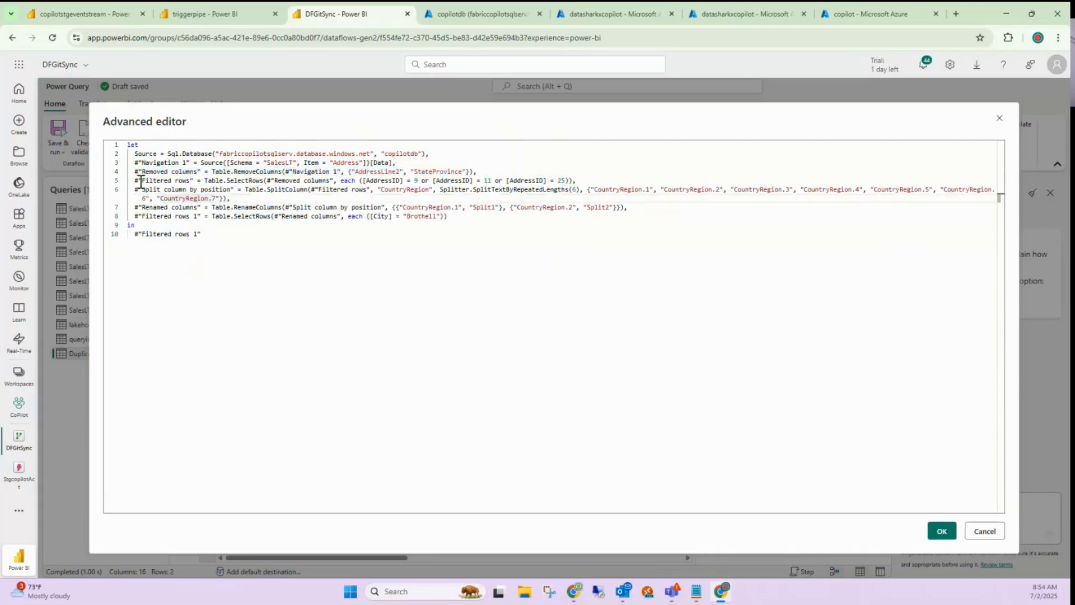
pyautogui.moveTo(136, 180); pyautogui.dragTo(585, 178)
pyautogui.click(294, 181)
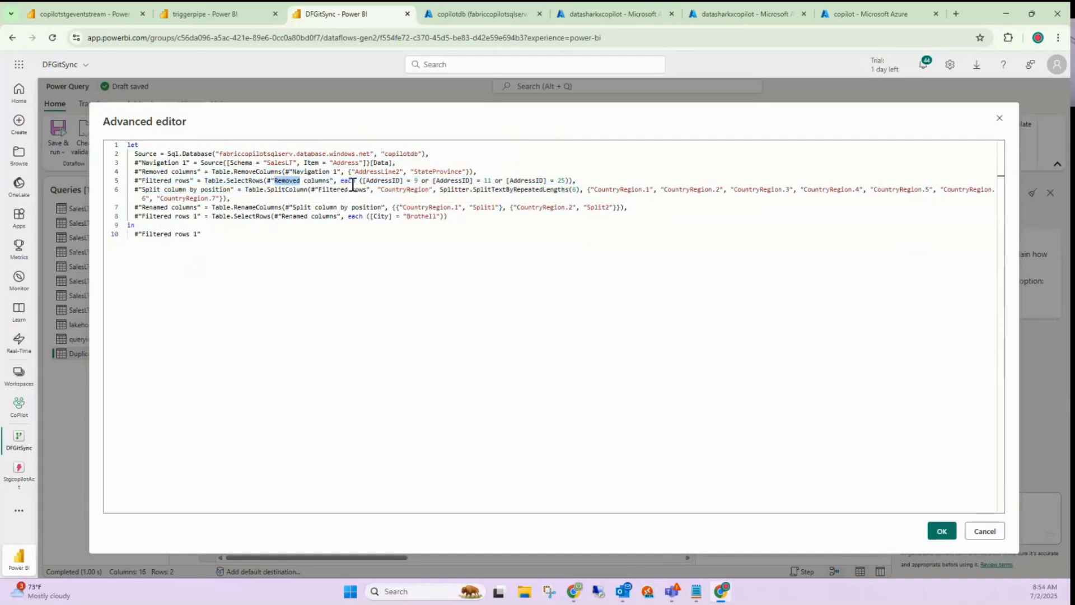
pyautogui.doubleClick(370, 181)
pyautogui.doubleClick(411, 190)
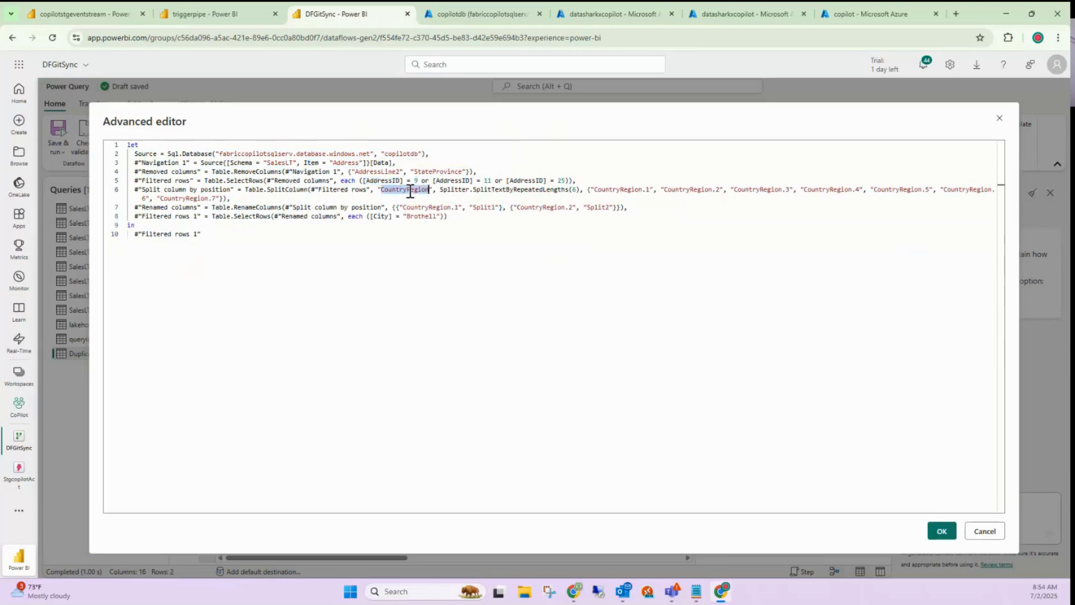
pyautogui.click(581, 191)
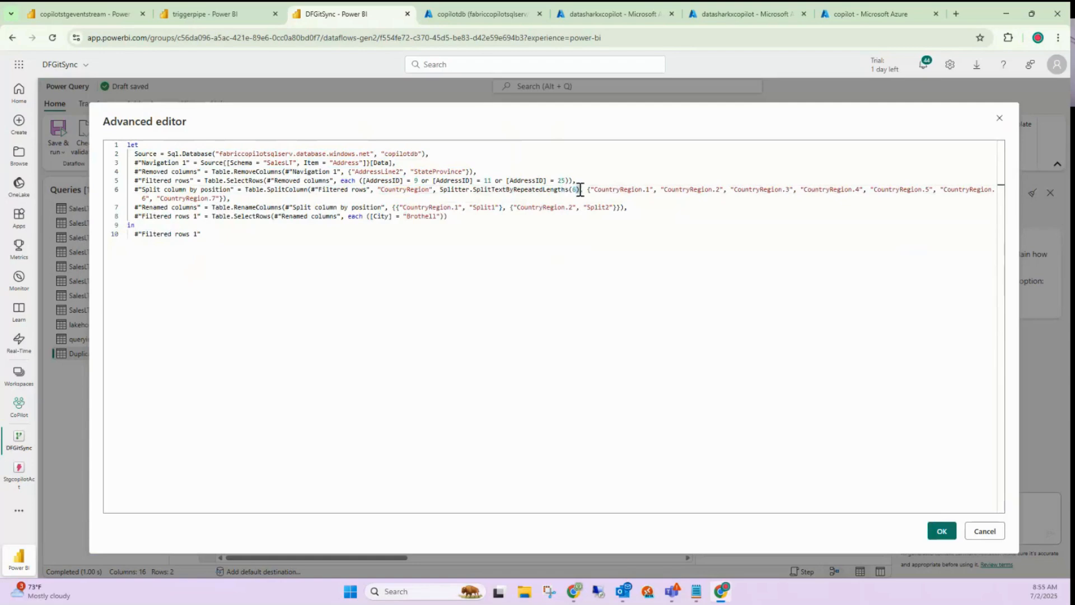
pyautogui.moveTo(592, 191); pyautogui.dragTo(732, 200)
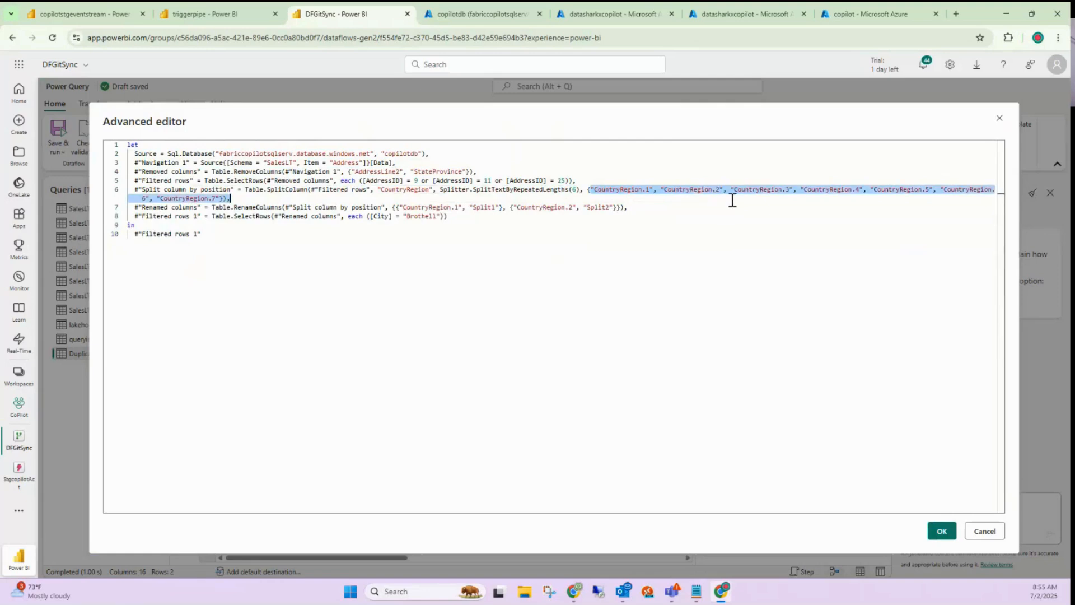
pyautogui.click(707, 208)
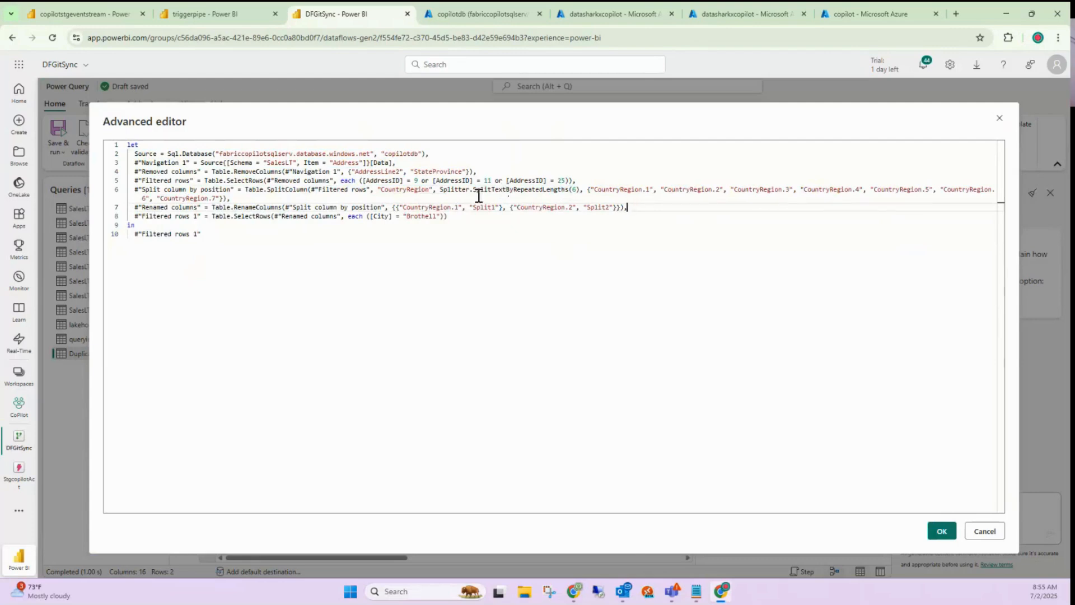
# Examine the Renamed columns and Filtered rows 1 lines and the final output reference, and close the code without changes
pyautogui.moveTo(213, 207); pyautogui.dragTo(215, 197)
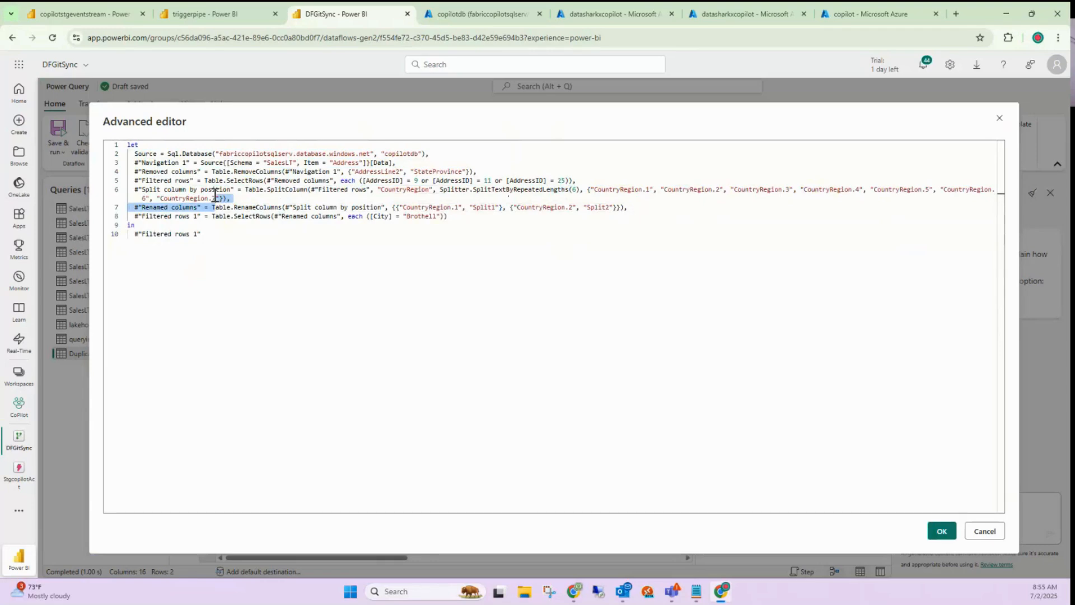
pyautogui.click(230, 220)
pyautogui.click(409, 205)
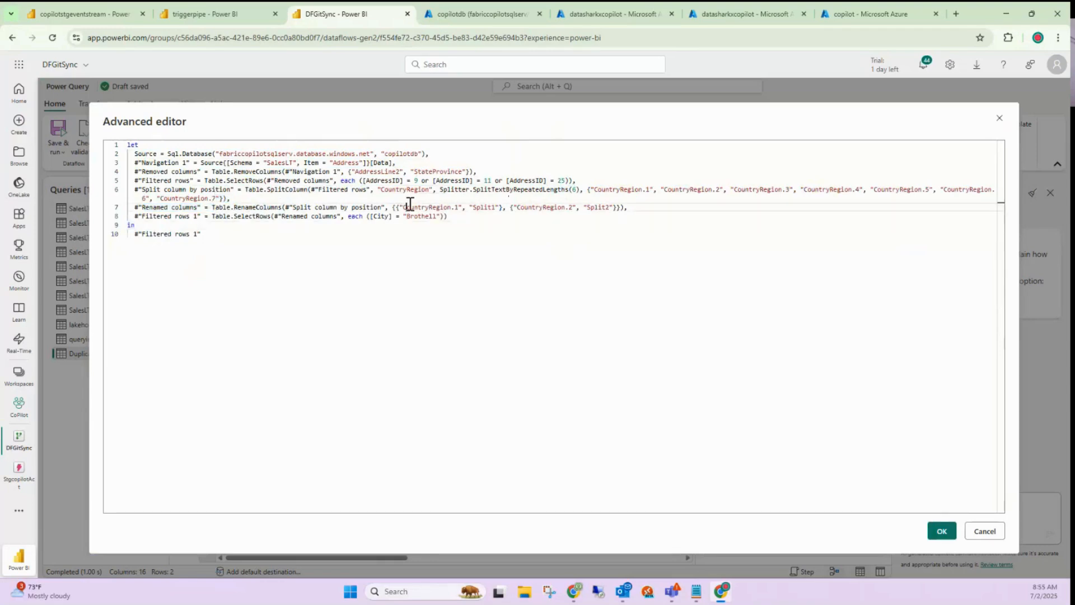
pyautogui.moveTo(411, 205); pyautogui.dragTo(466, 214)
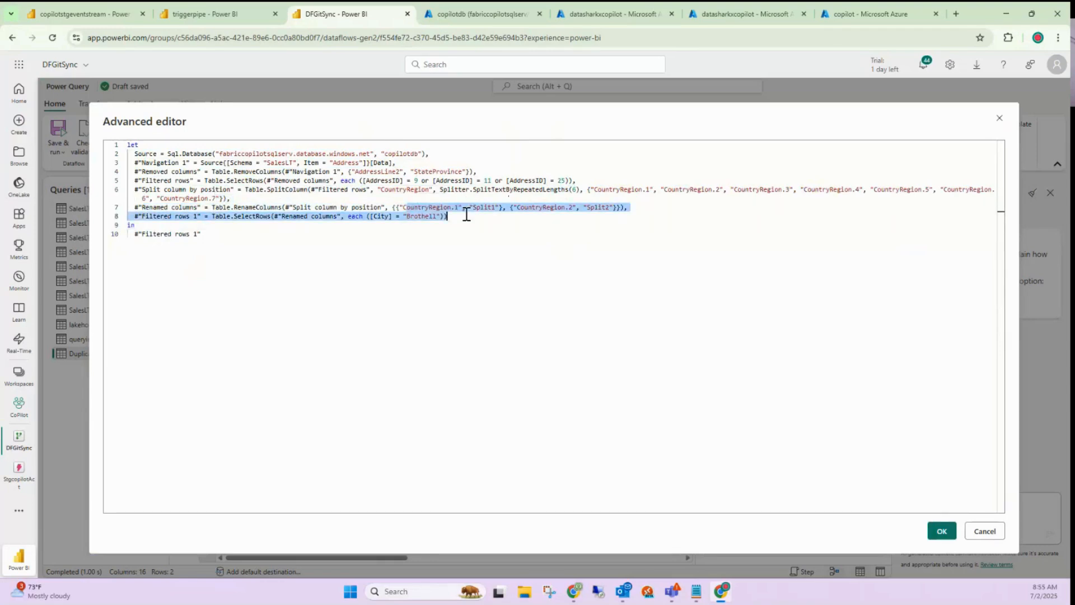
pyautogui.doubleClick(494, 206)
pyautogui.doubleClick(602, 206)
pyautogui.doubleClick(426, 216)
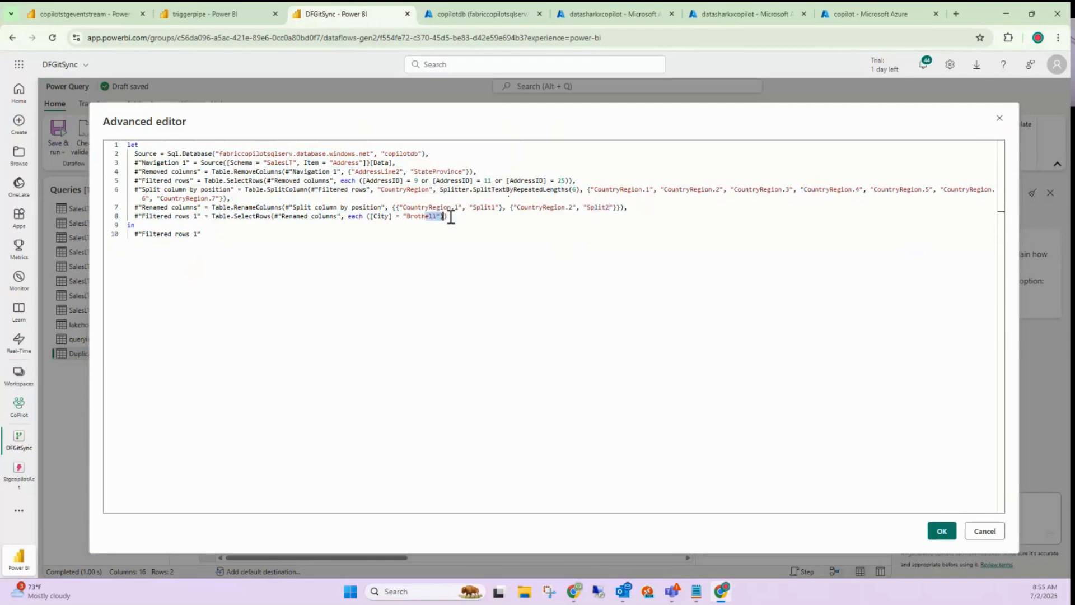
pyautogui.moveTo(448, 216); pyautogui.dragTo(200, 234)
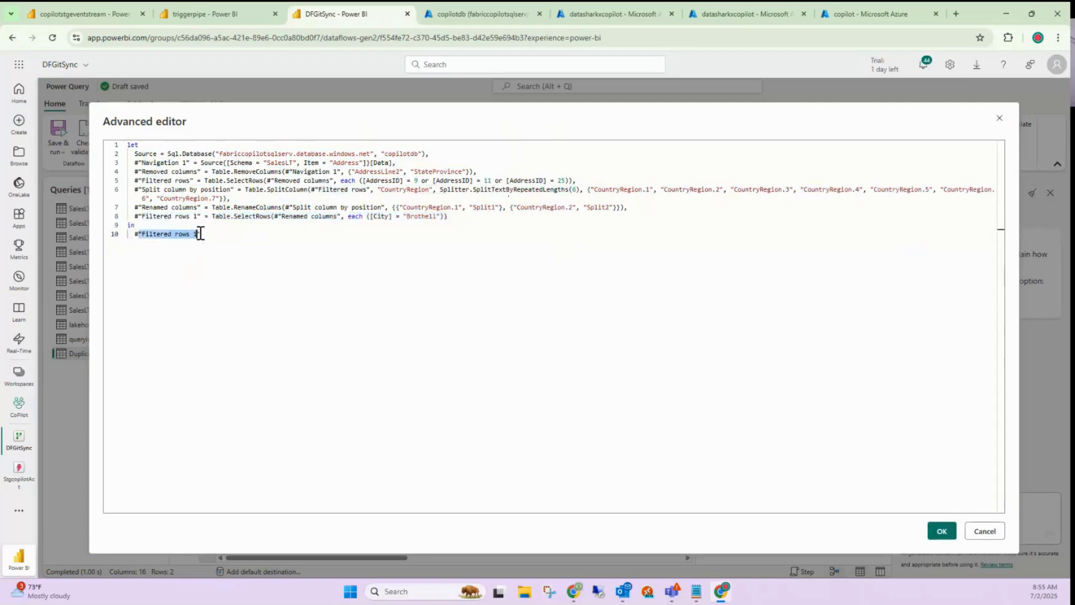
pyautogui.click(229, 263)
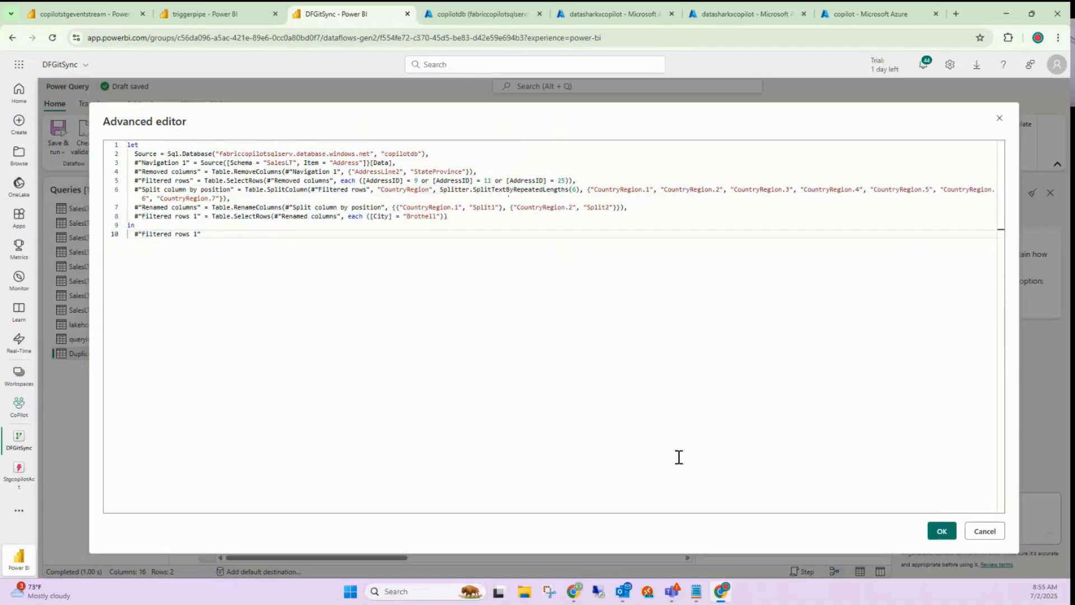
pyautogui.click(986, 531)
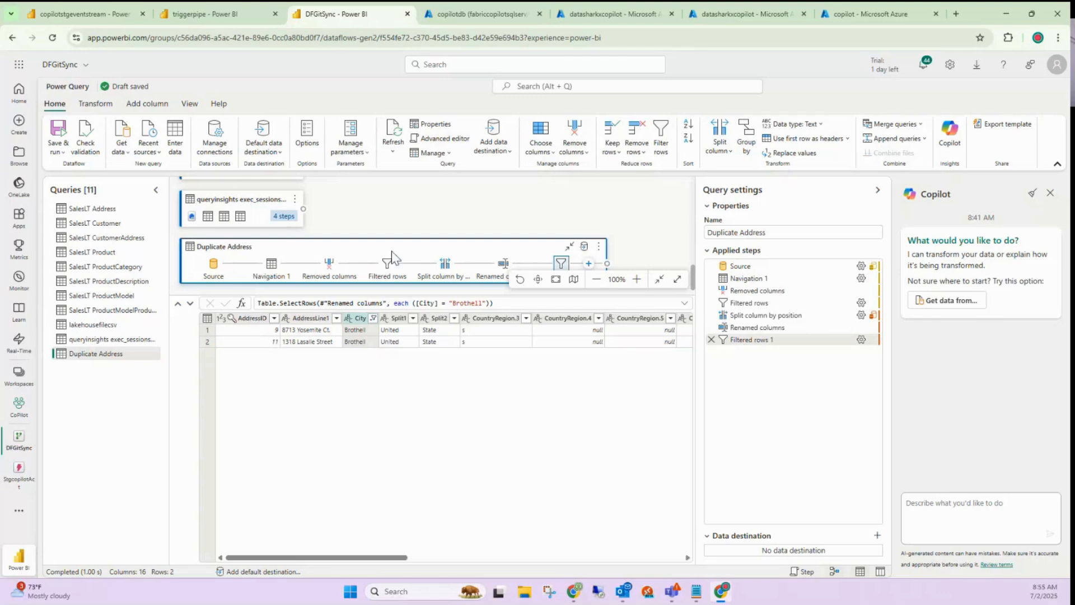
# Reopen the query's M code and duplicate the Filtered rows 1 line directly below the original
pyautogui.click(446, 142)
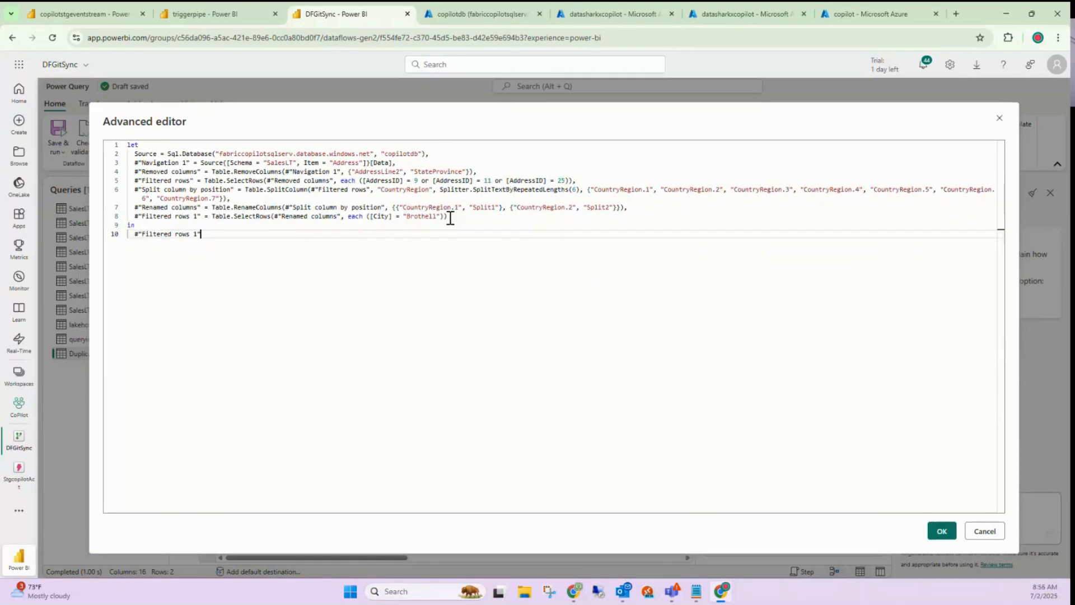
pyautogui.moveTo(447, 217); pyautogui.dragTo(136, 217)
pyautogui.hotkey('ctrl', 'c')
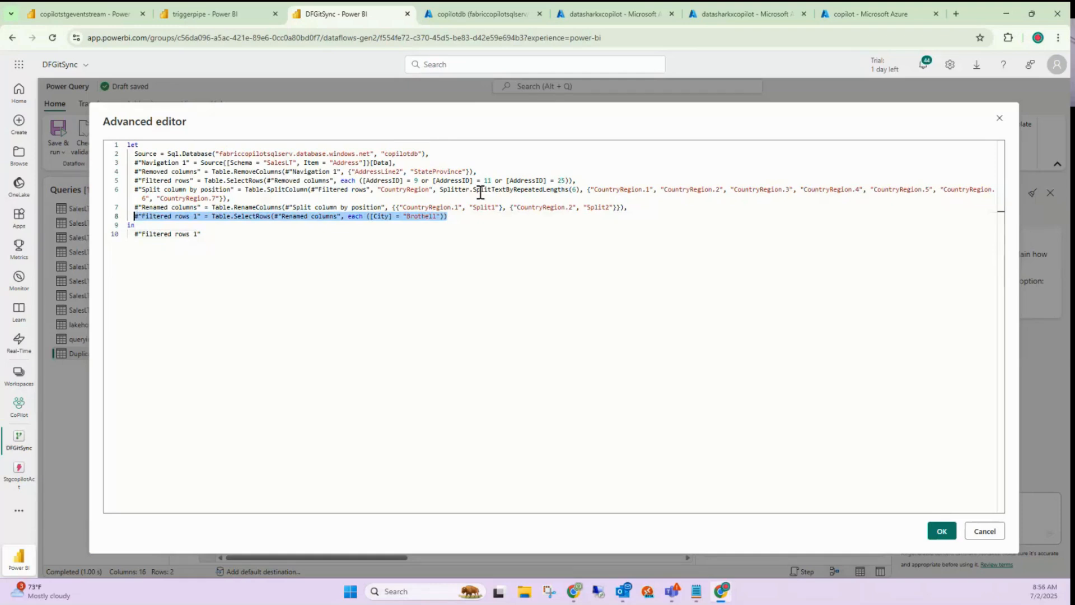
pyautogui.click(455, 217)
pyautogui.press('Return')
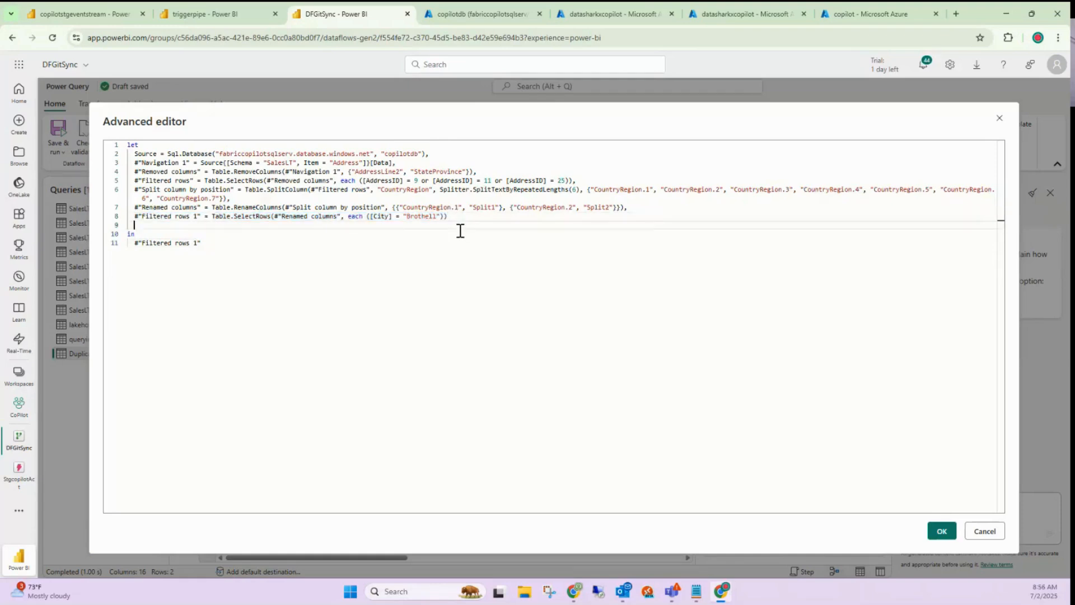
pyautogui.hotkey('ctrl', 'v')
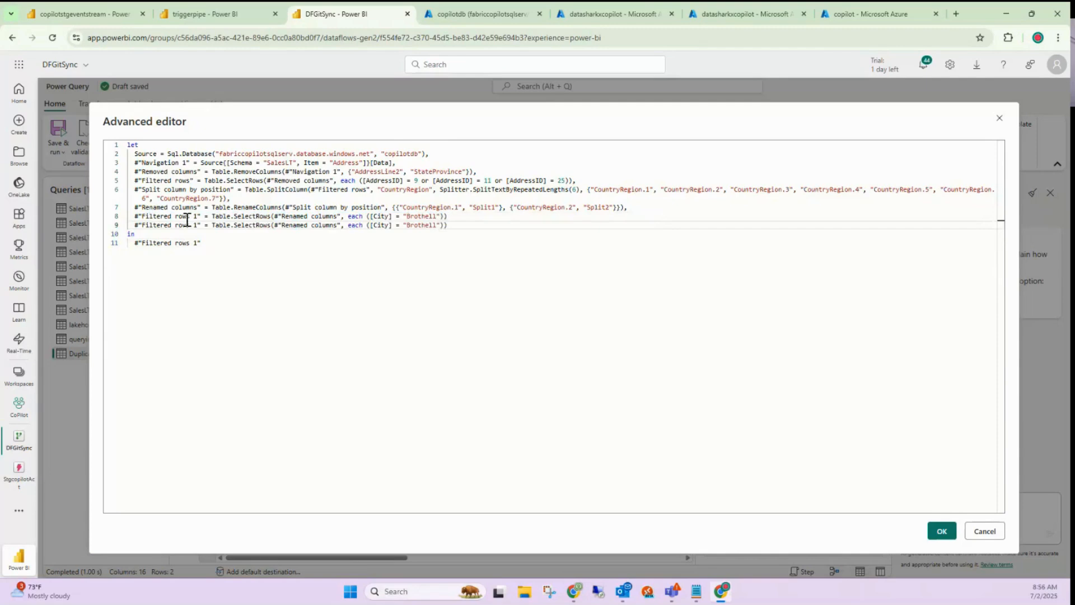
# Rename the step in the duplicated filter line to DirectCodeFilter
pyautogui.click(196, 225)
pyautogui.moveTo(936, 110); pyautogui.dragTo(963, 107)
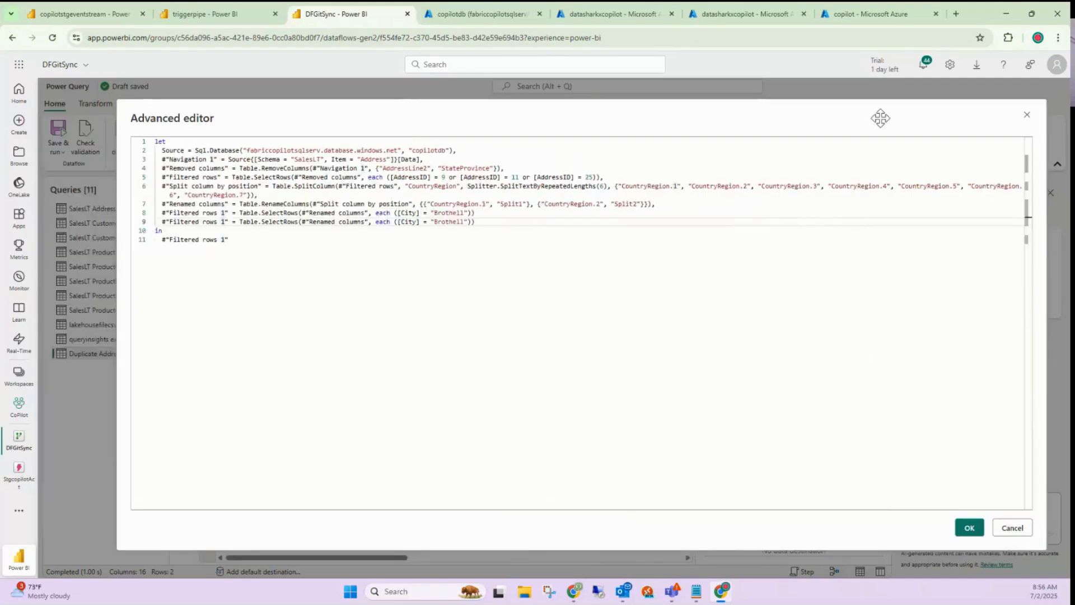
pyautogui.press('BackSpace')
pyautogui.write('2')
pyautogui.moveTo(224, 224); pyautogui.dragTo(169, 222)
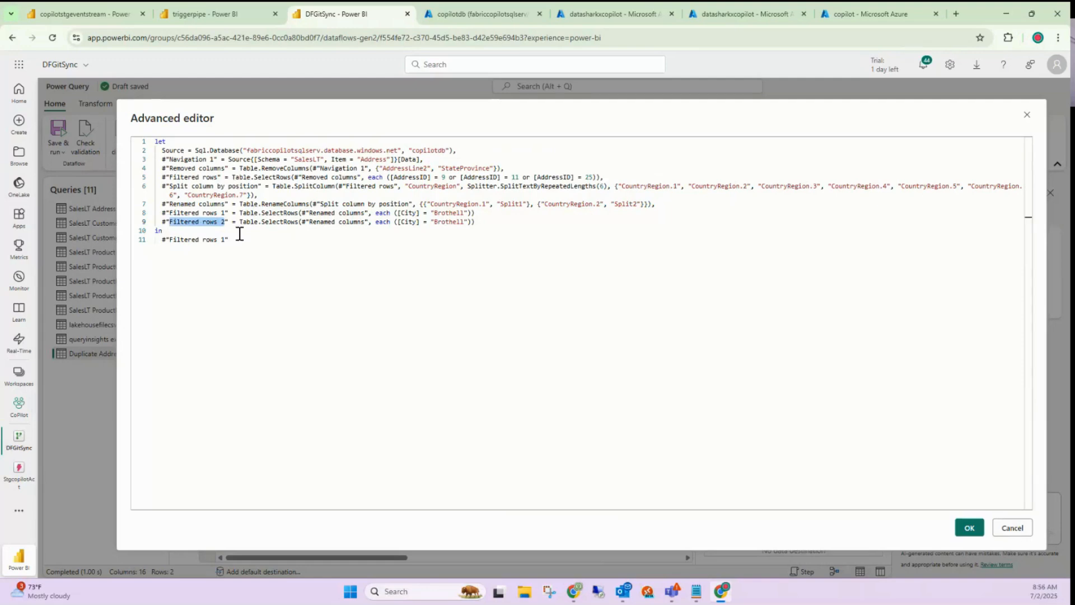
pyautogui.write('DirectCod')
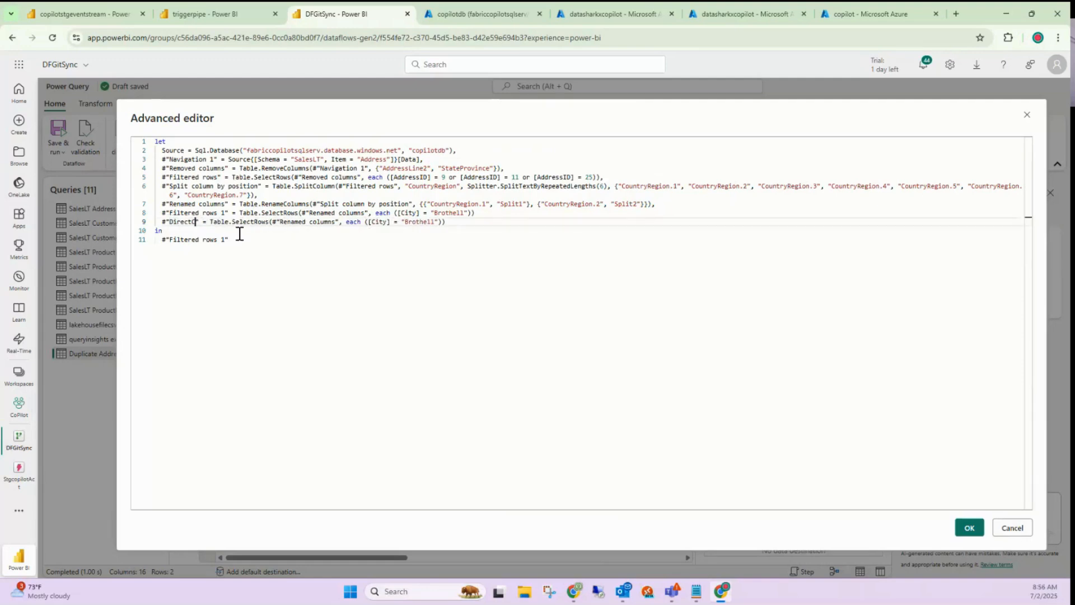
pyautogui.write('eFilter')
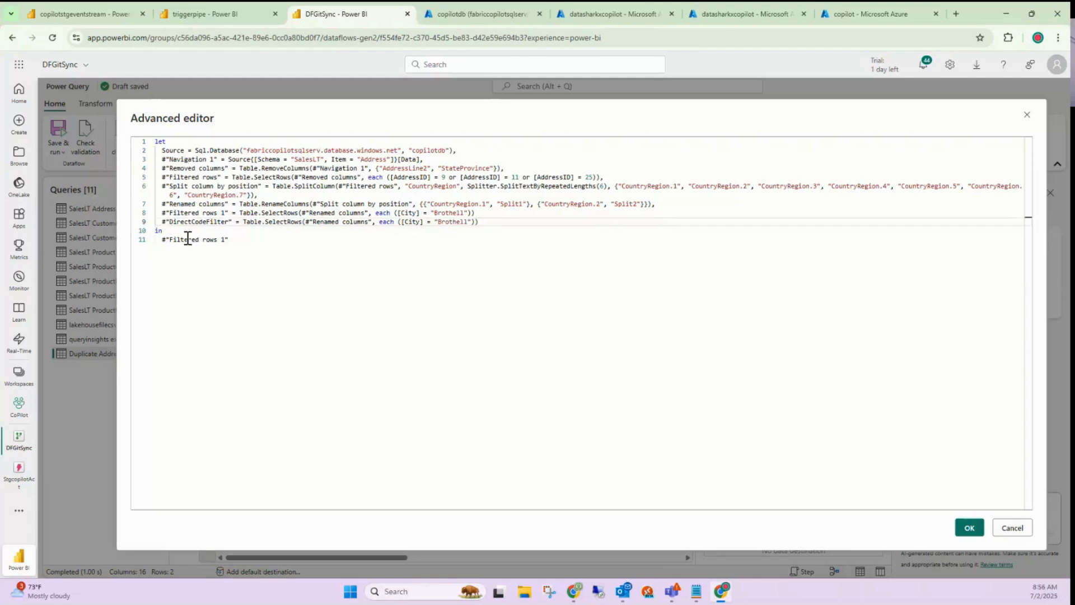
# Replace the output reference after the in clause with the step name DirectCodeFilter
pyautogui.doubleClick(178, 222)
pyautogui.hotkey('ctrl', 'c')
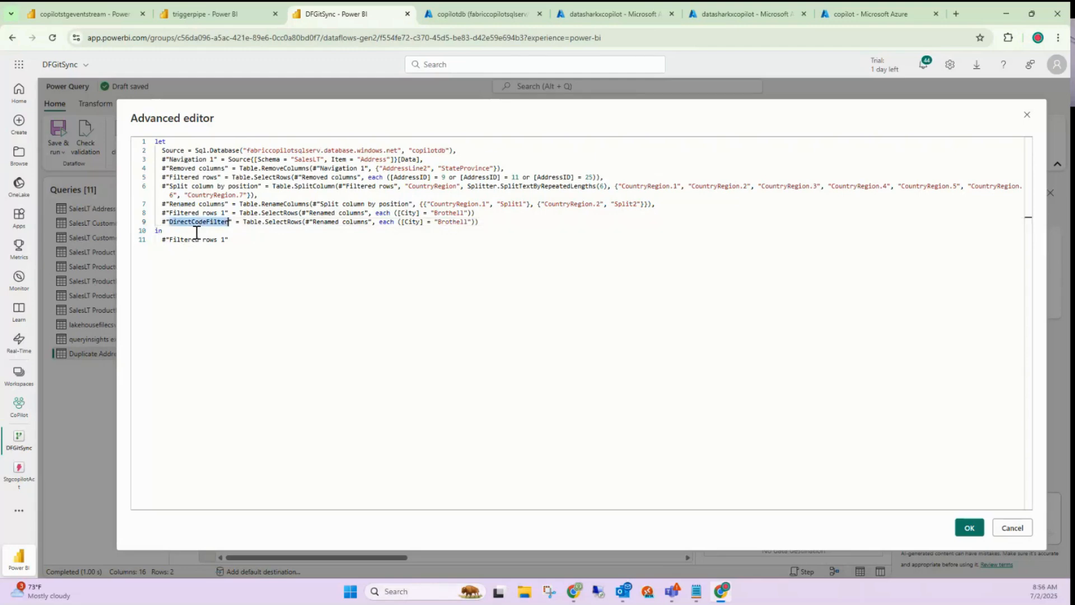
pyautogui.moveTo(169, 240); pyautogui.dragTo(224, 240)
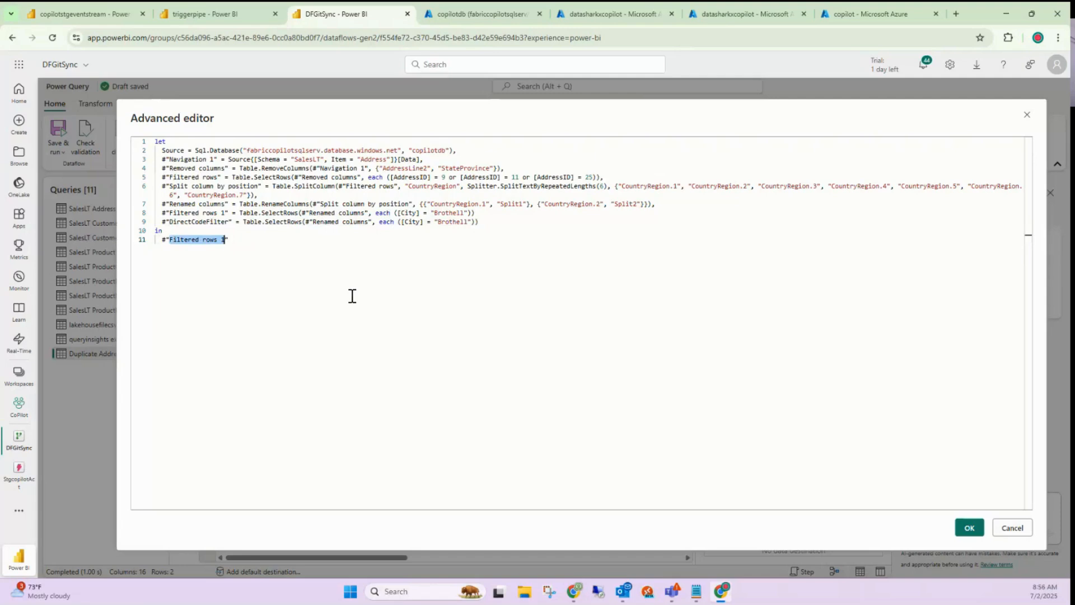
pyautogui.hotkey('ctrl', 'v')
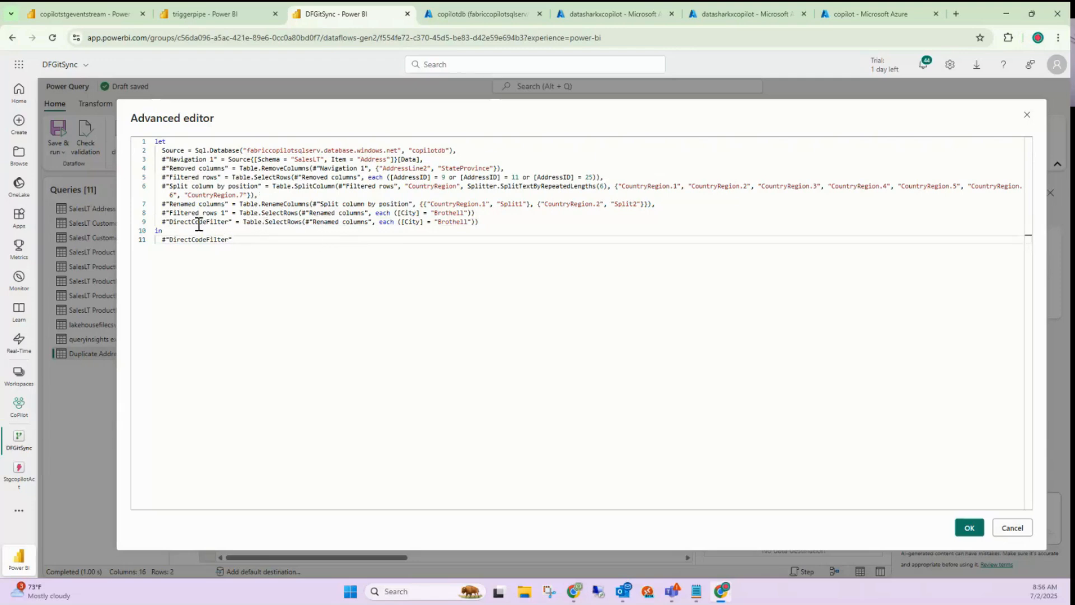
# Replace the Renamed columns reference in the DirectCodeFilter line with the preceding step name Filtered rows 1
pyautogui.doubleClick(276, 213)
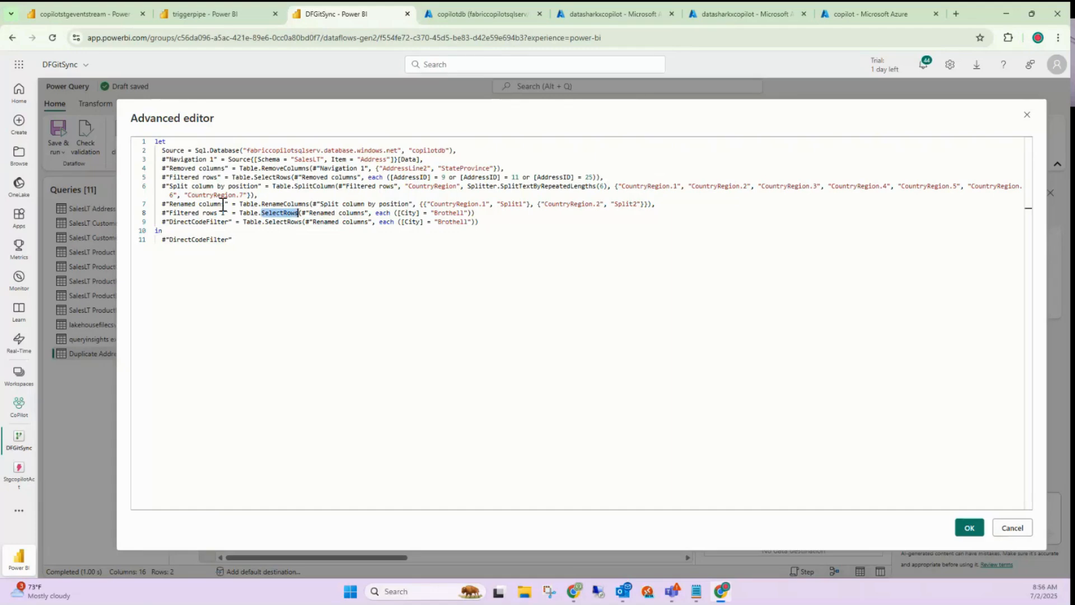
pyautogui.moveTo(224, 205); pyautogui.dragTo(170, 205)
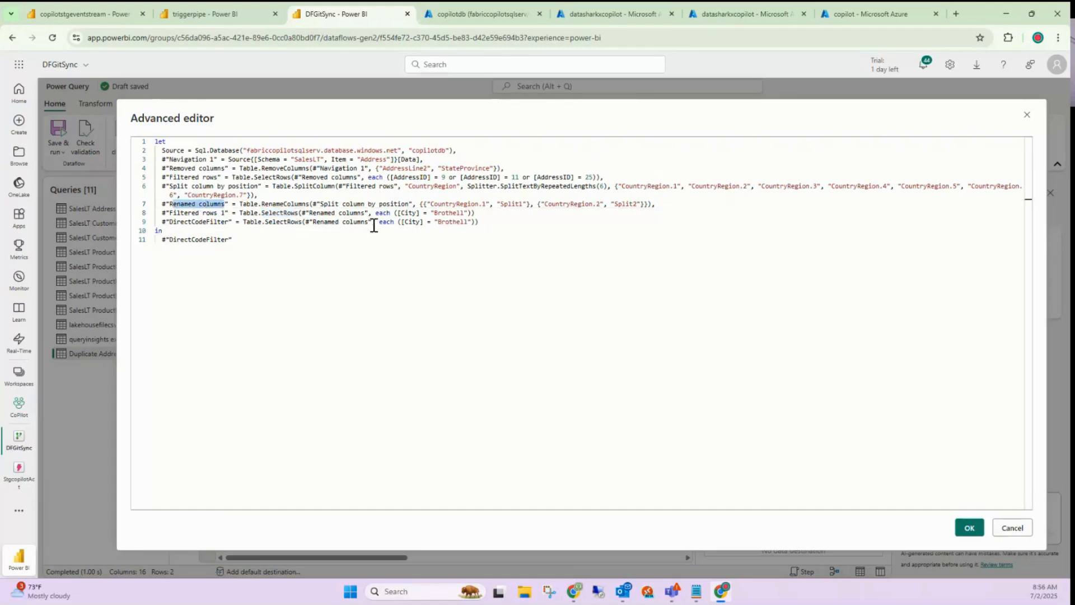
pyautogui.doubleClick(284, 222)
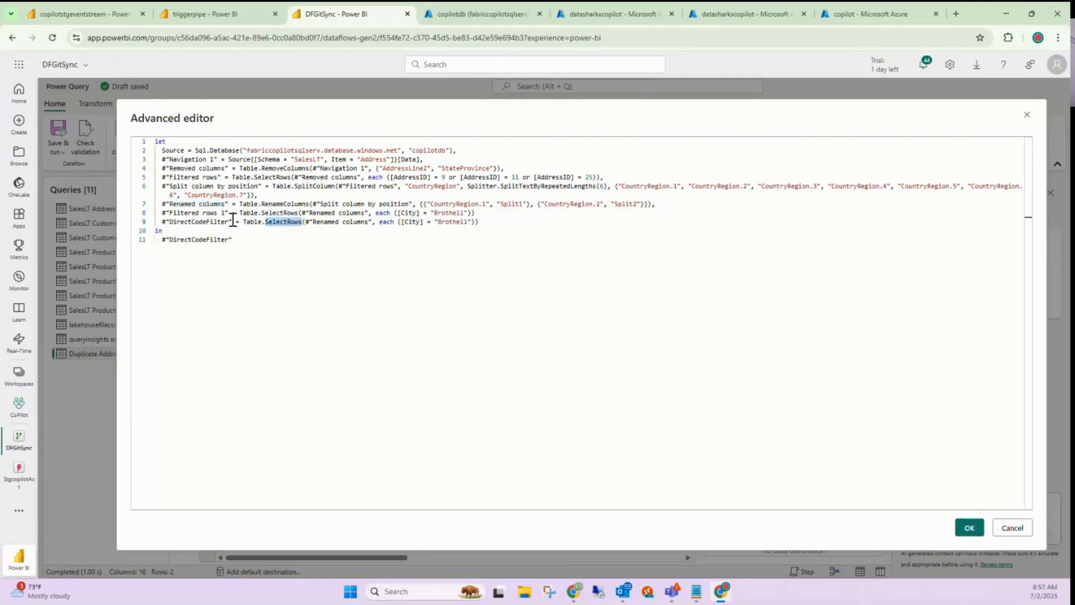
pyautogui.moveTo(224, 213); pyautogui.dragTo(169, 213)
pyautogui.hotkey('ctrl', 'c')
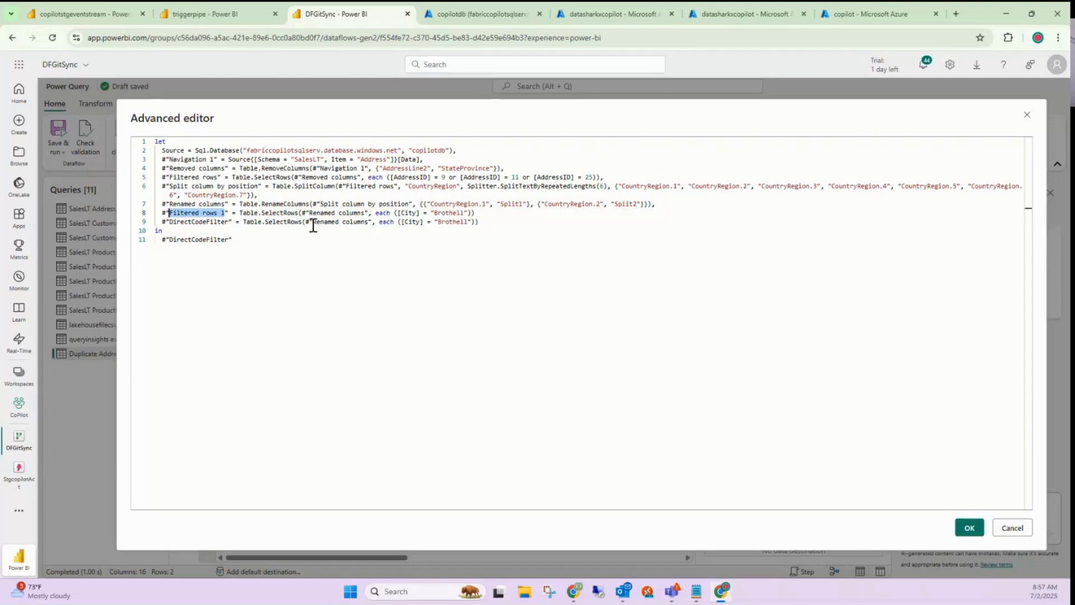
pyautogui.moveTo(313, 222); pyautogui.dragTo(367, 219)
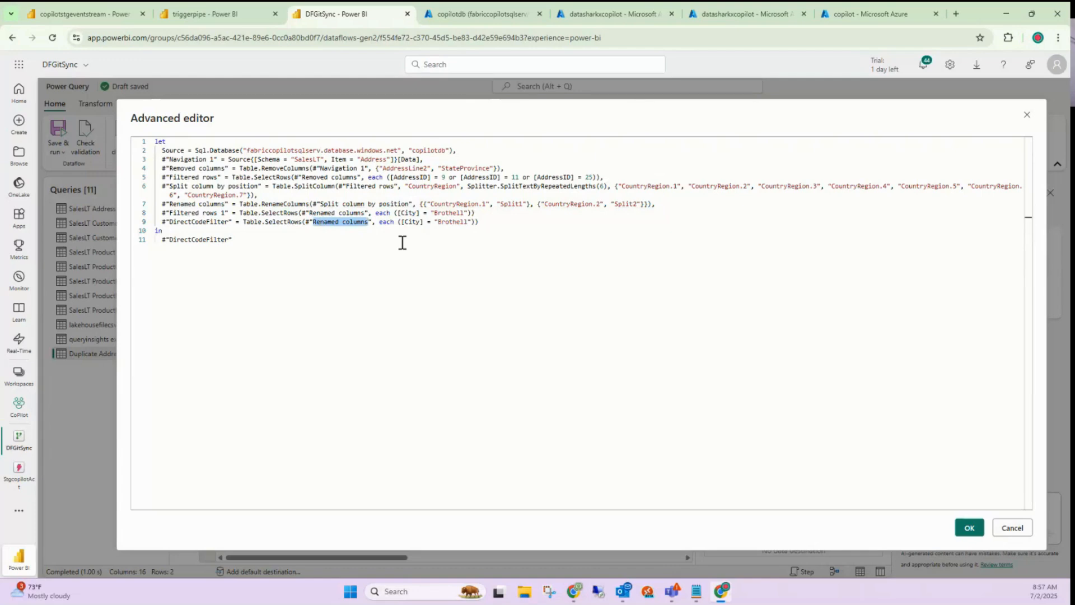
pyautogui.hotkey('ctrl', 'v')
# Change the DirectCodeFilter condition to [AddressID] = 9 and try to apply the code
pyautogui.doubleClick(412, 178)
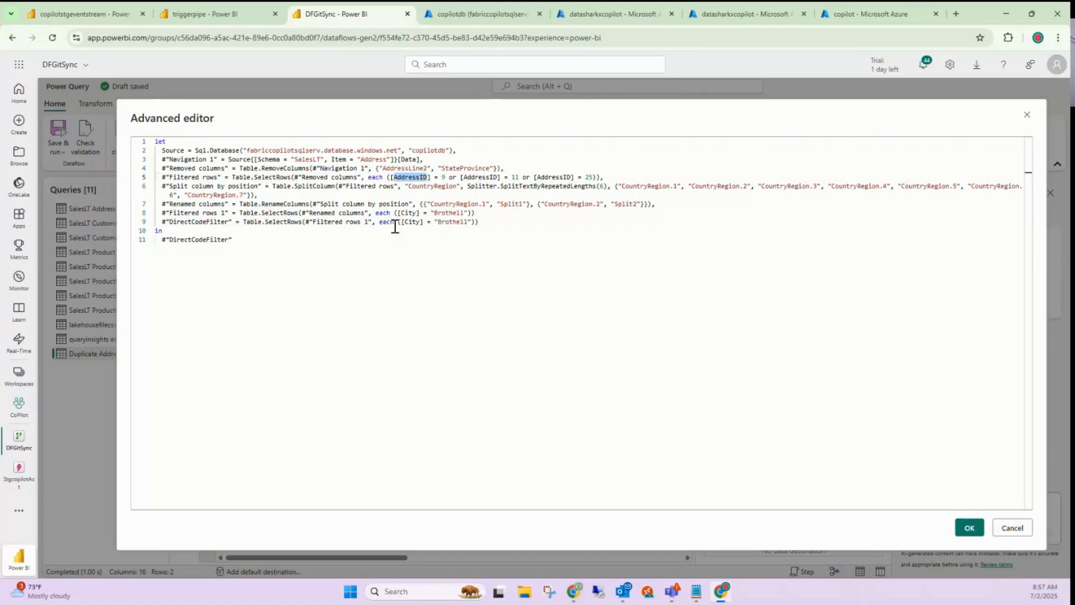
pyautogui.doubleClick(412, 222)
pyautogui.write('v')
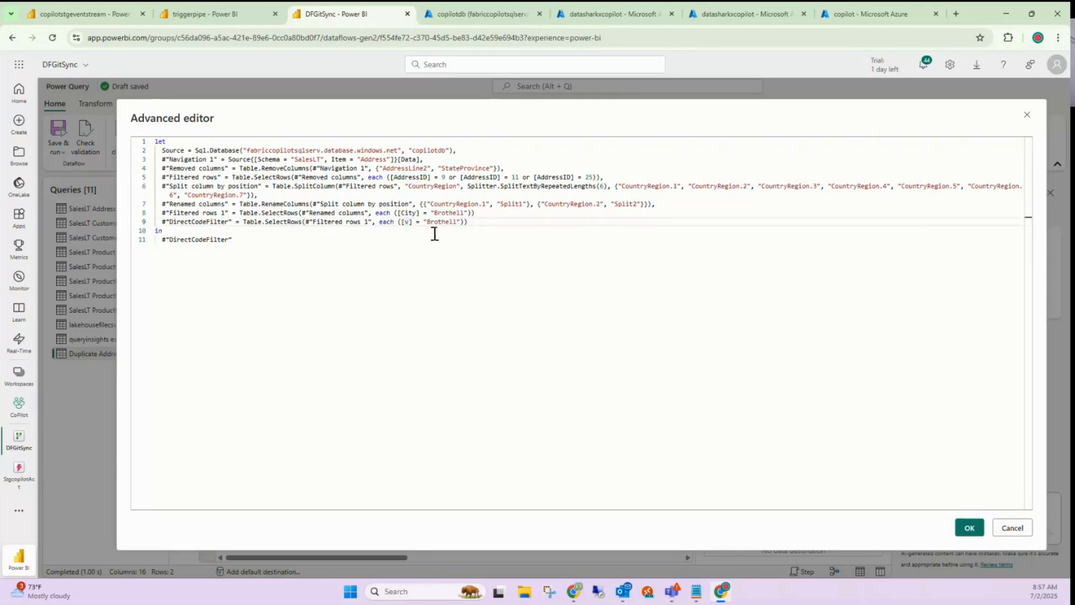
pyautogui.press('BackSpace')
pyautogui.write('AddressID')
pyautogui.moveTo(452, 222); pyautogui.dragTo(490, 222)
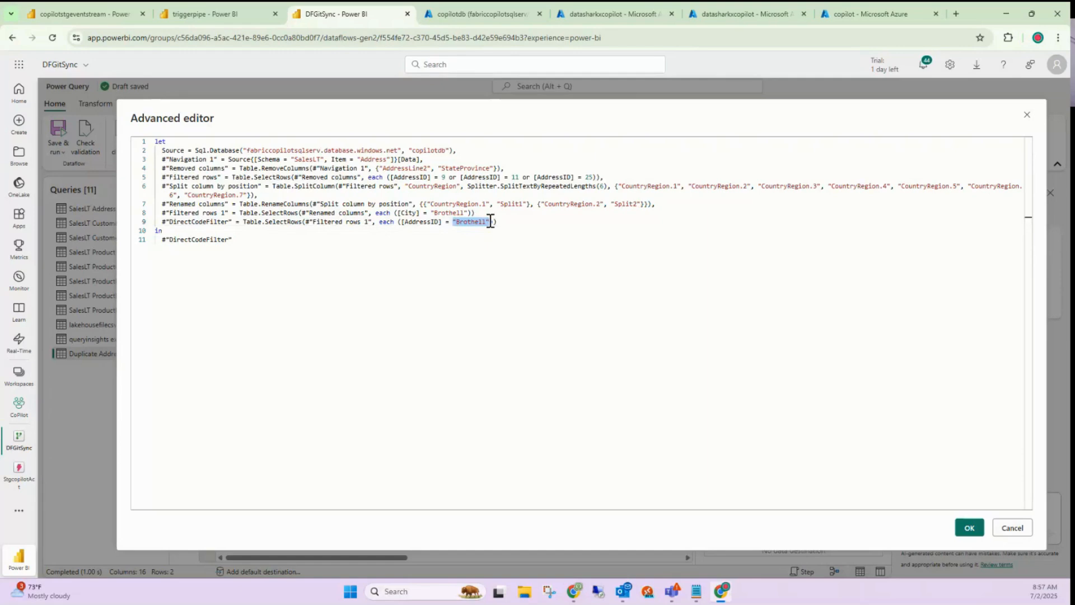
pyautogui.write('9')
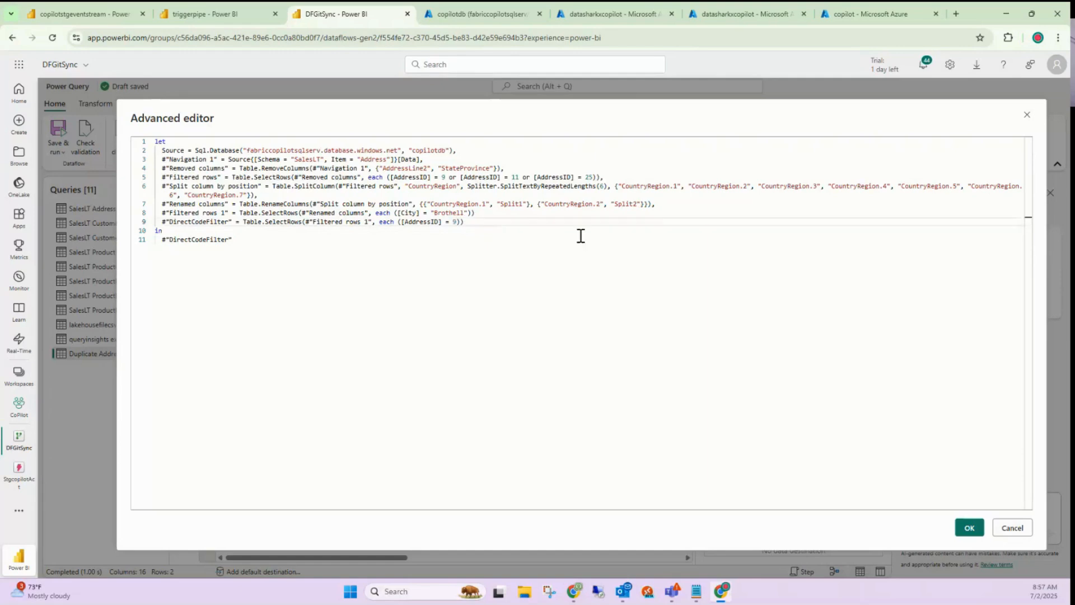
pyautogui.click(968, 529)
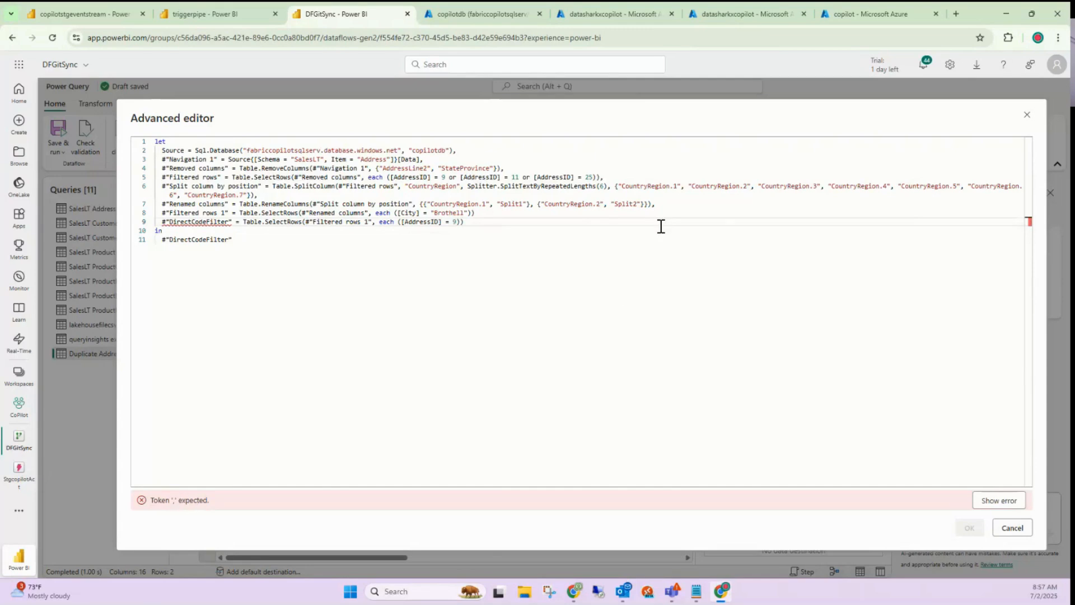
# Add the missing comma at the end of the Filtered rows 1 line and apply the code
pyautogui.click(472, 222)
pyautogui.click(480, 214)
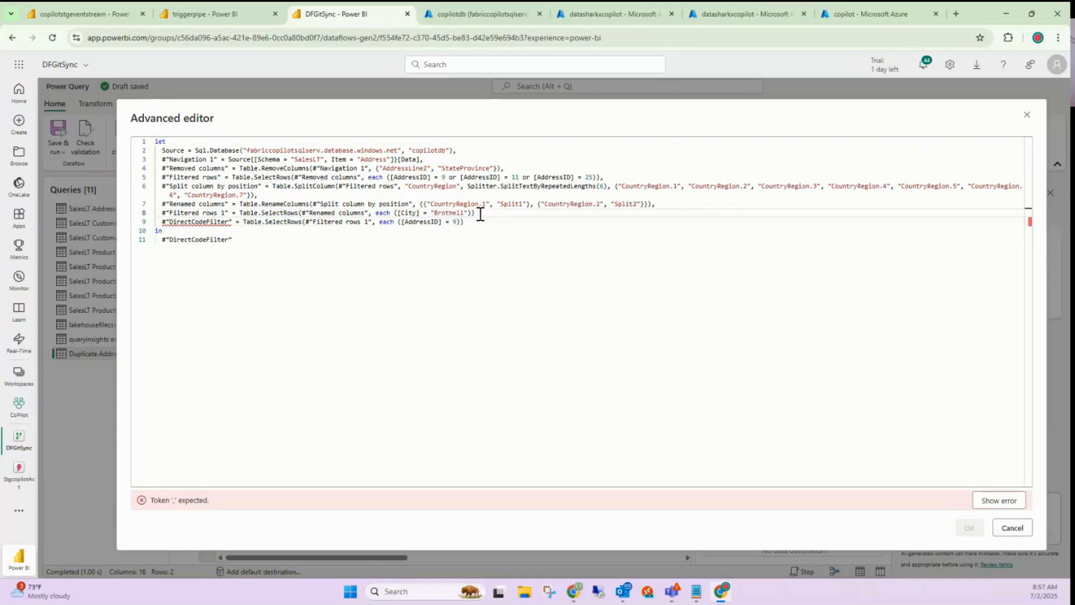
pyautogui.write(',')
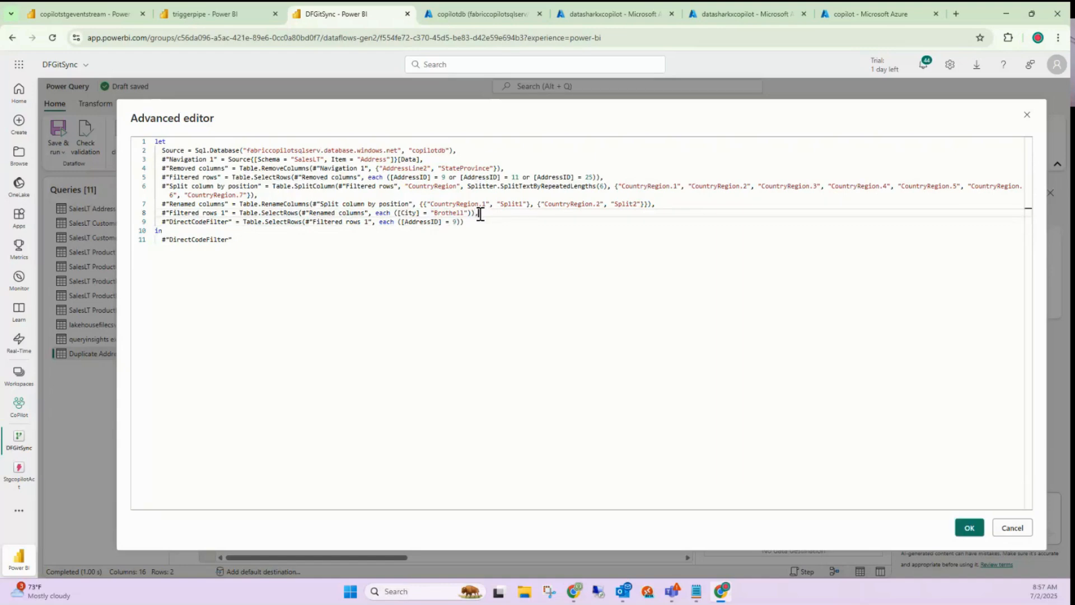
pyautogui.click(968, 527)
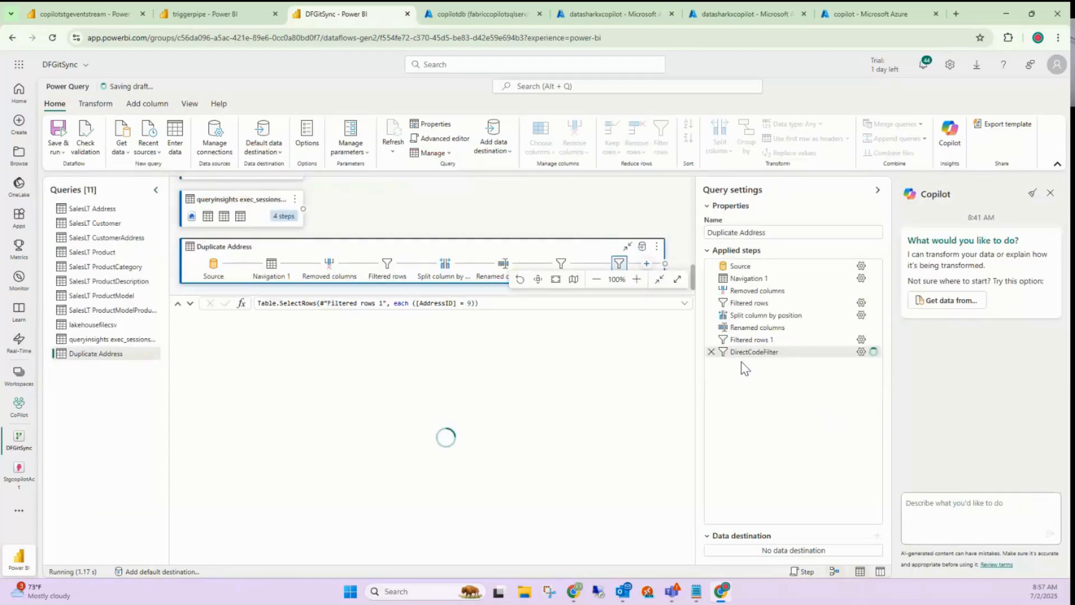
# Compare the query's complete M code with the column commands and the applied steps' evaluation hints, closing the code without changes
pyautogui.moveTo(749, 353)
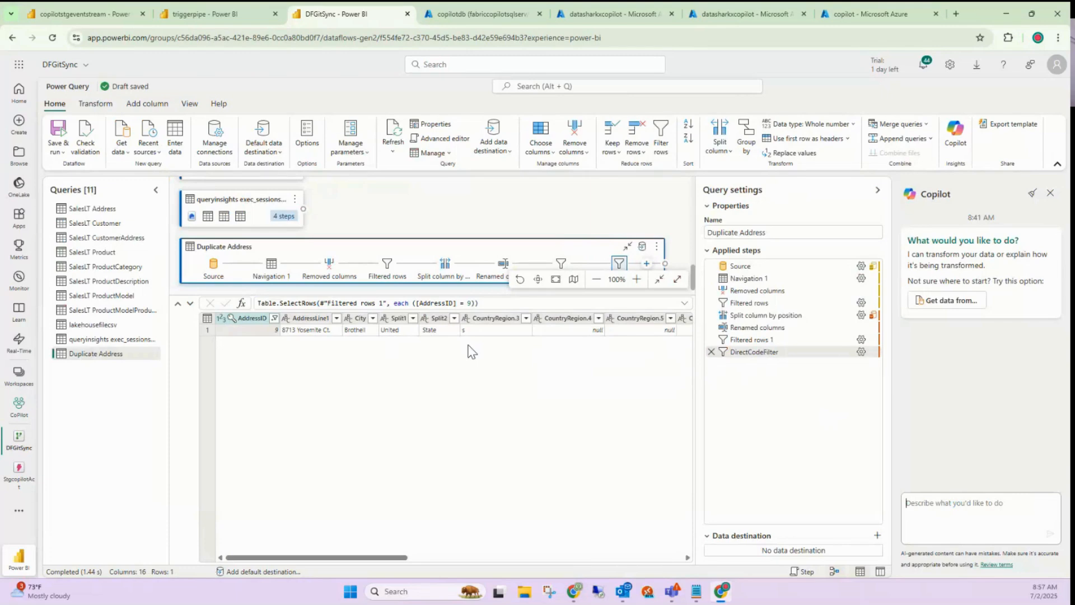
pyautogui.click(442, 139)
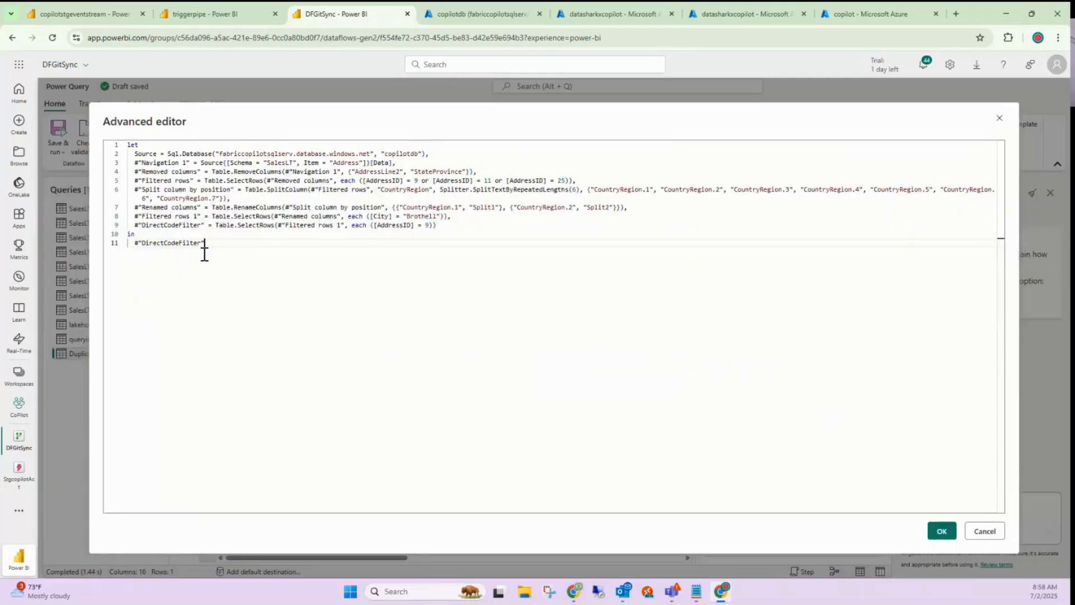
pyautogui.hotkey('ctrl', 'a')
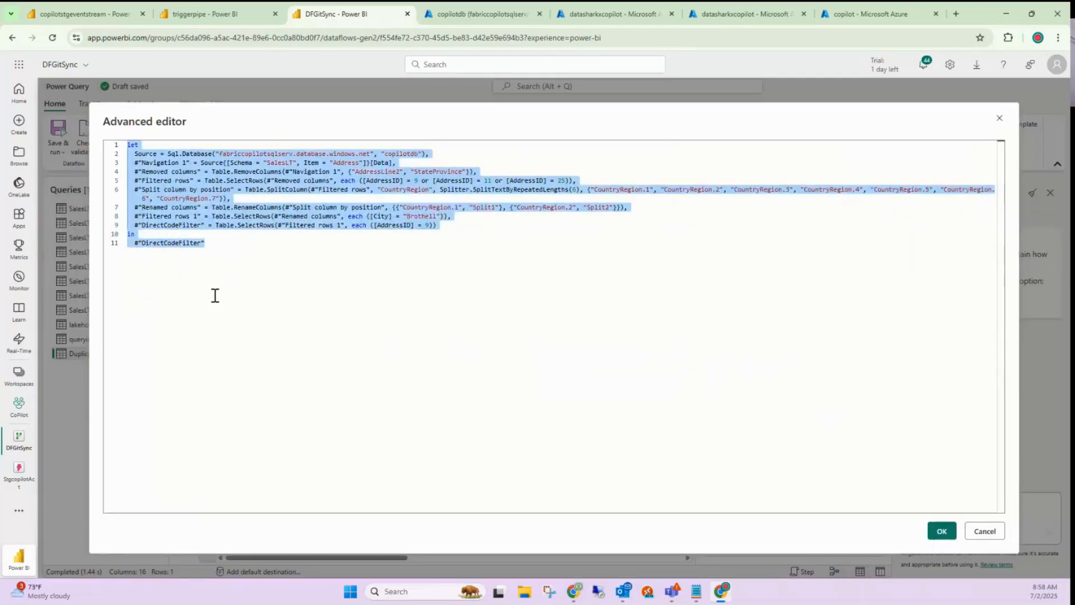
pyautogui.moveTo(209, 243); pyautogui.dragTo(113, 149)
pyautogui.click(988, 532)
pyautogui.rightClick(437, 317)
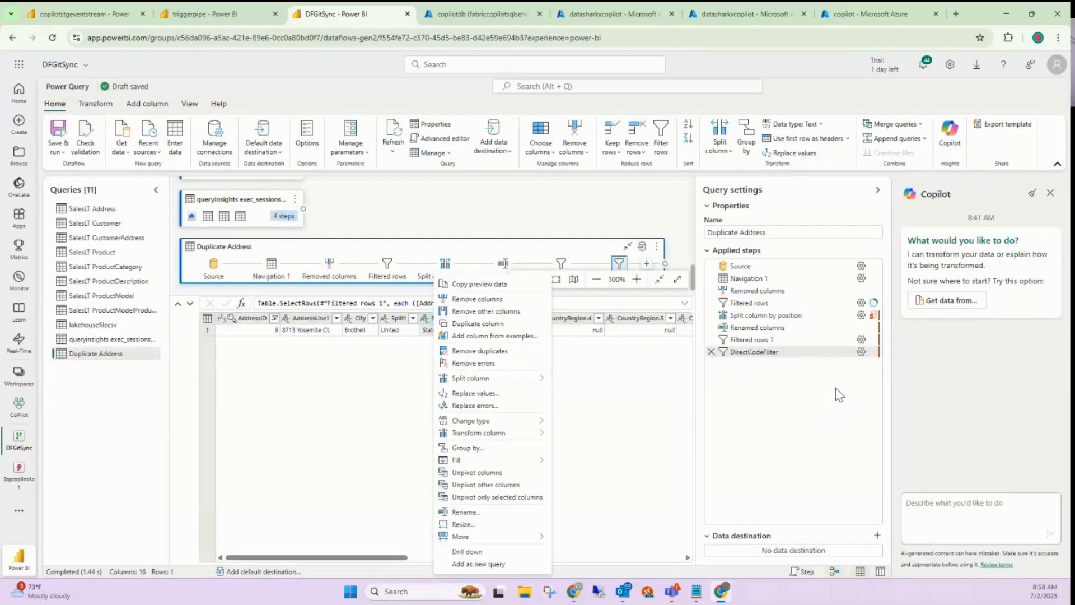
pyautogui.click(622, 396)
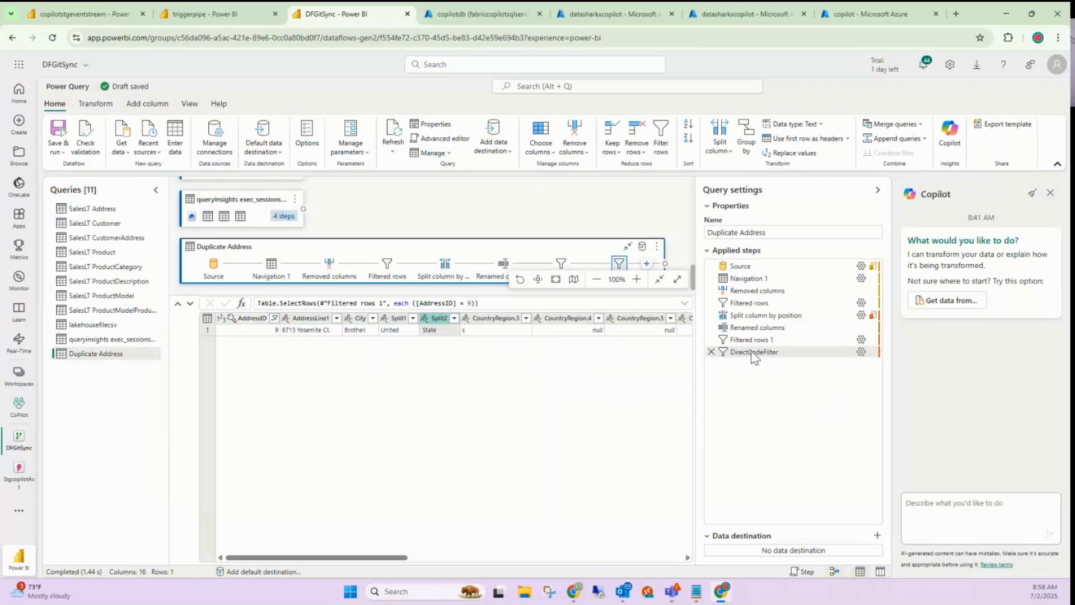
pyautogui.moveTo(783, 349)
pyautogui.rightClick(558, 318)
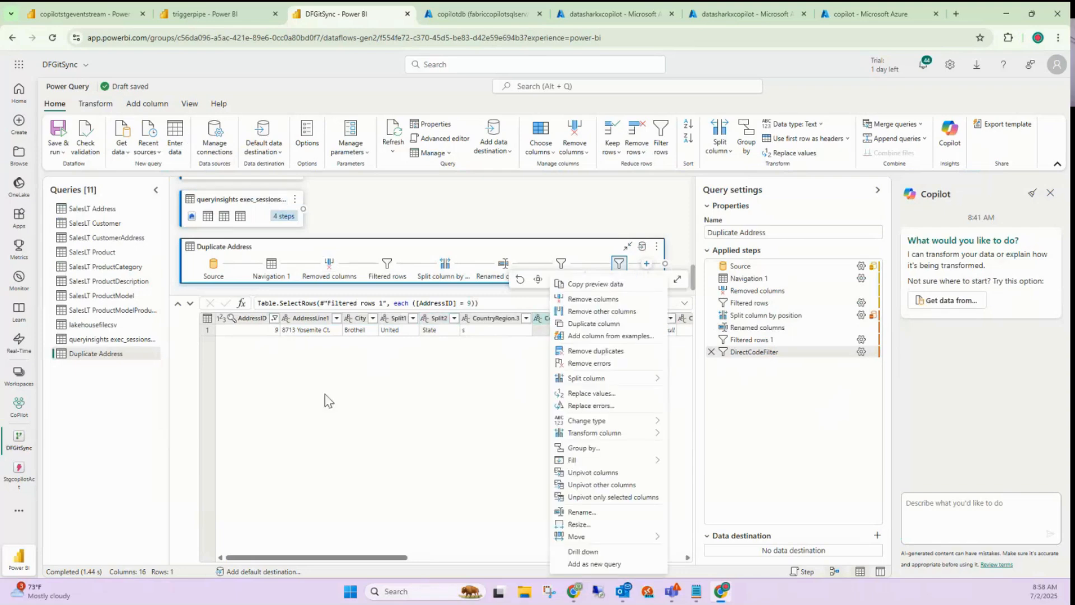
pyautogui.click(441, 138)
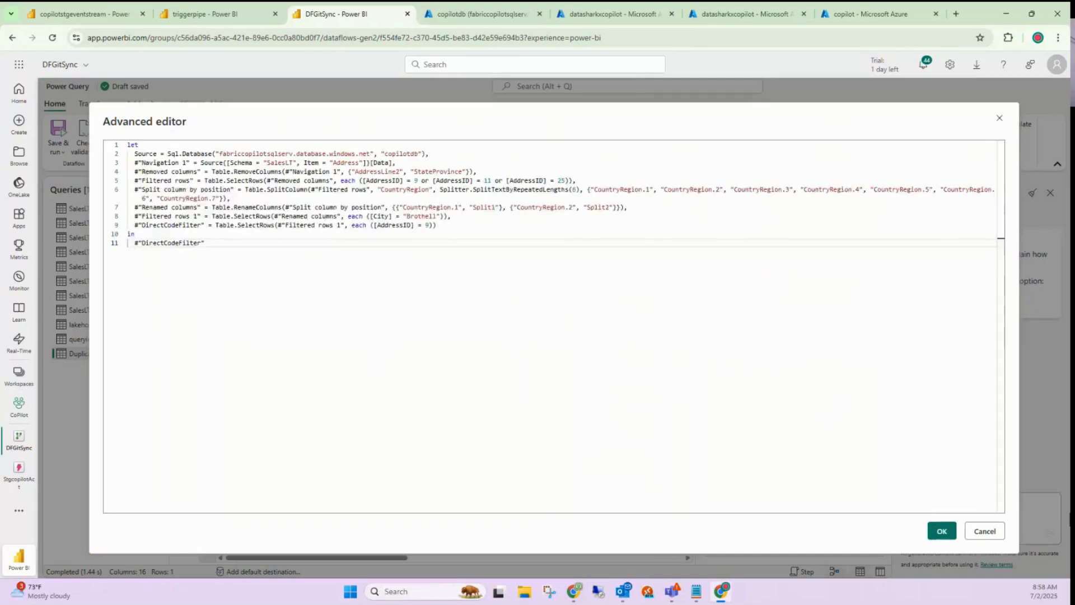
pyautogui.click(985, 532)
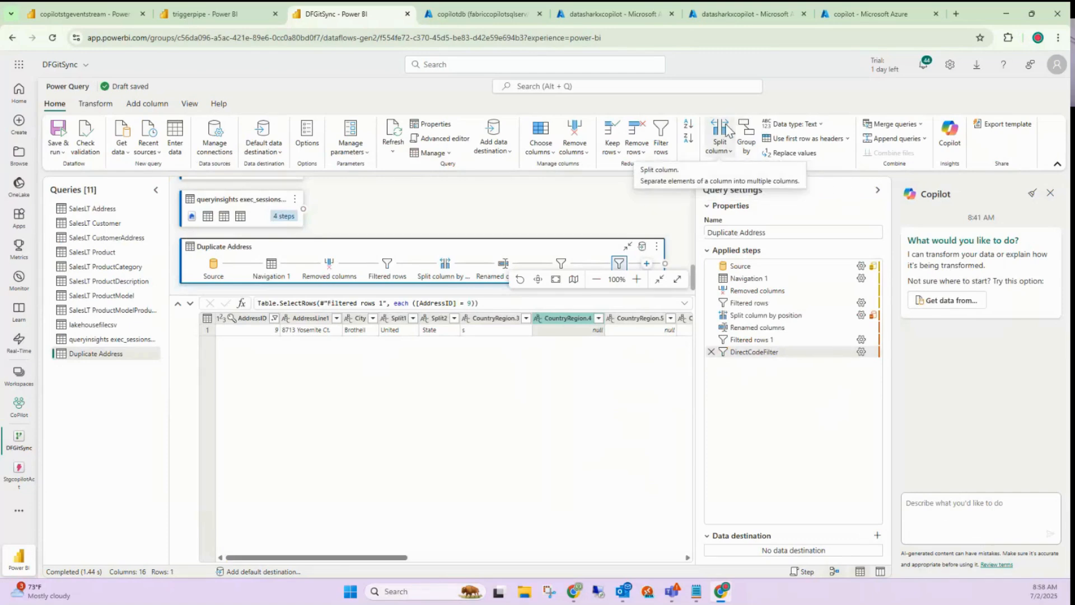
pyautogui.moveTo(782, 267)
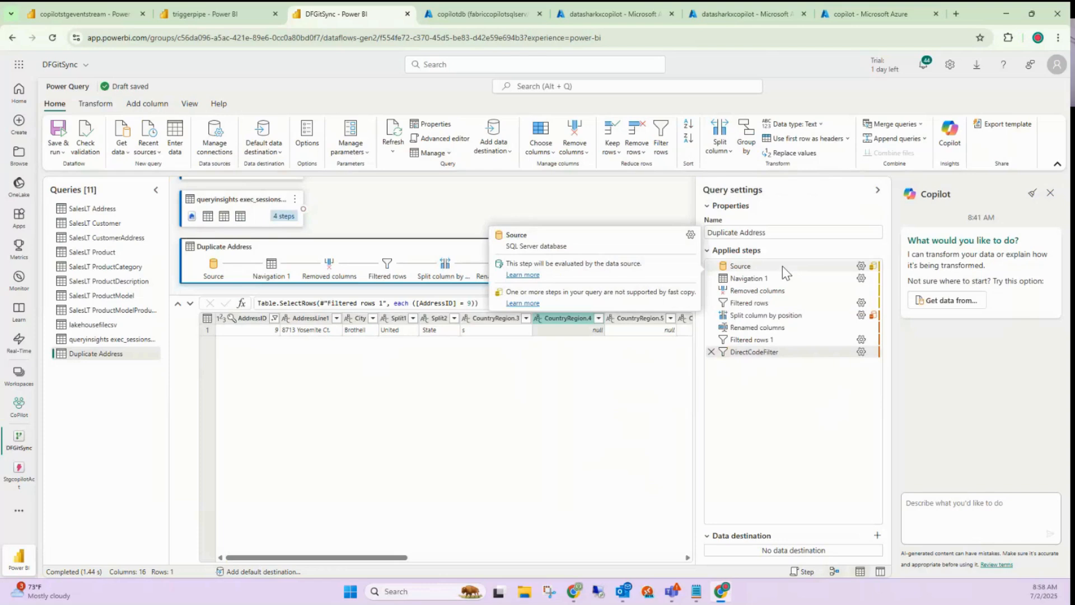
pyautogui.moveTo(751, 307)
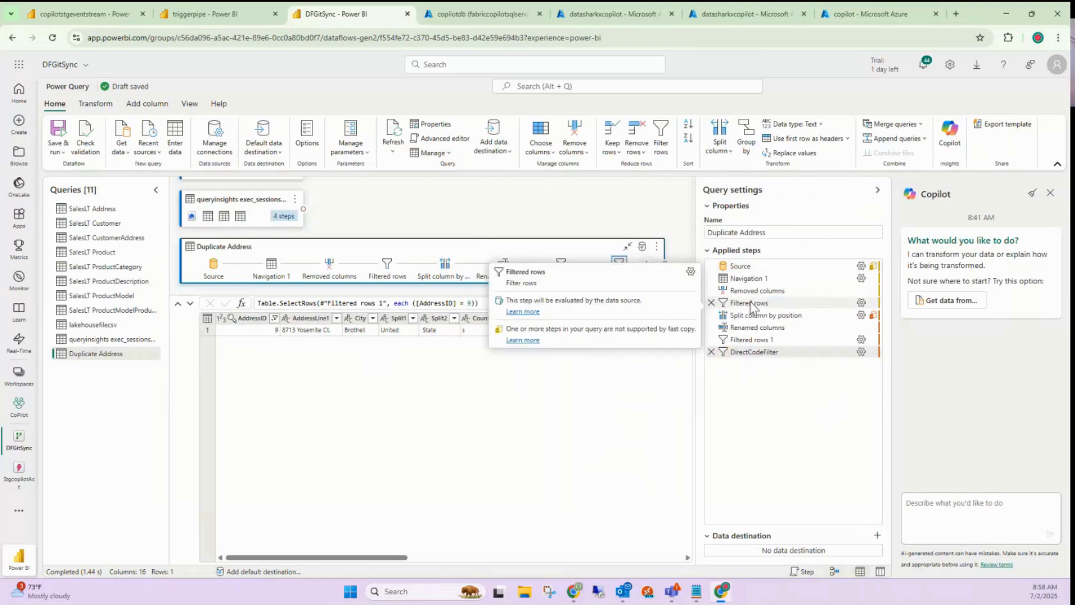
pyautogui.moveTo(753, 275)
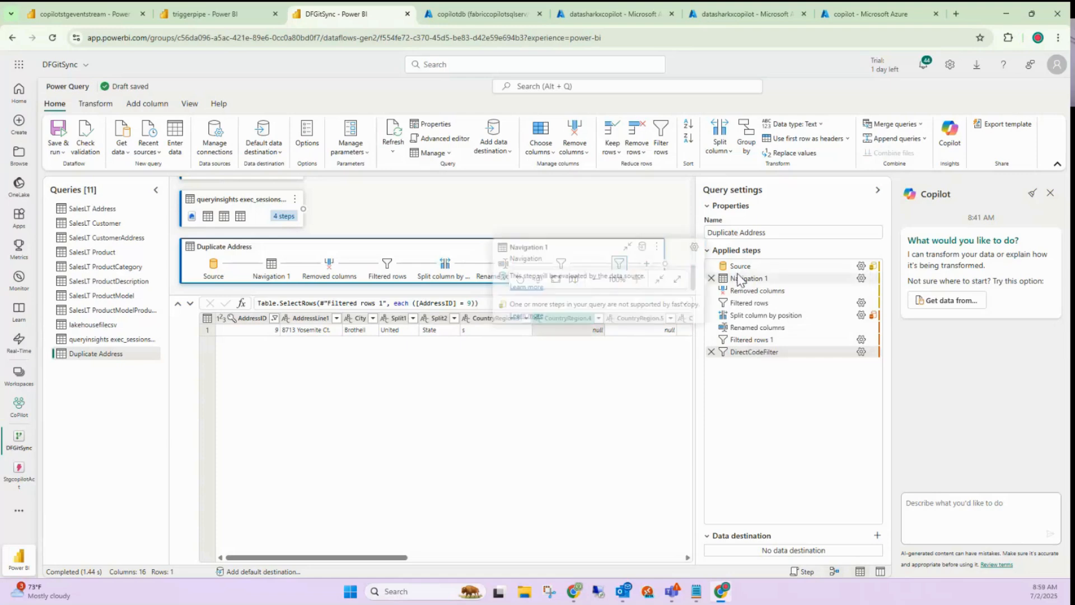
# Rename the Filtered rows 1 step to Renameproperty and give it the description "This step filters on the data from this logical use cases"
pyautogui.rightClick(765, 343)
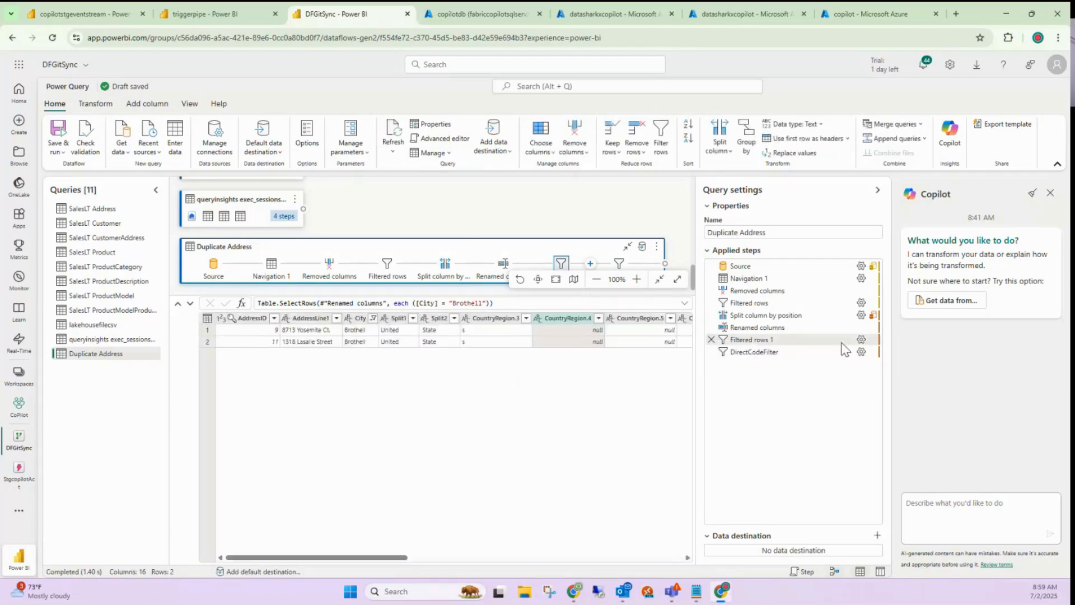
pyautogui.rightClick(784, 342)
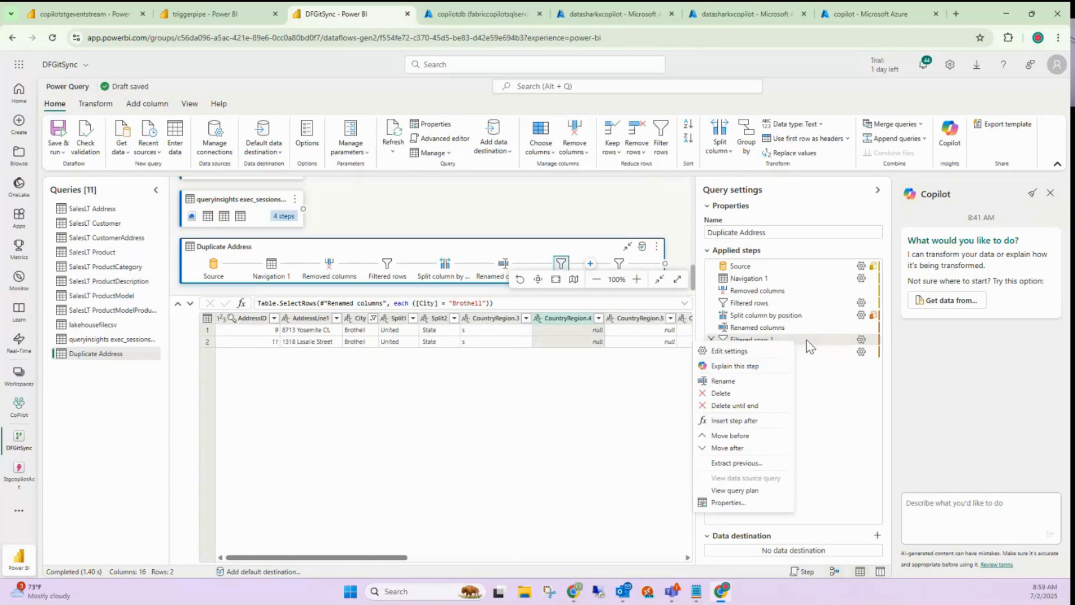
pyautogui.click(738, 503)
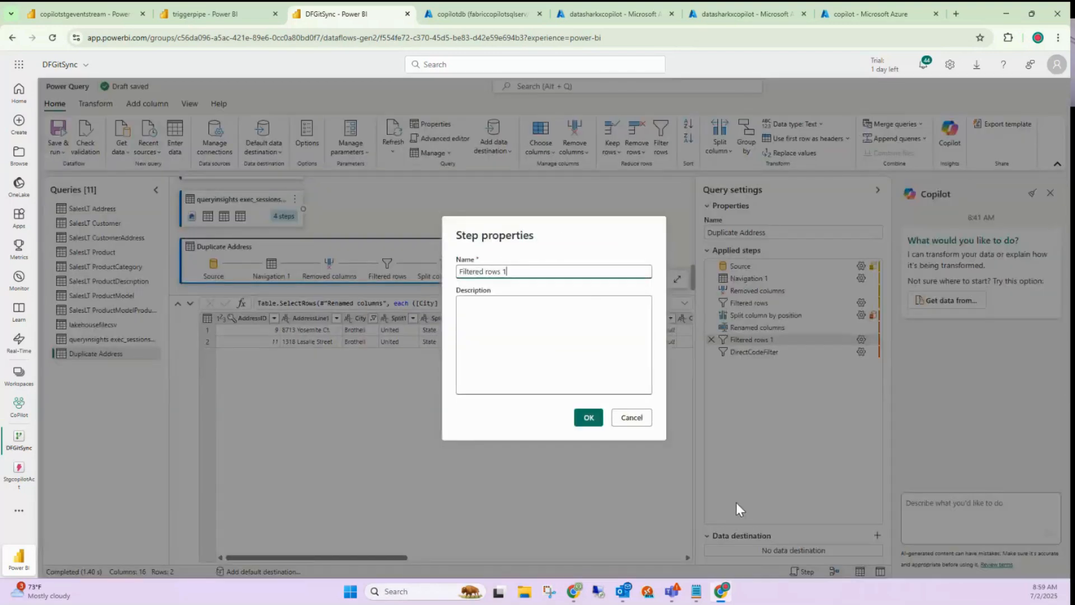
pyautogui.moveTo(510, 271); pyautogui.dragTo(451, 275)
pyautogui.write('Renameproperty')
pyautogui.click(500, 321)
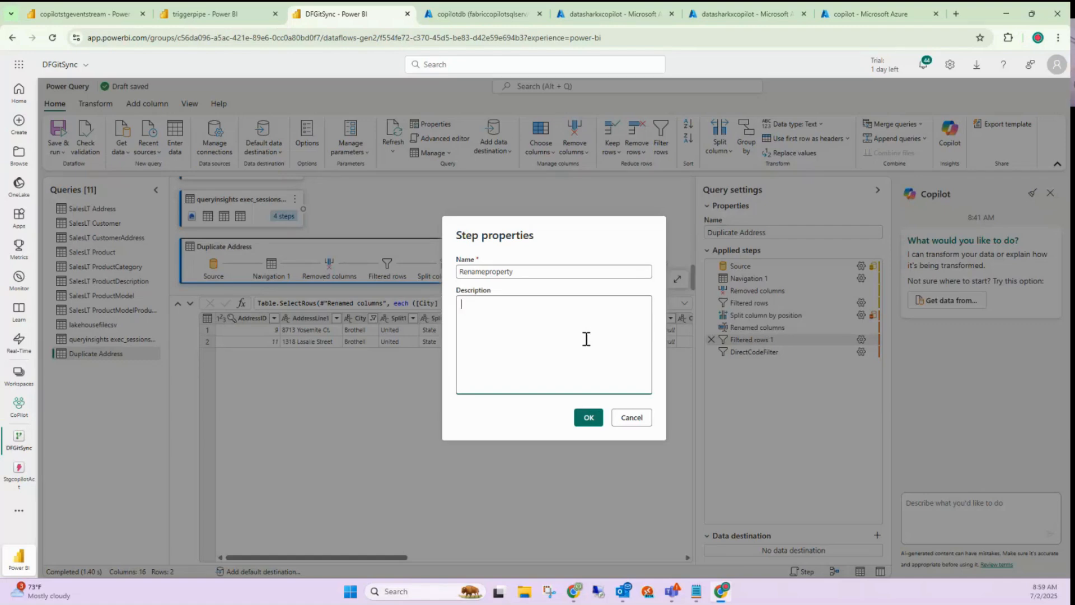
pyautogui.write('This step filters on the data from this logical use ca')
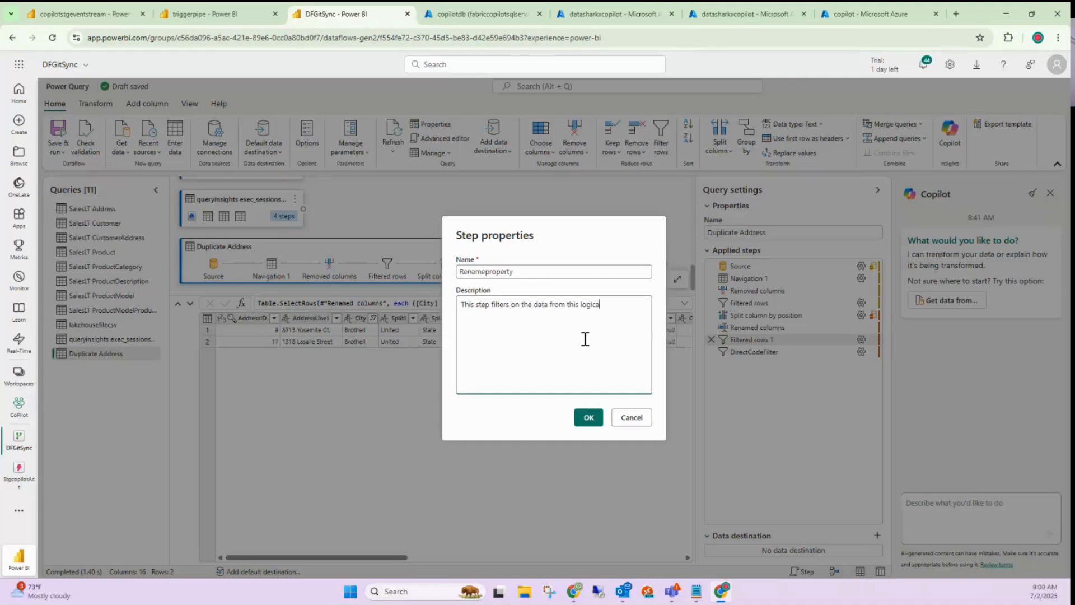
pyautogui.write('ses')
pyautogui.click(587, 418)
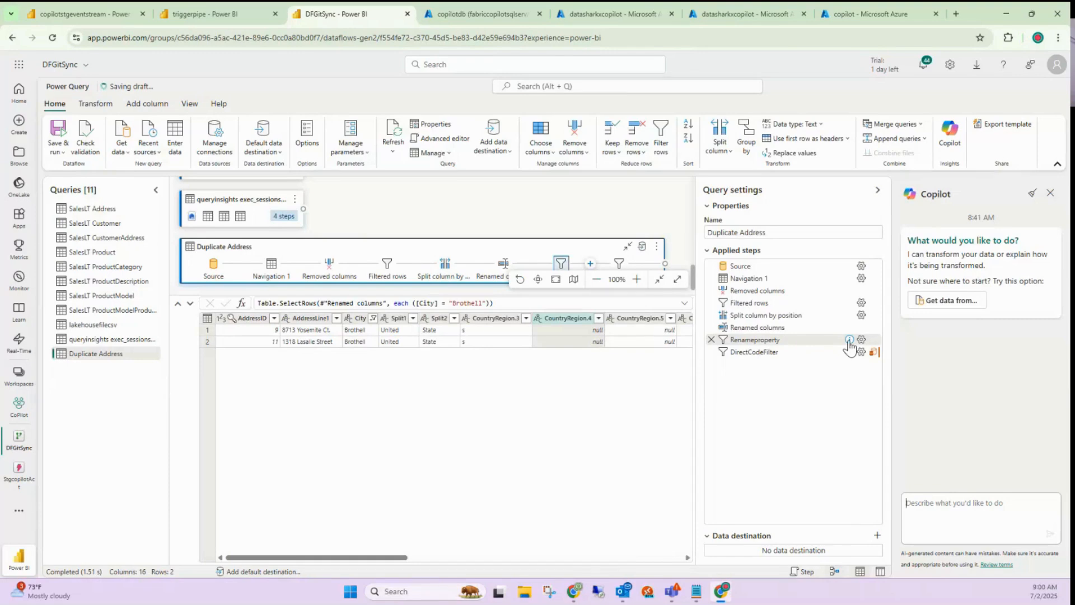
# Examine the management options for the Renameproperty step, the context commands for the AddressID and City columns, and the column selection and removal commands
pyautogui.moveTo(851, 343)
pyautogui.rightClick(788, 338)
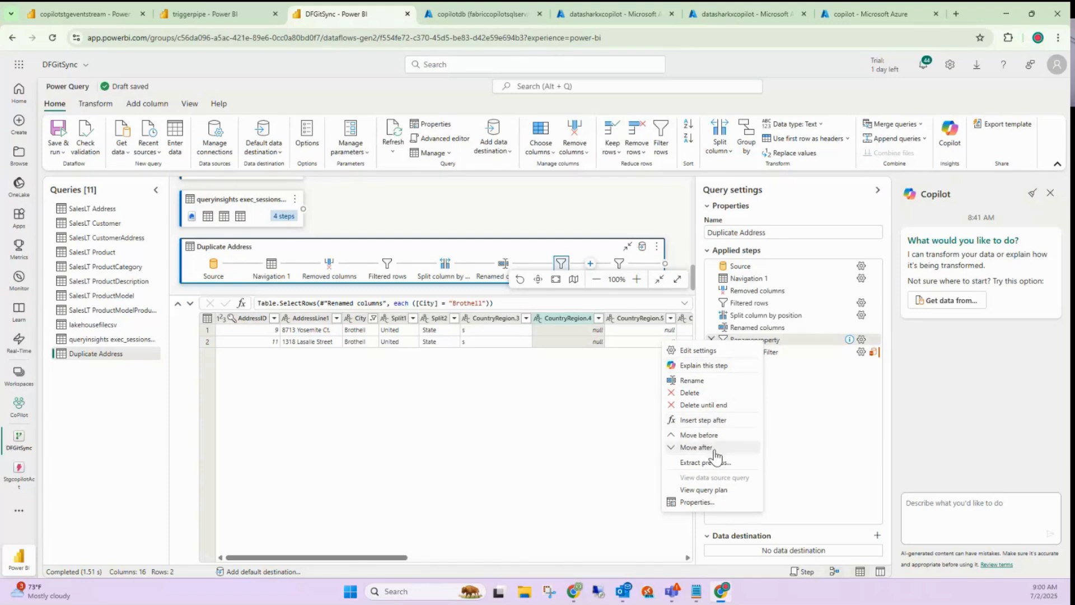
pyautogui.click(471, 457)
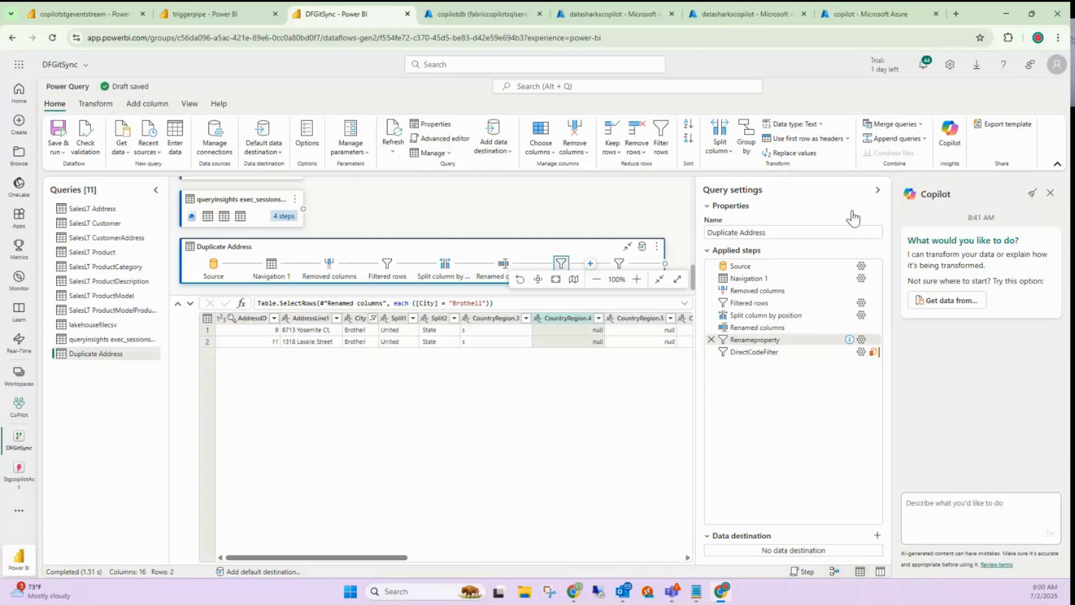
pyautogui.rightClick(247, 324)
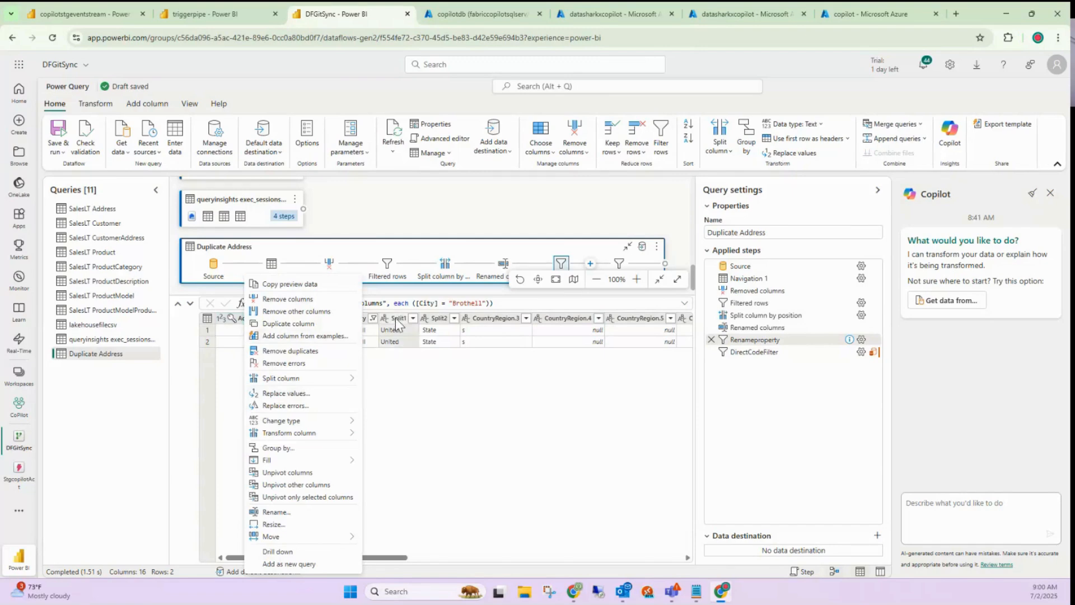
pyautogui.click(396, 317)
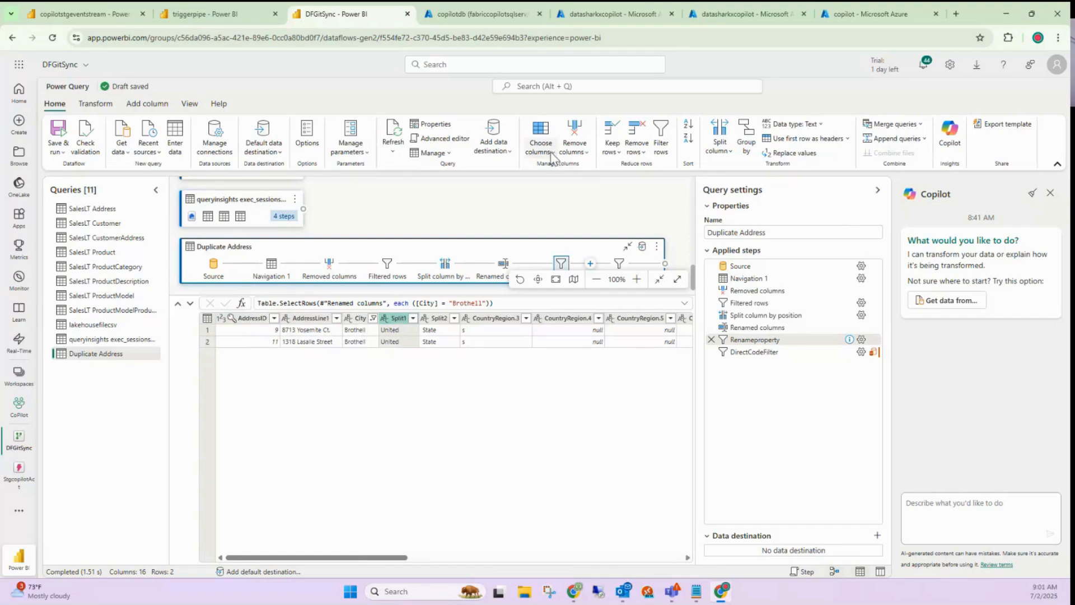
pyautogui.click(585, 153)
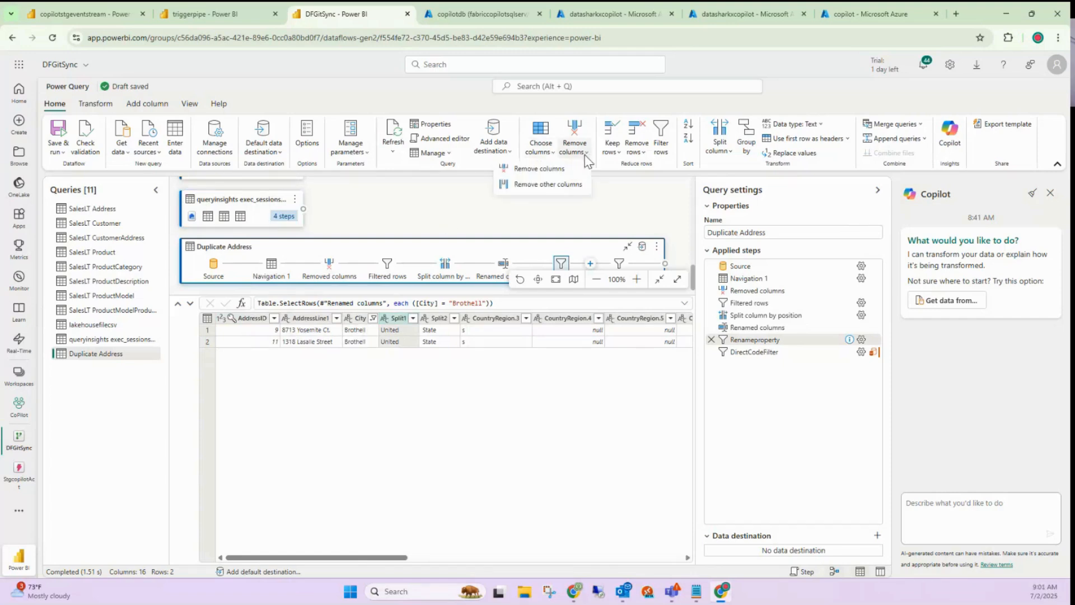
pyautogui.click(361, 319)
pyautogui.rightClick(361, 324)
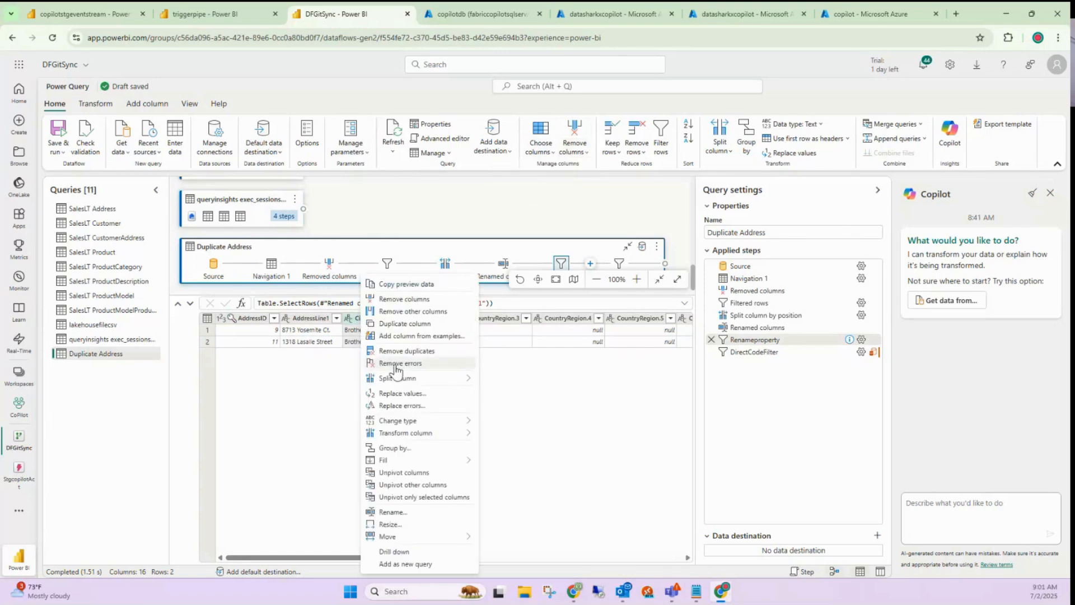
pyautogui.click(531, 401)
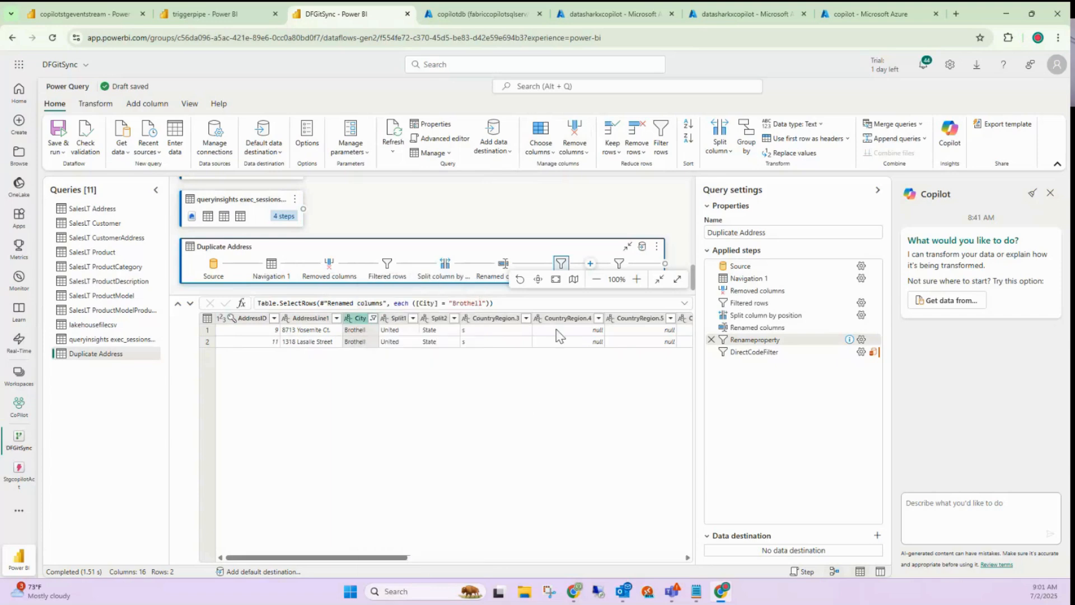
pyautogui.click(552, 154)
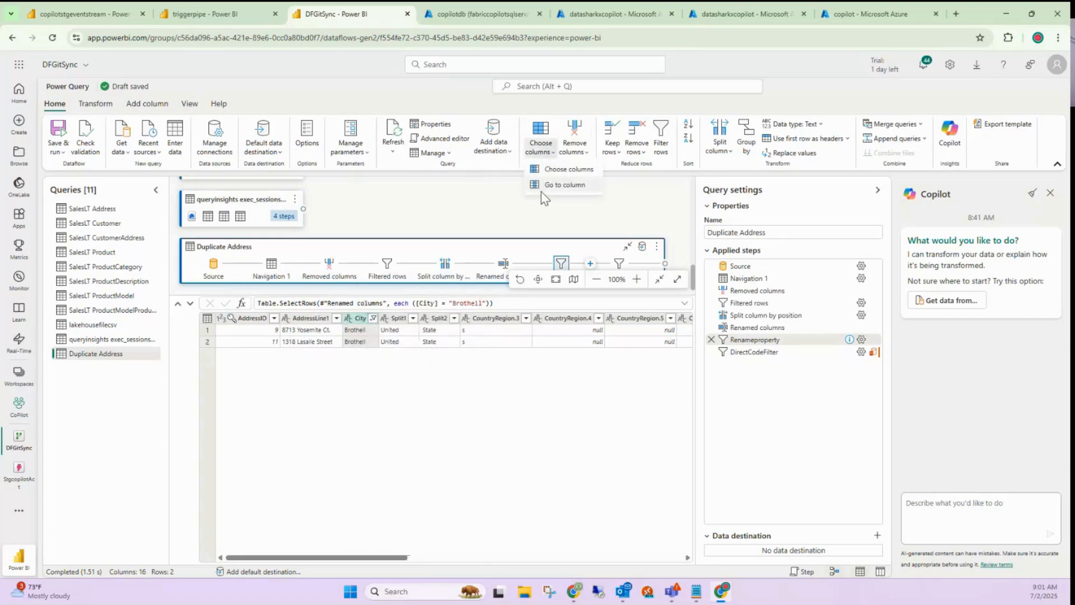
pyautogui.click(475, 196)
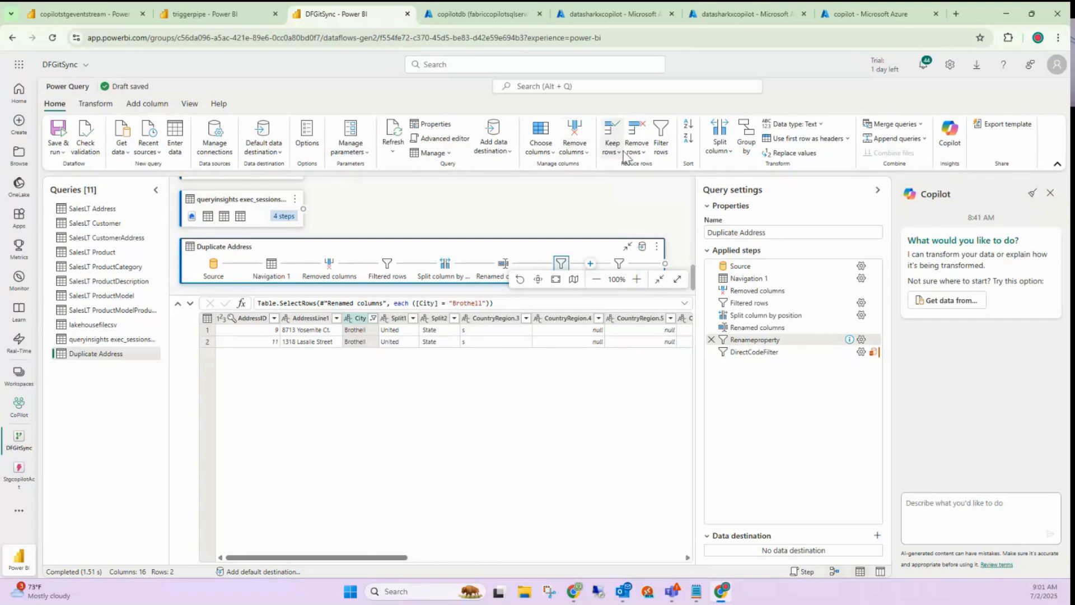
pyautogui.click(255, 317)
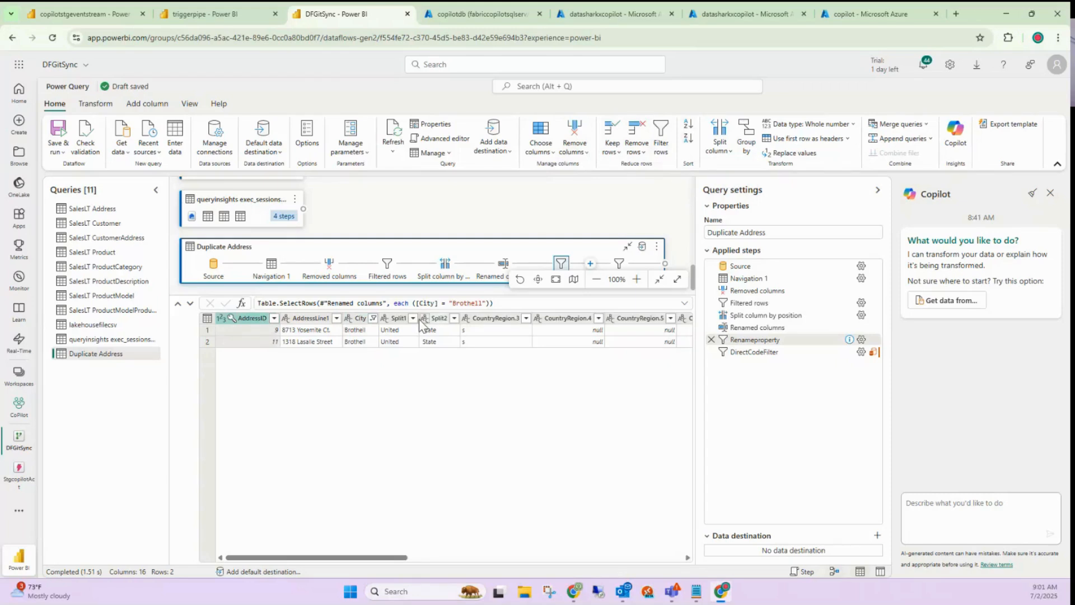
pyautogui.click(310, 322)
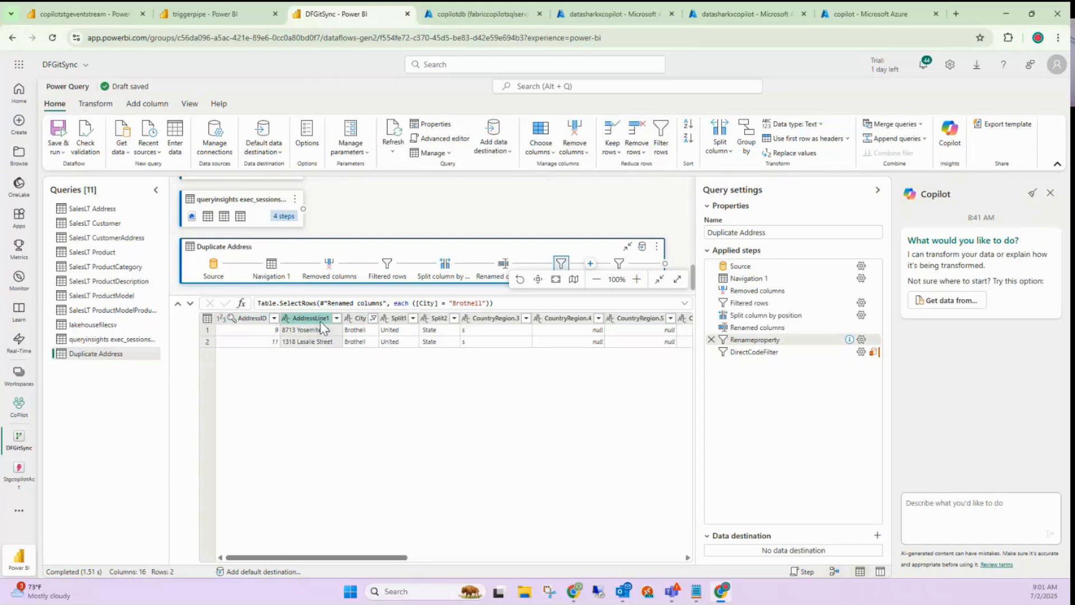
pyautogui.click(690, 137)
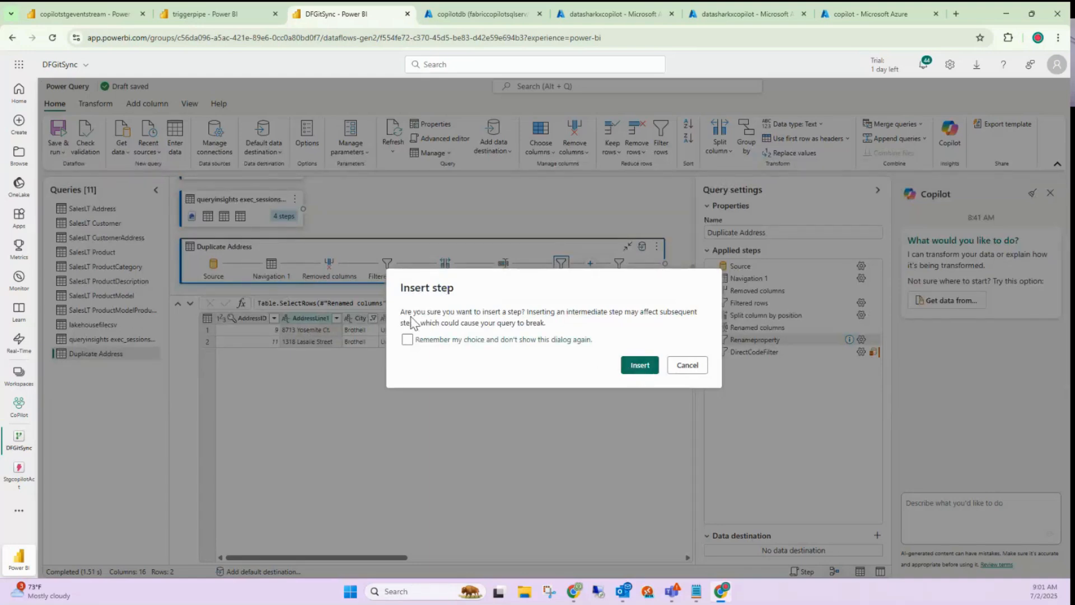
pyautogui.click(687, 367)
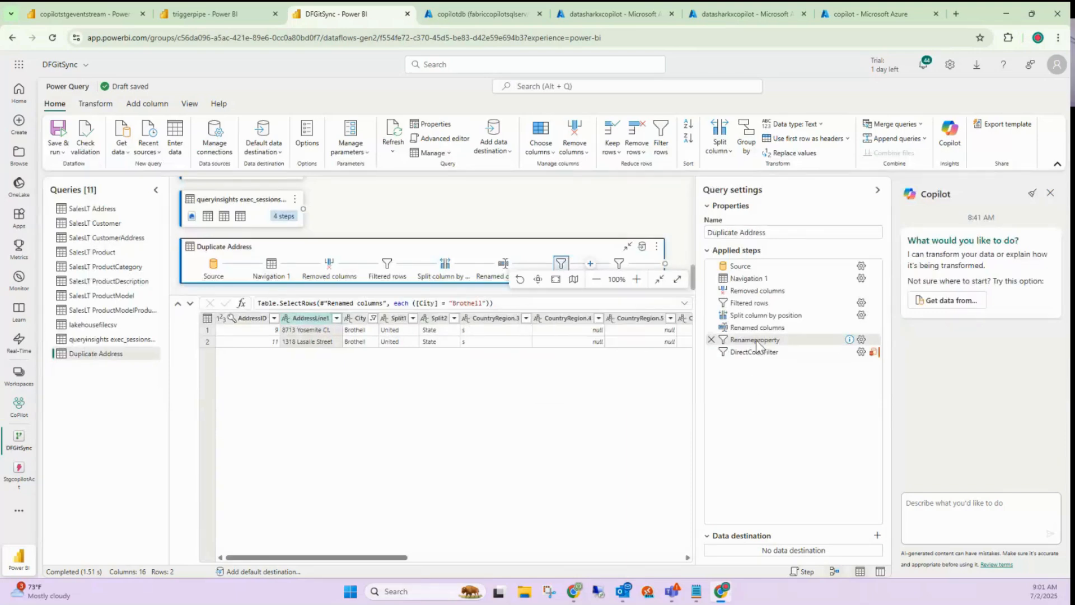
# Delete the DirectCodeFilter step from the Duplicate Address query's applied steps
pyautogui.moveTo(754, 345)
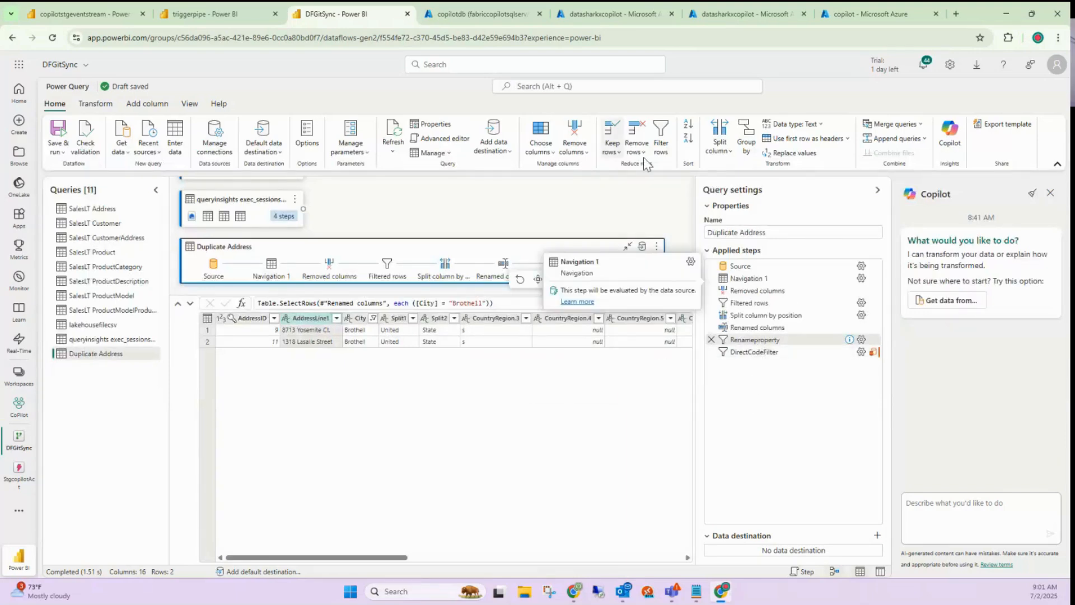
pyautogui.click(756, 354)
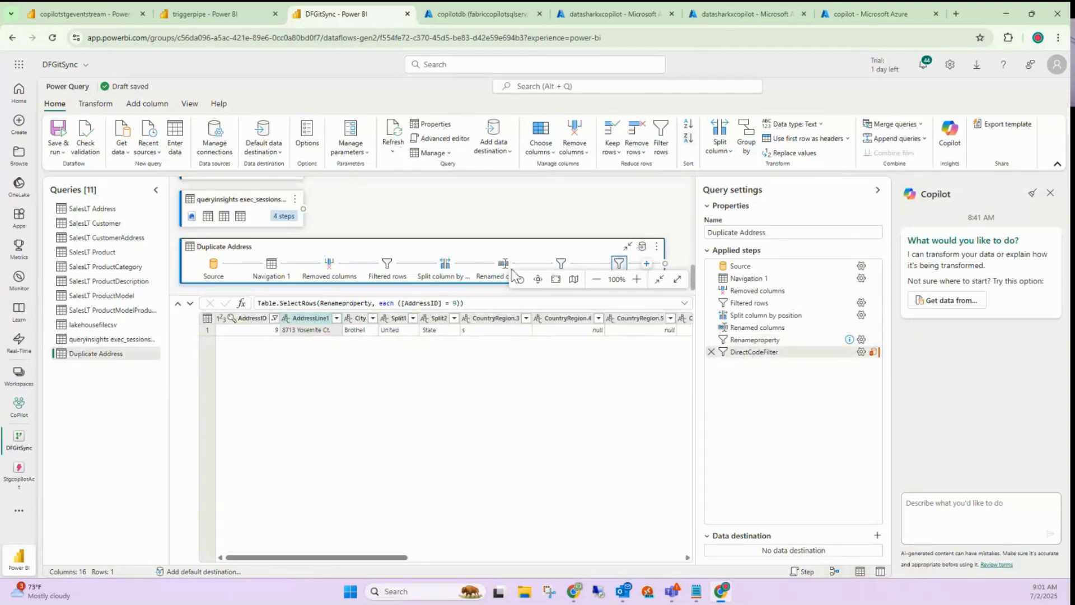
pyautogui.click(312, 319)
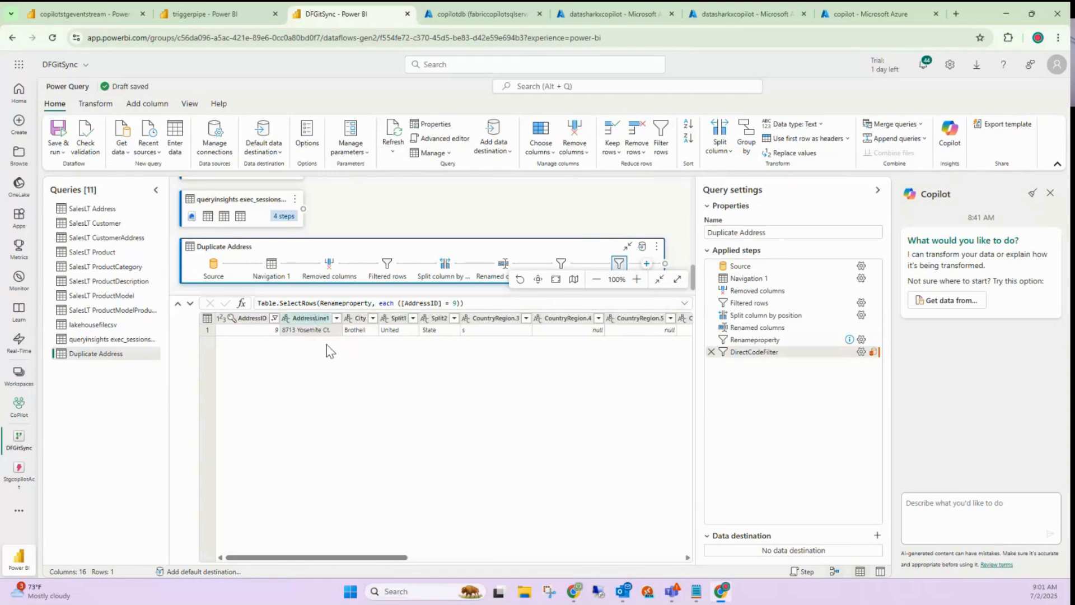
pyautogui.click(711, 351)
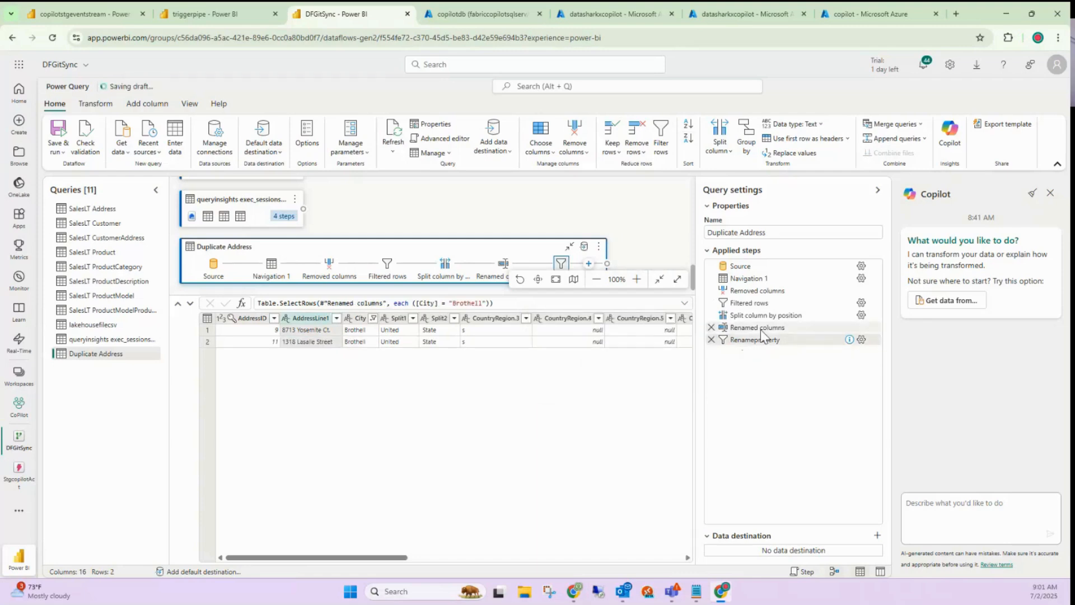
pyautogui.click(760, 330)
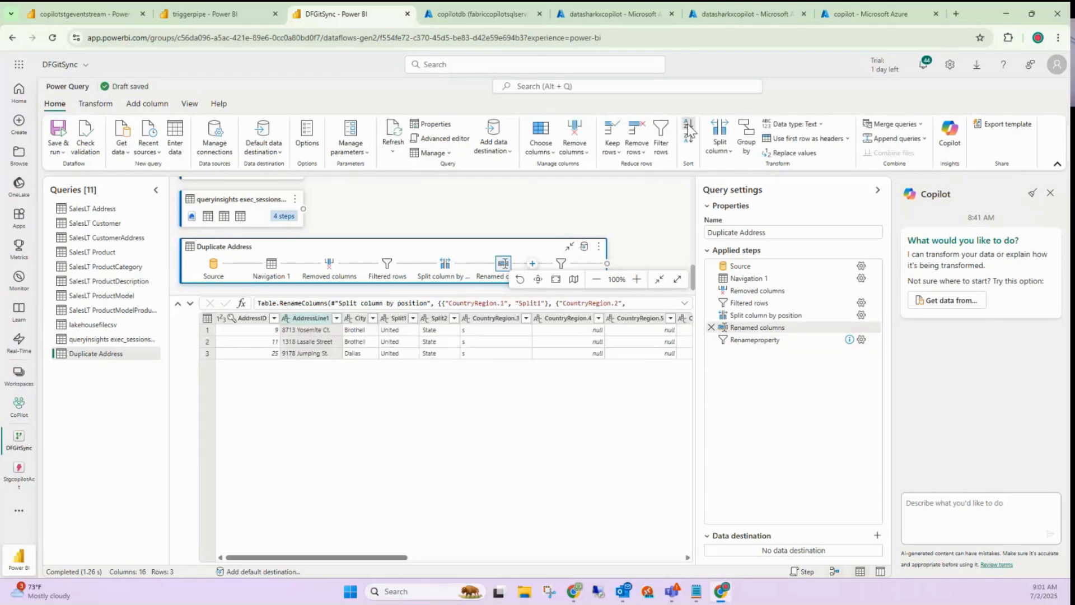
pyautogui.click(687, 124)
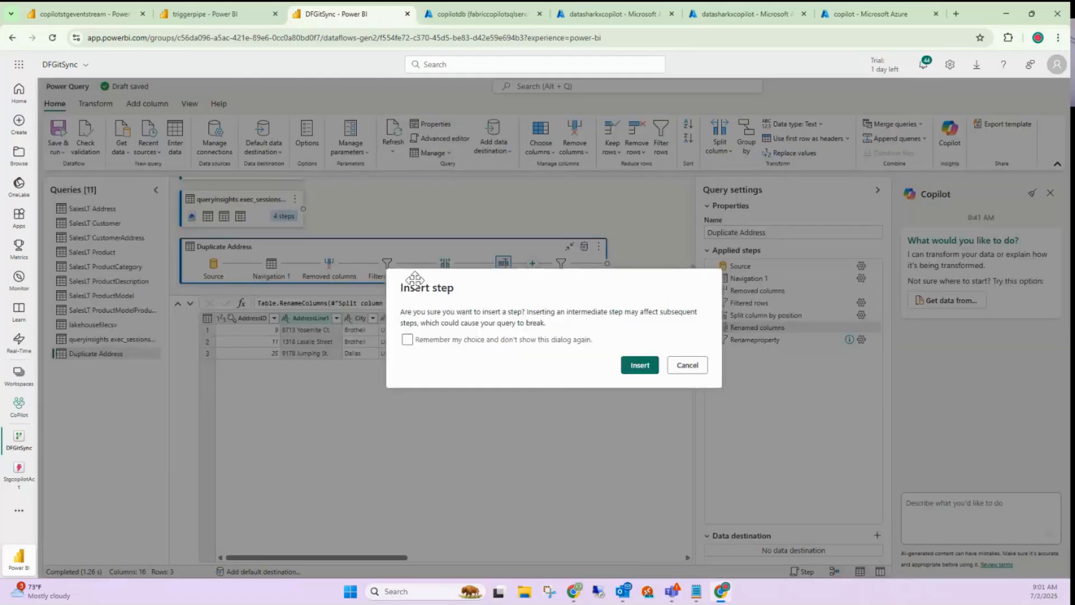
pyautogui.click(688, 366)
# Sort the AddressLine1 column in ascending order after the Renameproperty step
pyautogui.click(754, 340)
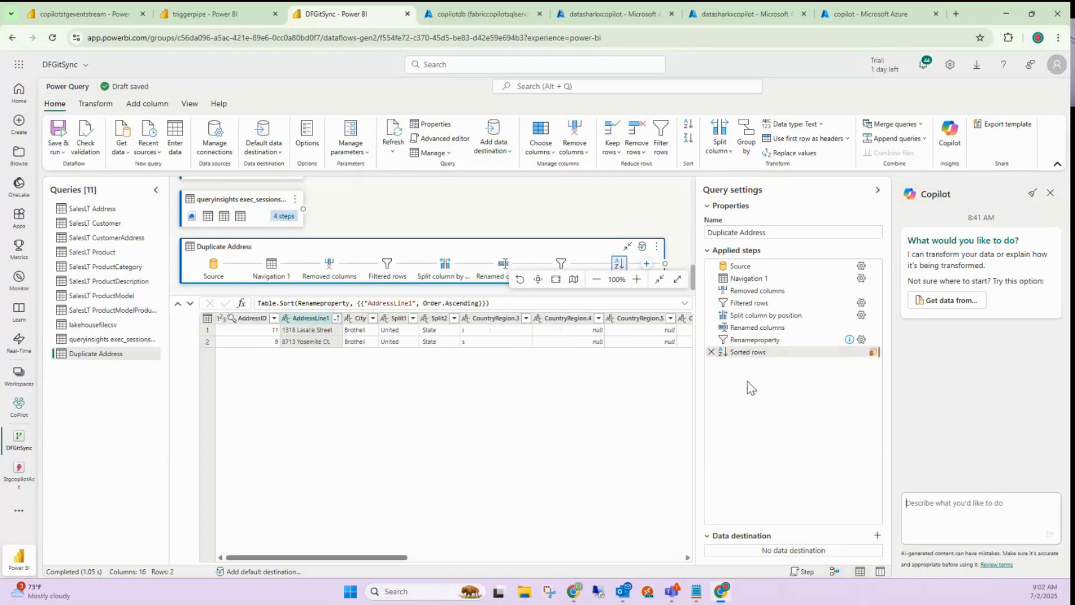
pyautogui.moveTo(735, 357)
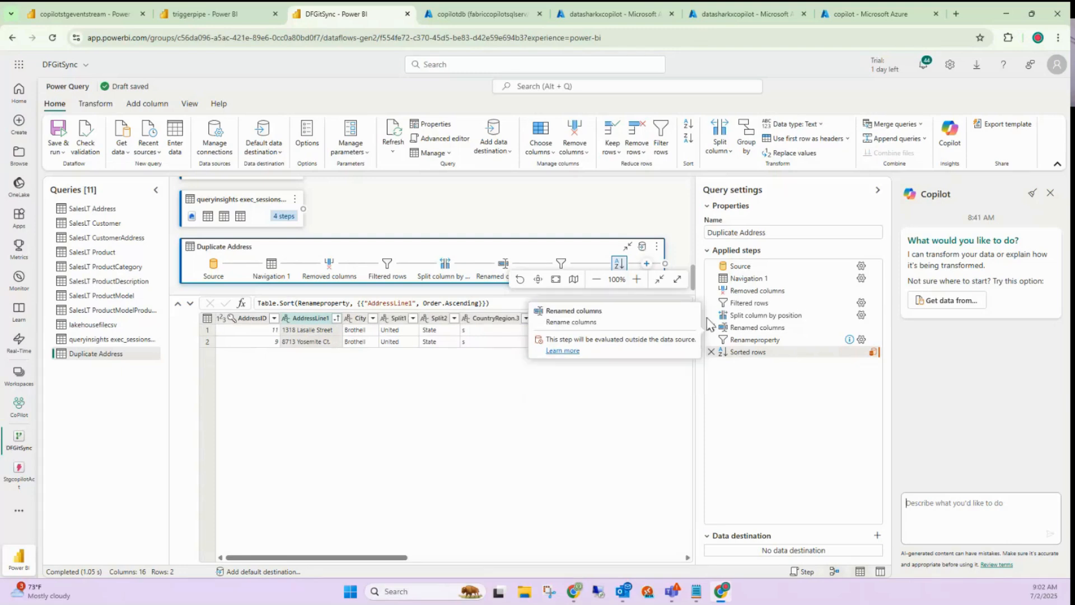
pyautogui.click(720, 146)
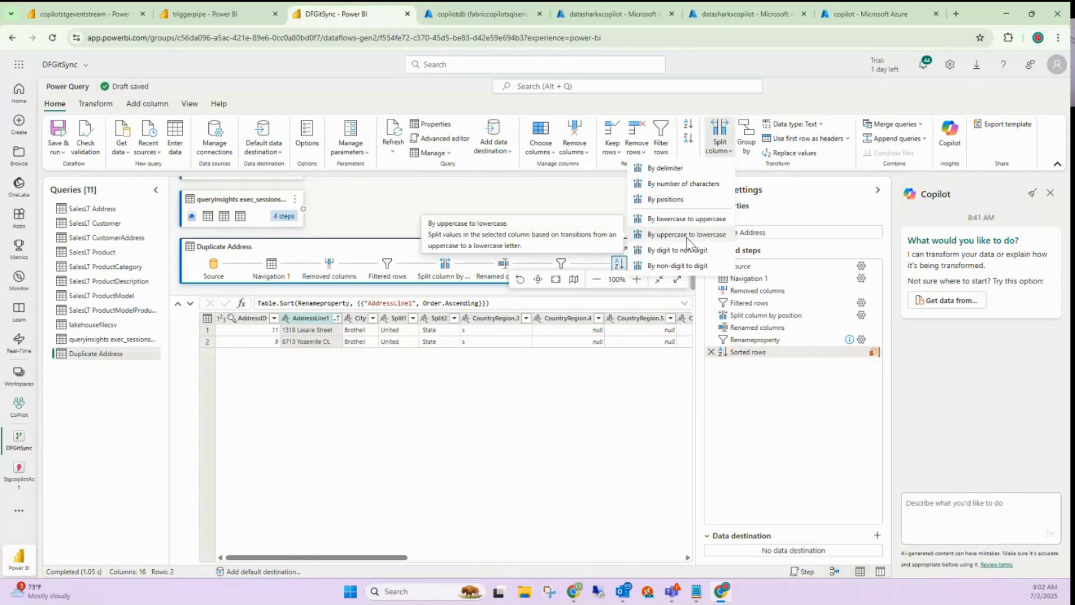
pyautogui.click(720, 154)
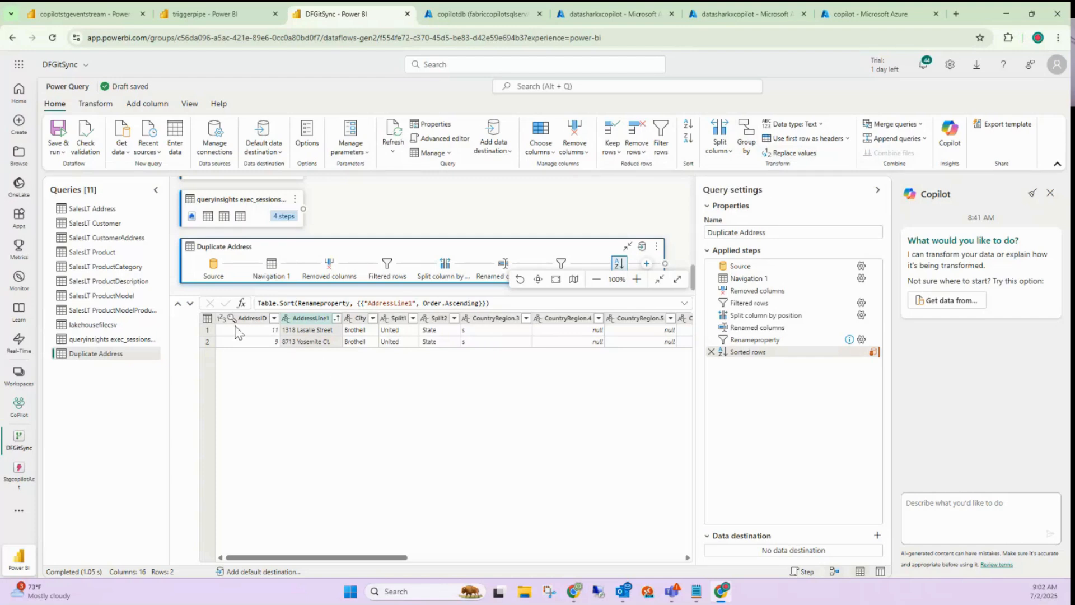
pyautogui.click(847, 140)
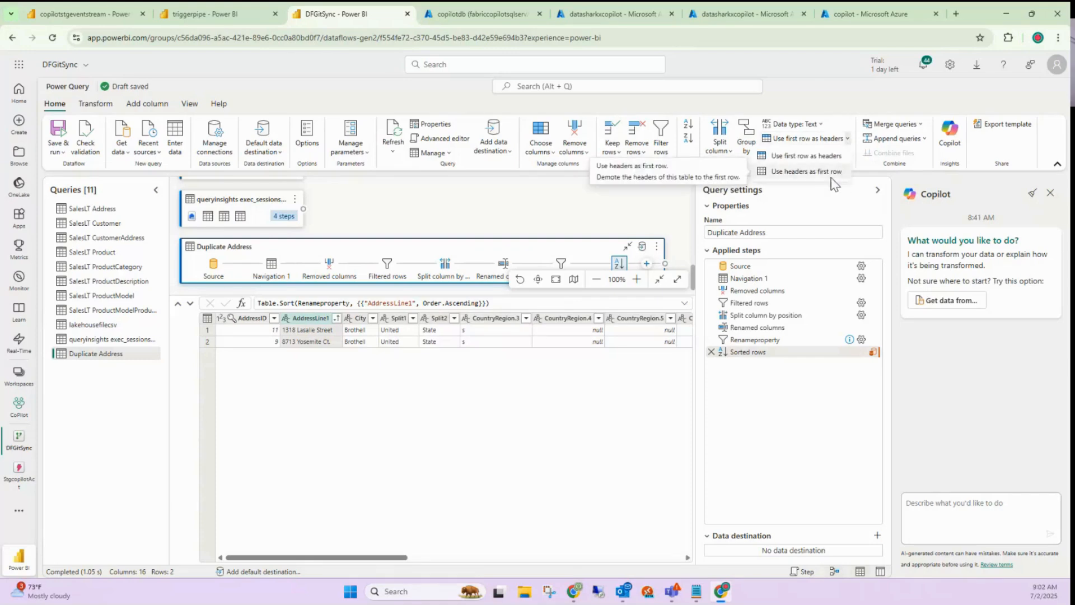
pyautogui.click(672, 196)
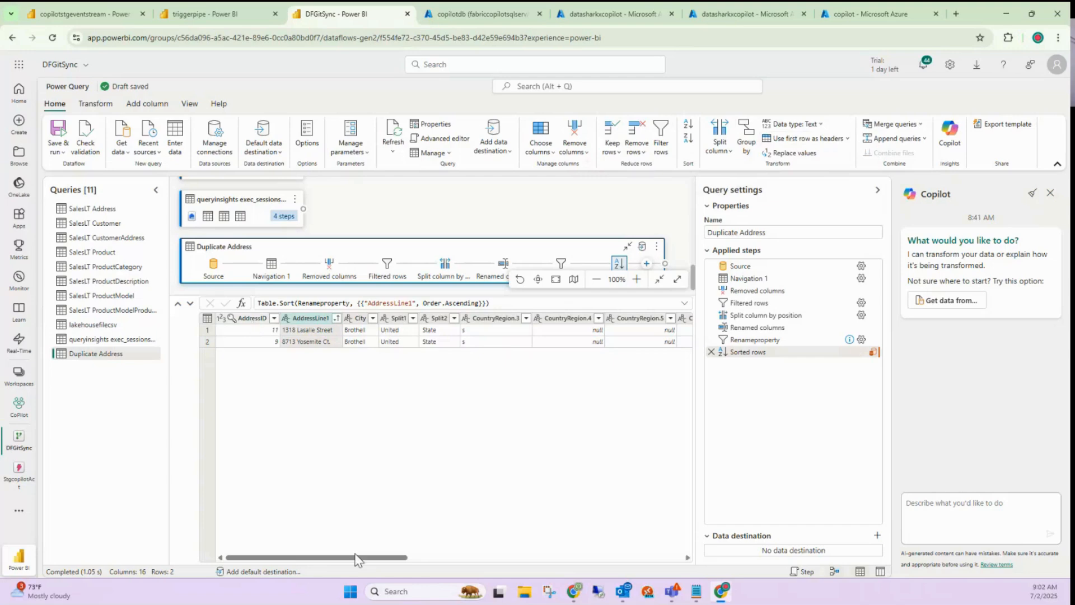
# Change the data type of the PostalCode column to Whole number
pyautogui.moveTo(356, 558); pyautogui.dragTo(543, 566)
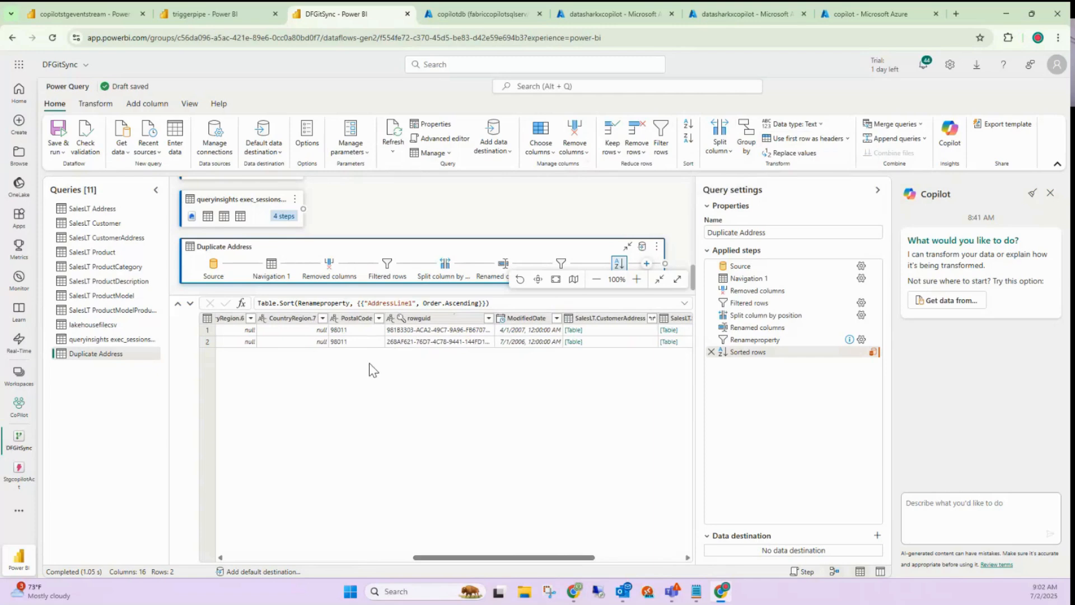
pyautogui.click(813, 126)
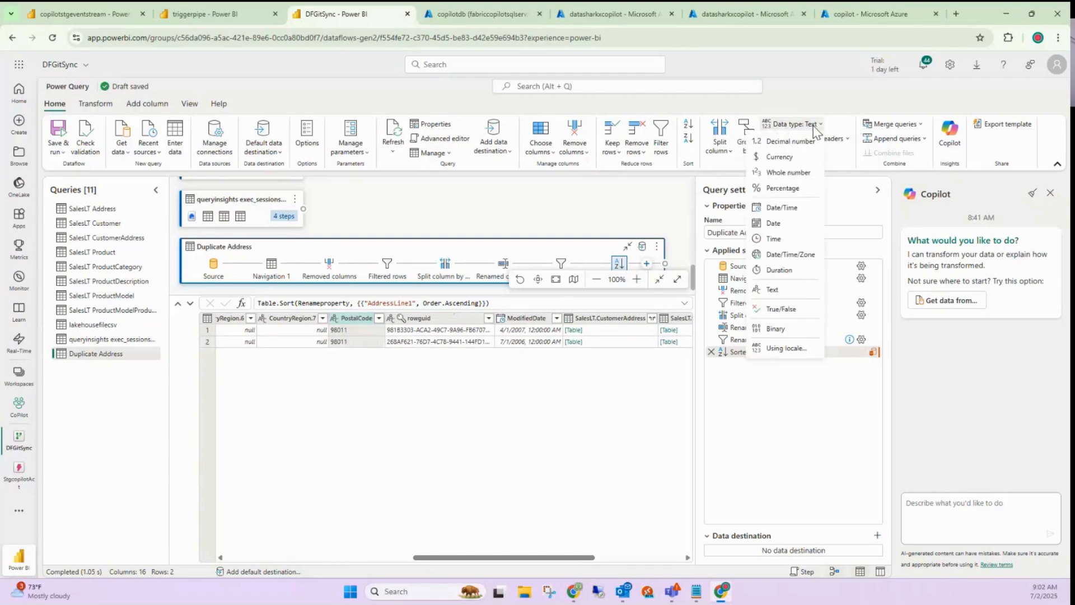
pyautogui.click(796, 172)
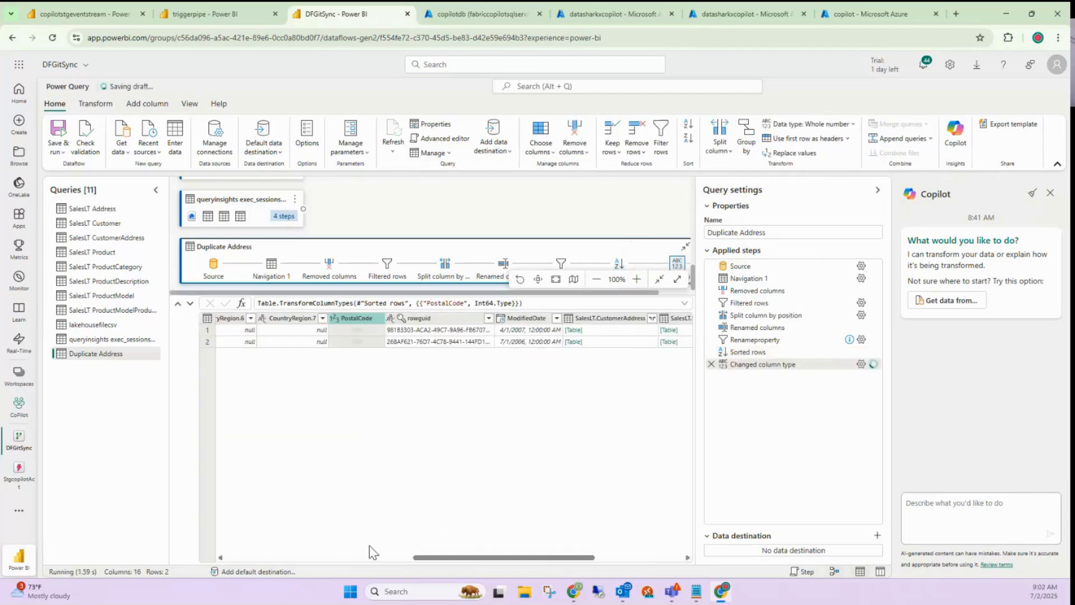
pyautogui.moveTo(578, 559); pyautogui.dragTo(665, 562)
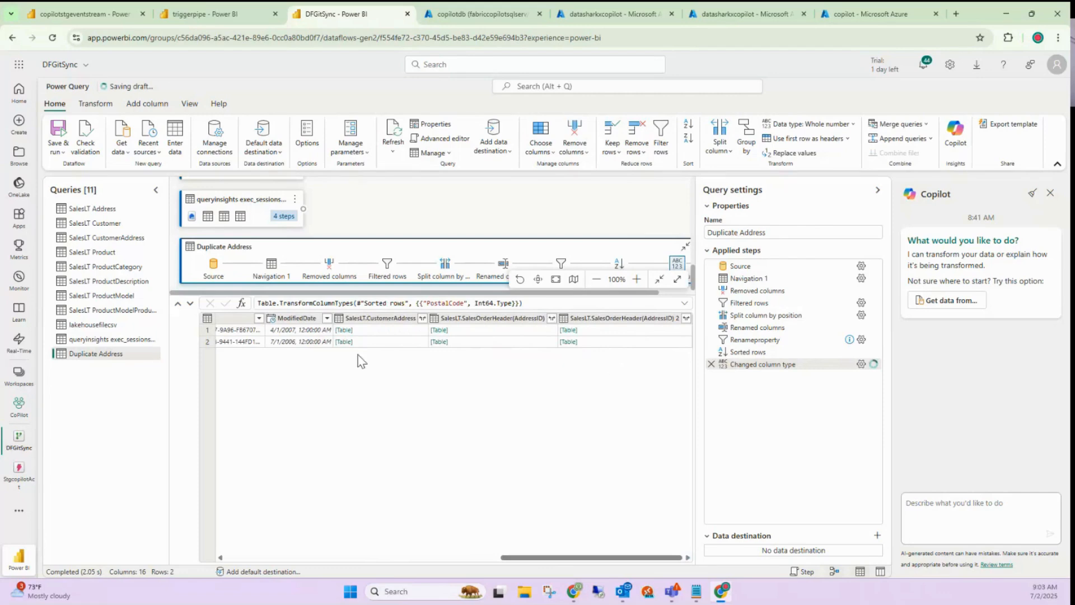
pyautogui.moveTo(521, 564); pyautogui.dragTo(456, 560)
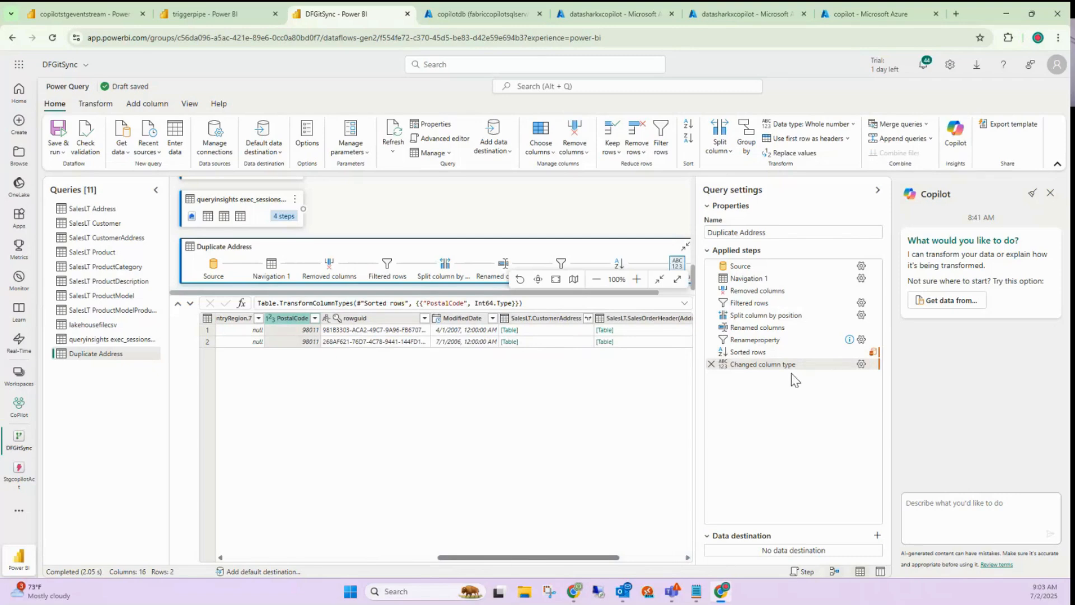
# Replace null with 1234 in the CountryRegion.7 column of the Duplicate Address query
pyautogui.click(788, 153)
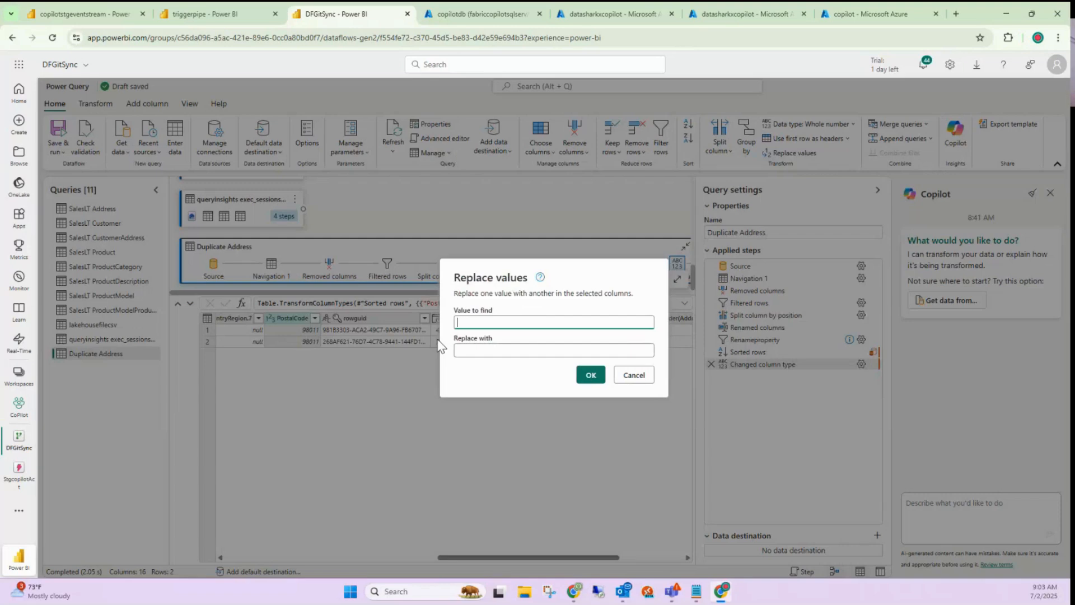
pyautogui.click(632, 379)
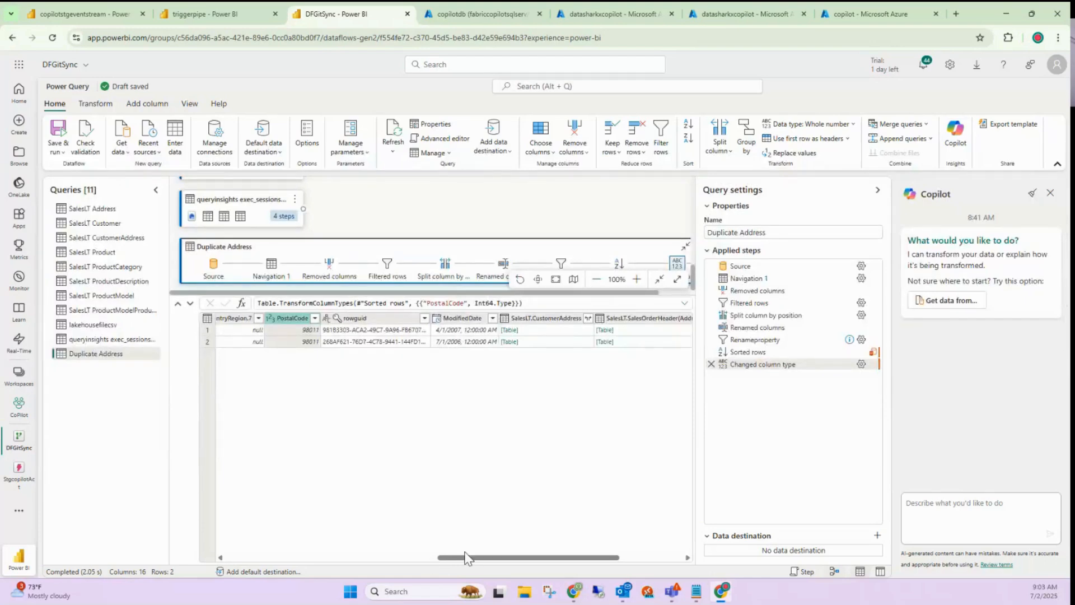
pyautogui.moveTo(468, 564); pyautogui.dragTo(429, 559)
pyautogui.click(333, 319)
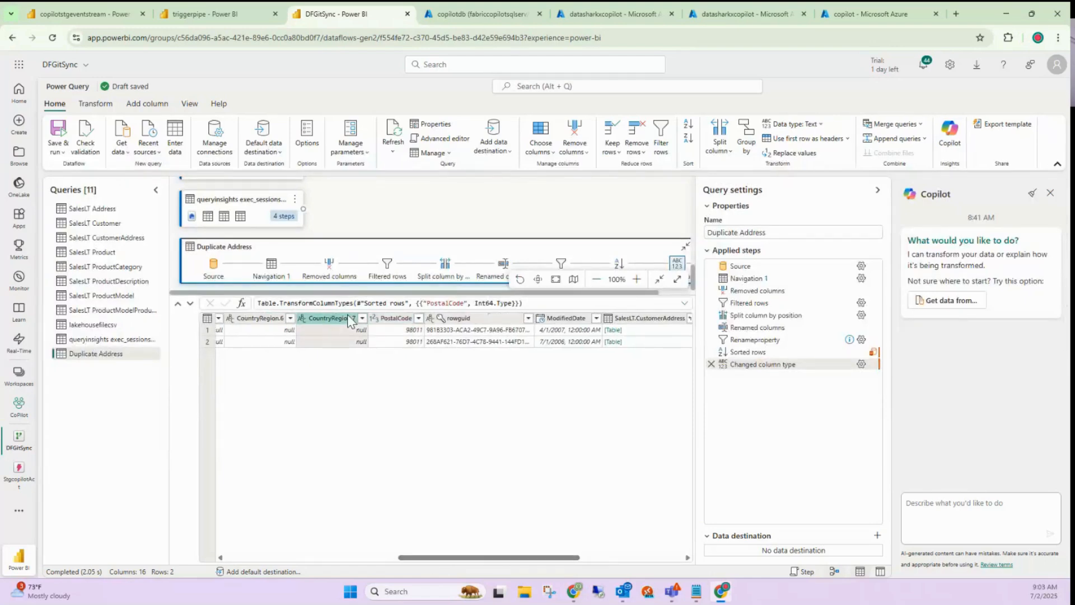
pyautogui.click(795, 153)
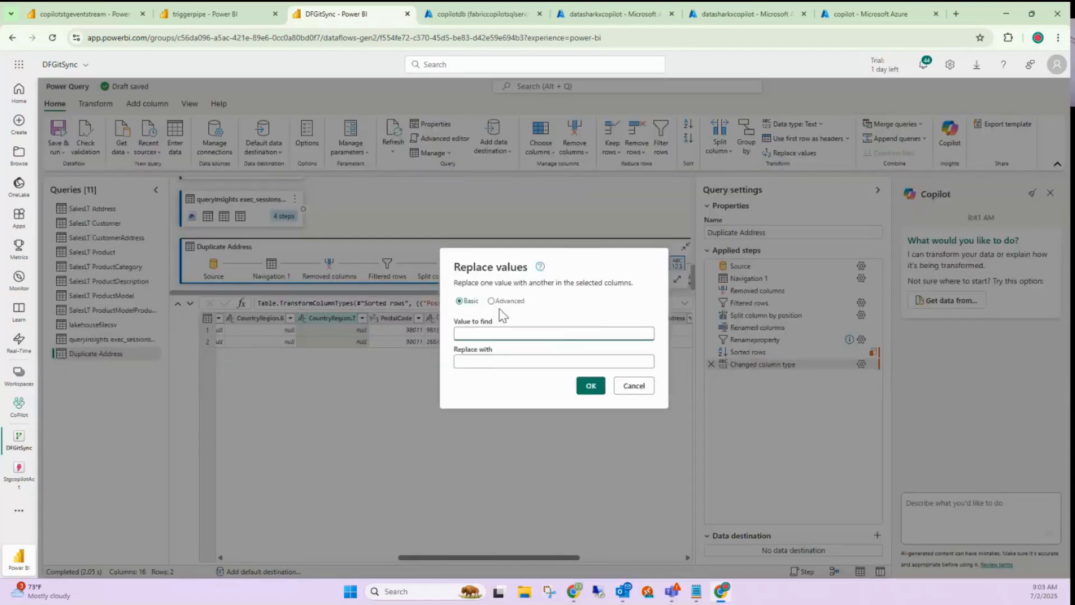
pyautogui.click(459, 270)
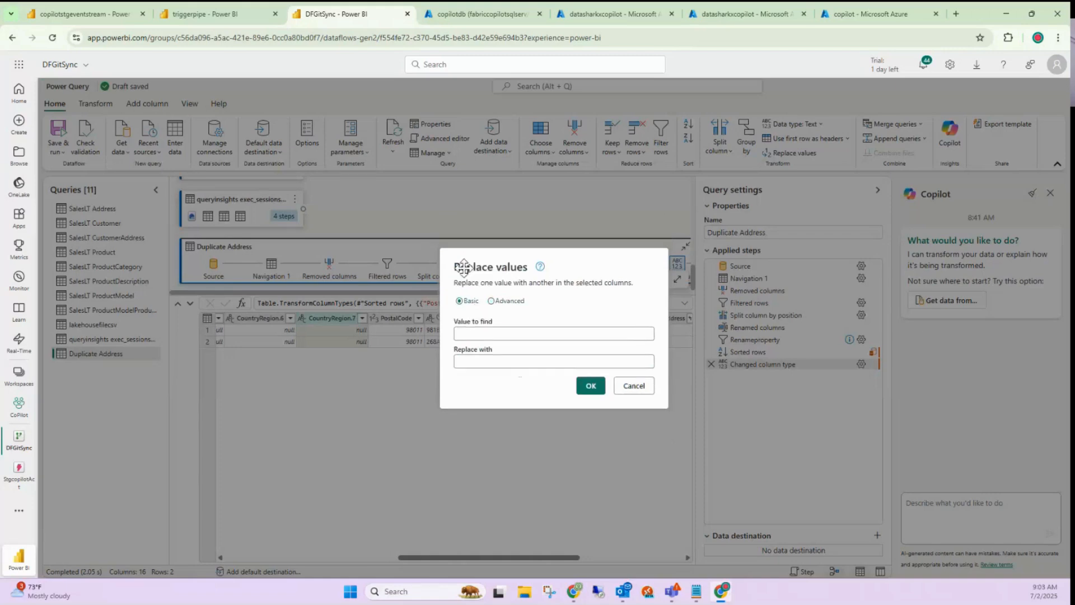
pyautogui.click(482, 334)
pyautogui.write('null')
pyautogui.click(480, 358)
pyautogui.write('1')
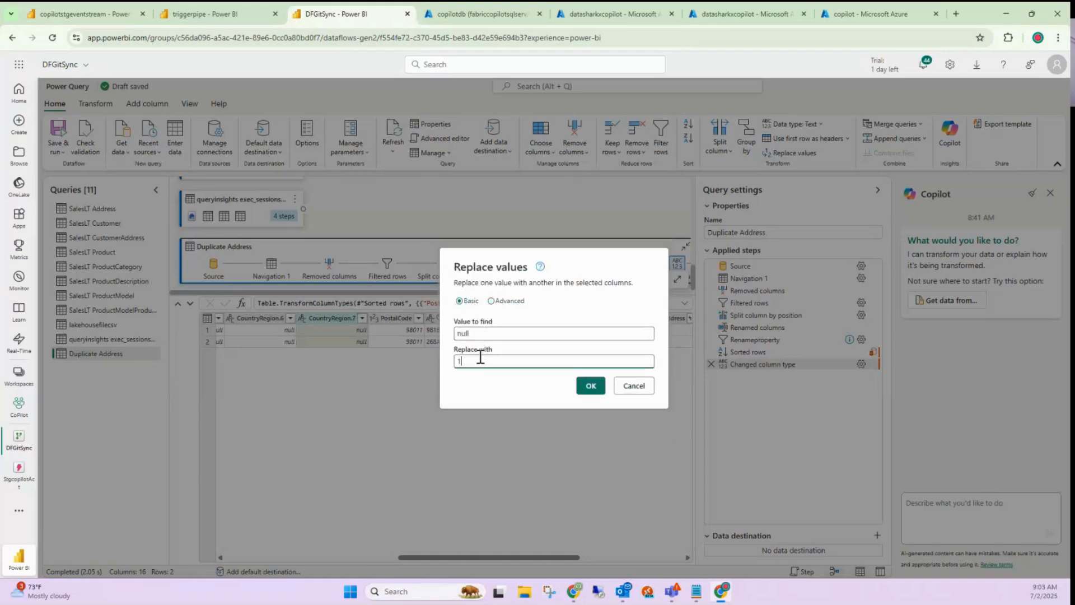
pyautogui.write('234')
pyautogui.click(590, 387)
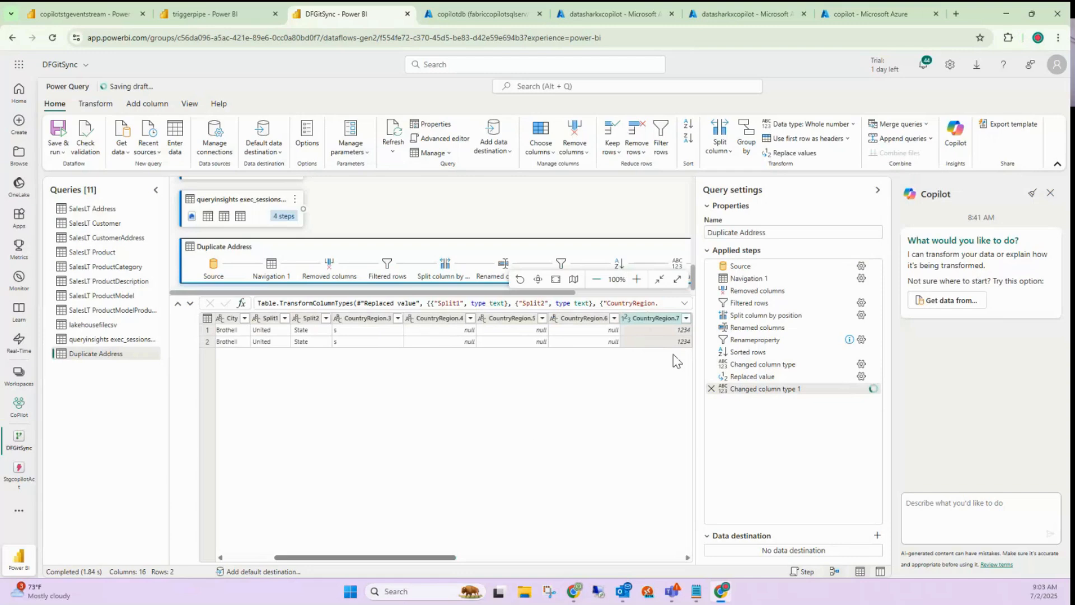
# Examine the parameter management commands and the columns of the SalesLT Product, ProductCategory, Address and Customer queries
pyautogui.moveTo(449, 558); pyautogui.dragTo(628, 559)
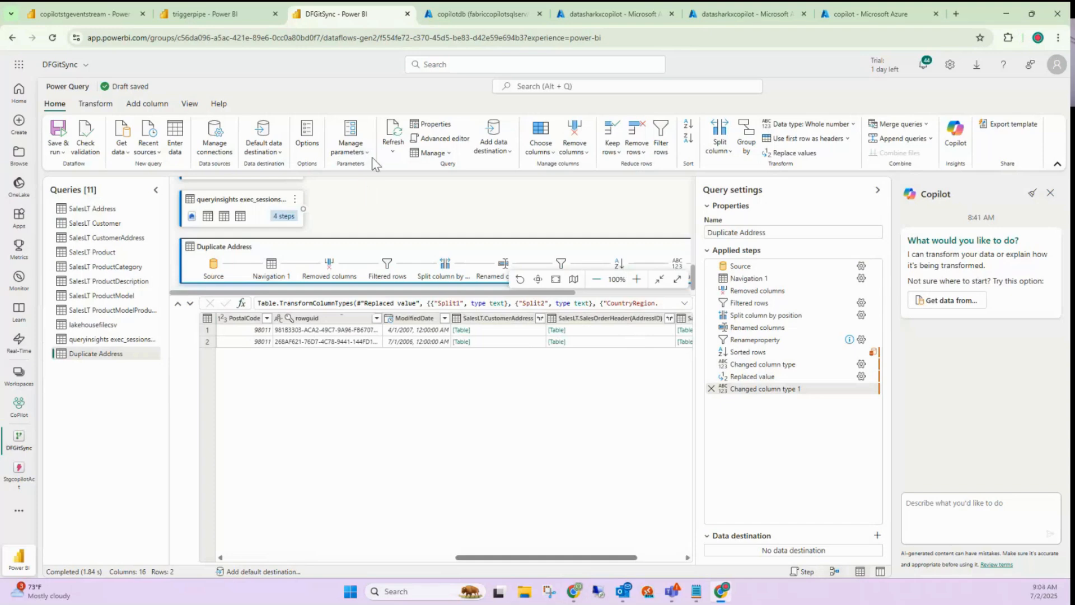
pyautogui.click(351, 146)
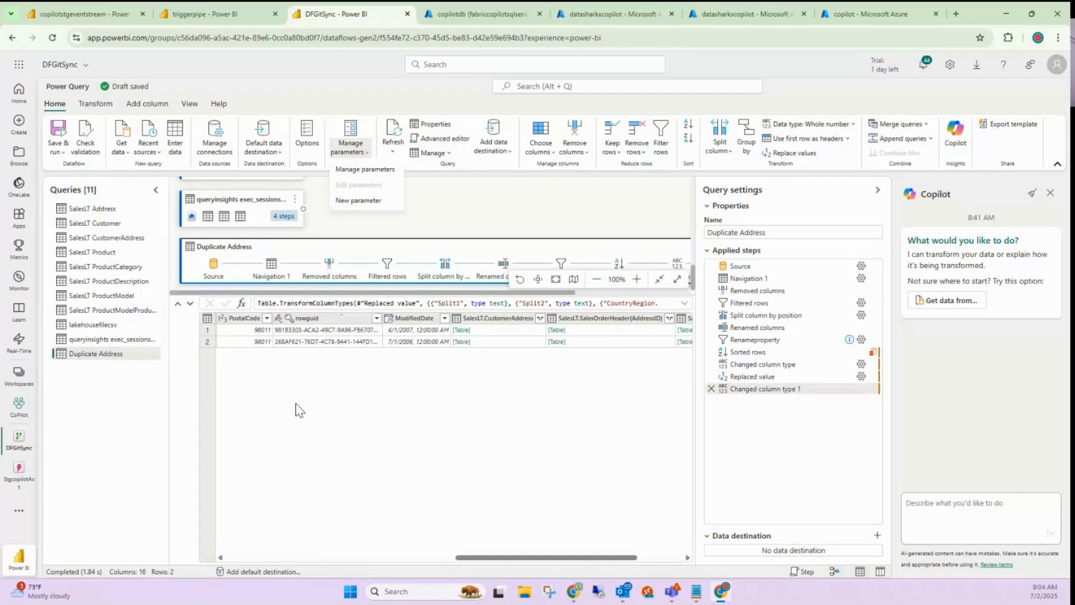
pyautogui.click(559, 230)
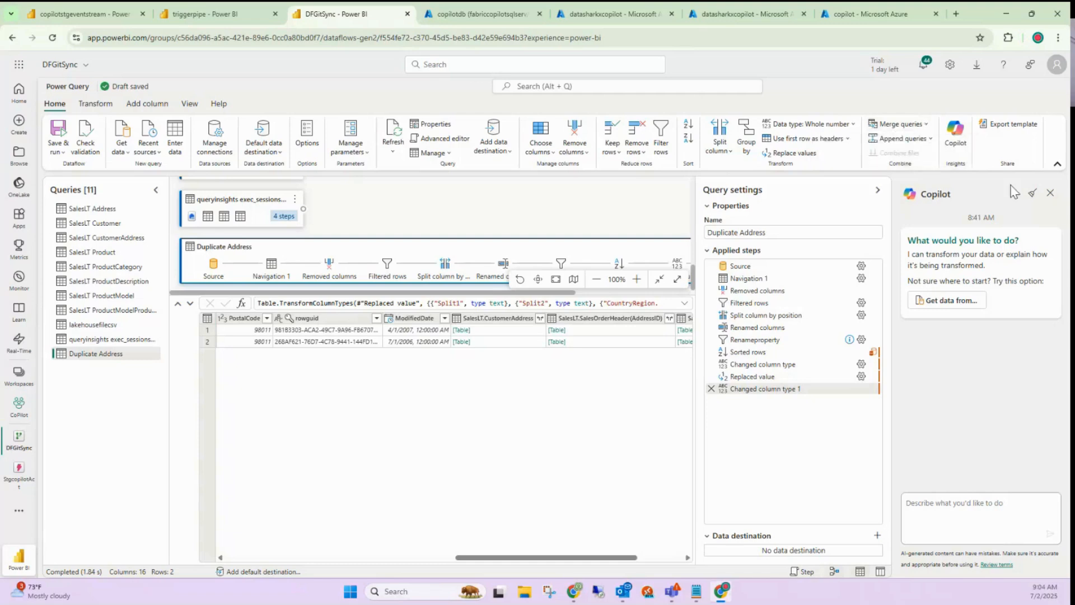
pyautogui.click(113, 251)
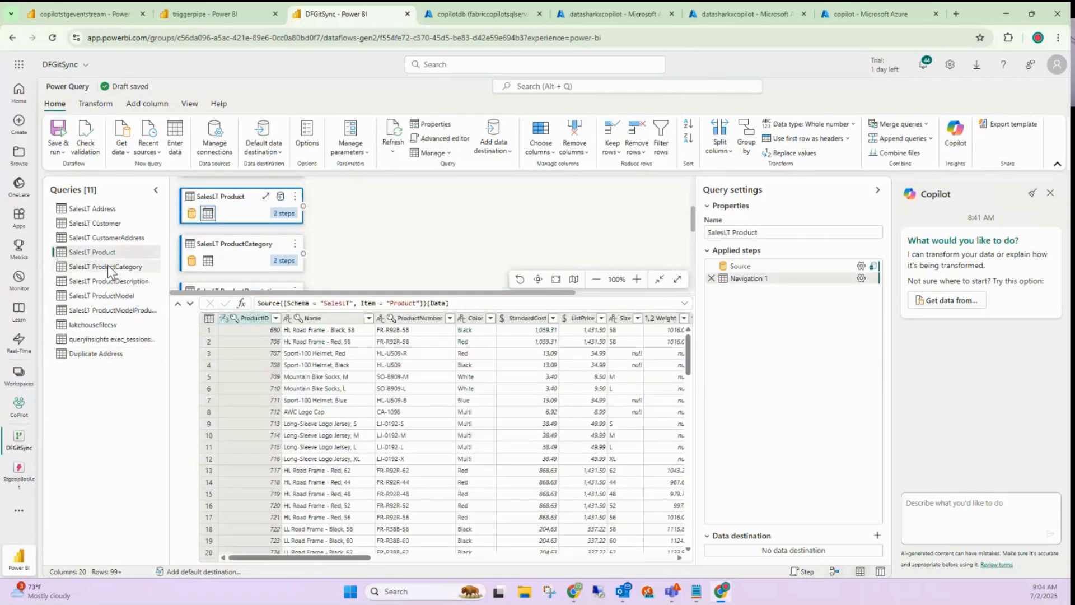
pyautogui.click(109, 271)
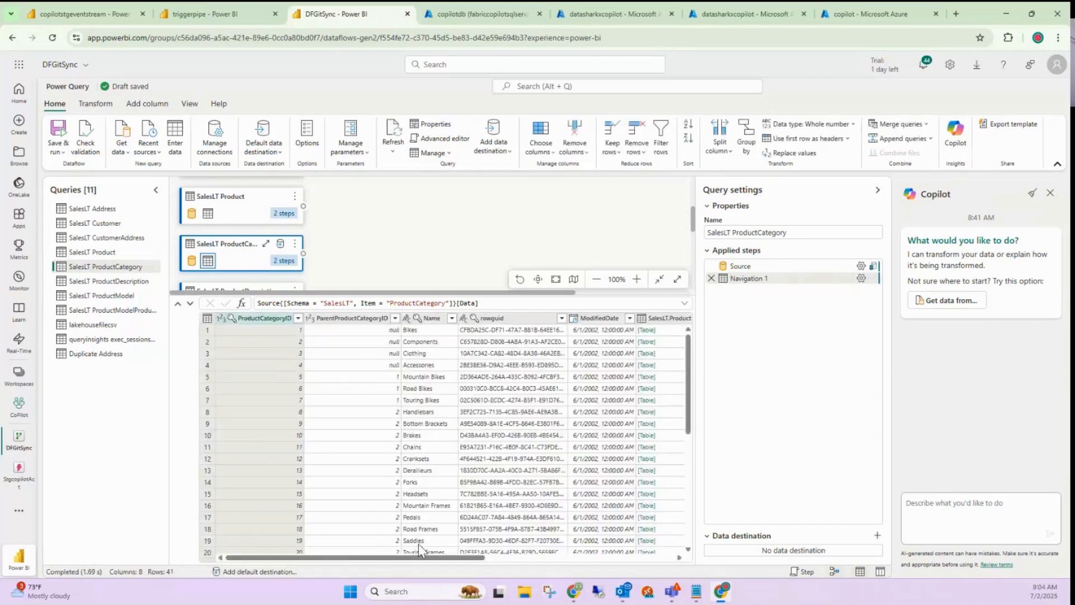
pyautogui.moveTo(422, 563); pyautogui.dragTo(431, 541)
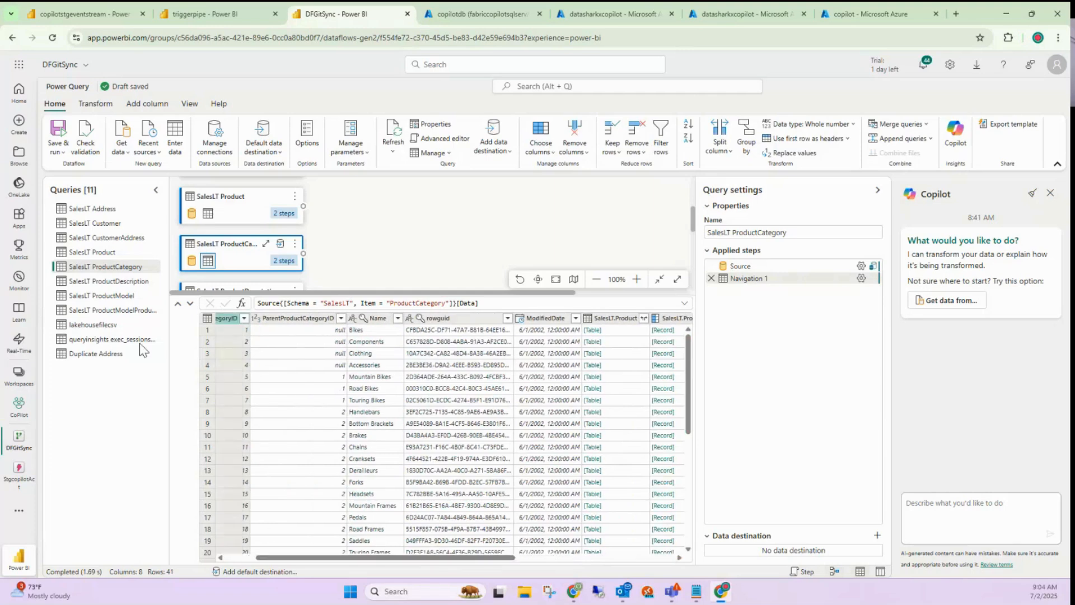
pyautogui.click(110, 210)
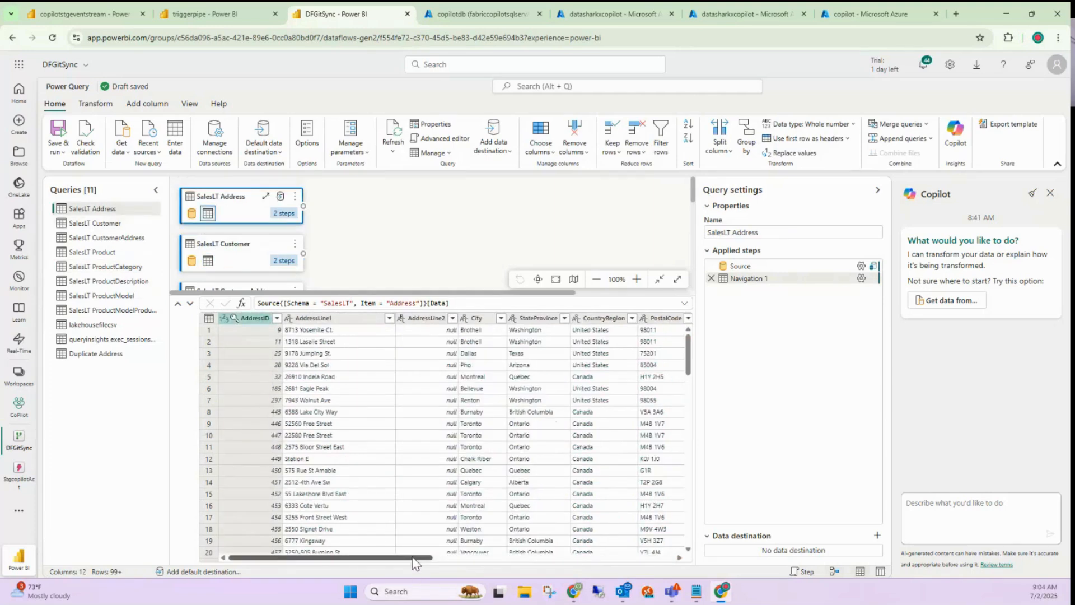
pyautogui.moveTo(413, 558); pyautogui.dragTo(407, 559)
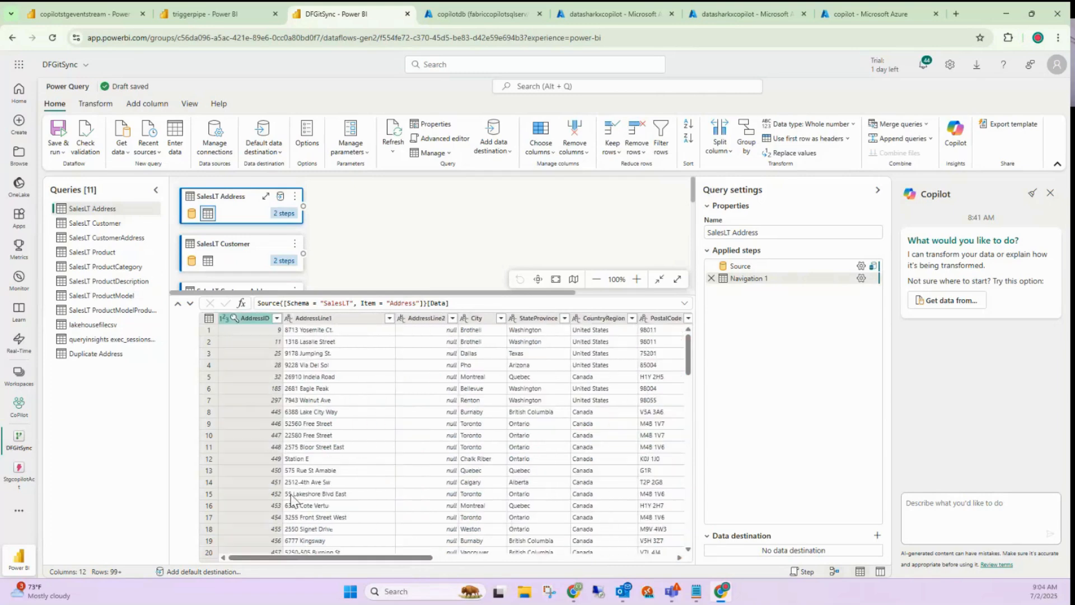
pyautogui.click(108, 225)
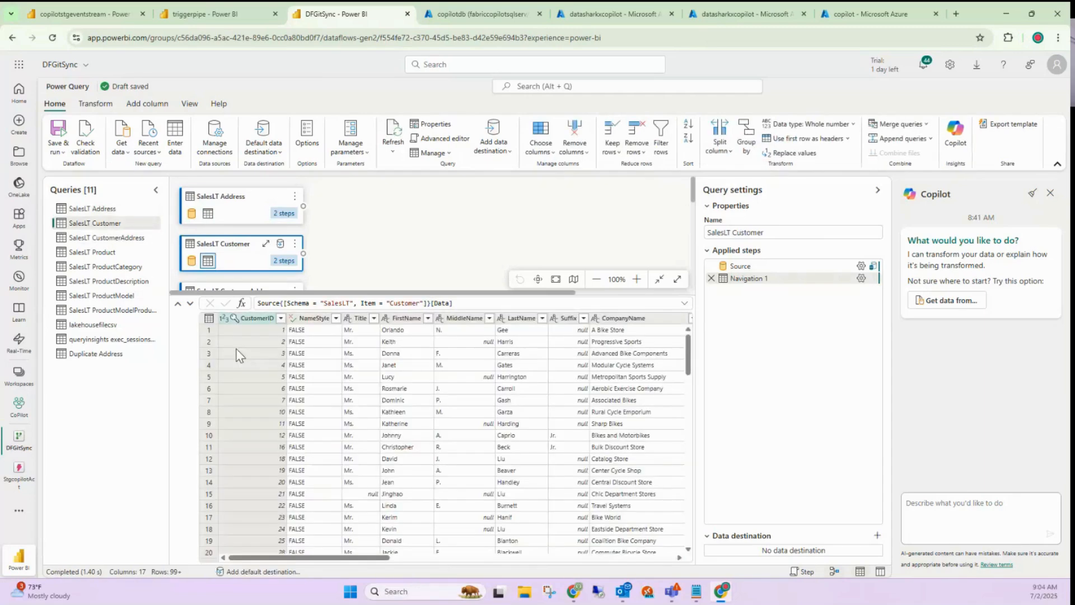
pyautogui.moveTo(391, 558); pyautogui.dragTo(672, 560)
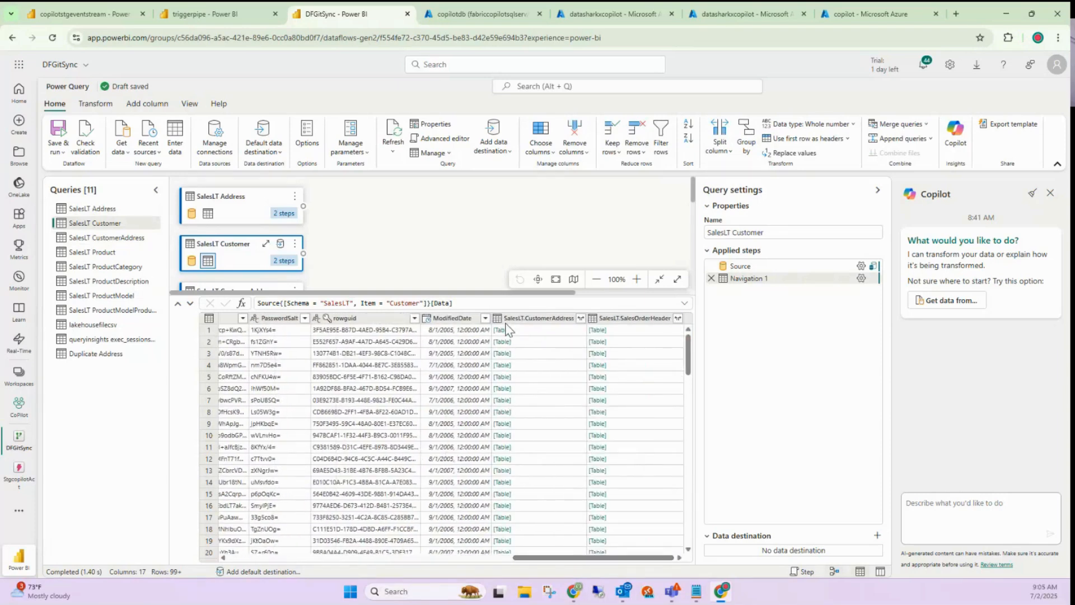
pyautogui.moveTo(513, 558); pyautogui.dragTo(249, 558)
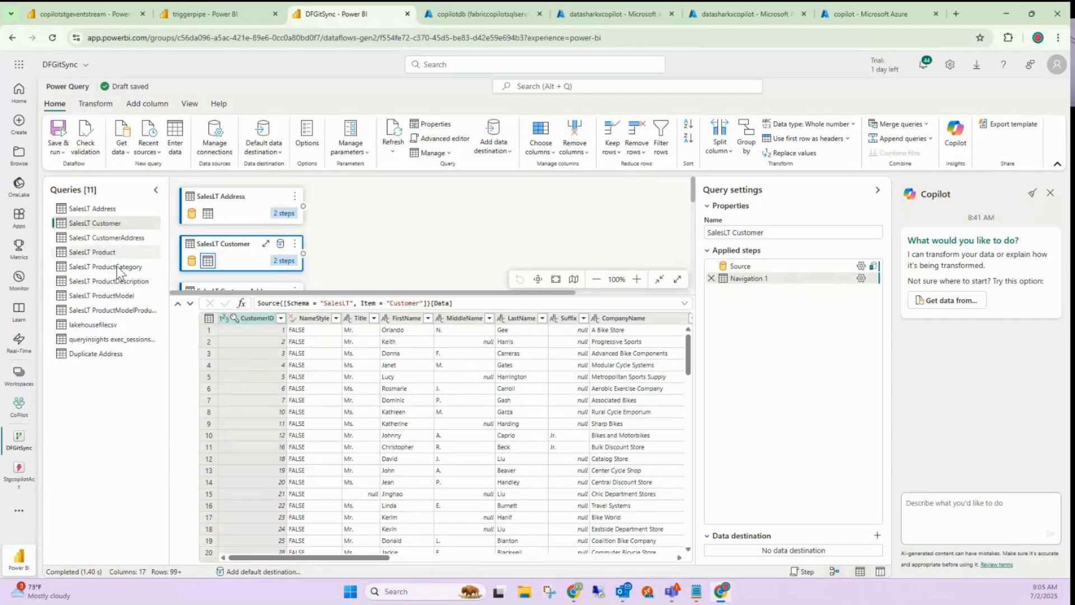
# Start merging queries as new, with SalesLT ProductCategory as both the left and the right table
pyautogui.click(112, 253)
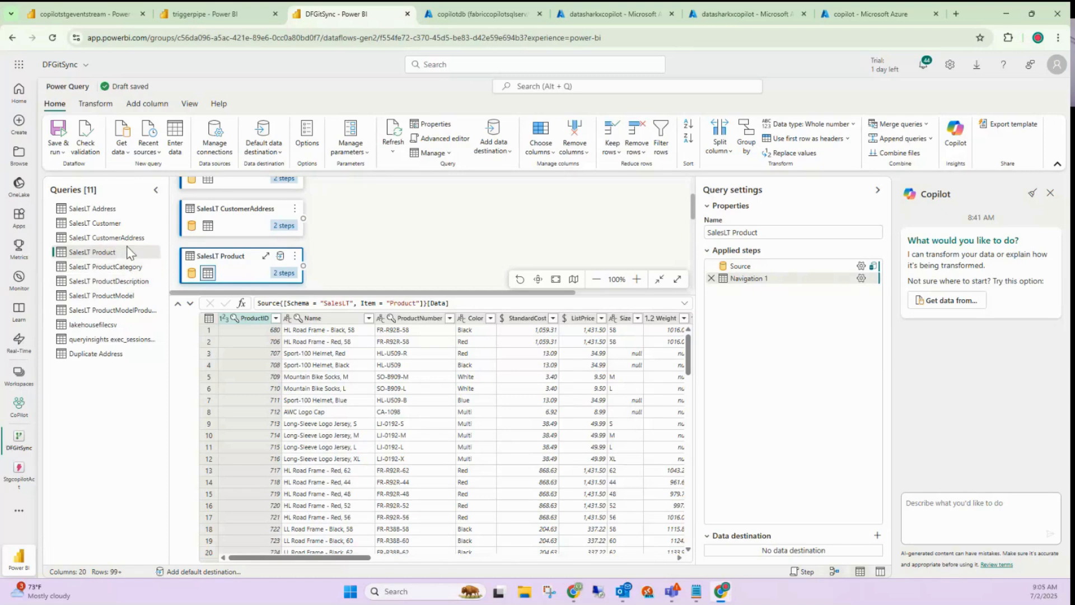
pyautogui.click(926, 124)
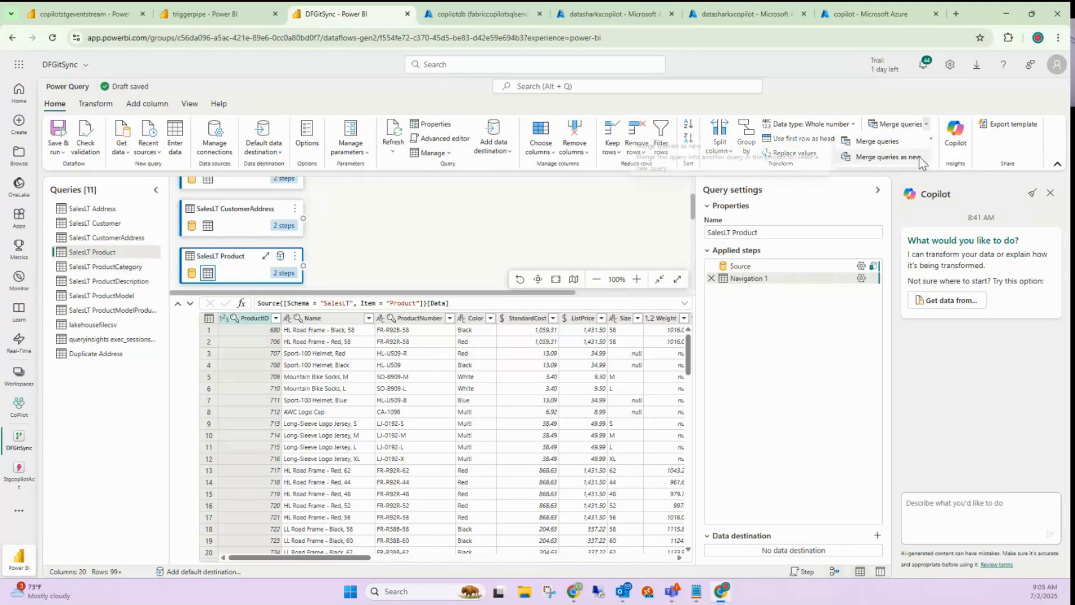
pyautogui.click(888, 158)
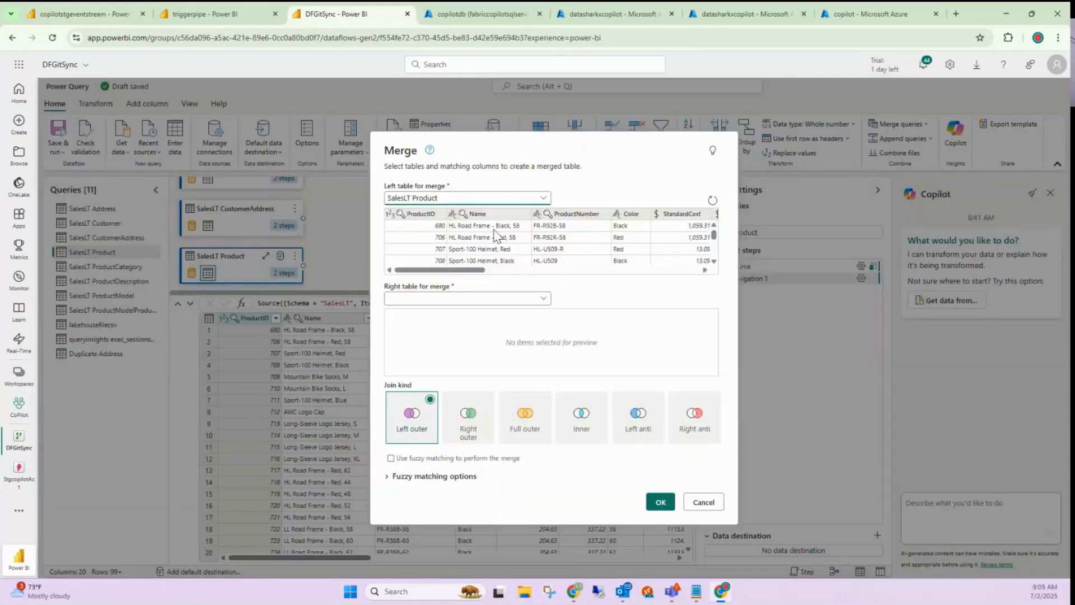
pyautogui.click(537, 300)
pyautogui.click(537, 299)
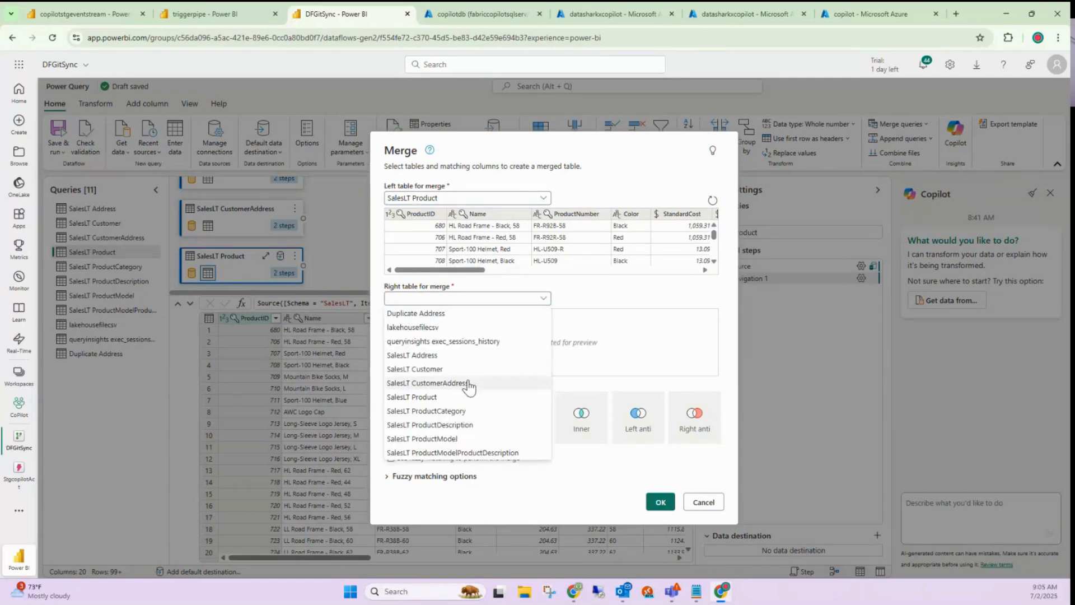
pyautogui.click(464, 412)
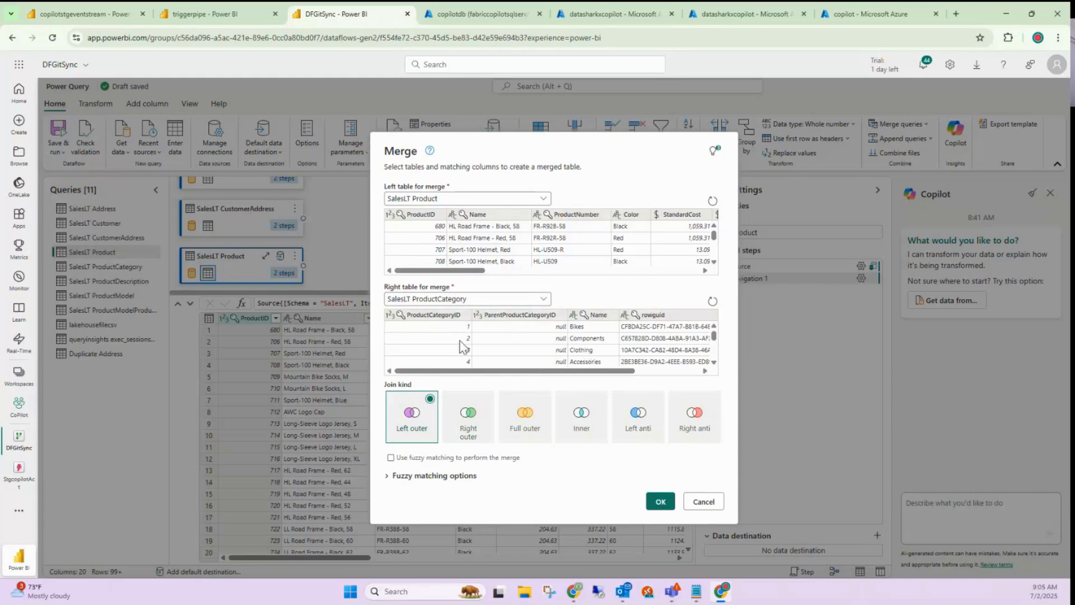
pyautogui.click(459, 200)
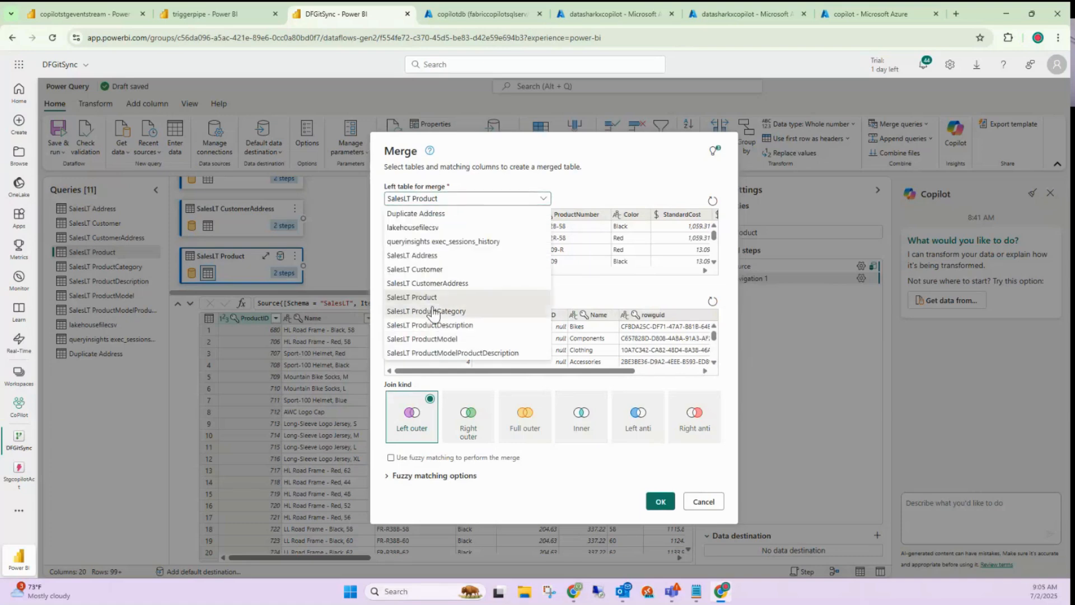
pyautogui.click(434, 312)
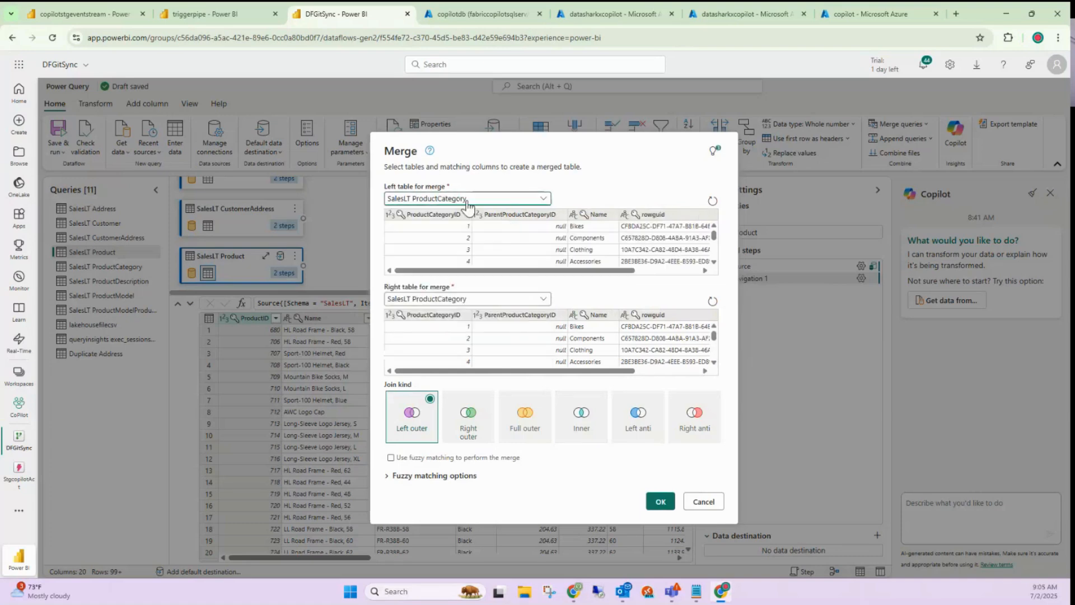
# Match the left ProductCategoryID column to the right ParentProductCategoryID column and create the merge with an Inner join
pyautogui.click(442, 215)
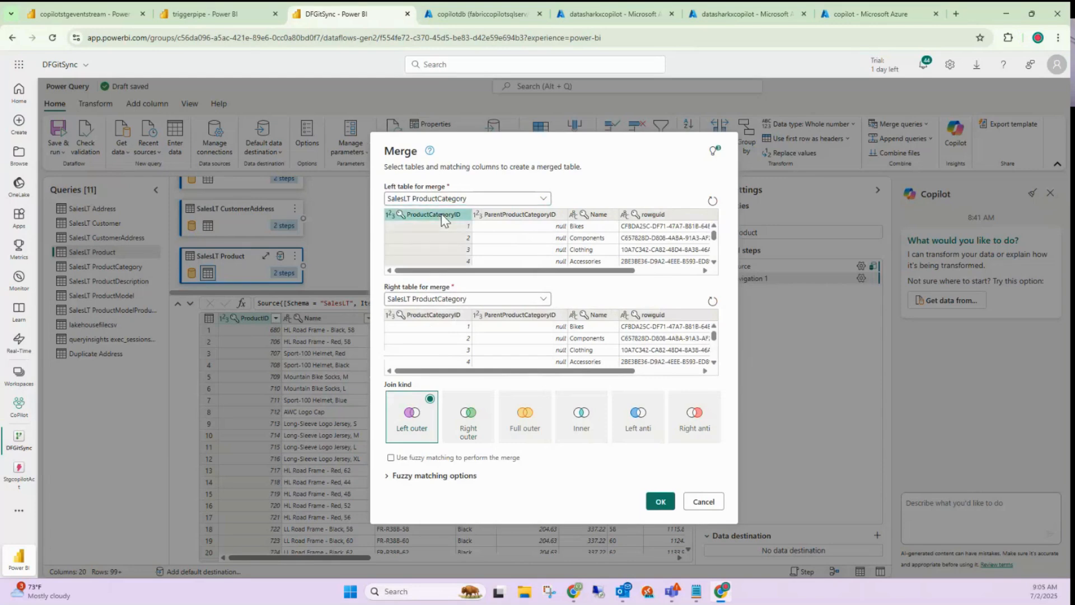
pyautogui.scroll(-3, 547, 359)
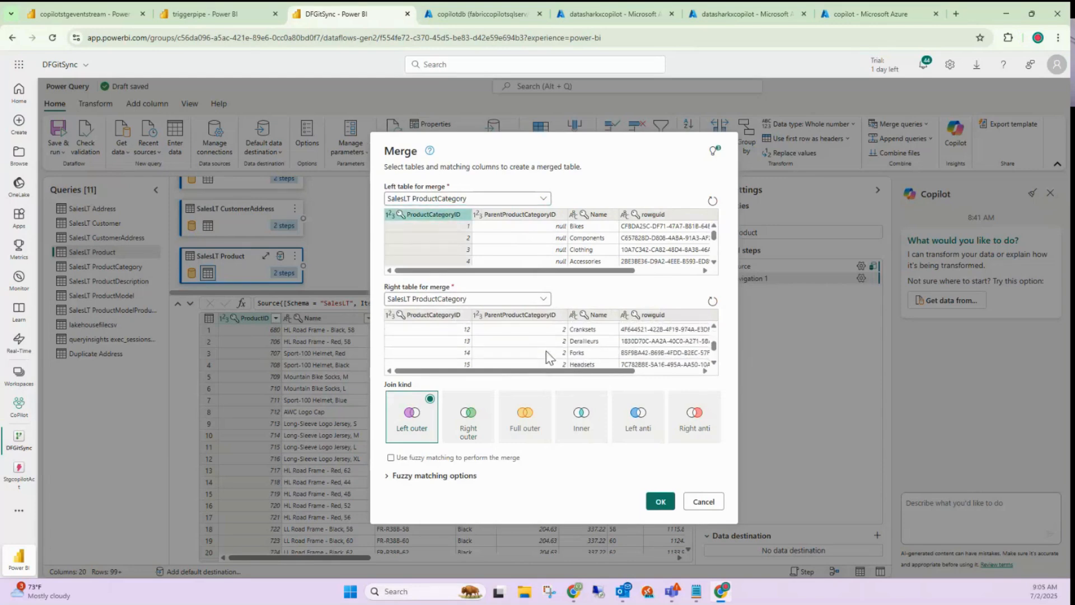
pyautogui.scroll(3, 546, 351)
pyautogui.click(533, 312)
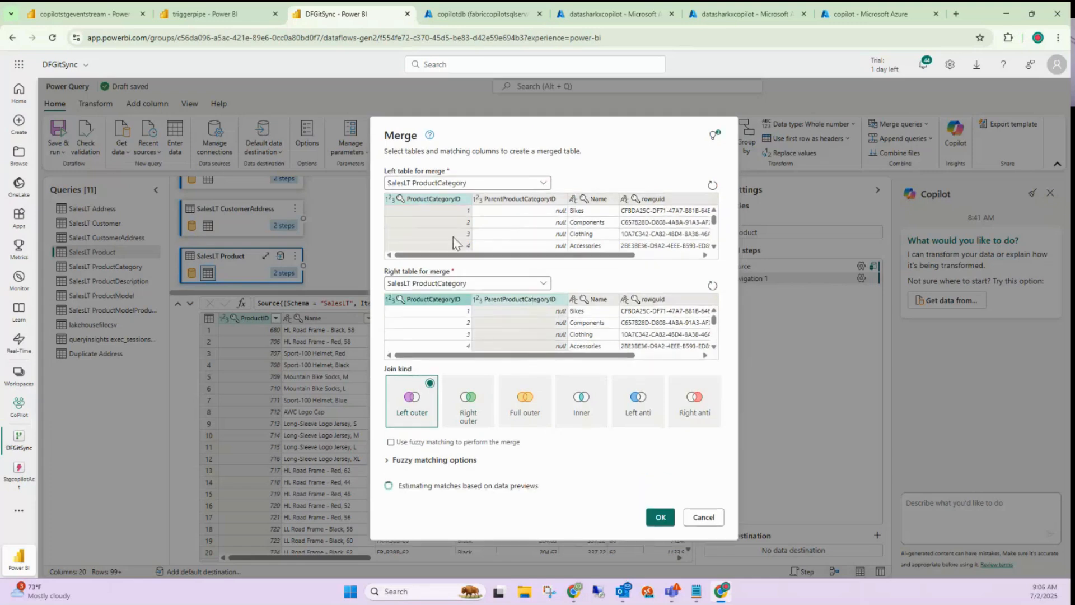
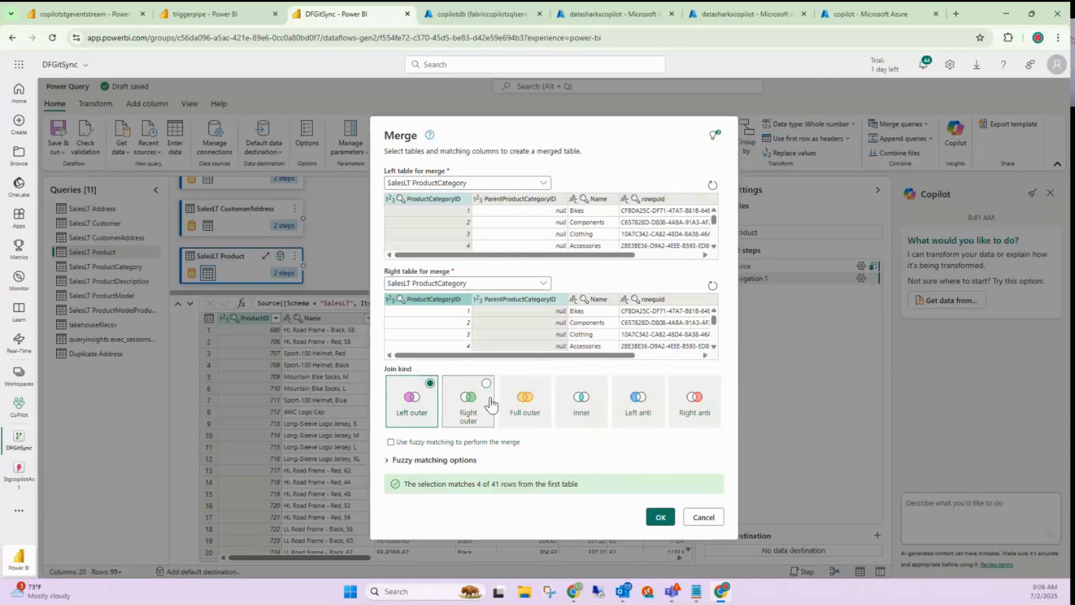
pyautogui.click(603, 420)
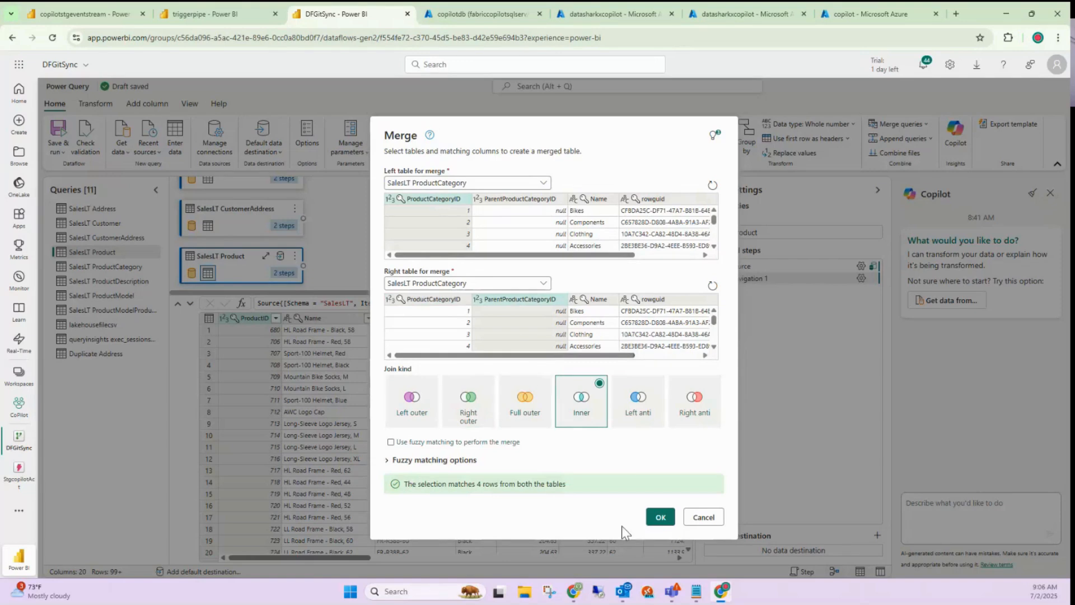
pyautogui.click(656, 521)
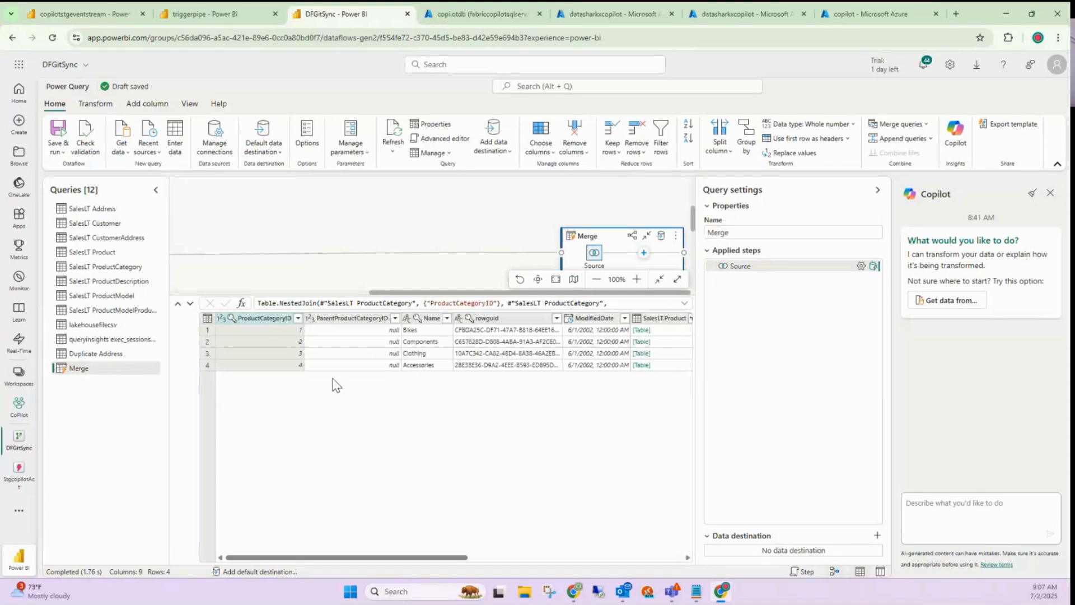
# Expand the SalesLT ProductCategory table column in the merged query, including only the Name field
pyautogui.moveTo(453, 558); pyautogui.dragTo(689, 555)
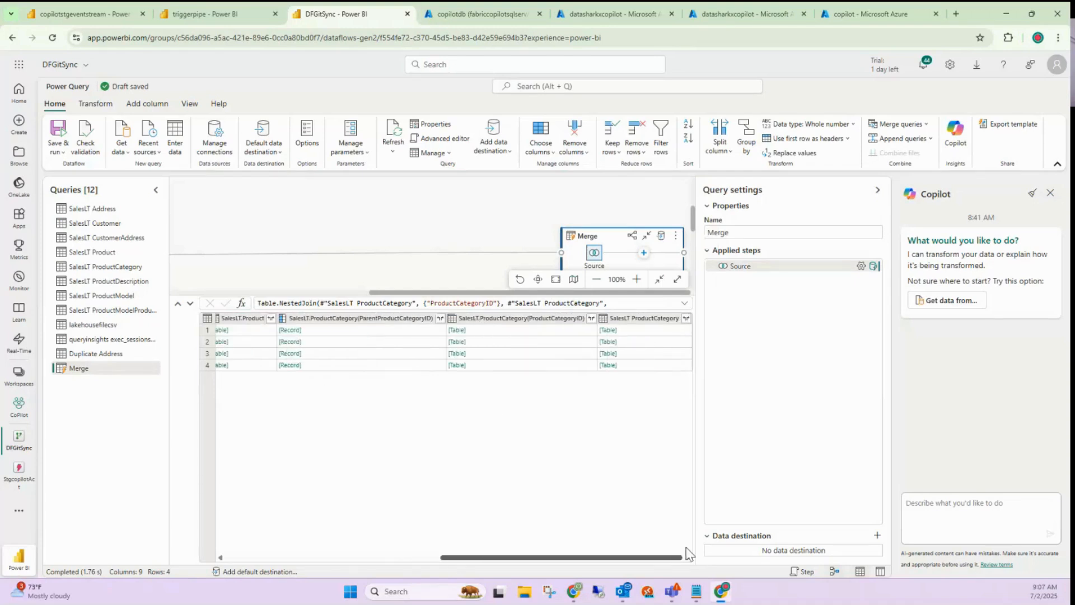
pyautogui.click(686, 319)
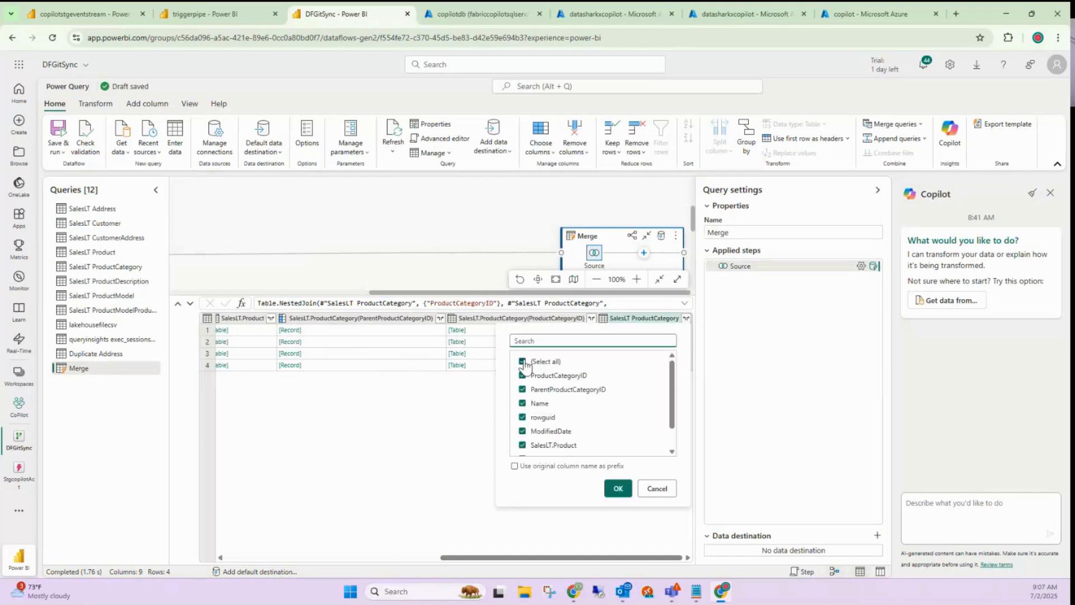
pyautogui.click(523, 362)
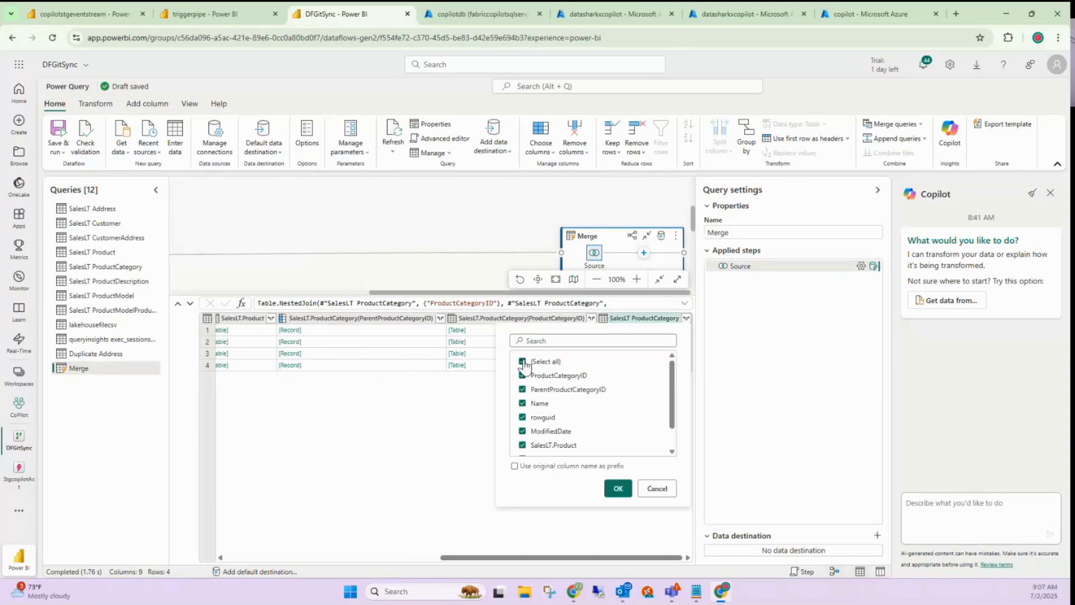
pyautogui.click(523, 362)
pyautogui.click(523, 417)
pyautogui.click(523, 404)
pyautogui.click(617, 485)
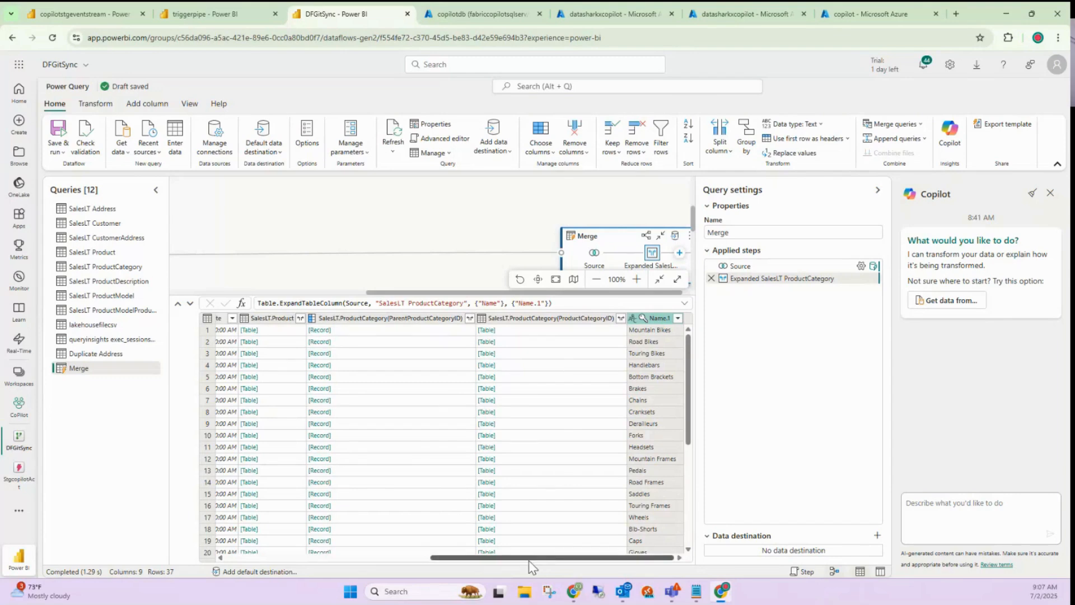
# Check the merged category rows against their expanded subcategory names, and rename the merged query as Join scenario
pyautogui.moveTo(529, 558); pyautogui.dragTo(284, 570)
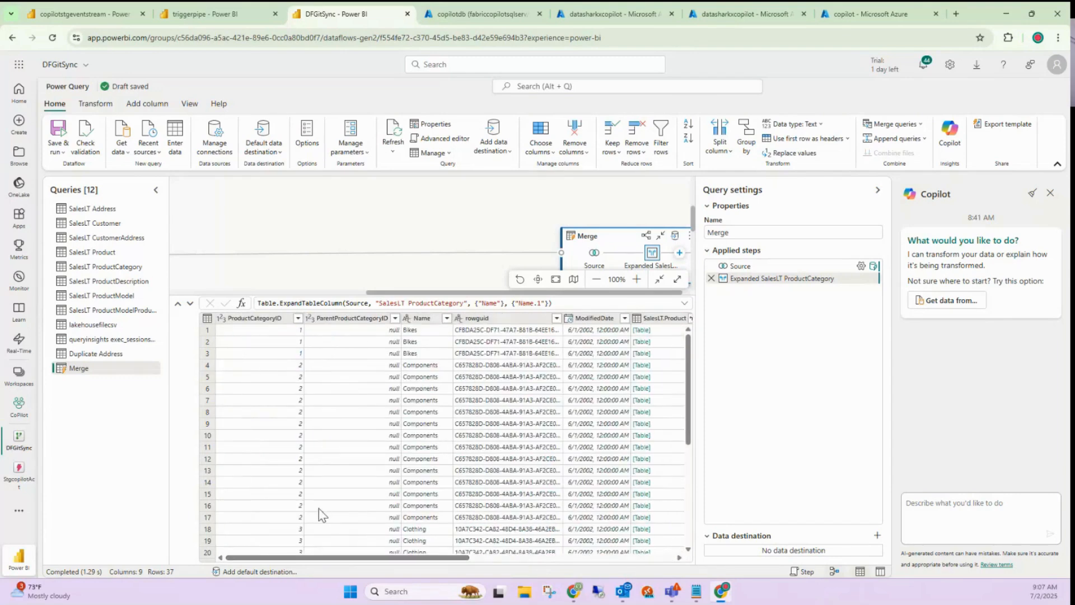
pyautogui.scroll(-6, 322, 514)
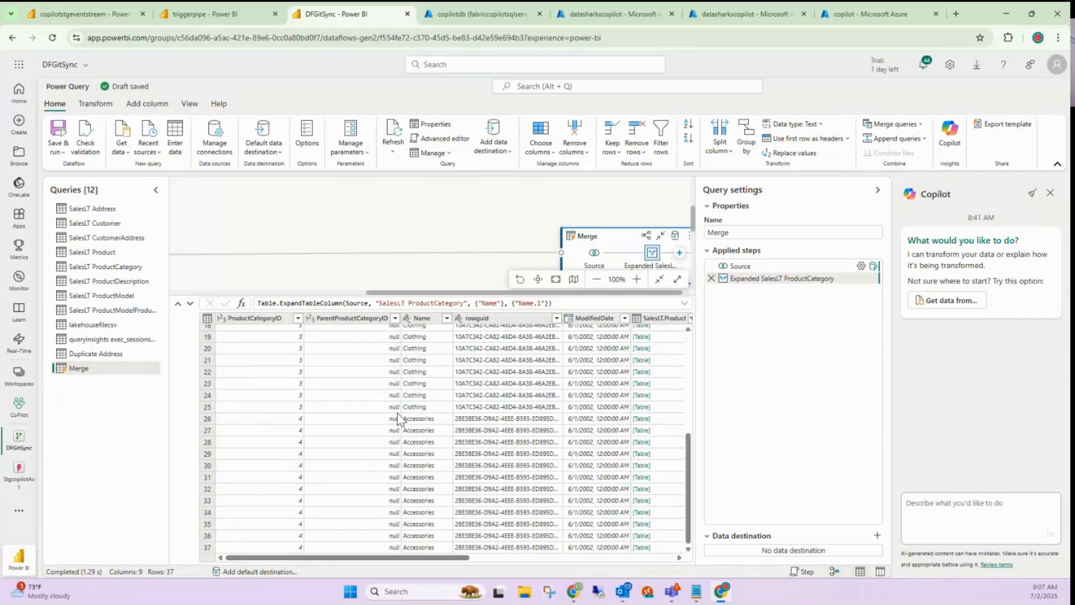
pyautogui.scroll(6, 243, 365)
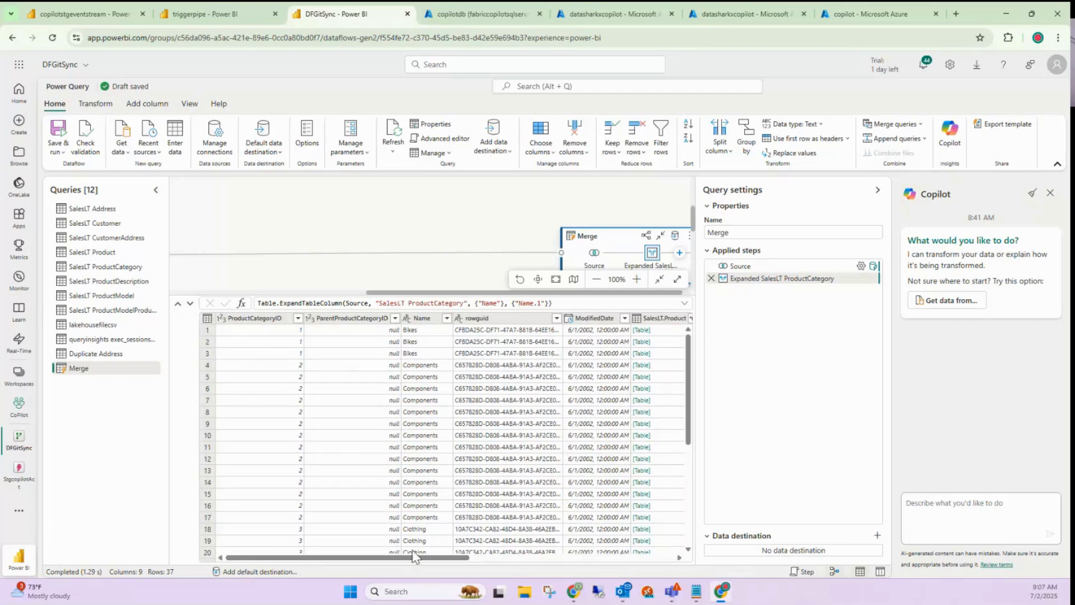
pyautogui.moveTo(414, 556); pyautogui.dragTo(674, 550)
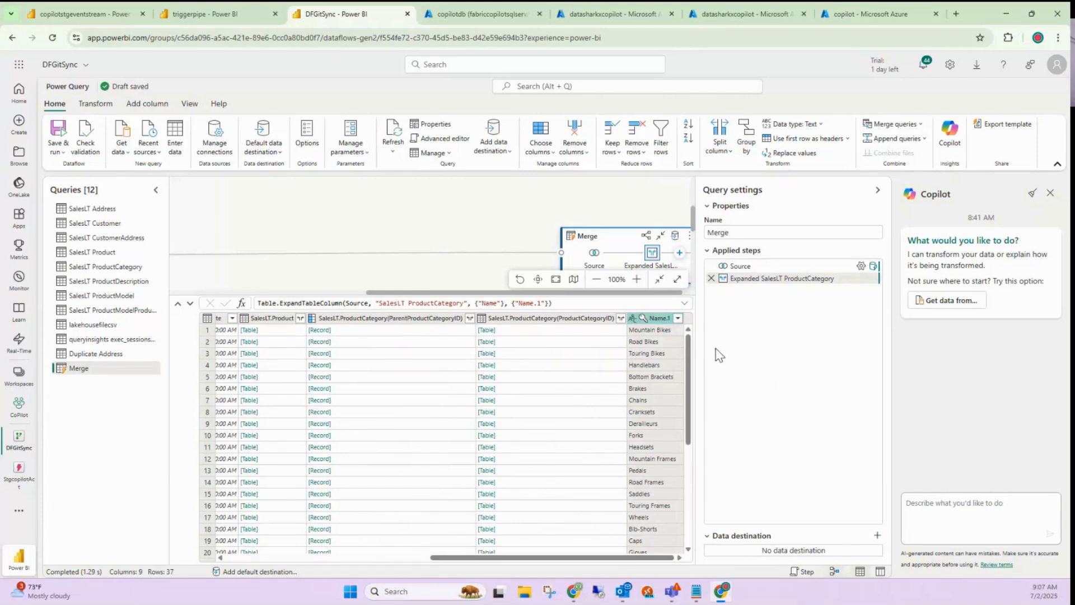
pyautogui.moveTo(737, 233); pyautogui.dragTo(688, 241)
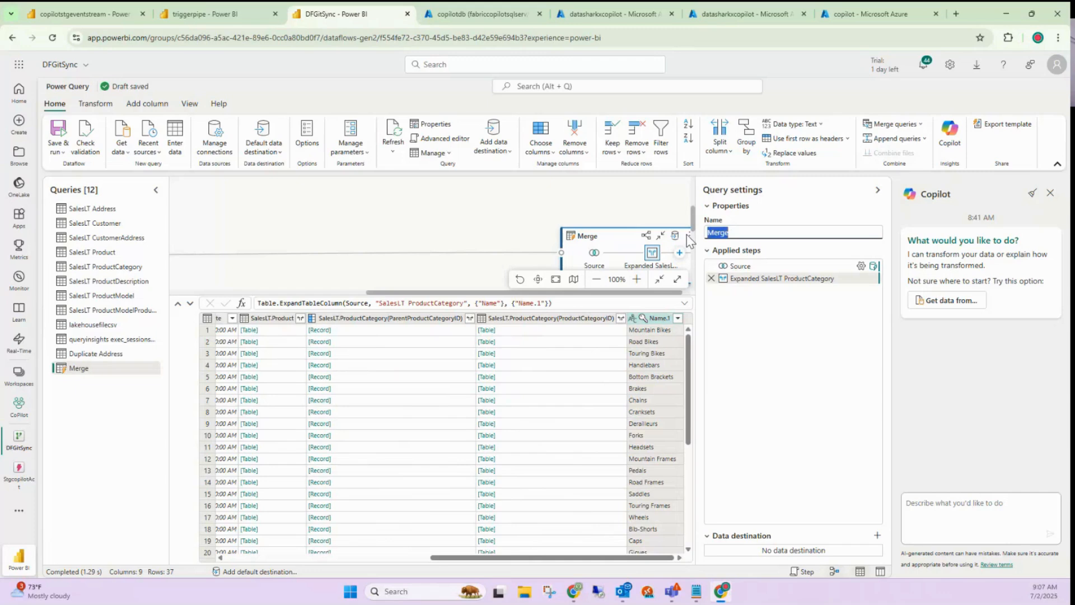
pyautogui.write('Join scenario')
pyautogui.press('Return')
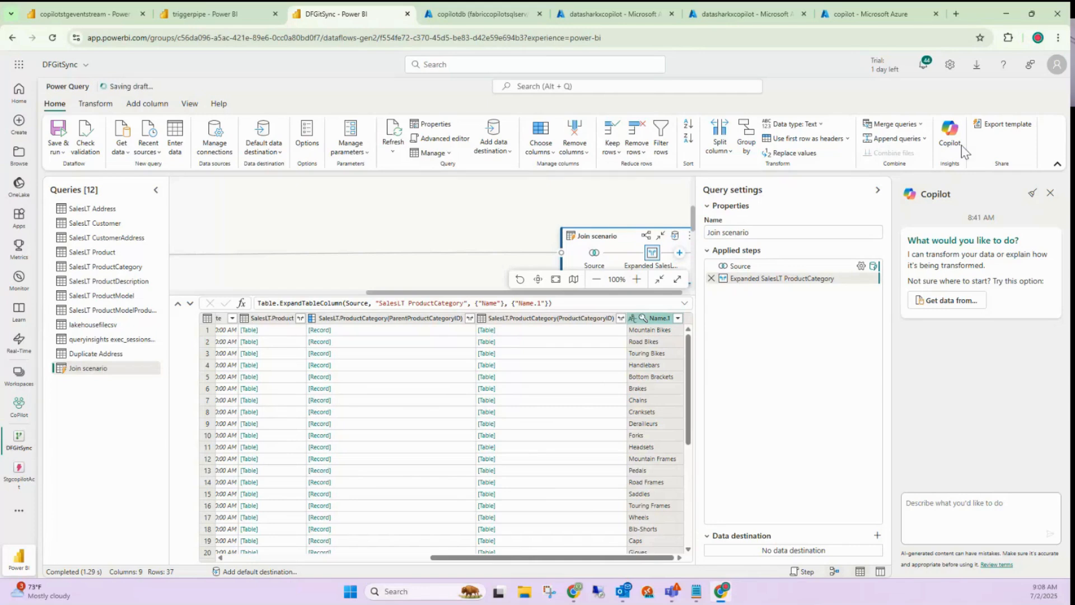
# Export the dataflow as a Power Query template named testDF
pyautogui.click(925, 138)
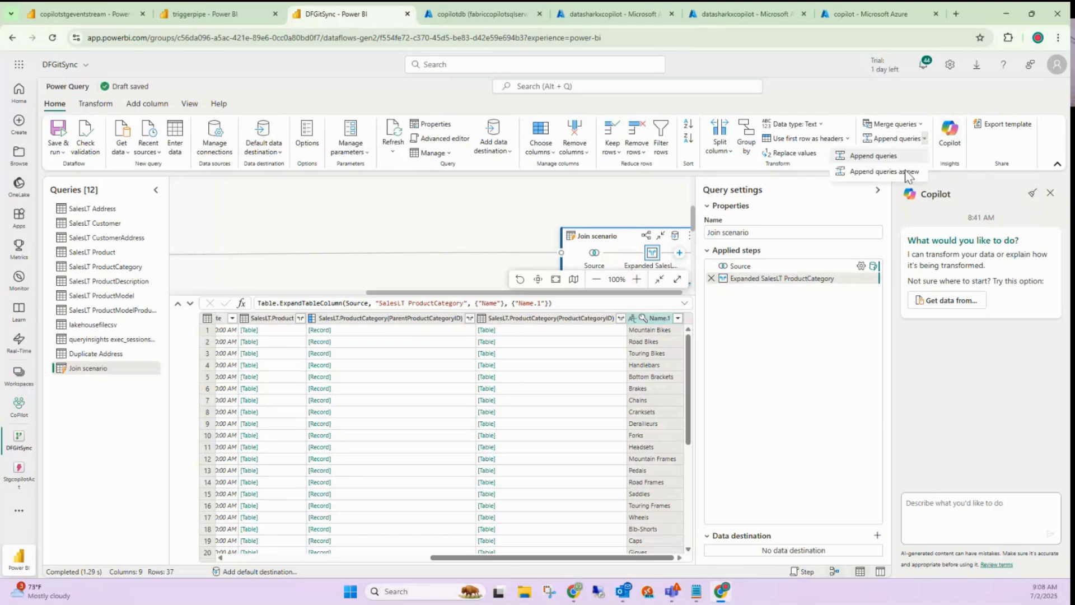
pyautogui.click(1010, 127)
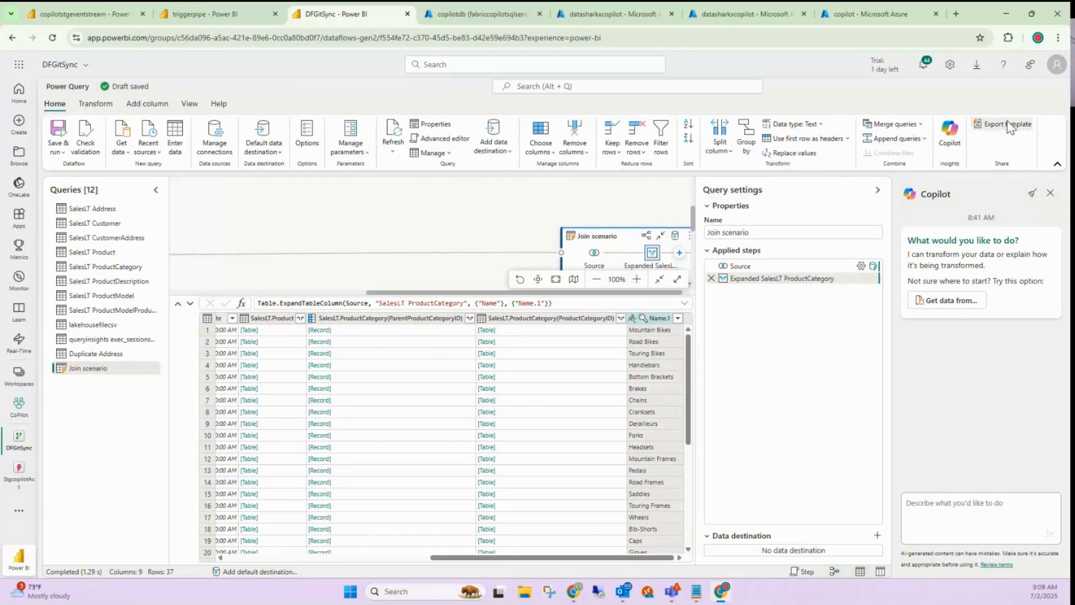
pyautogui.click(1010, 127)
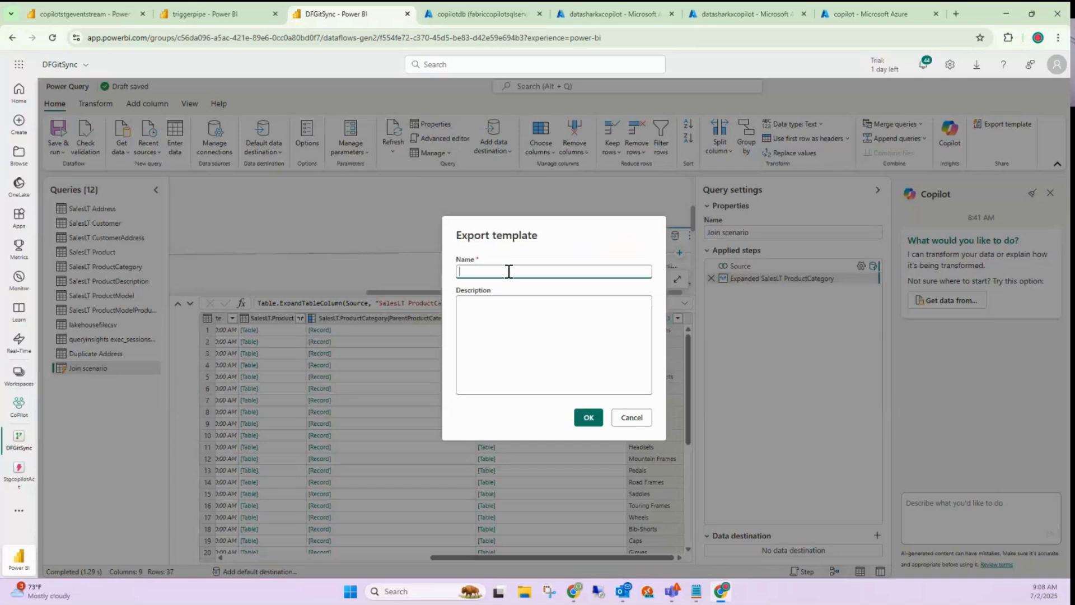
pyautogui.write('testDF')
pyautogui.click(589, 419)
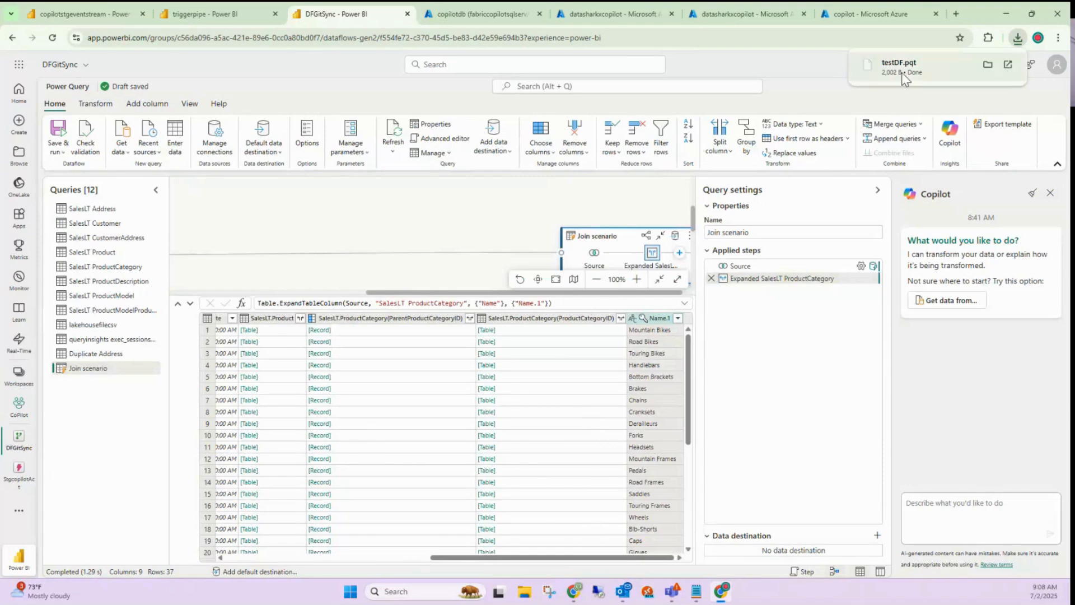
# Open the downloaded testDF.pqt file in Notepad, choosing that app for this one time only
pyautogui.click(903, 78)
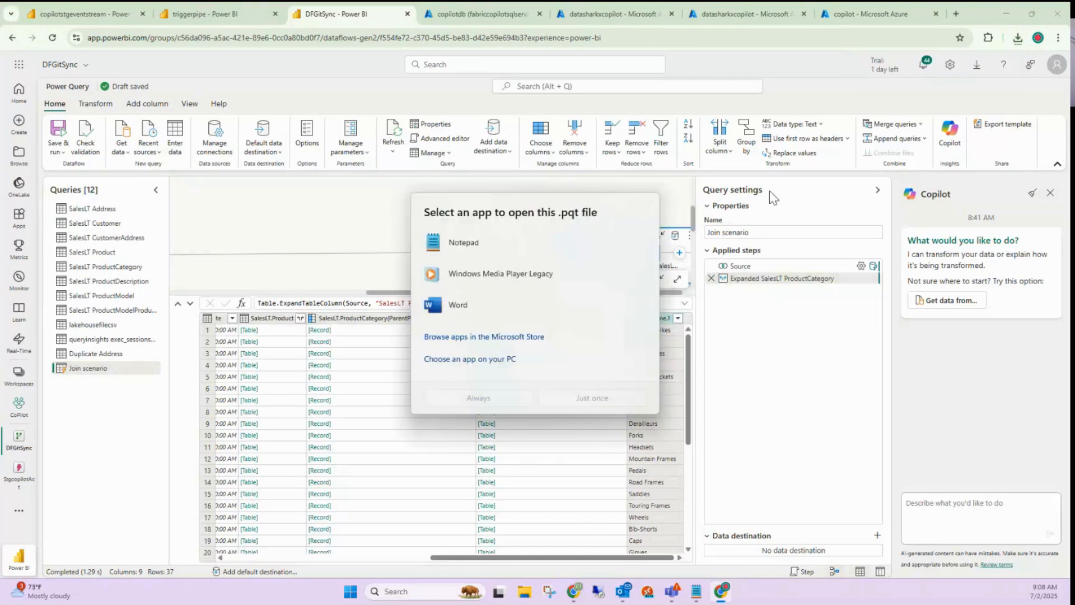
pyautogui.click(526, 246)
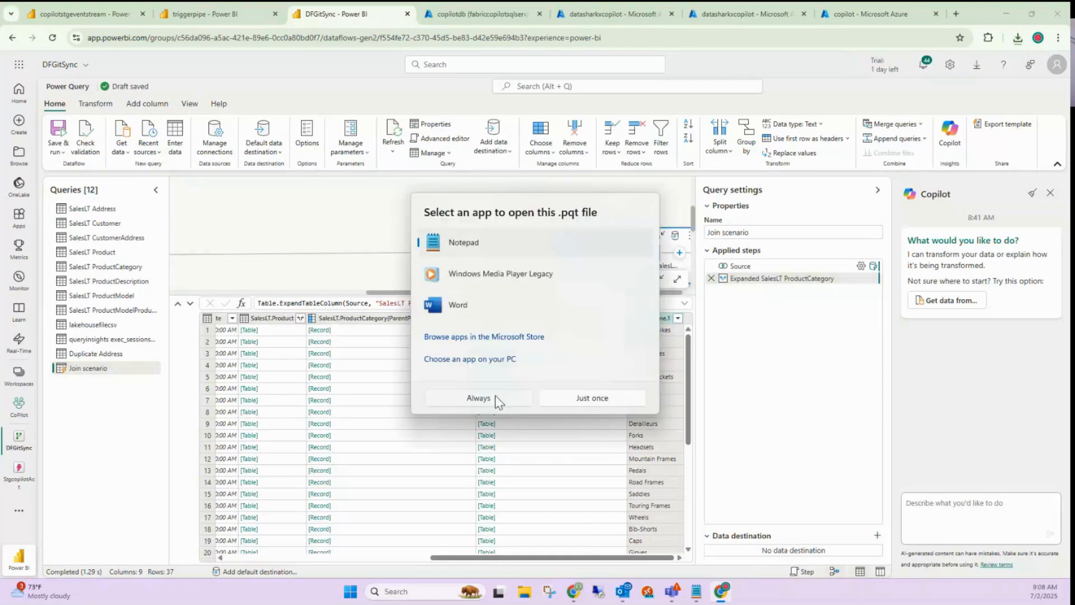
pyautogui.click(567, 397)
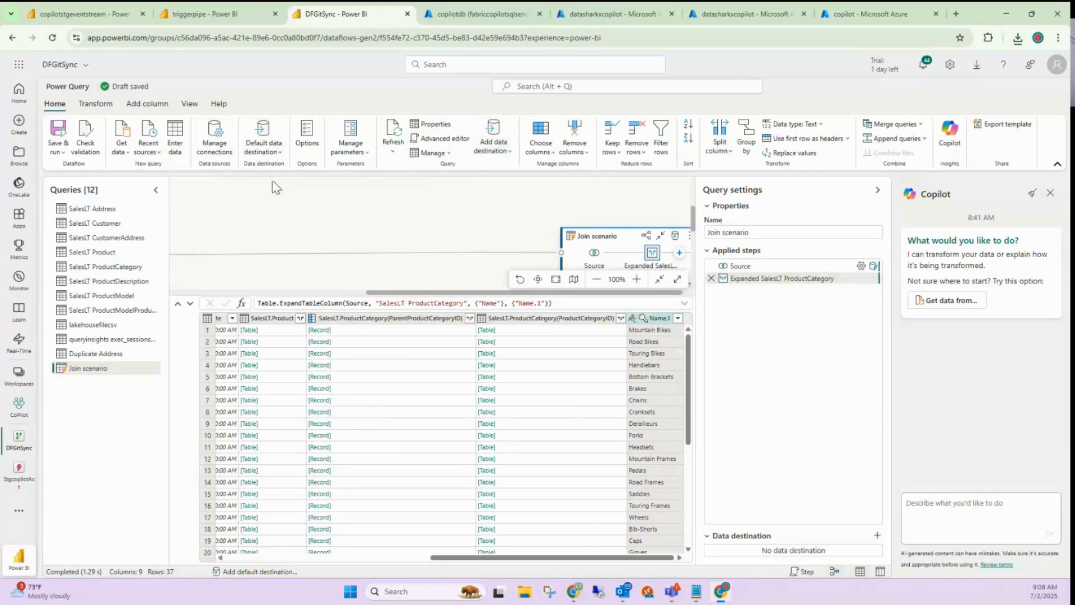
# Look over the help resources and display the full query script of Join scenario instead of the step script
pyautogui.click(218, 103)
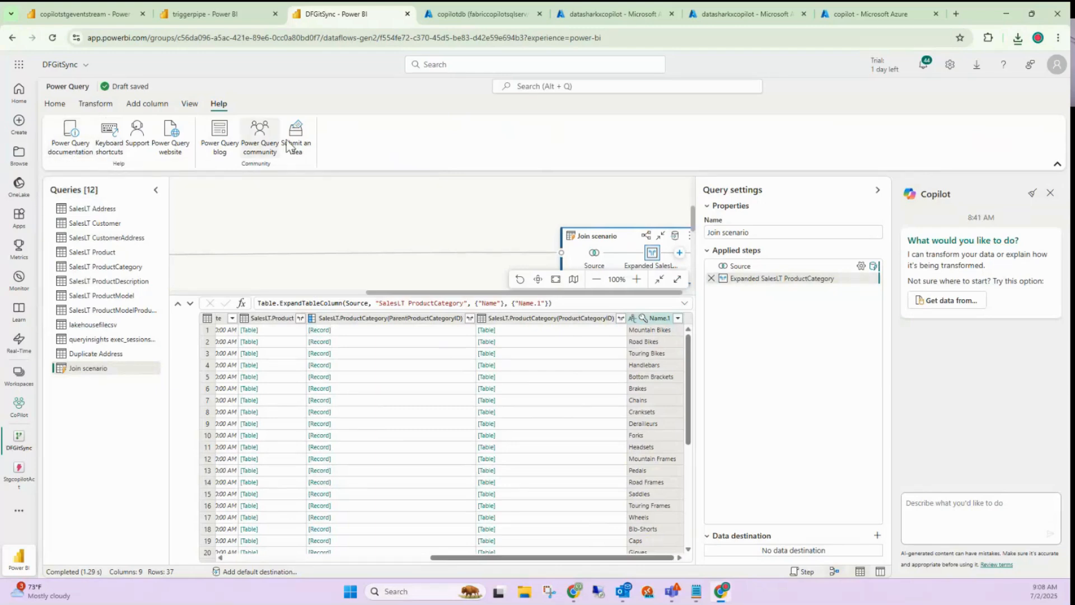
pyautogui.click(190, 105)
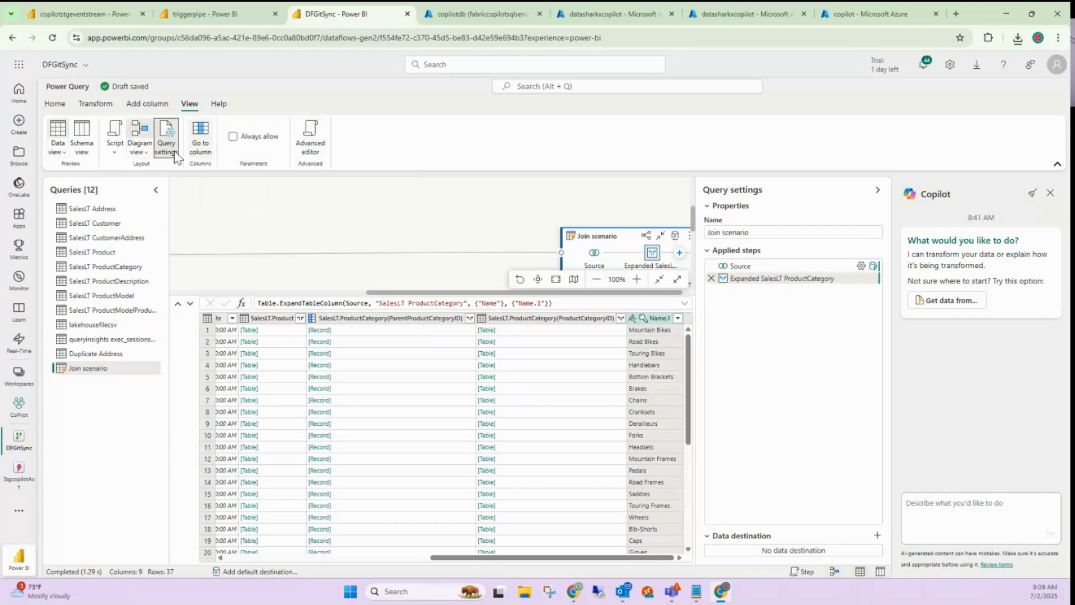
pyautogui.click(115, 146)
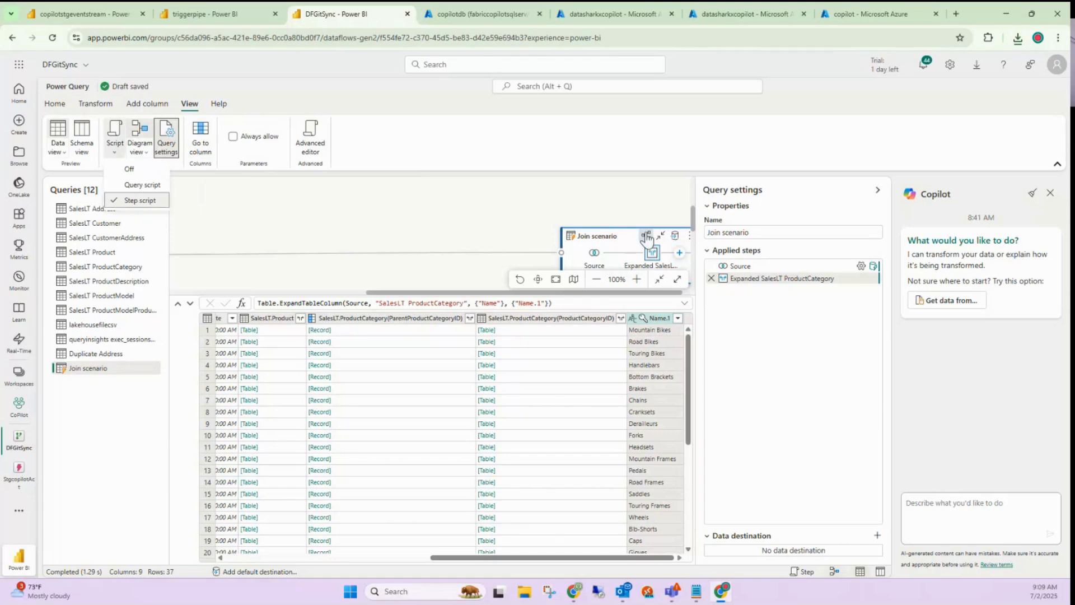
pyautogui.click(143, 189)
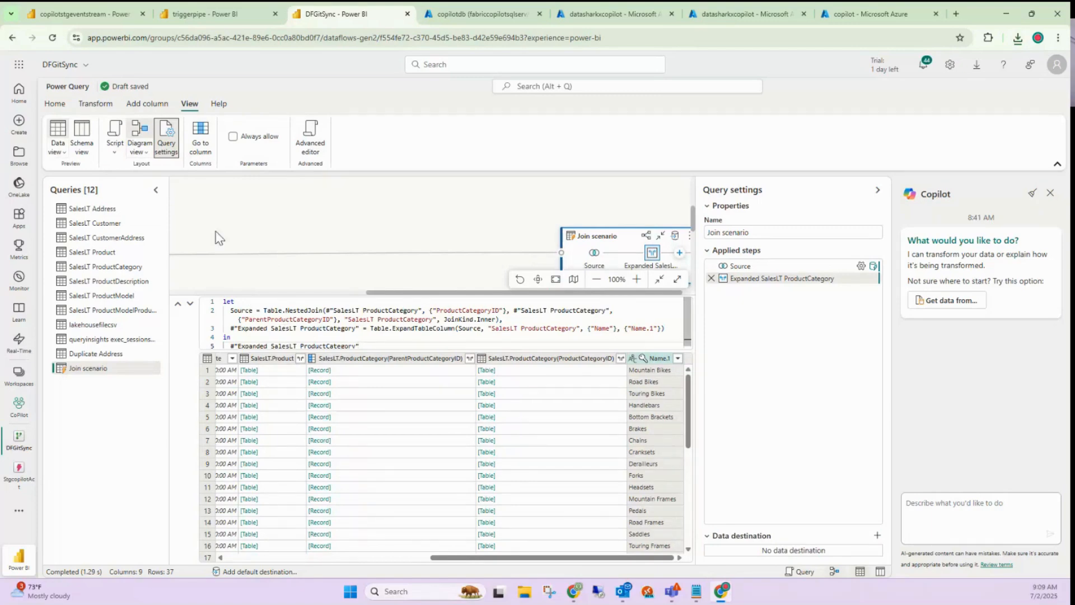
# Examine the column names and data types of Join scenario in schema view, and return to data view
pyautogui.click(82, 148)
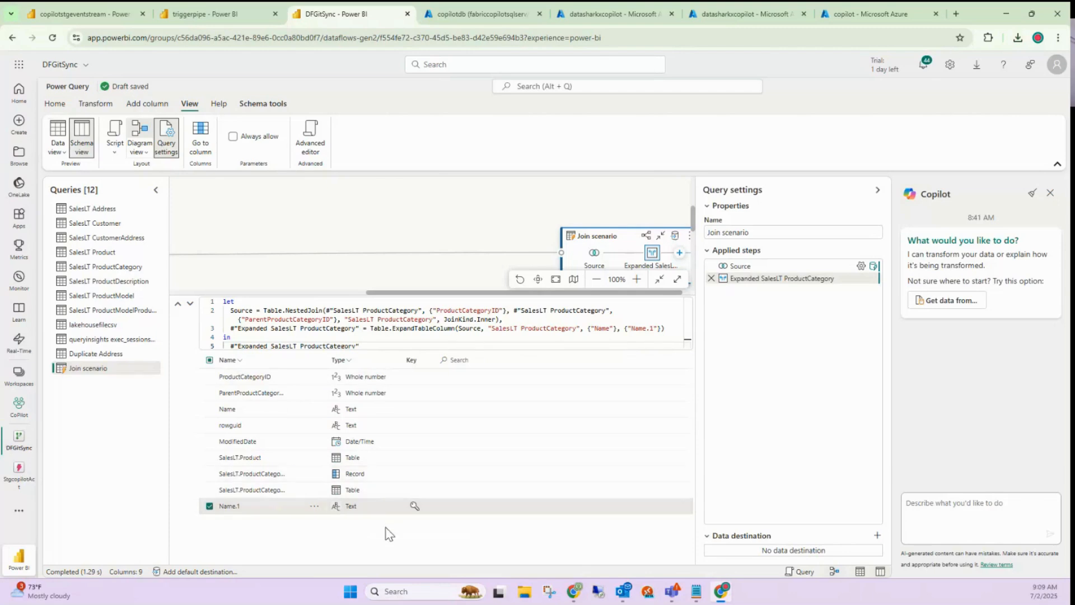
pyautogui.click(58, 148)
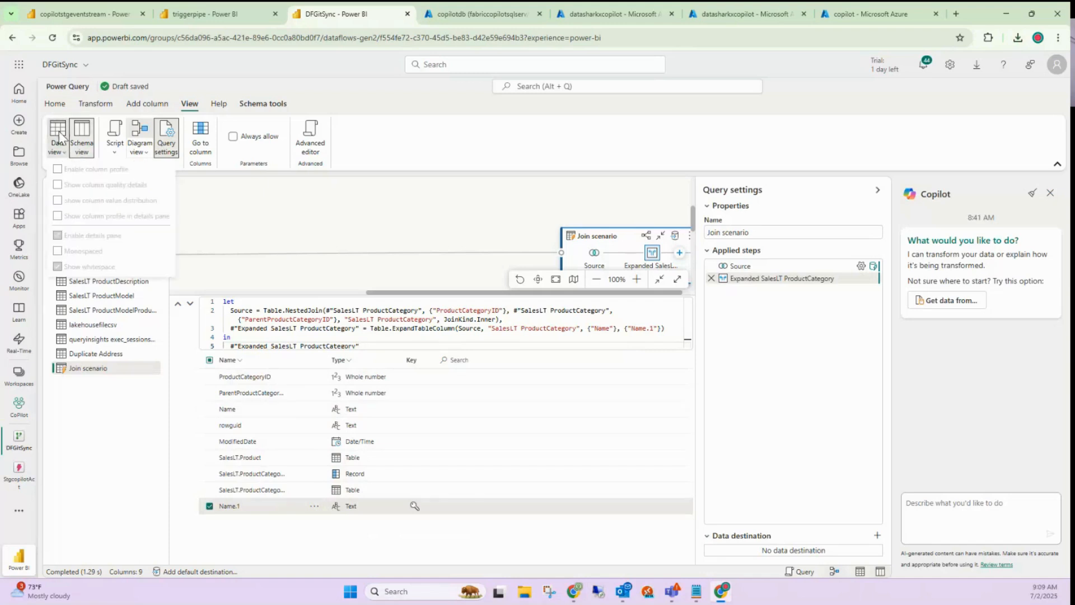
pyautogui.click(60, 137)
# Enable the column profile in the data preview and check it on the SalesLT ProductModel query
pyautogui.click(59, 150)
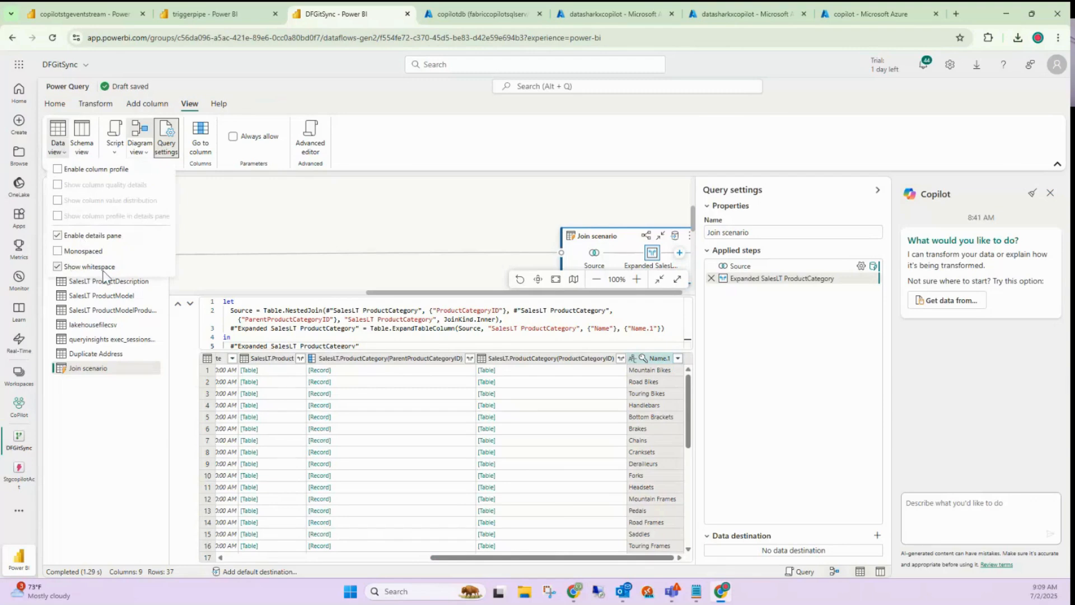
pyautogui.click(58, 170)
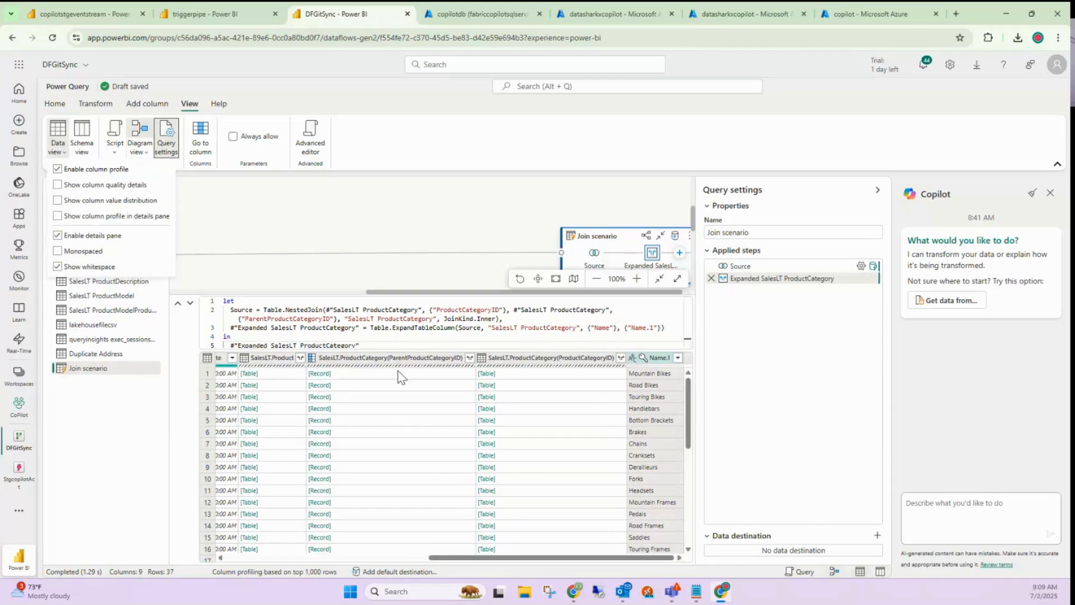
pyautogui.click(111, 297)
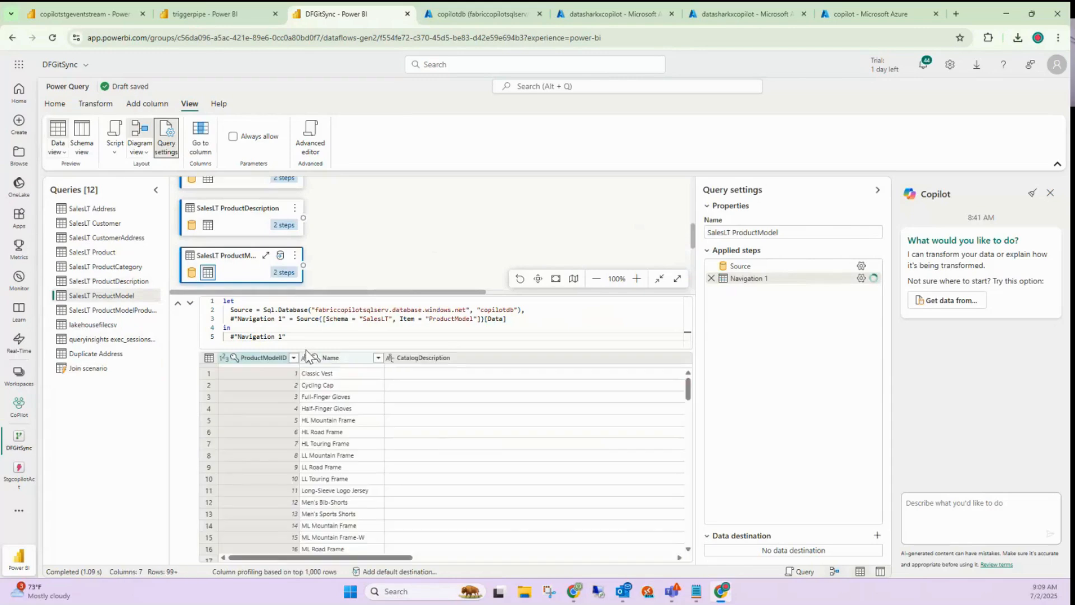
pyautogui.click(191, 306)
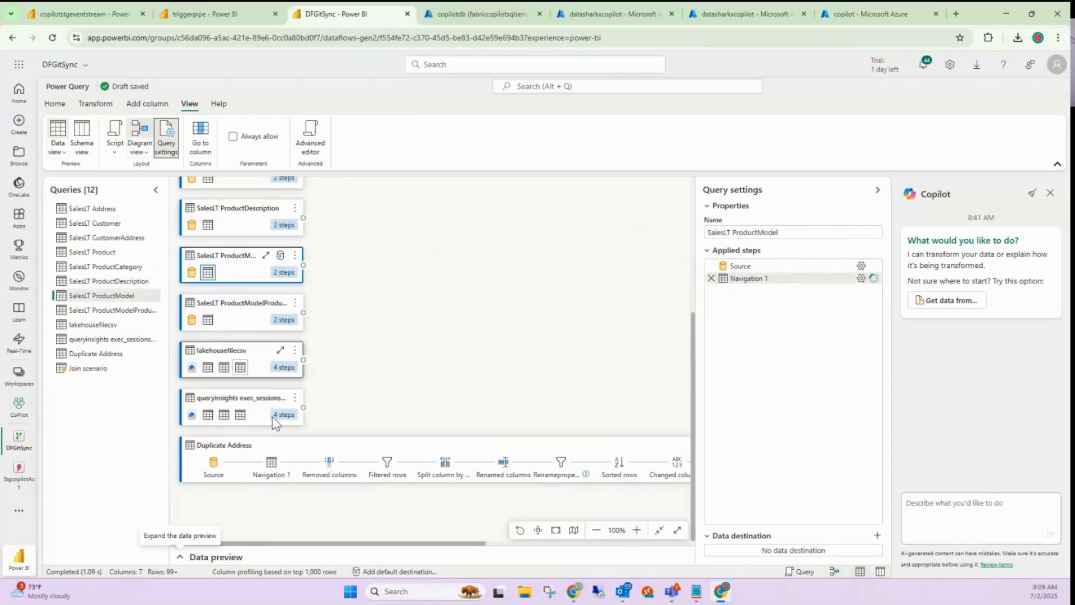
pyautogui.click(180, 557)
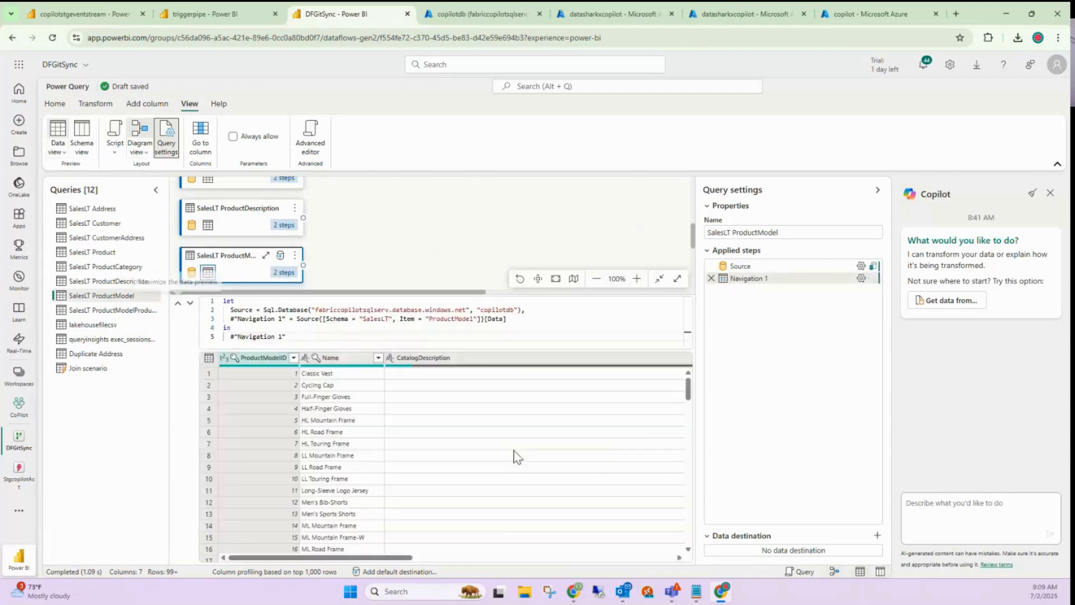
# Examine the column operations, transformations and add-column commands available for the Name column of SalesLT ProductModel
pyautogui.click(361, 364)
pyautogui.rightClick(361, 364)
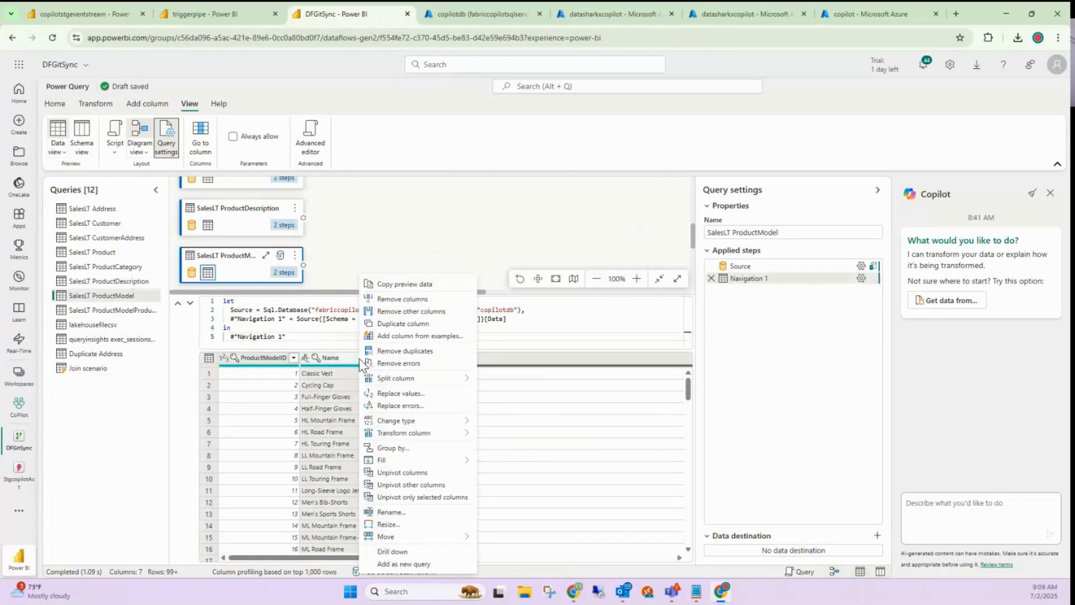
pyautogui.click(346, 369)
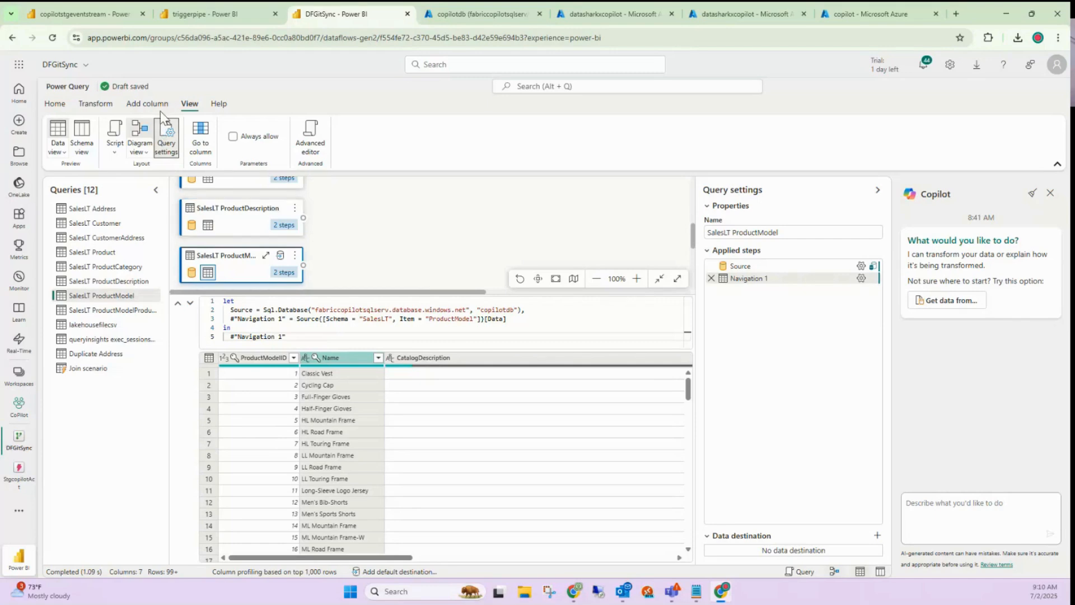
pyautogui.click(96, 104)
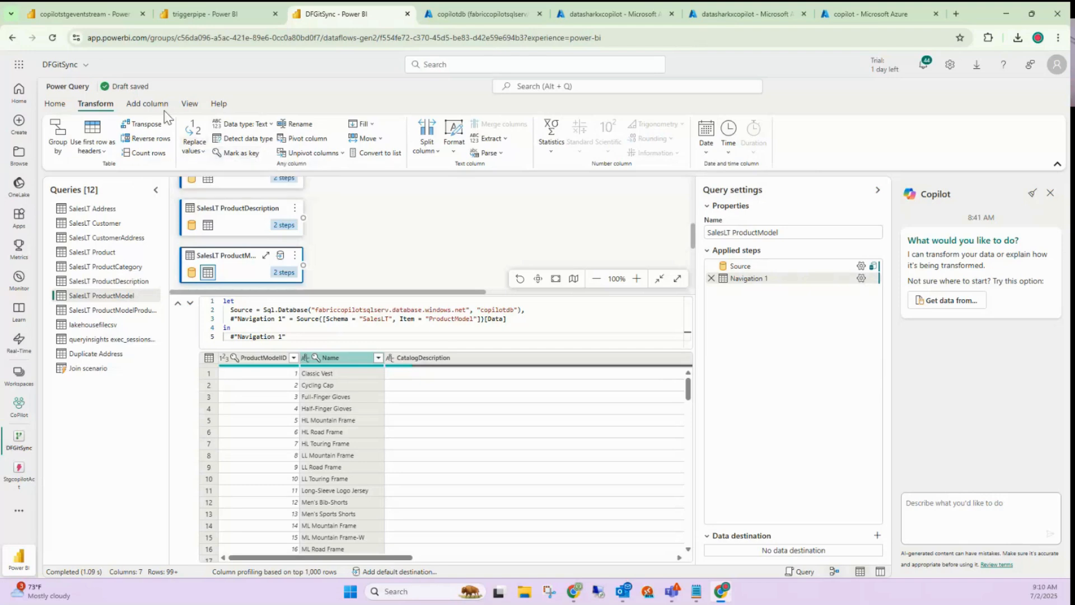
pyautogui.click(149, 104)
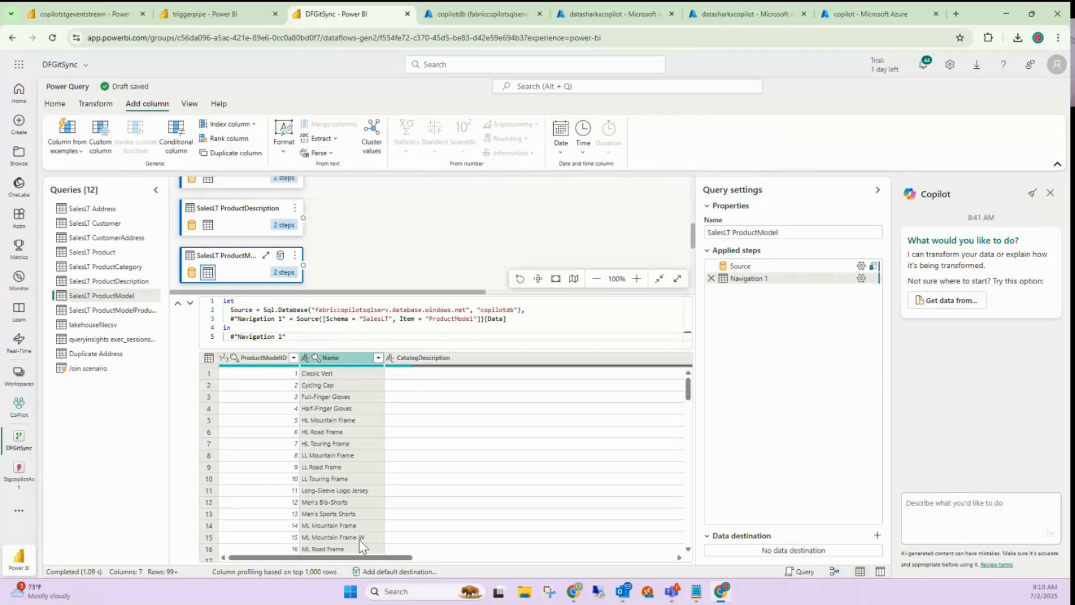
# Delete the Join scenario query from the dataflow
pyautogui.click(103, 372)
pyautogui.rightClick(143, 370)
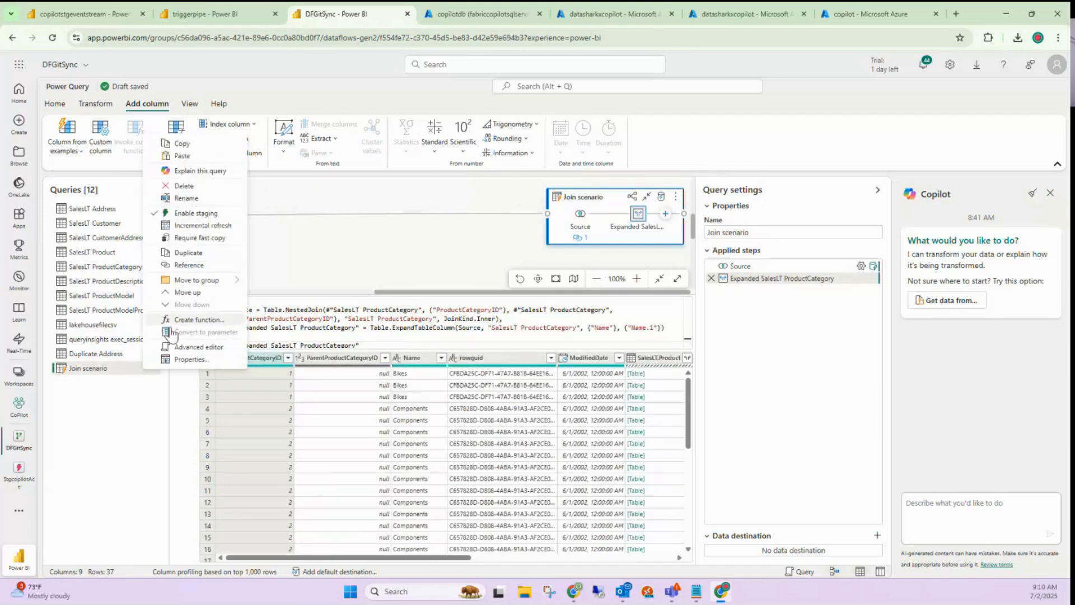
pyautogui.click(194, 190)
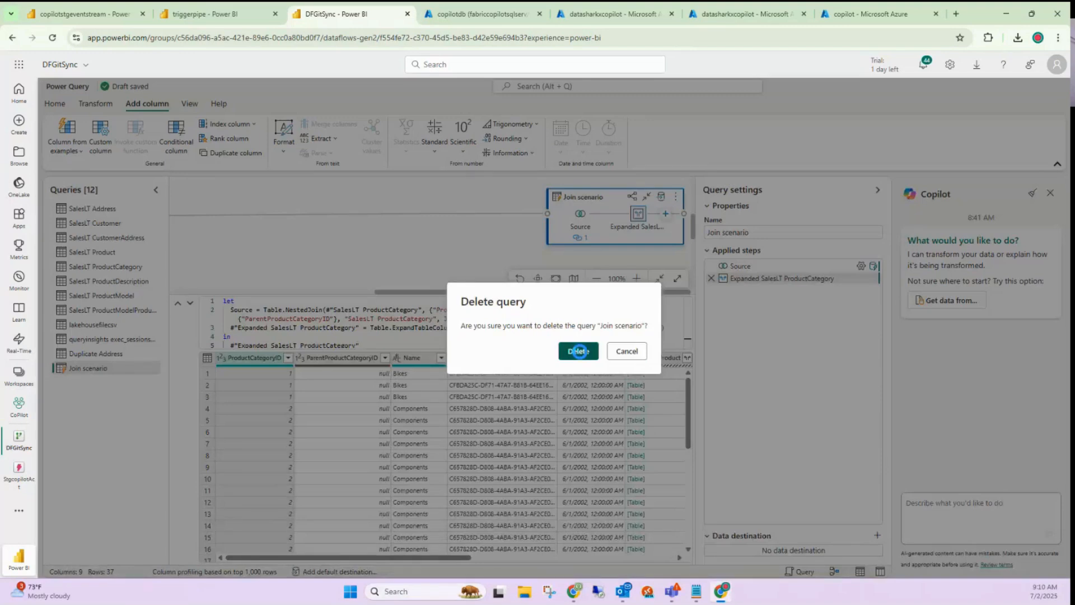
pyautogui.click(579, 352)
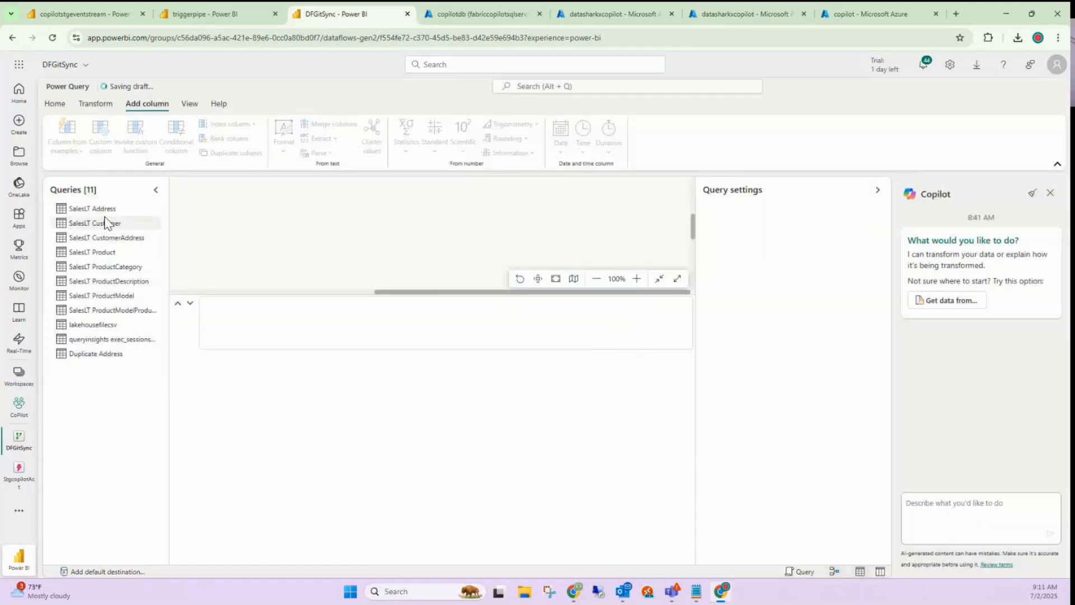
# Select the Duplicate Address query and toggle the visibility of its diagram view and query settings pane
pyautogui.click(115, 356)
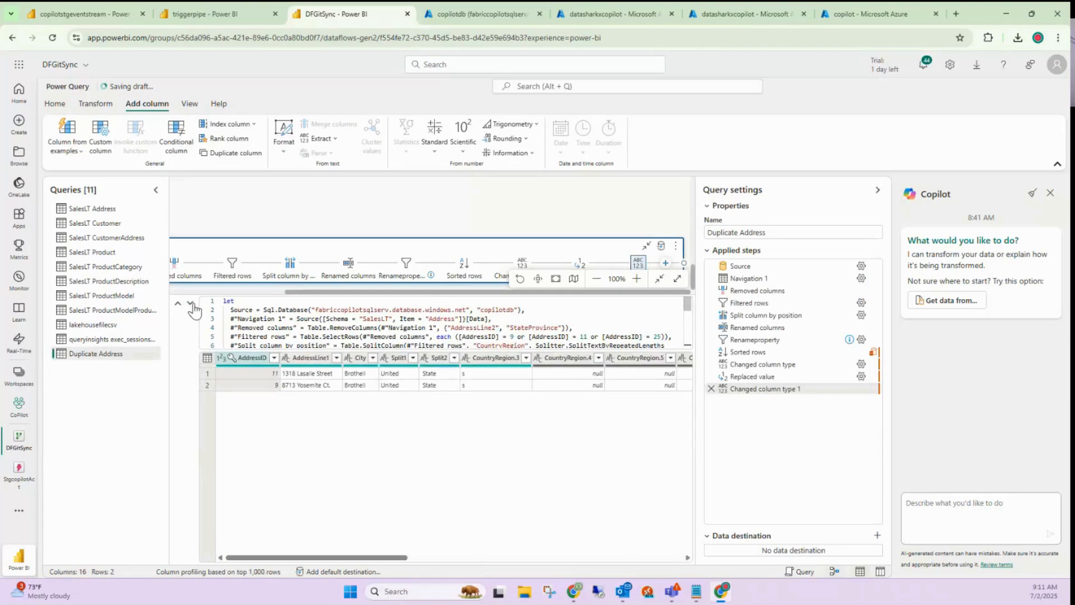
pyautogui.click(190, 104)
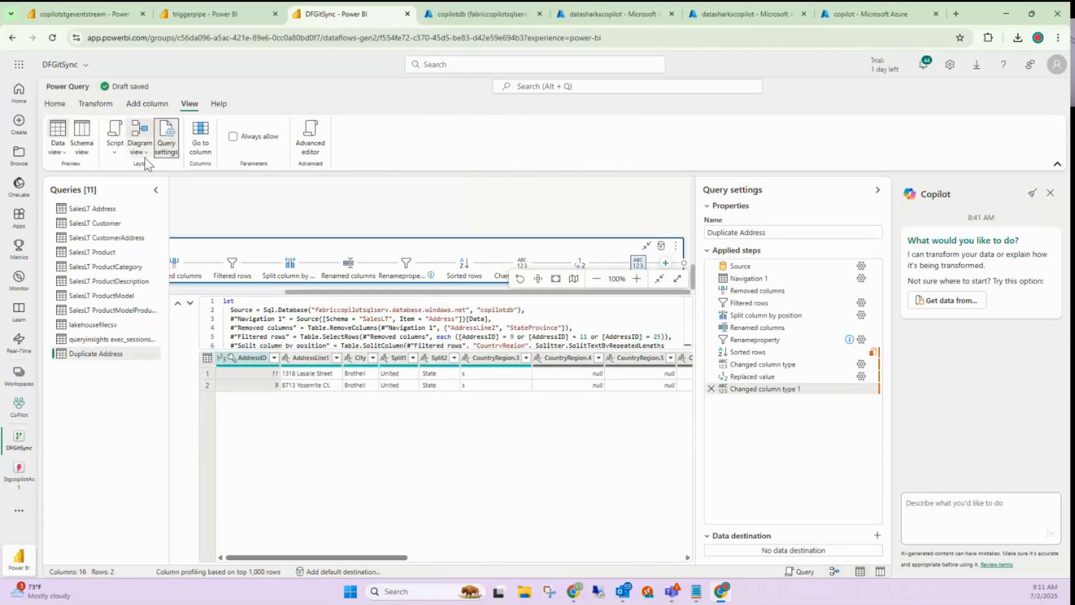
pyautogui.click(144, 135)
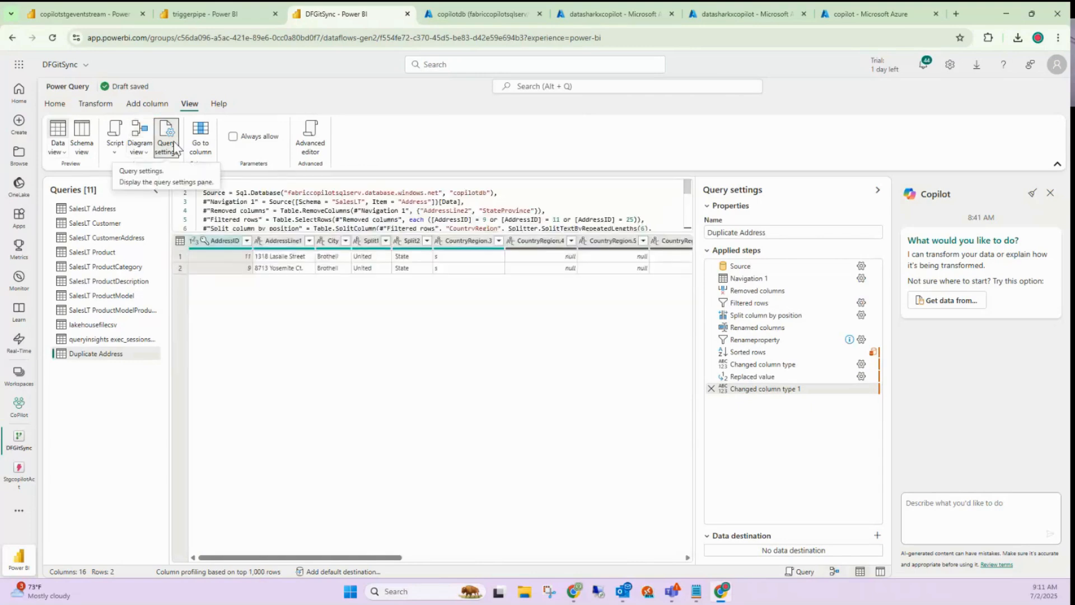
pyautogui.click(177, 147)
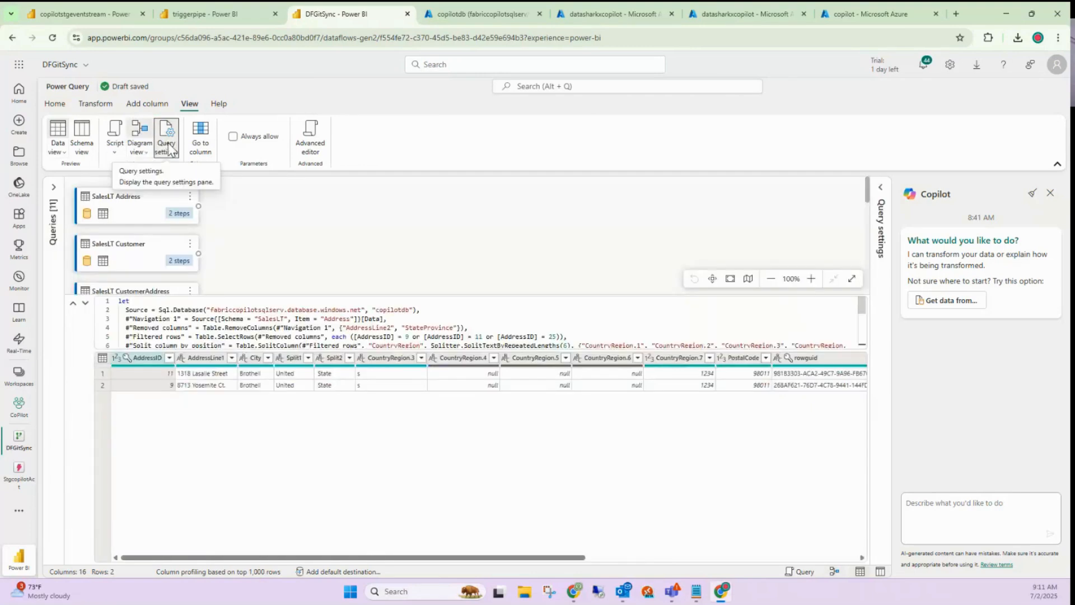
# Switch the script display of the Duplicate Address query to the step script and expand its query settings pane
pyautogui.click(113, 146)
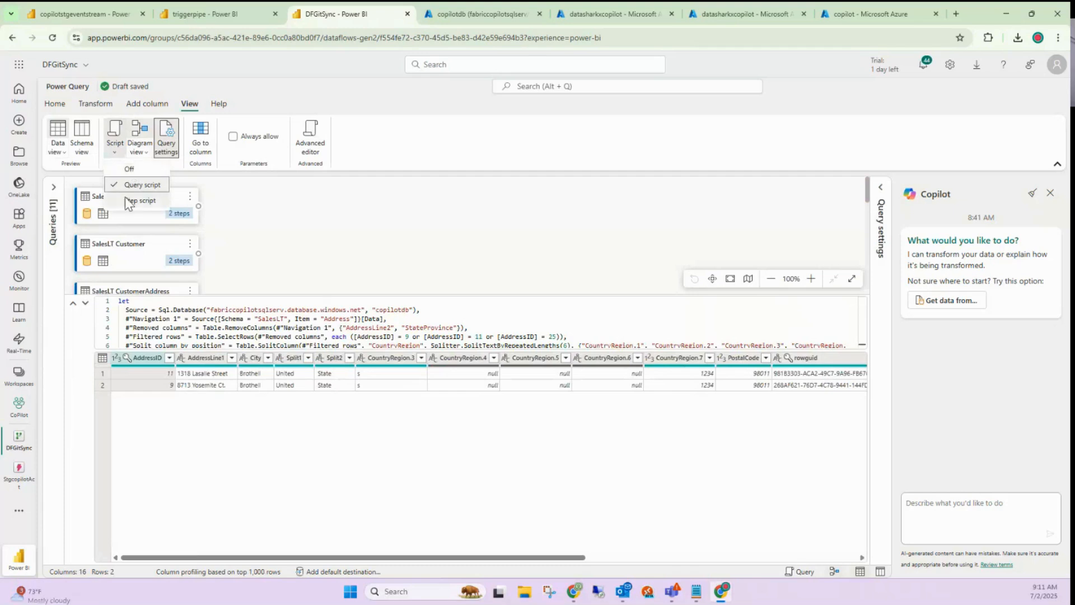
pyautogui.click(117, 201)
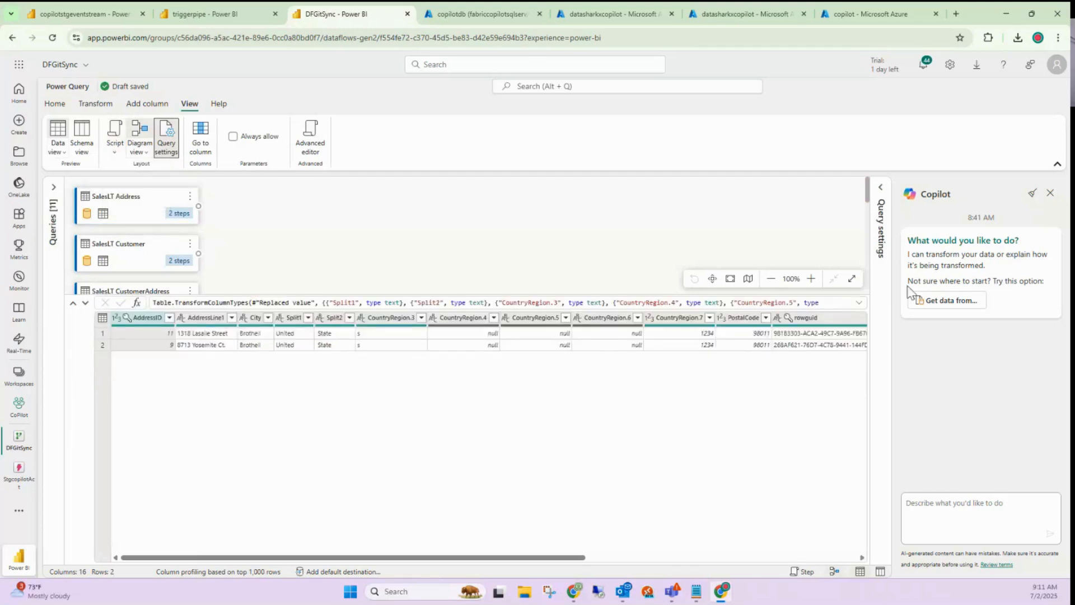
pyautogui.click(881, 188)
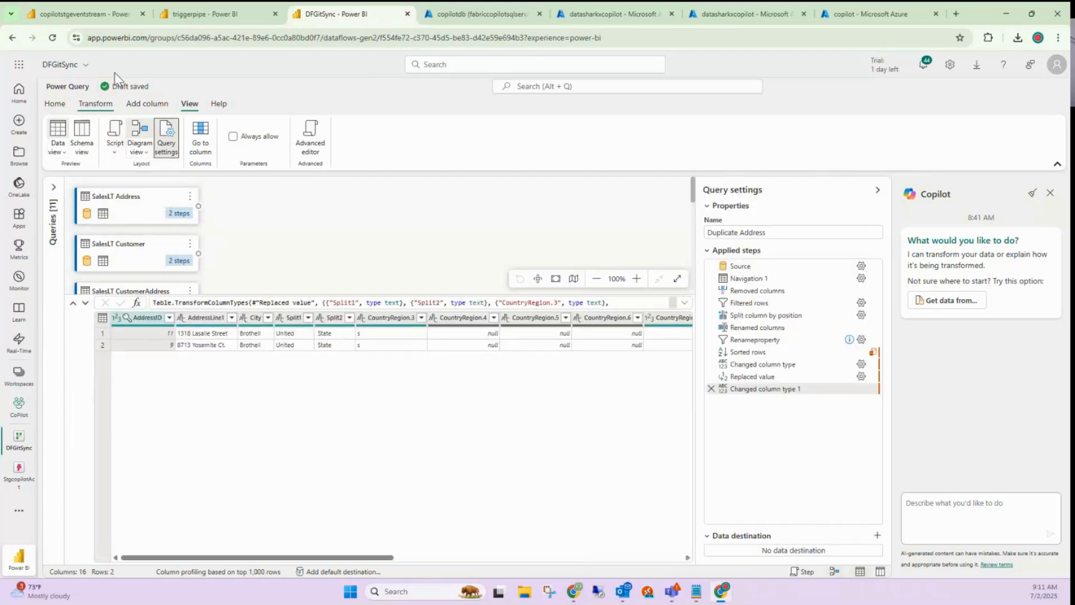
pyautogui.click(95, 103)
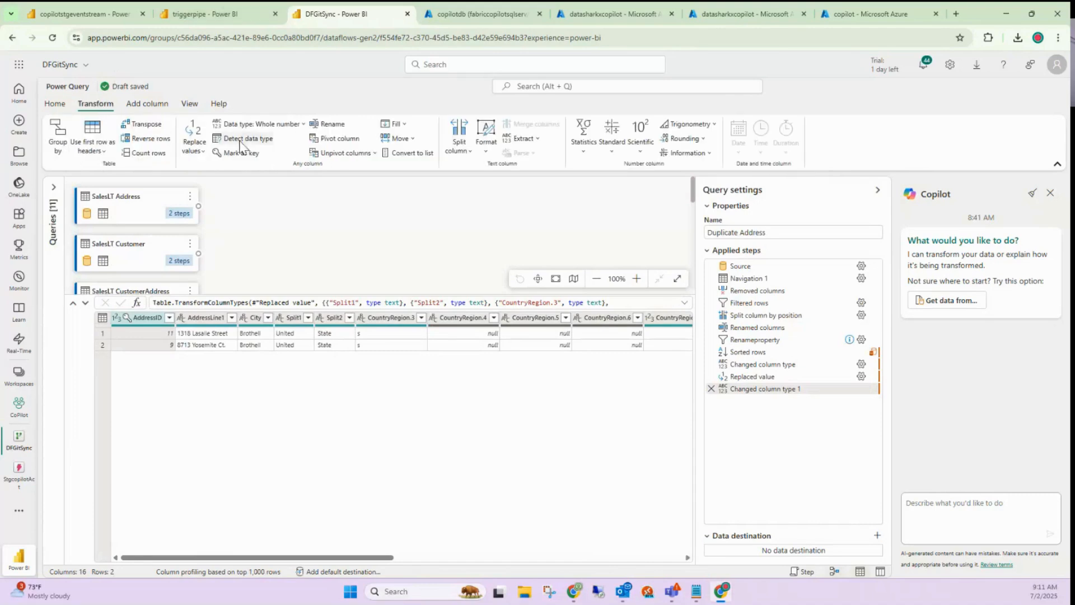
pyautogui.click(150, 106)
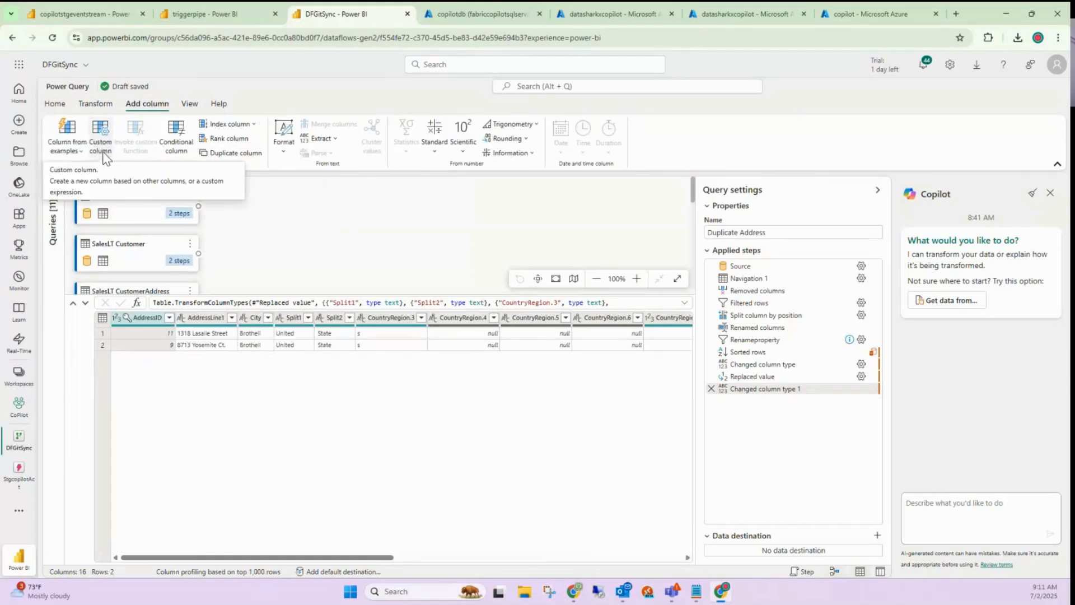
pyautogui.click(179, 144)
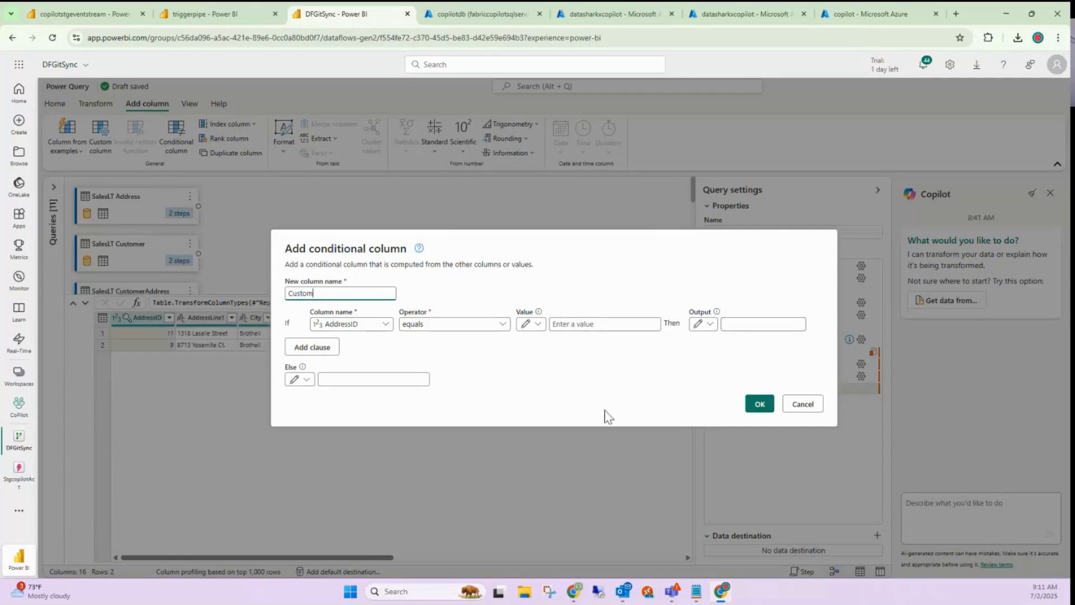
pyautogui.click(801, 404)
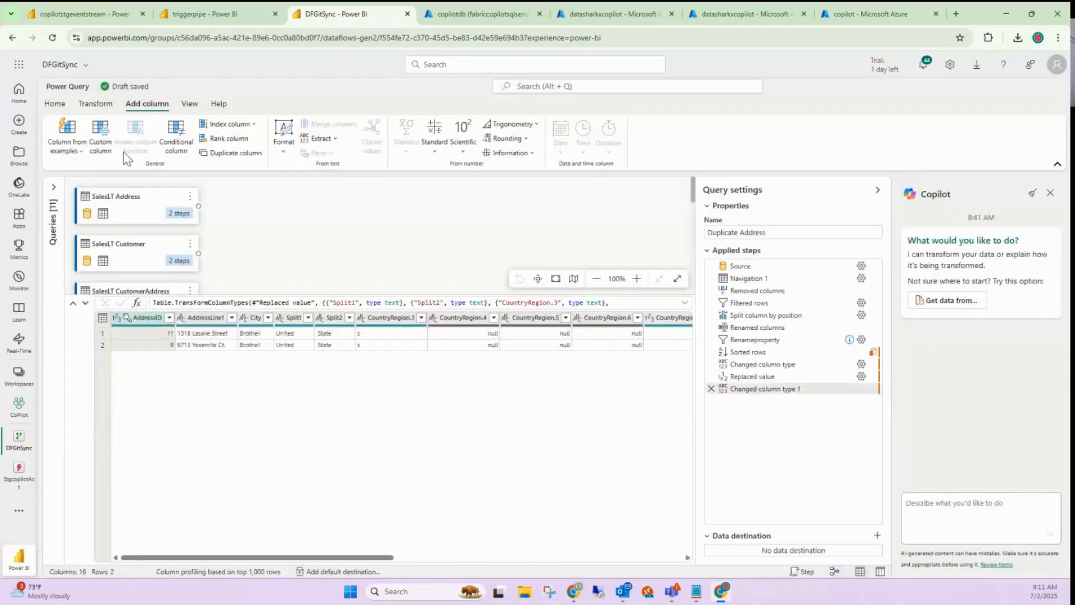
# Open the Custom column dialog for the Duplicate Address query
pyautogui.click(103, 155)
pyautogui.click(98, 150)
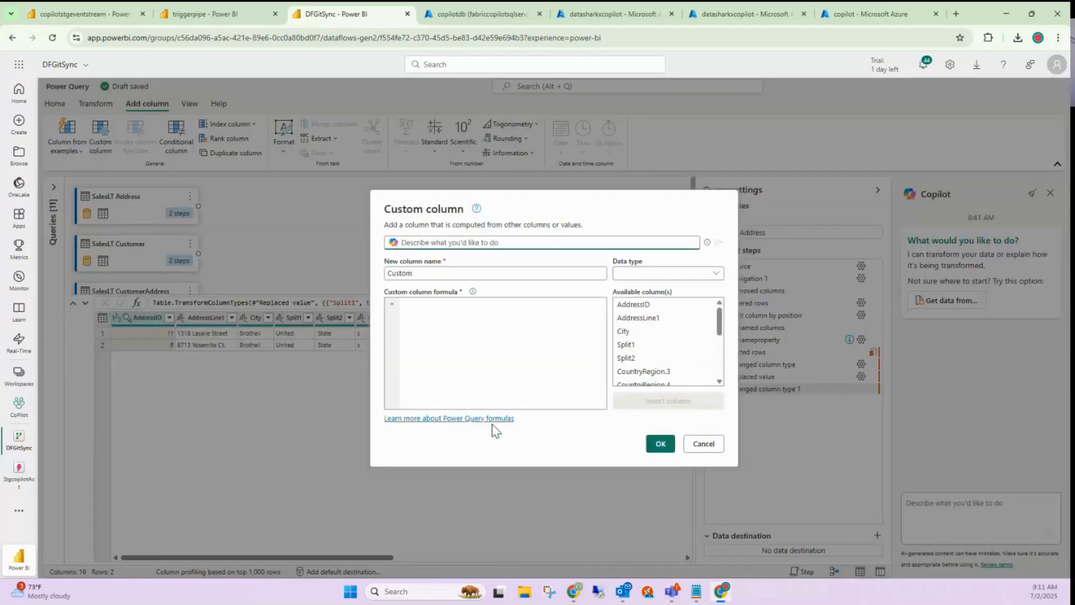
pyautogui.click(406, 304)
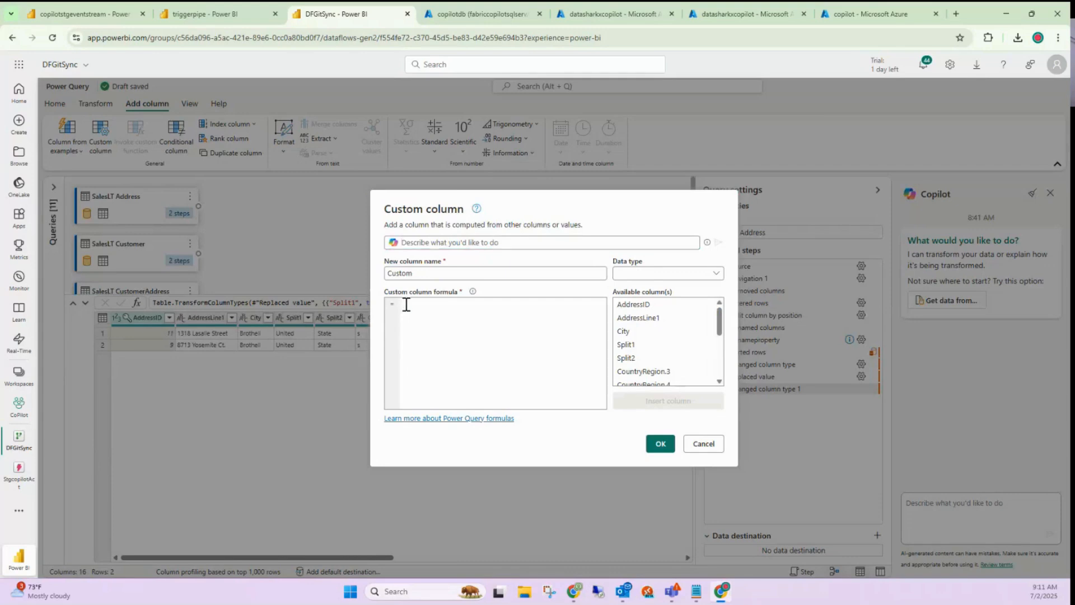
pyautogui.write('co')
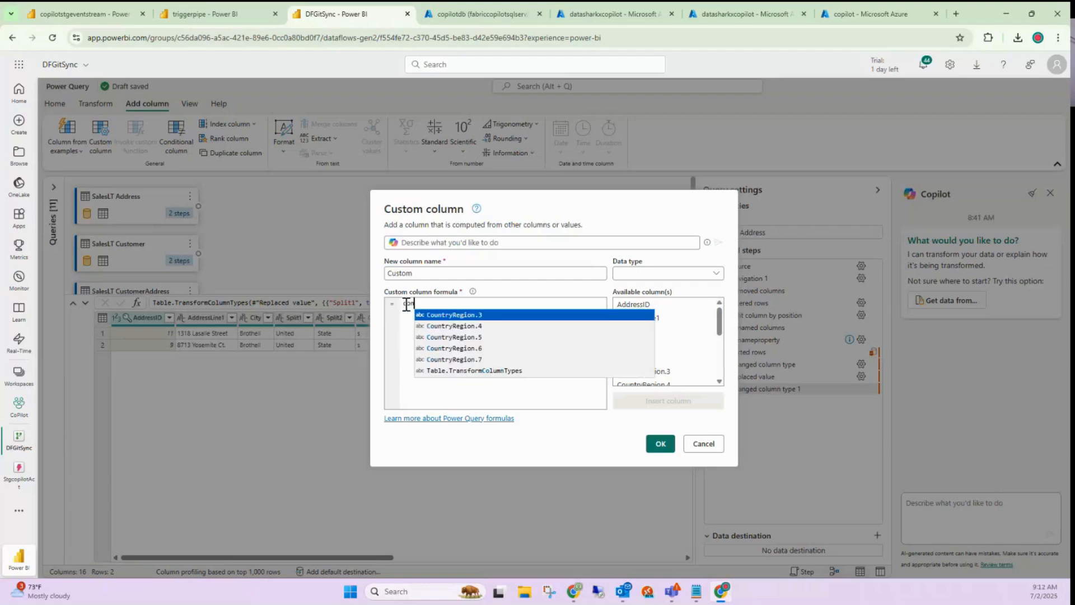
pyautogui.write('ncat')
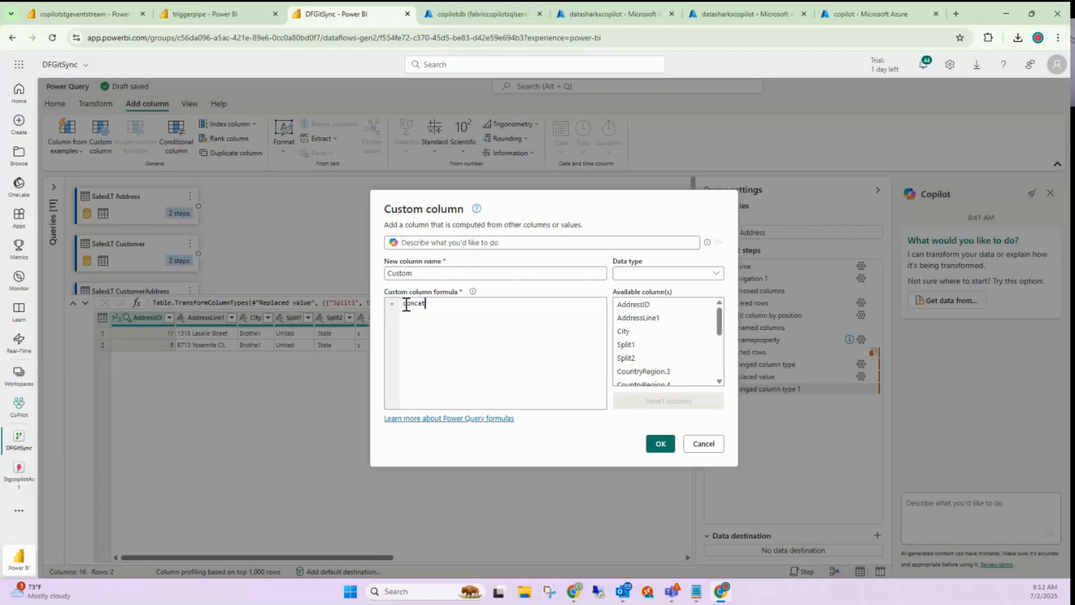
pyautogui.press('BackSpace')
pyautogui.press('BackSpace')
pyautogui.press('BackSpace')
pyautogui.press('BackSpace')
pyautogui.press('BackSpace')
pyautogui.press('BackSpace')
# Have Copilot generate the custom column from the prompt "conact the city column with AddressId"
pyautogui.click(495, 243)
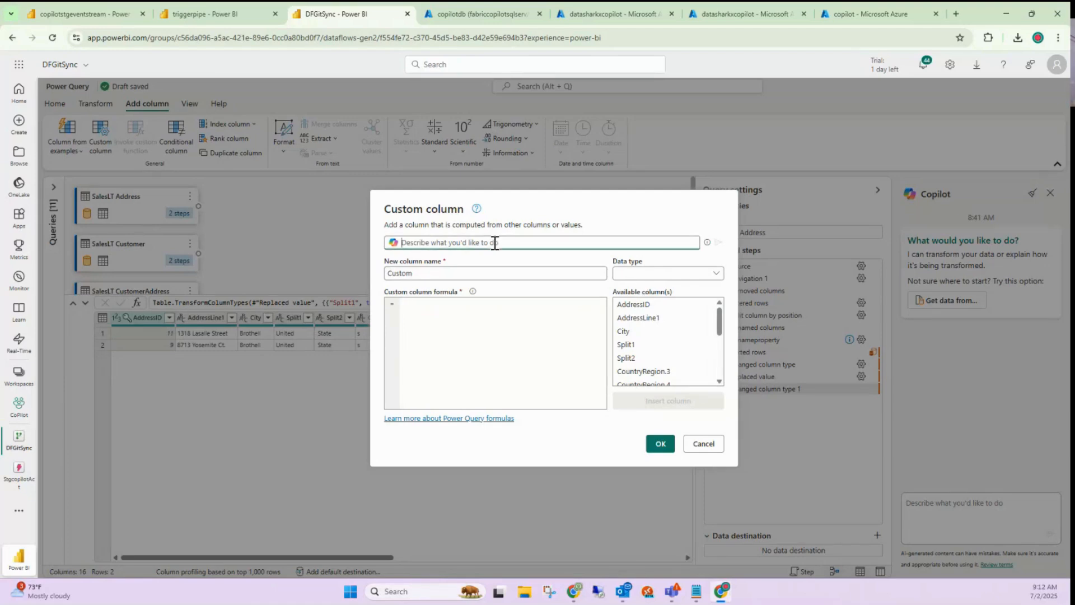
pyautogui.write('conact the city ')
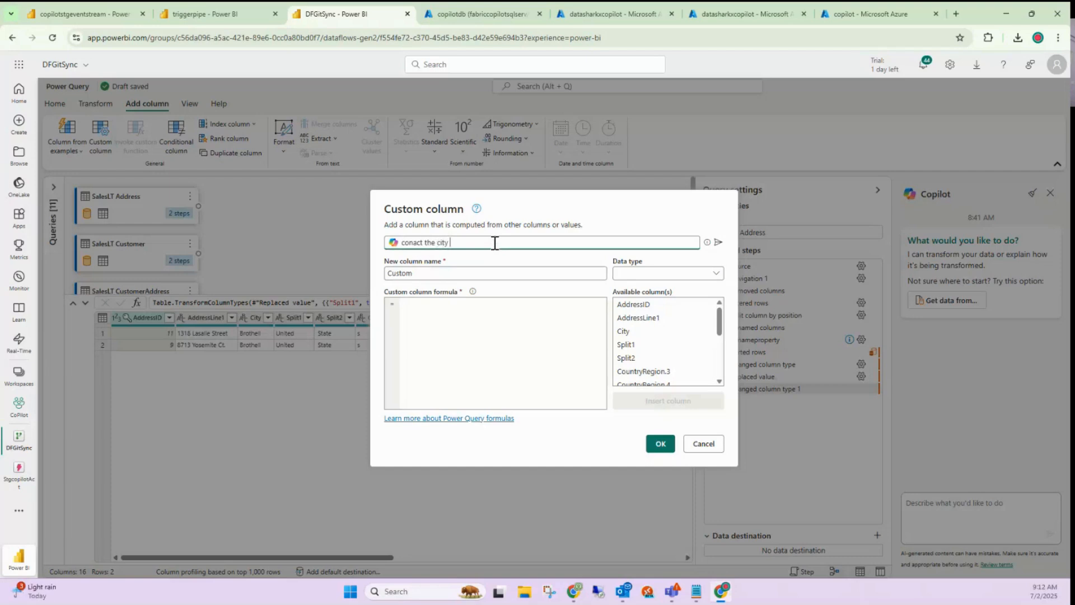
pyautogui.write('column with AddressId')
pyautogui.press('Return')
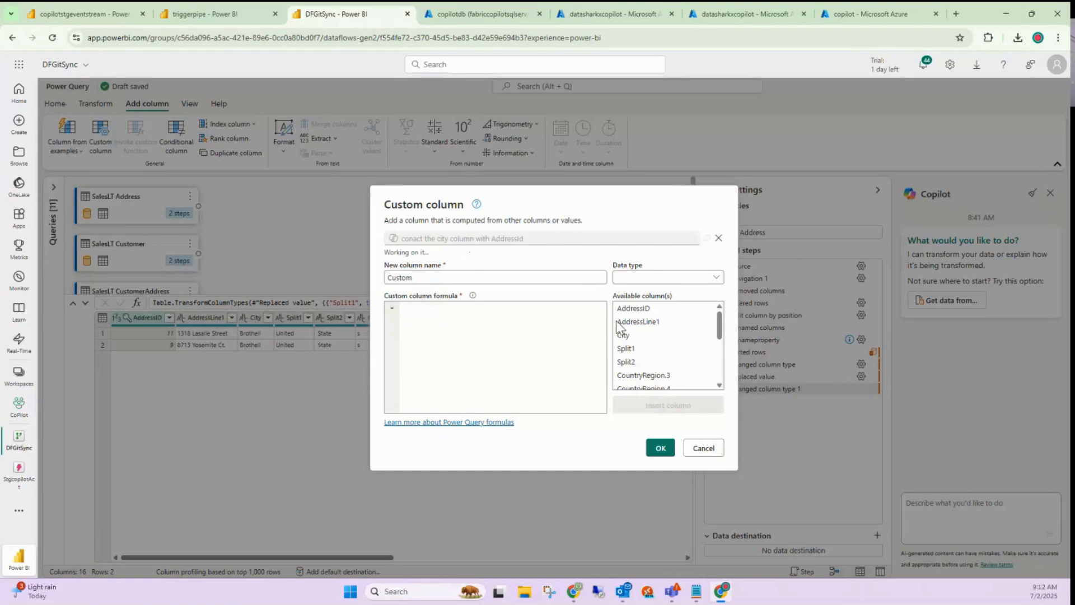
pyautogui.click(674, 280)
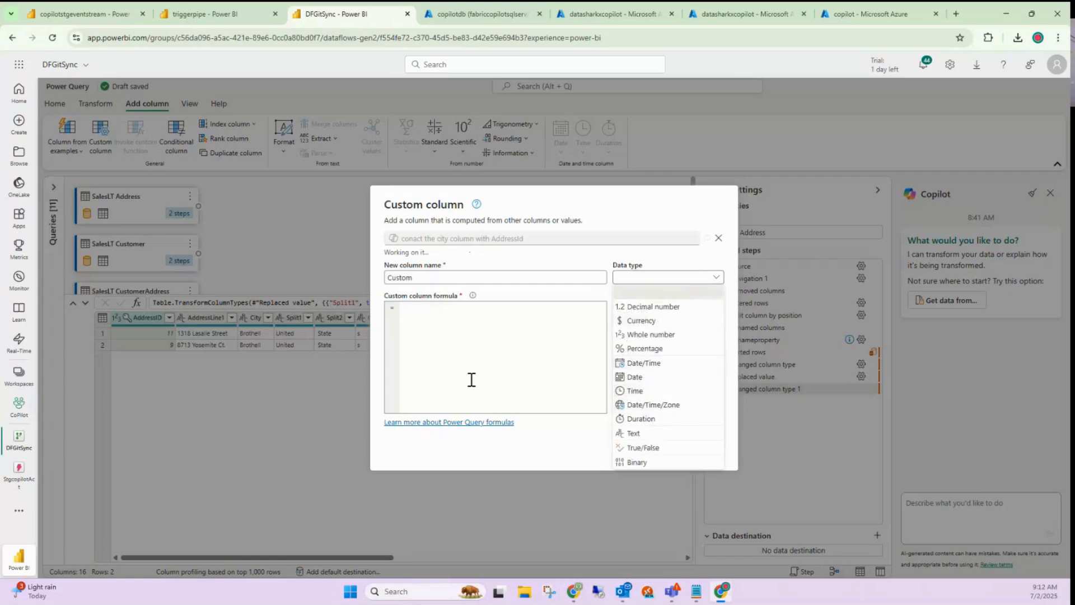
pyautogui.click(466, 364)
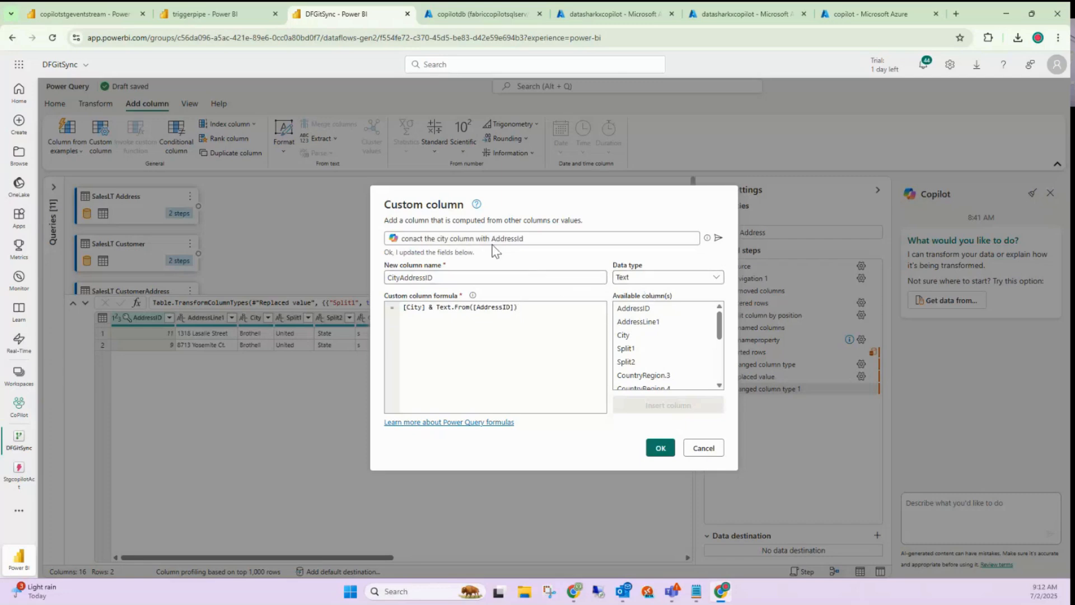
# Check the generated formula [City] & Text.From([AddressID]) and add it to the query as the CityAddressID column
pyautogui.doubleClick(443, 238)
pyautogui.moveTo(436, 307); pyautogui.dragTo(474, 311)
pyautogui.click(475, 334)
pyautogui.moveTo(441, 309); pyautogui.dragTo(467, 309)
pyautogui.click(467, 309)
pyautogui.doubleClick(493, 309)
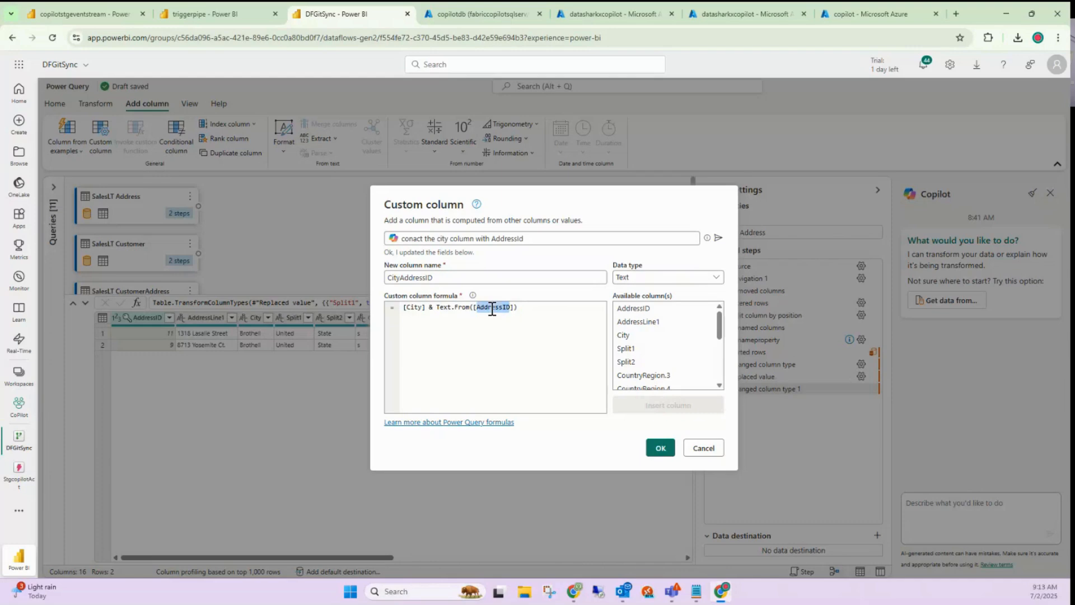
pyautogui.doubleClick(442, 308)
pyautogui.click(661, 451)
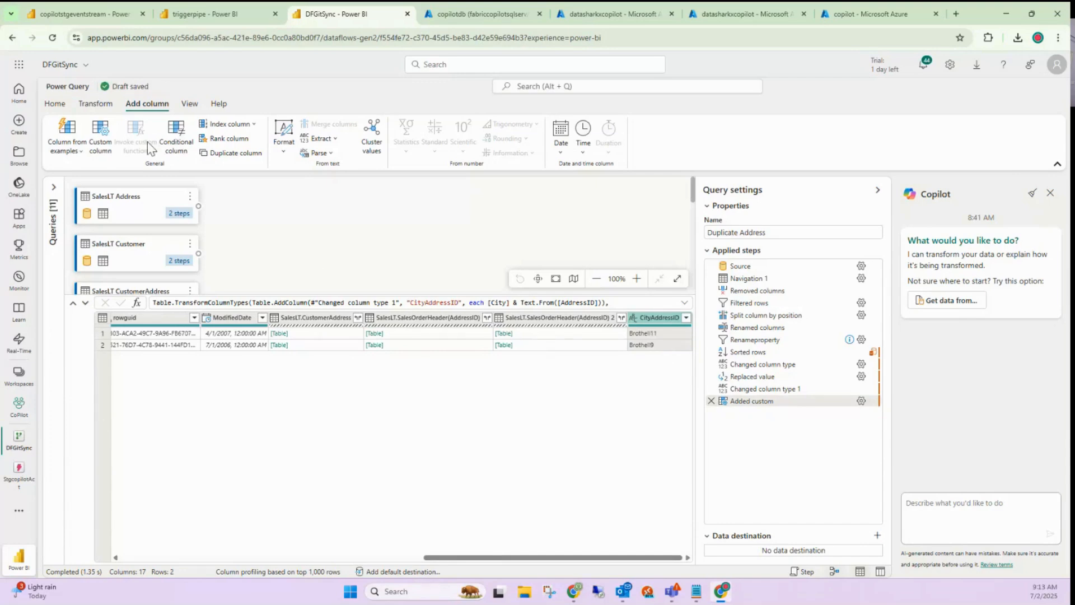
# Add a second custom column, CurrentDateTime, generated by Copilot from the prompt "provide the current datetime"
pyautogui.click(101, 147)
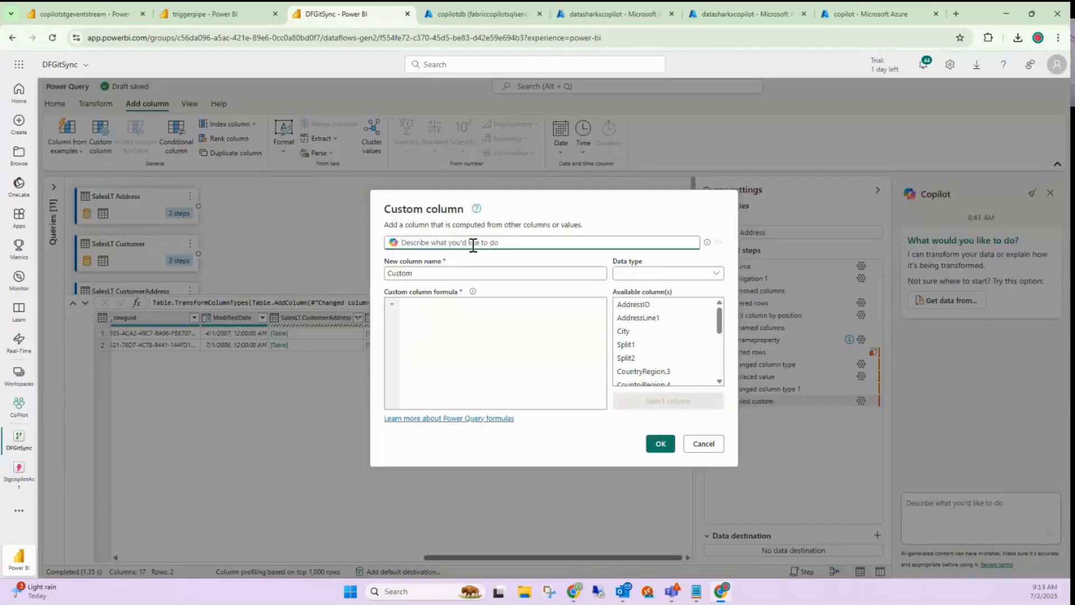
pyautogui.write('create a new co')
pyautogui.hotkey('ctrl', 'a')
pyautogui.write('provide the current datetinme')
pyautogui.press('BackSpace')
pyautogui.press('BackSpace')
pyautogui.write('me')
pyautogui.press('Return')
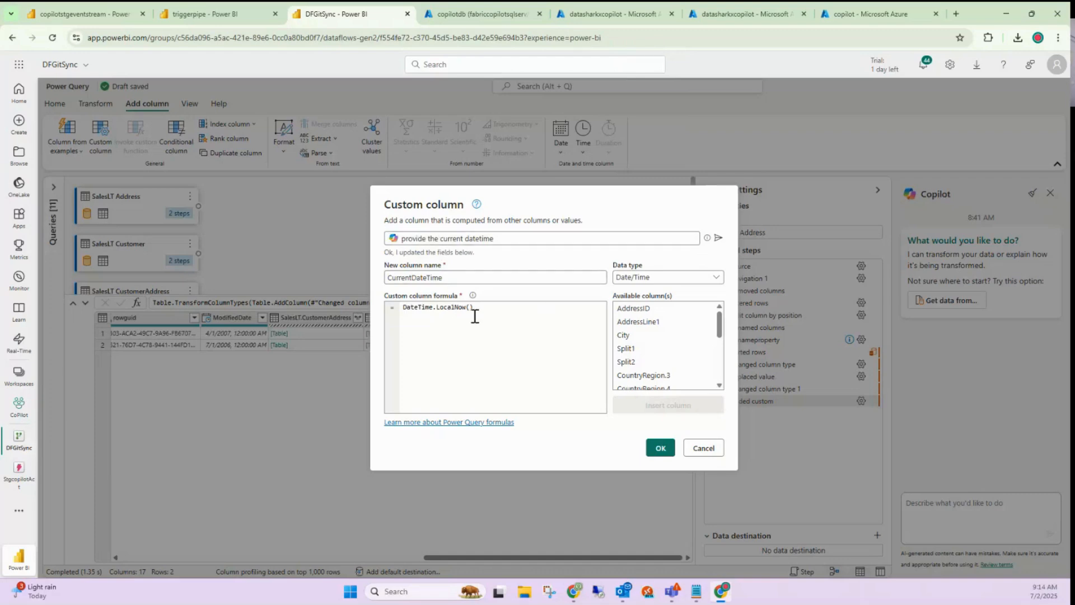
pyautogui.moveTo(473, 308); pyautogui.dragTo(404, 307)
pyautogui.click(668, 453)
pyautogui.click(667, 449)
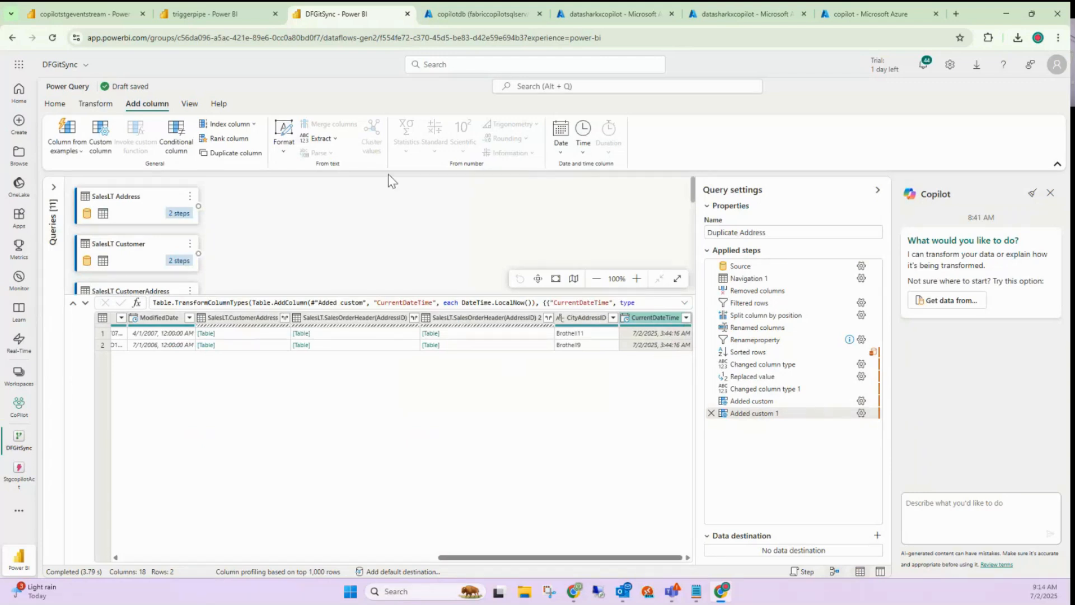
pyautogui.click(197, 106)
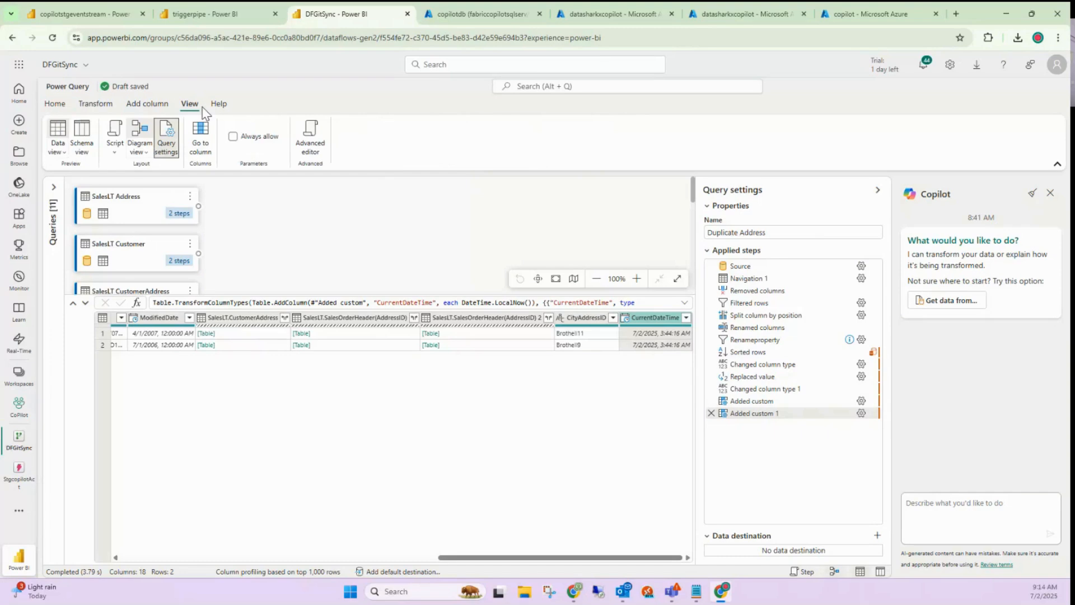
pyautogui.click(95, 107)
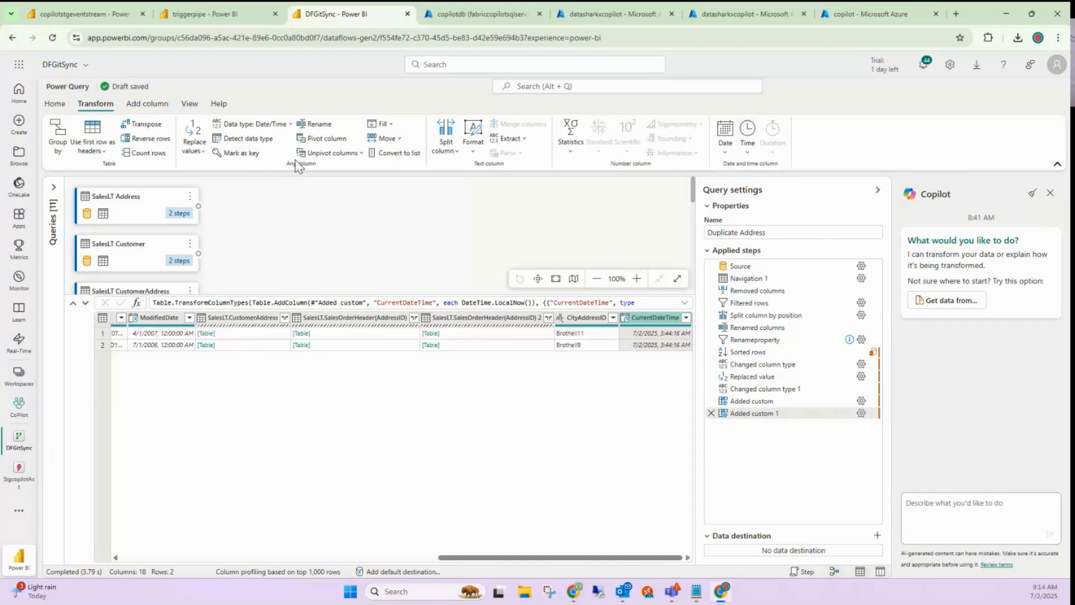
pyautogui.click(55, 105)
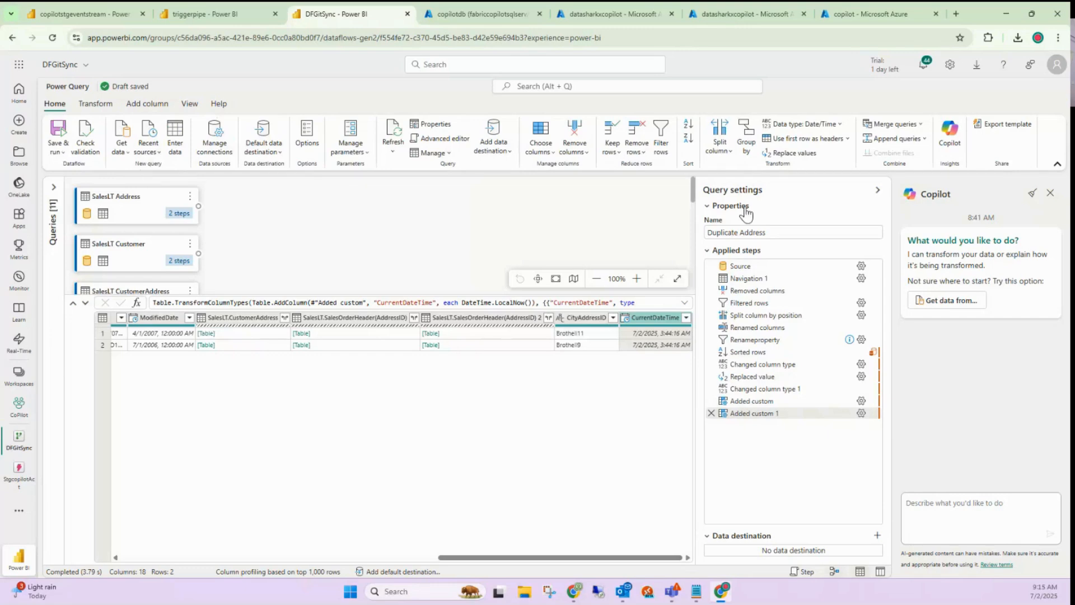
# Start adding a data destination to the Duplicate Address query and browse the new destinations by File, Azure, Microsoft Fabric and All
pyautogui.moveTo(740, 273)
pyautogui.moveTo(752, 319)
pyautogui.click(878, 538)
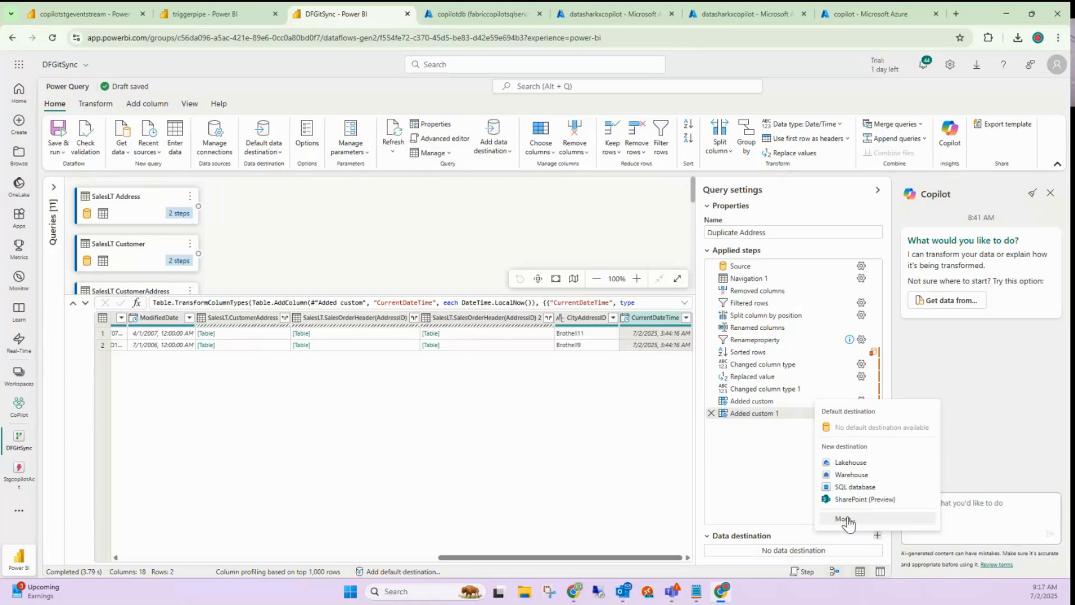
pyautogui.click(846, 519)
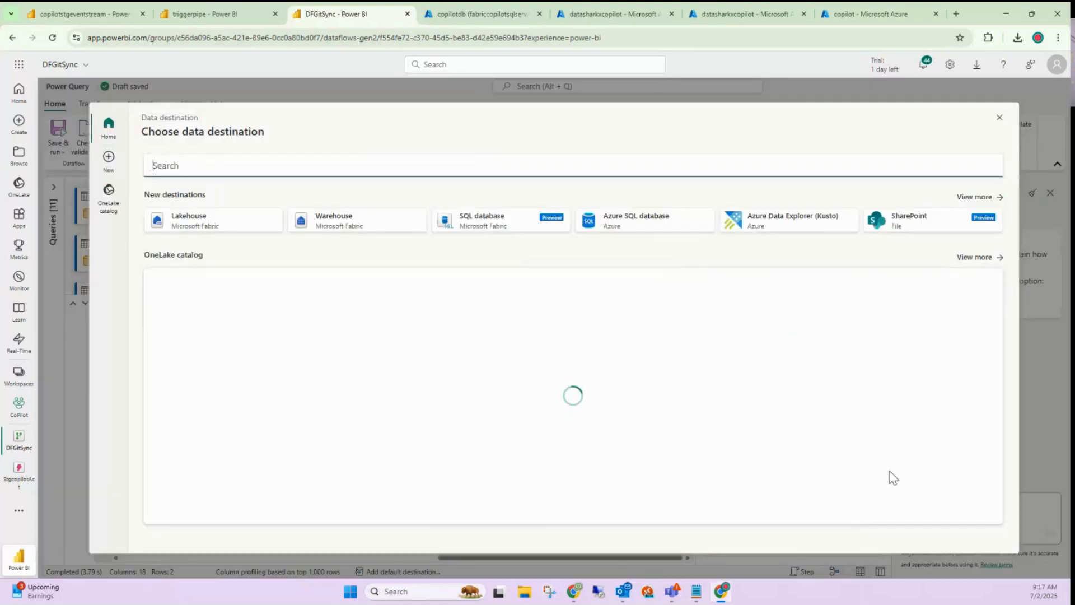
pyautogui.click(985, 198)
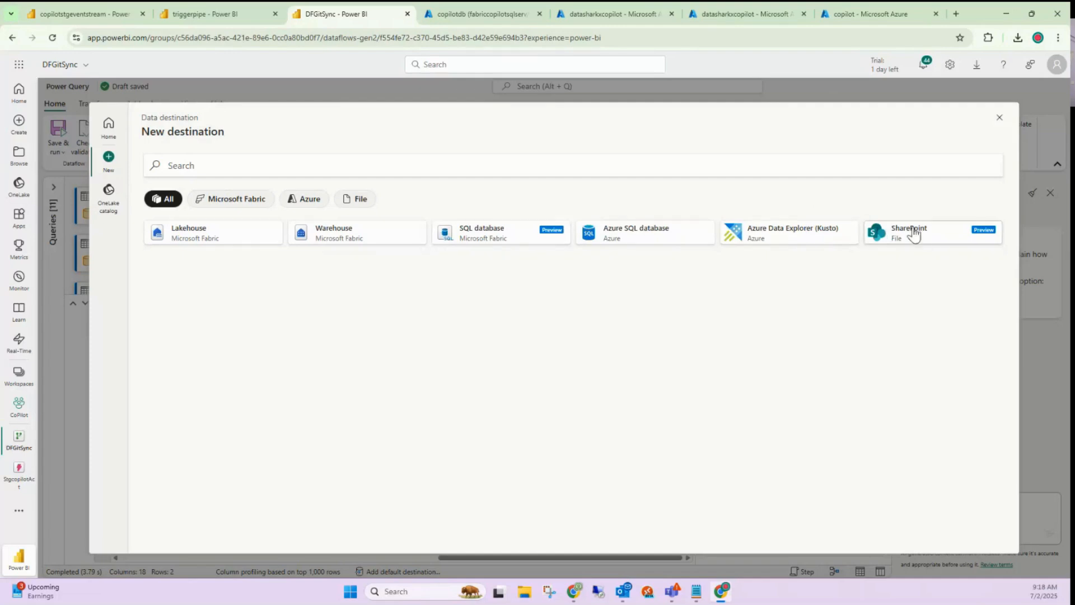
pyautogui.click(361, 209)
pyautogui.click(304, 202)
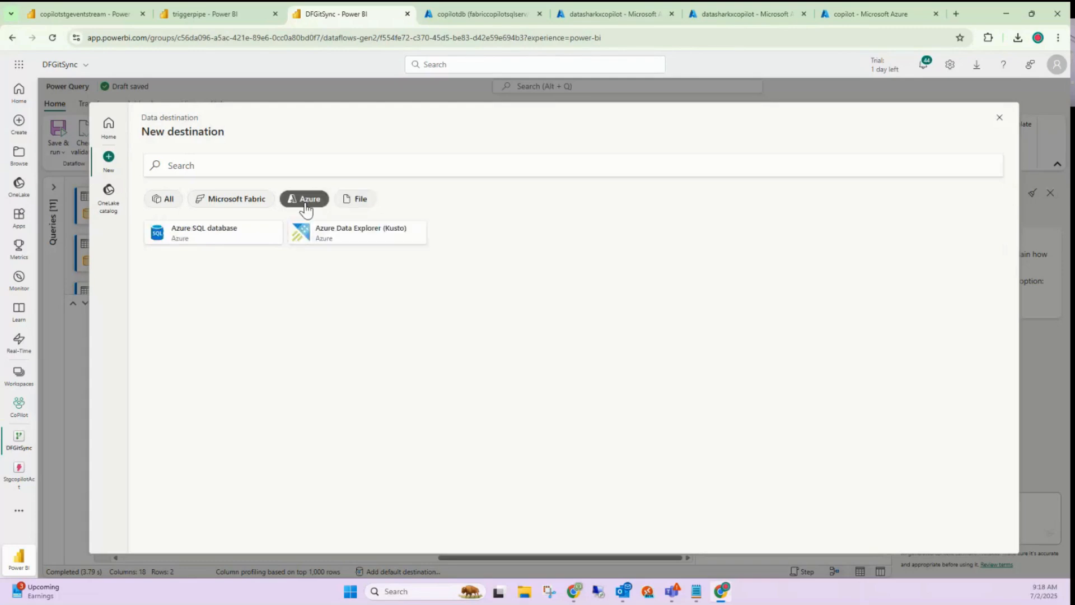
pyautogui.click(233, 198)
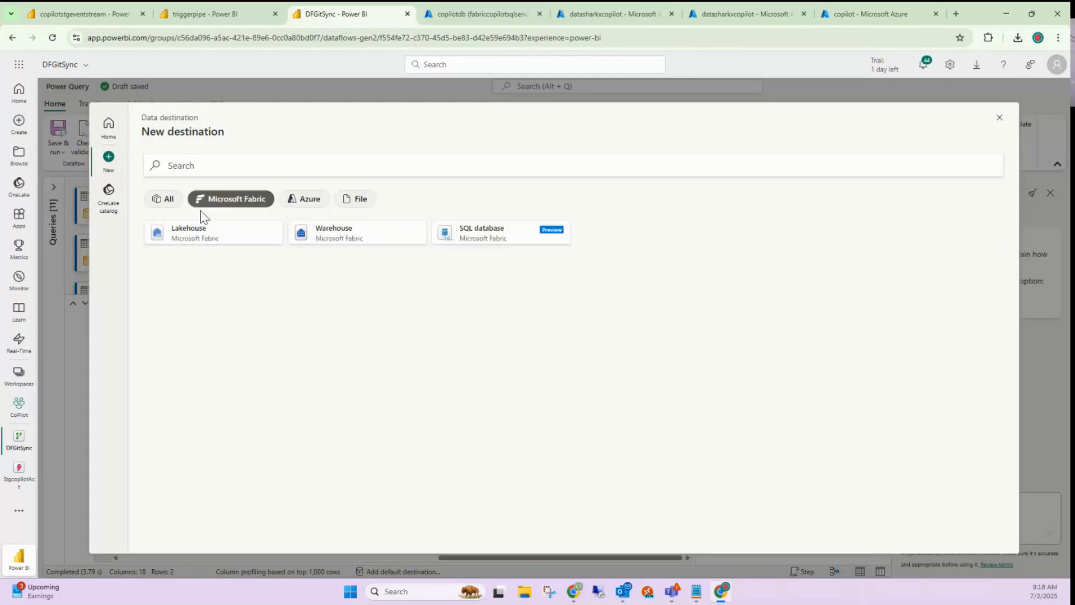
pyautogui.click(166, 208)
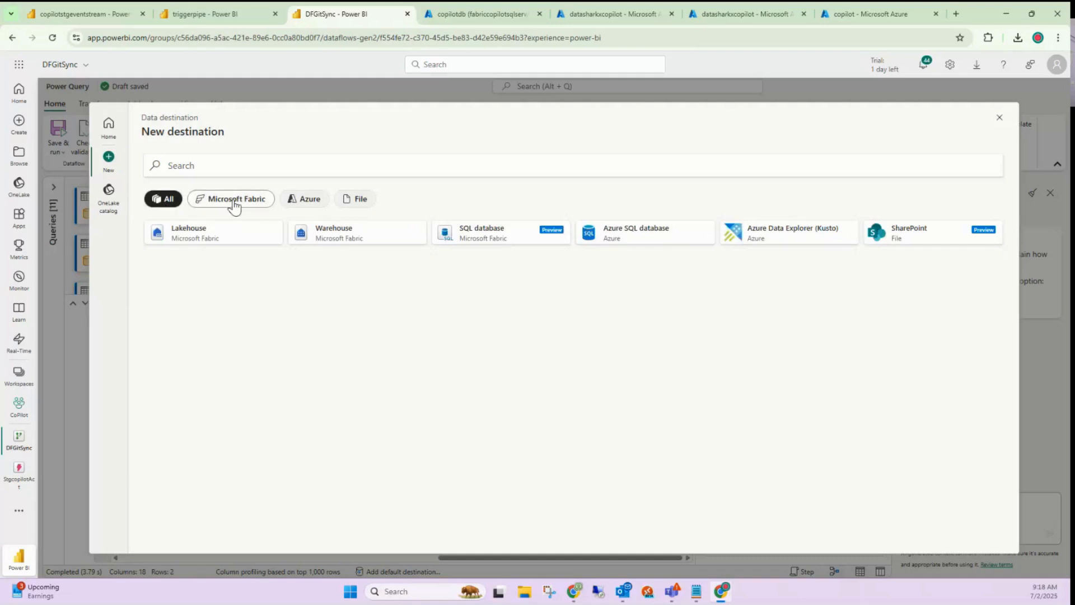
pyautogui.click(213, 242)
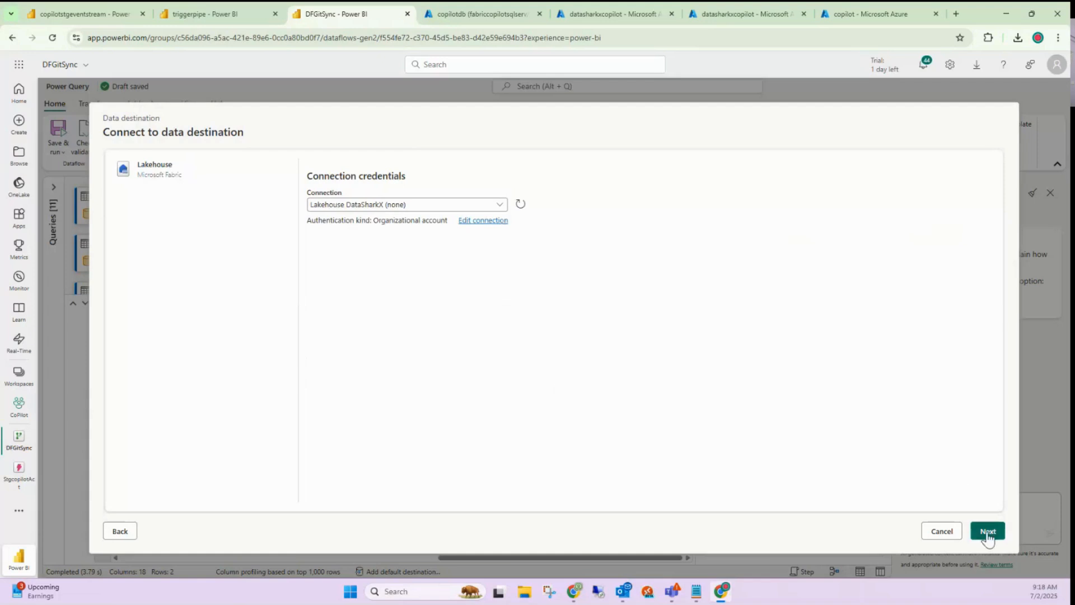
pyautogui.click(989, 535)
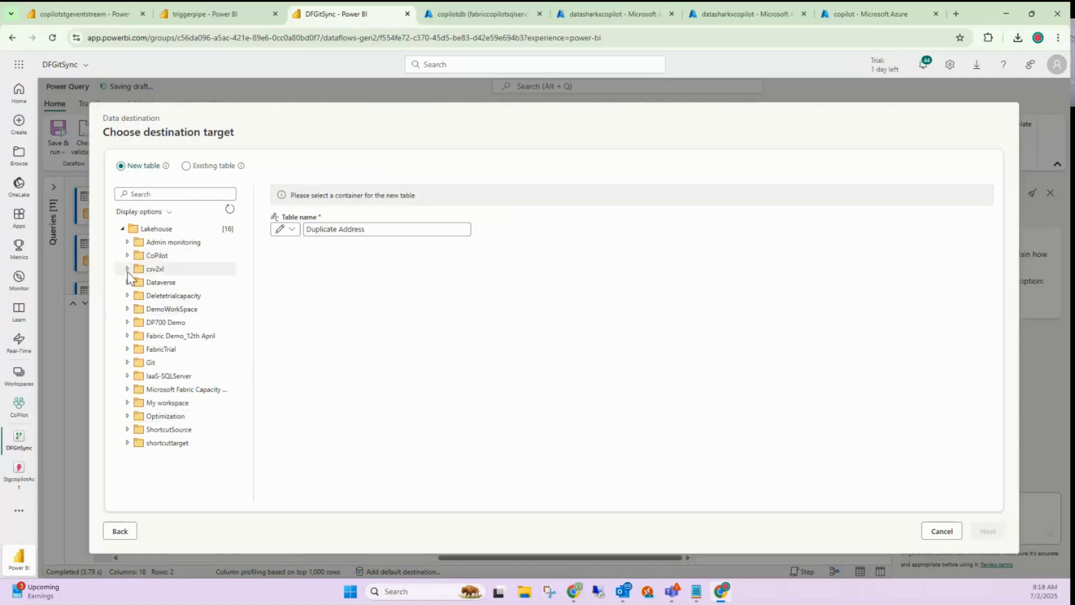
pyautogui.click(127, 270)
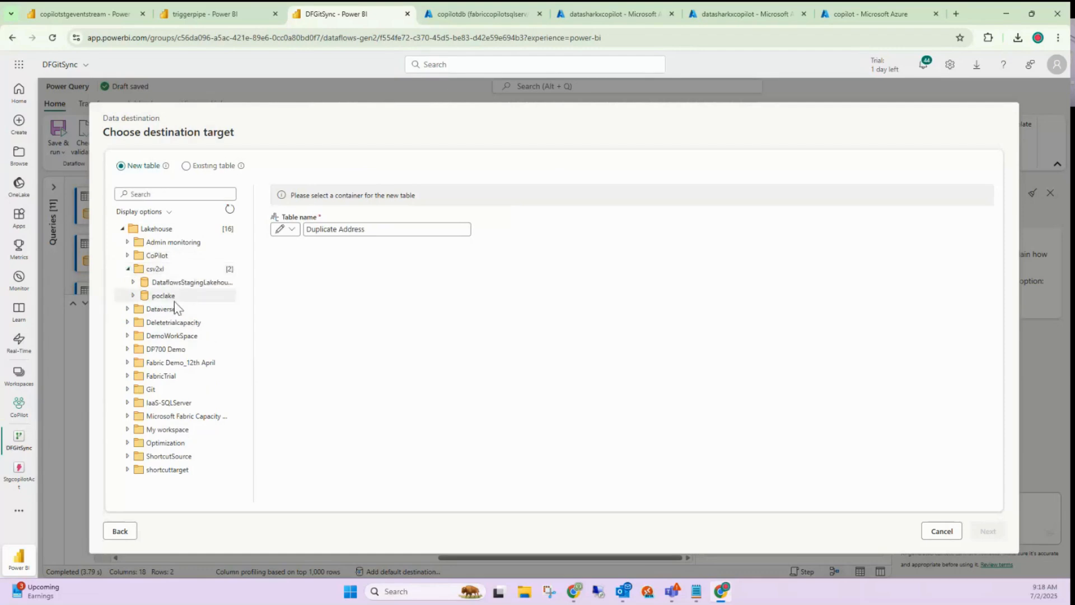
pyautogui.click(163, 297)
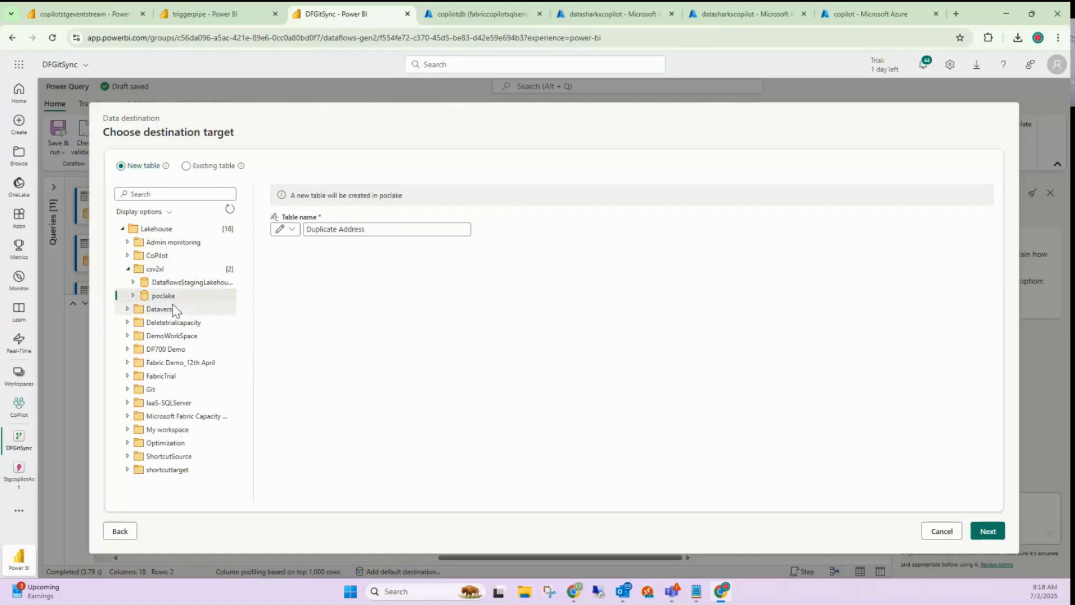
pyautogui.click(295, 232)
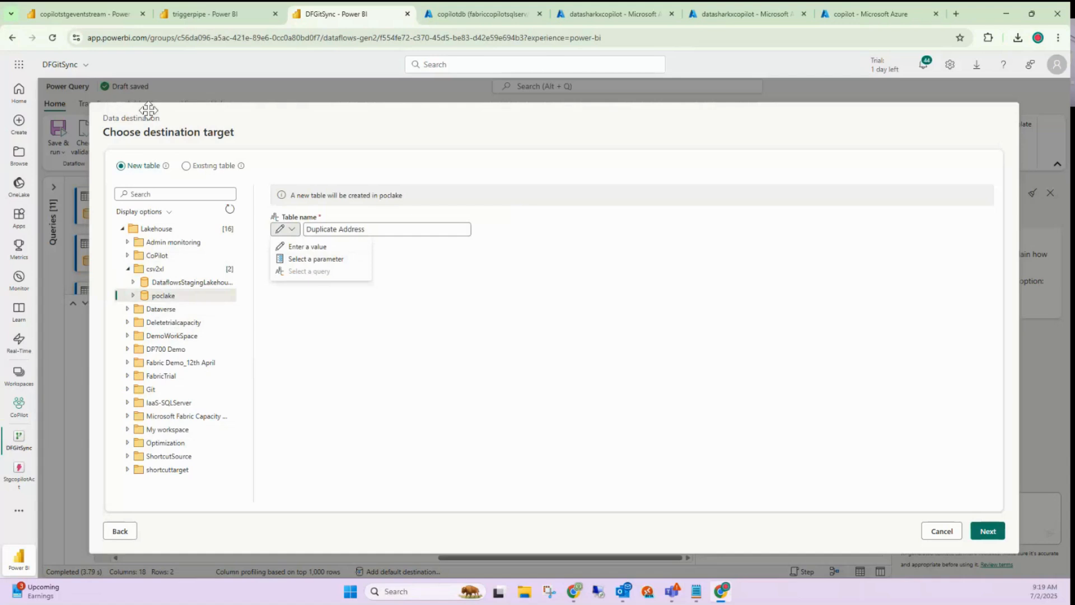
pyautogui.click(947, 532)
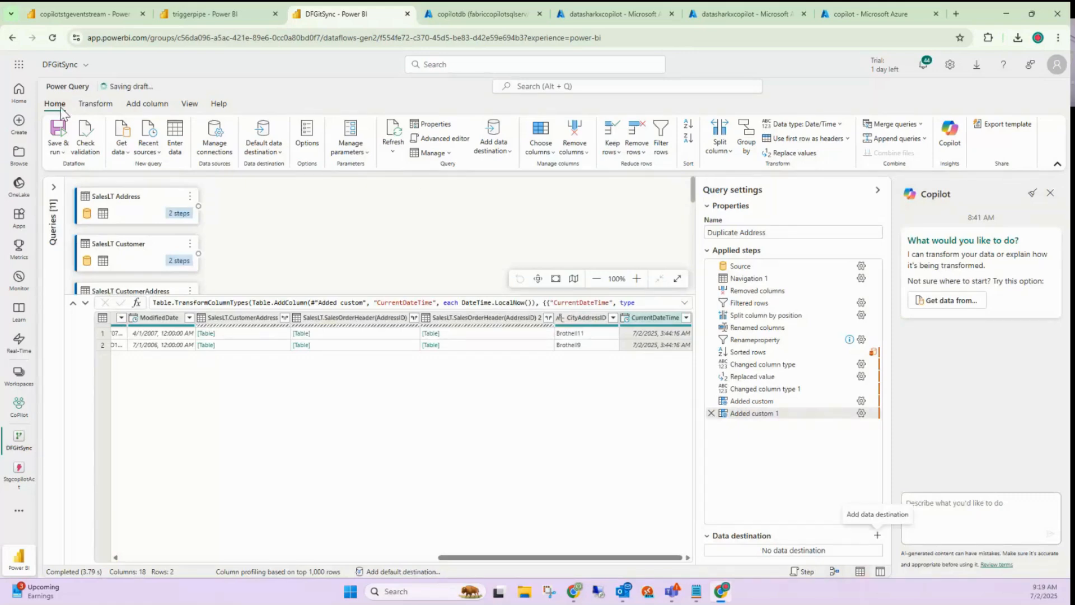
# Create a new query parameter named TableName
pyautogui.click(364, 153)
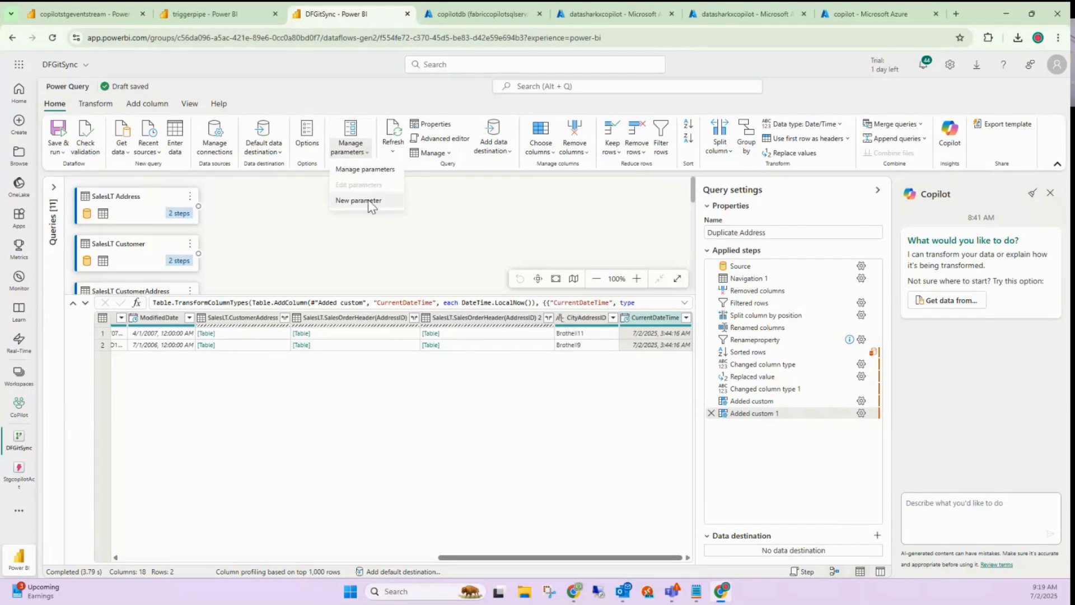
pyautogui.click(359, 200)
pyautogui.doubleClick(525, 192)
pyautogui.write('T')
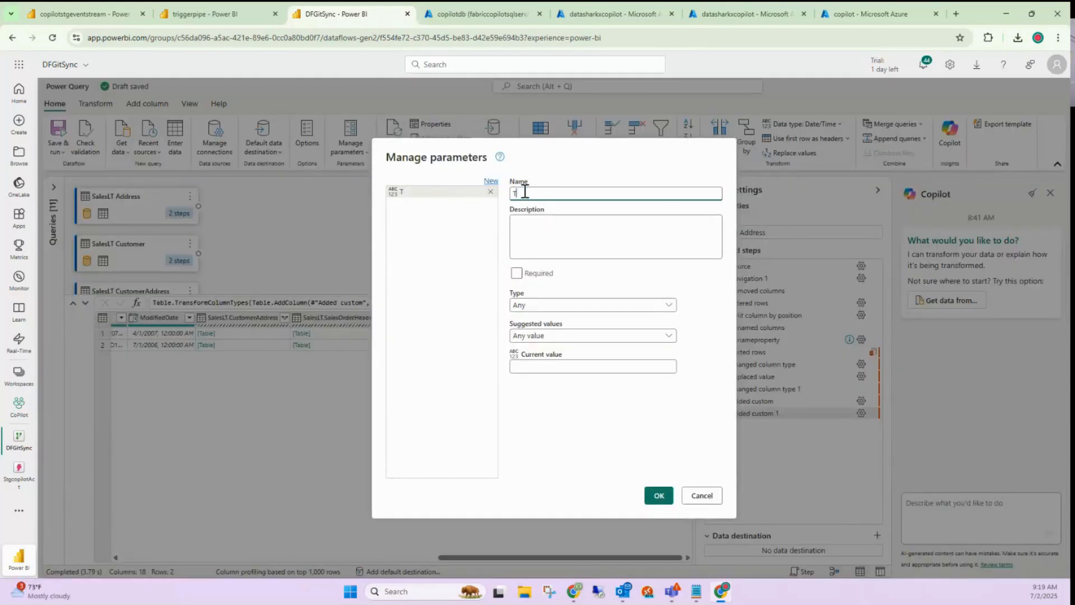
pyautogui.write('ableName')
# Set the parameter's type to Text, keep any value allowed, and save it with Addressdecoded as the current value
pyautogui.click(552, 369)
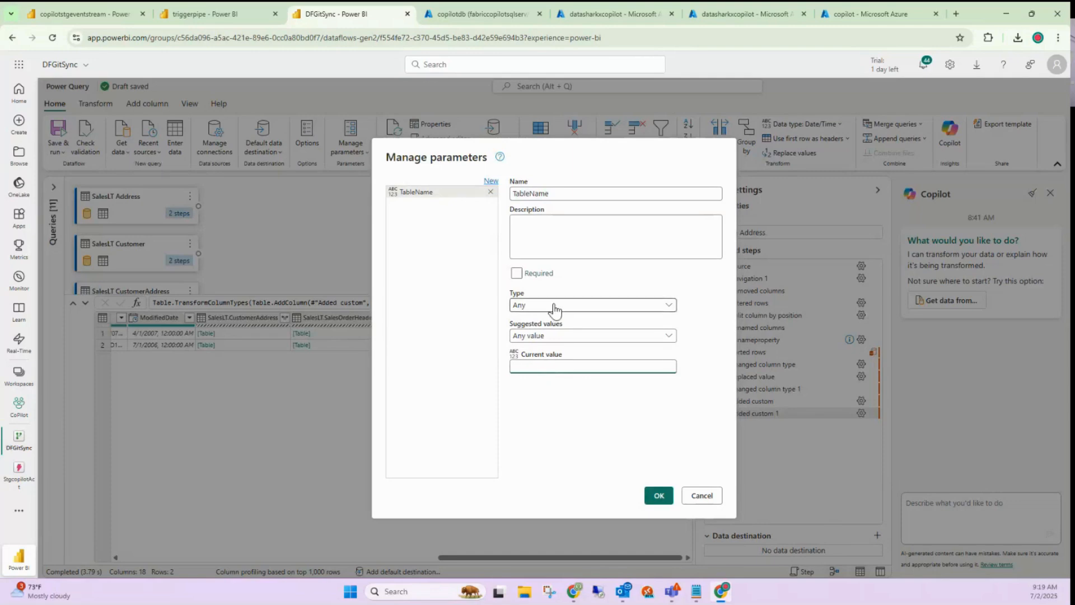
pyautogui.click(516, 273)
pyautogui.click(519, 277)
pyautogui.click(593, 308)
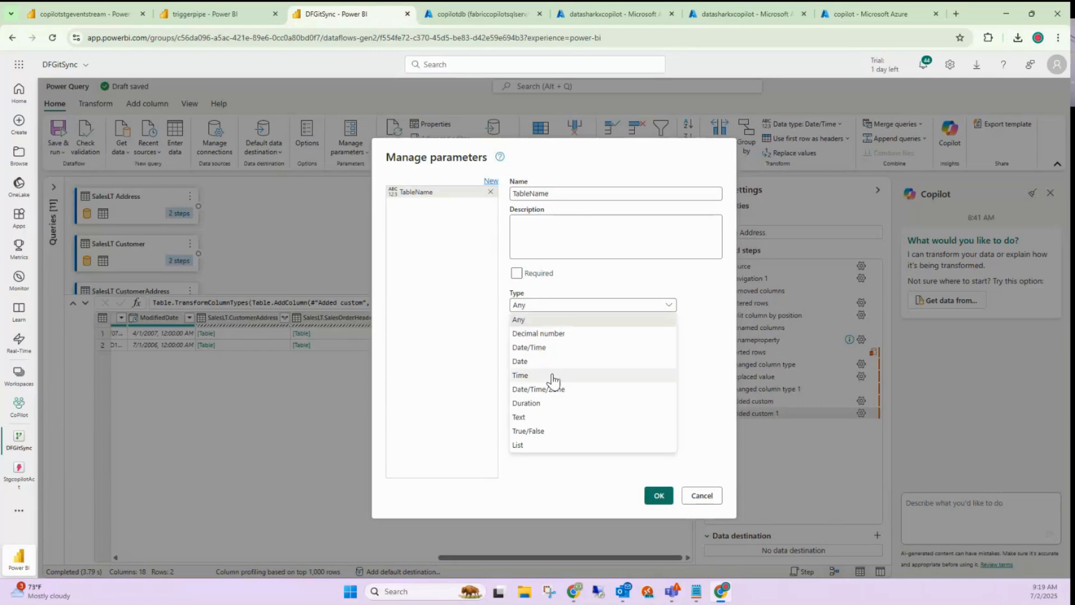
pyautogui.click(541, 417)
pyautogui.click(571, 337)
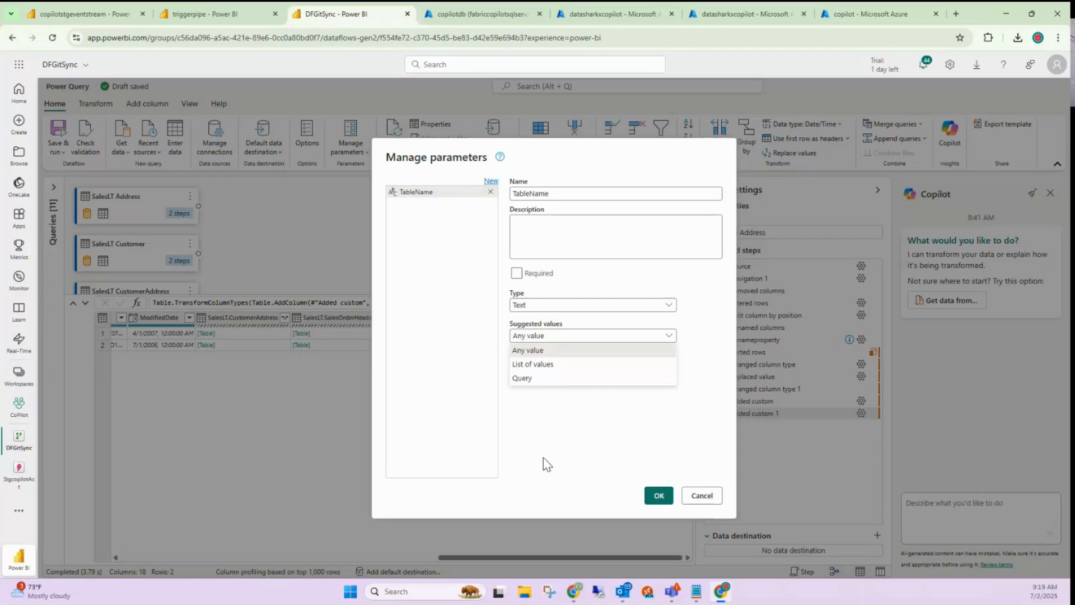
pyautogui.click(526, 454)
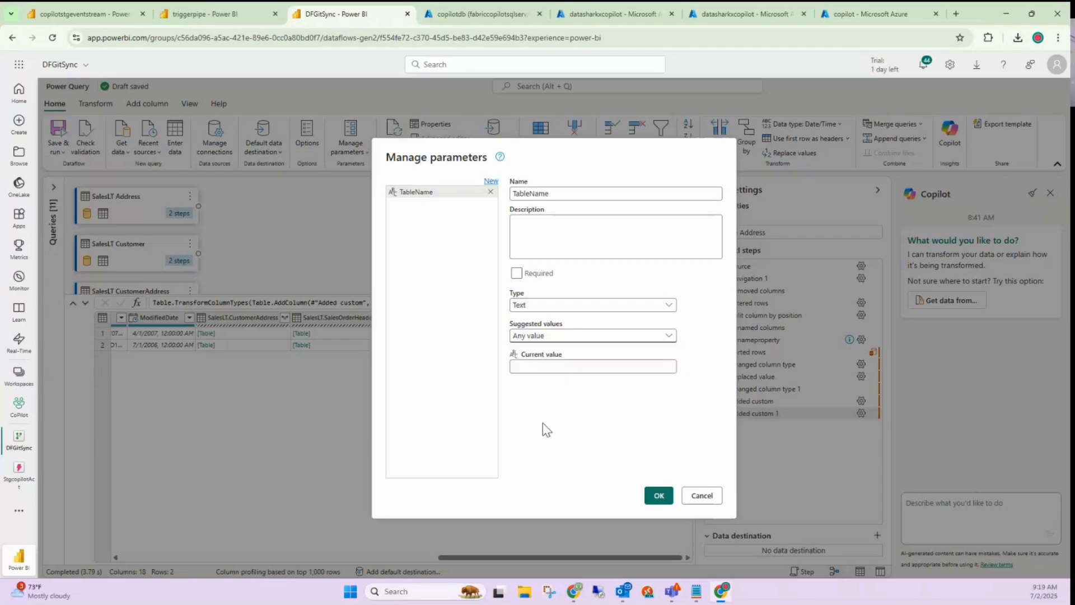
pyautogui.click(535, 368)
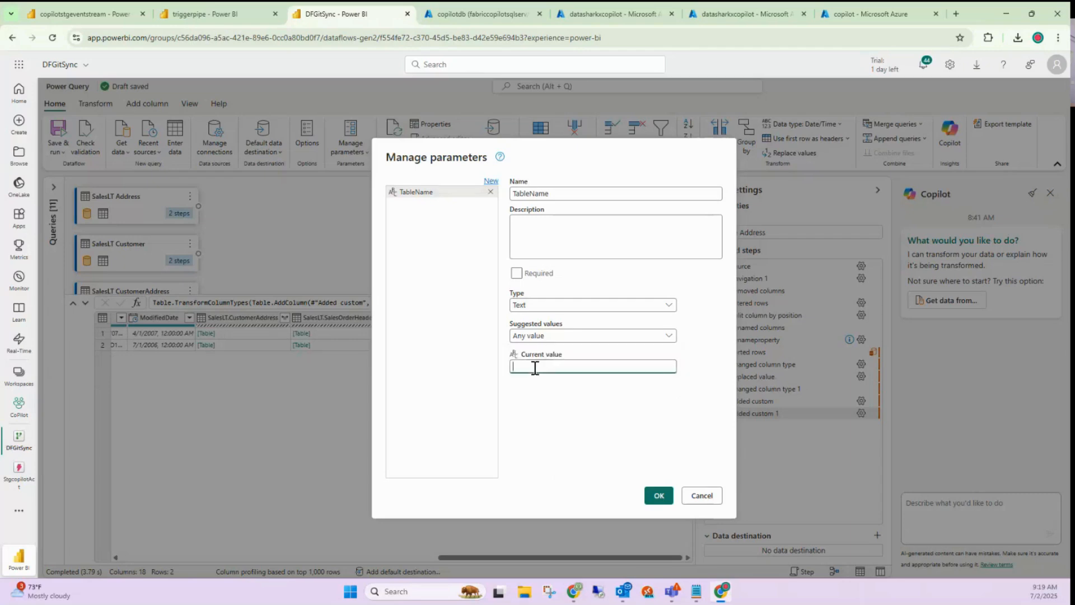
pyautogui.write('Addressdecoded')
pyautogui.click(653, 497)
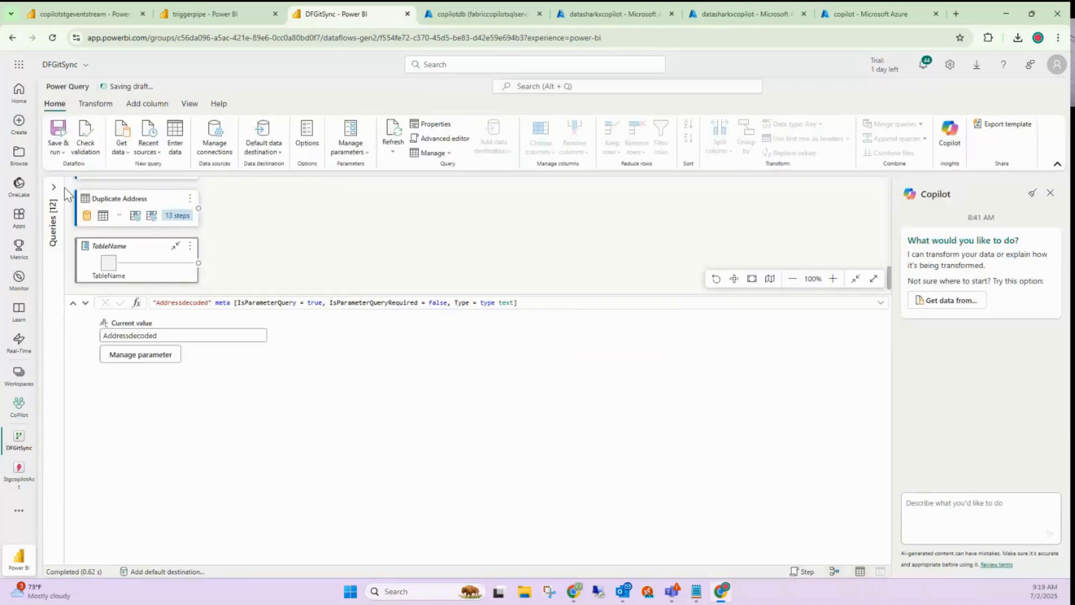
# Add a Lakehouse data destination to the Duplicate Address query, targeting a new table in poclake under the csv2xl workspace
pyautogui.click(54, 188)
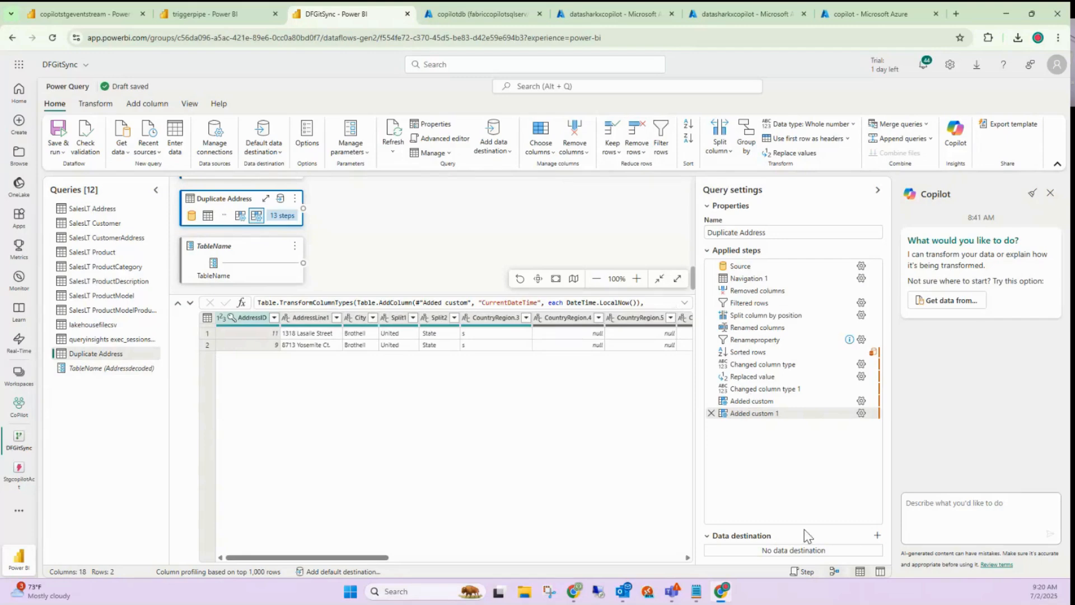
pyautogui.click(878, 535)
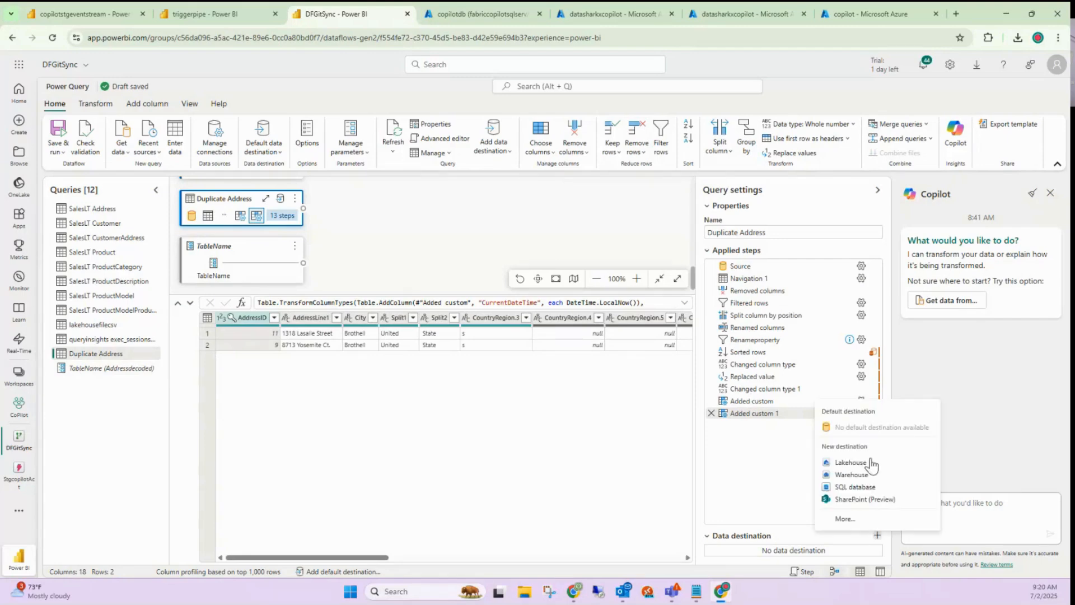
pyautogui.click(866, 466)
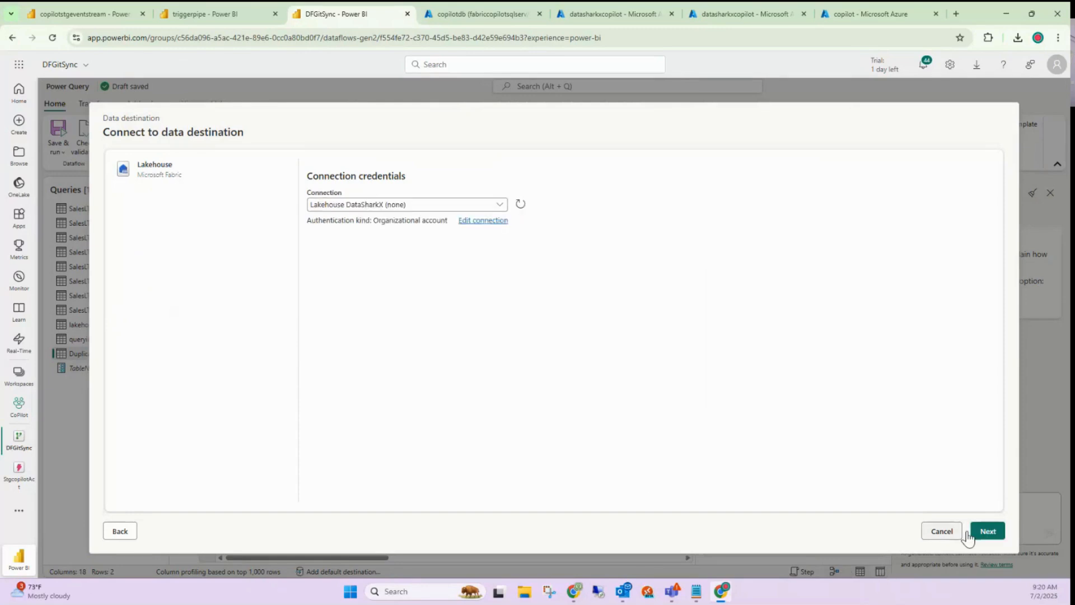
pyautogui.click(986, 531)
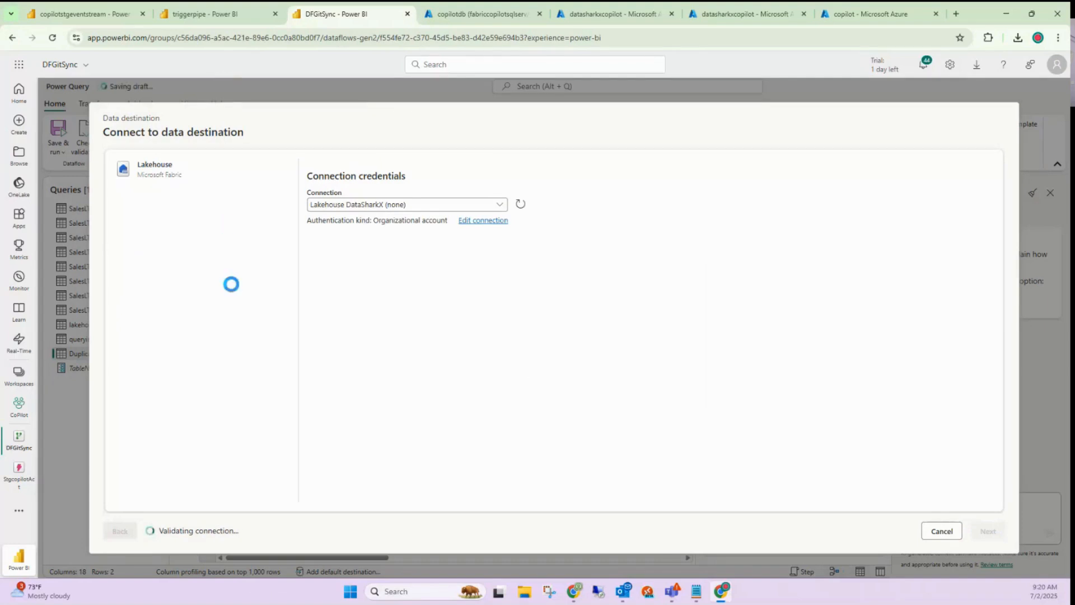
pyautogui.click(152, 270)
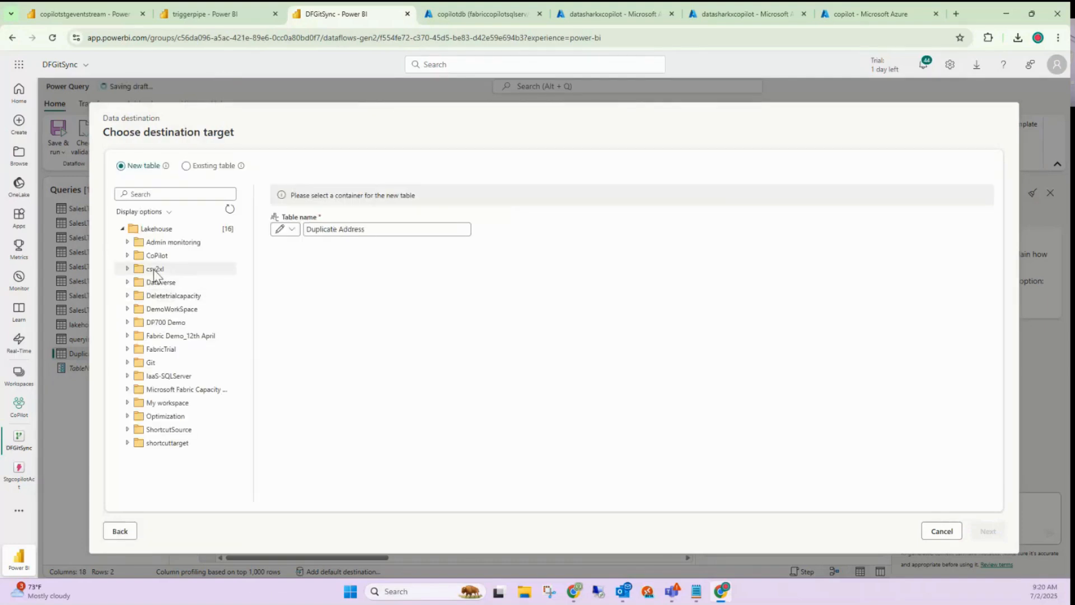
pyautogui.click(129, 270)
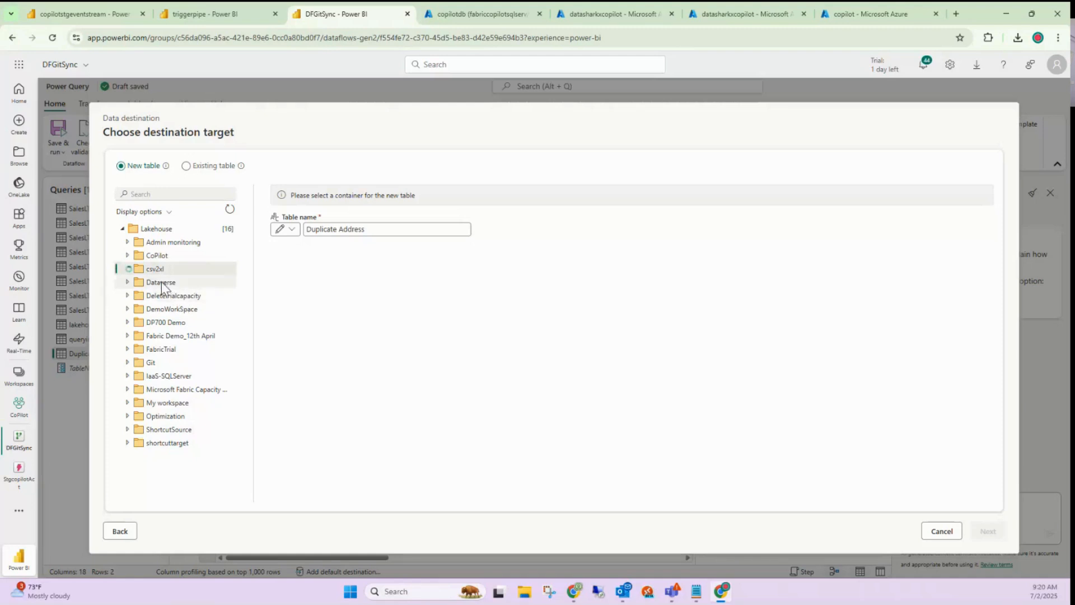
pyautogui.click(171, 297)
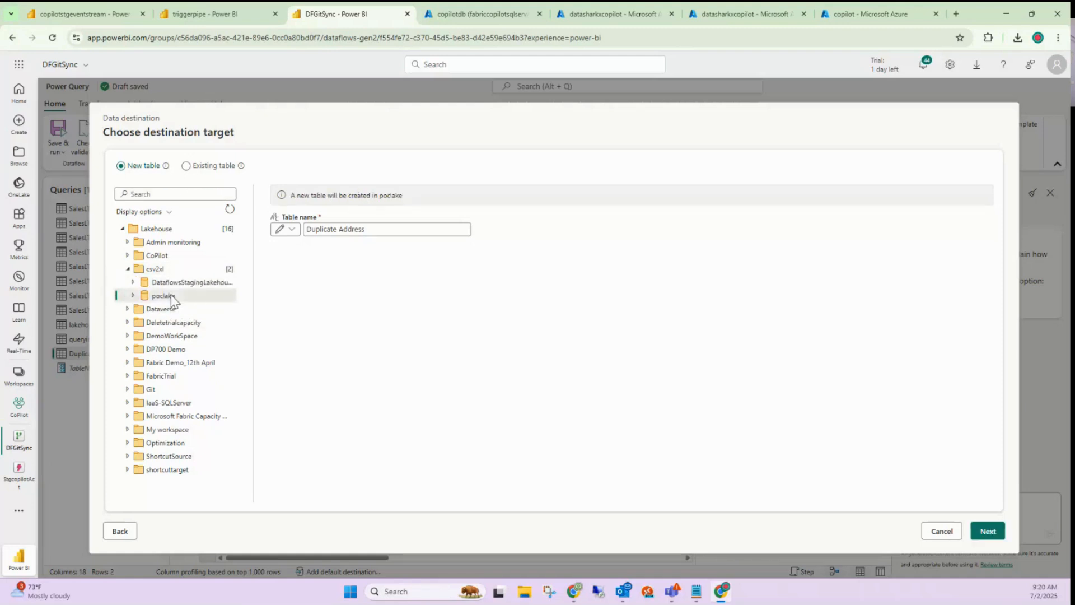
# Take the destination's table name from the TableName parameter and continue to the destination settings
pyautogui.click(291, 229)
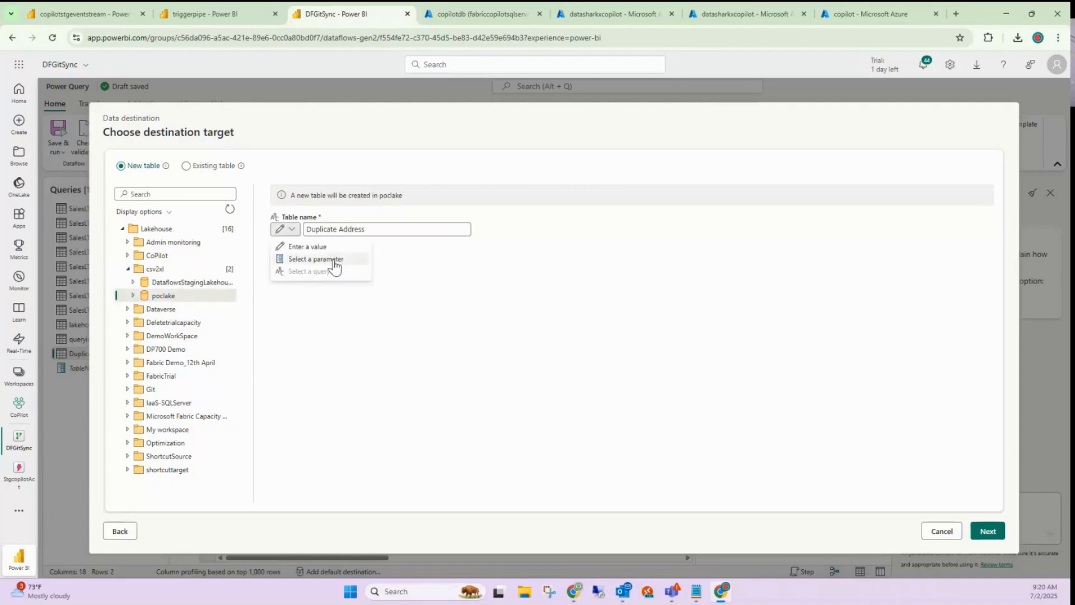
pyautogui.click(331, 260)
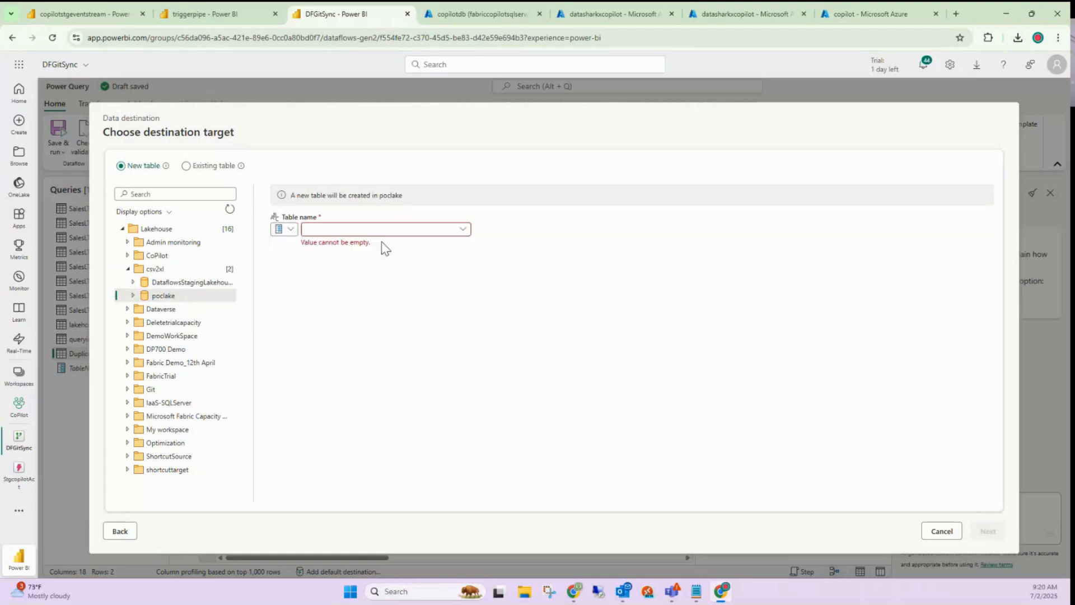
pyautogui.click(449, 232)
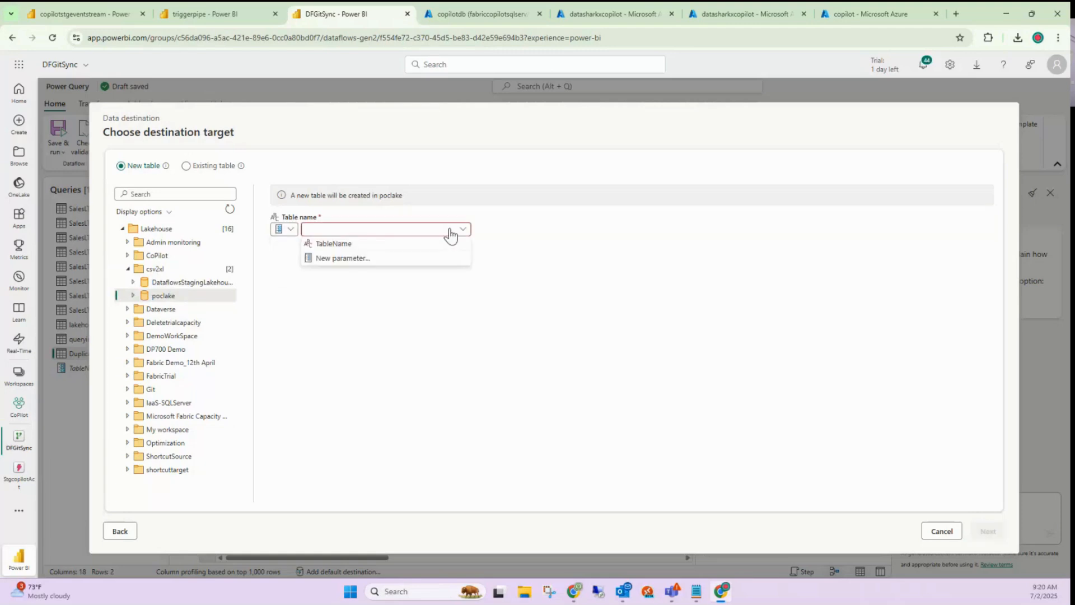
pyautogui.click(336, 246)
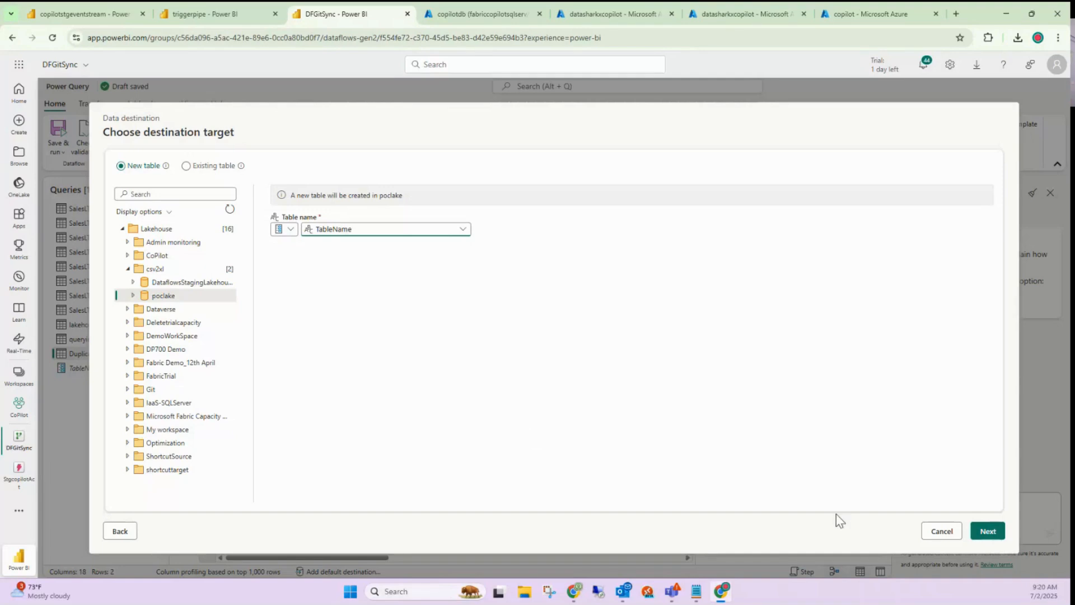
pyautogui.click(992, 536)
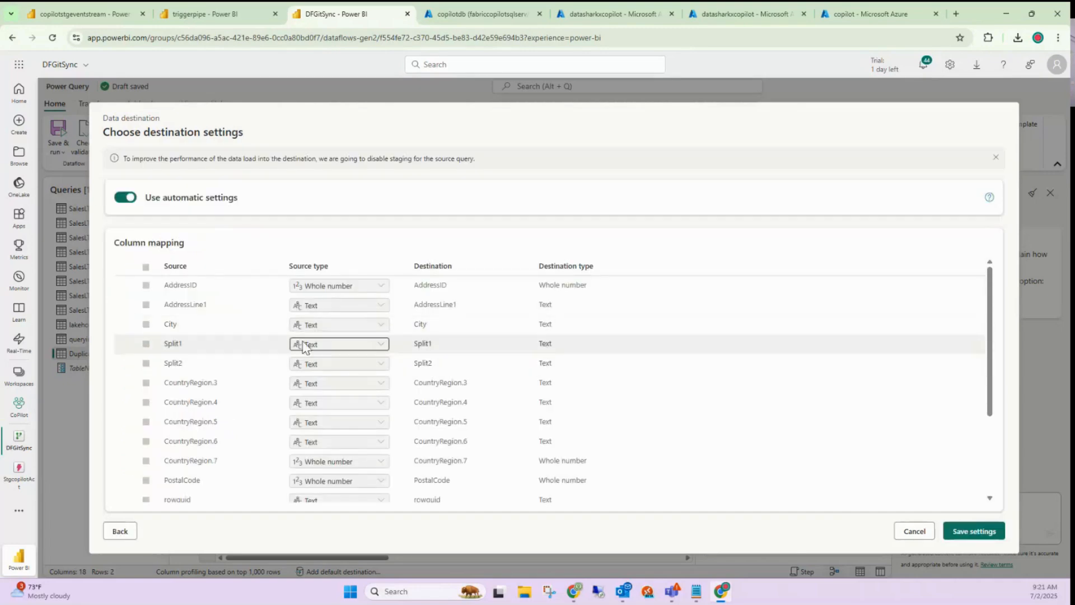
# Review the source-to-destination column mapping and save the destination with automatic settings
pyautogui.scroll(-3, 364, 376)
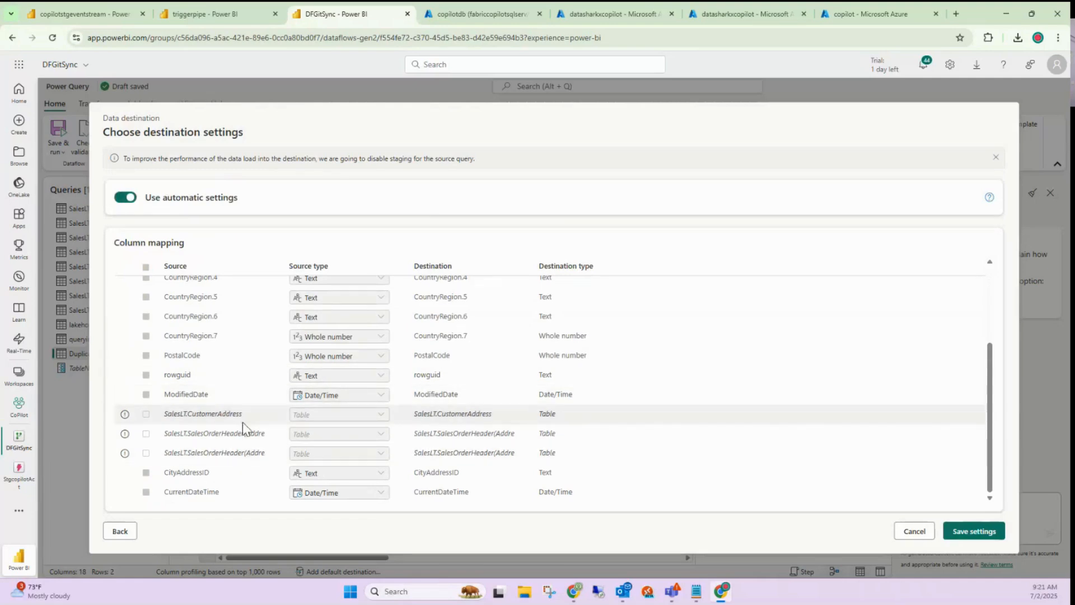
pyautogui.moveTo(126, 417)
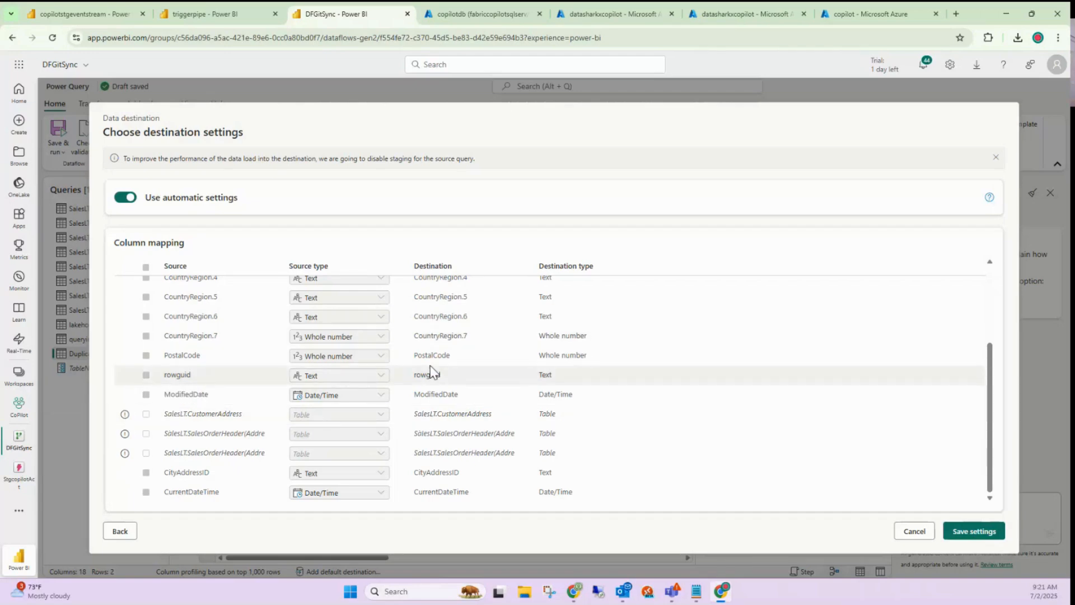
pyautogui.scroll(3, 430, 363)
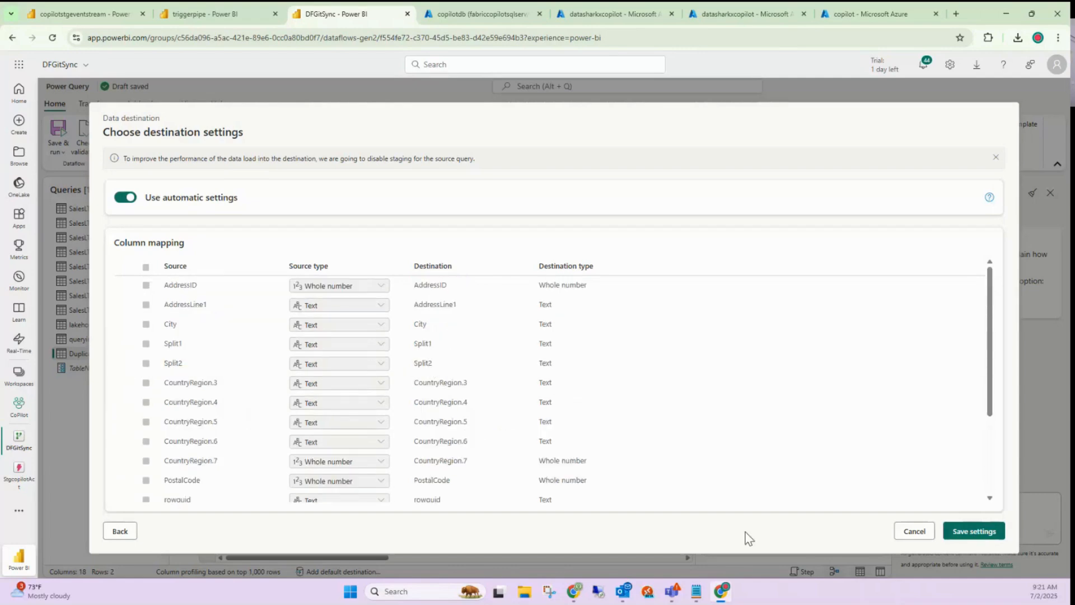
pyautogui.click(972, 534)
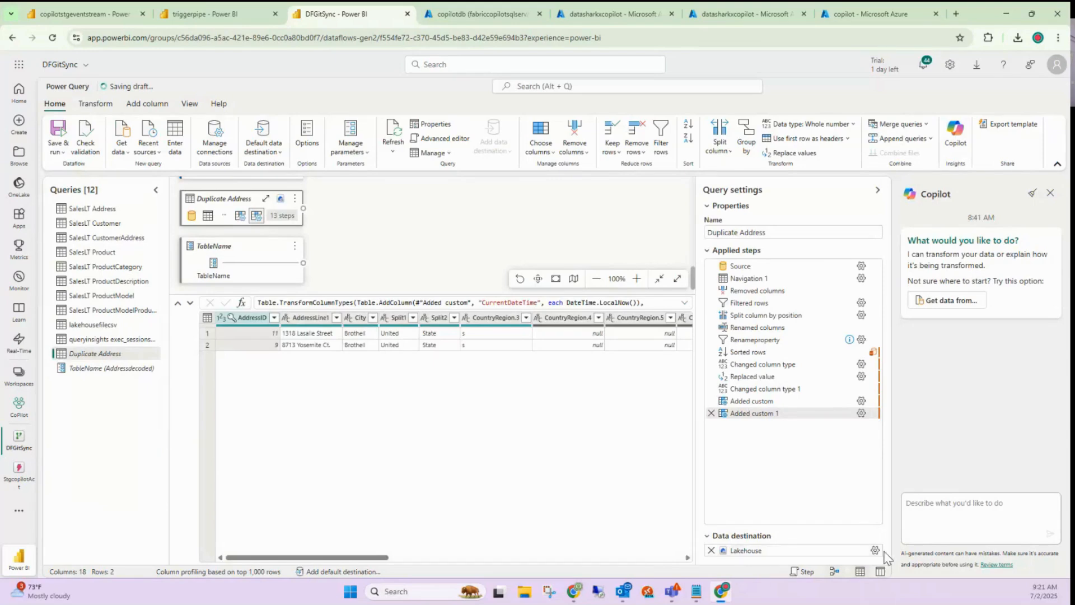
# Check the Lakehouse destination and applied steps of Duplicate Address, and look at the dataflow's save and run options
pyautogui.moveTo(746, 553)
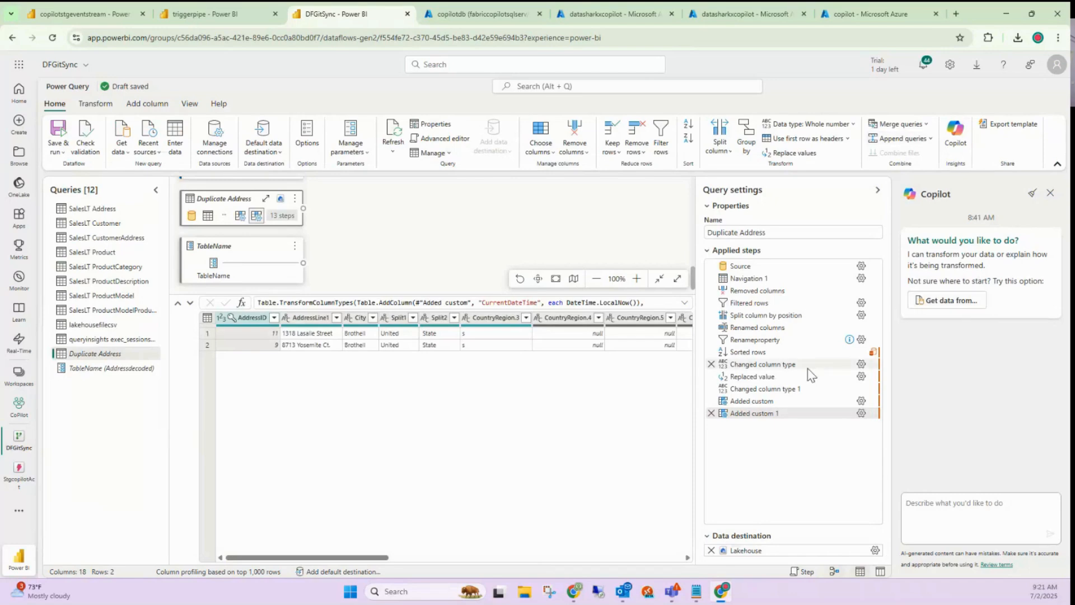
pyautogui.moveTo(752, 369)
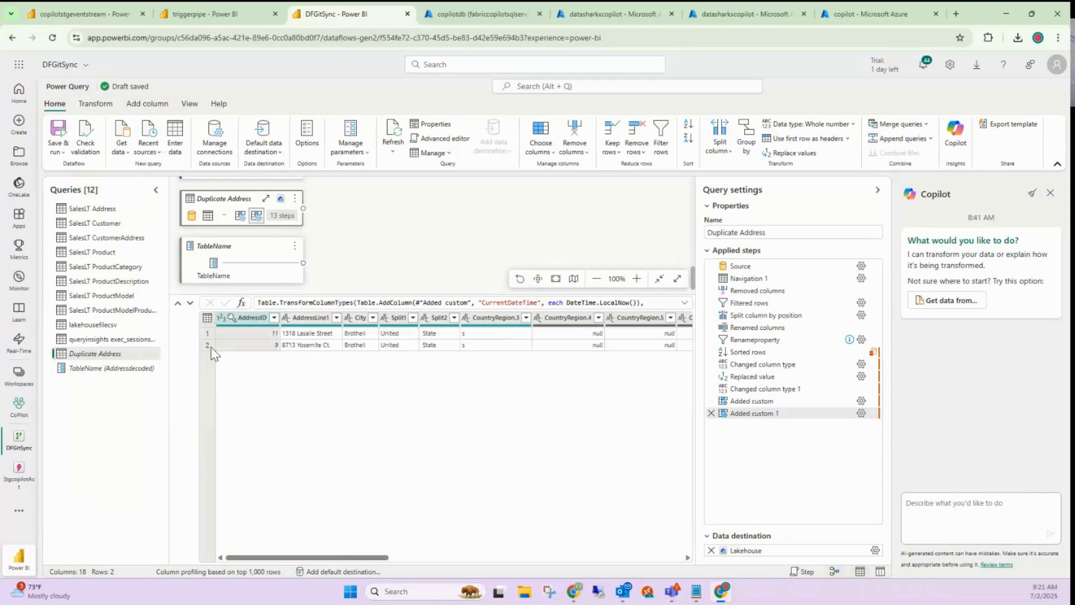
pyautogui.click(60, 153)
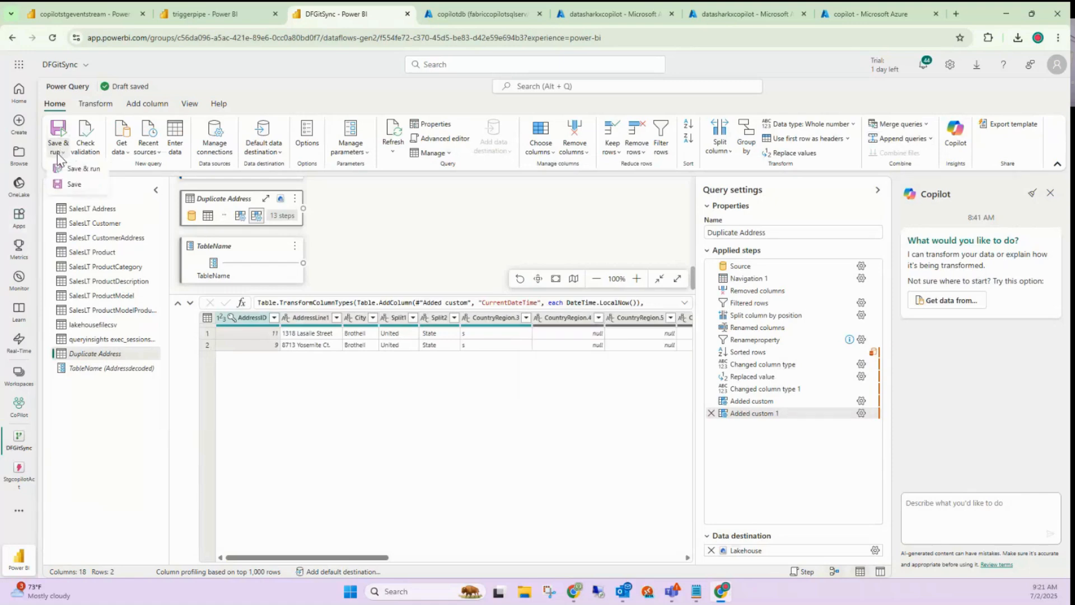
pyautogui.click(78, 177)
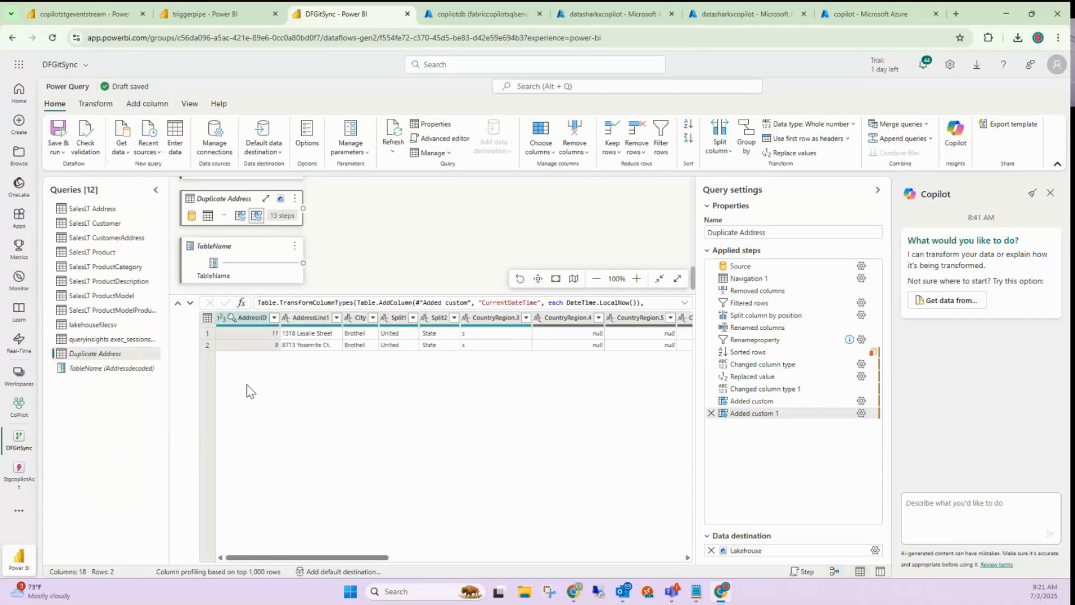
pyautogui.click(60, 155)
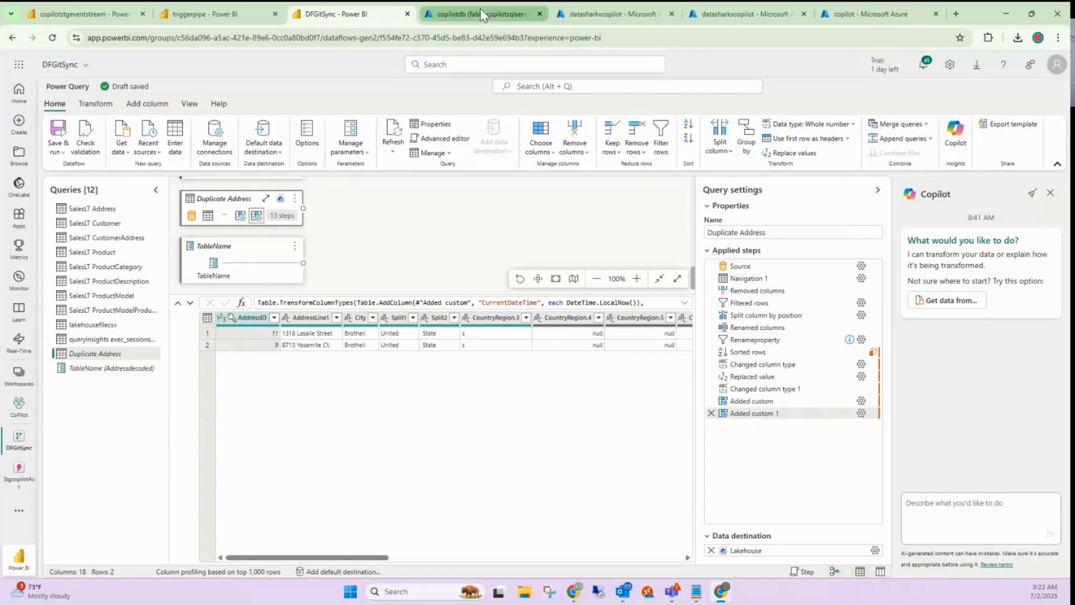
# Open the CoPilot workspace, reload its item list, and sort the items by type
pyautogui.click(18, 419)
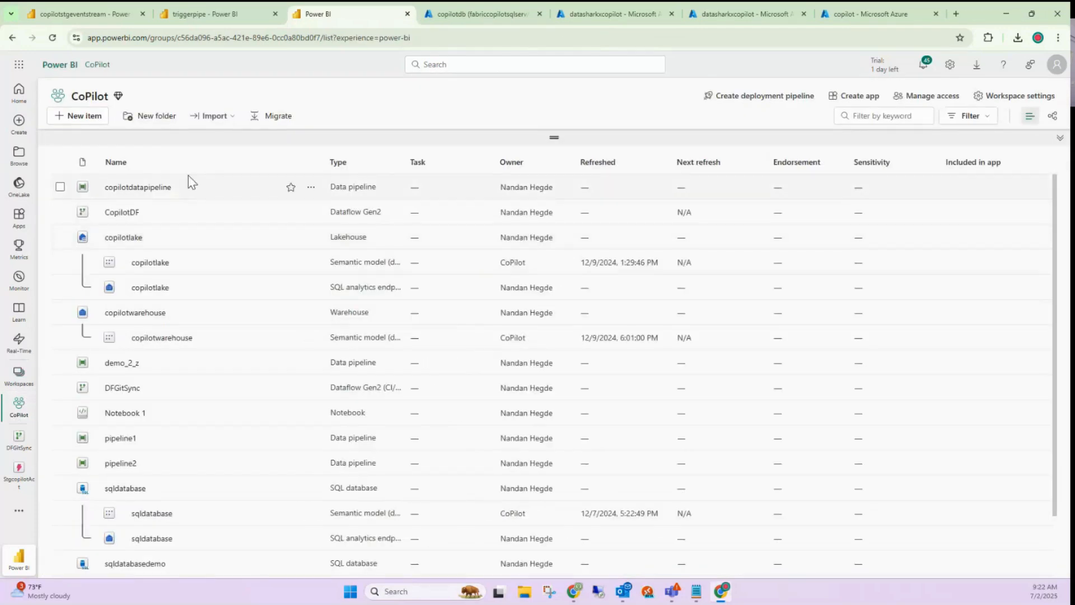
pyautogui.click(53, 38)
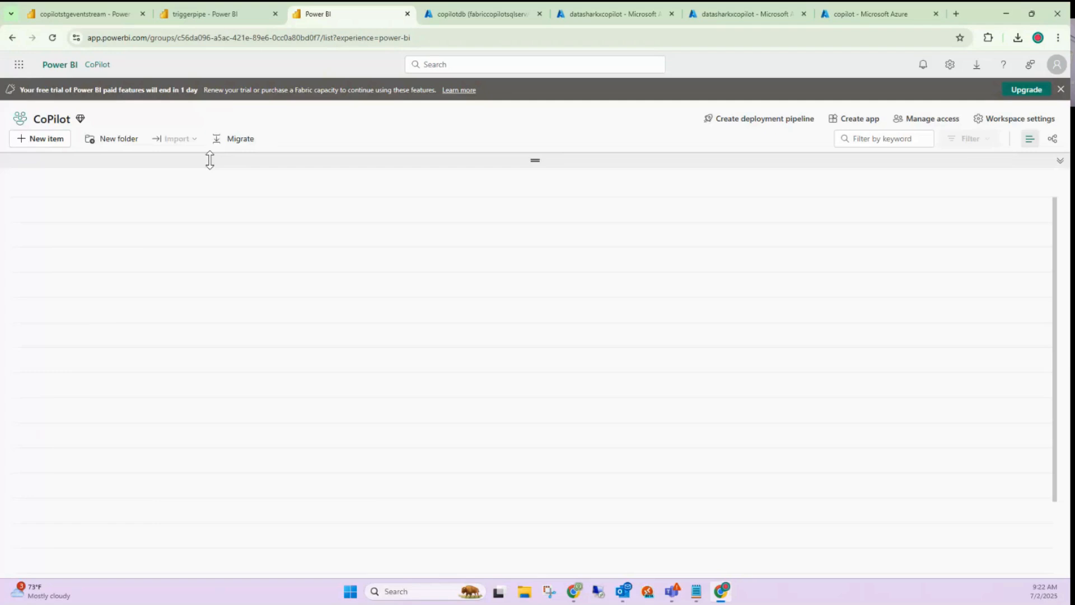
pyautogui.click(343, 187)
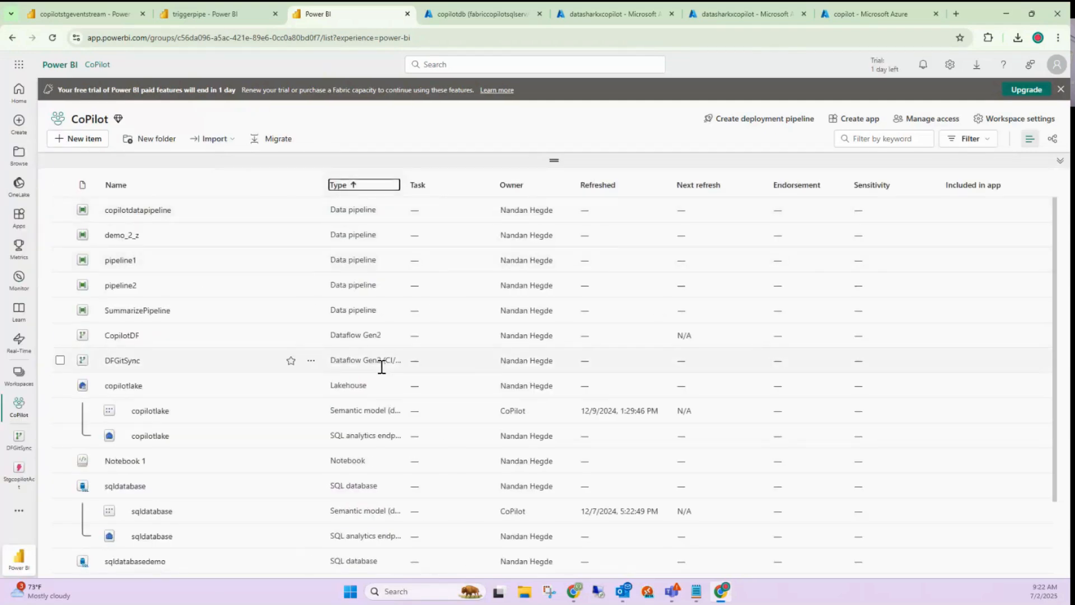
pyautogui.scroll(-2, 388, 382)
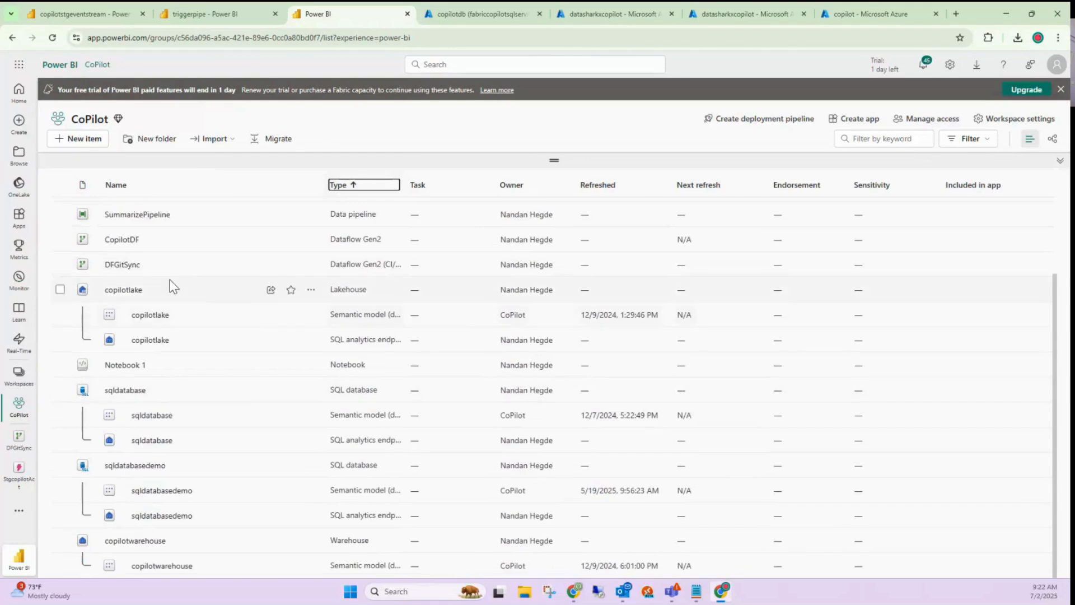
# Look at the general settings of the DFGitSync dataflow and check its recent runs
pyautogui.click(311, 265)
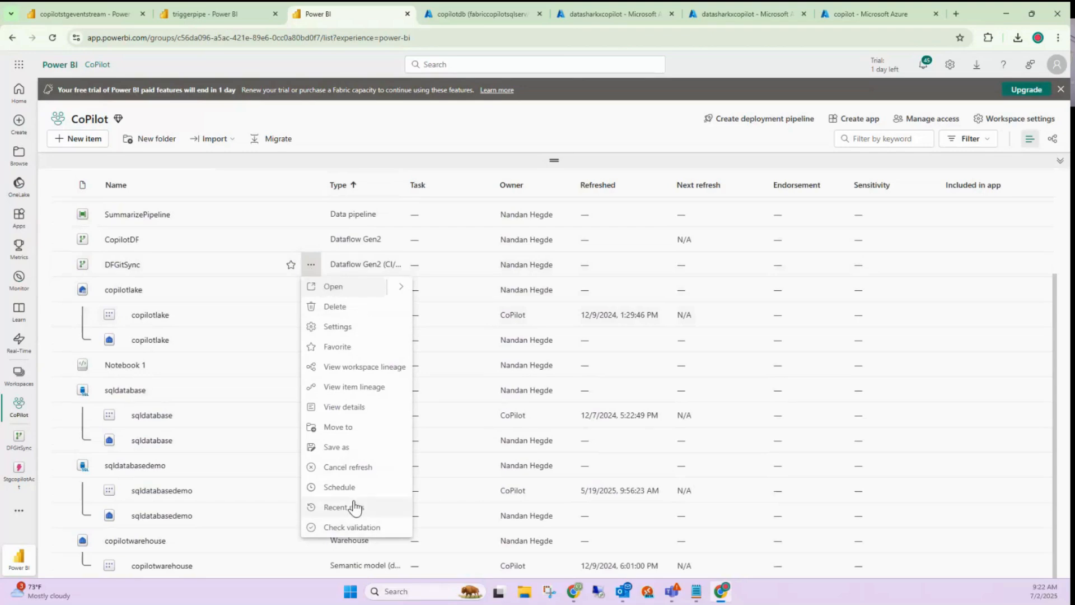
pyautogui.click(336, 327)
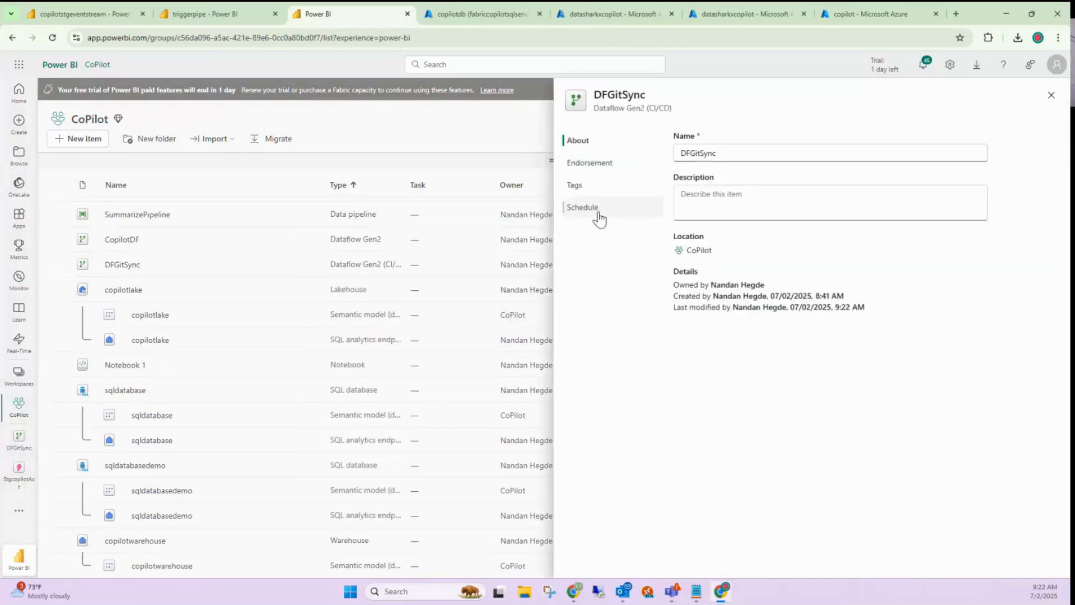
pyautogui.click(1051, 96)
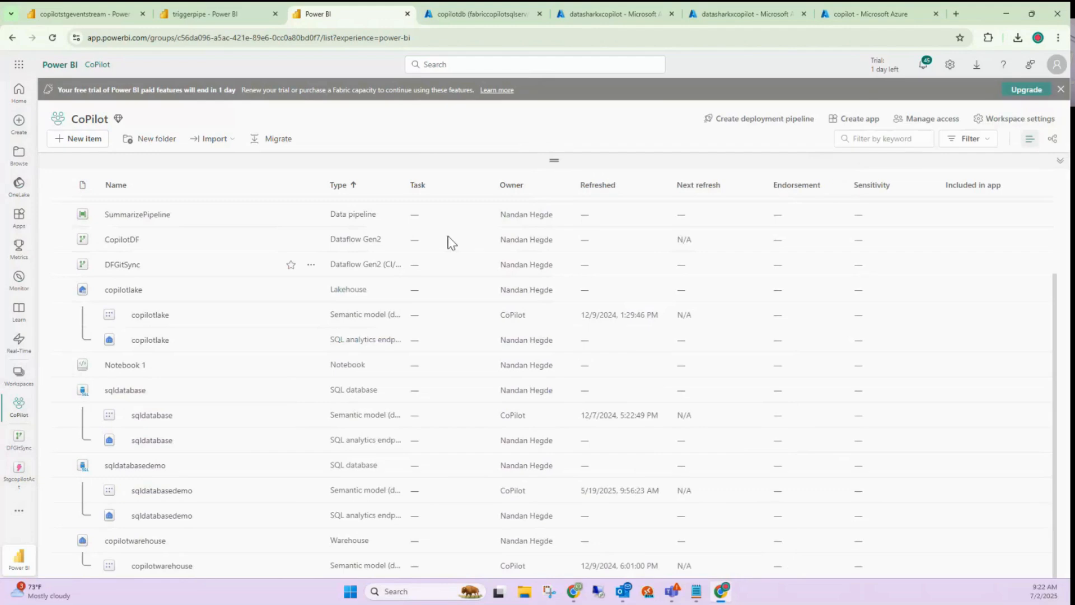
pyautogui.click(311, 265)
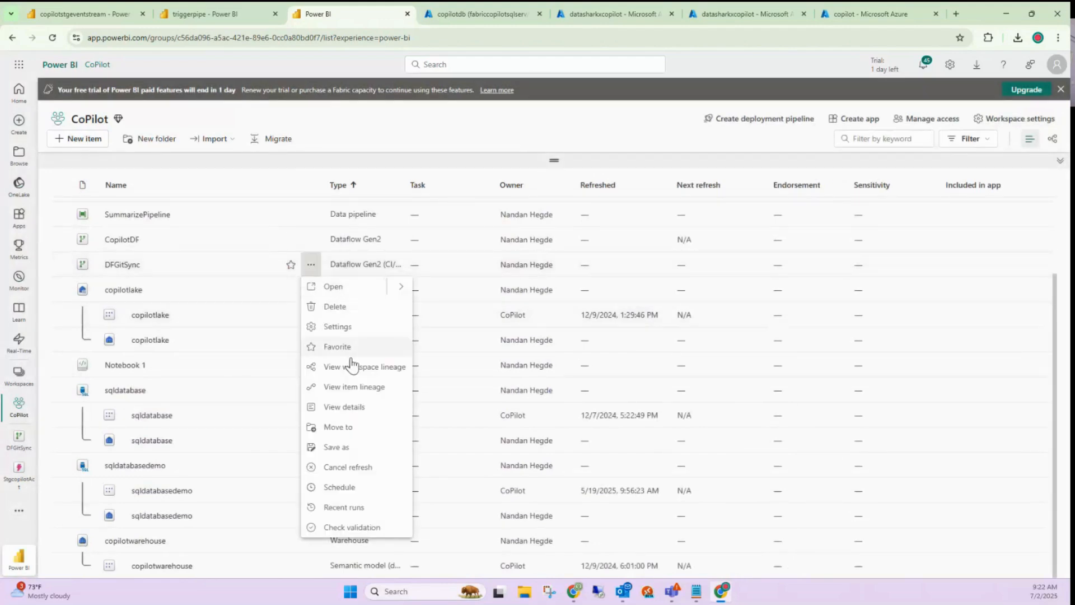
pyautogui.click(345, 507)
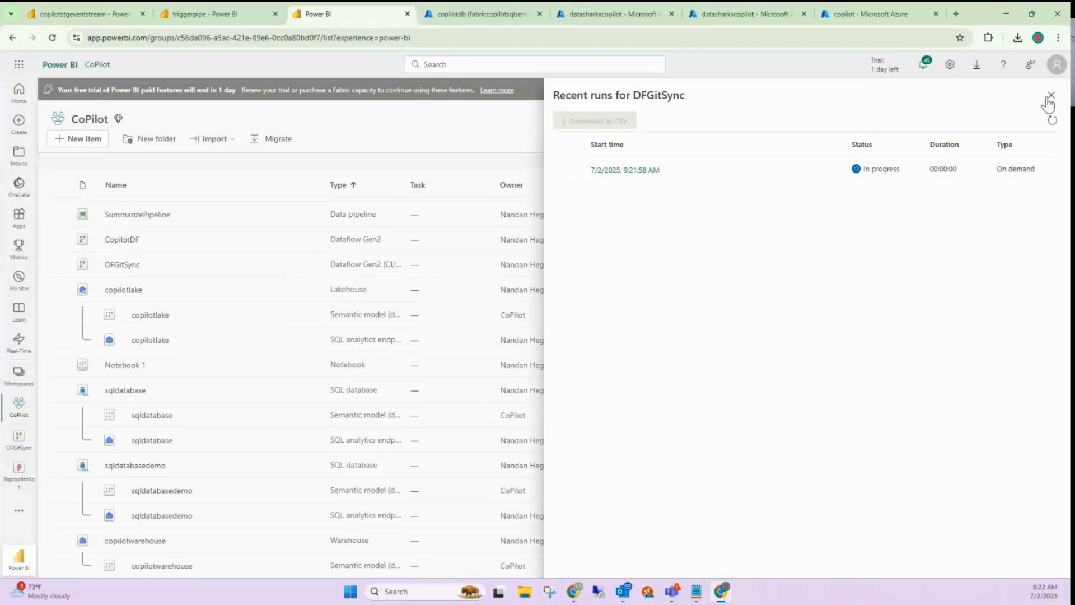
pyautogui.click(1052, 120)
pyautogui.click(1052, 96)
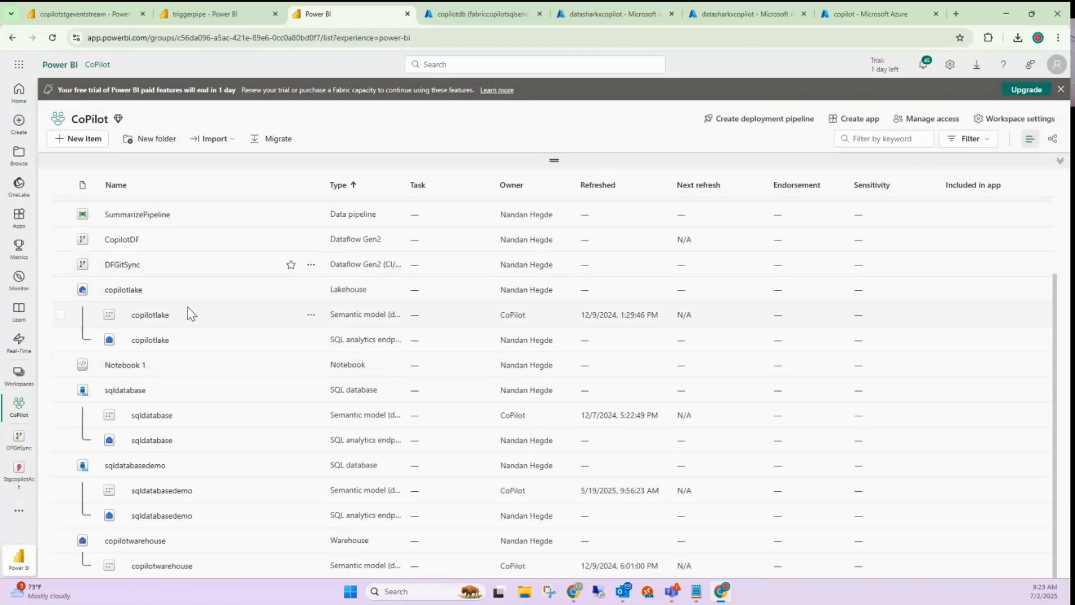
# Examine the scheduled refresh options of the DFGitSync dataflow without changing them
pyautogui.click(311, 264)
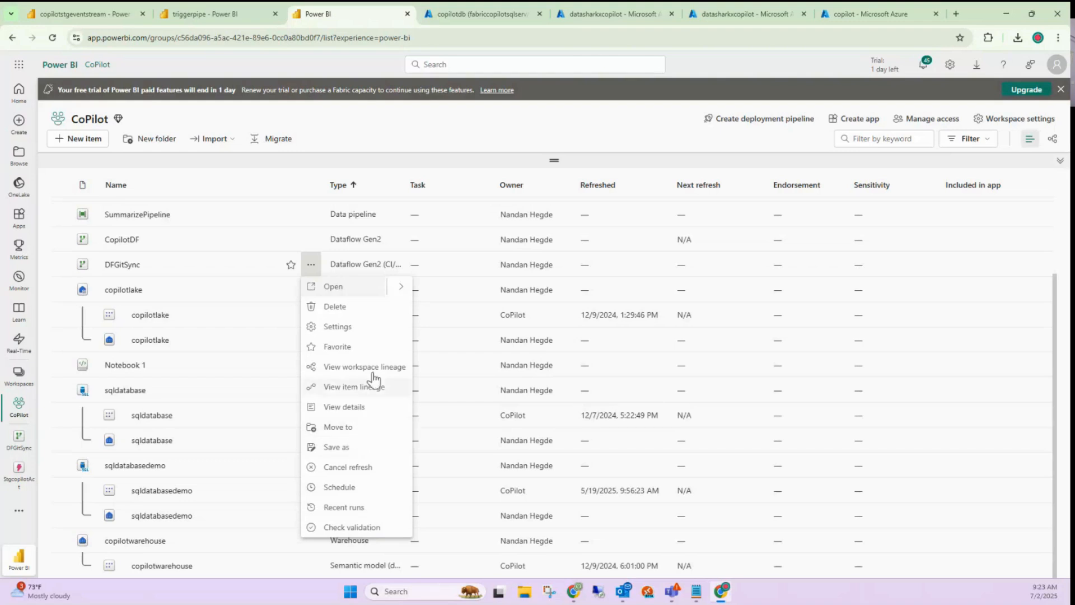
pyautogui.click(365, 335)
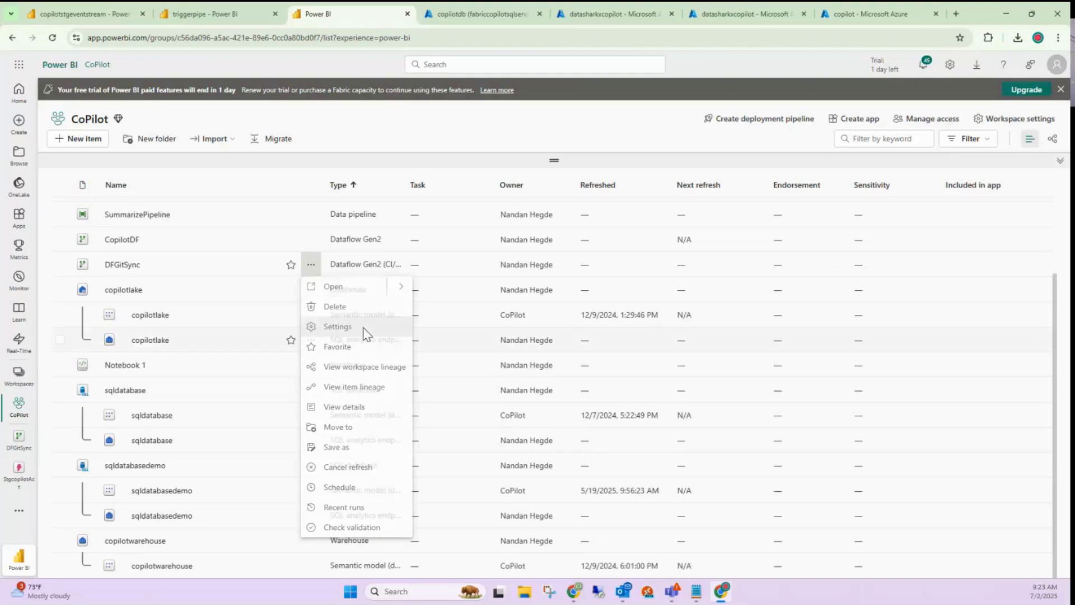
pyautogui.click(594, 212)
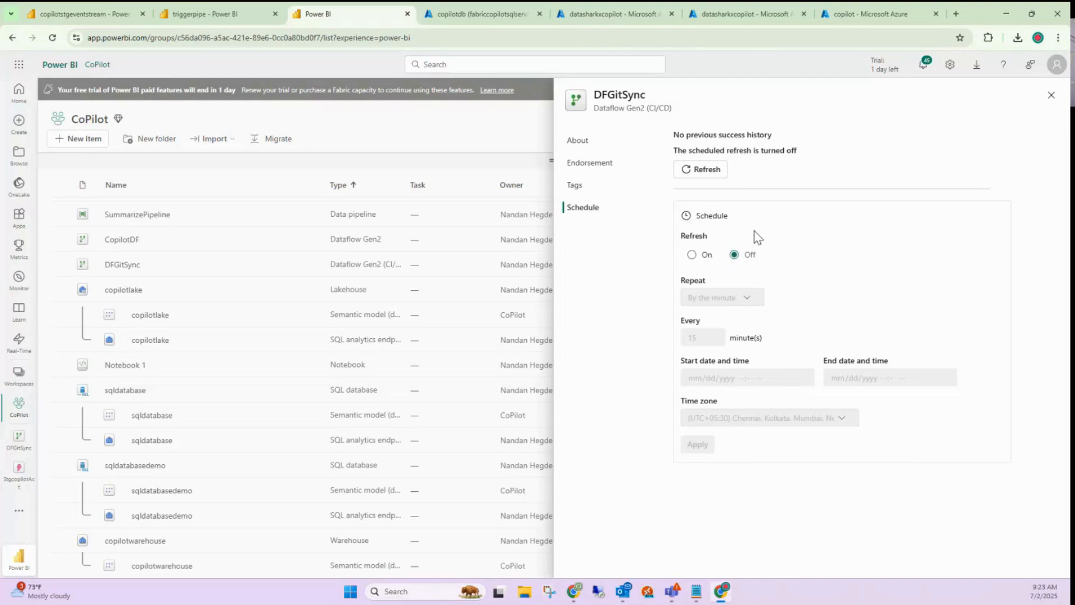
pyautogui.click(1052, 96)
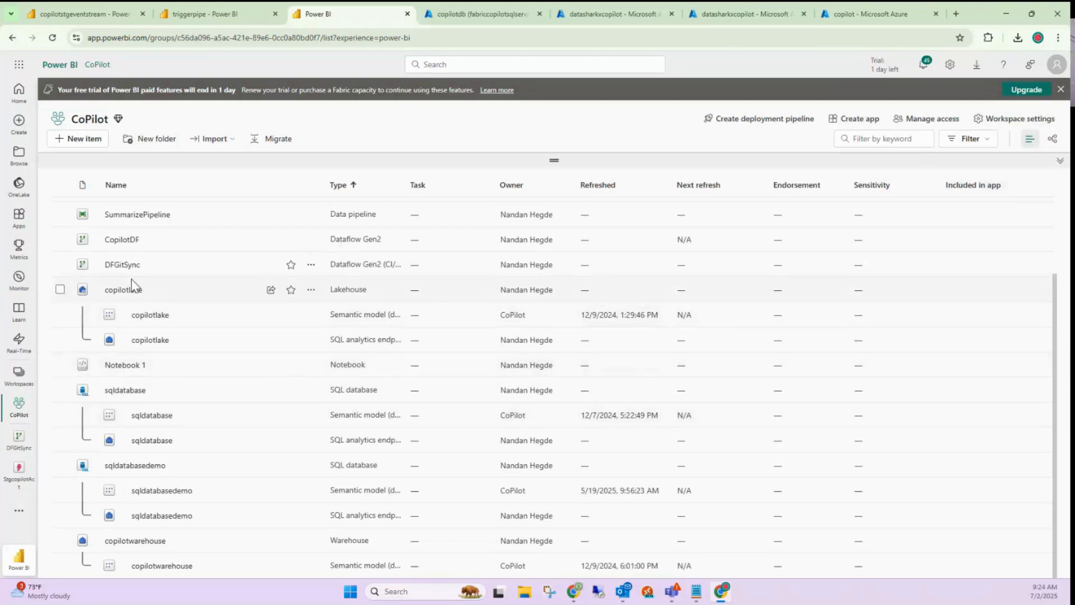
pyautogui.click(311, 265)
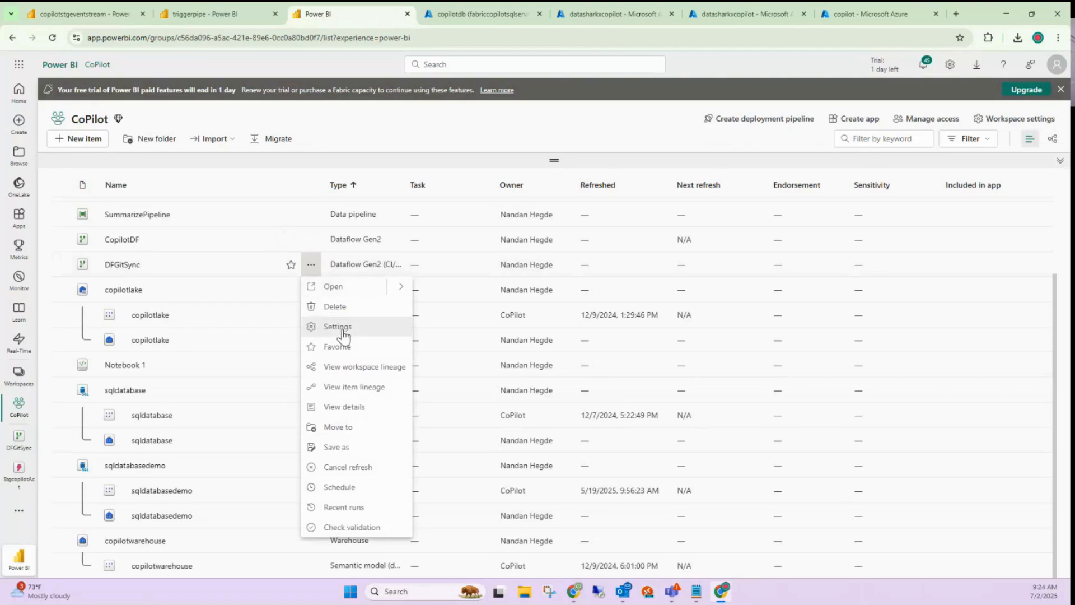
pyautogui.click(343, 332)
pyautogui.click(580, 208)
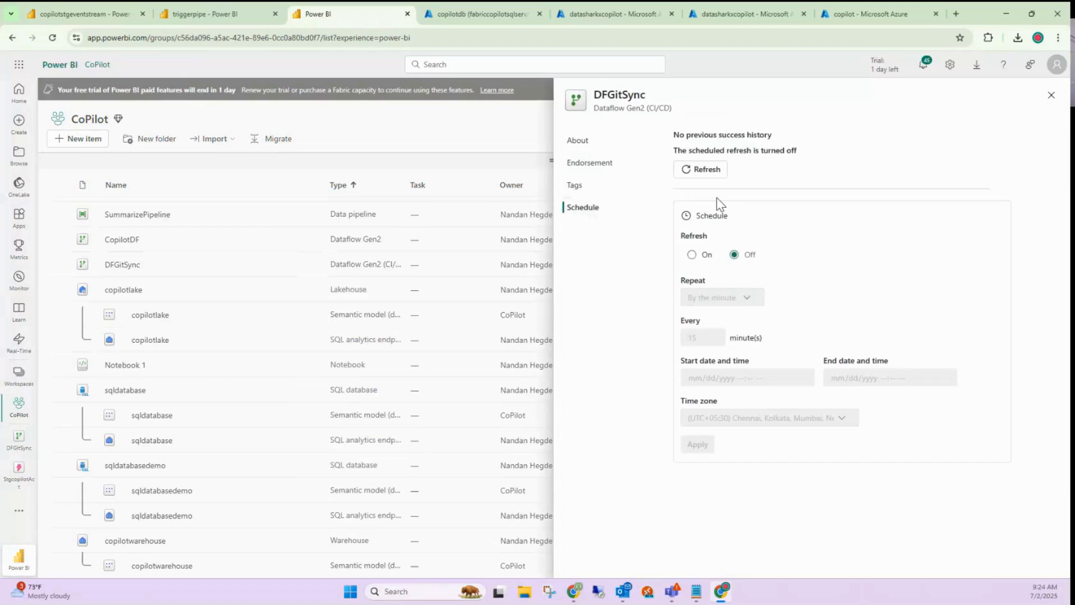
pyautogui.click(1051, 96)
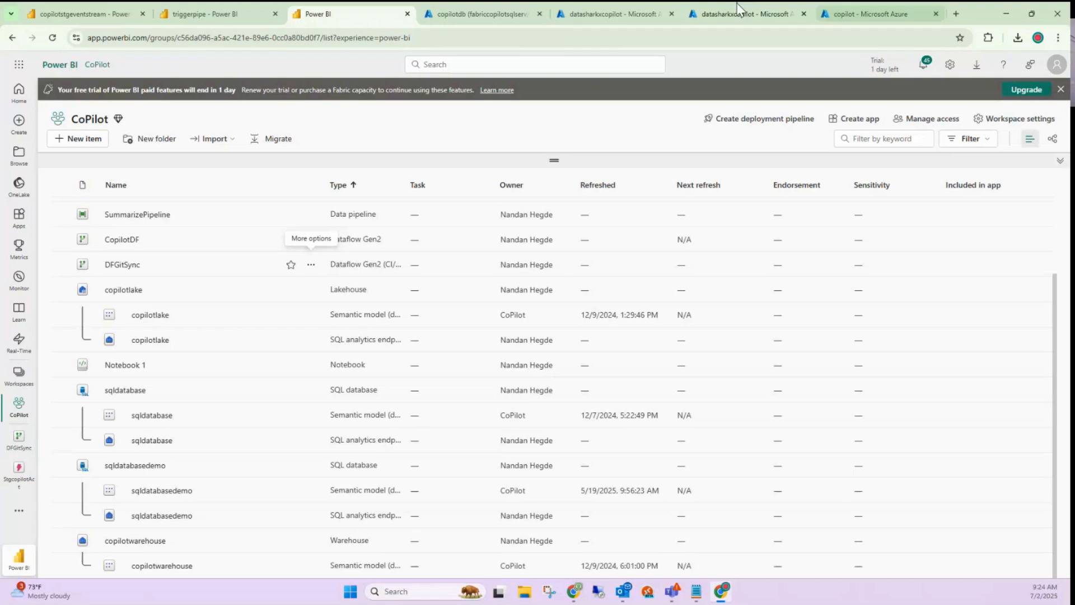
# Switch to the triggerpipe pipeline, add a Dataflow activity, and place it apart from the Wait1 activity
pyautogui.click(205, 17)
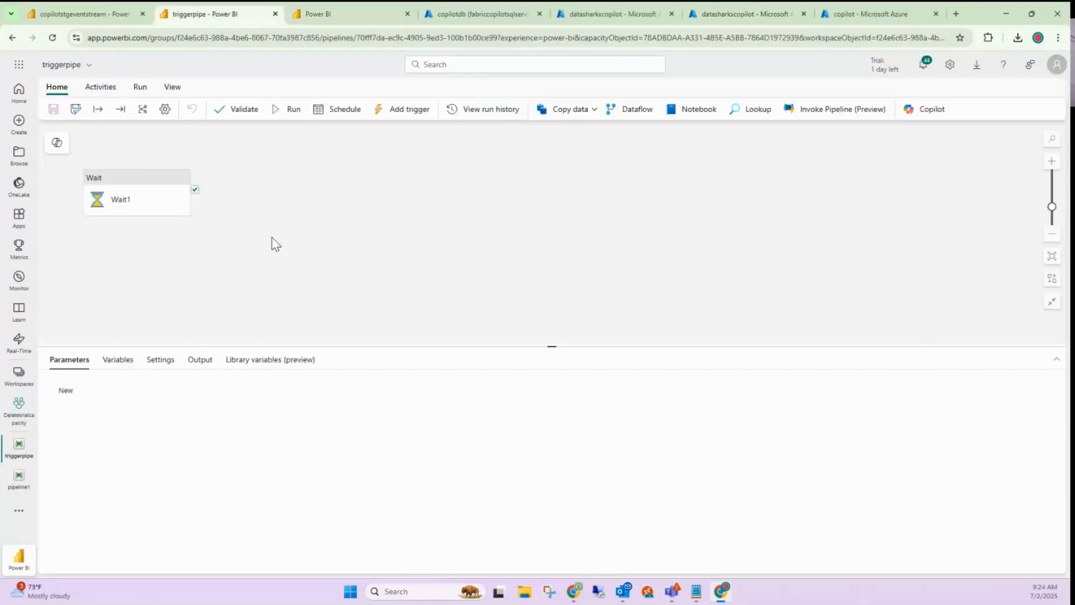
pyautogui.click(367, 286)
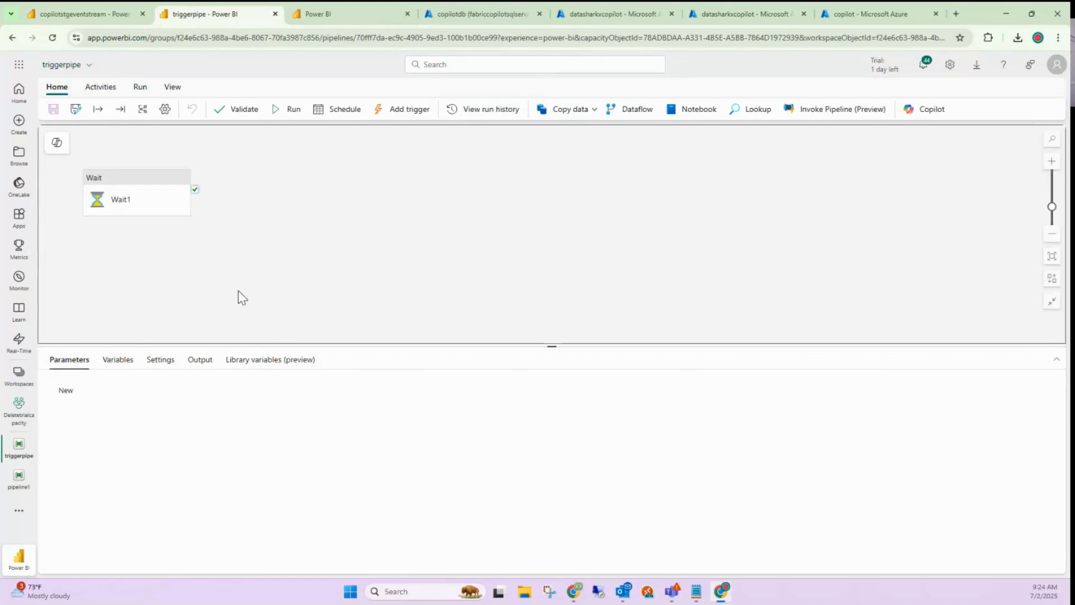
pyautogui.click(101, 87)
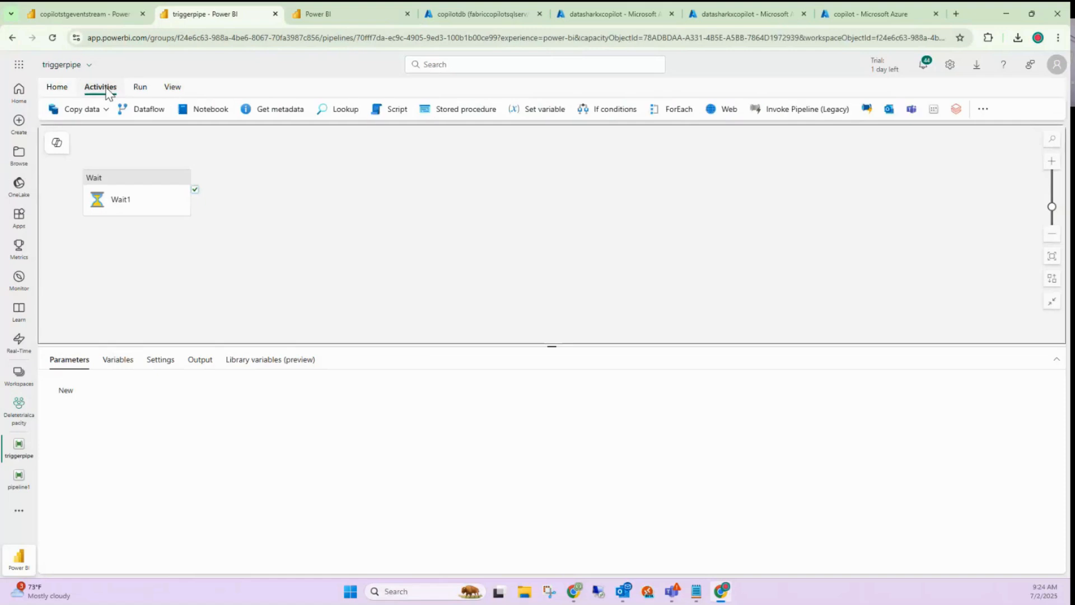
pyautogui.click(149, 108)
pyautogui.moveTo(266, 174); pyautogui.dragTo(383, 166)
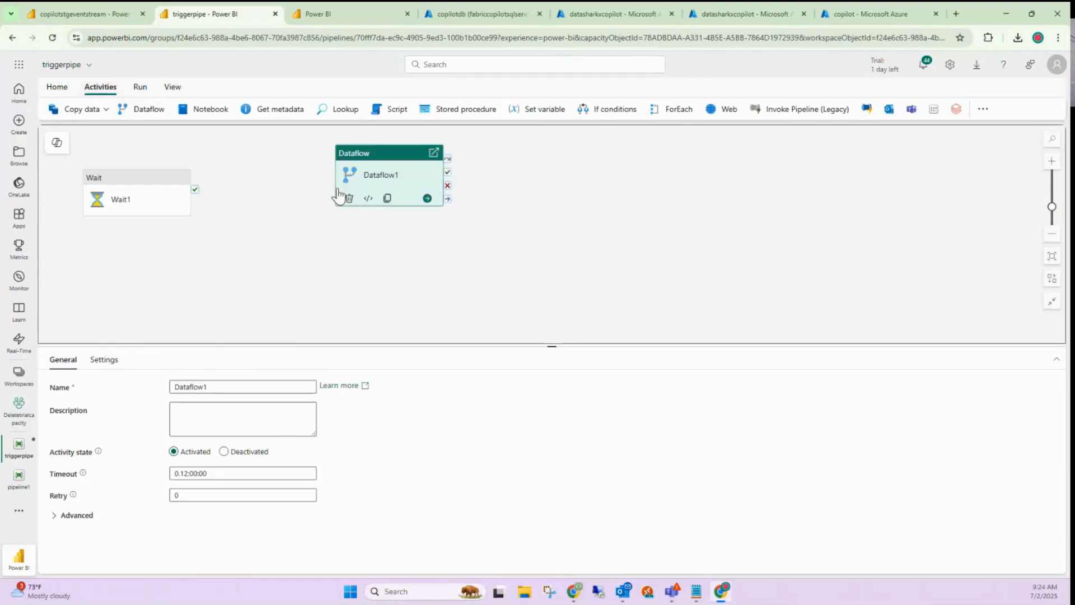
# Set the Dataflow activity to the CoPilot workspace and the DFGitSync dataflow
pyautogui.click(112, 362)
pyautogui.moveTo(556, 350); pyautogui.dragTo(552, 224)
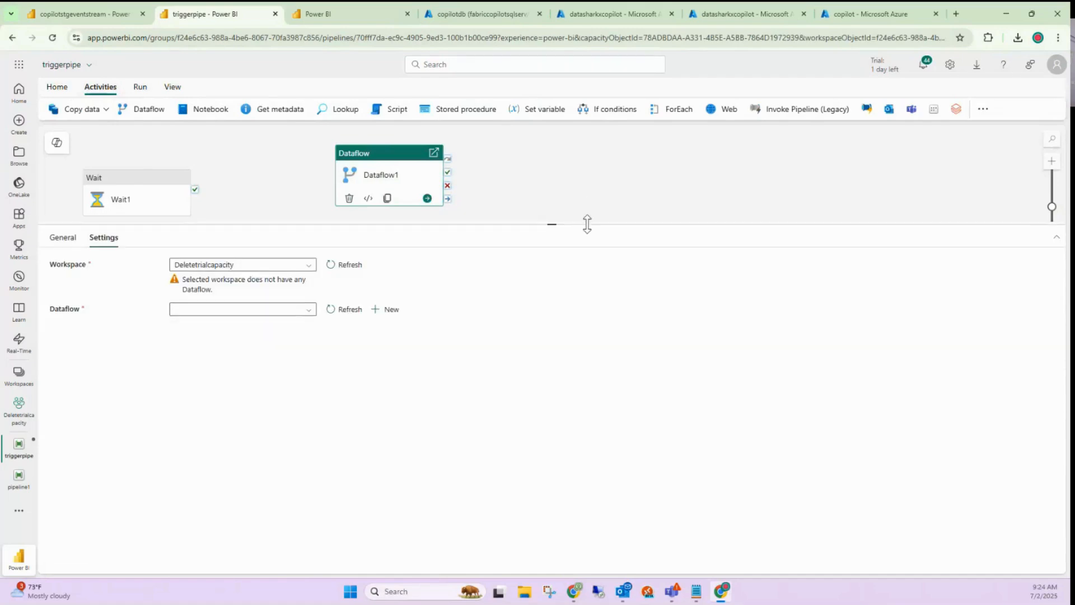
pyautogui.click(281, 272)
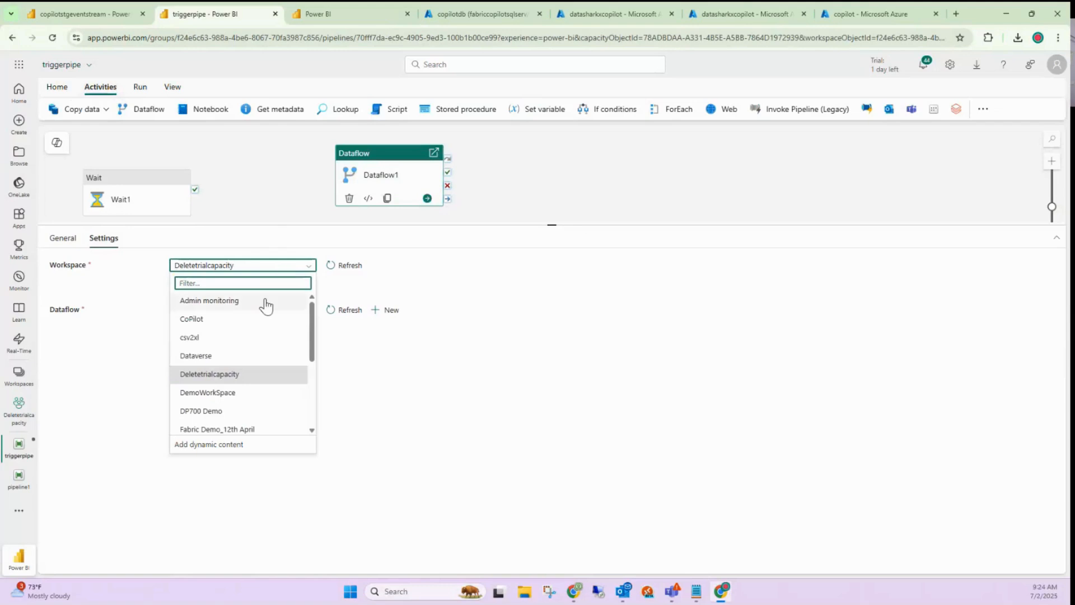
pyautogui.click(242, 320)
pyautogui.click(240, 288)
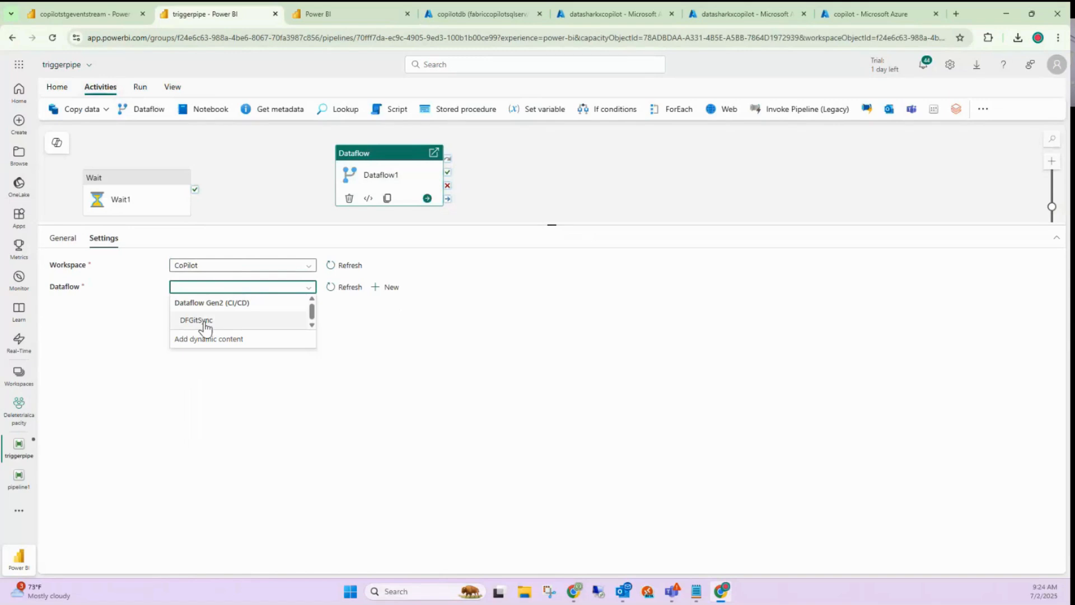
pyautogui.click(200, 322)
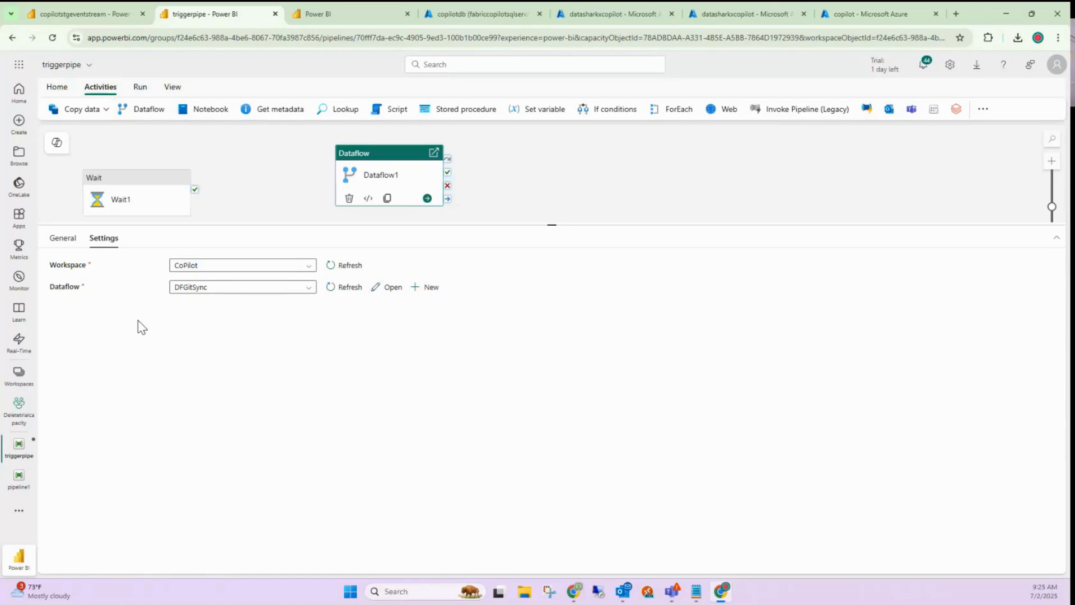
# Reload the CoPilot workspace, check the recent runs of the DFGitSync dataflow, and return to the triggerpipe pipeline
pyautogui.click(64, 8)
pyautogui.click(247, 17)
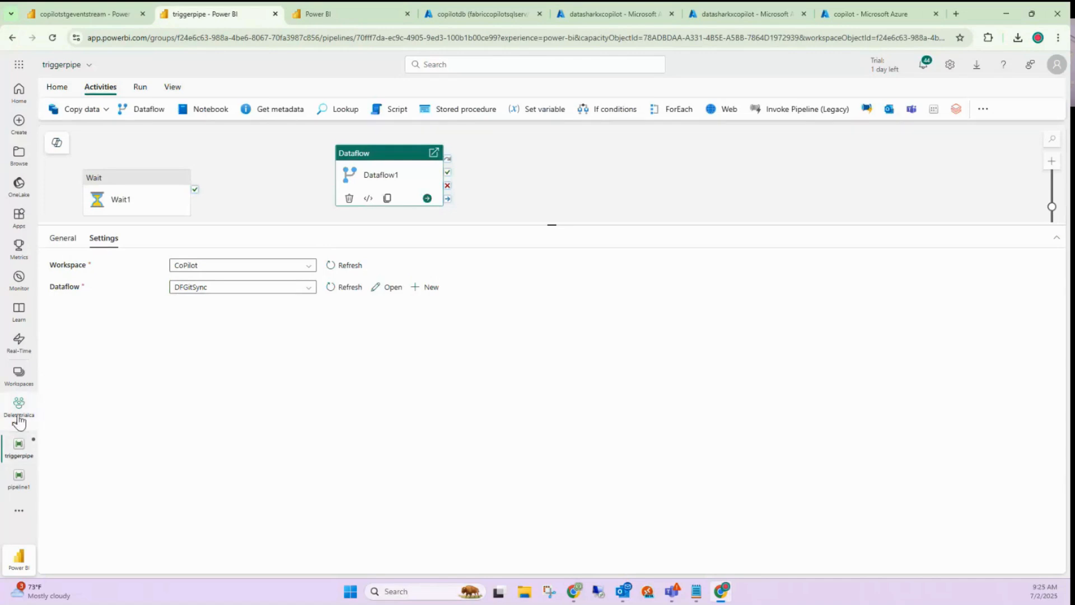
pyautogui.click(341, 15)
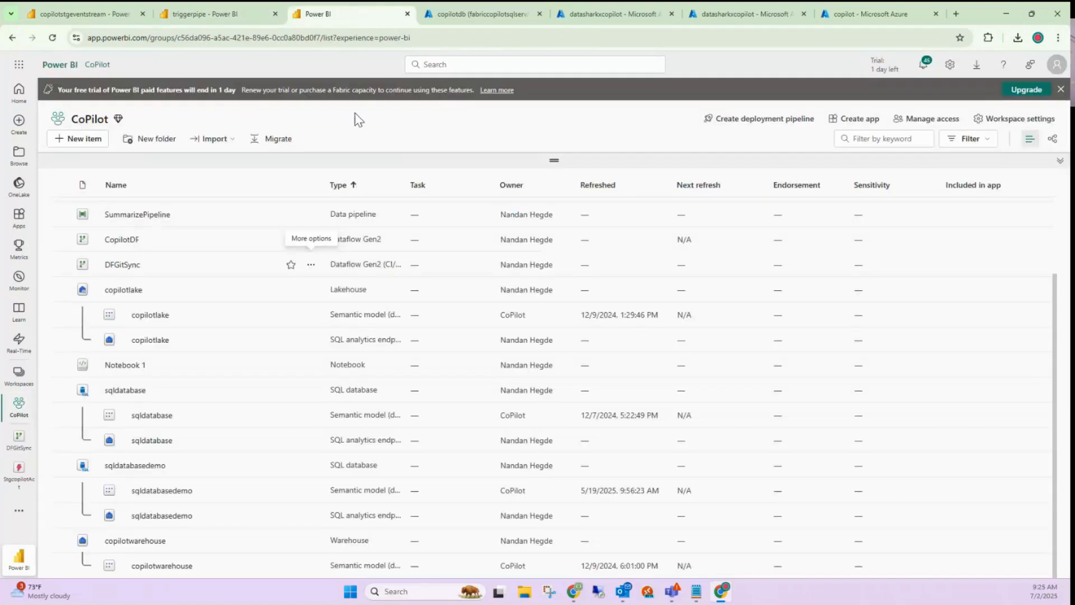
pyautogui.click(54, 38)
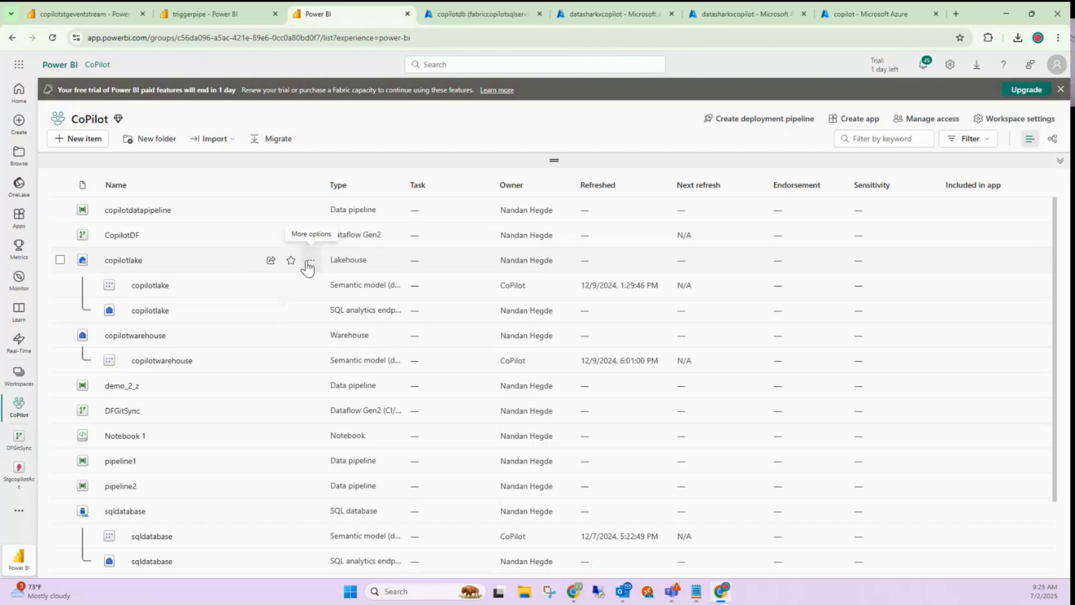
pyautogui.click(310, 261)
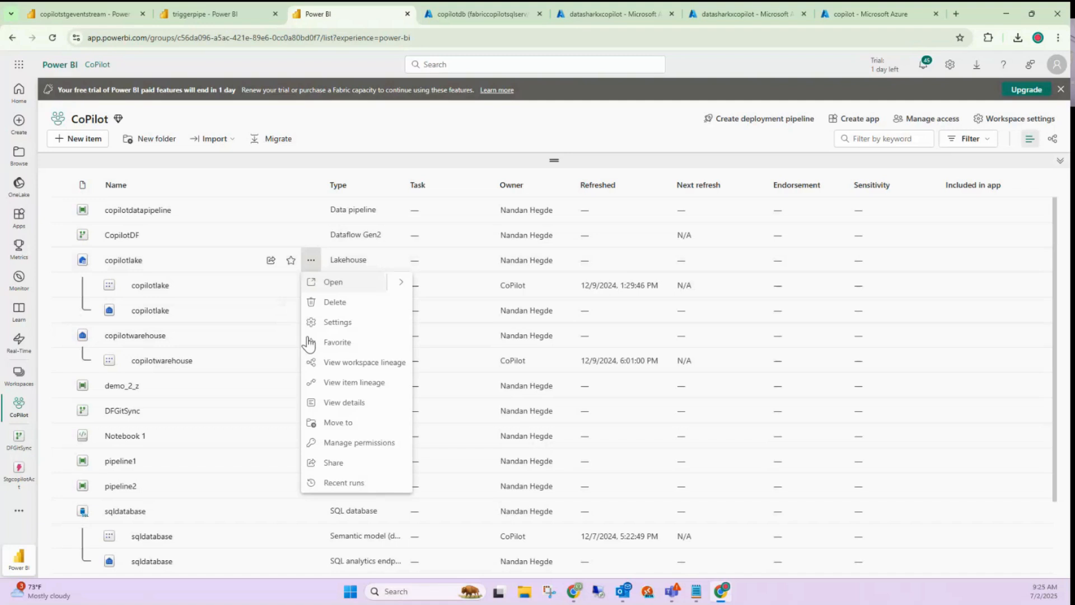
pyautogui.click(263, 423)
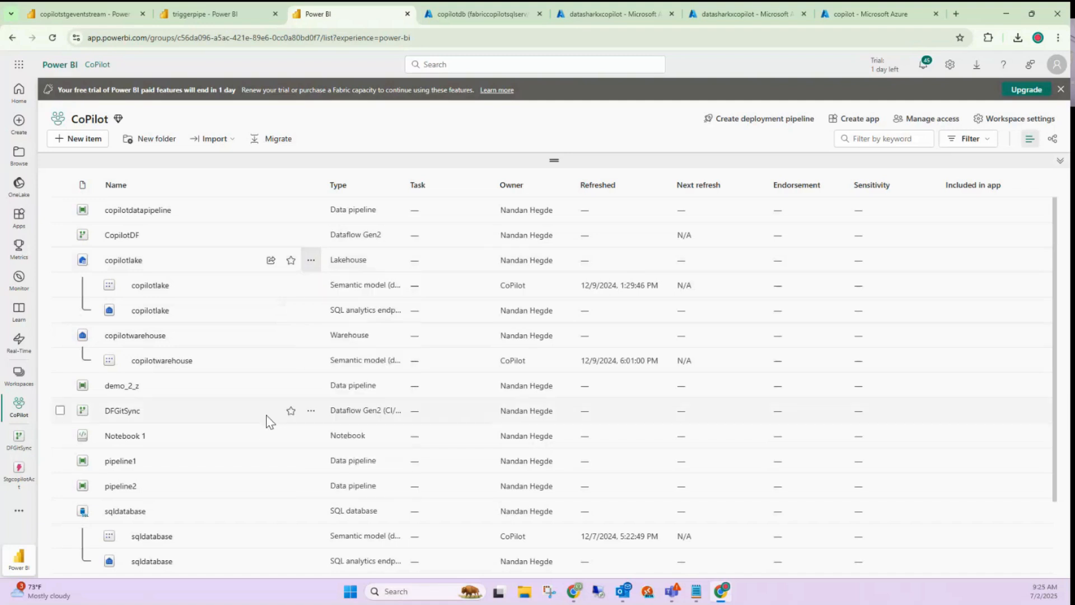
pyautogui.click(310, 412)
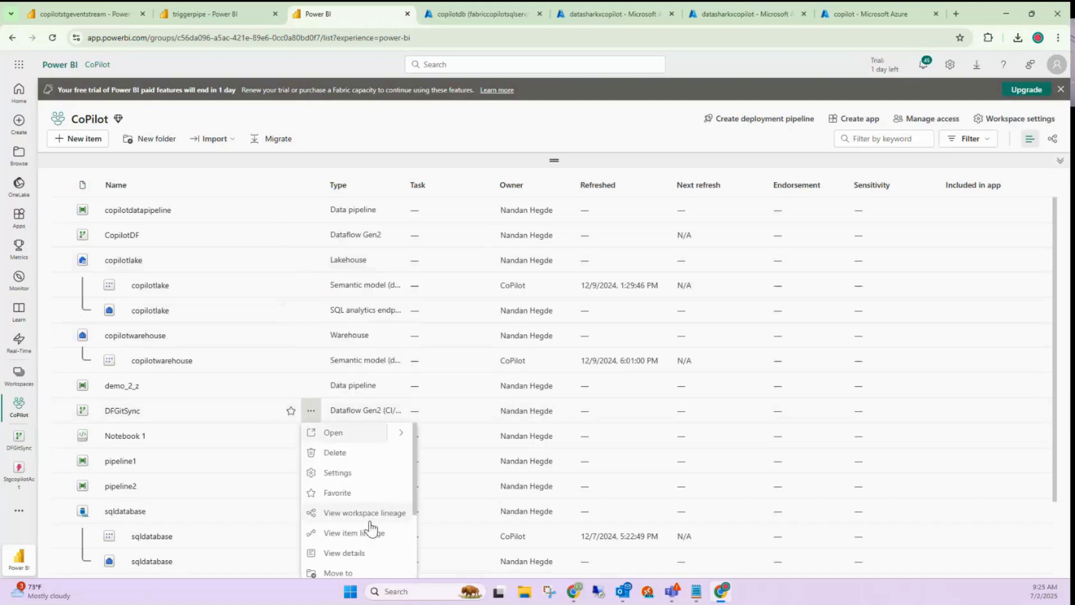
pyautogui.scroll(-2, 372, 526)
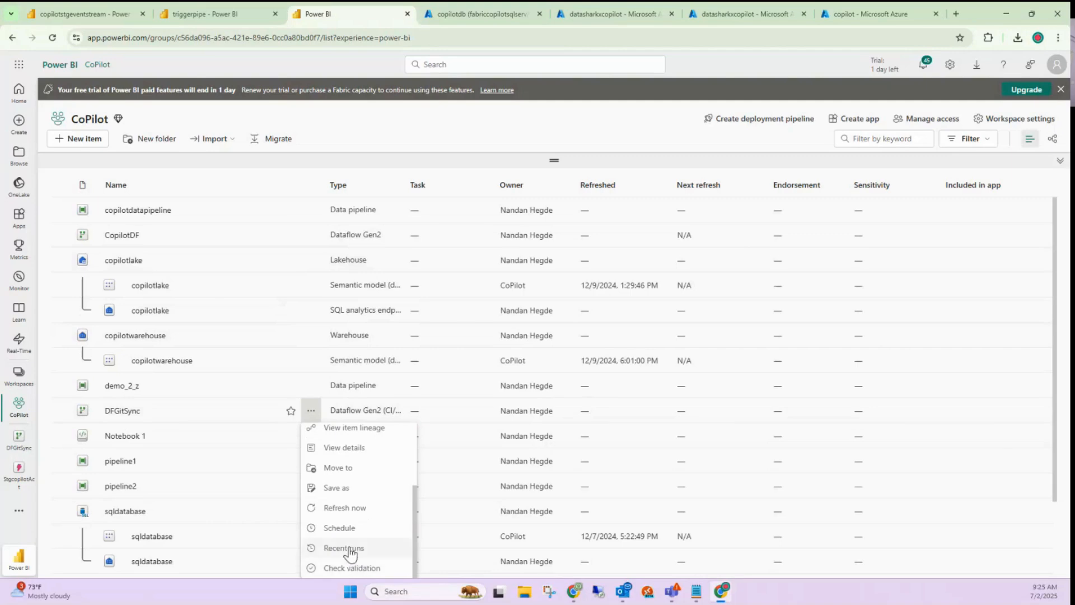
pyautogui.click(348, 548)
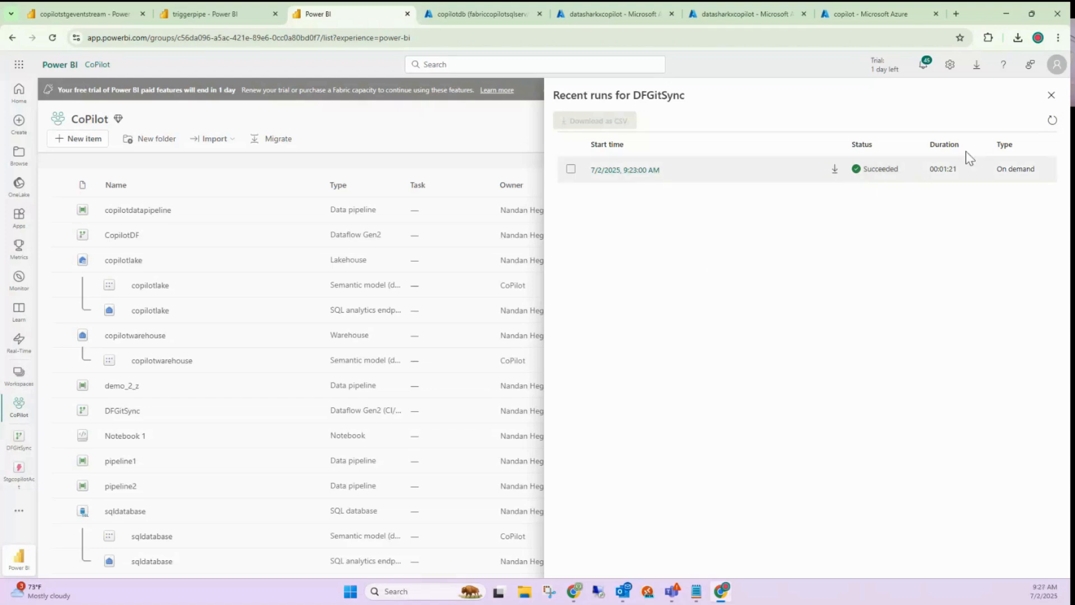
pyautogui.click(1051, 99)
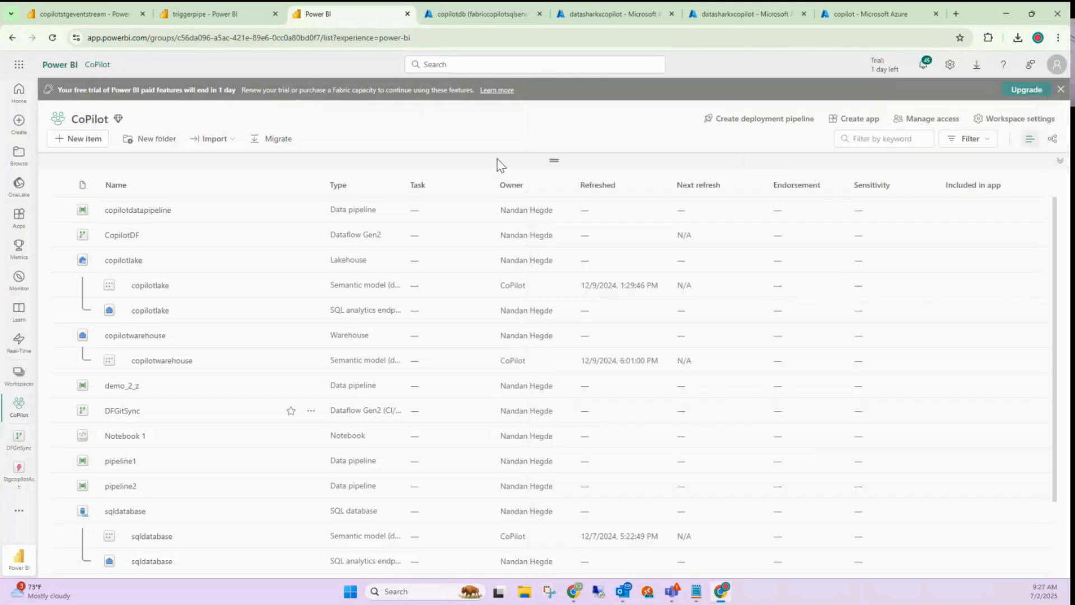
pyautogui.click(221, 8)
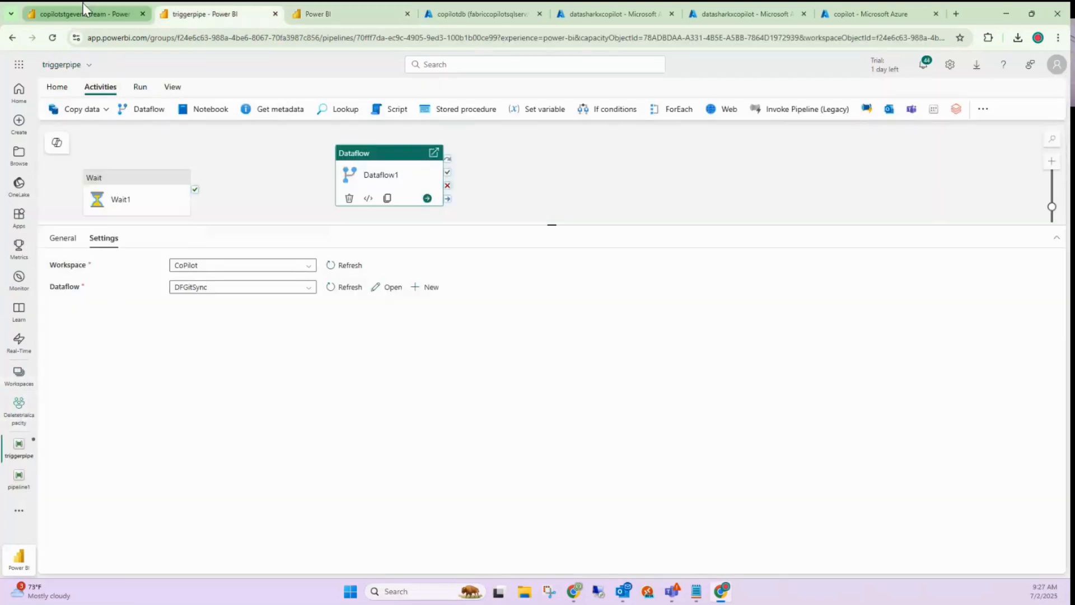
# Switch from the pipeline to the csv2xl workspace and open its poclake lakehouse
pyautogui.click(84, 14)
pyautogui.click(19, 374)
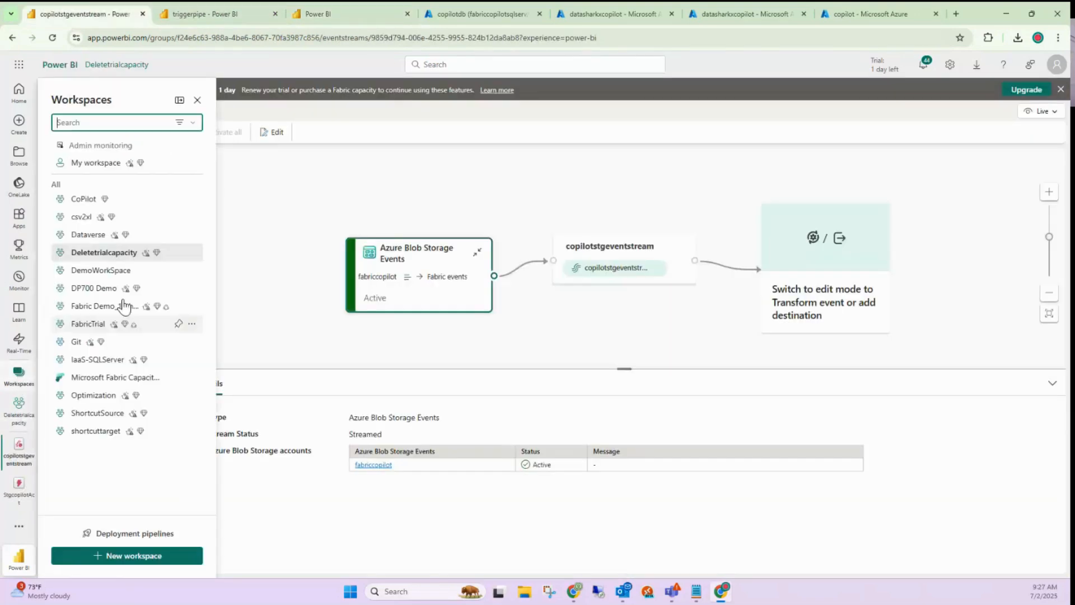
pyautogui.click(90, 221)
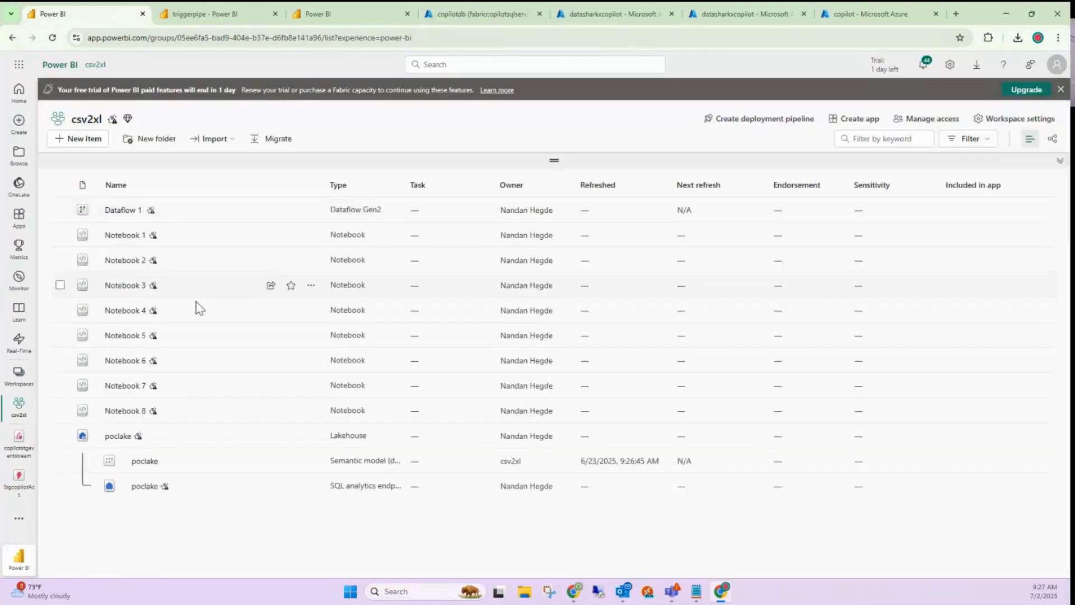
pyautogui.click(121, 437)
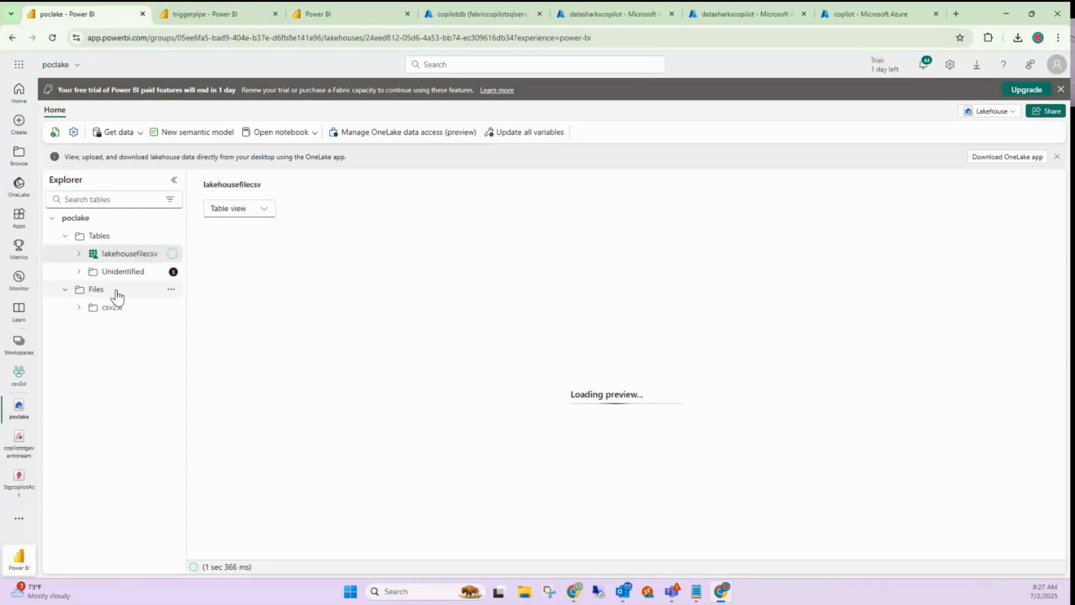
# View the files of the Addressdecoded folder under the lakehouse's unidentified tables and widen the explorer to show full names
pyautogui.click(79, 271)
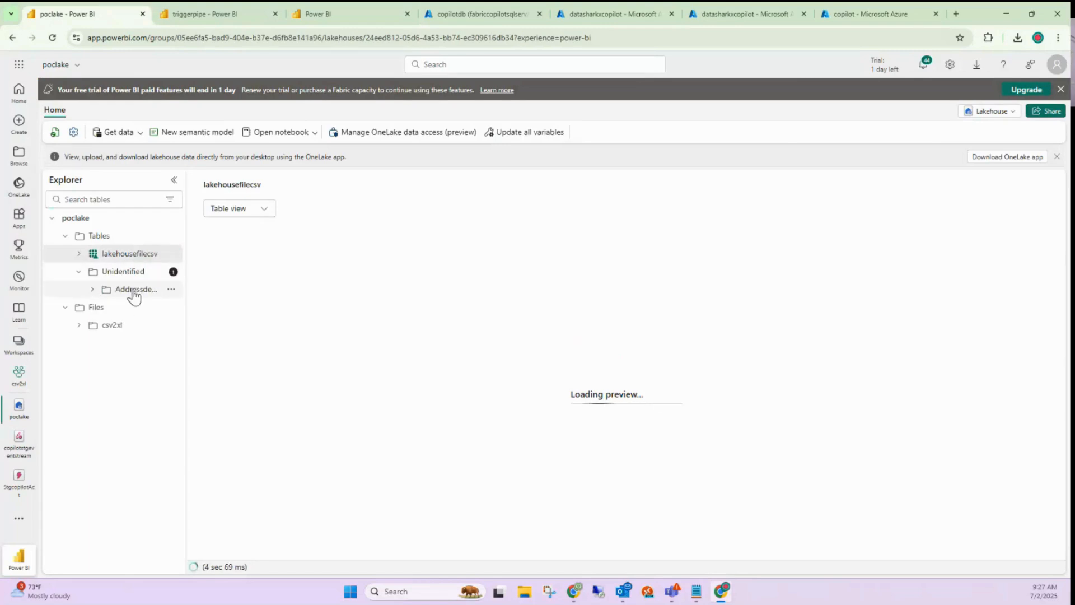
pyautogui.click(134, 290)
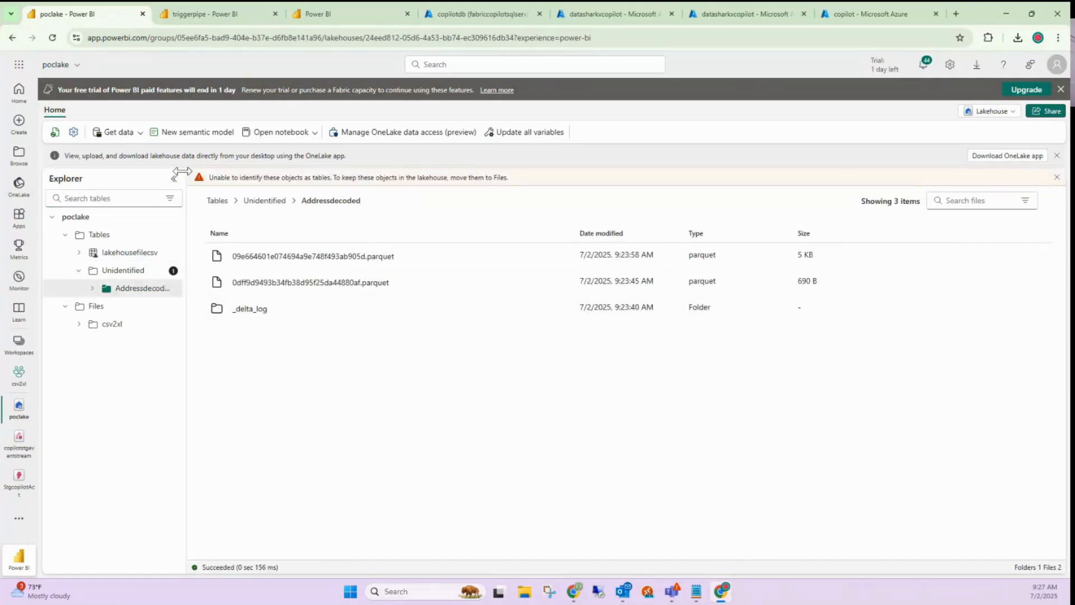
pyautogui.moveTo(183, 172); pyautogui.dragTo(314, 178)
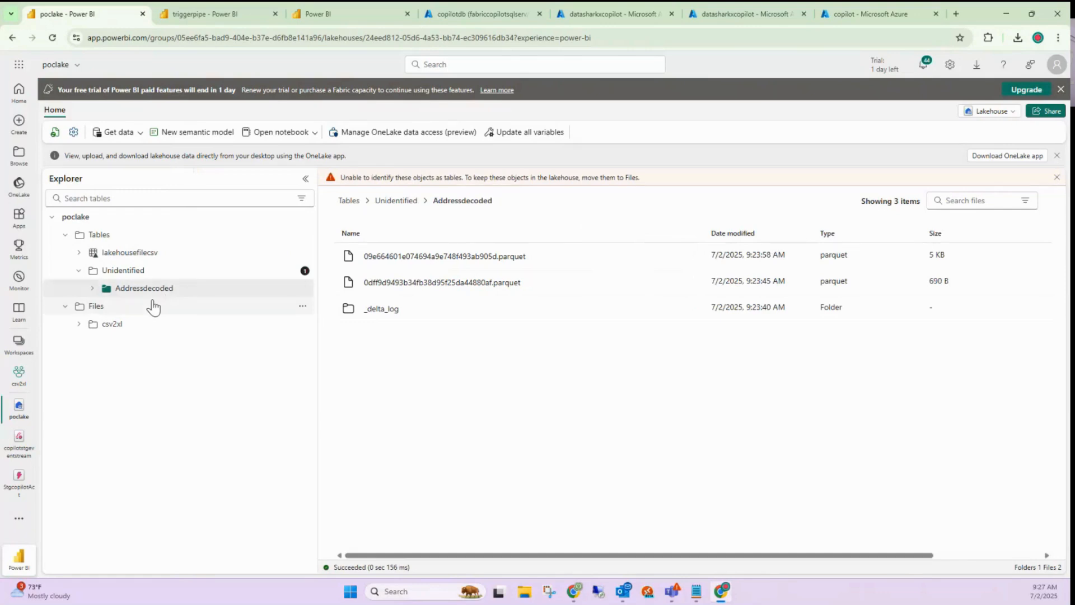
# Refresh the lakehouse's Unidentified folder and preview the data of the Addressdecoded table
pyautogui.click(303, 271)
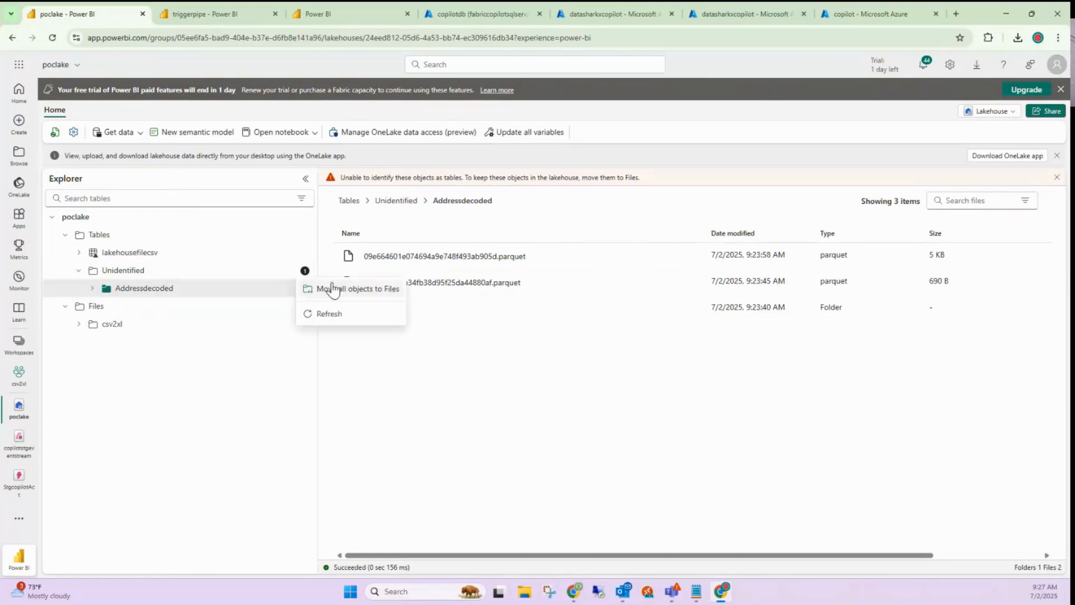
pyautogui.click(341, 315)
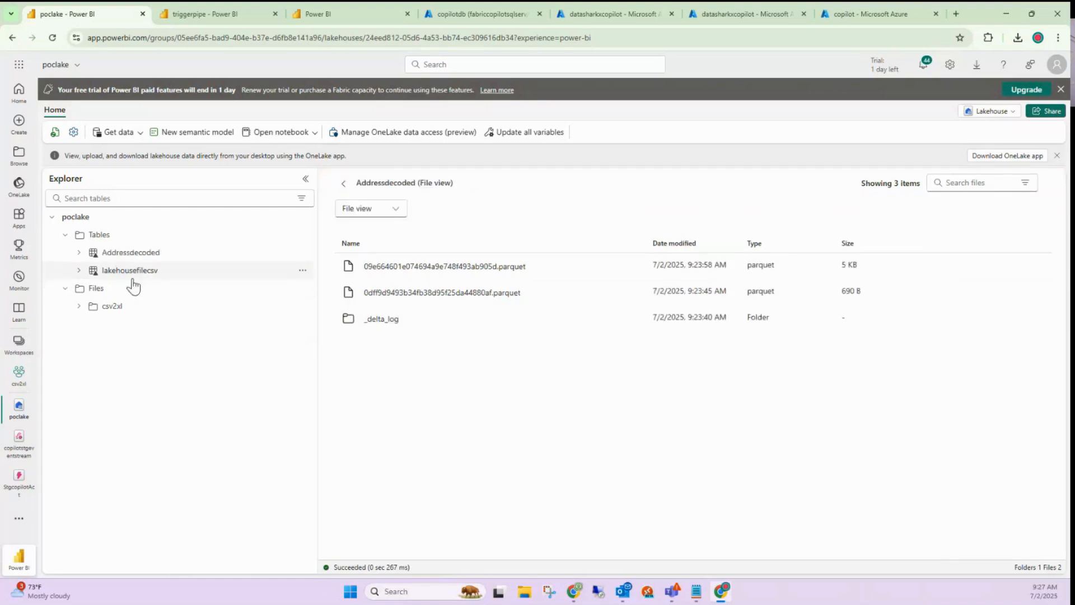
pyautogui.click(129, 254)
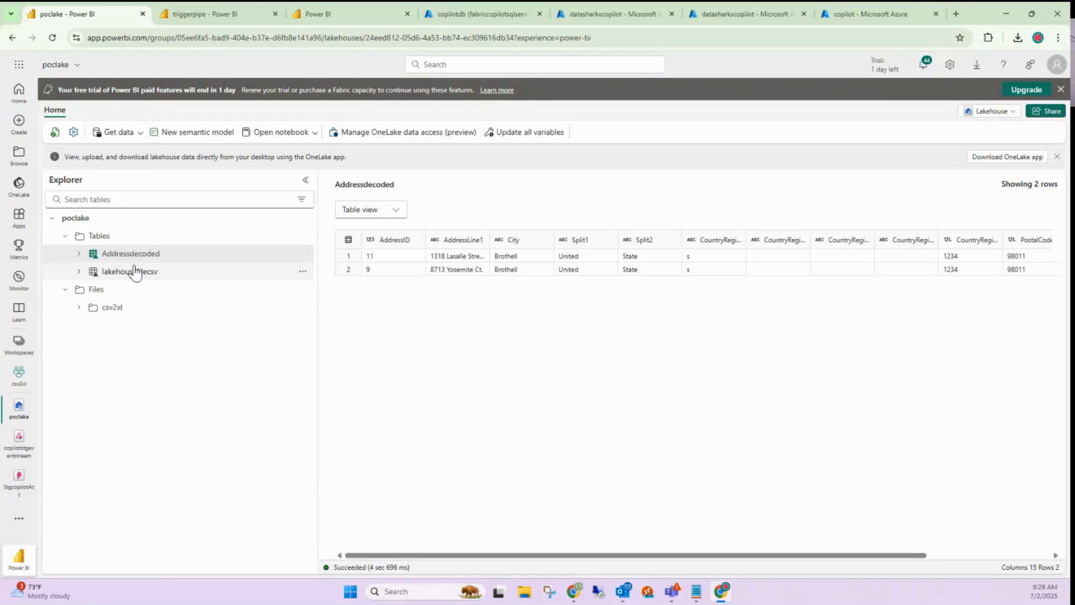
# Return to the triggerpipe pipeline, open the Admin portal from there, and filter the tenant settings by "dataflow"
pyautogui.click(234, 6)
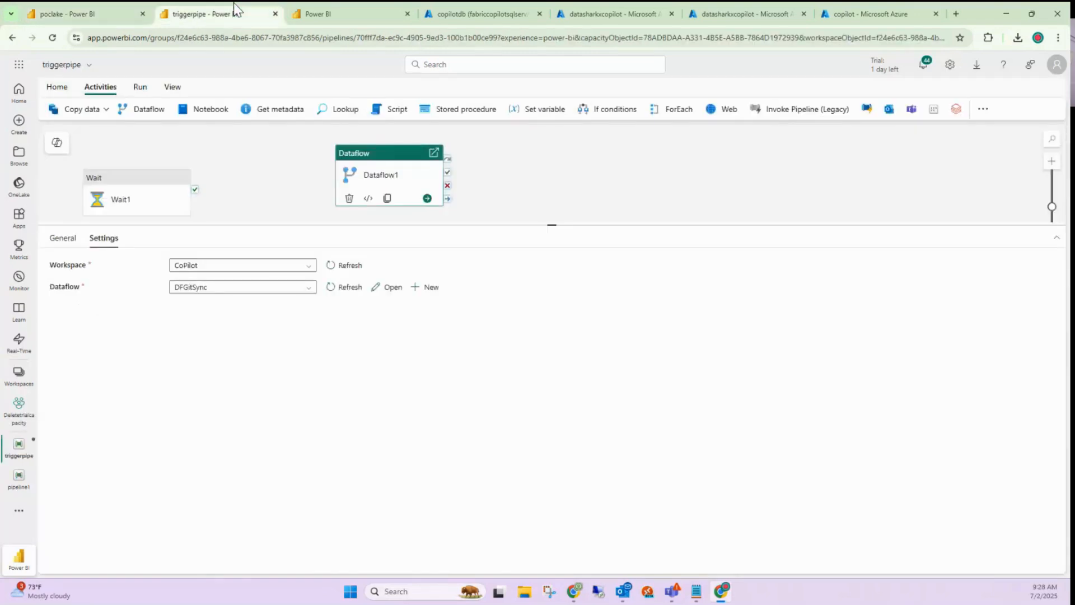
pyautogui.click(951, 75)
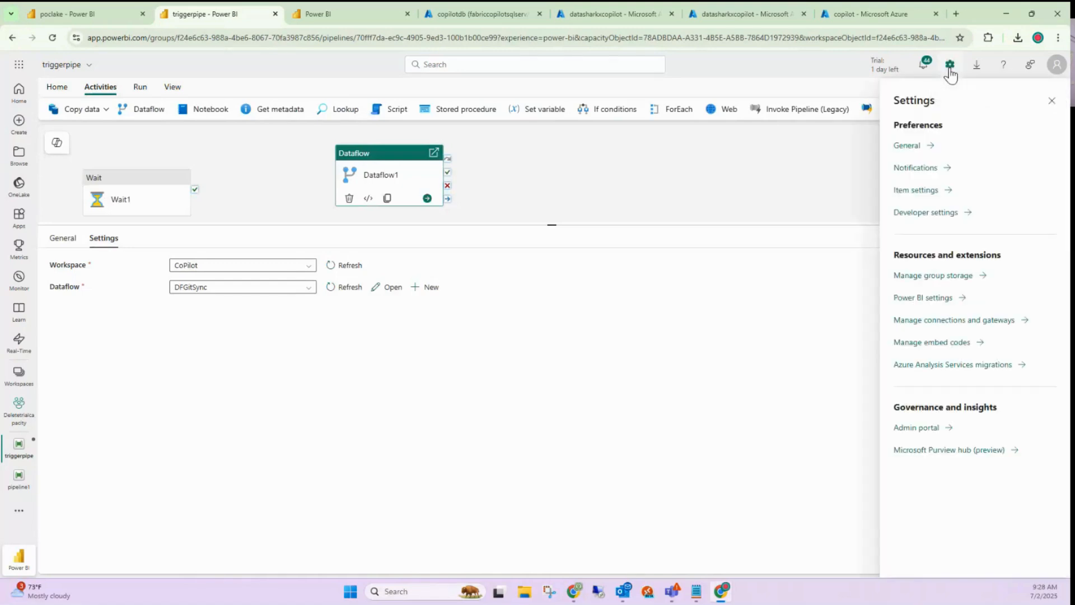
pyautogui.click(928, 429)
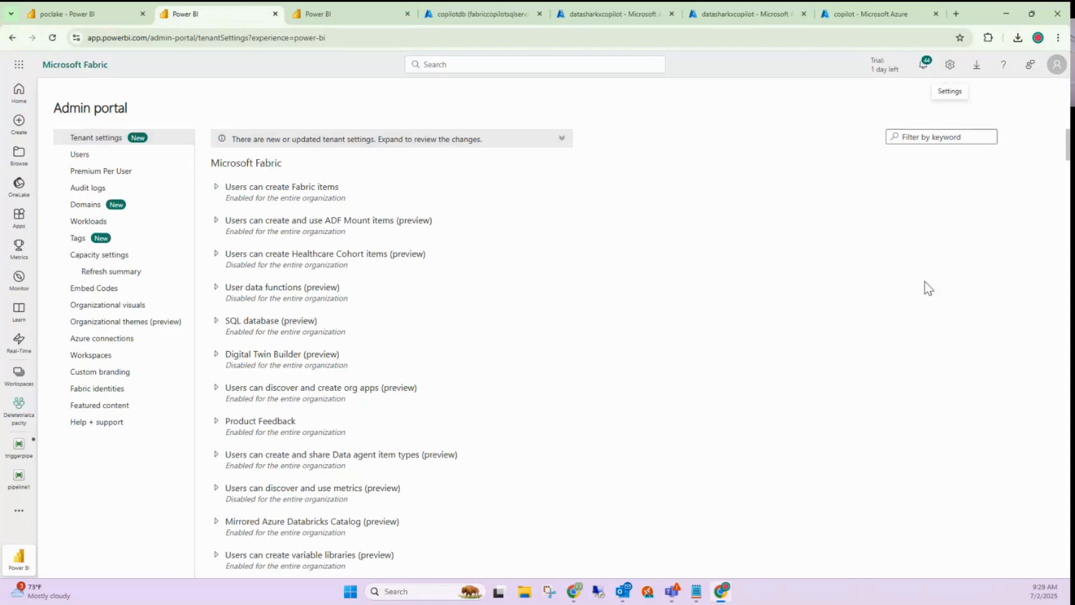
pyautogui.click(918, 136)
pyautogui.write('dataflow')
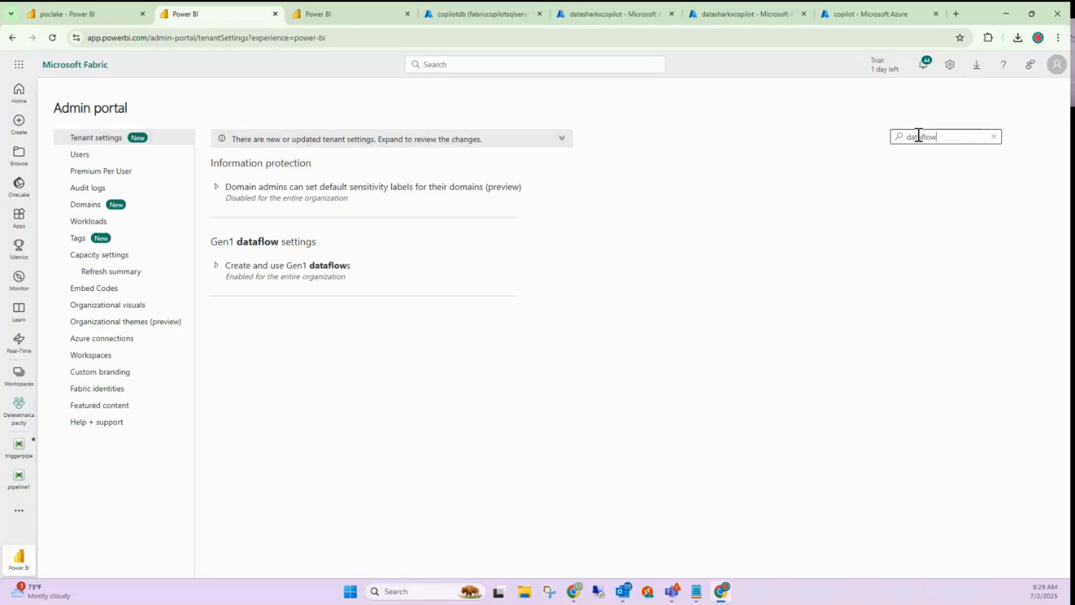
# Examine the "Create and use Gen1 dataflows" tenant setting without changing it, and return to the poclake lakehouse
pyautogui.click(217, 267)
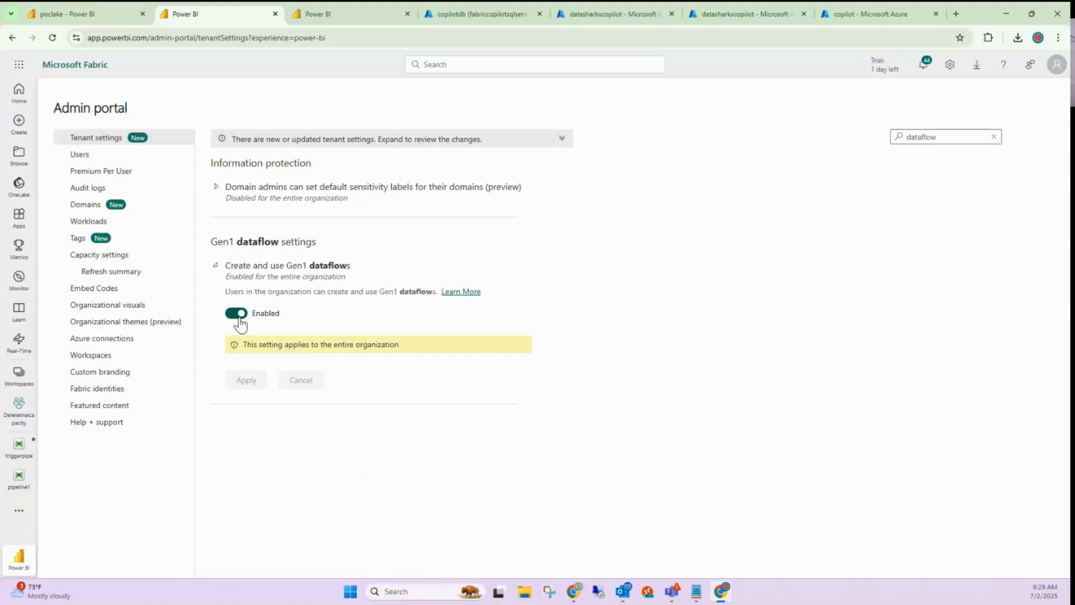
pyautogui.moveTo(353, 278); pyautogui.dragTo(222, 273)
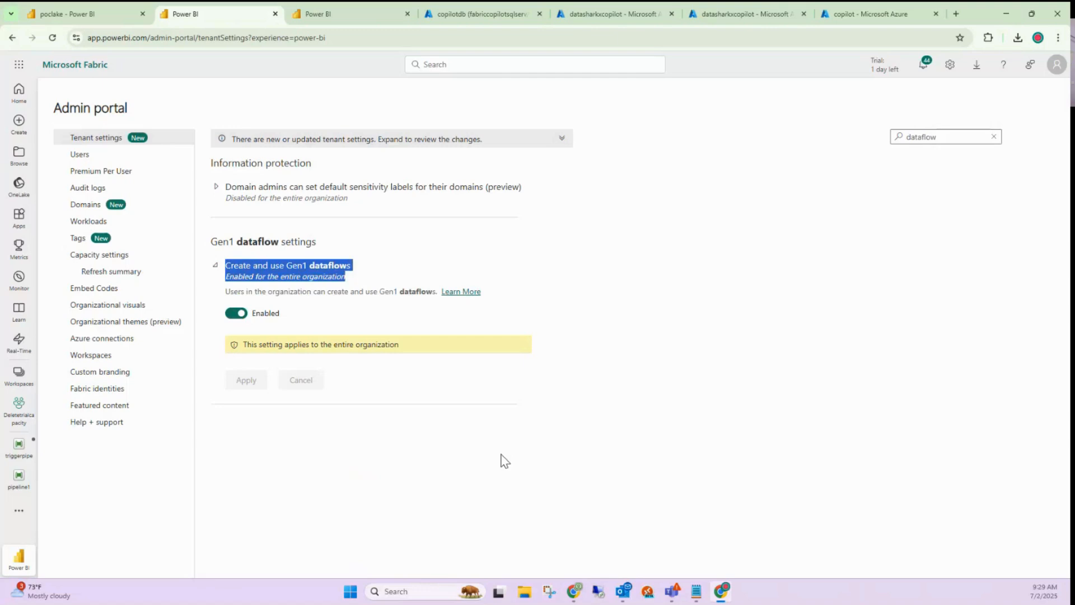
pyautogui.click(347, 280)
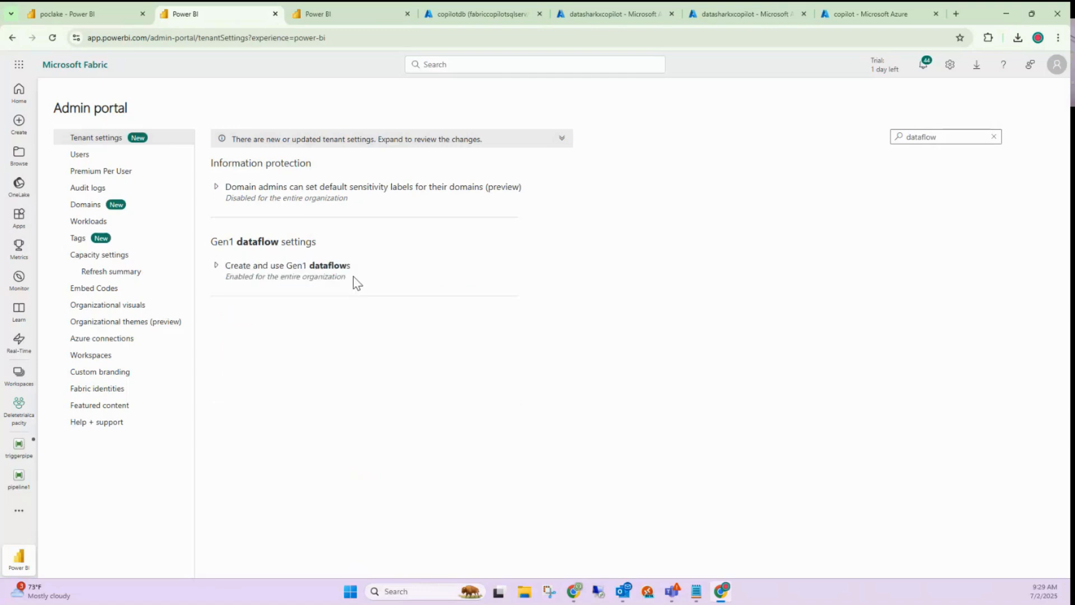
pyautogui.click(215, 266)
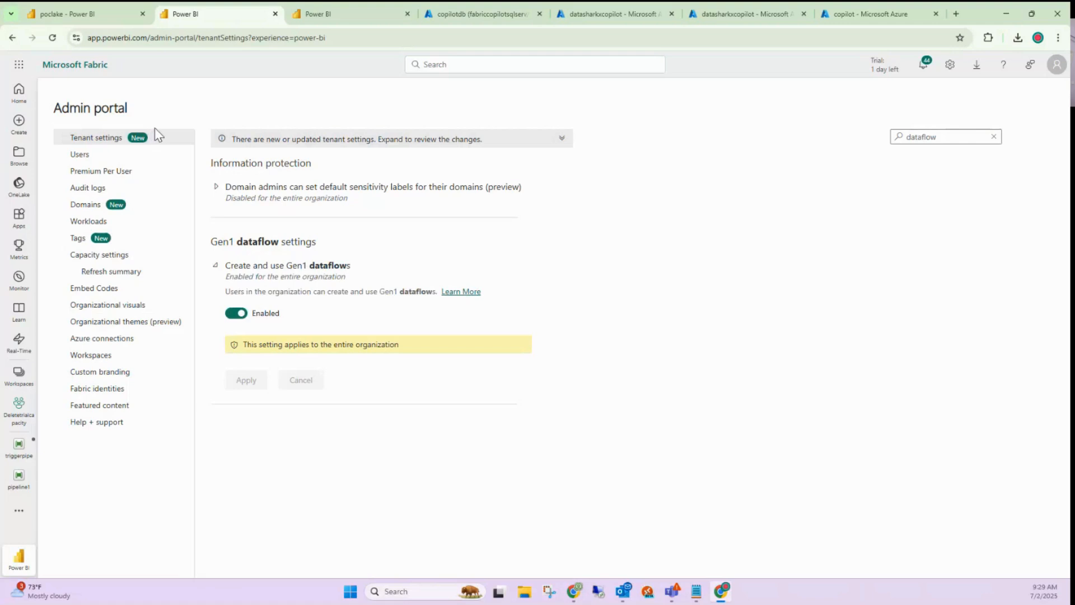
pyautogui.click(74, 11)
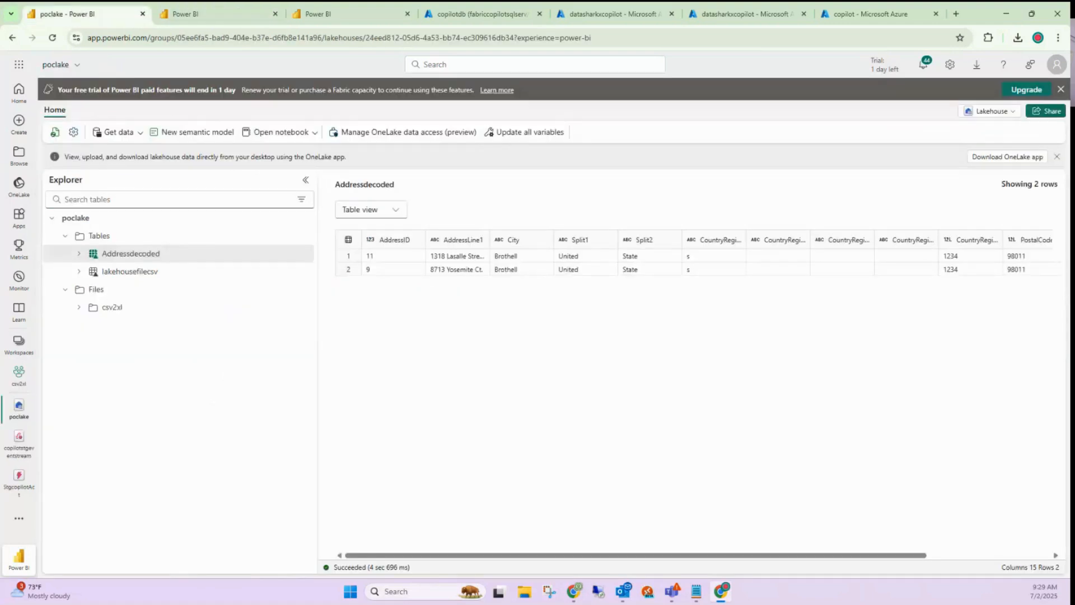